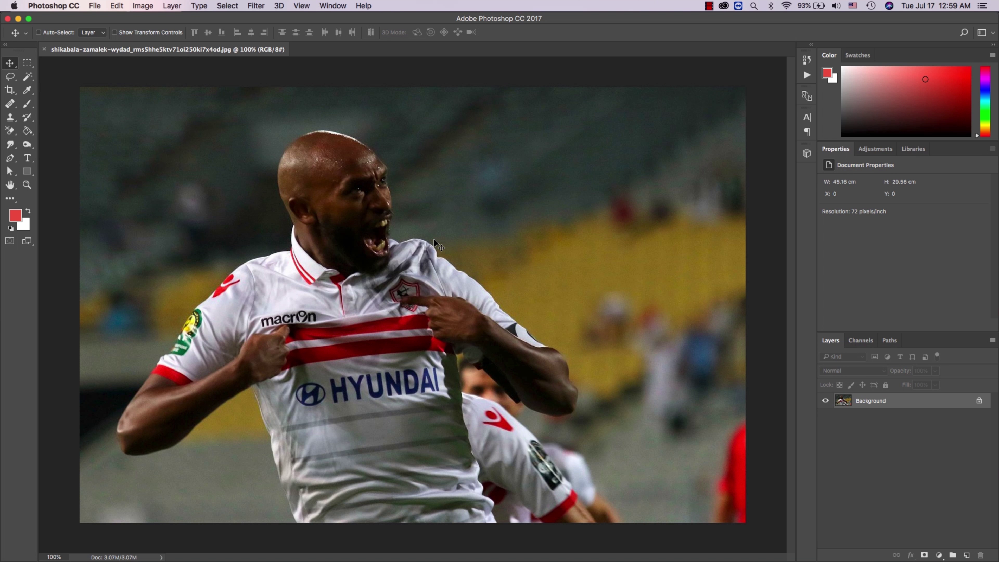
Step: Unlock the Background photo into an editable Layer 0 and bring up the Select menu
double_click(878, 402)
key(Return)
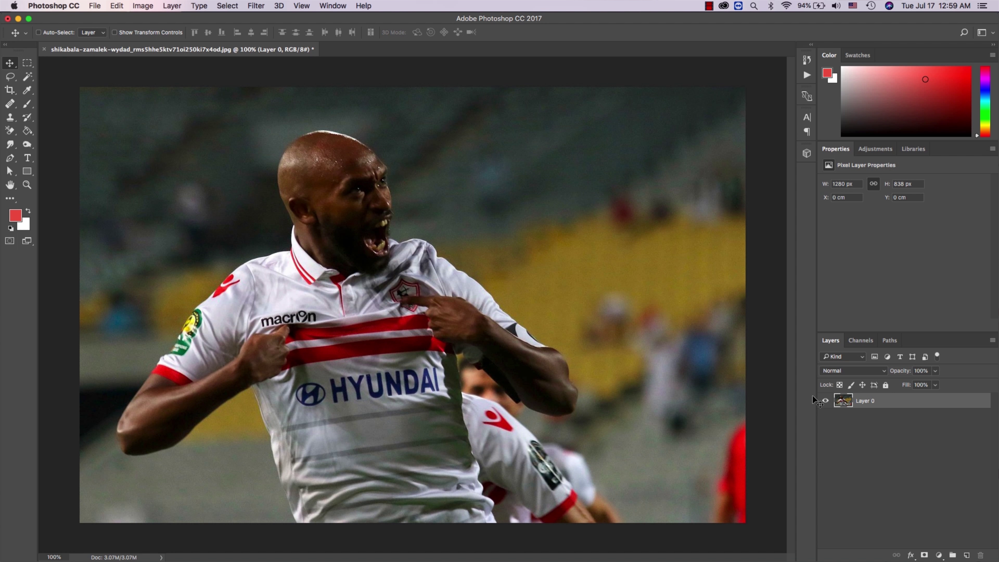
key(z)
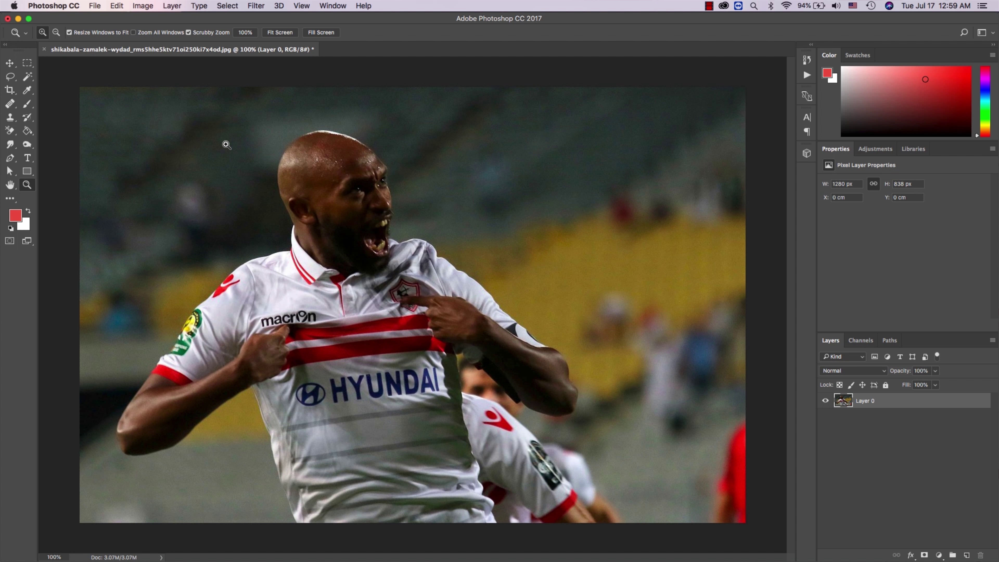
click(226, 6)
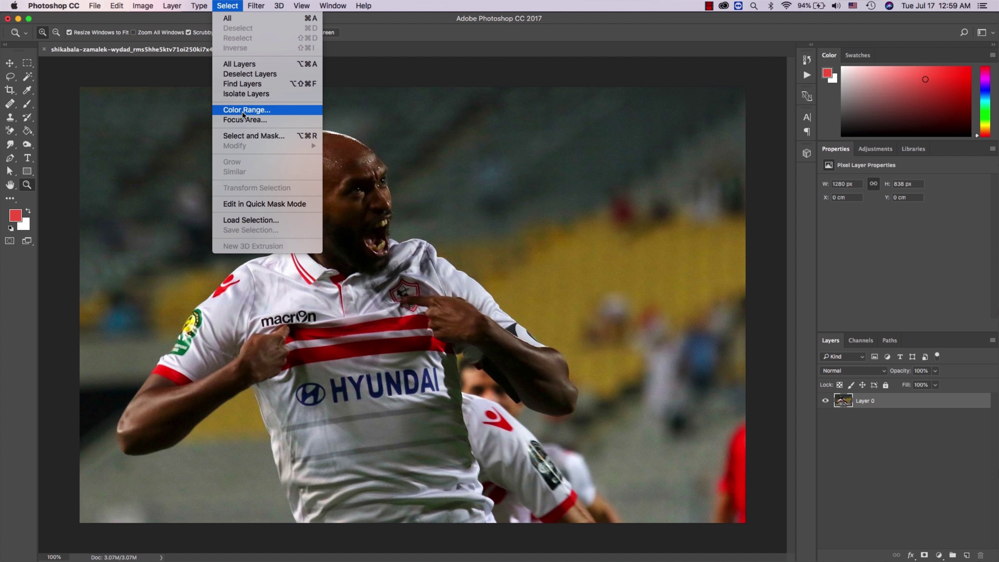
Step: Start Color Range and sample the player's skin, white shirt, red logo, sleeve badge and navy lettering
click(242, 110)
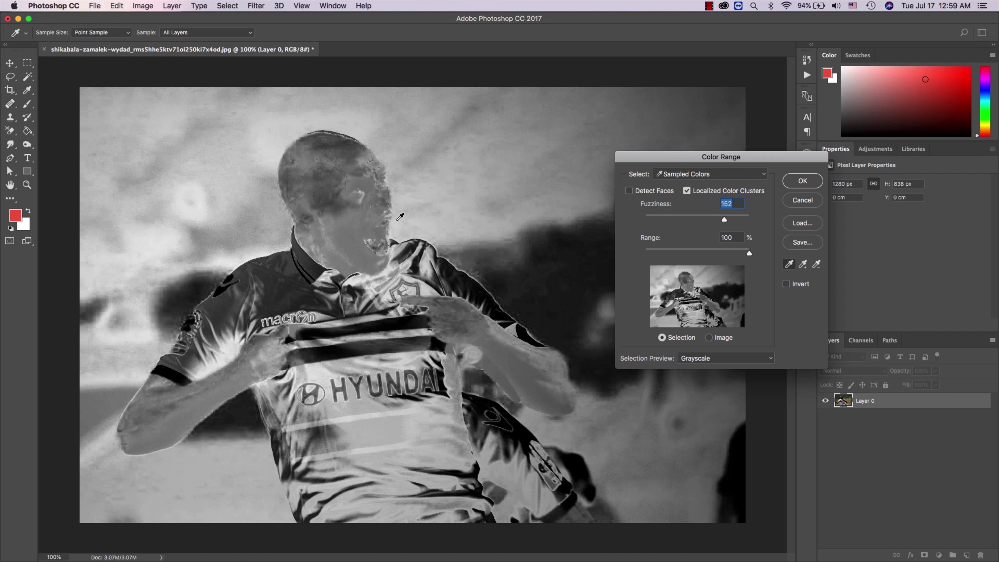
click(396, 221)
click(347, 196)
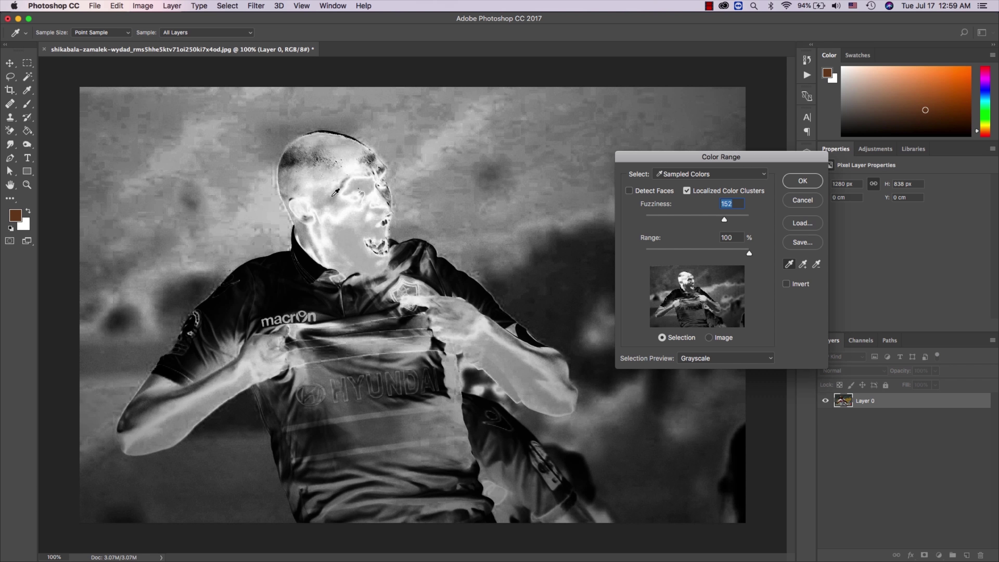
click(331, 198)
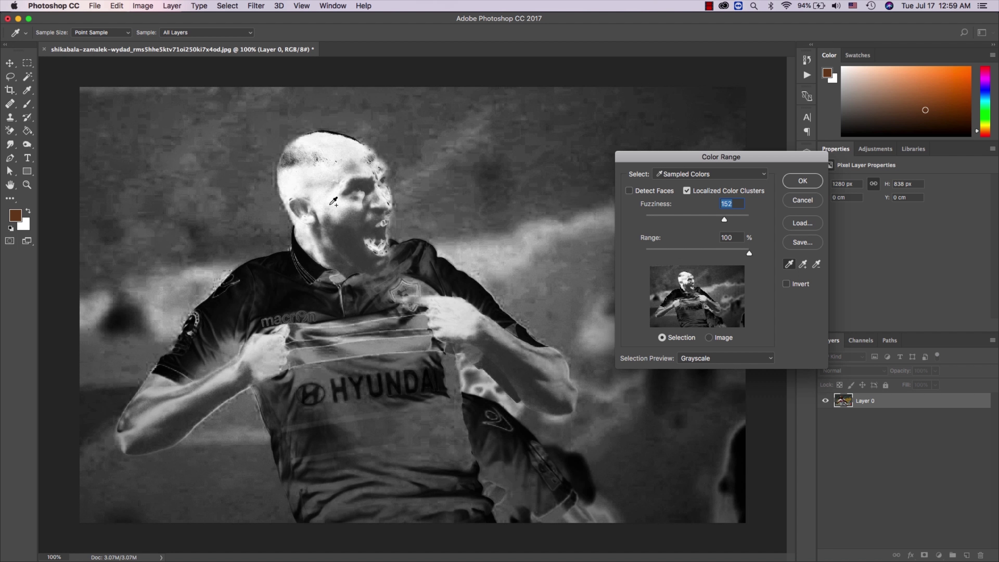
click(292, 284)
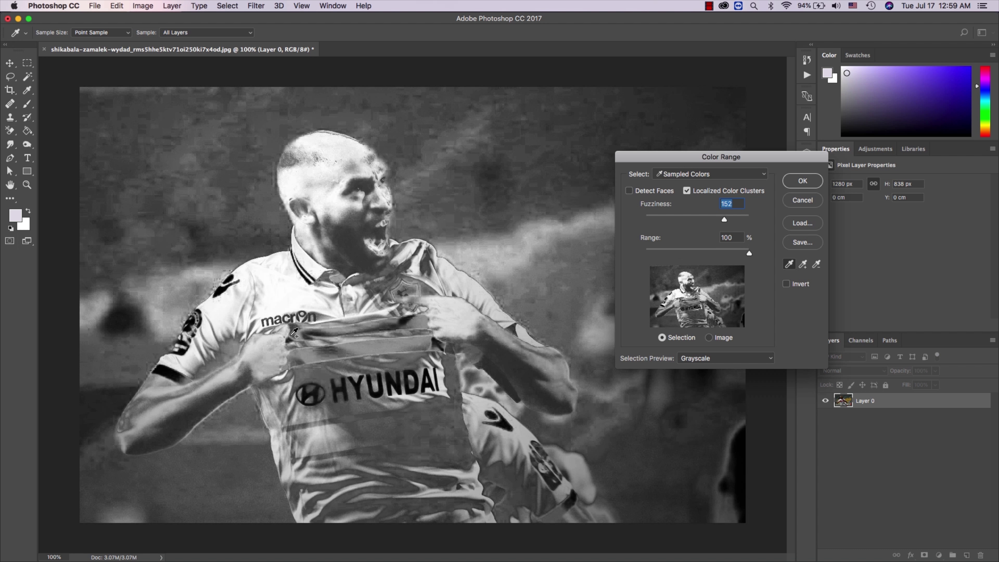
click(224, 293)
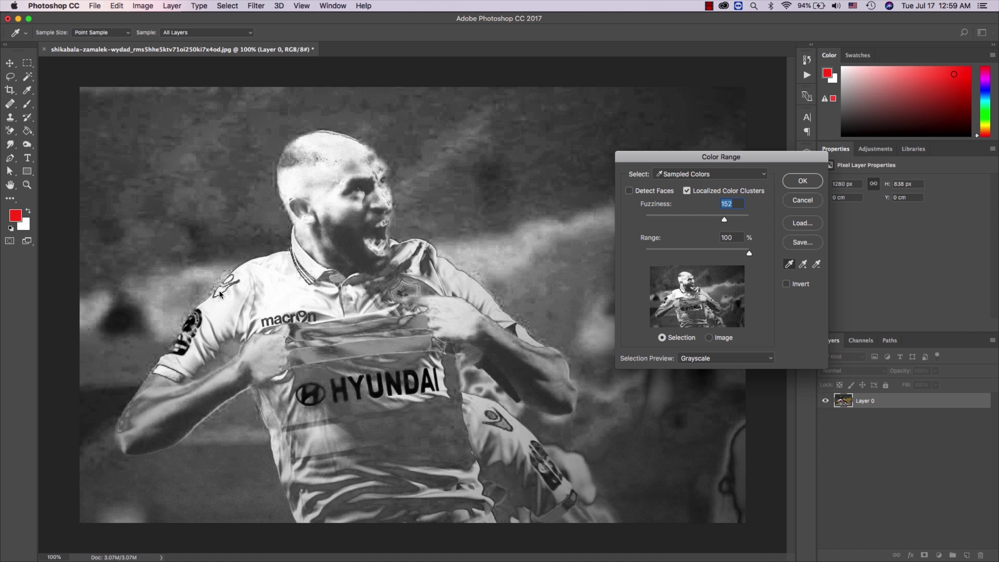
click(193, 321)
click(179, 345)
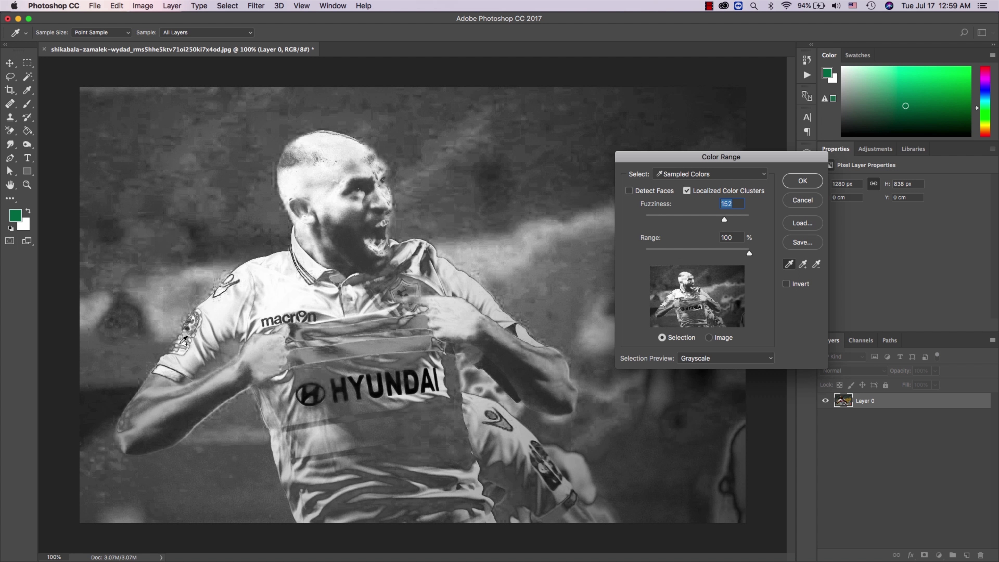
click(397, 386)
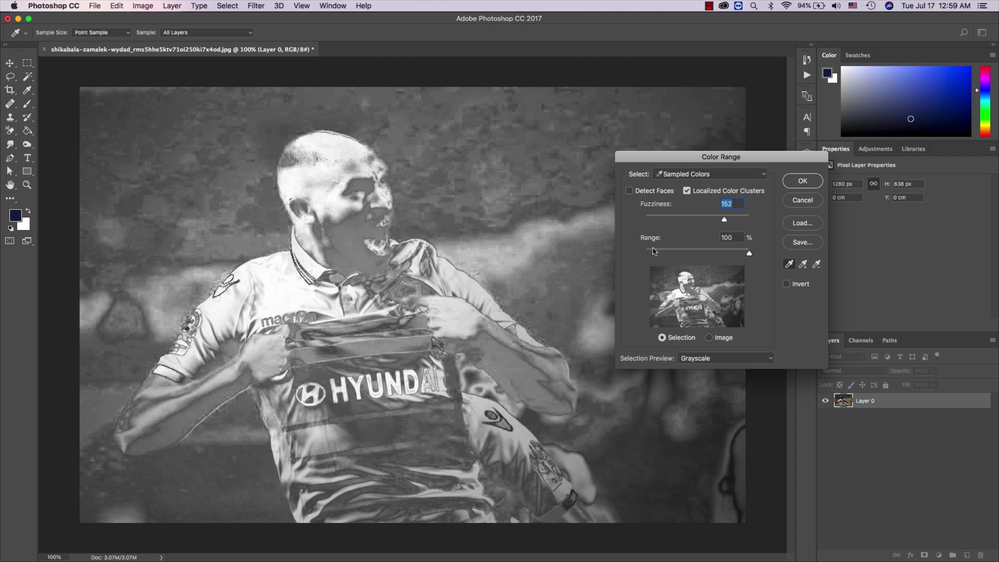
Step: Set the Color Range Fuzziness to 132 and Range to 46
mouse_move(685, 219)
mouse_down()
mouse_move(672, 218)
mouse_move(713, 219)
mouse_up()
drag(749, 253, 693, 253)
click(564, 389)
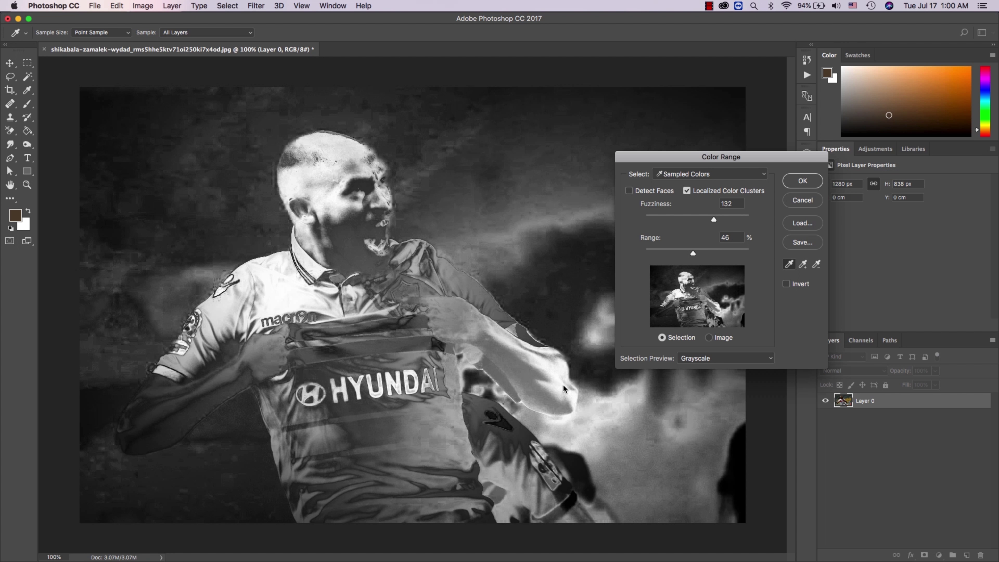
Step: Add more sleeve, shirt, arm and red-stripe tones to the sample and accept the selection
click(535, 341)
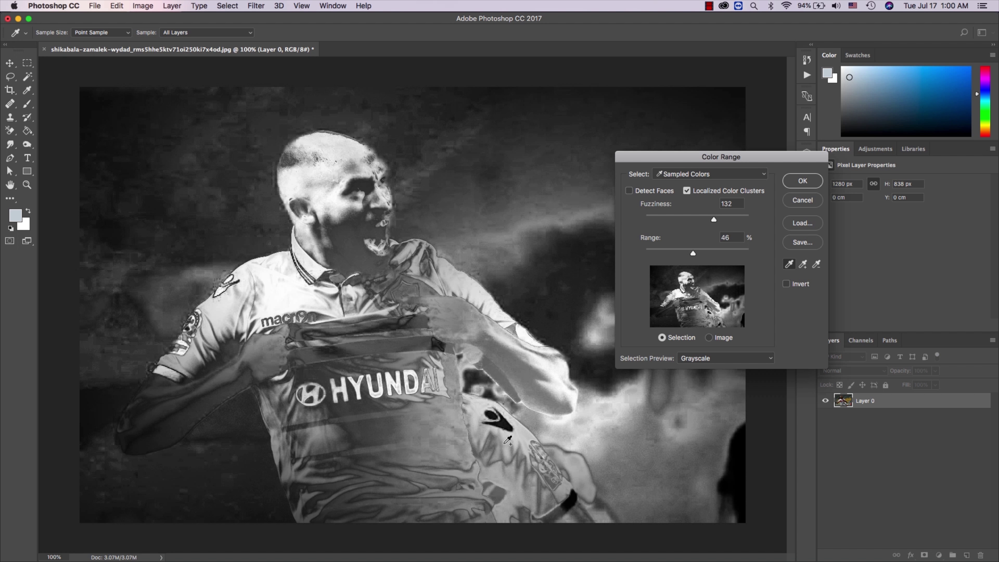
click(498, 429)
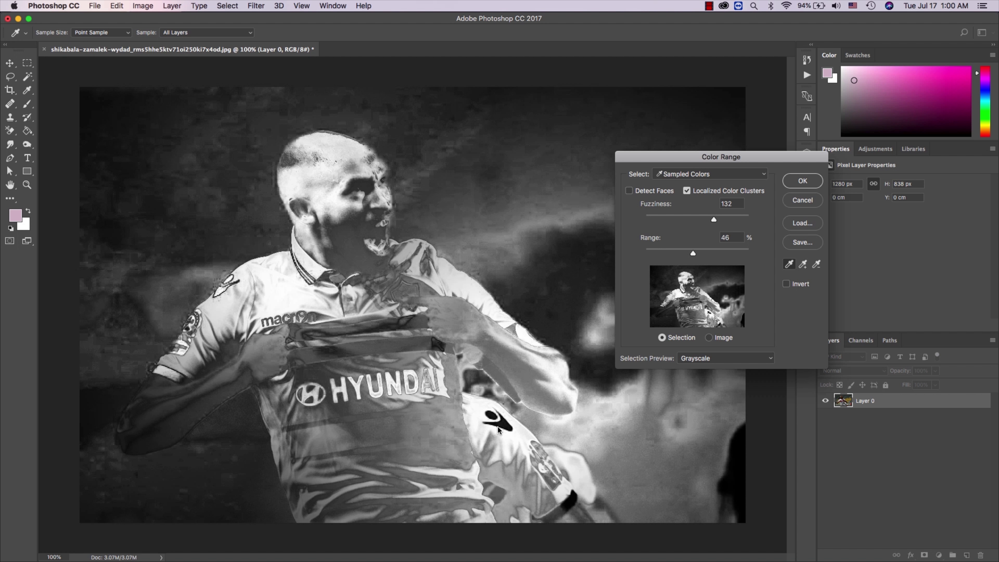
click(393, 462)
click(328, 442)
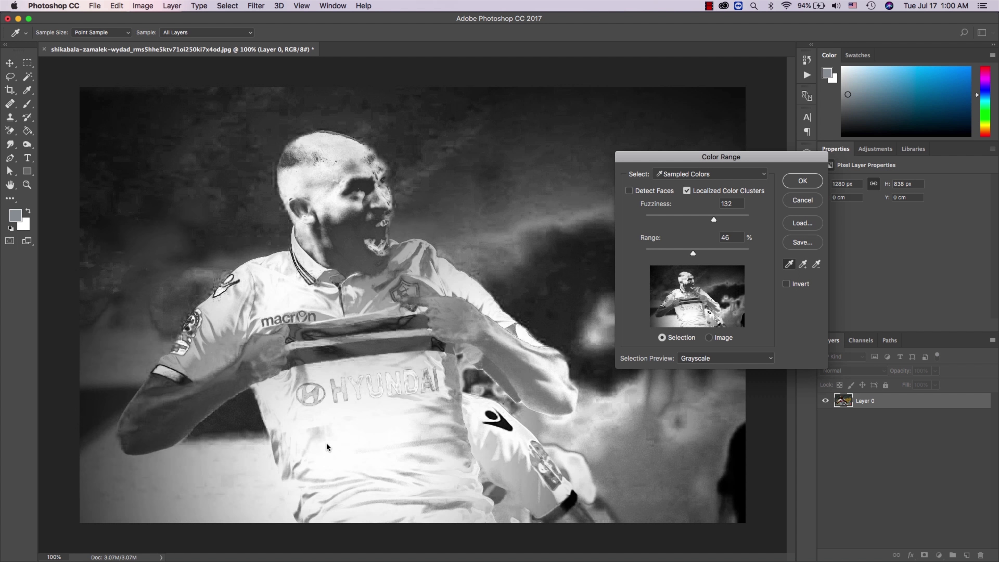
click(268, 464)
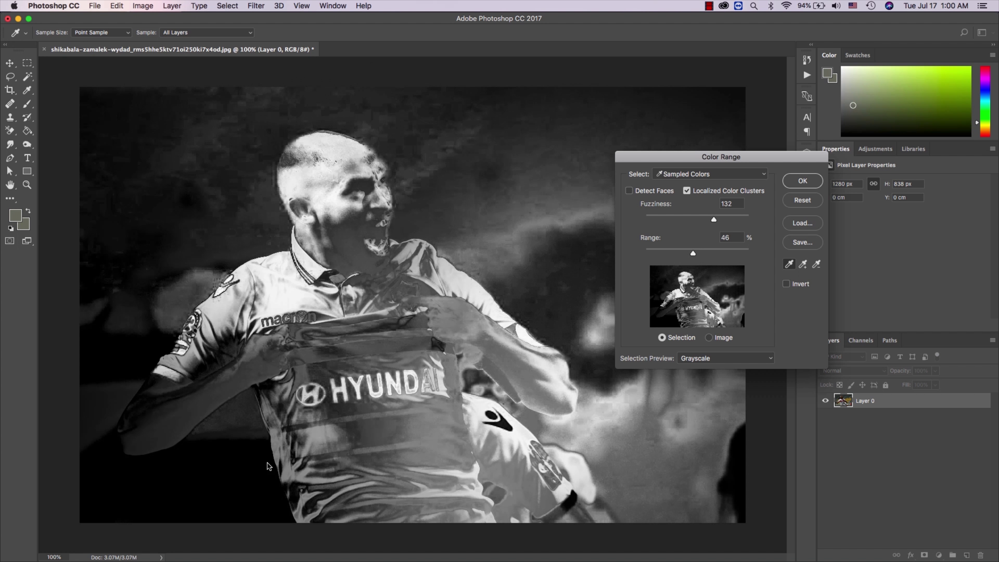
click(209, 402)
click(167, 402)
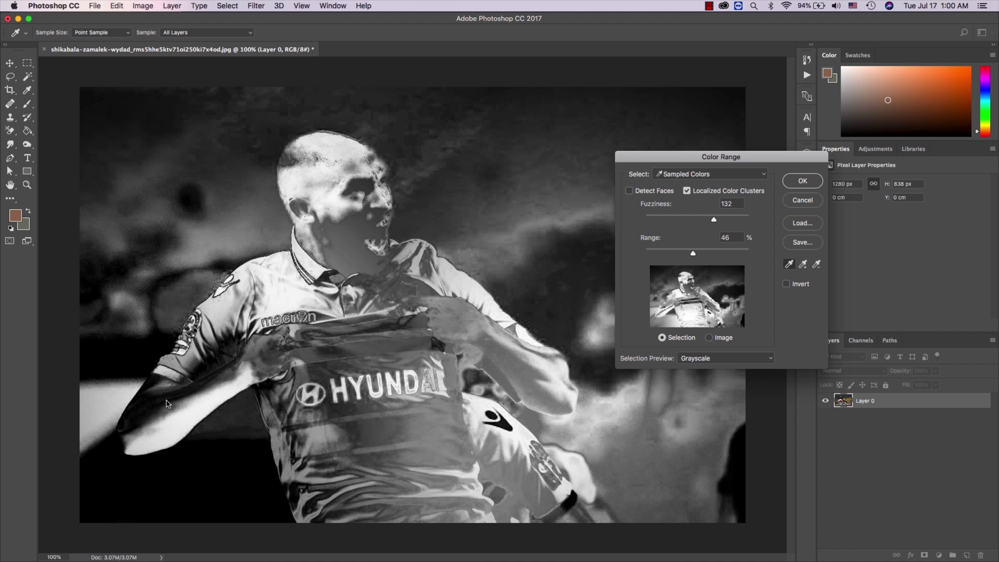
click(184, 378)
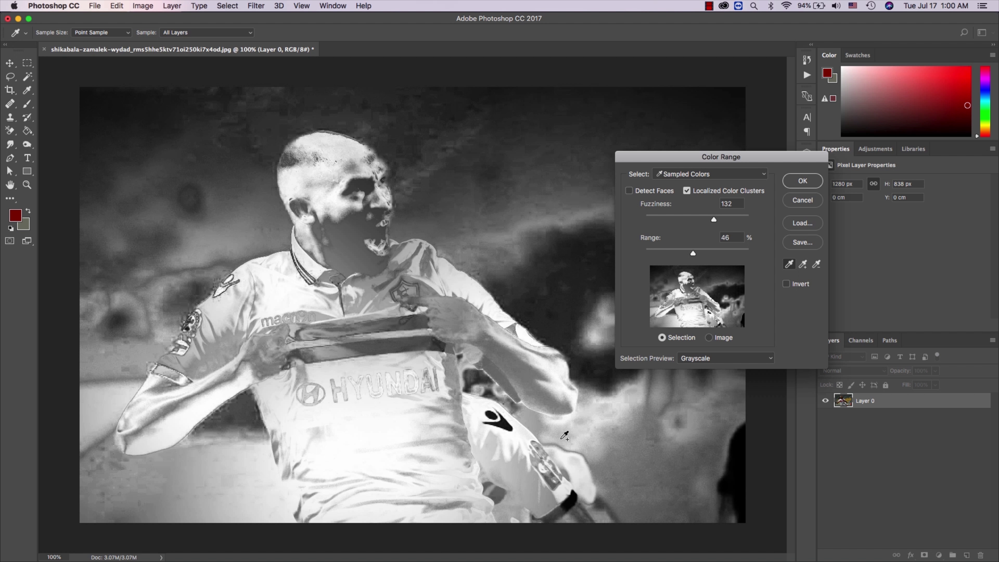
click(511, 426)
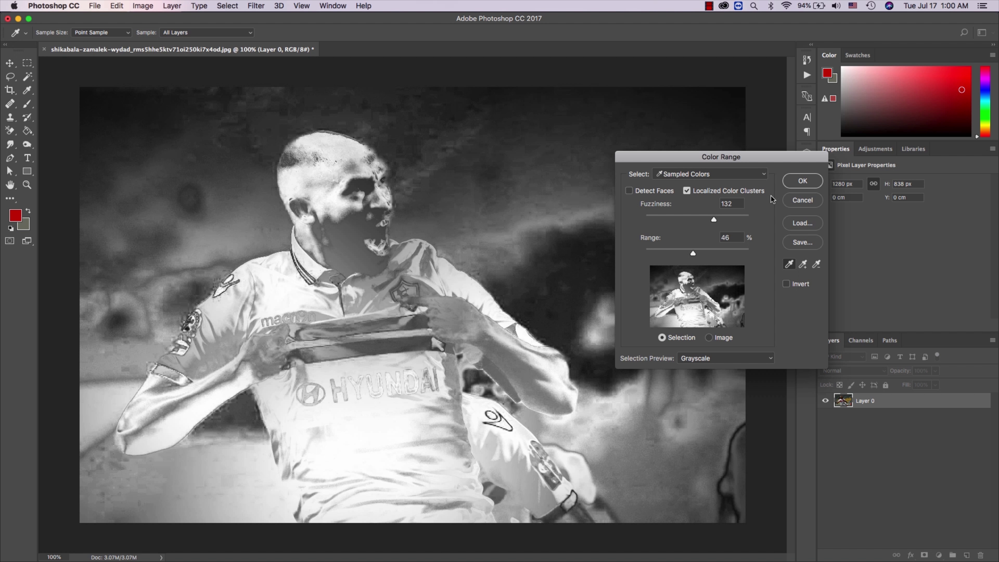
click(808, 179)
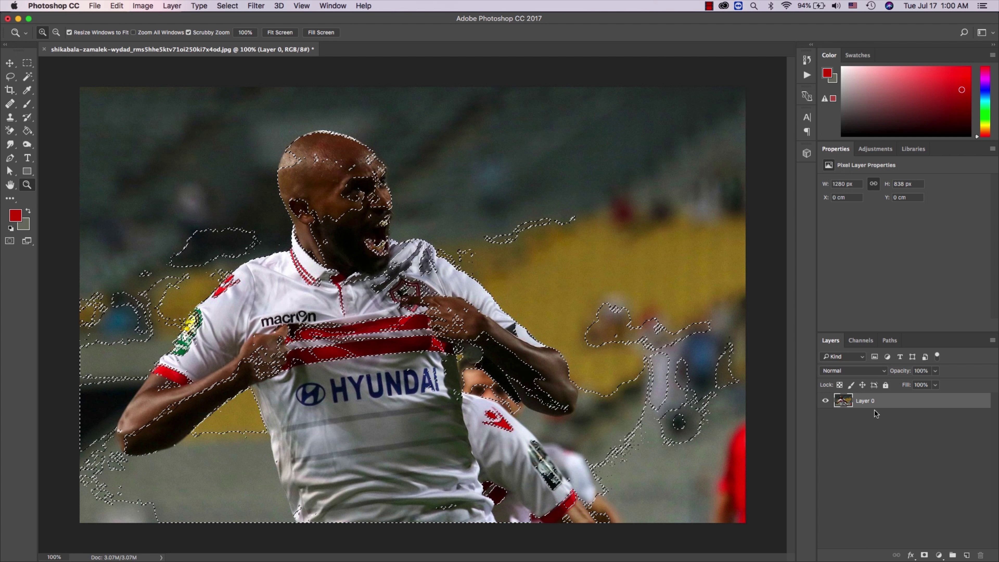
Step: Add a layer mask to Layer 0 and paint the collar, stripes and lower shirt back with a 121 px brush
click(924, 554)
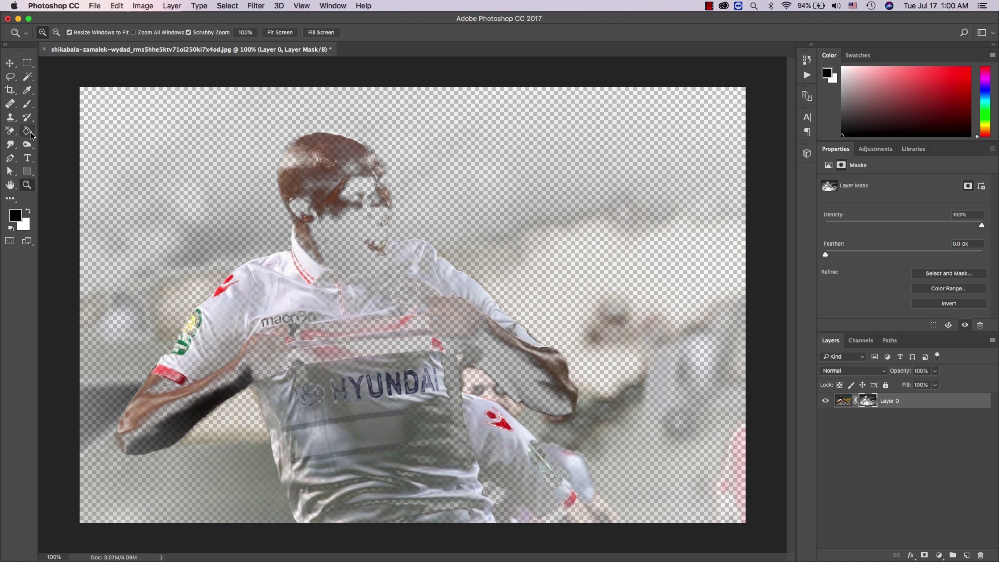
click(28, 104)
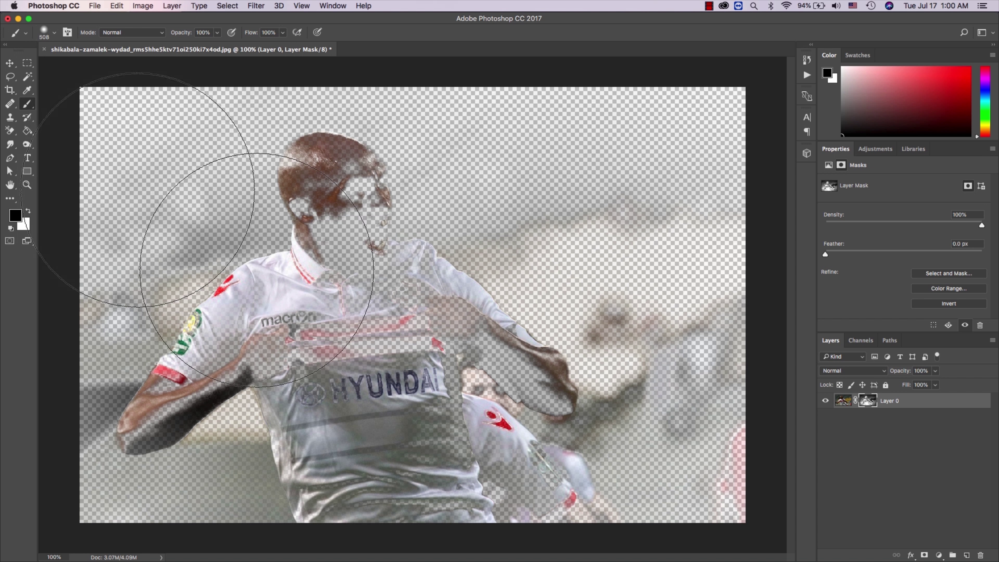
right_click(354, 325)
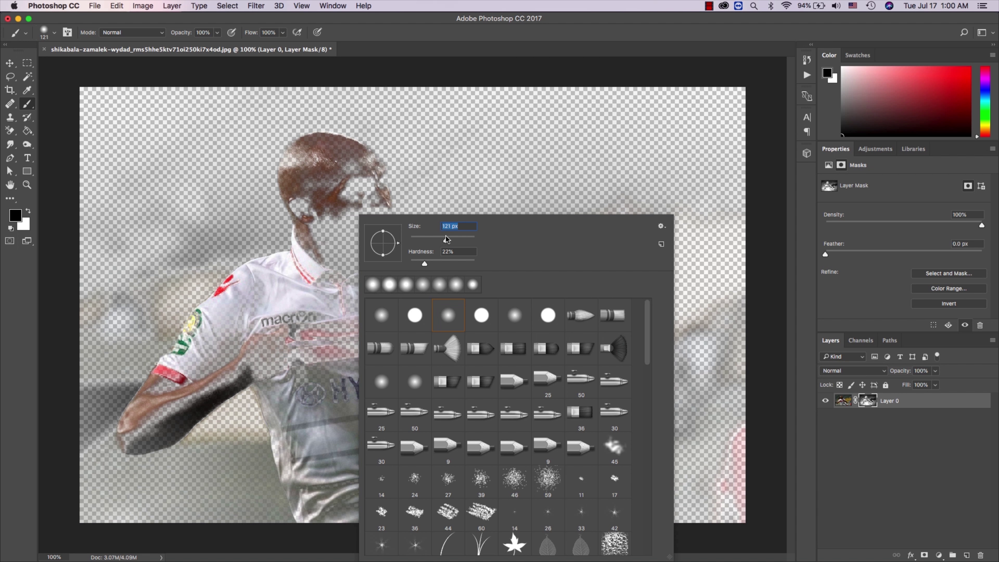
click(331, 327)
drag(330, 327, 340, 362)
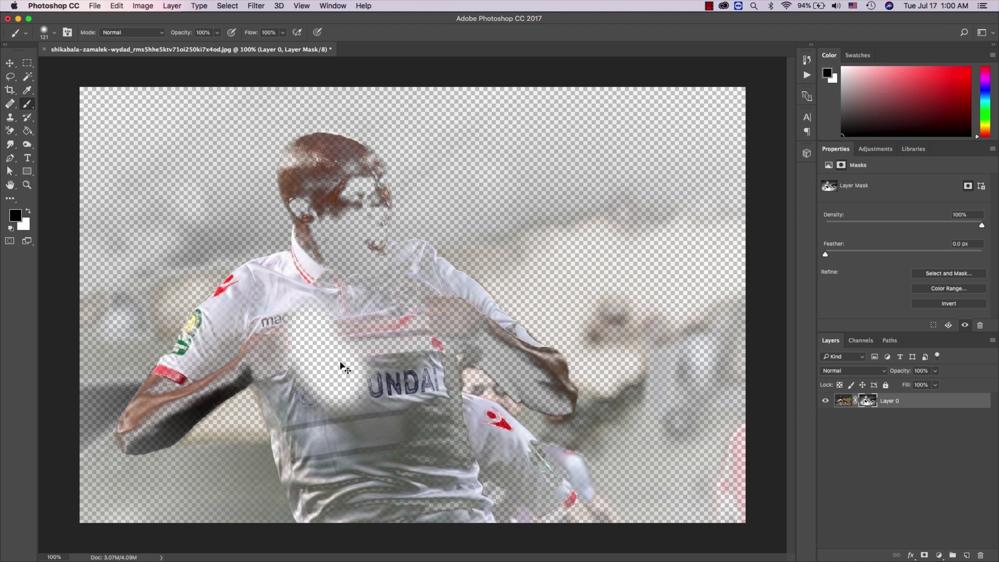
key(super+z)
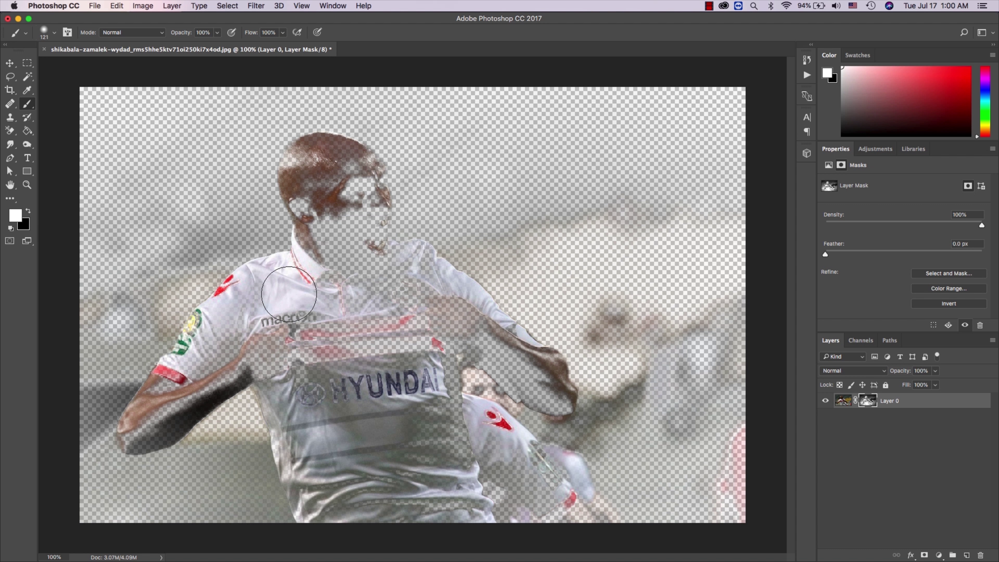
mouse_move(311, 275)
mouse_down()
mouse_move(423, 507)
mouse_move(335, 234)
mouse_move(336, 363)
mouse_move(376, 479)
mouse_move(398, 291)
mouse_up()
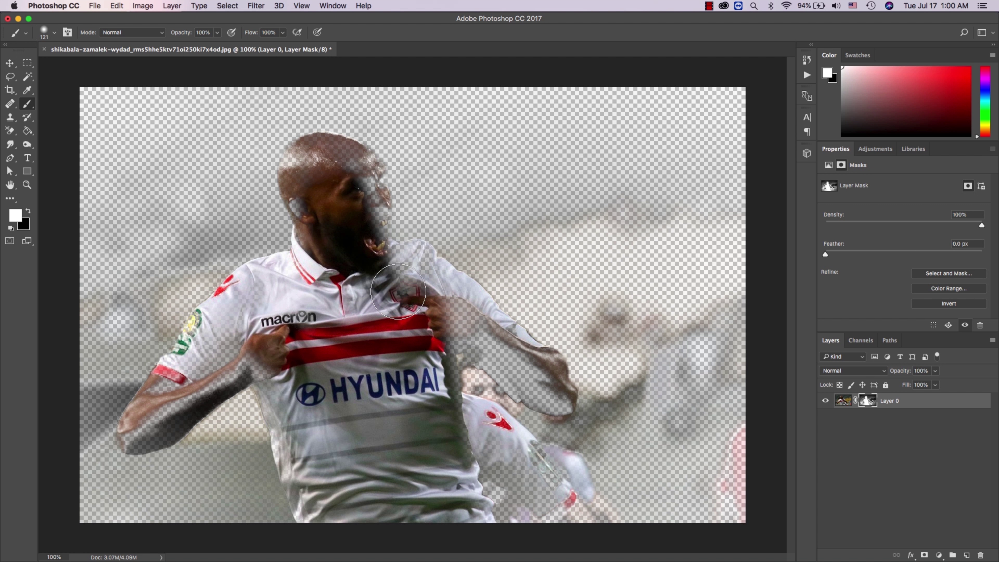
Step: With a 79 px brush, paint the player's arm, ear and jaw back into the mask
right_click(374, 329)
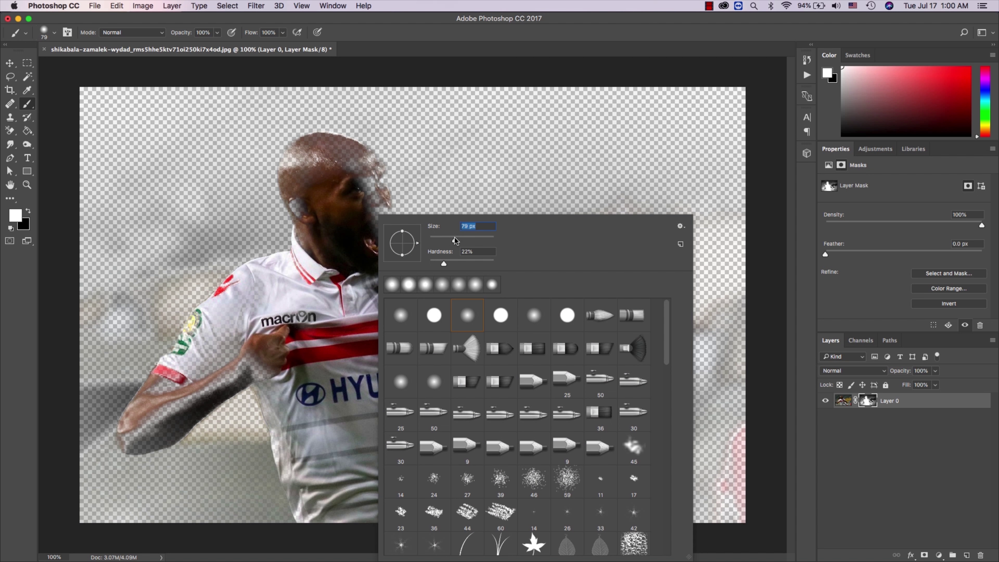
key(Return)
mouse_move(291, 346)
mouse_down()
mouse_move(199, 375)
mouse_move(142, 435)
mouse_move(272, 284)
mouse_move(333, 276)
mouse_up()
mouse_move(316, 221)
mouse_down()
mouse_move(299, 197)
mouse_move(332, 244)
mouse_move(365, 177)
mouse_move(368, 236)
mouse_move(312, 167)
mouse_up()
right_click(315, 173)
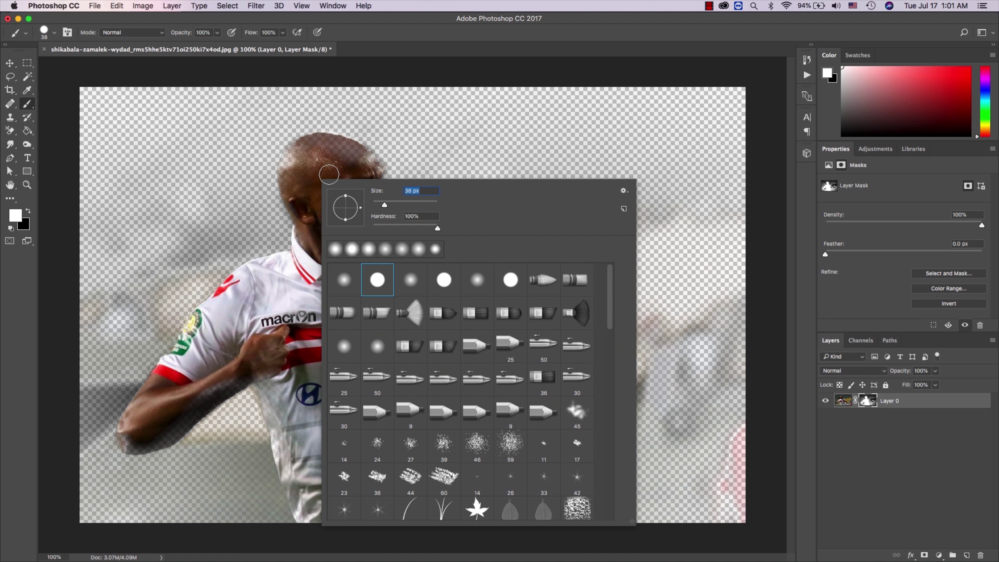
key(Return)
key(z)
click(330, 174)
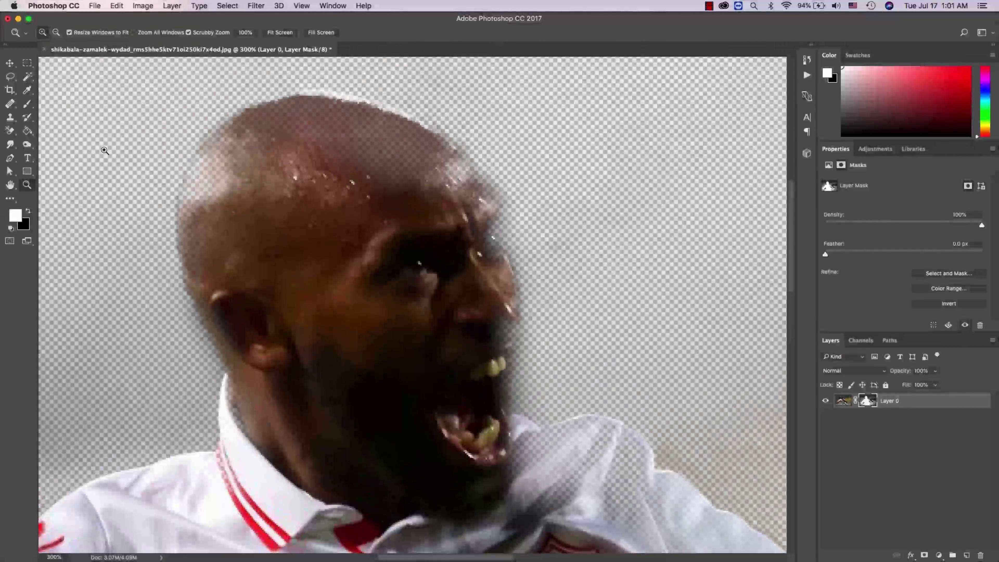
Step: Switch the brush to a soft round tip with 0% hardness
key(b)
mouse_move(229, 268)
mouse_down()
mouse_move(214, 213)
mouse_move(263, 234)
mouse_up()
right_click(266, 236)
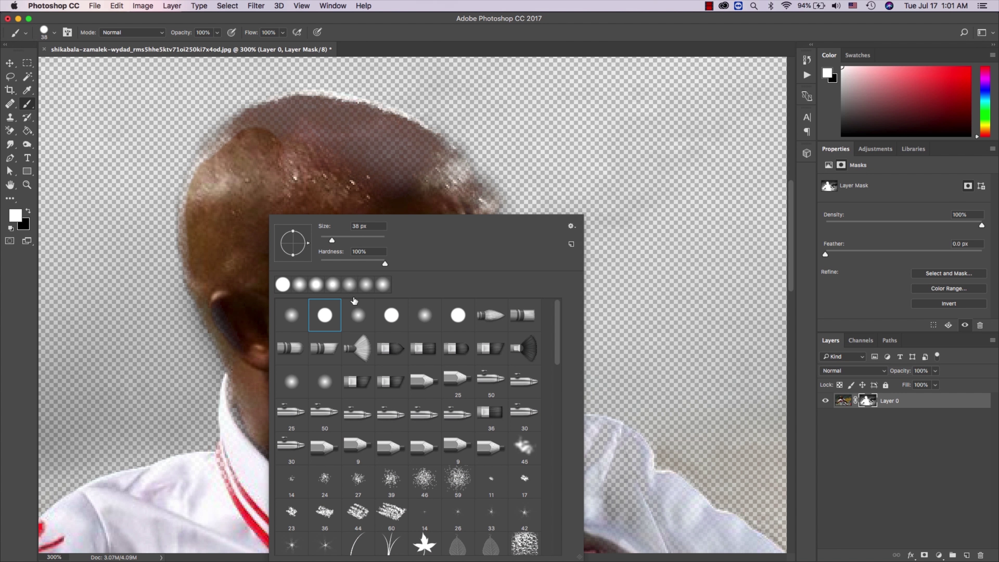
double_click(358, 312)
right_click(271, 145)
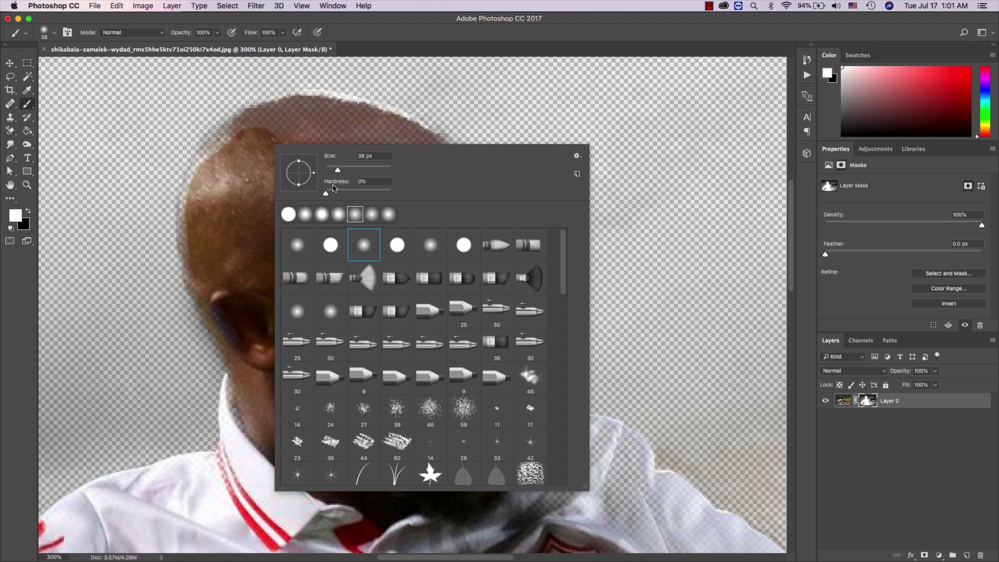
text(25)
key(Return)
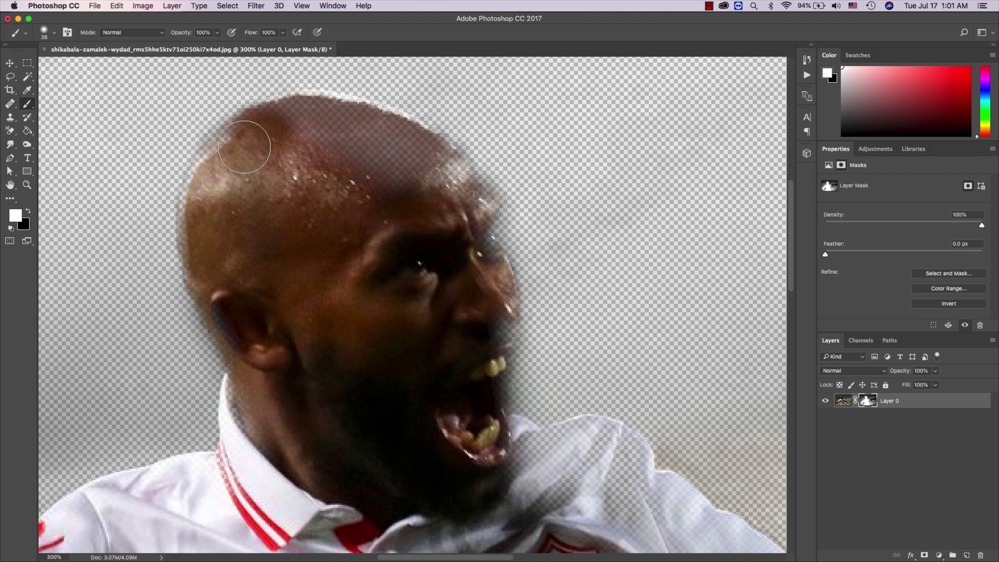
Step: Paint white over the head's left edge, right eye, jaw, ear and top-right to make them opaque
mouse_move(212, 258)
mouse_down()
mouse_move(212, 201)
mouse_move(251, 155)
mouse_move(335, 126)
mouse_move(409, 161)
mouse_move(457, 201)
mouse_move(408, 142)
mouse_move(330, 111)
mouse_move(263, 134)
mouse_up()
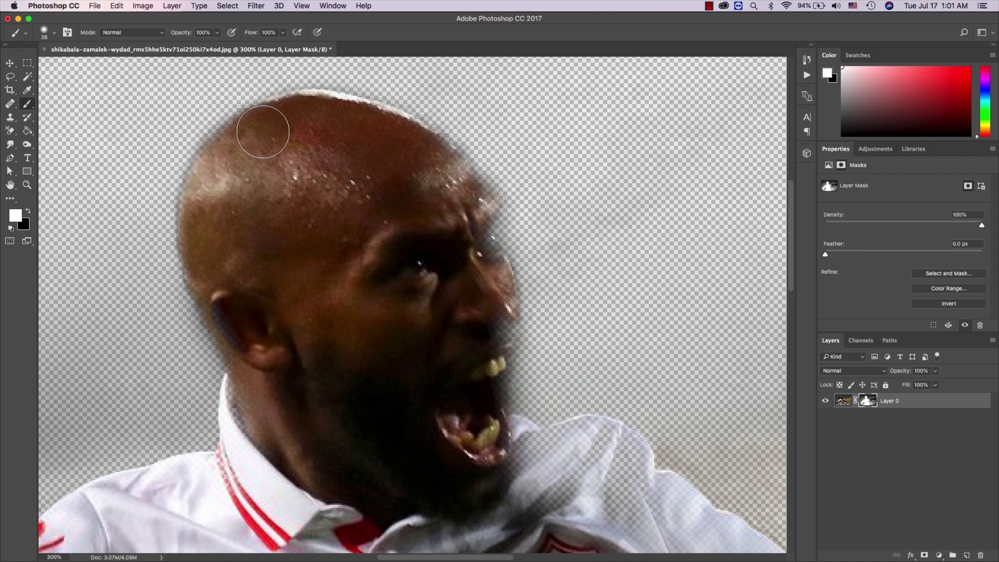
drag(480, 286, 475, 251)
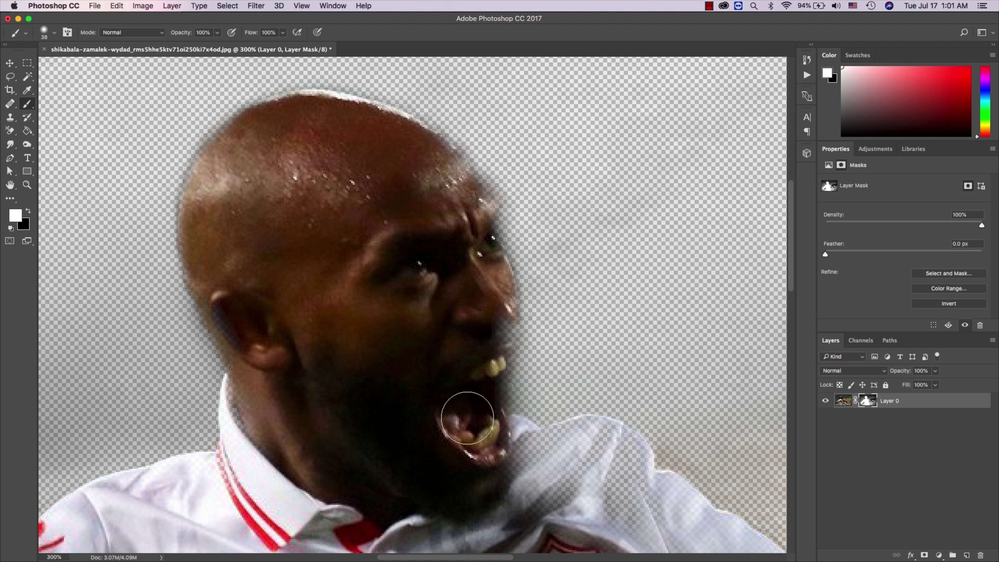
mouse_move(366, 423)
mouse_down()
mouse_move(309, 462)
mouse_move(252, 408)
mouse_up()
drag(256, 338, 240, 297)
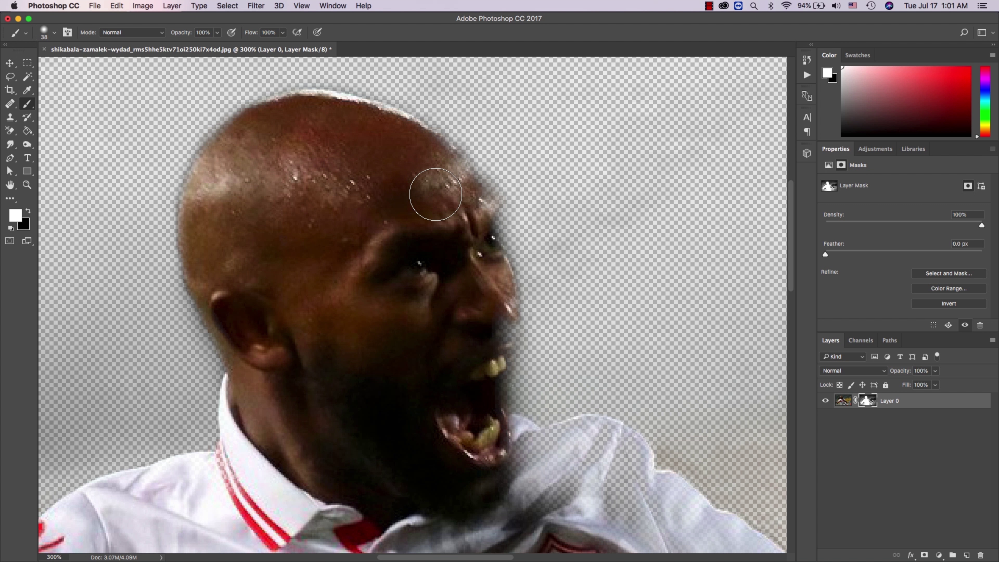
mouse_move(460, 205)
mouse_down()
mouse_move(444, 158)
mouse_move(490, 290)
mouse_move(476, 427)
mouse_up()
Step: Restore the faded collar, the shirt near the shoulder and the forearm below the hand
scroll(476, 426, down, 2)
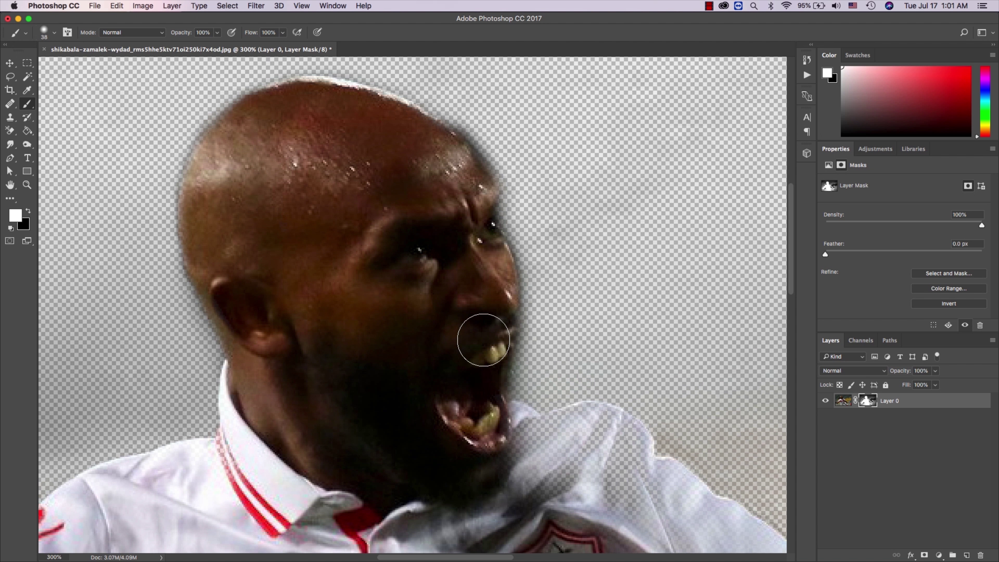
mouse_move(480, 457)
mouse_down()
mouse_move(543, 468)
mouse_move(576, 450)
mouse_move(515, 433)
mouse_move(608, 433)
mouse_move(625, 496)
mouse_up()
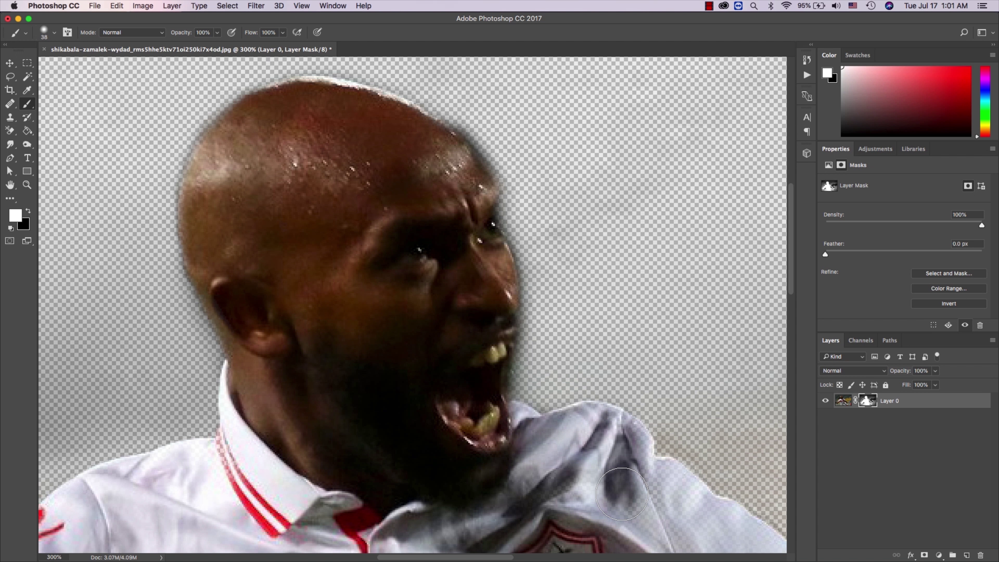
scroll(570, 460, down, 5)
scroll(570, 460, right, 5)
mouse_move(512, 426)
mouse_down()
mouse_move(421, 366)
mouse_move(407, 302)
mouse_move(307, 295)
mouse_move(287, 276)
mouse_move(460, 436)
mouse_move(464, 453)
mouse_move(527, 465)
mouse_up()
scroll(472, 393, down, 5)
scroll(472, 393, right, 4)
mouse_move(400, 347)
mouse_down()
mouse_move(539, 457)
mouse_move(405, 324)
mouse_move(411, 307)
mouse_move(543, 413)
mouse_move(377, 236)
mouse_move(584, 397)
mouse_move(593, 392)
mouse_move(524, 378)
mouse_move(470, 300)
mouse_up()
Step: Paint the shoulder shirt, red-stripe edge and arm edge back to full opacity
drag(439, 268, 327, 175)
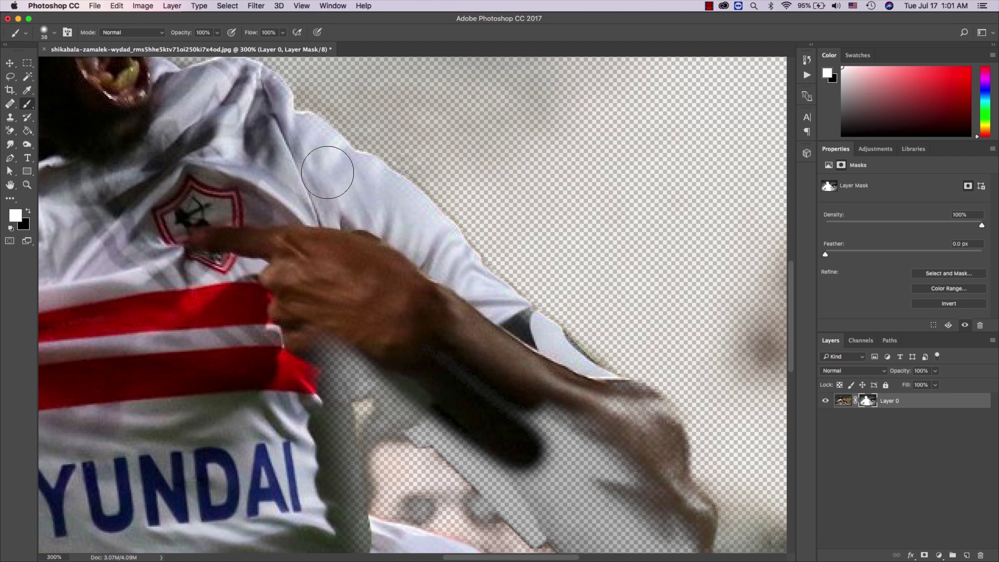
scroll(418, 285, down, 5)
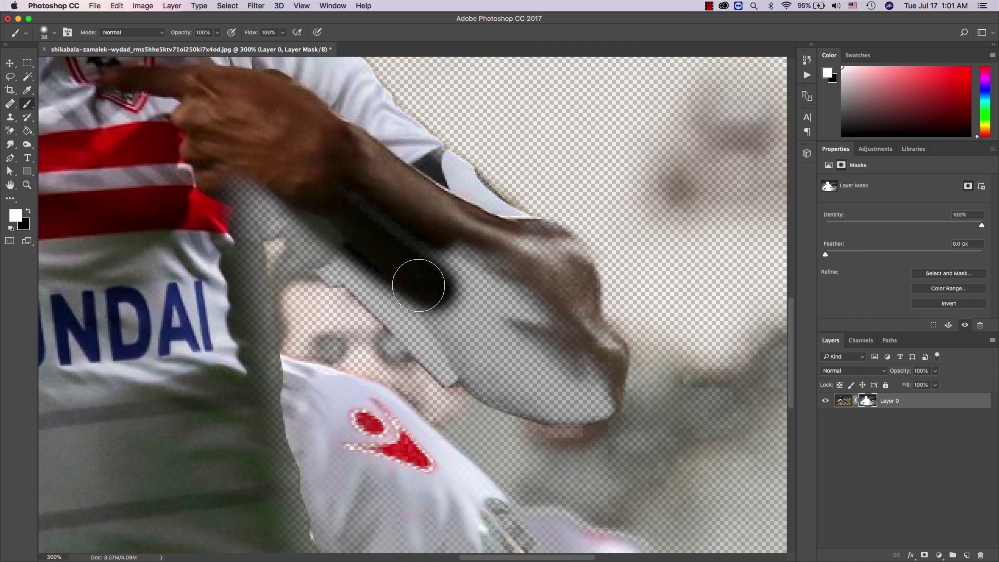
mouse_move(234, 247)
mouse_down()
mouse_move(213, 173)
mouse_move(334, 239)
mouse_move(502, 380)
mouse_move(477, 268)
mouse_move(460, 270)
mouse_move(413, 239)
mouse_move(548, 290)
mouse_move(513, 234)
mouse_move(571, 295)
mouse_move(595, 392)
mouse_move(524, 359)
mouse_move(558, 397)
mouse_move(589, 391)
mouse_move(558, 397)
mouse_move(431, 330)
mouse_move(333, 216)
mouse_move(342, 234)
mouse_move(240, 266)
mouse_up()
mouse_move(301, 206)
mouse_down()
mouse_move(252, 395)
mouse_move(263, 484)
mouse_up()
scroll(263, 482, down, 5)
scroll(263, 481, up, 4)
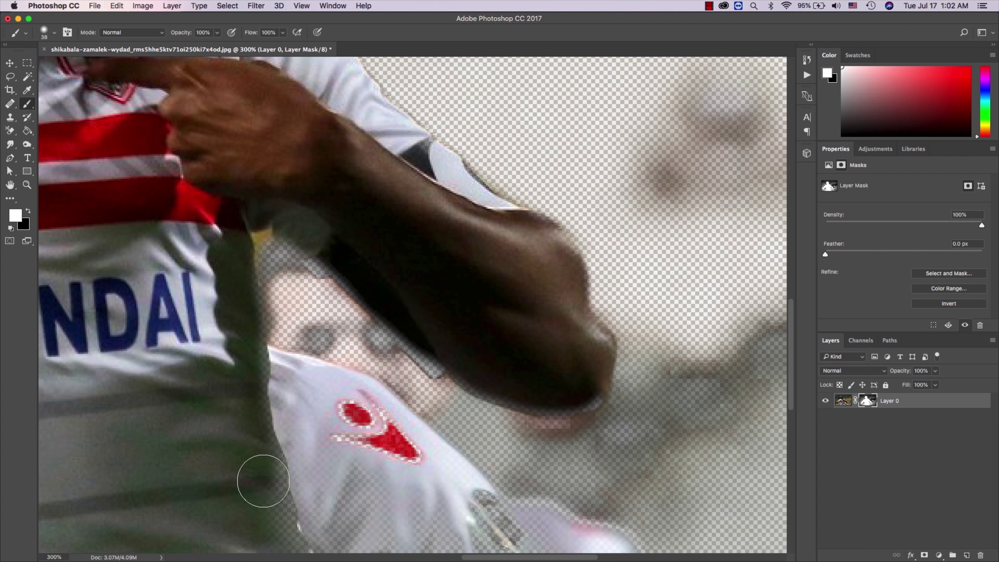
mouse_move(276, 223)
mouse_down()
mouse_move(273, 278)
mouse_move(306, 229)
mouse_up()
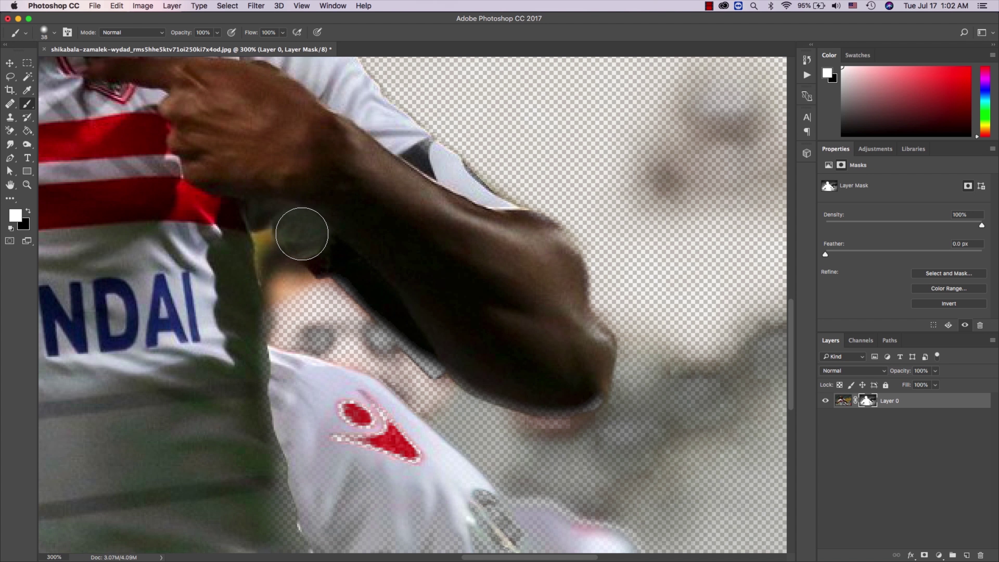
Step: Mask out the background smear left of the arm with a 15 px black brush
key(x)
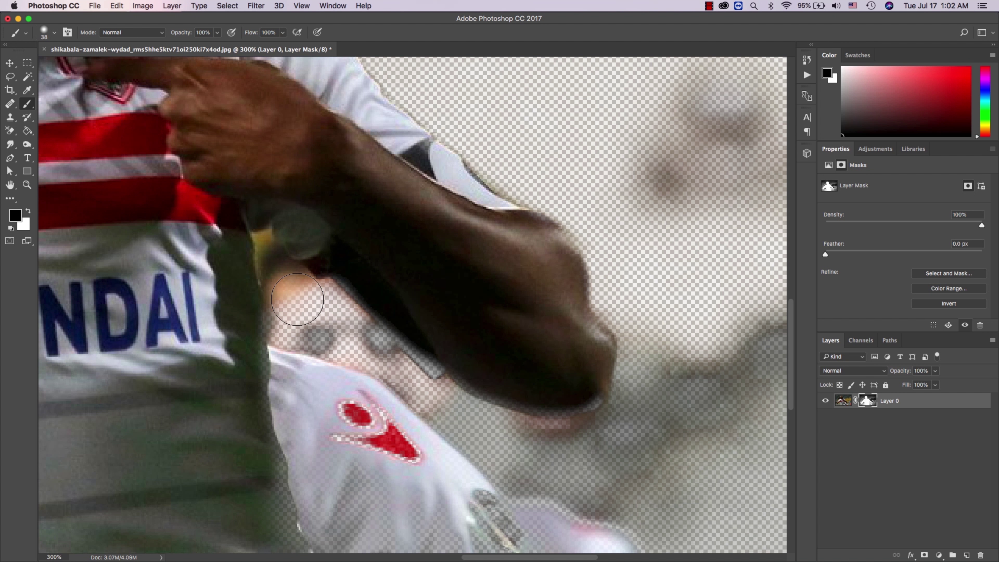
drag(297, 302, 285, 279)
right_click(310, 318)
mouse_move(282, 290)
mouse_down()
mouse_move(328, 304)
mouse_move(373, 339)
mouse_up()
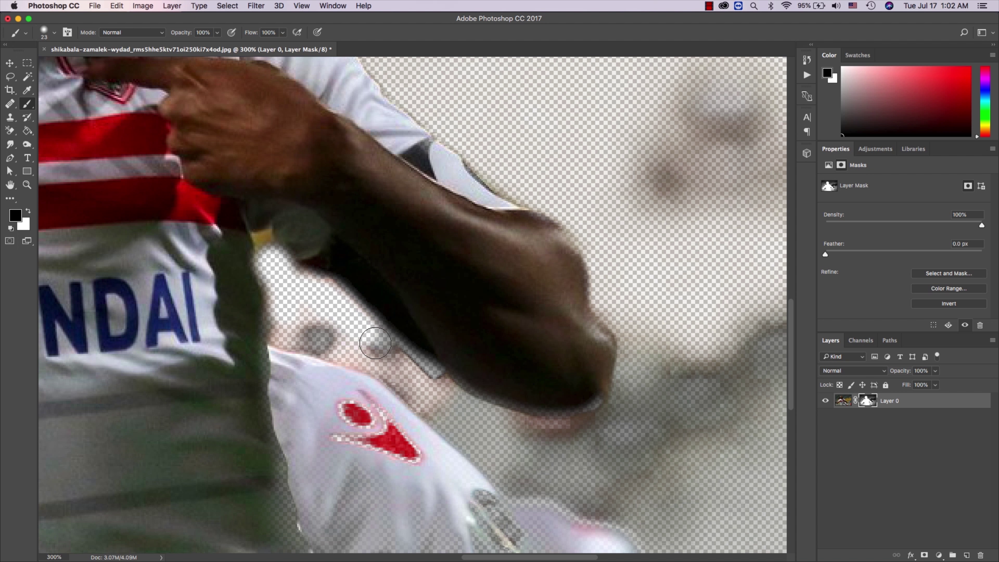
key(ctrl+z)
right_click(281, 281)
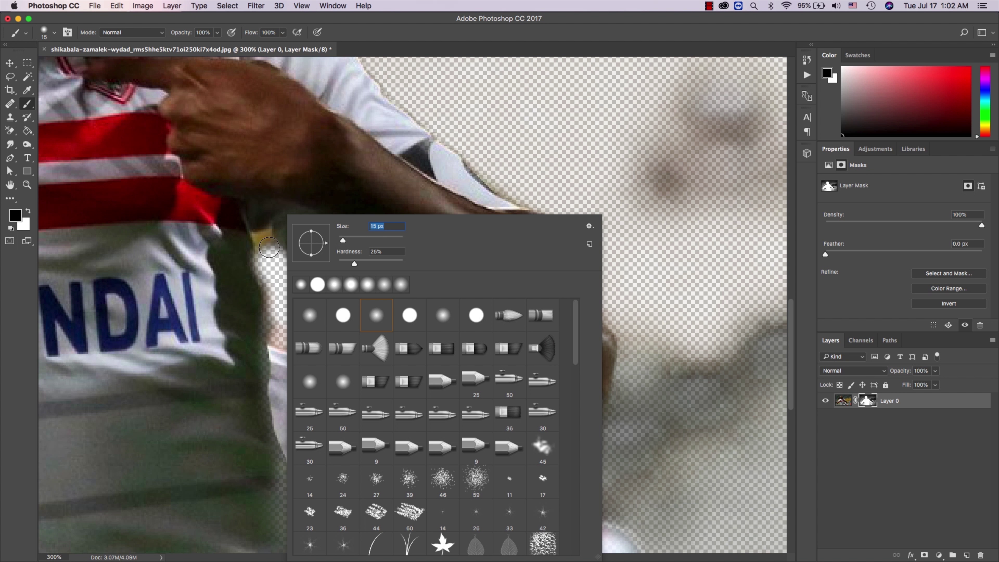
key(Return)
drag(266, 240, 271, 276)
key(x)
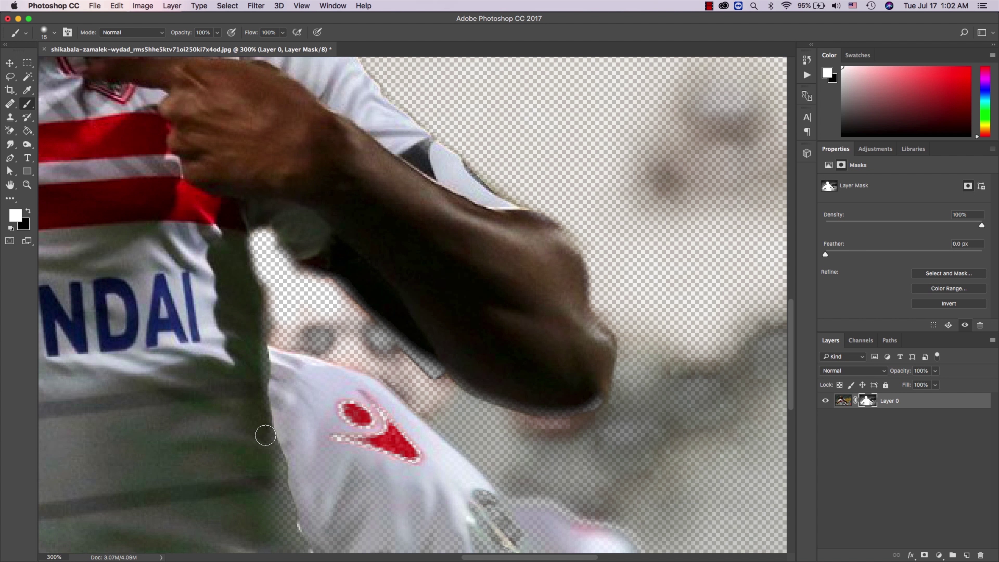
Step: Restore the jersey edge and the arm's lower edge and underside
drag(266, 435, 280, 516)
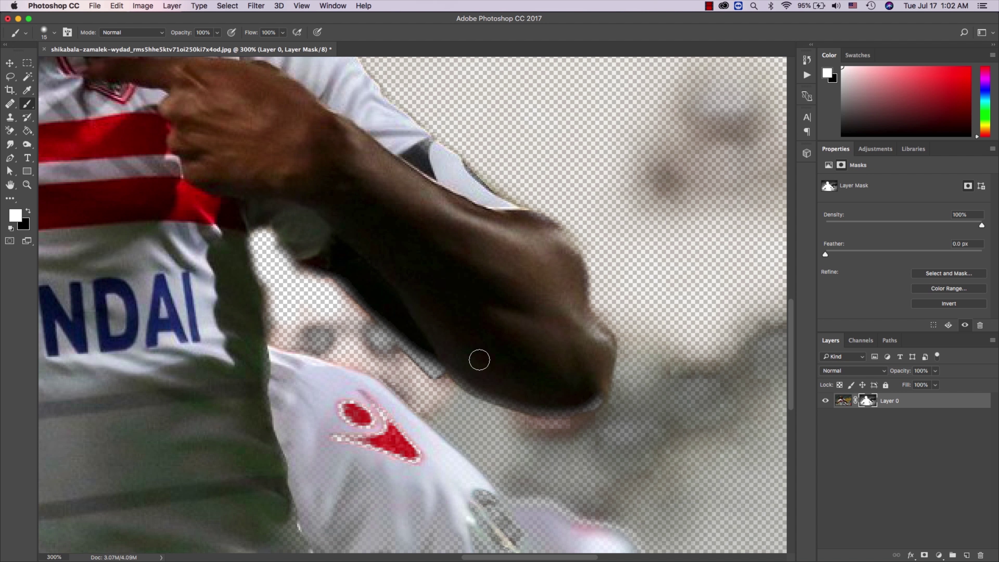
drag(472, 384, 506, 401)
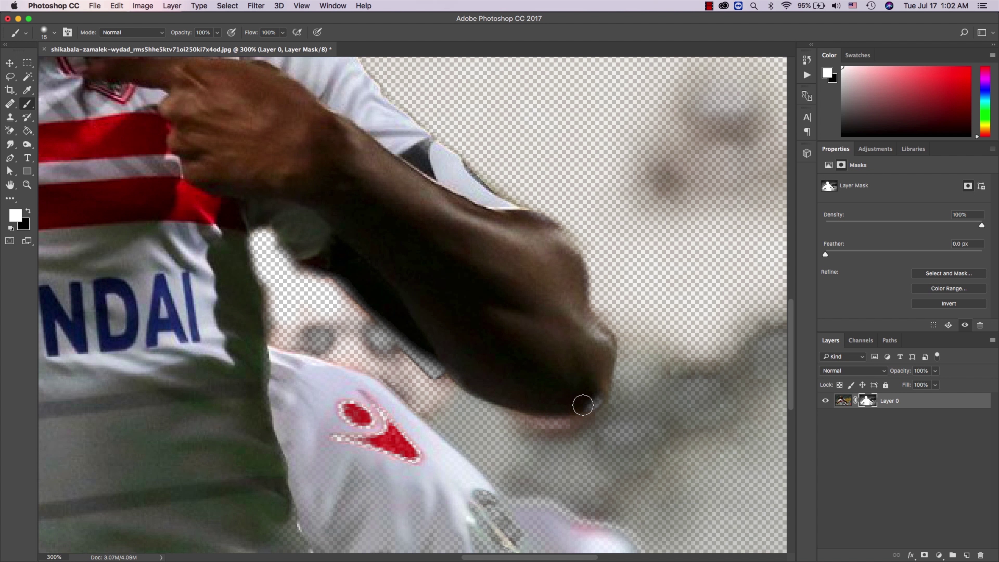
drag(586, 322, 607, 351)
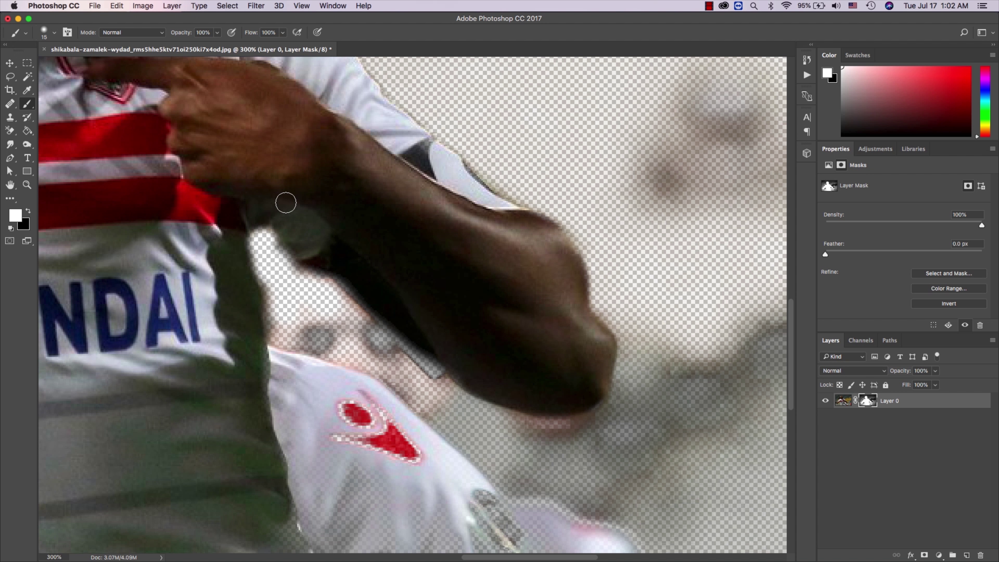
scroll(190, 389, down, 2)
scroll(207, 374, down, 8)
drag(295, 311, 338, 360)
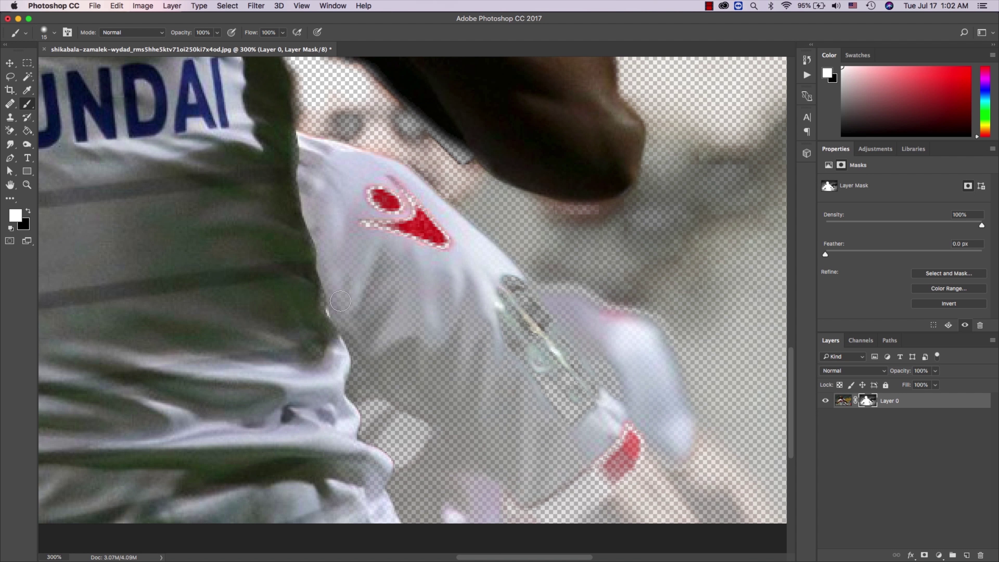
Step: With a 44 px black brush, hide the background figure and leftover grey smears beside the jersey
key(x)
right_click(394, 234)
text(44)
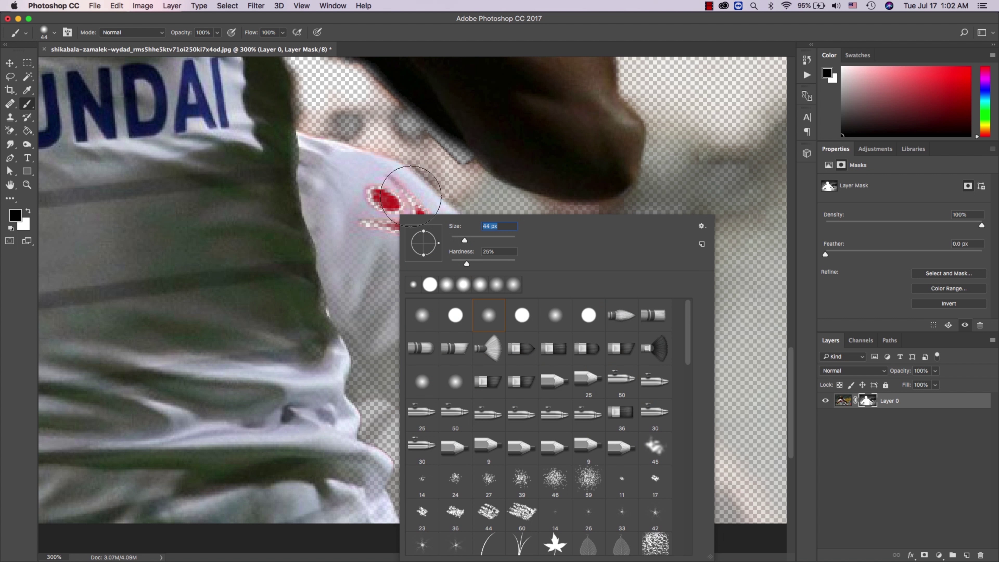
key(Return)
mouse_move(390, 201)
mouse_down()
mouse_move(357, 151)
mouse_move(470, 296)
mouse_move(393, 160)
mouse_move(547, 279)
mouse_move(617, 352)
mouse_move(732, 431)
mouse_move(646, 451)
mouse_move(526, 413)
mouse_move(335, 214)
mouse_up()
mouse_move(433, 281)
mouse_down()
mouse_move(511, 379)
mouse_move(513, 486)
mouse_move(664, 502)
mouse_move(602, 487)
mouse_move(731, 517)
mouse_up()
mouse_move(549, 491)
mouse_down()
mouse_move(482, 482)
mouse_move(446, 518)
mouse_move(440, 360)
mouse_move(451, 471)
mouse_move(395, 413)
mouse_move(357, 286)
mouse_move(378, 317)
mouse_up()
mouse_move(452, 484)
mouse_down()
mouse_move(423, 487)
mouse_move(428, 500)
mouse_up()
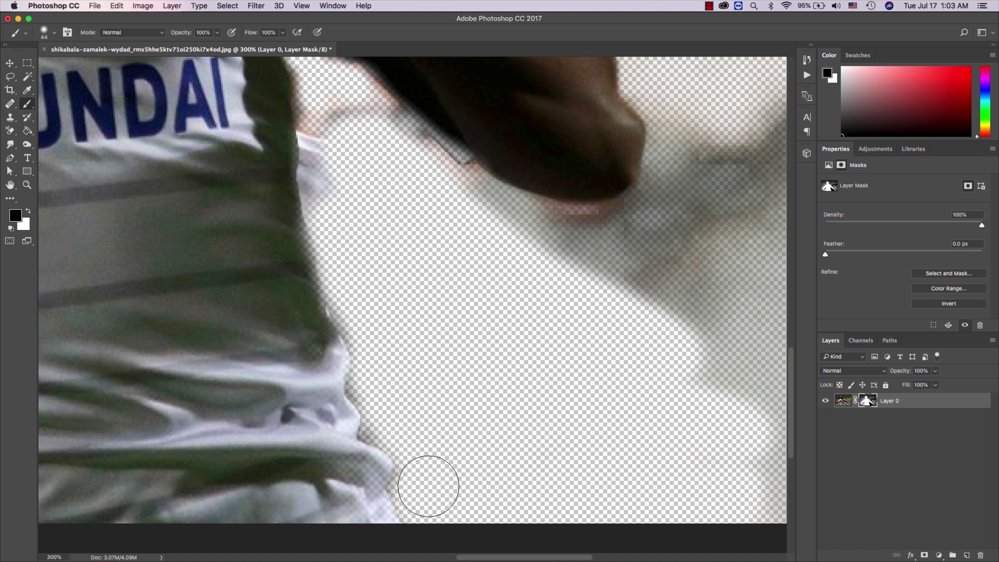
Step: Paint the faded patches of the shirt edge back in
key(x)
drag(296, 464, 340, 492)
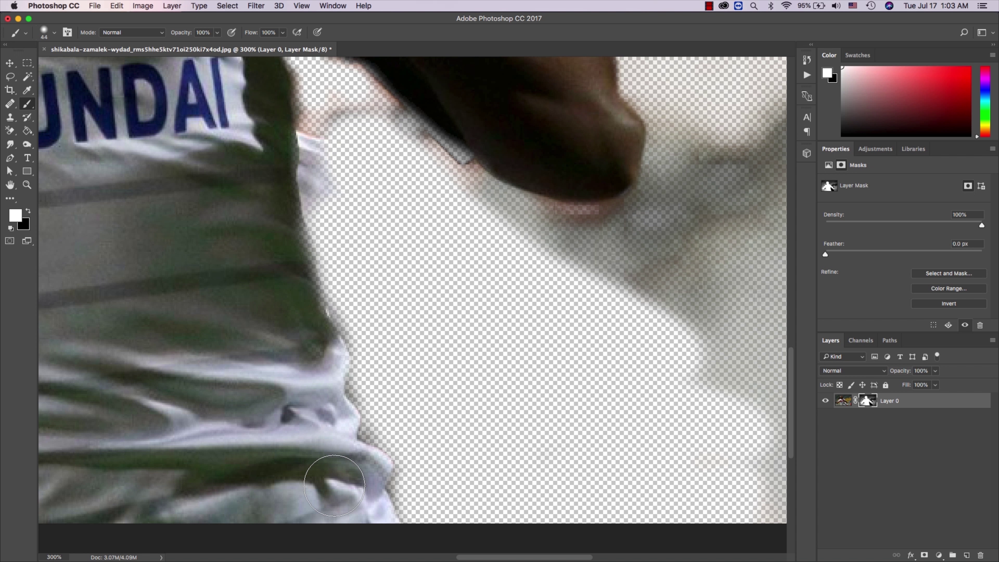
drag(313, 429, 268, 286)
Step: With a 14 px black brush, remove the pale fringe along the shirt edge and arm
key(x)
right_click(447, 446)
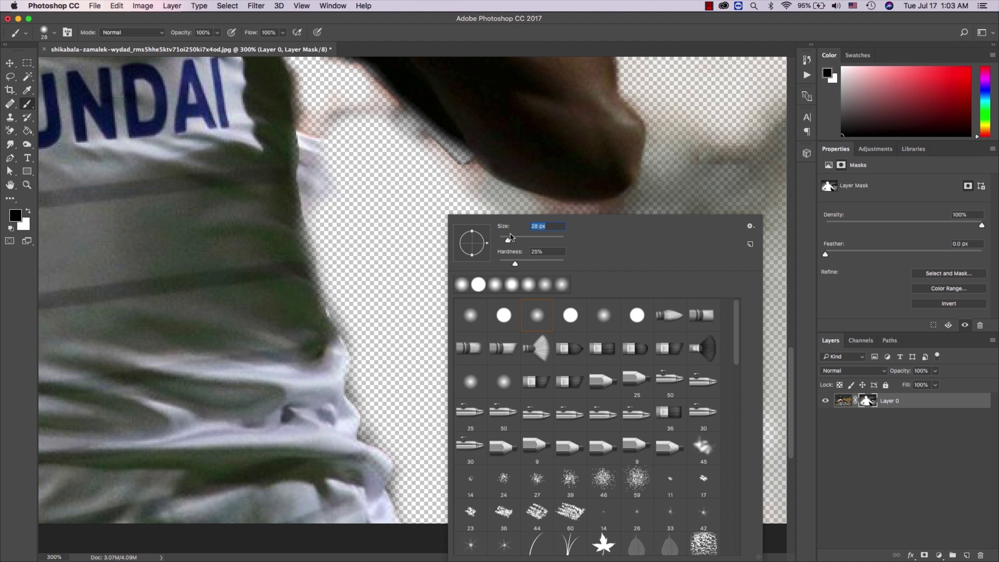
click(384, 438)
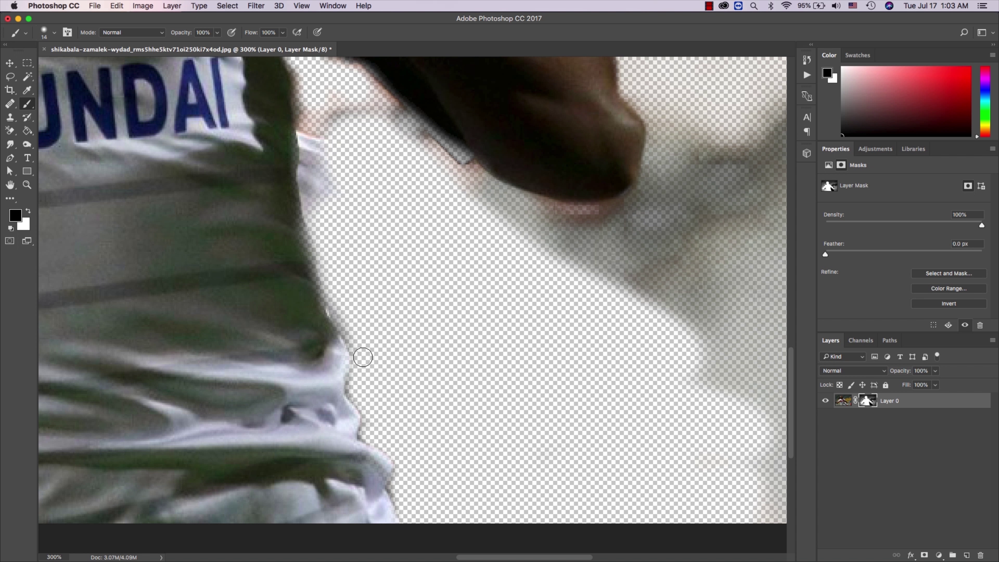
scroll(329, 278, up, 4)
mouse_move(334, 292)
mouse_down()
mouse_move(324, 201)
mouse_move(341, 201)
mouse_up()
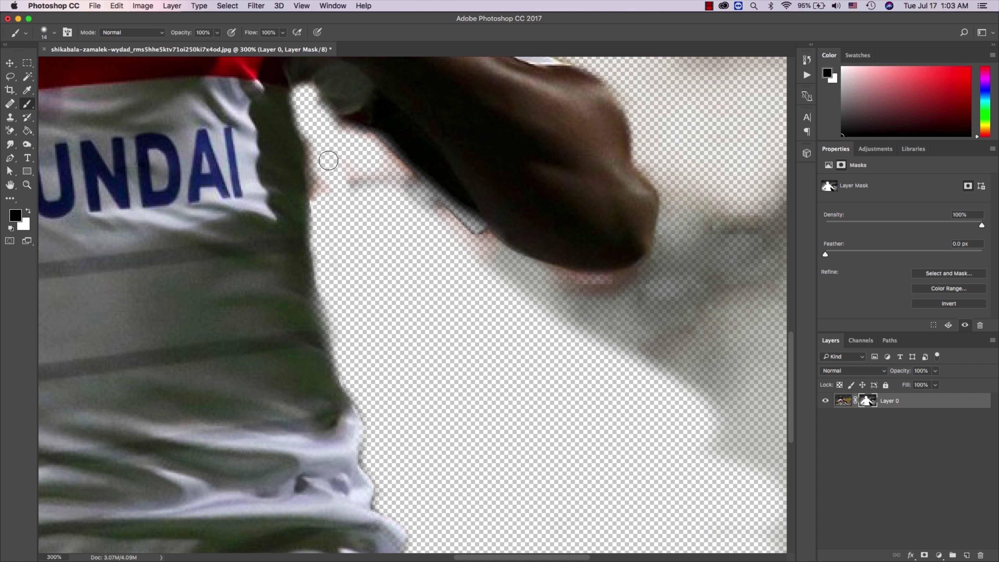
mouse_move(309, 131)
mouse_down()
mouse_move(316, 165)
mouse_move(412, 212)
mouse_up()
drag(495, 258, 380, 173)
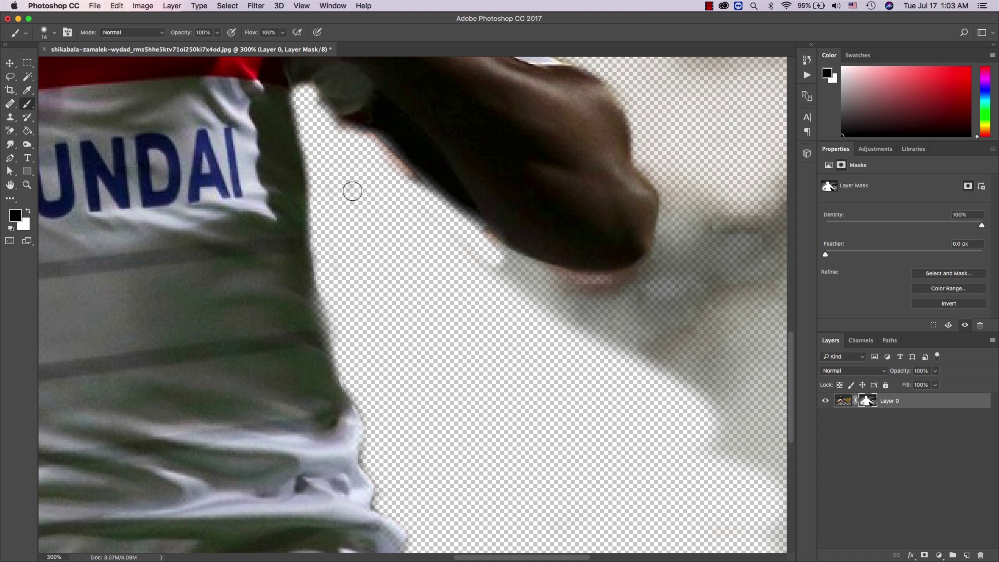
drag(490, 267, 602, 334)
Step: Clean up the fringe below the forearm, then enlarge the brush to 49 px
scroll(463, 241, up, 3)
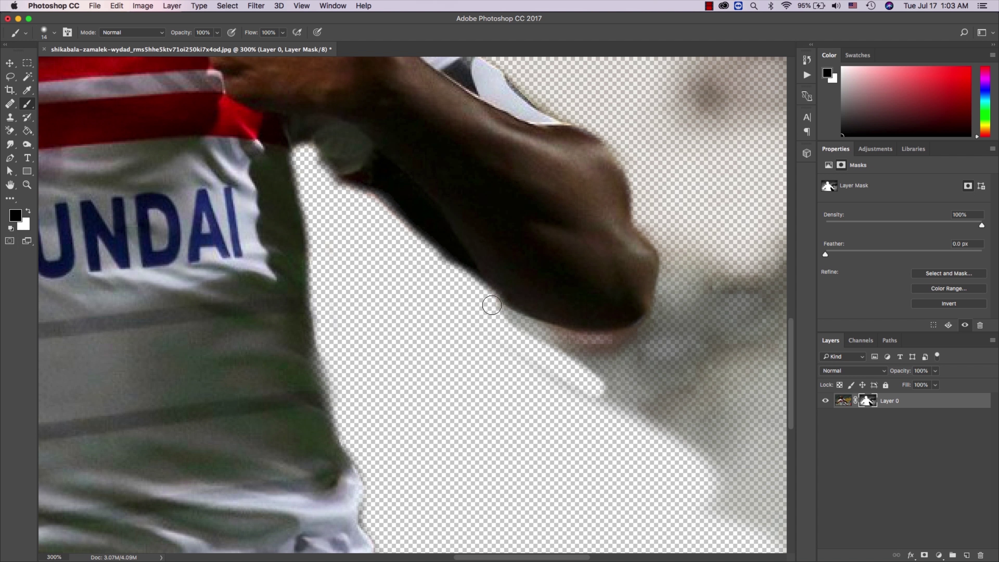
mouse_move(551, 330)
mouse_down()
mouse_move(645, 358)
mouse_move(532, 333)
mouse_move(584, 397)
mouse_move(676, 409)
mouse_move(518, 322)
mouse_up()
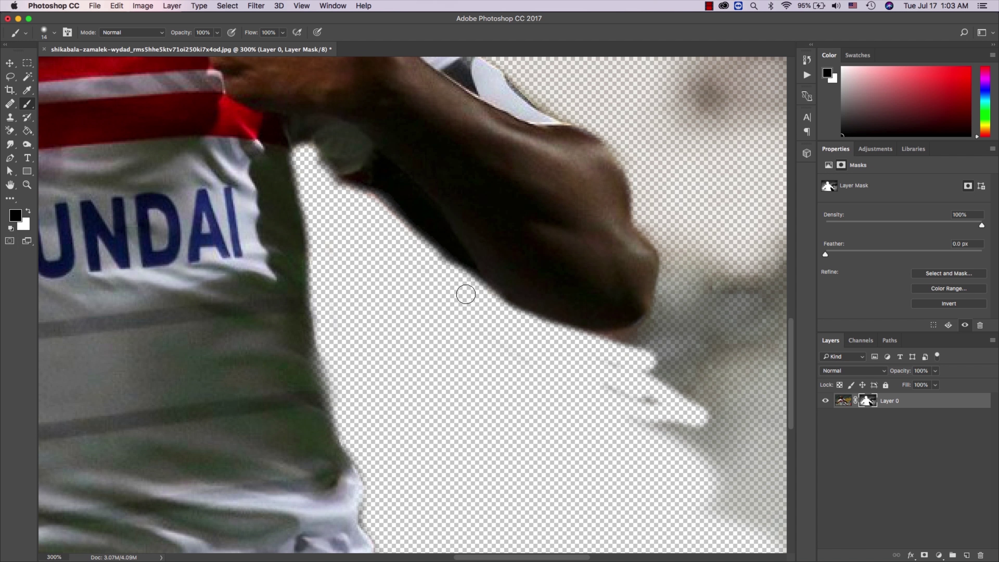
scroll(460, 308, up, 2)
scroll(451, 304, up, 3)
scroll(629, 457, down, 5)
scroll(630, 457, right, 4)
mouse_move(539, 457)
mouse_down()
mouse_move(551, 362)
mouse_move(528, 372)
mouse_up()
right_click(527, 332)
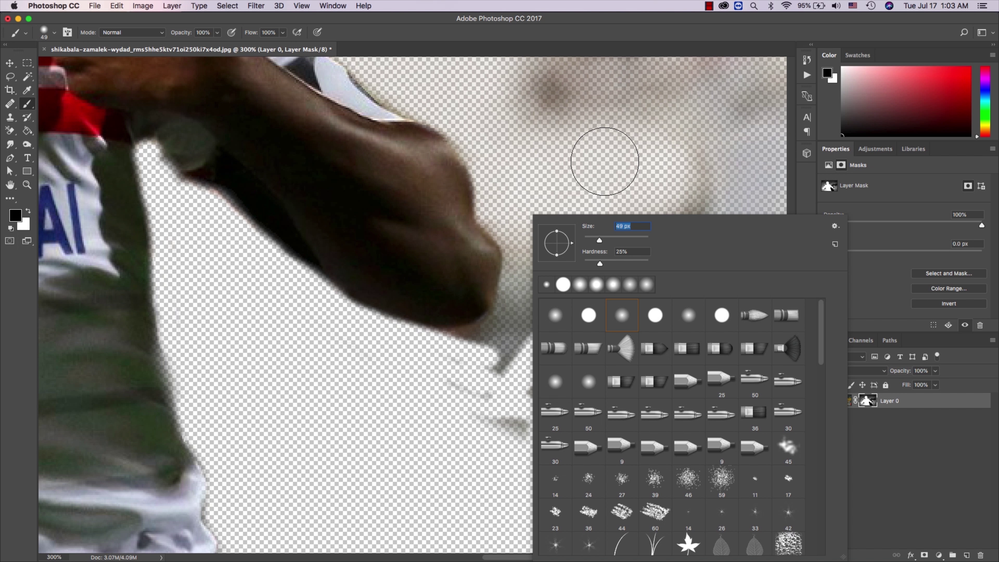
scroll(605, 162, down, 1)
key(Return)
scroll(605, 161, down, 2)
scroll(604, 162, down, 2)
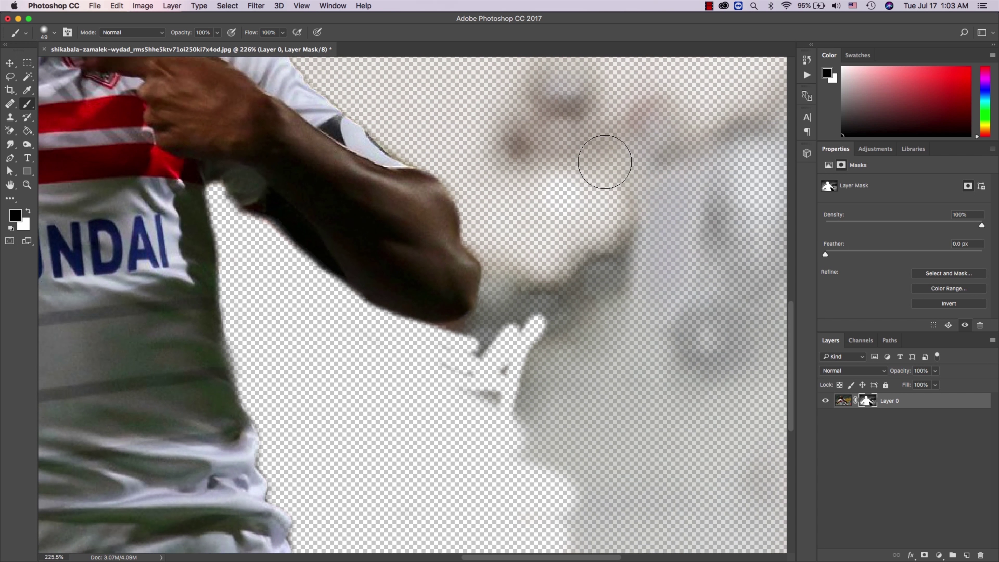
Step: Paint white on the mask to restore the forearm, shirt below the fist and armpit edge
scroll(605, 162, down, 2)
scroll(605, 161, down, 2)
scroll(400, 228, left, 5)
scroll(400, 228, up, 5)
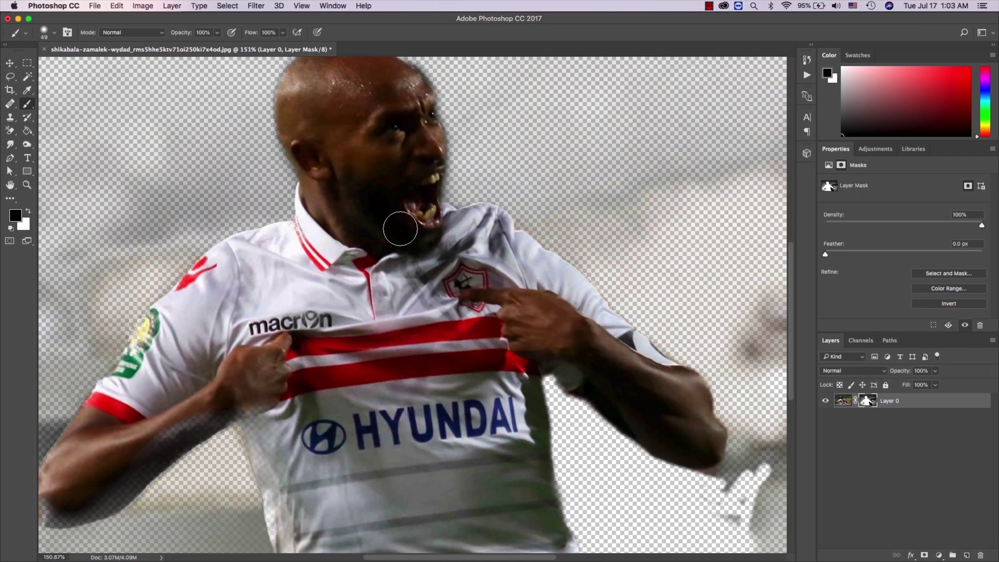
scroll(365, 165, down, 1)
scroll(365, 164, down, 5)
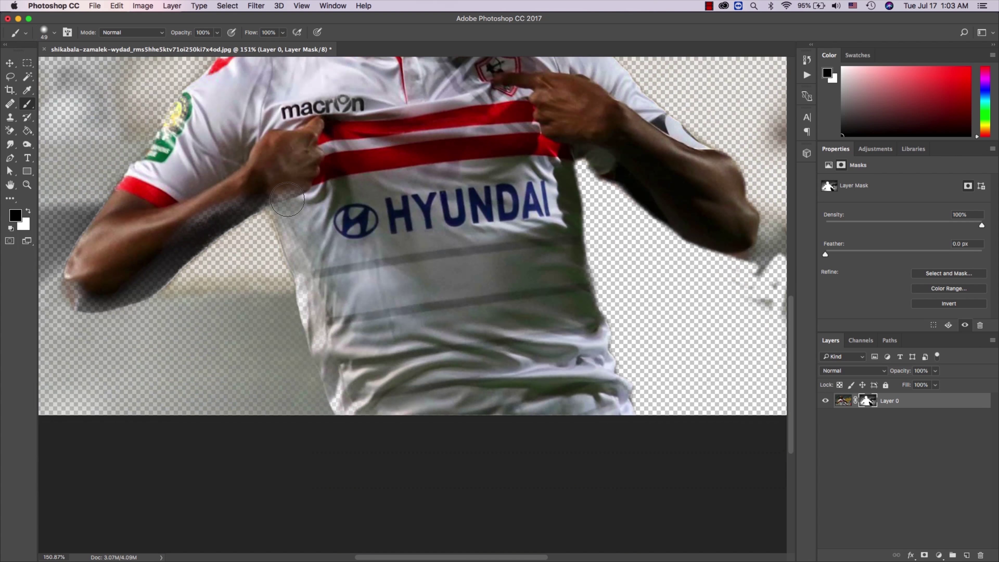
scroll(287, 199, left, 3)
drag(332, 190, 277, 236)
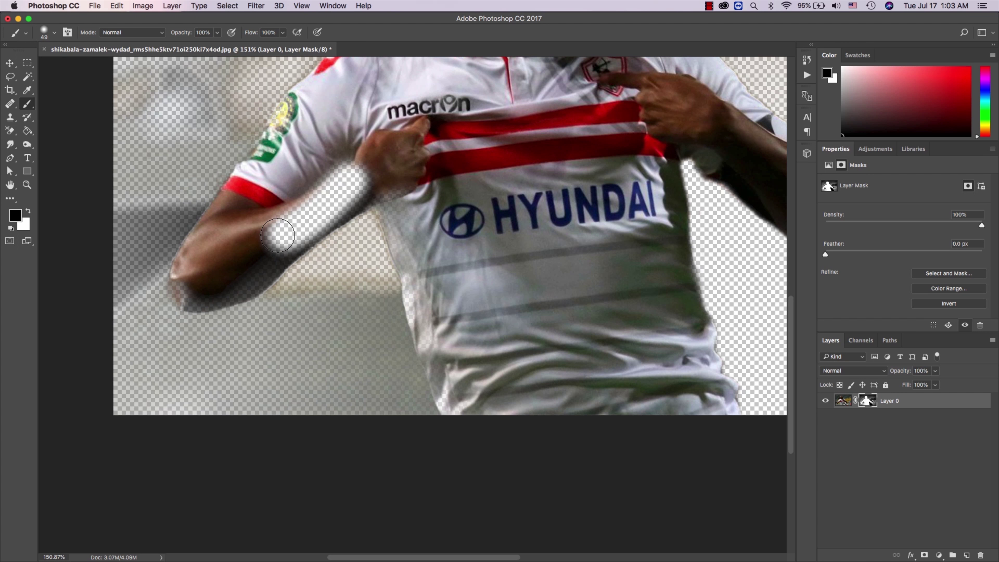
key(super+z)
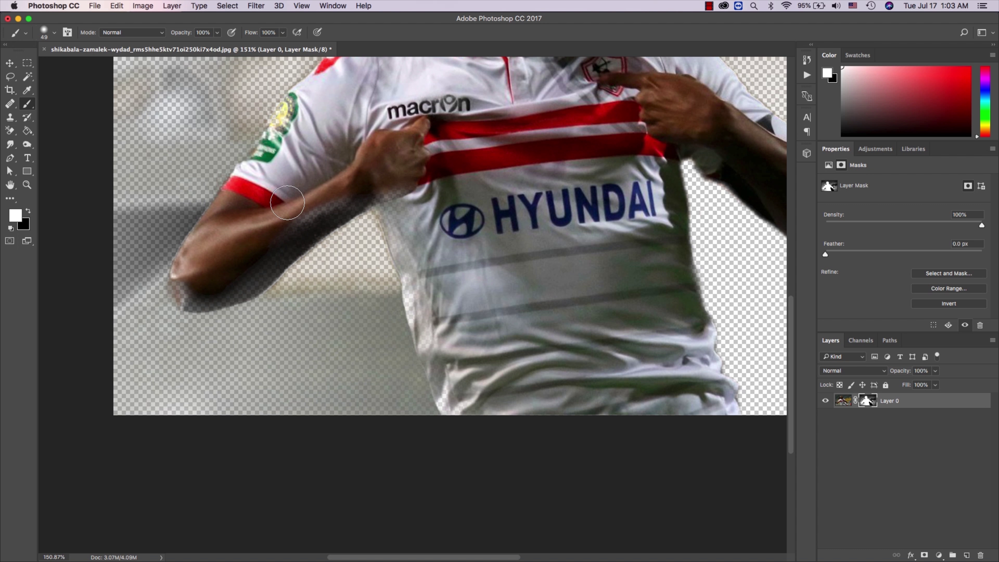
drag(290, 230, 386, 157)
mouse_move(313, 207)
mouse_down()
mouse_move(379, 178)
mouse_move(435, 180)
mouse_up()
drag(440, 310, 382, 182)
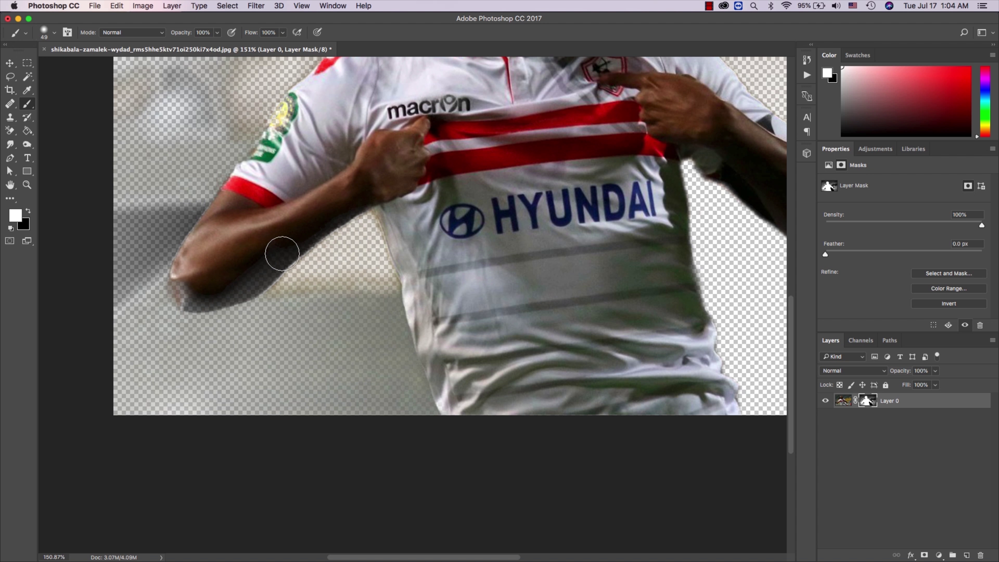
drag(282, 254, 222, 285)
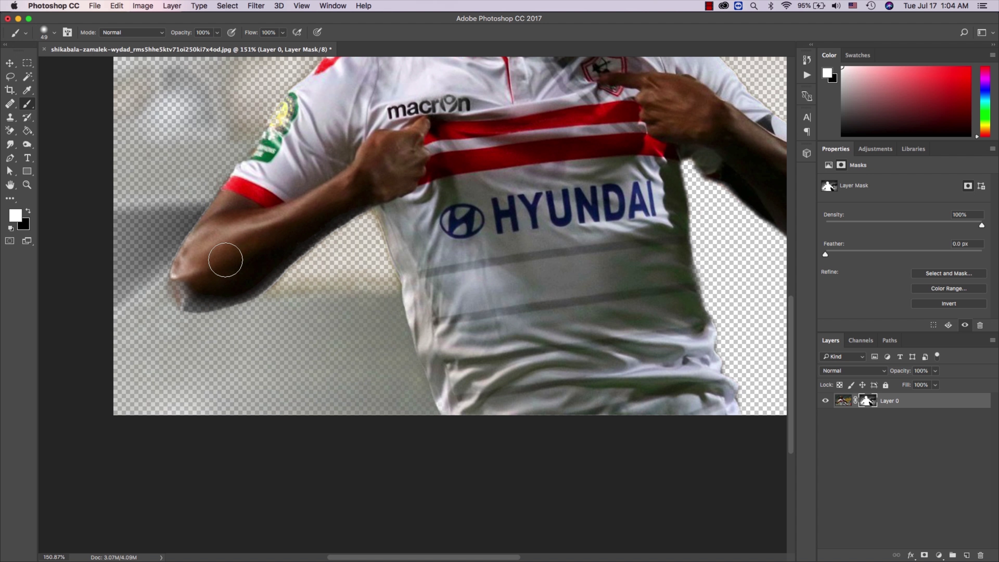
Step: Adjust the brush and paint white to restore the elbow's lower and lower-right edges
scroll(203, 272, up, 5)
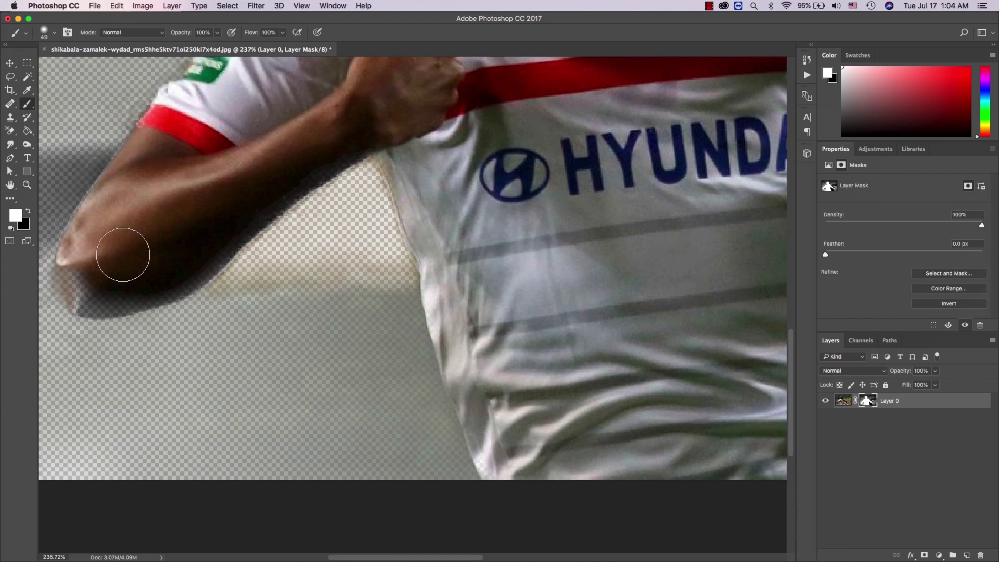
scroll(123, 250, left, 5)
scroll(495, 346, right, 3)
scroll(499, 339, right, 2)
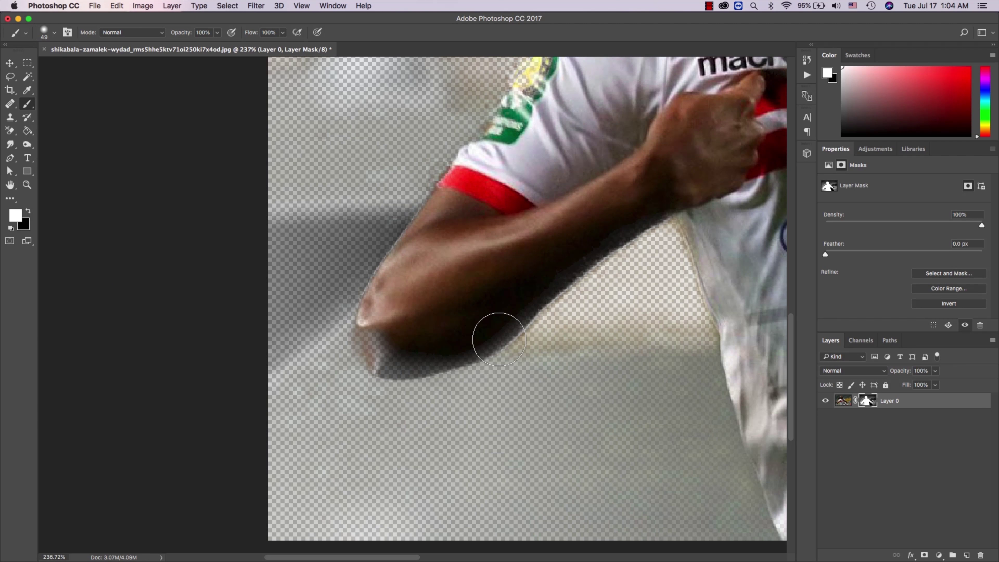
scroll(497, 339, up, 3)
scroll(497, 339, left, 2)
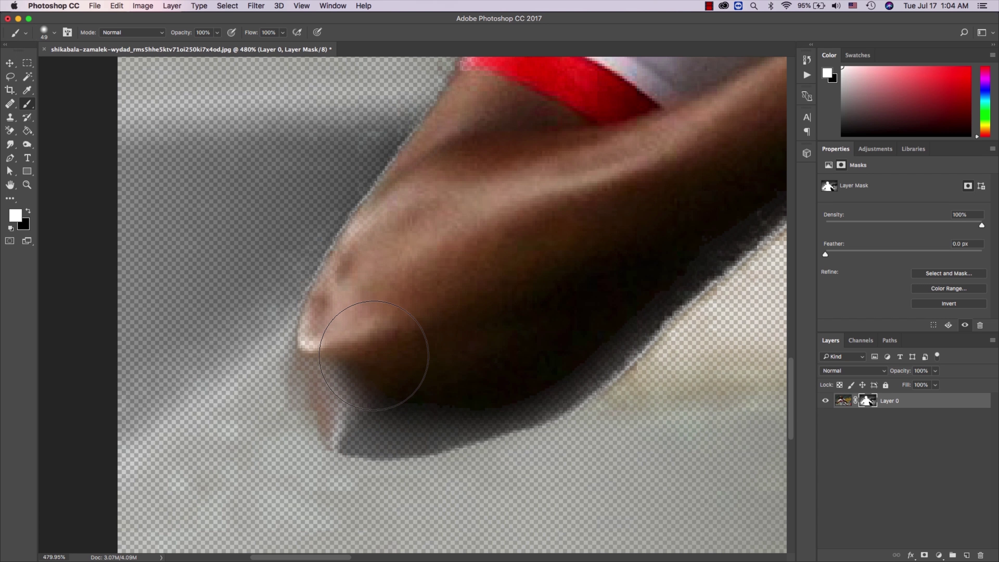
right_click(417, 357)
key(Return)
mouse_move(351, 341)
mouse_down()
mouse_move(401, 405)
mouse_move(569, 375)
mouse_move(476, 413)
mouse_move(401, 424)
mouse_move(357, 413)
mouse_move(324, 334)
mouse_move(388, 431)
mouse_move(457, 416)
mouse_move(415, 419)
mouse_move(361, 397)
mouse_move(344, 295)
mouse_move(384, 216)
mouse_move(475, 111)
mouse_up()
mouse_move(504, 260)
mouse_down()
mouse_move(542, 368)
mouse_move(602, 335)
mouse_move(673, 252)
mouse_move(575, 362)
mouse_up()
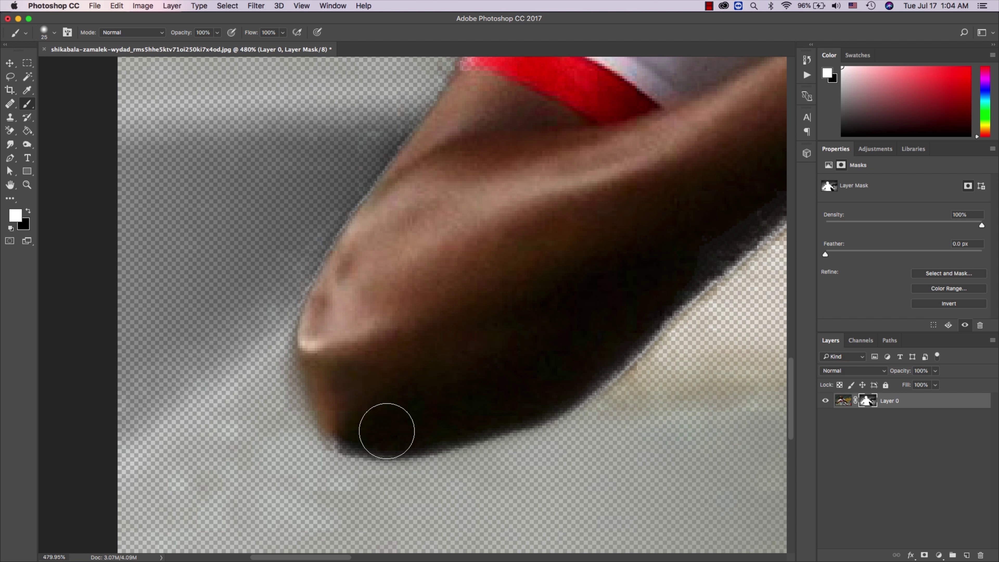
drag(386, 427, 342, 326)
key(ctrl+z)
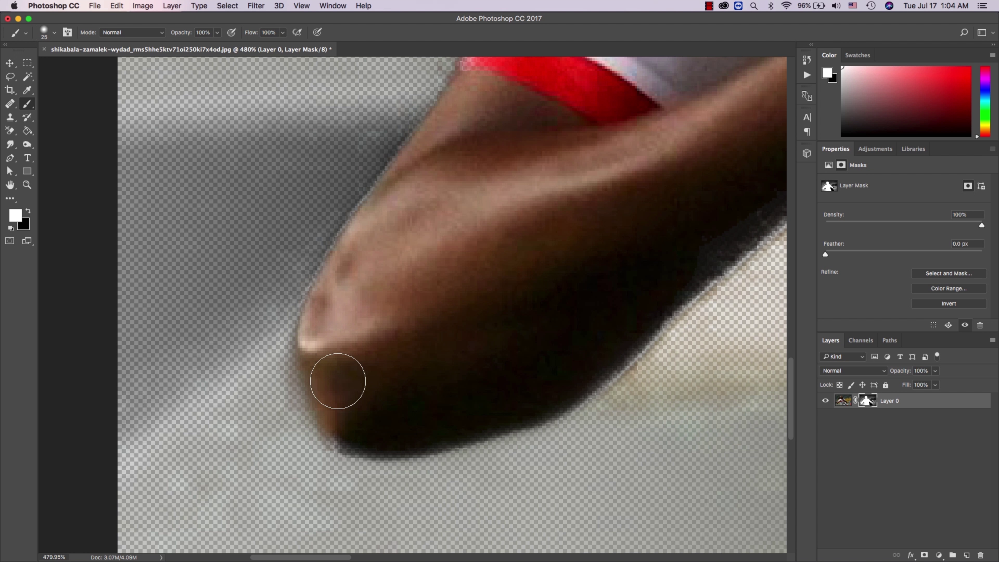
Step: Paint black on the mask to hide background left of the elbow and along the arm's lower edge
key(x)
mouse_move(280, 462)
mouse_down()
mouse_move(252, 346)
mouse_move(290, 437)
mouse_move(392, 490)
mouse_move(546, 460)
mouse_move(687, 393)
mouse_up()
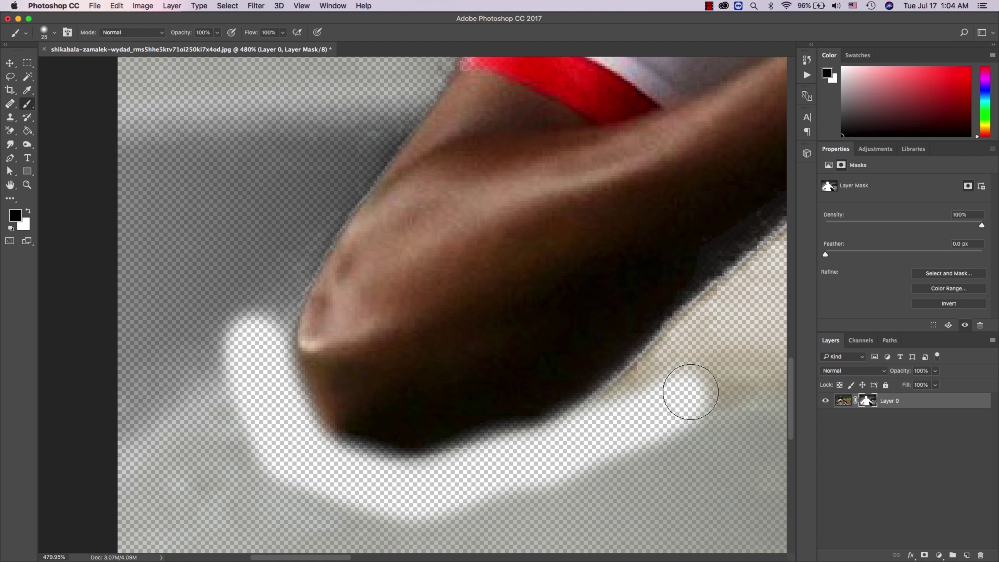
scroll(691, 392, up, 2)
scroll(691, 393, right, 2)
drag(553, 485, 680, 372)
scroll(691, 367, up, 2)
scroll(691, 367, right, 2)
scroll(691, 367, up, 2)
scroll(690, 367, right, 3)
scroll(691, 364, down, 2)
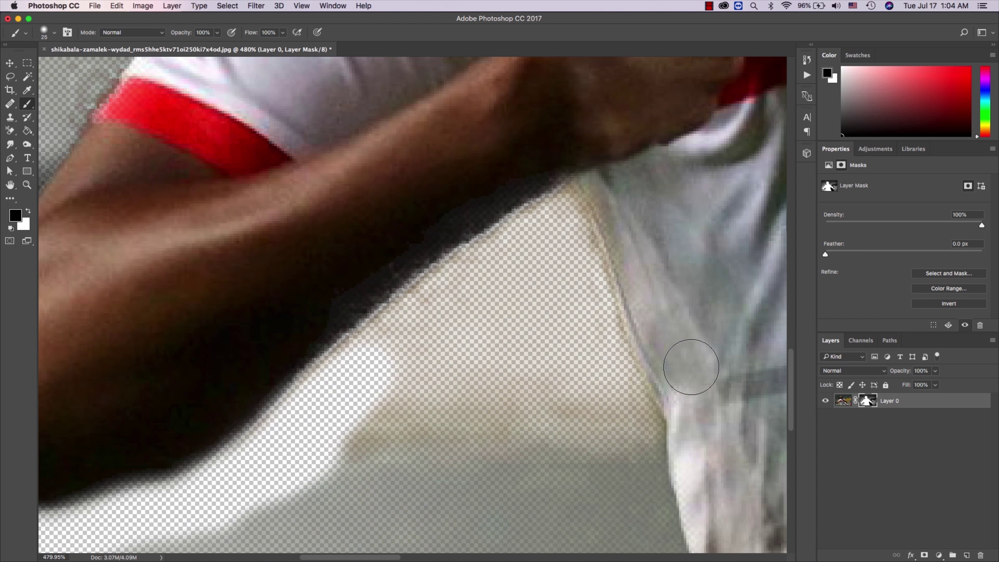
mouse_move(557, 340)
mouse_down()
mouse_move(556, 283)
mouse_move(448, 308)
mouse_move(372, 353)
mouse_move(473, 348)
mouse_move(504, 393)
mouse_move(461, 393)
mouse_up()
scroll(462, 392, down, 1)
scroll(462, 392, down, 3)
scroll(461, 393, down, 1)
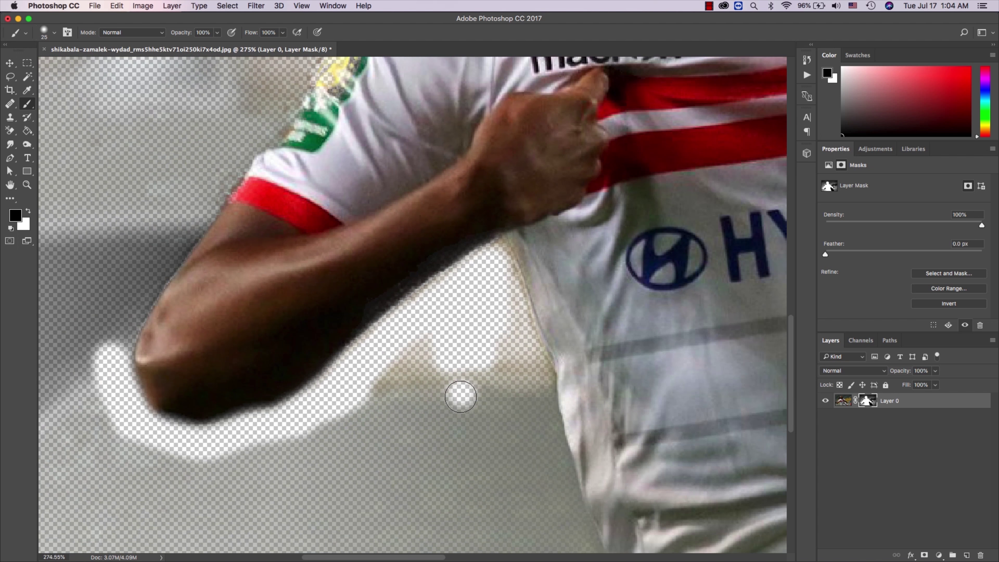
scroll(460, 397, up, 5)
scroll(460, 397, left, 2)
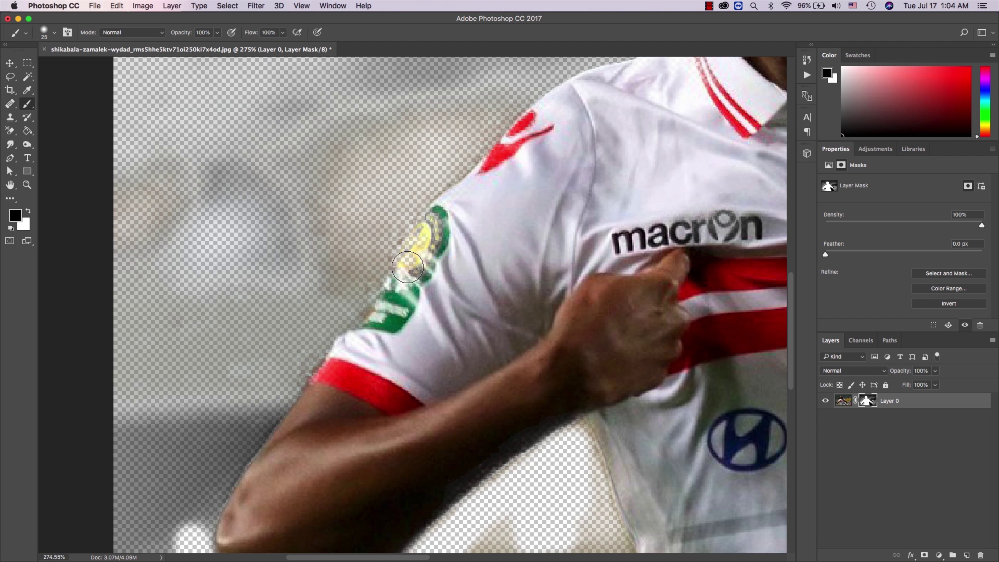
key(z)
click(407, 262)
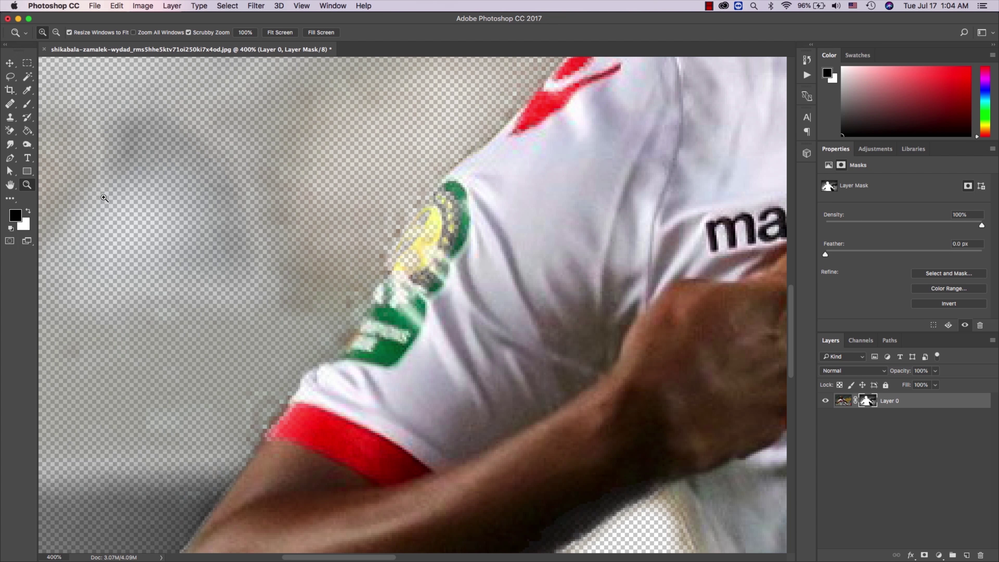
Step: Paint white on the mask to restore the sleeve badge and the sleeve and red cuff edge
click(27, 104)
key(x)
mouse_move(448, 284)
mouse_down()
mouse_move(453, 220)
mouse_move(417, 252)
mouse_move(441, 205)
mouse_move(401, 285)
mouse_move(433, 237)
mouse_move(425, 204)
mouse_move(333, 381)
mouse_up()
mouse_move(409, 349)
mouse_down()
mouse_move(413, 225)
mouse_move(433, 220)
mouse_move(443, 235)
mouse_up()
mouse_move(366, 360)
mouse_down()
mouse_move(312, 401)
mouse_move(279, 454)
mouse_up()
mouse_move(342, 371)
mouse_down()
mouse_move(452, 185)
mouse_move(578, 97)
mouse_up()
Step: Paint black to hide the grey background beside the sleeve, then zoom out to the whole player
key(x)
mouse_move(393, 185)
mouse_down()
mouse_move(318, 336)
mouse_move(346, 183)
mouse_move(415, 134)
mouse_move(383, 187)
mouse_move(456, 133)
mouse_move(478, 103)
mouse_up()
scroll(477, 103, up, 5)
mouse_move(390, 290)
mouse_down()
mouse_move(448, 226)
mouse_move(482, 150)
mouse_move(509, 152)
mouse_move(453, 227)
mouse_move(371, 294)
mouse_move(386, 221)
mouse_up()
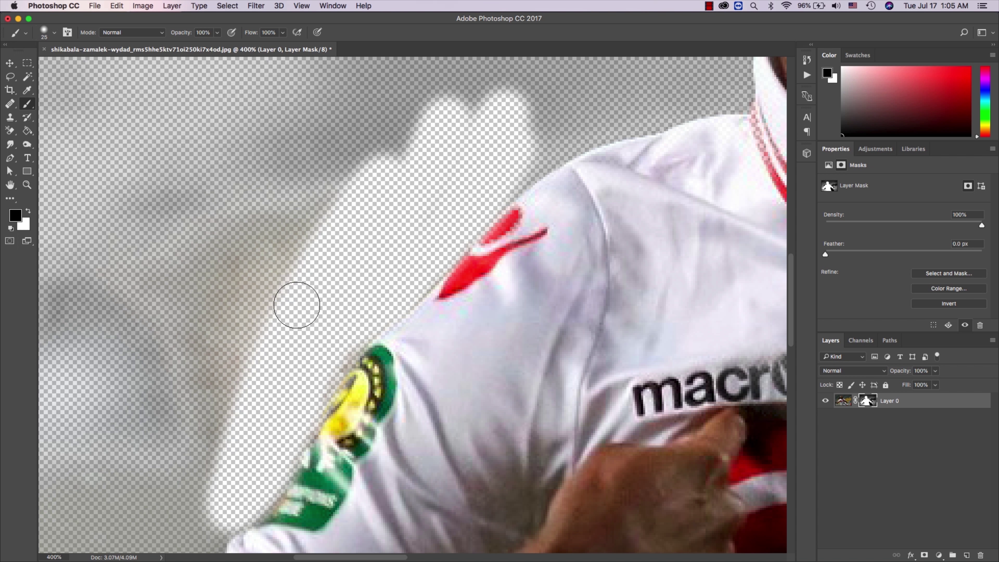
key(z)
key(super+minus)
key(super+minus)
key(super+minus)
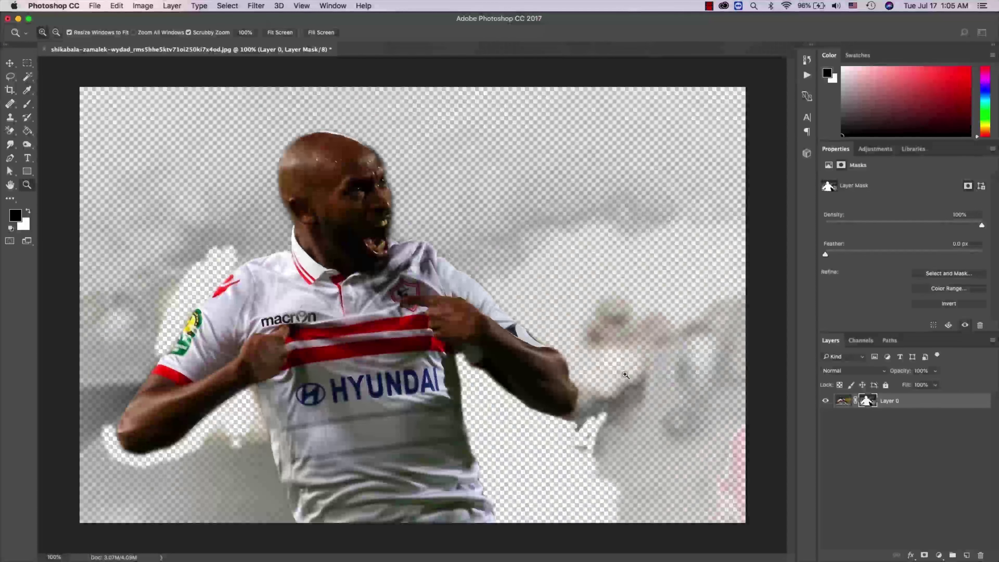
Step: Try the Background Eraser on the haze and dismiss its error message
key(e)
right_click(553, 238)
click(225, 228)
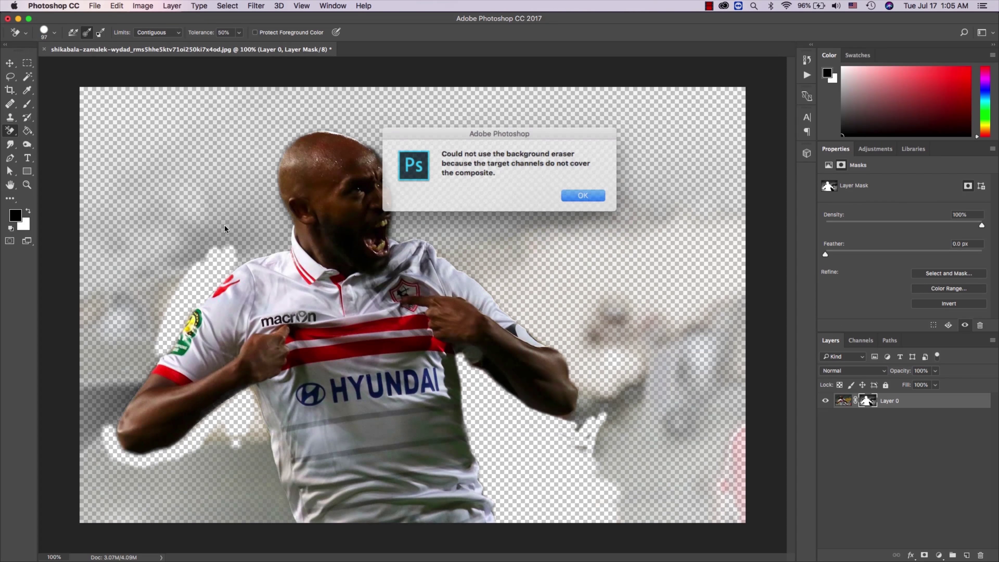
click(580, 196)
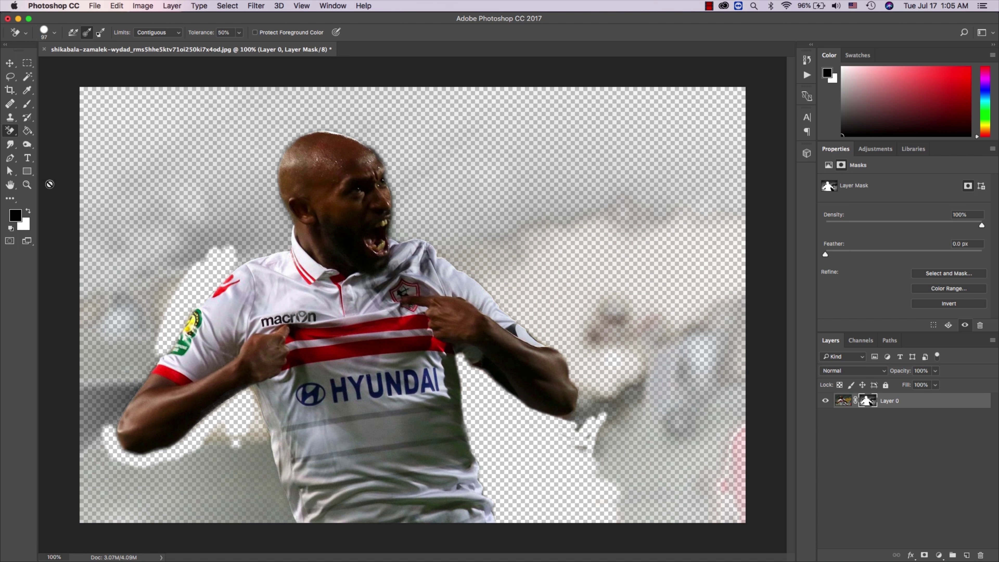
Step: Return to the Brush, undo a stray stroke, and set black for masking the haze
click(25, 106)
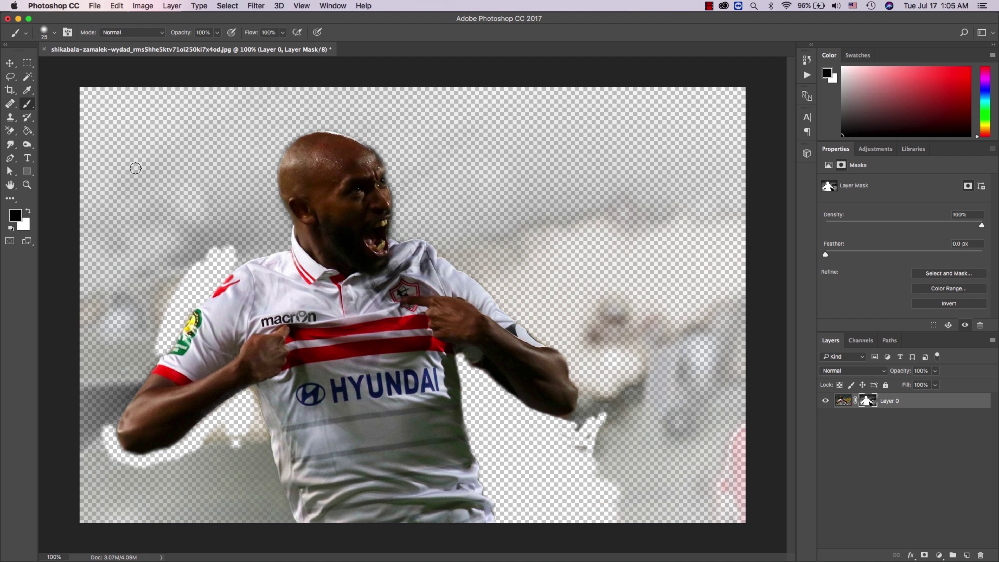
right_click(163, 169)
mouse_move(580, 122)
mouse_down()
mouse_move(691, 156)
mouse_move(672, 483)
mouse_move(689, 417)
mouse_move(578, 172)
mouse_move(658, 127)
mouse_move(401, 56)
mouse_move(223, 100)
mouse_move(78, 201)
mouse_move(163, 105)
mouse_move(112, 94)
mouse_move(78, 339)
mouse_move(158, 190)
mouse_move(123, 297)
mouse_move(196, 189)
mouse_move(156, 267)
mouse_move(81, 362)
mouse_move(232, 93)
mouse_move(145, 161)
mouse_move(123, 487)
mouse_move(135, 501)
mouse_move(230, 469)
mouse_up()
key(ctrl+z)
key(x)
right_click(226, 482)
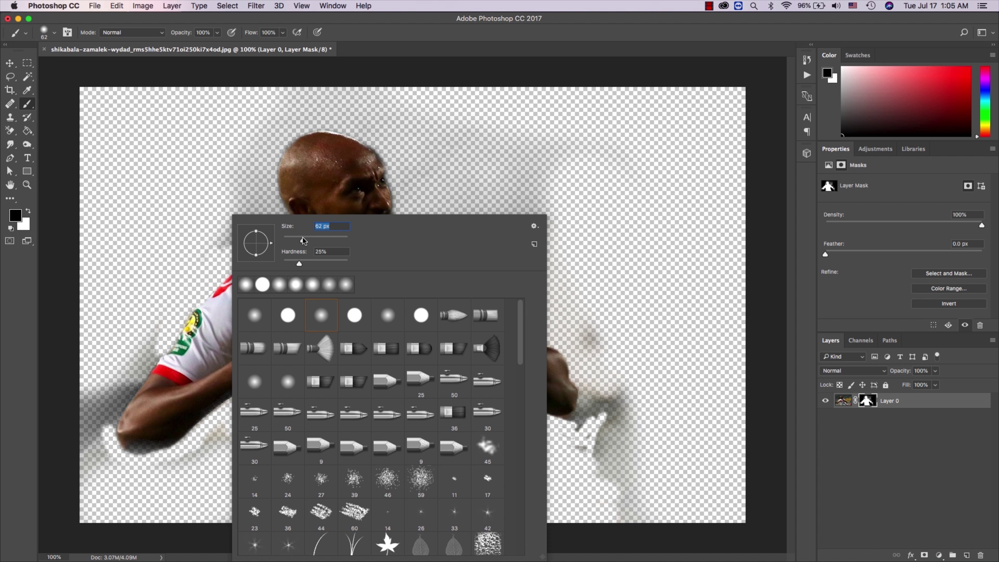
Step: Paint black on the mask over haze at the left edge, below the arm, and right of the arm and face
key(Return)
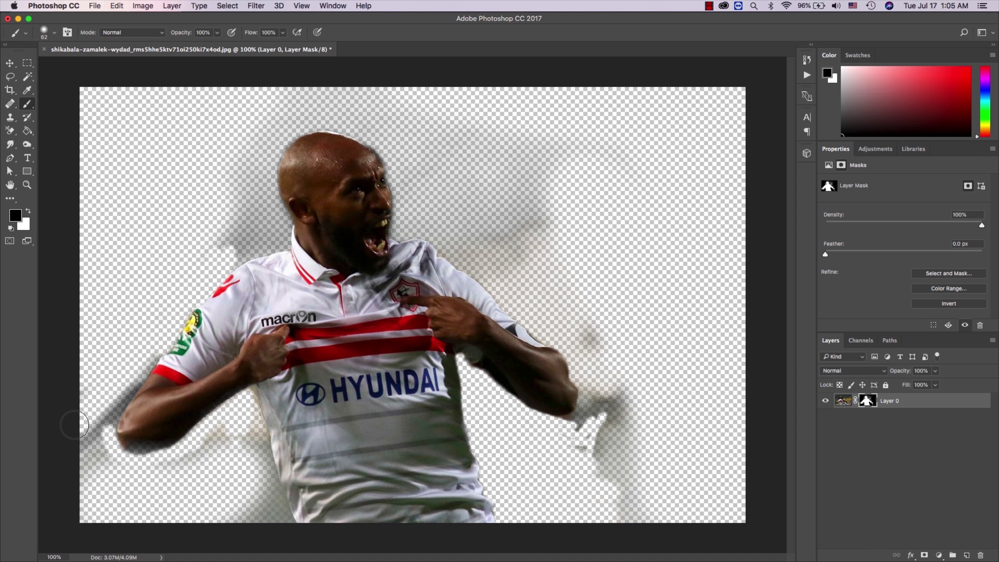
drag(92, 428, 101, 476)
mouse_move(169, 472)
mouse_down()
mouse_move(223, 436)
mouse_move(248, 443)
mouse_move(268, 520)
mouse_move(228, 524)
mouse_move(263, 492)
mouse_move(253, 453)
mouse_up()
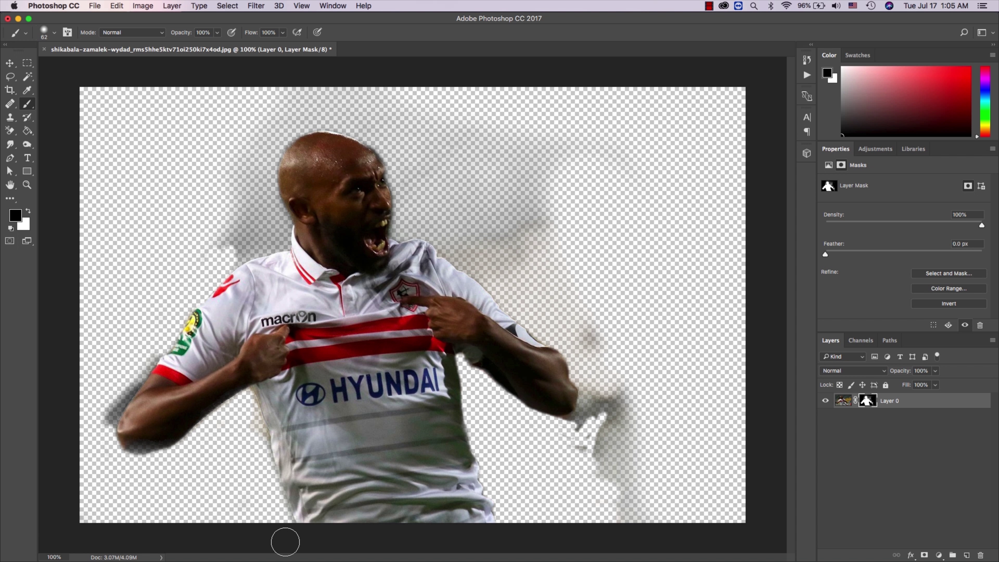
mouse_move(564, 429)
mouse_down()
mouse_move(590, 418)
mouse_move(614, 375)
mouse_move(578, 461)
mouse_move(627, 406)
mouse_move(615, 519)
mouse_up()
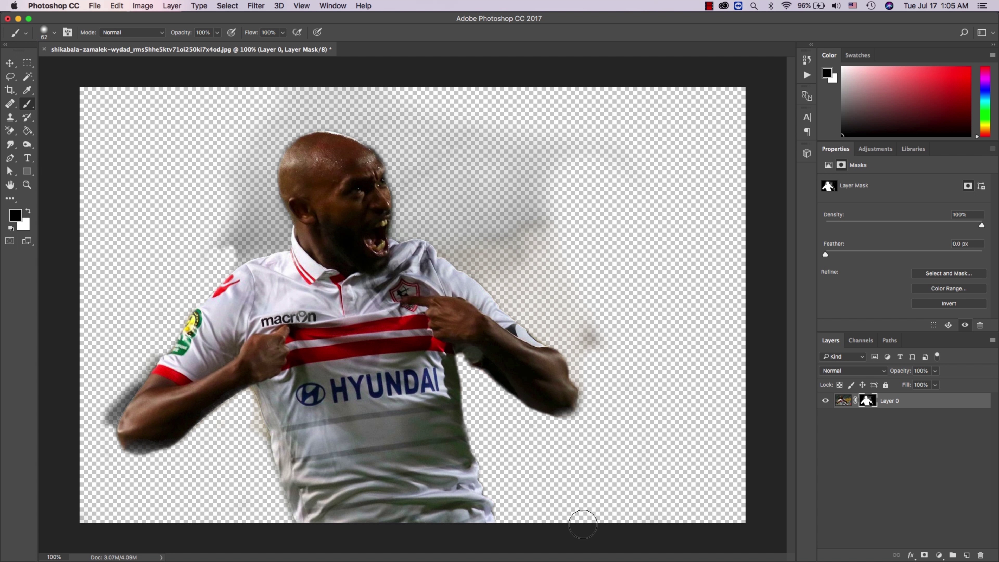
mouse_move(604, 448)
mouse_down()
mouse_move(557, 305)
mouse_move(621, 352)
mouse_move(550, 319)
mouse_move(470, 259)
mouse_move(517, 249)
mouse_move(436, 228)
mouse_move(535, 214)
mouse_move(515, 170)
mouse_move(635, 166)
mouse_move(464, 140)
mouse_move(468, 111)
mouse_up()
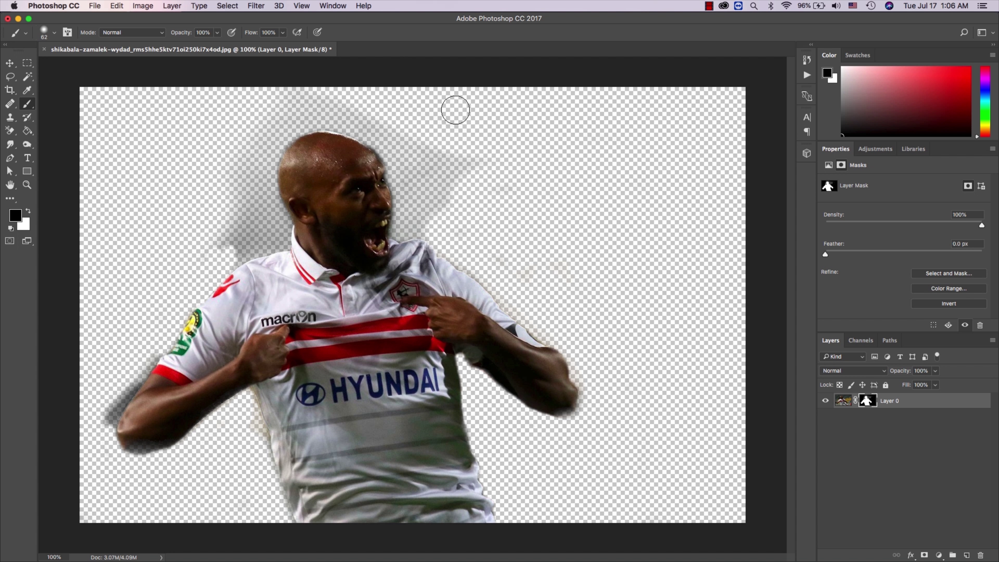
mouse_move(468, 179)
mouse_down()
mouse_move(444, 160)
mouse_move(417, 220)
mouse_move(423, 238)
mouse_up()
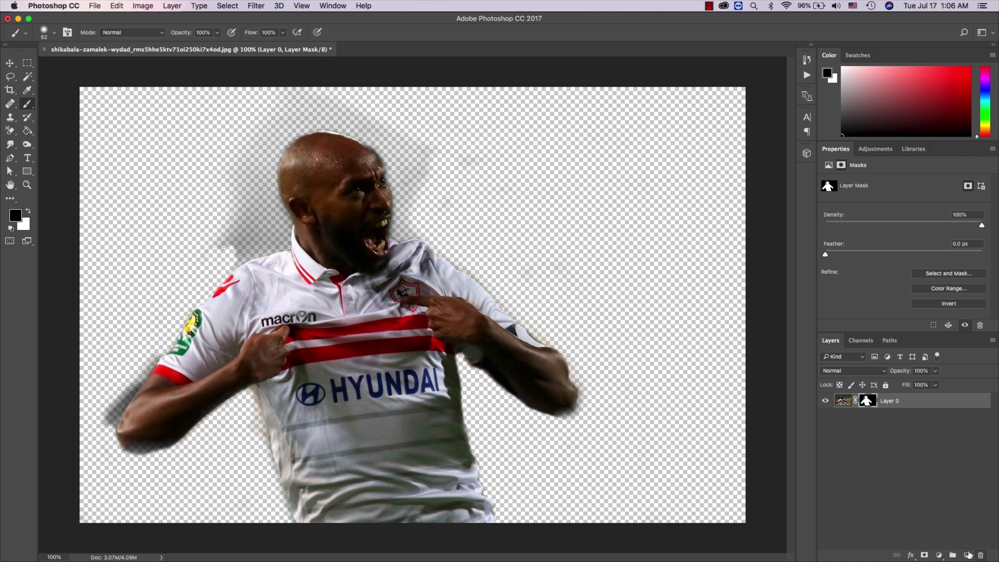
Step: Add Layer 1 beneath the player, fill it red with the Paint Bucket, and reselect Layer 0
click(968, 554)
click(24, 133)
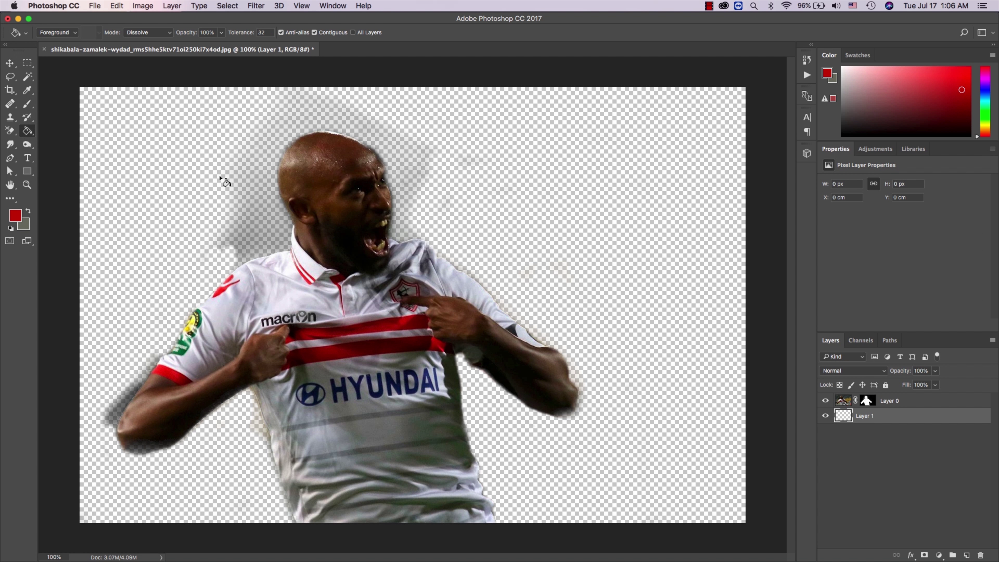
click(221, 179)
click(899, 402)
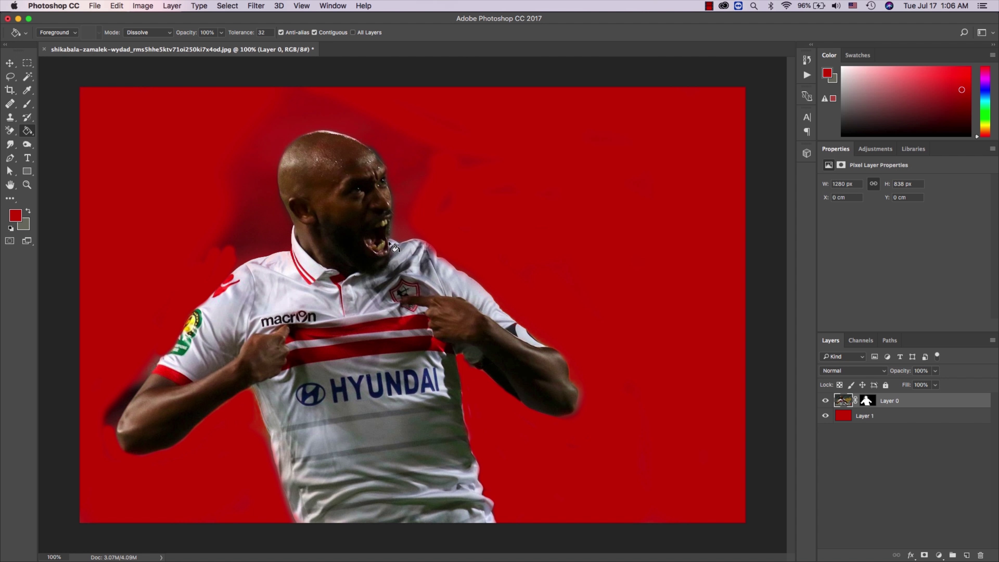
key(z)
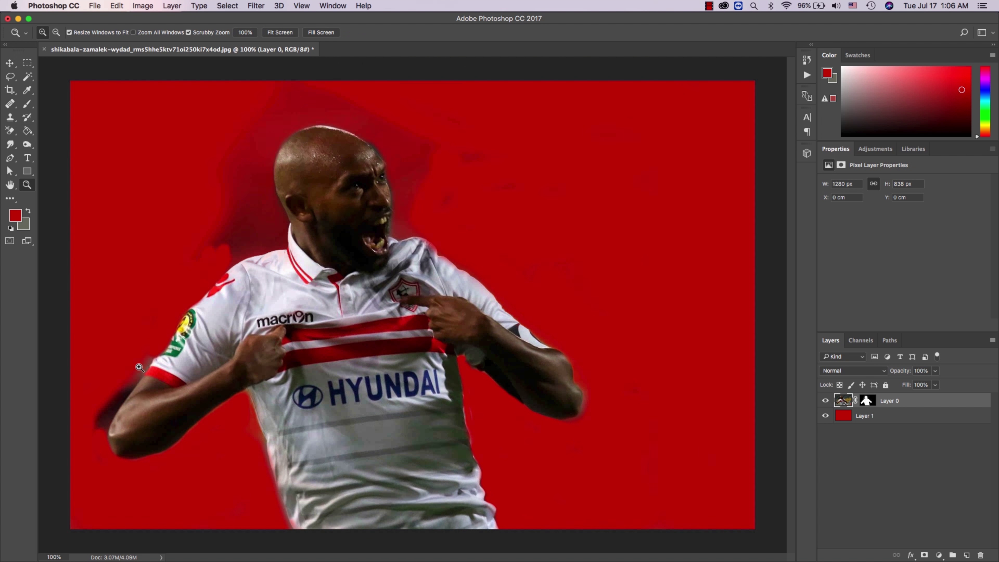
click(139, 367)
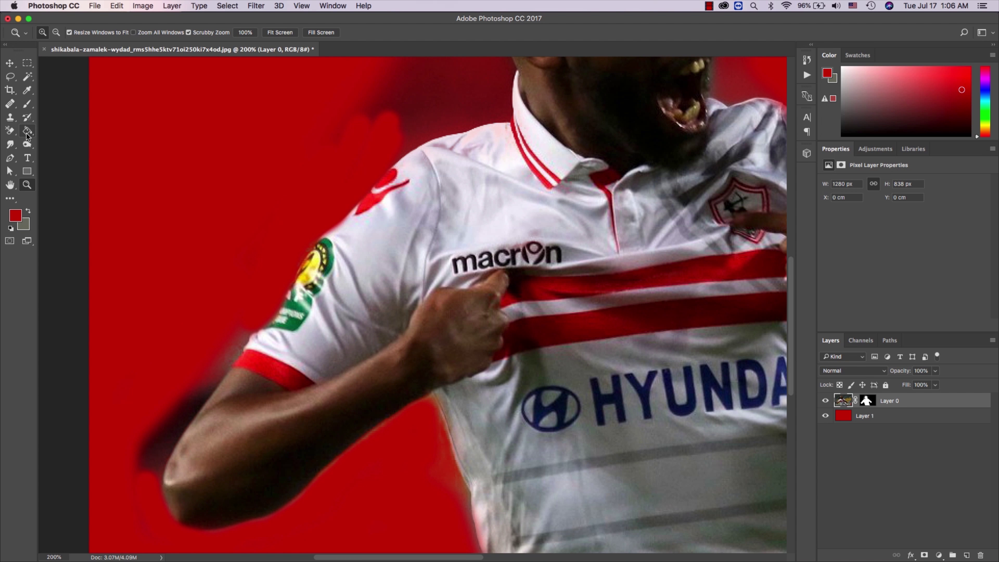
Step: Reset default colours, target Layer 0's mask with the Brush, and paint out the shadow beside the elbow
key(d)
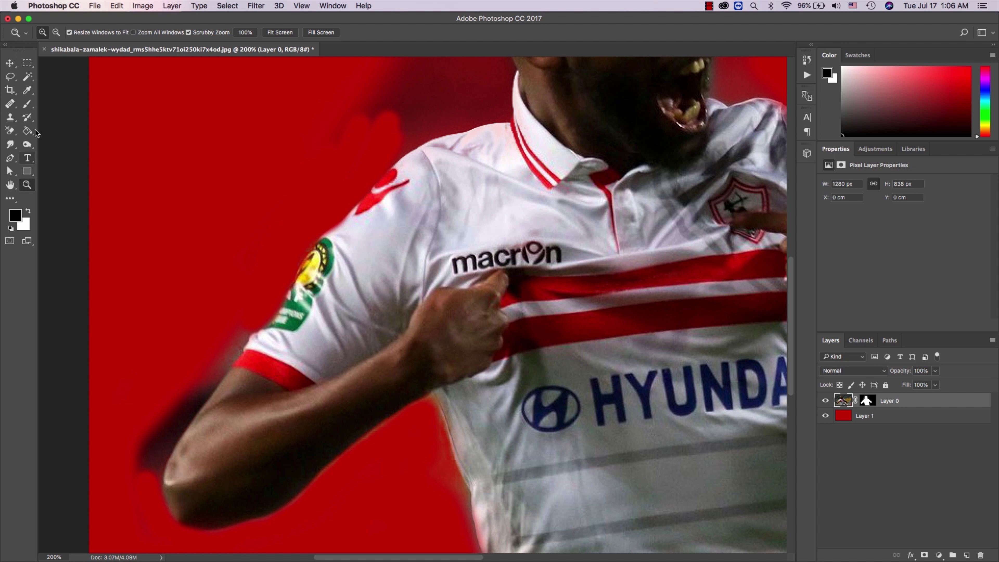
click(27, 104)
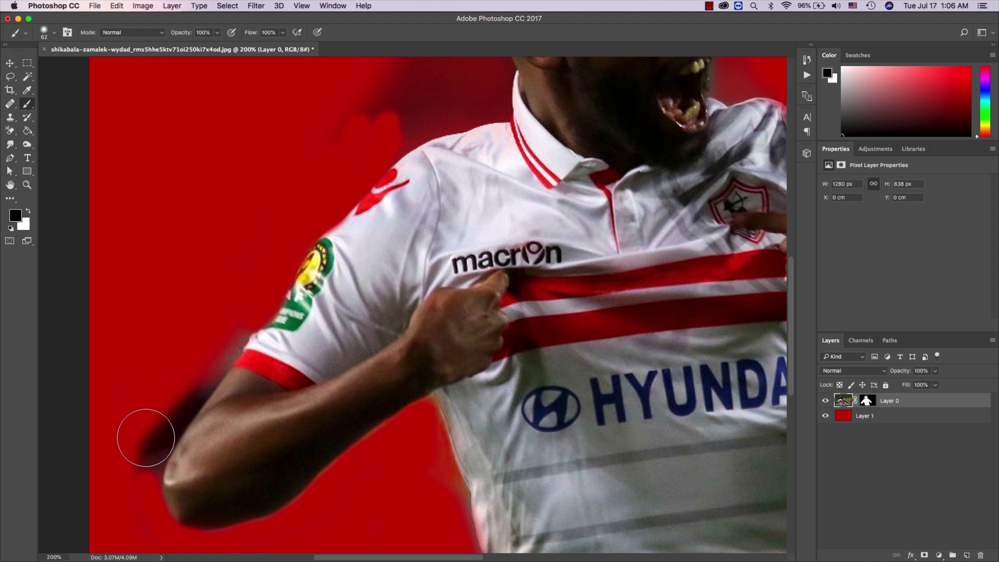
click(869, 401)
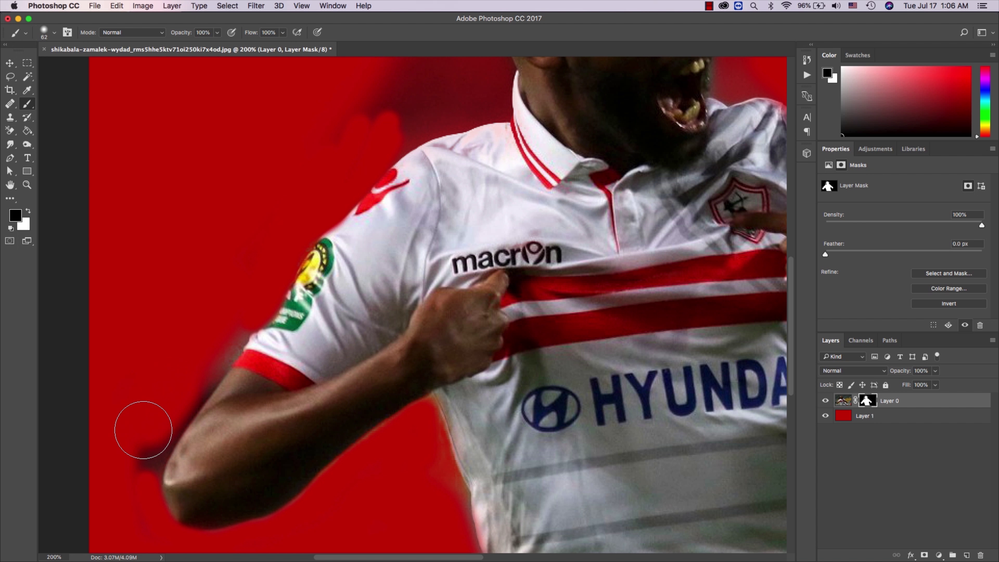
drag(232, 285, 130, 467)
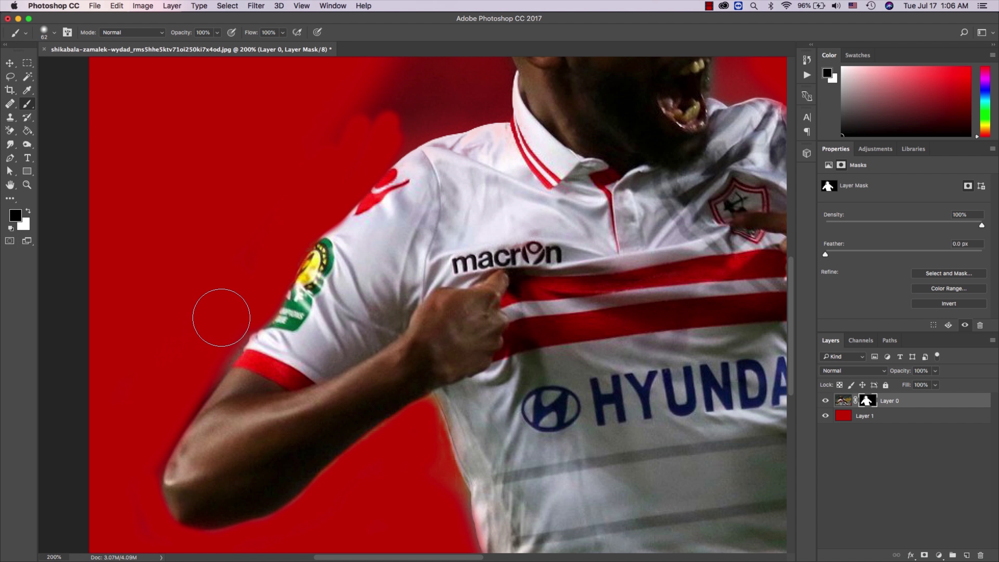
Step: Shrink the brush to 43 px and hide the dark halo along the shoulder edge
right_click(144, 426)
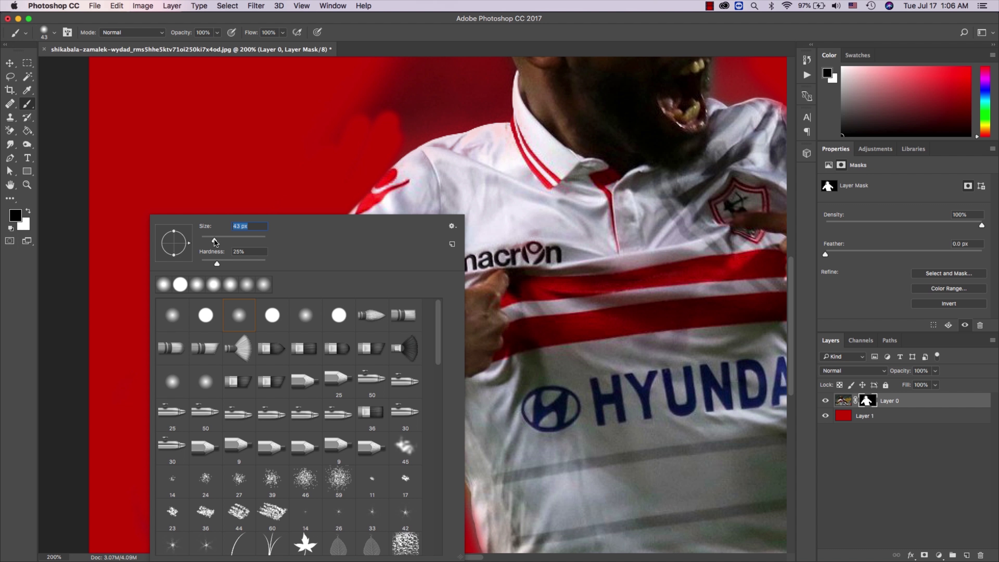
key(Return)
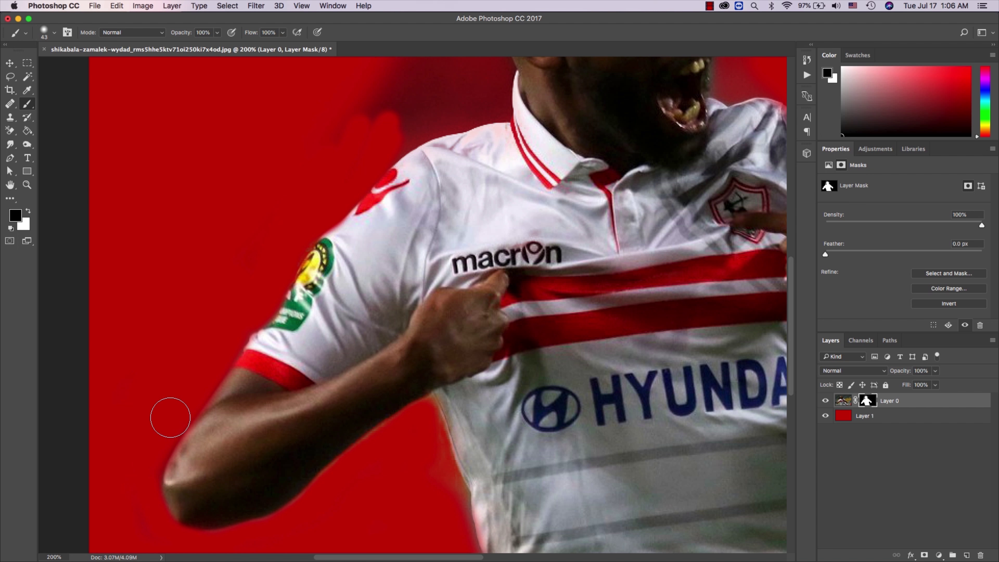
scroll(151, 404, up, 5)
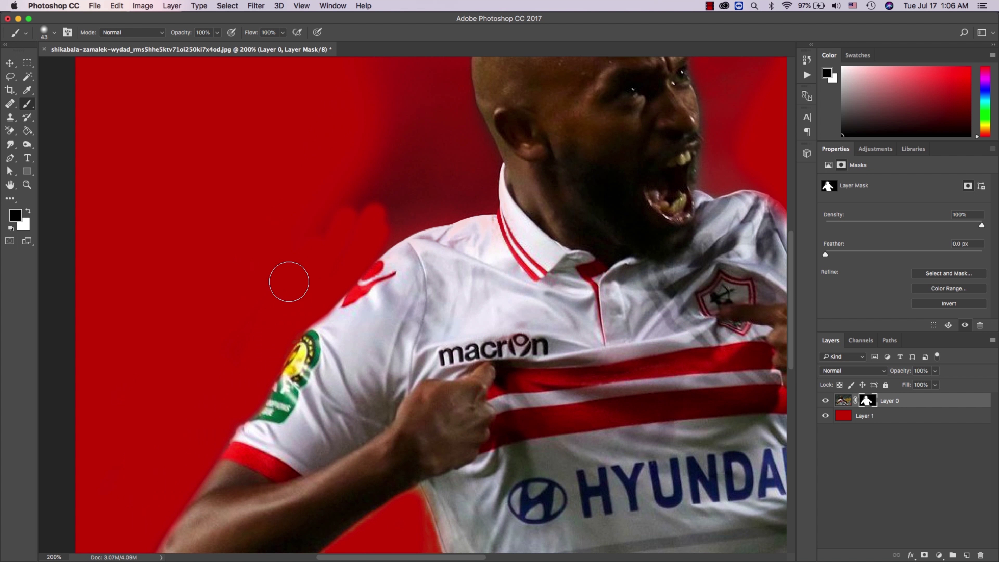
scroll(386, 199, up, 5)
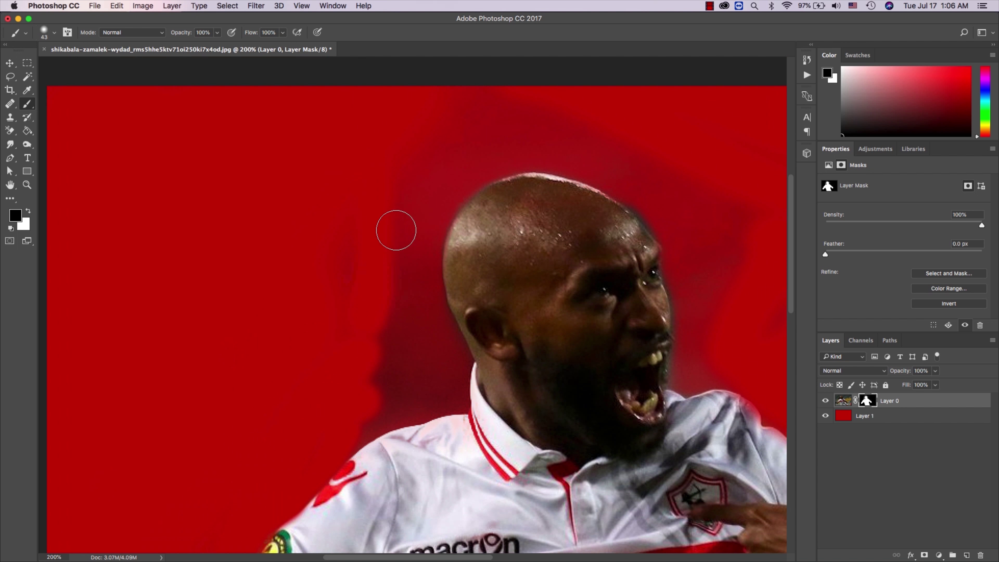
mouse_move(340, 441)
mouse_down()
mouse_move(390, 408)
mouse_move(444, 393)
mouse_move(385, 375)
mouse_move(413, 240)
mouse_up()
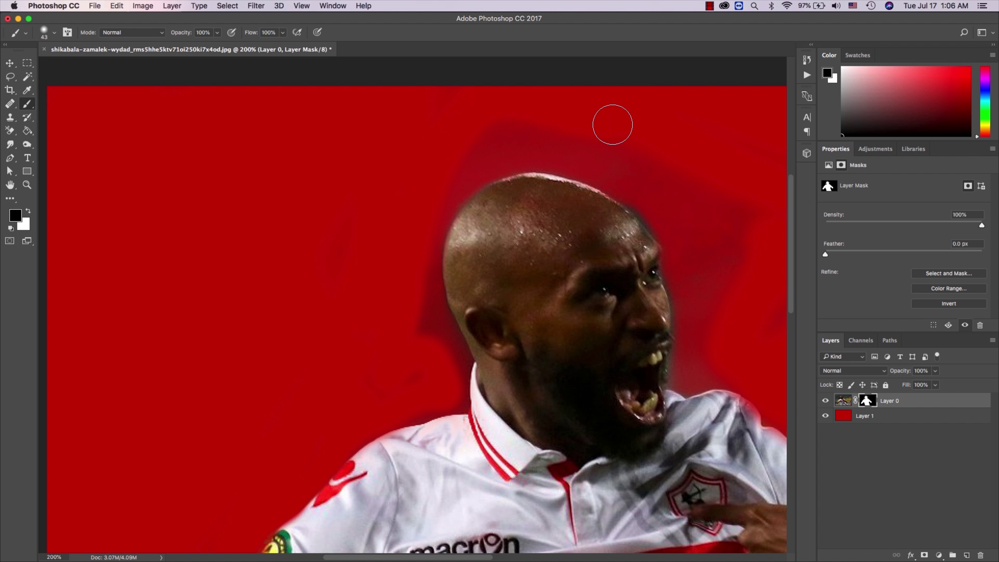
Step: Shrink the brush from 191 px to 35 px and paint out the halo left of the head and neck
scroll(612, 124, right, 8)
scroll(669, 138, up, 3)
right_click(582, 294)
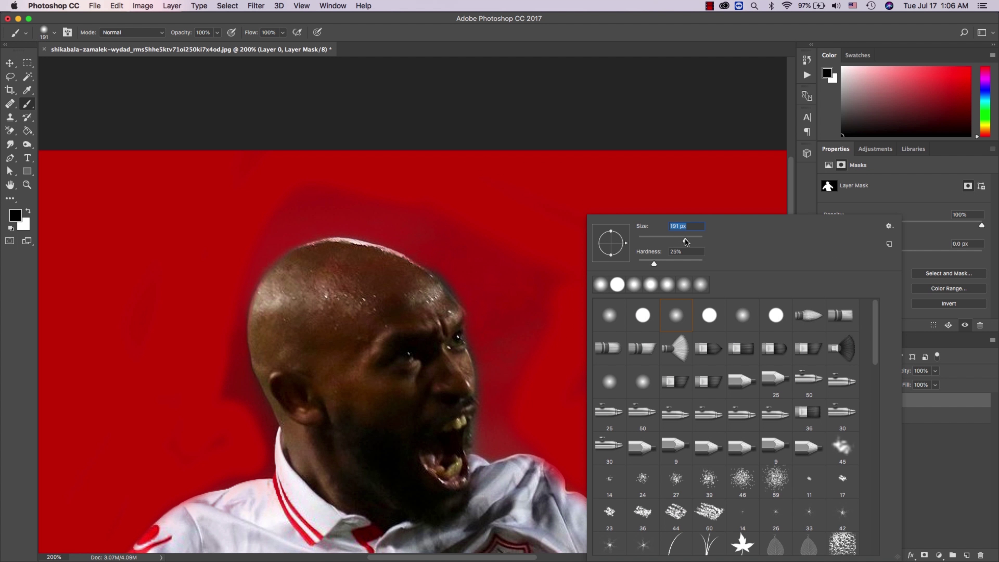
drag(685, 241, 668, 239)
key(Return)
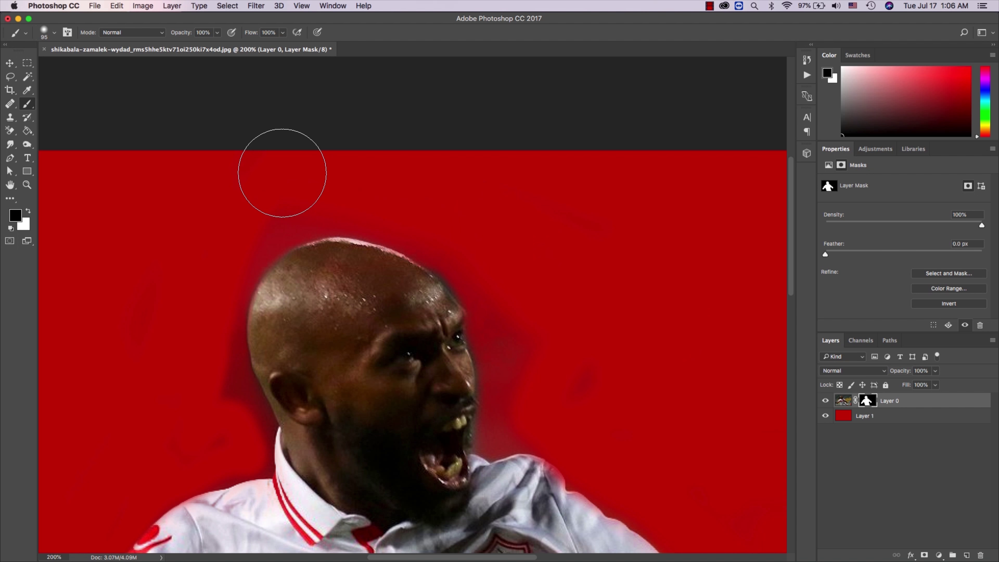
scroll(164, 309, down, 5)
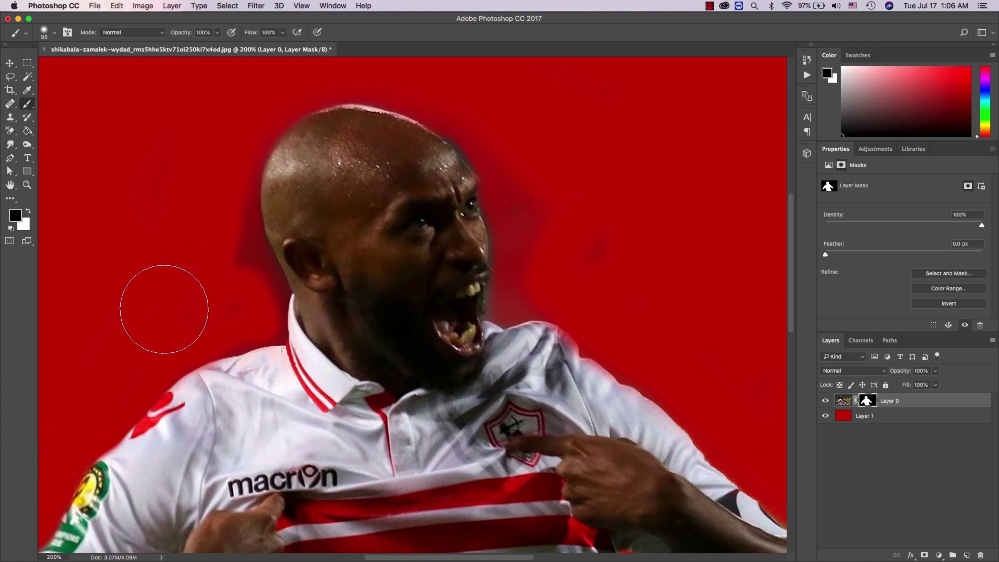
right_click(215, 307)
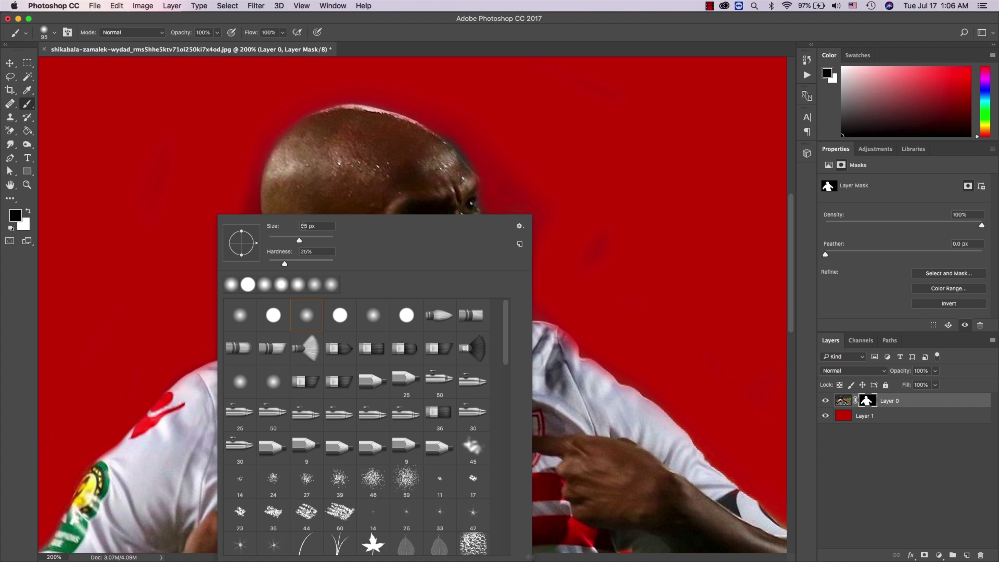
key(Return)
mouse_move(243, 145)
mouse_down()
mouse_move(245, 229)
mouse_move(274, 283)
mouse_up()
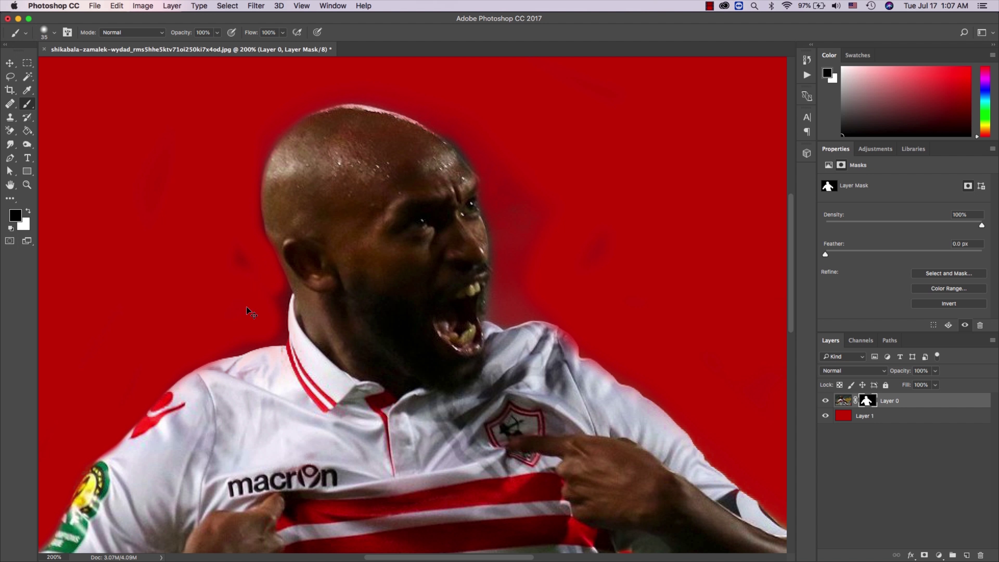
mouse_move(237, 246)
mouse_down()
mouse_move(270, 283)
mouse_move(270, 328)
mouse_up()
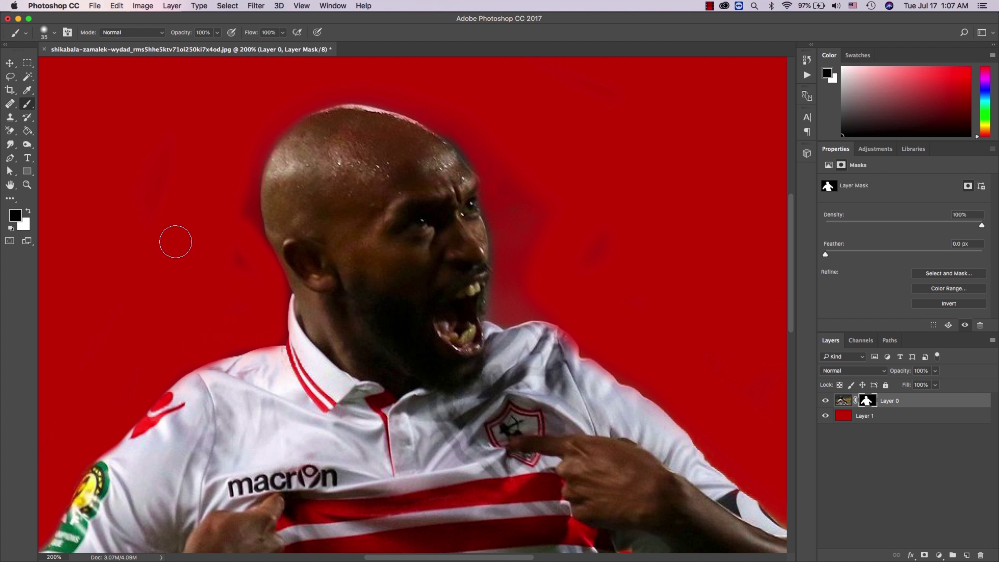
Step: Remove the dark fringe along the head's left edge, then resize the brush to 19 px and 73 px
key(e)
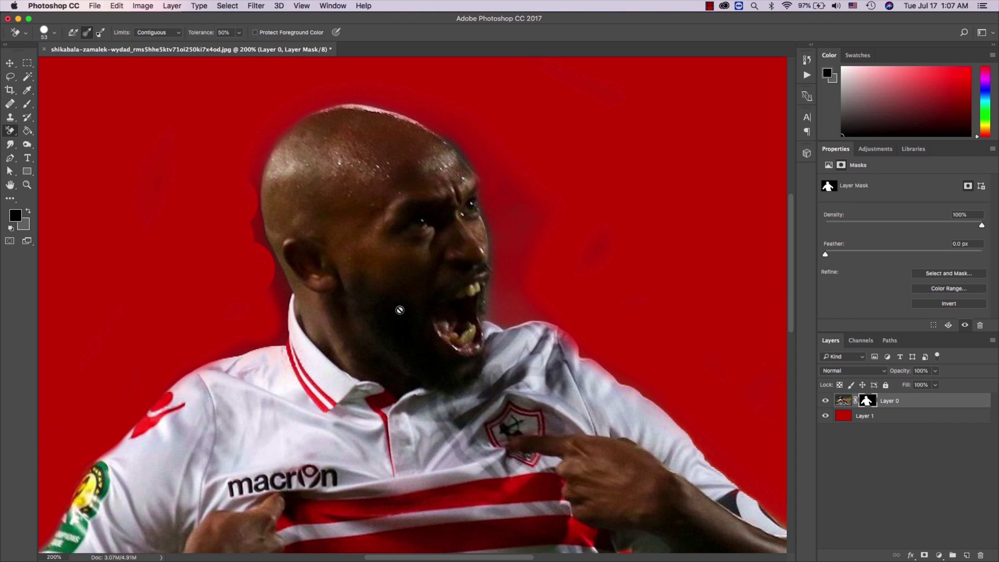
key(b)
mouse_move(229, 244)
mouse_down()
mouse_move(245, 214)
mouse_move(272, 306)
mouse_up()
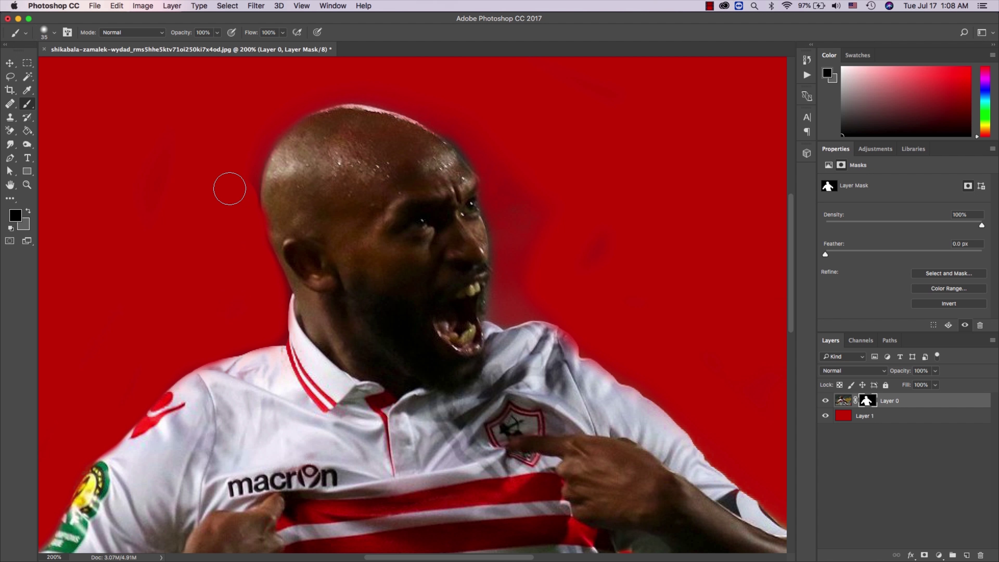
right_click(251, 184)
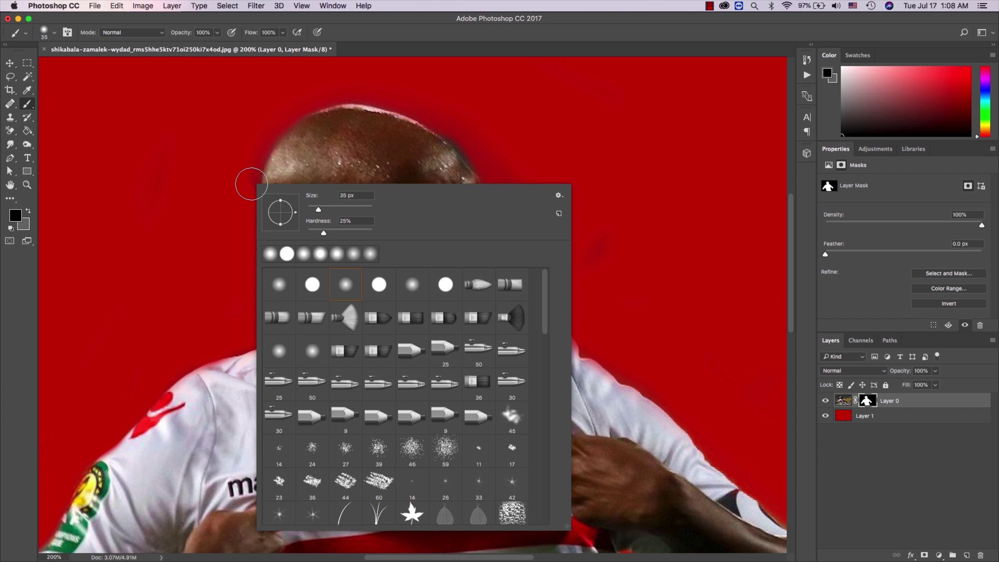
click(232, 171)
right_click(229, 164)
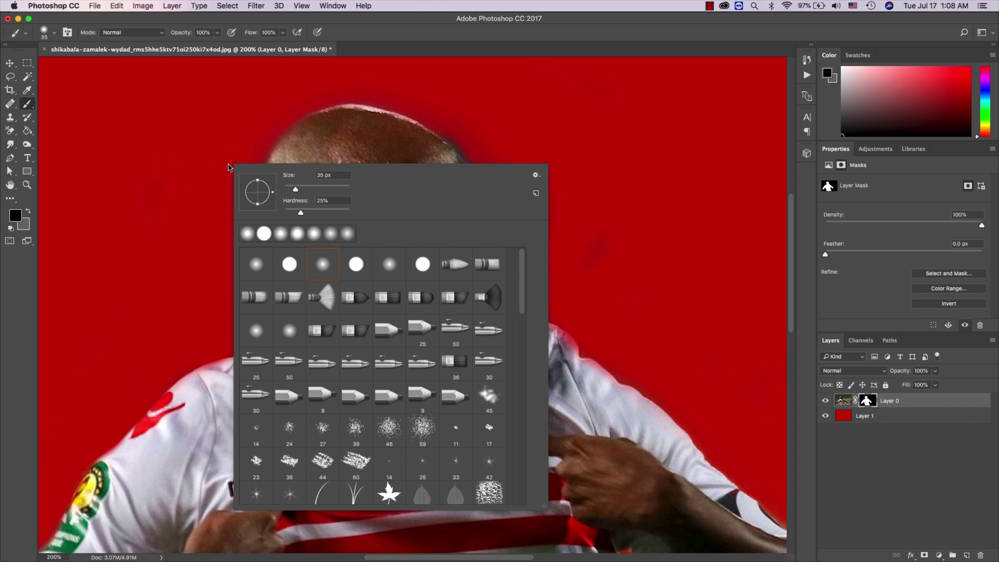
click(189, 187)
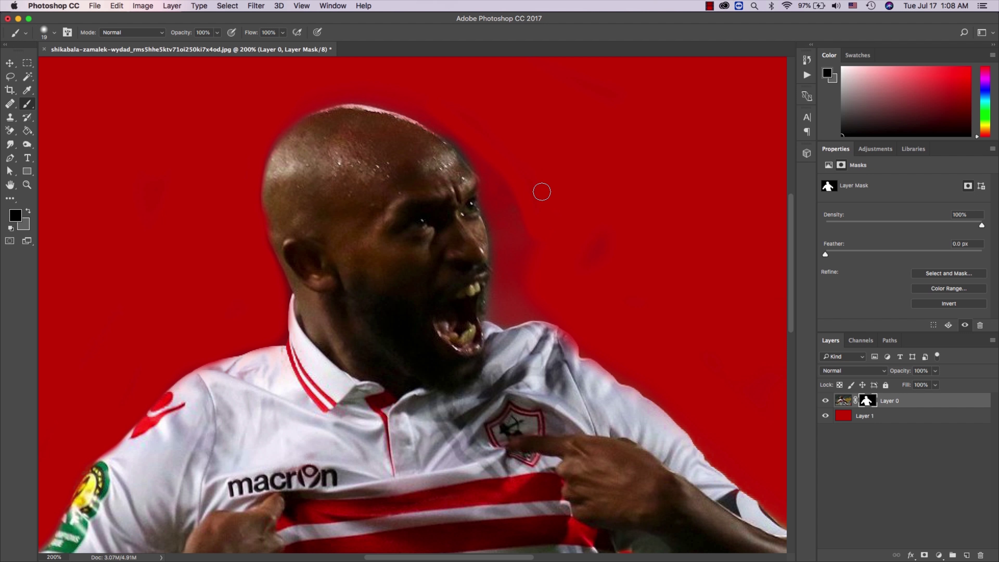
right_click(542, 217)
click(576, 189)
scroll(558, 223, up, 2)
Step: Set a smaller brush and mask out the pink halo along the shirt edge
scroll(569, 224, up, 4)
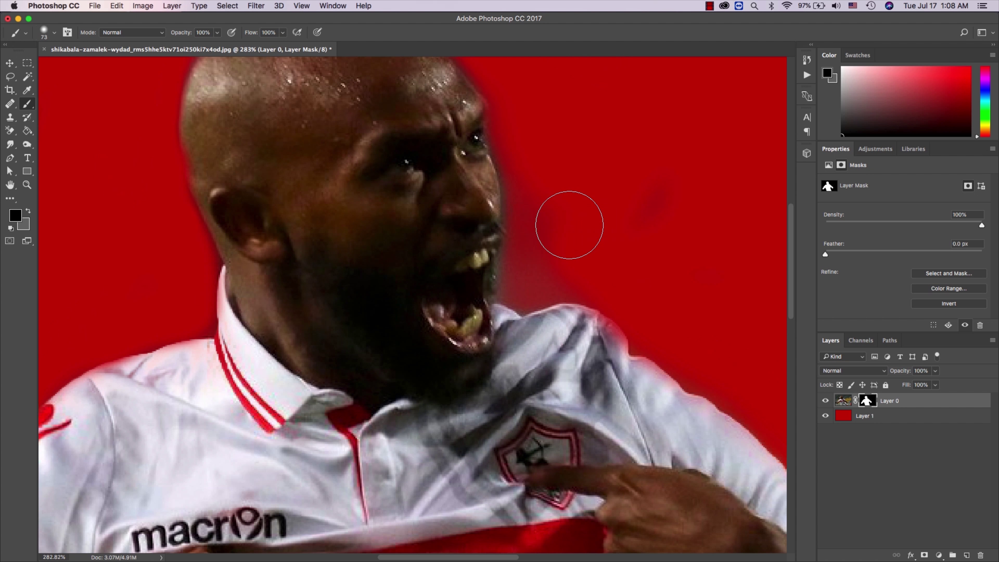
scroll(569, 228, up, 2)
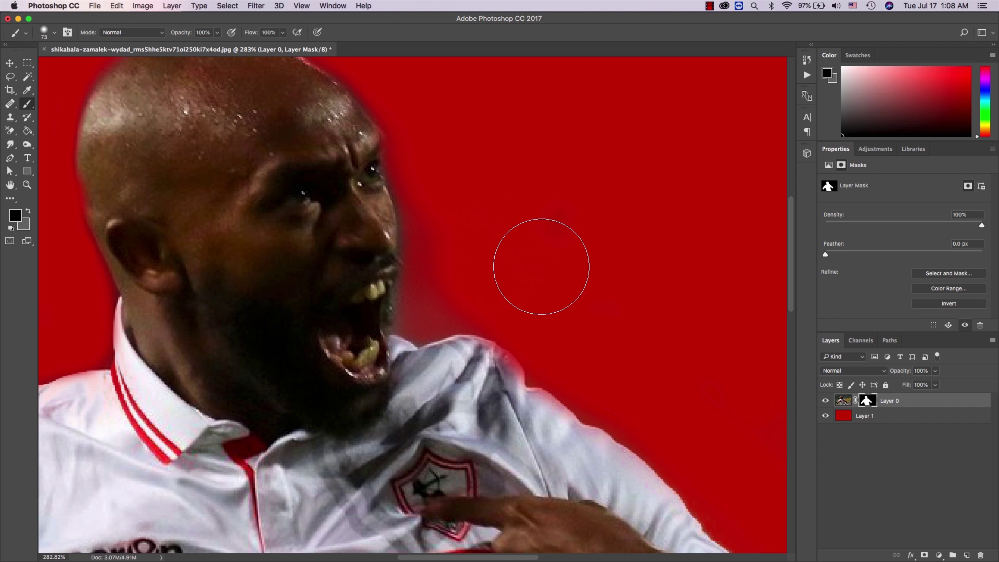
right_click(541, 269)
click(463, 269)
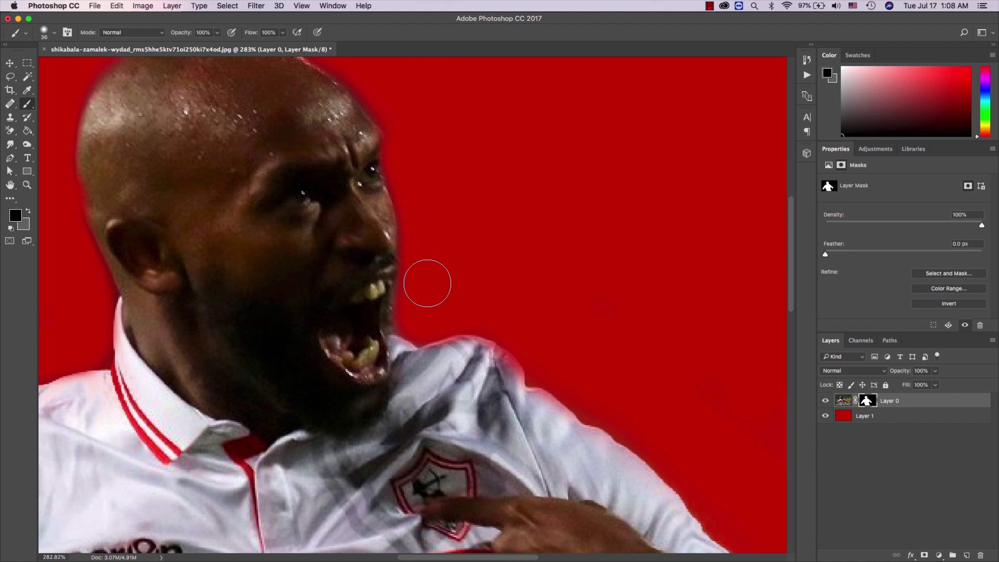
drag(575, 382, 640, 416)
Step: Clean the fringes under the arm, around the fist and along the green sleeve edge
scroll(603, 379, up, 10)
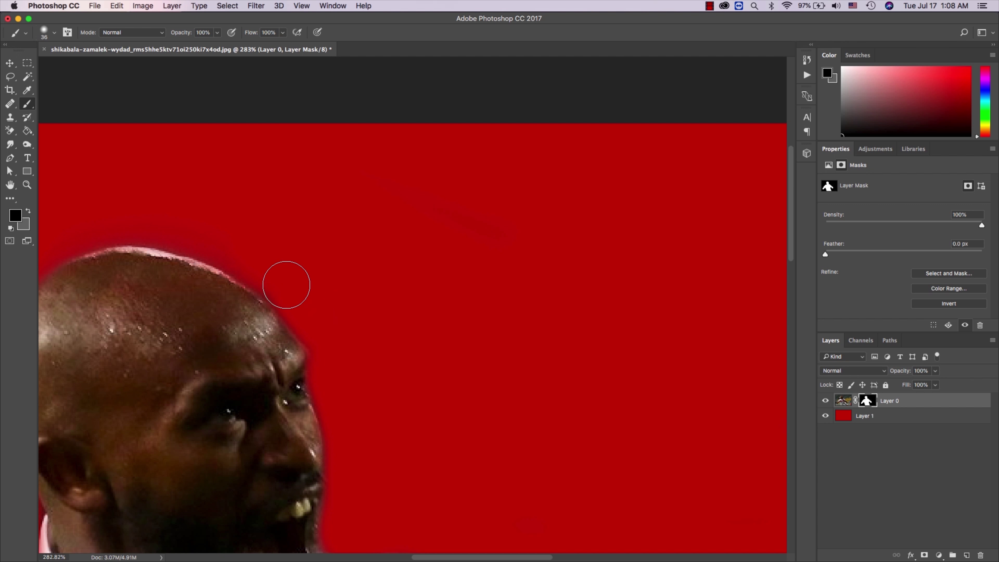
scroll(522, 417, down, 10)
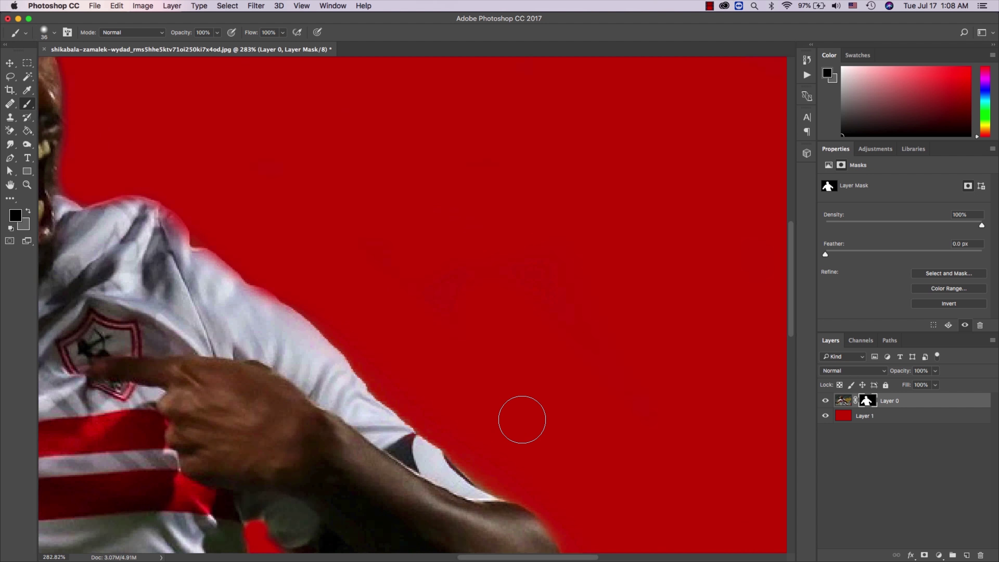
scroll(522, 417, down, 5)
drag(419, 419, 396, 408)
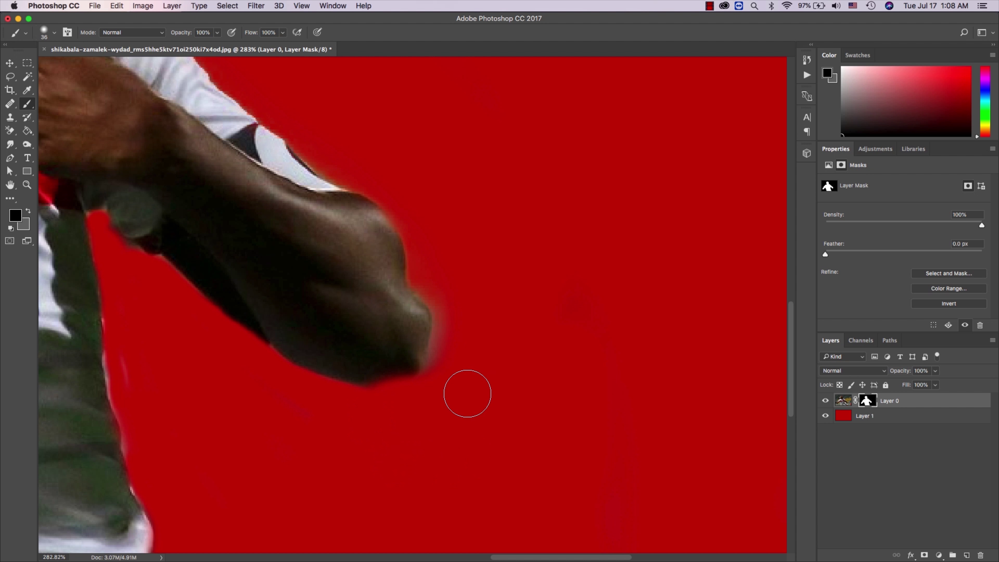
drag(447, 352, 428, 273)
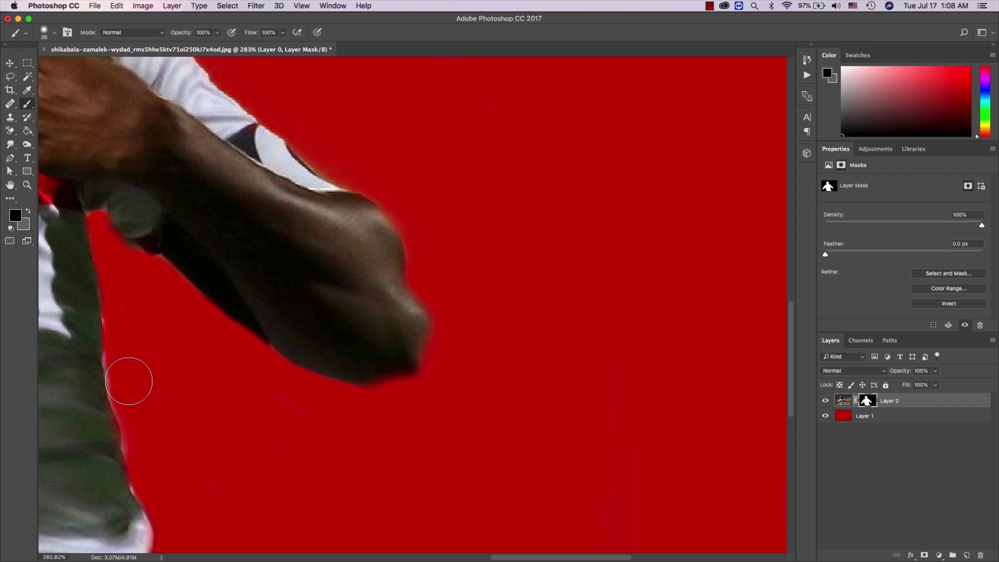
drag(126, 362, 173, 484)
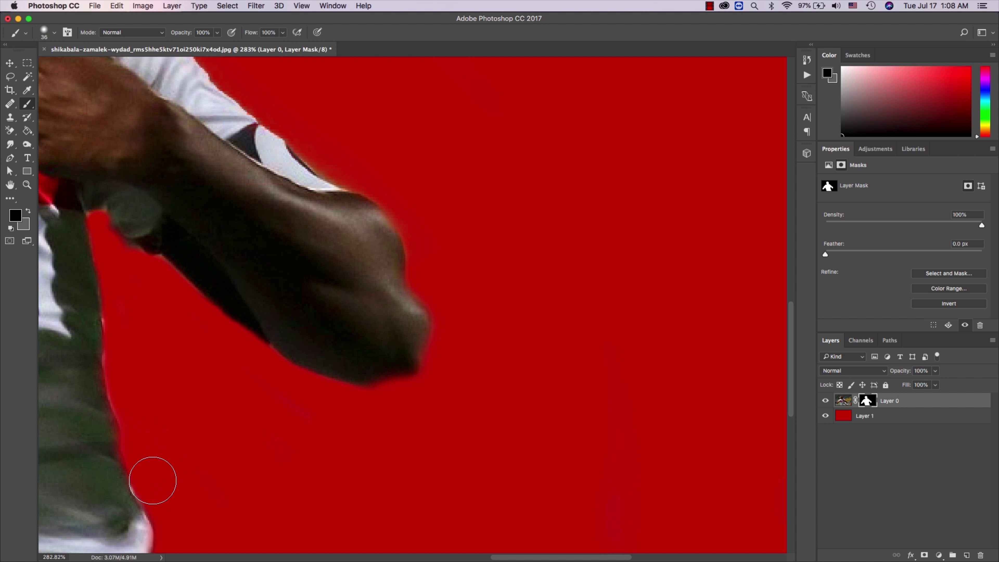
scroll(356, 465, down, 2)
scroll(357, 465, down, 2)
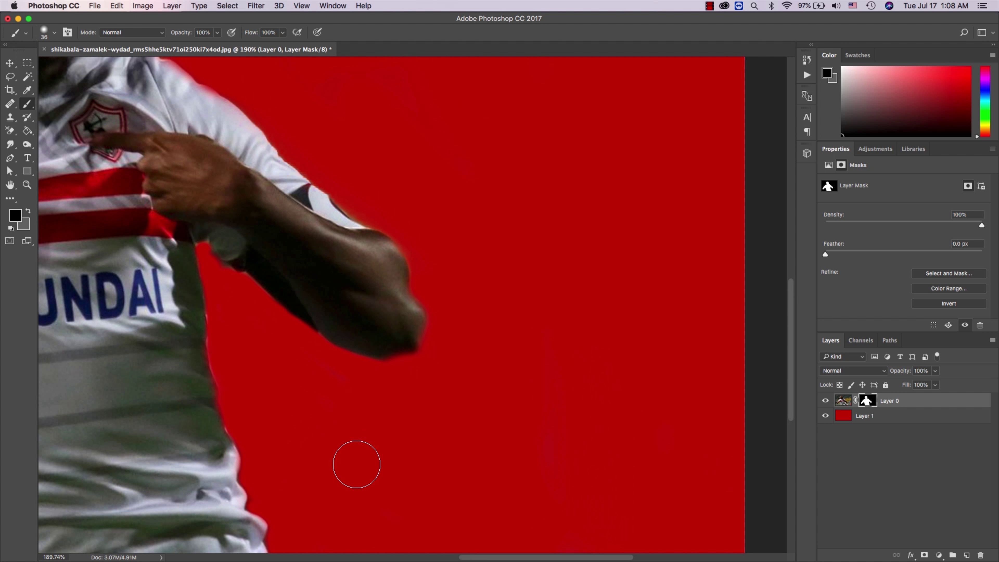
scroll(357, 465, down, 2)
scroll(357, 465, down, 2)
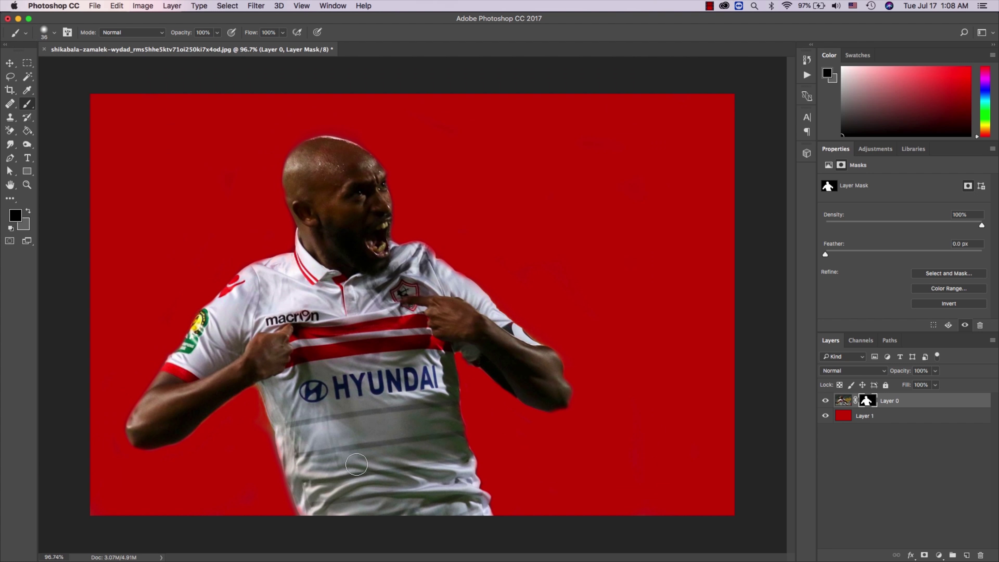
Step: Select Layer 1 and Paint Bucket-fill it with white
click(853, 420)
key(d)
key(x)
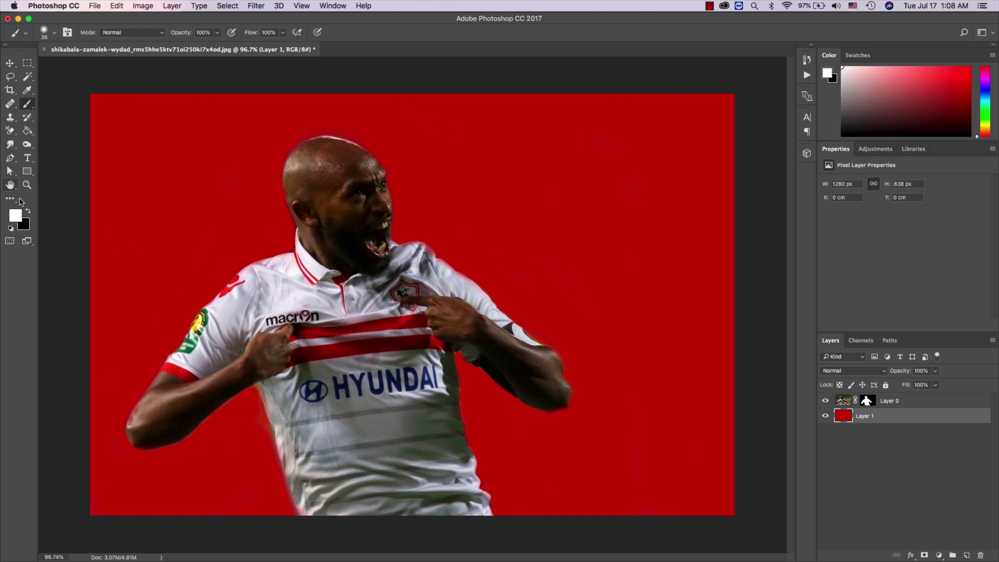
click(33, 131)
click(214, 195)
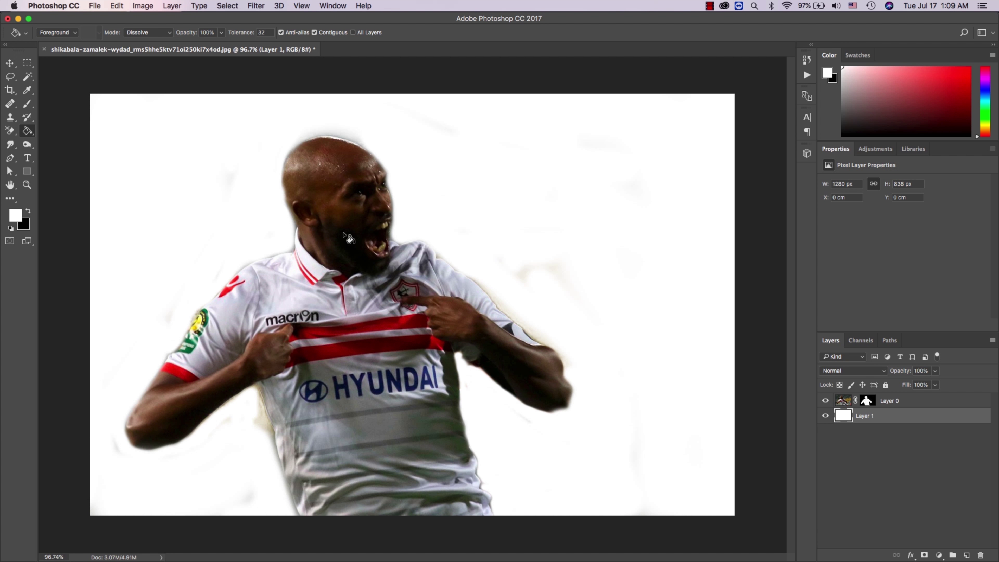
Step: Target Layer 0's mask, try the Background Eraser, dismiss its error, and return to the Brush
click(870, 401)
key(e)
right_click(618, 302)
click(596, 288)
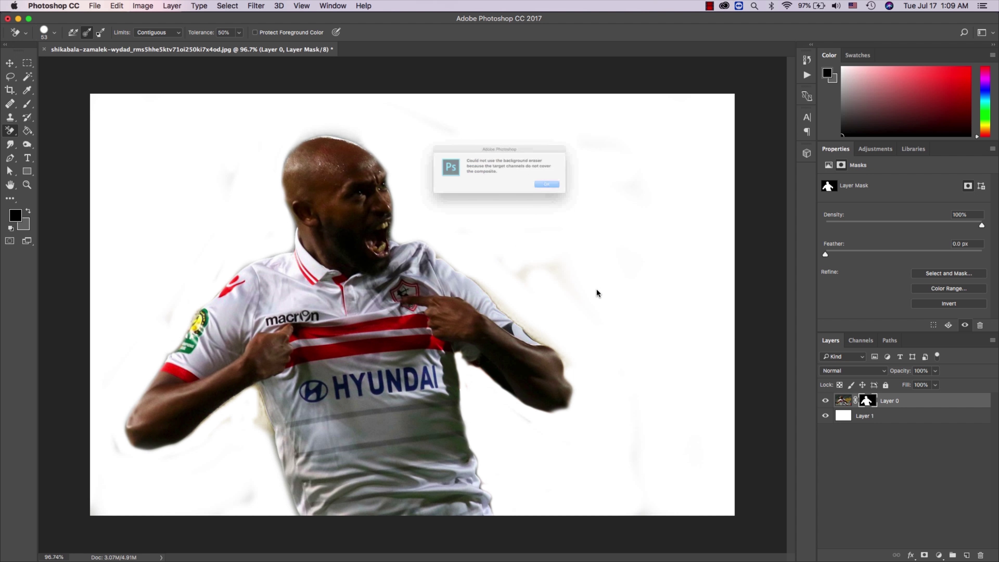
click(567, 193)
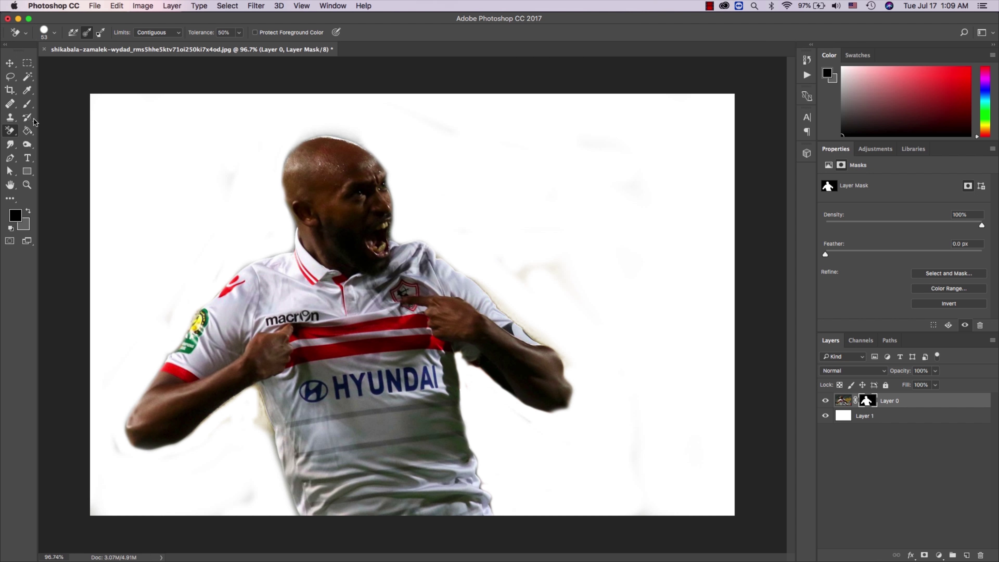
click(27, 110)
right_click(551, 278)
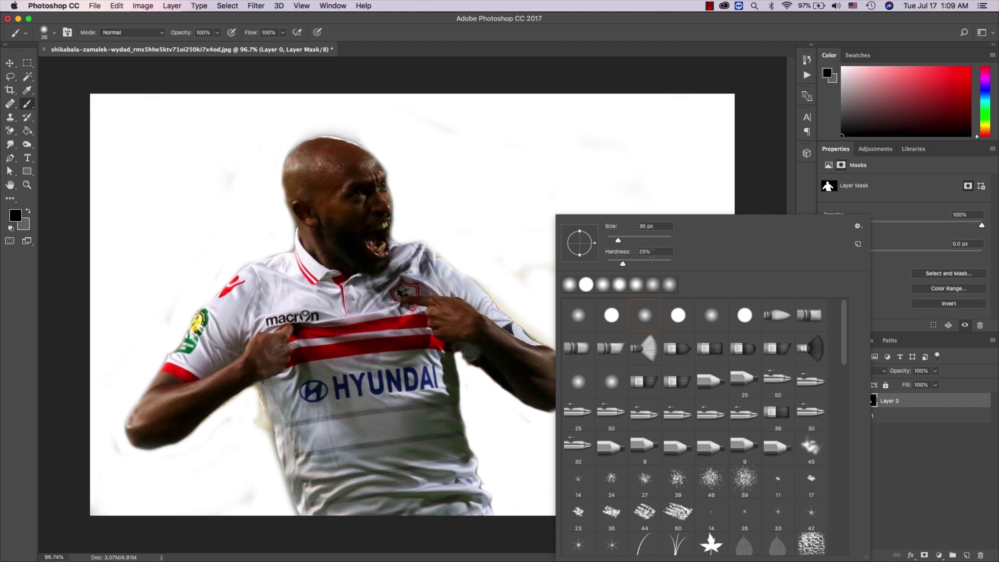
Step: Zoom to 200% on the shirt and set up the black brush on Layer 0's mask
click(534, 251)
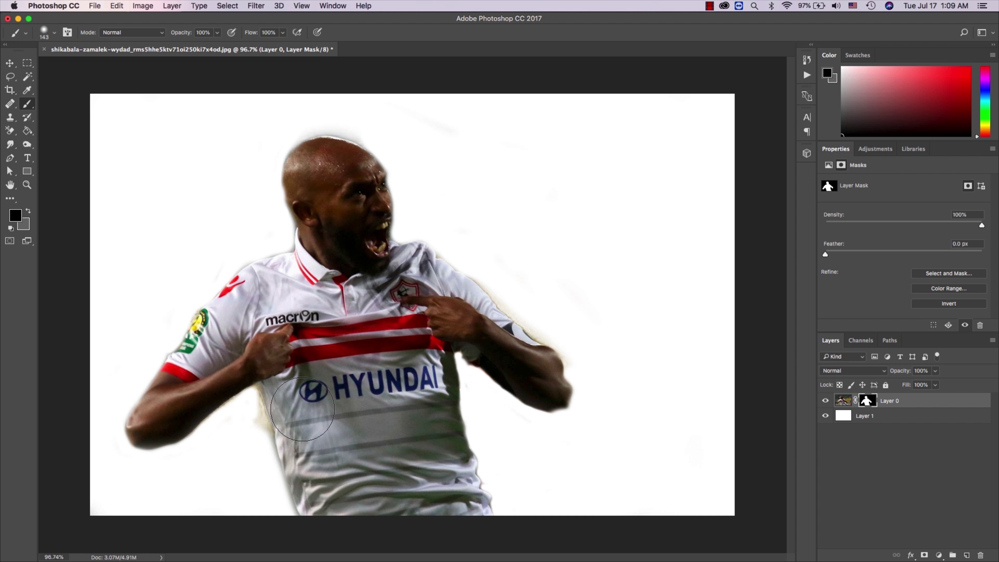
key(z)
click(247, 459)
right_click(247, 458)
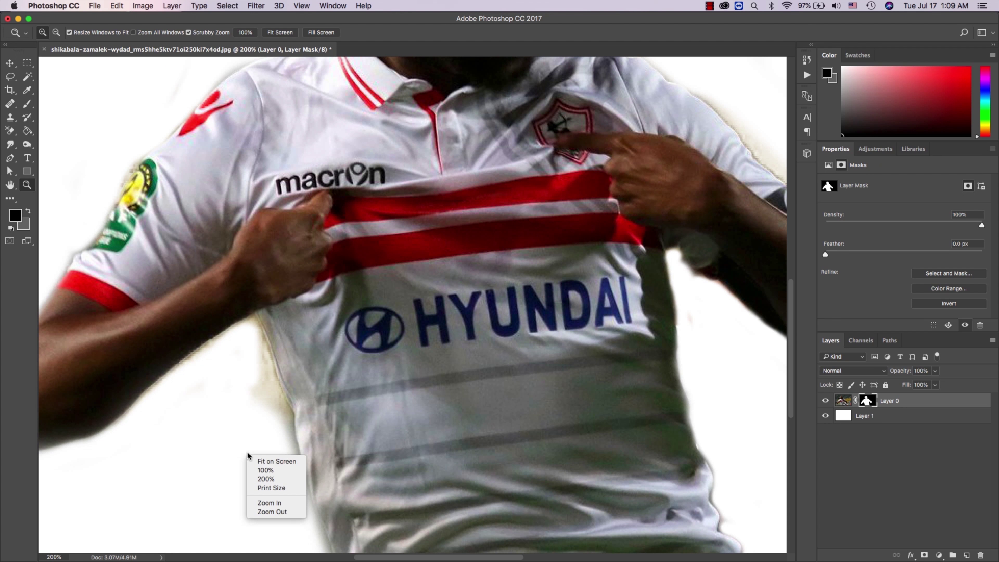
click(236, 441)
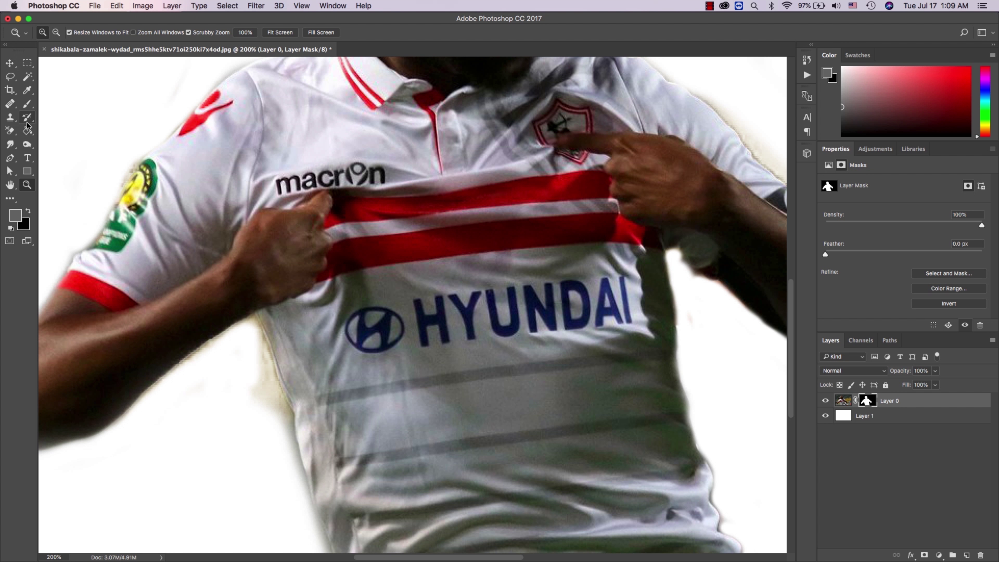
key(x)
click(27, 103)
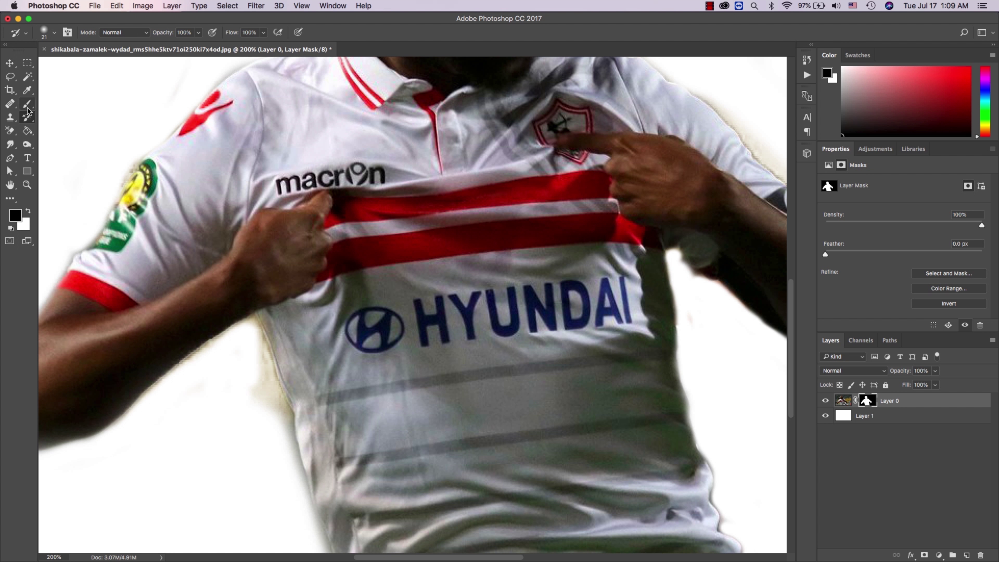
right_click(237, 397)
click(214, 439)
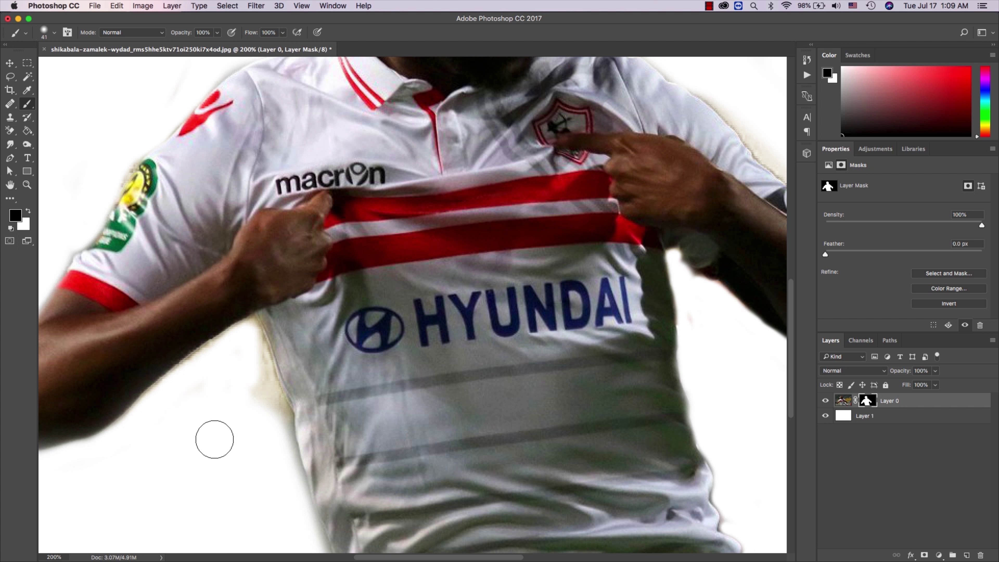
Step: Mask away the fringe along the shirt's lower-left edge and the grey halo left of the shoulder
drag(249, 362, 277, 420)
mouse_move(253, 377)
mouse_down()
mouse_move(245, 339)
mouse_move(257, 335)
mouse_move(209, 368)
mouse_move(213, 357)
mouse_move(134, 431)
mouse_up()
scroll(172, 413, up, 5)
mouse_move(213, 269)
mouse_down()
mouse_move(136, 337)
mouse_move(232, 262)
mouse_move(223, 267)
mouse_move(321, 237)
mouse_move(320, 189)
mouse_move(288, 122)
mouse_up()
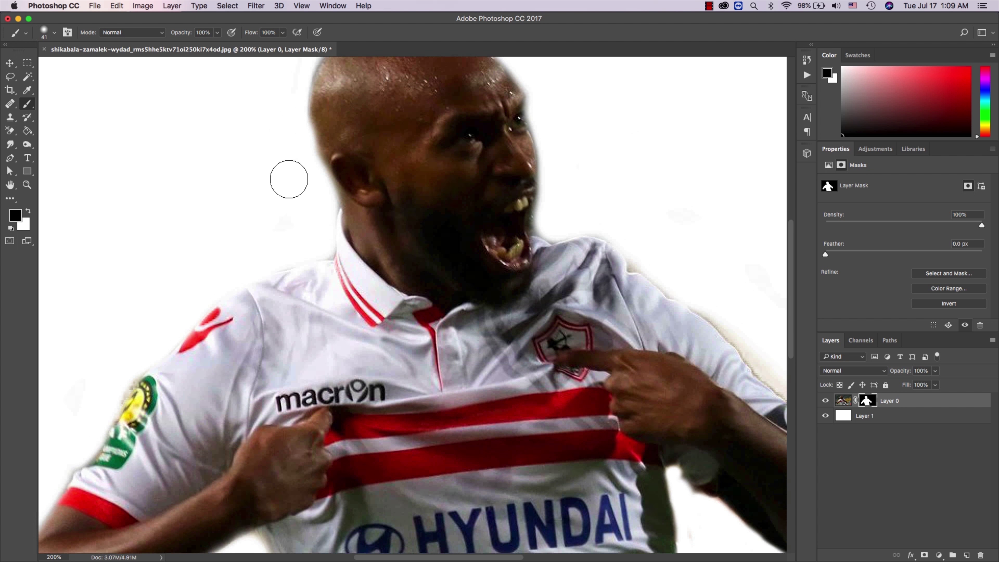
Step: Paint out the grey halo beside and above the head and the faint streak above-right
scroll(287, 177, up, 5)
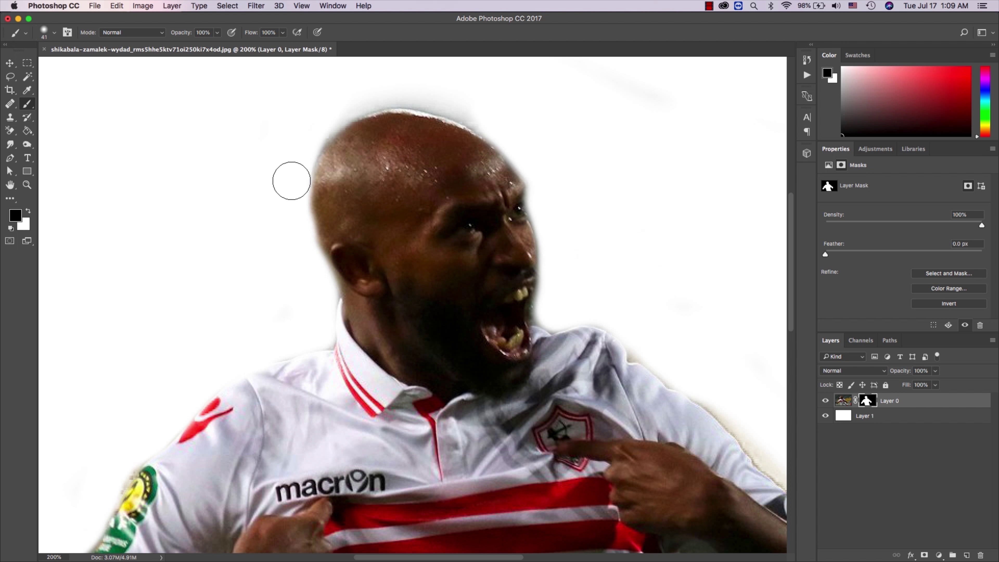
mouse_move(287, 198)
mouse_down()
mouse_move(308, 140)
mouse_move(370, 88)
mouse_up()
mouse_move(550, 109)
mouse_down()
mouse_move(493, 116)
mouse_move(386, 91)
mouse_up()
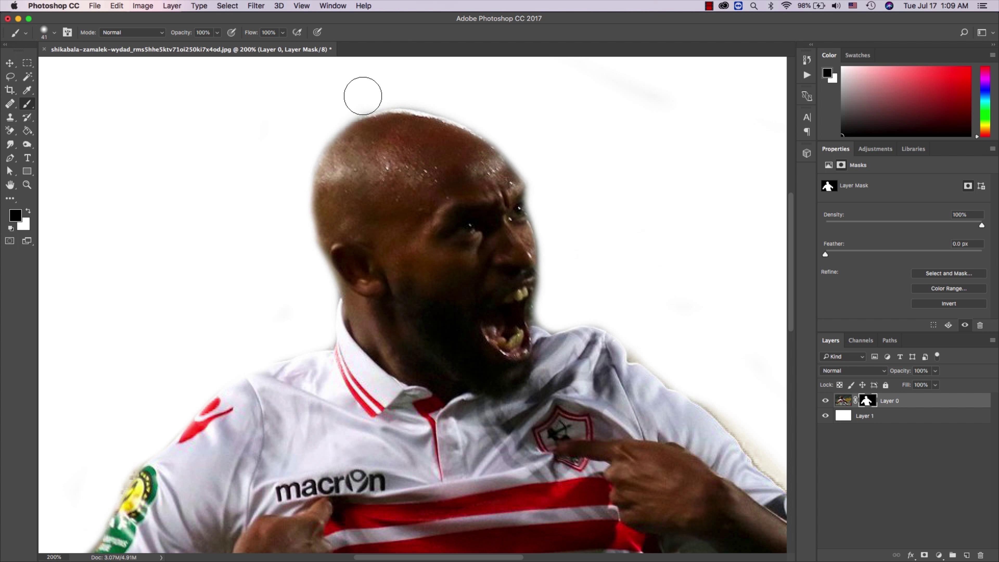
scroll(524, 123, up, 5)
scroll(524, 123, right, 2)
drag(497, 162, 647, 233)
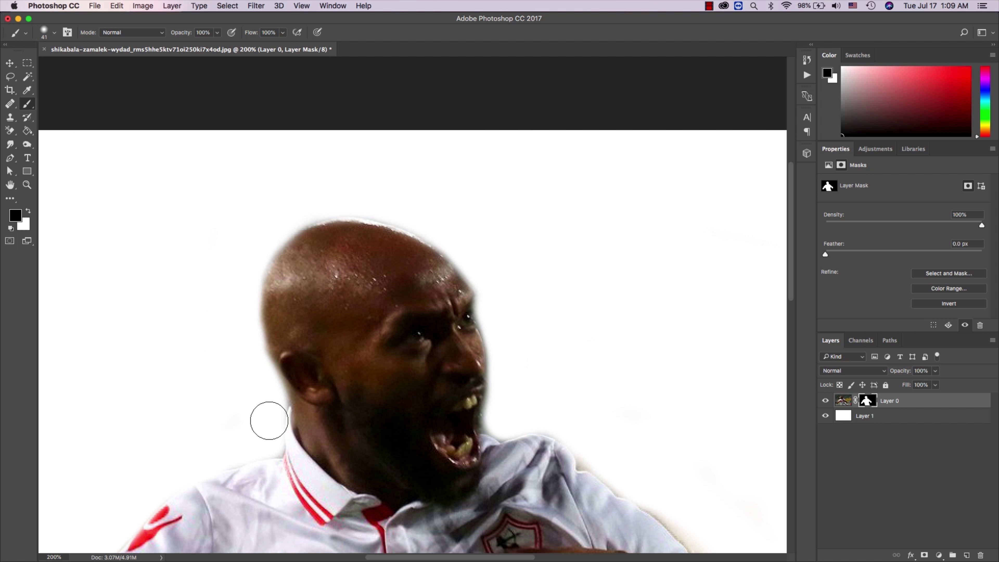
Step: Remove the cream fringe along the shoulder and elbow edges
scroll(625, 511, down, 3)
scroll(626, 512, right, 10)
scroll(624, 475, down, 8)
scroll(625, 475, right, 10)
scroll(611, 475, left, 5)
mouse_move(452, 410)
mouse_down()
mouse_move(354, 346)
mouse_move(265, 250)
mouse_up()
drag(459, 400, 468, 453)
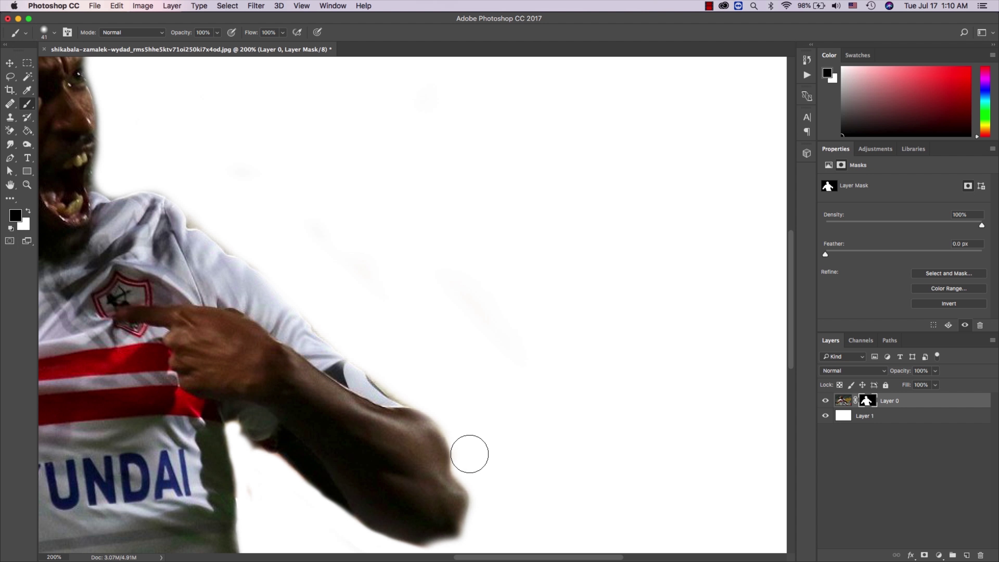
mouse_move(248, 245)
mouse_down()
mouse_move(196, 213)
mouse_move(206, 210)
mouse_move(172, 179)
mouse_move(151, 176)
mouse_up()
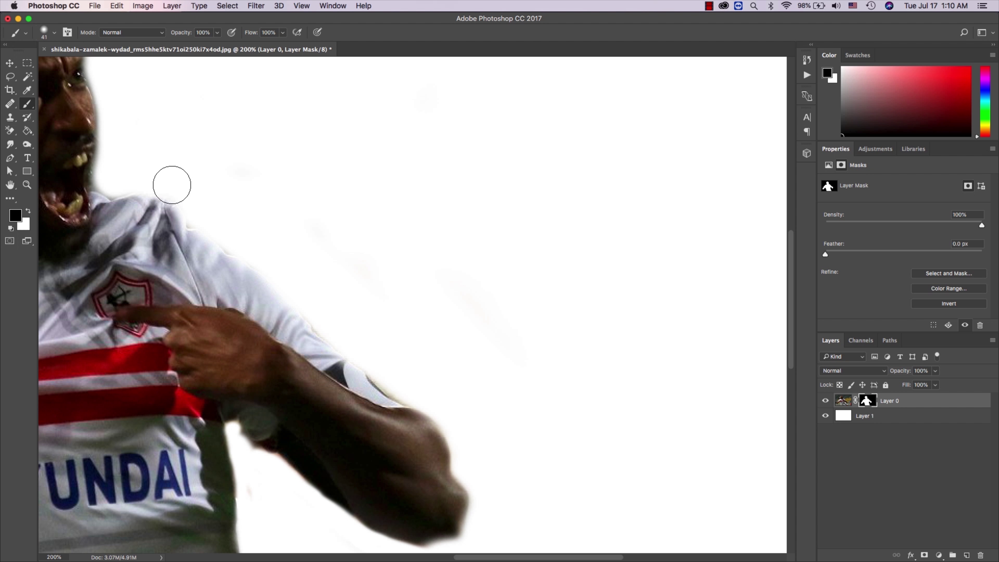
scroll(559, 388, down, 2)
scroll(559, 388, down, 2)
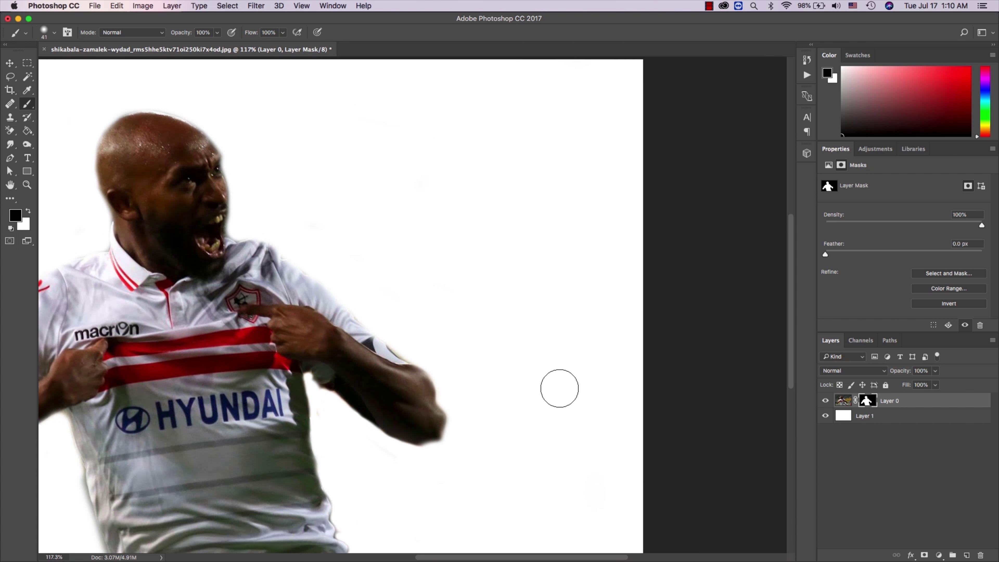
scroll(560, 389, down, 1)
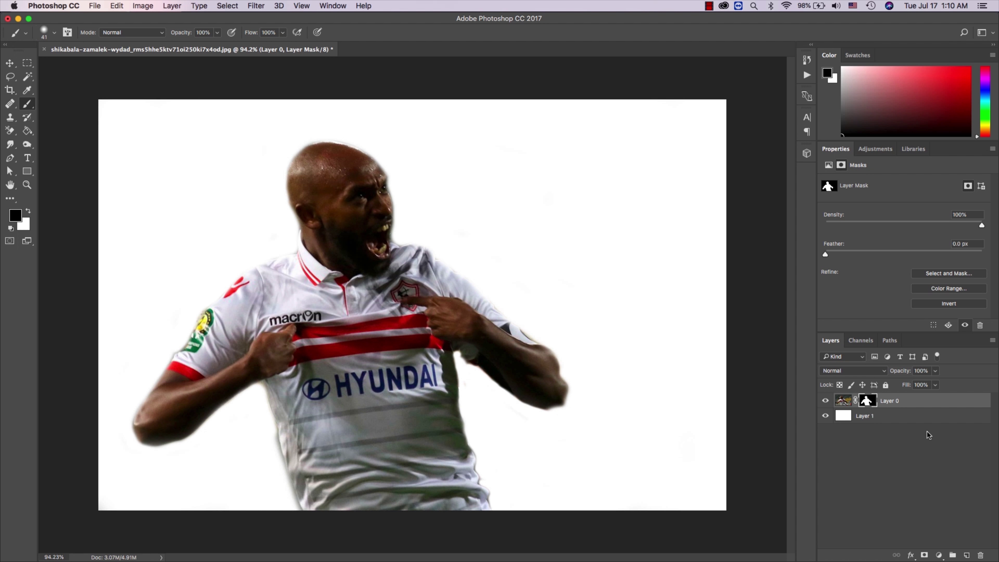
Step: Add a Curves adjustment clipped to Layer 0, raising the curve with two points to brighten him
click(940, 555)
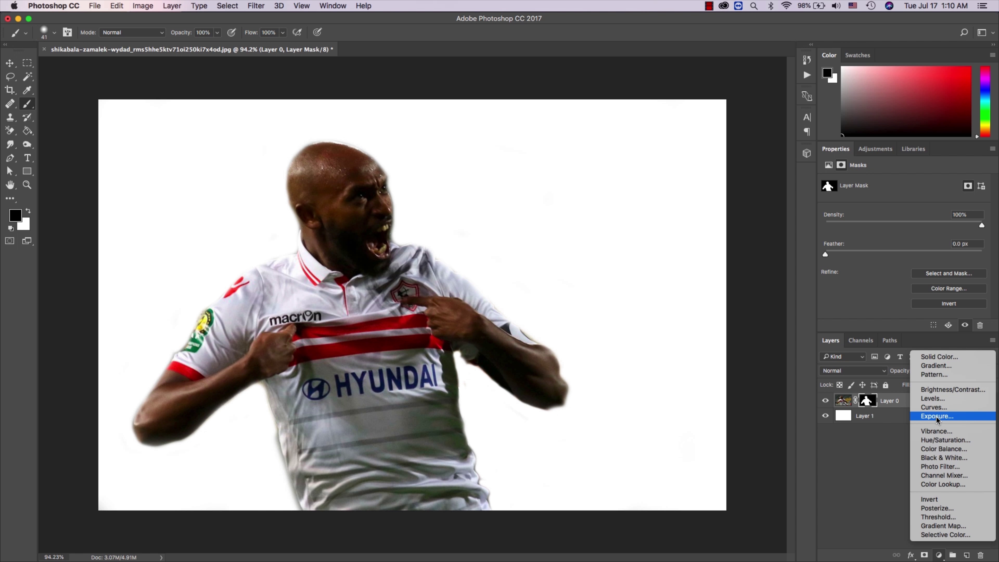
click(935, 407)
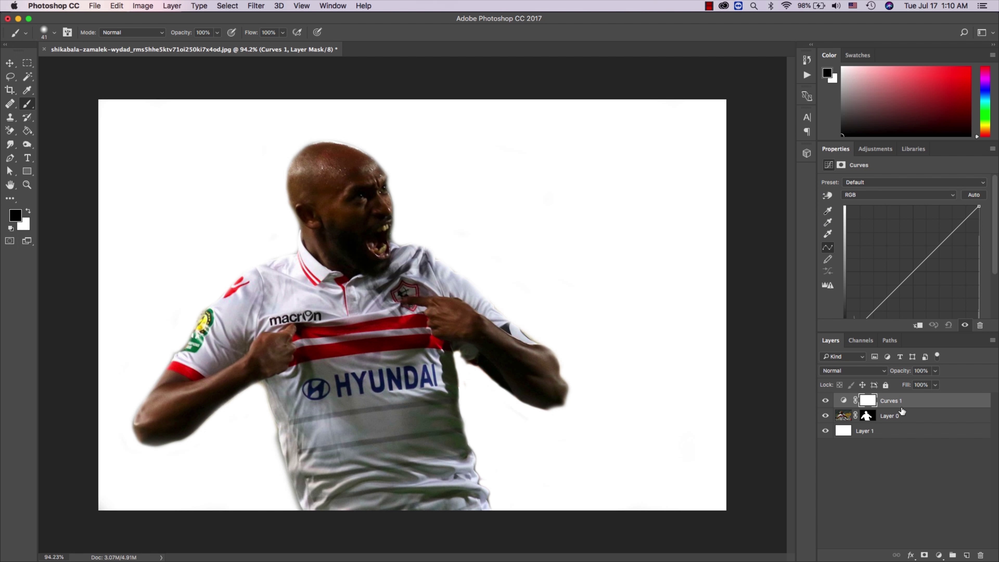
alt+click(902, 404)
mouse_move(905, 275)
mouse_down()
mouse_move(884, 255)
mouse_move(893, 240)
mouse_up()
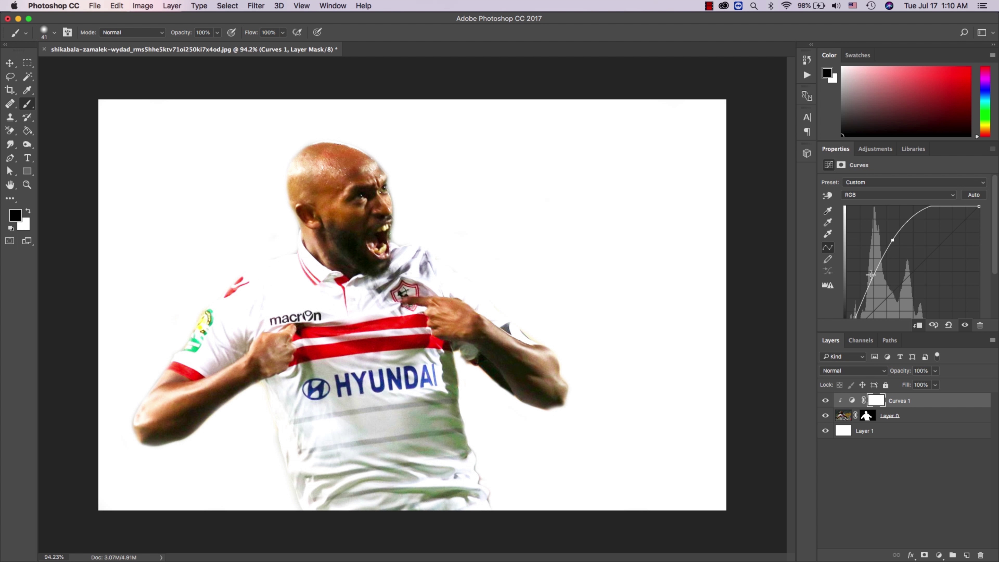
drag(871, 274, 873, 278)
click(890, 415)
Step: Scale the player down to 632 px wide and move him toward the canvas centre
key(super+t)
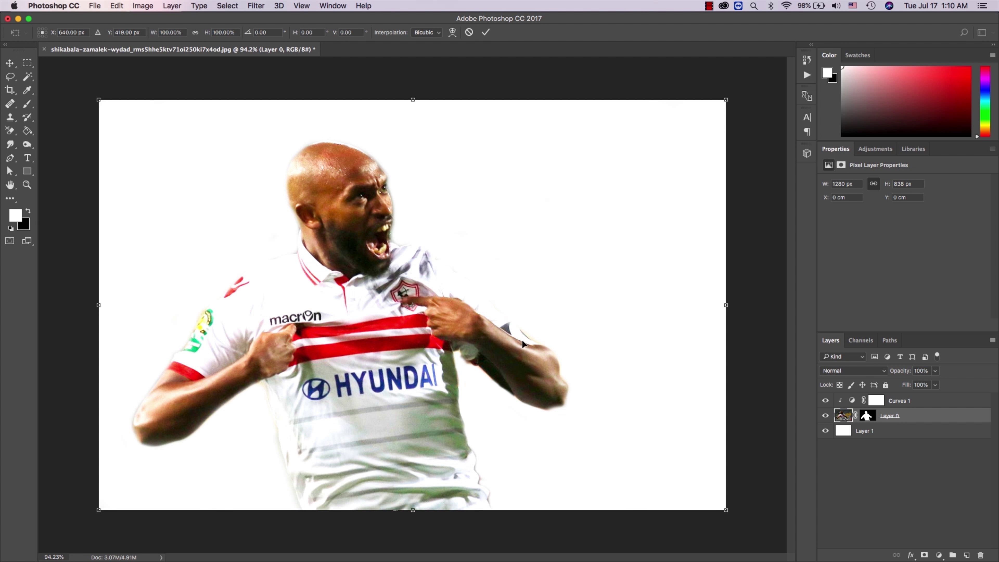
drag(131, 124, 319, 225)
key(Return)
key(v)
mouse_move(484, 396)
mouse_down()
mouse_move(370, 274)
mouse_move(386, 311)
mouse_up()
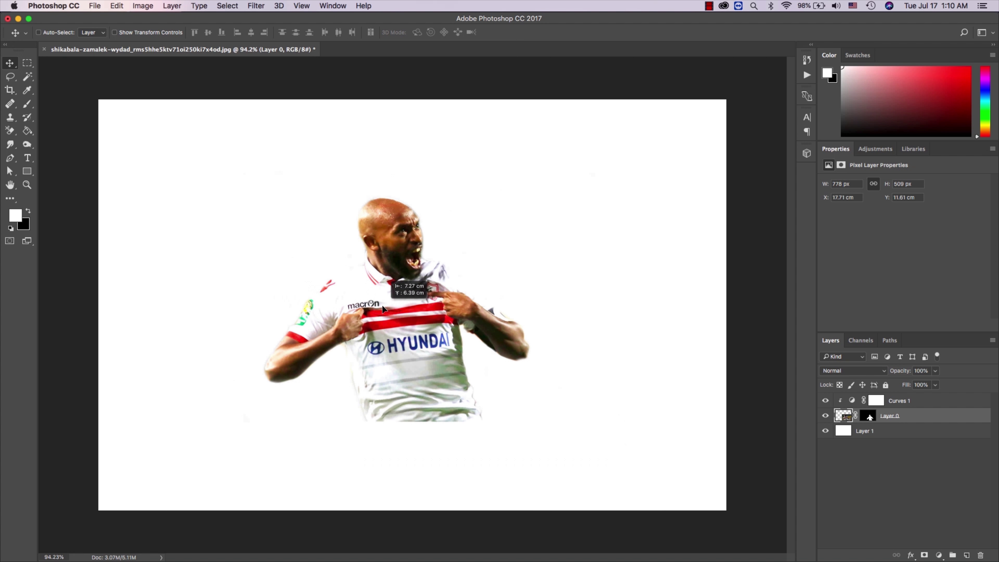
key(super+t)
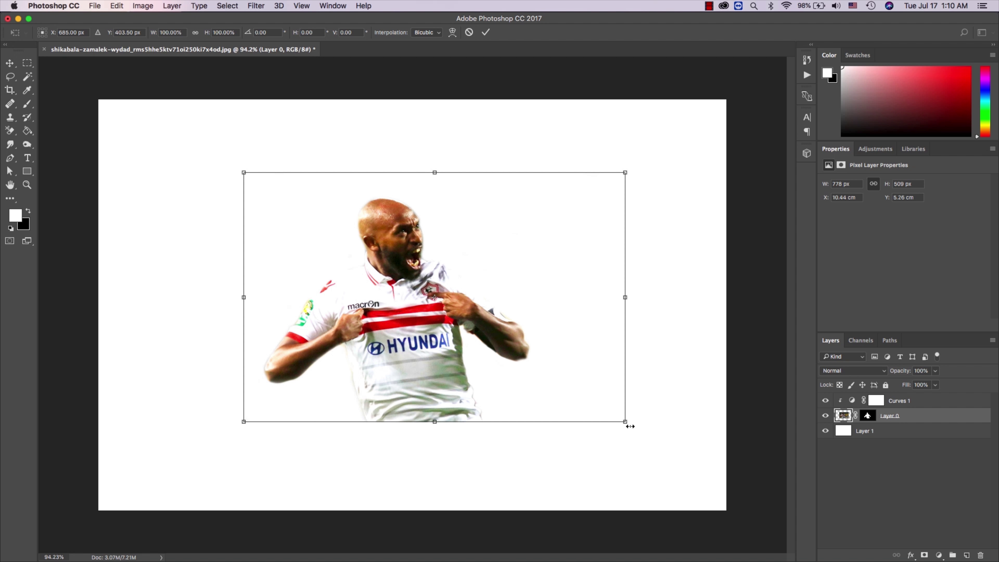
drag(630, 426, 559, 378)
key(Return)
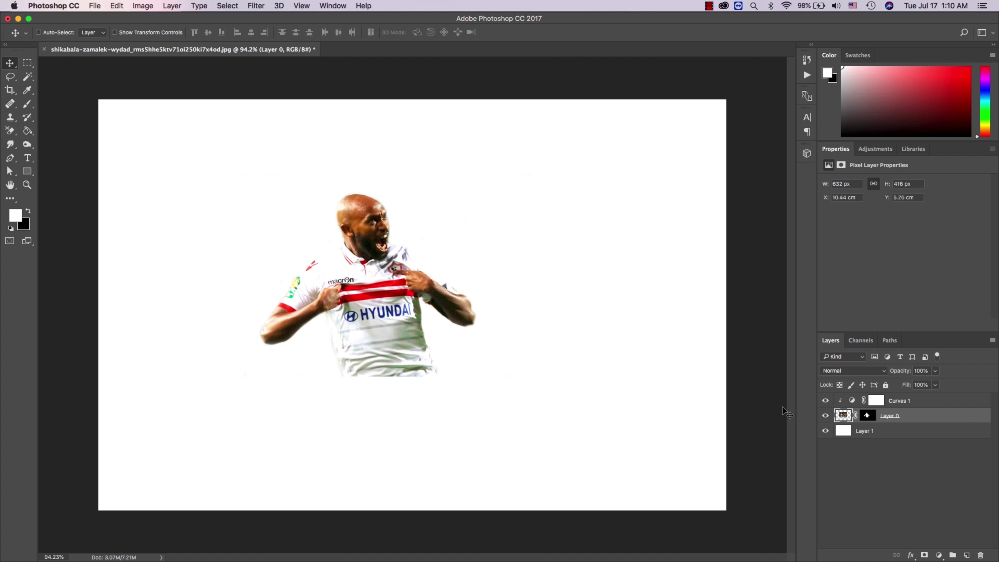
click(939, 555)
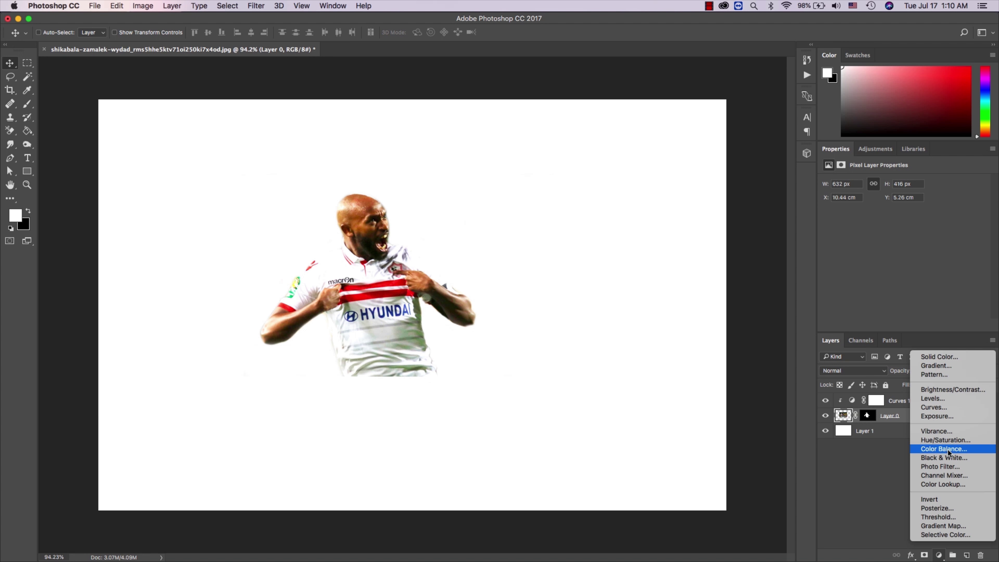
Step: Add a Black & White adjustment and nudge the player slightly right and down
click(944, 458)
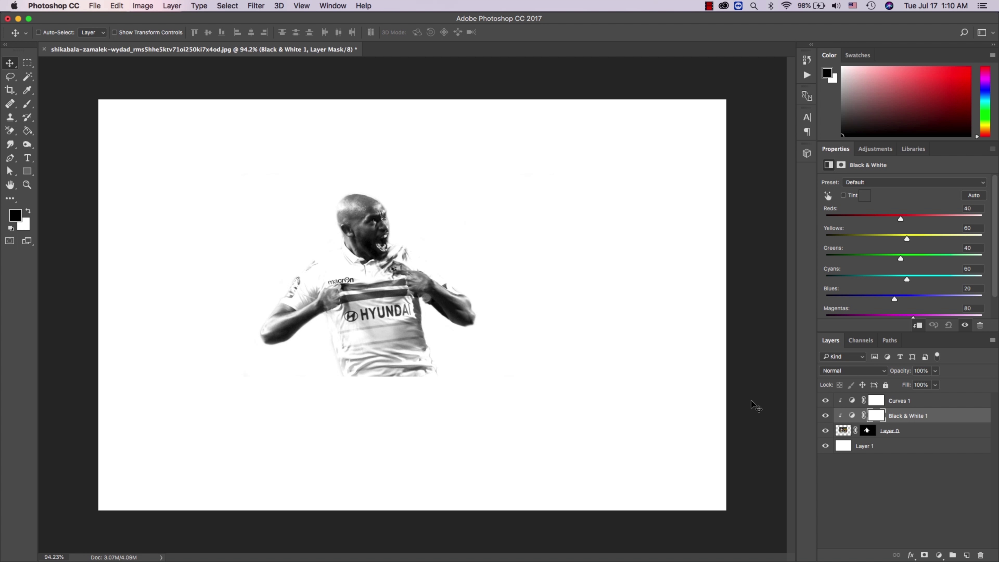
click(918, 431)
drag(378, 299, 397, 306)
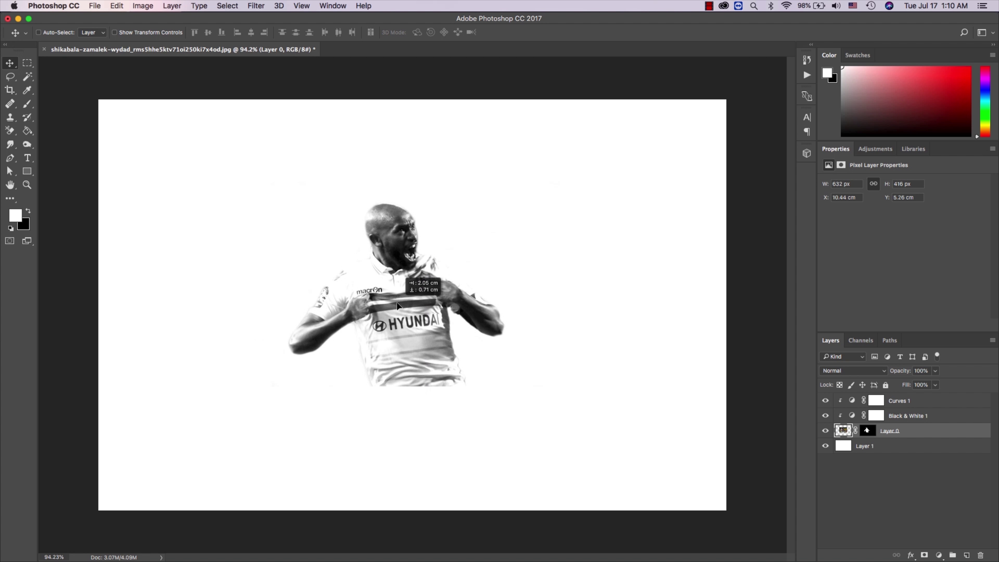
key(z)
click(699, 364)
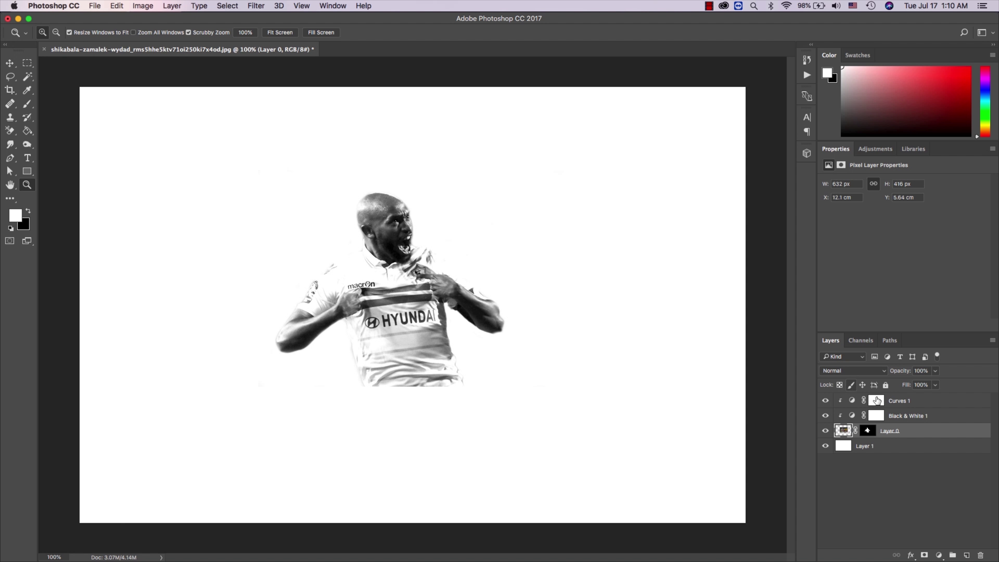
Step: Steepen the Curves 1 points to make the player brighter and punchier
click(853, 400)
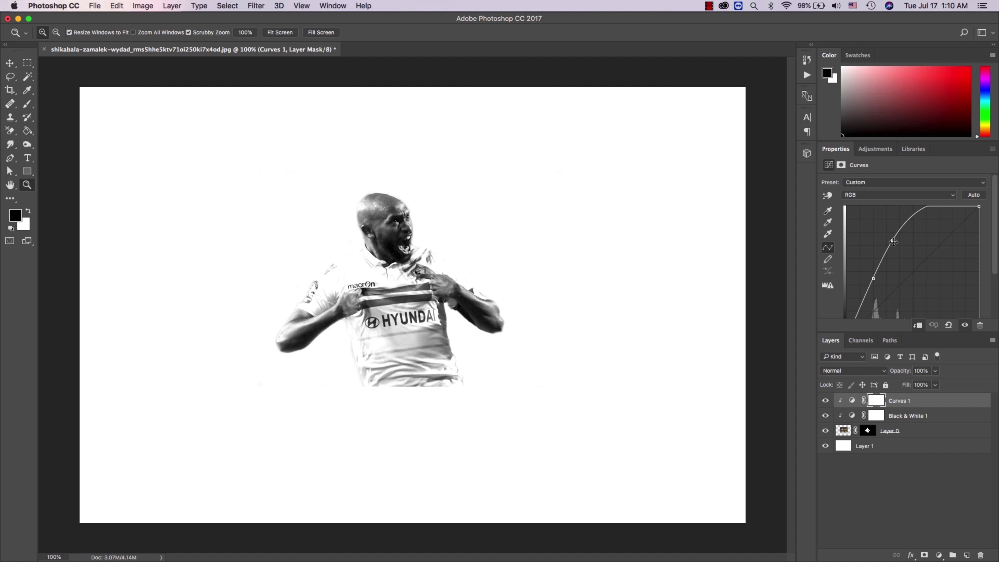
drag(893, 242, 890, 233)
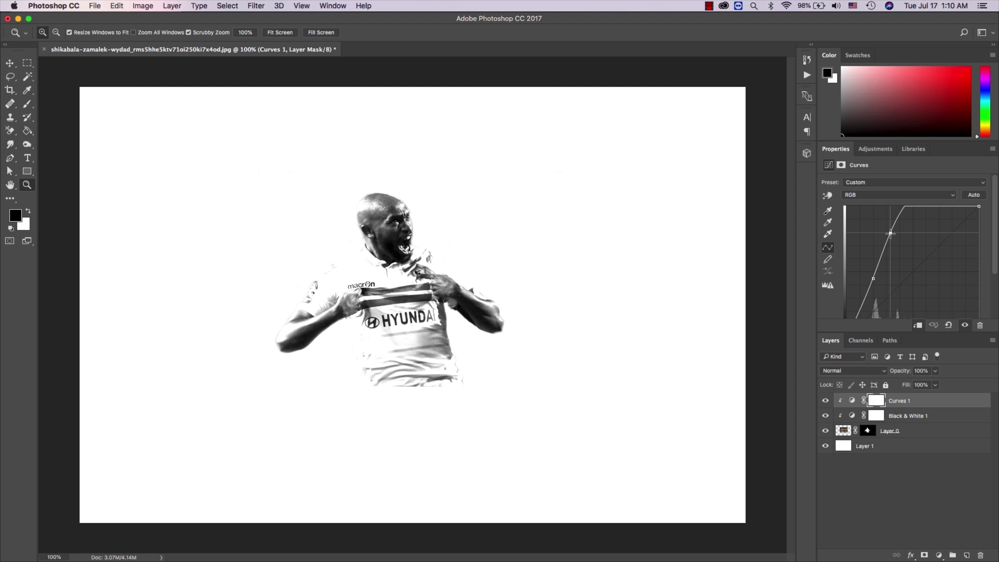
mouse_move(872, 282)
mouse_down()
mouse_move(864, 273)
mouse_move(875, 283)
mouse_up()
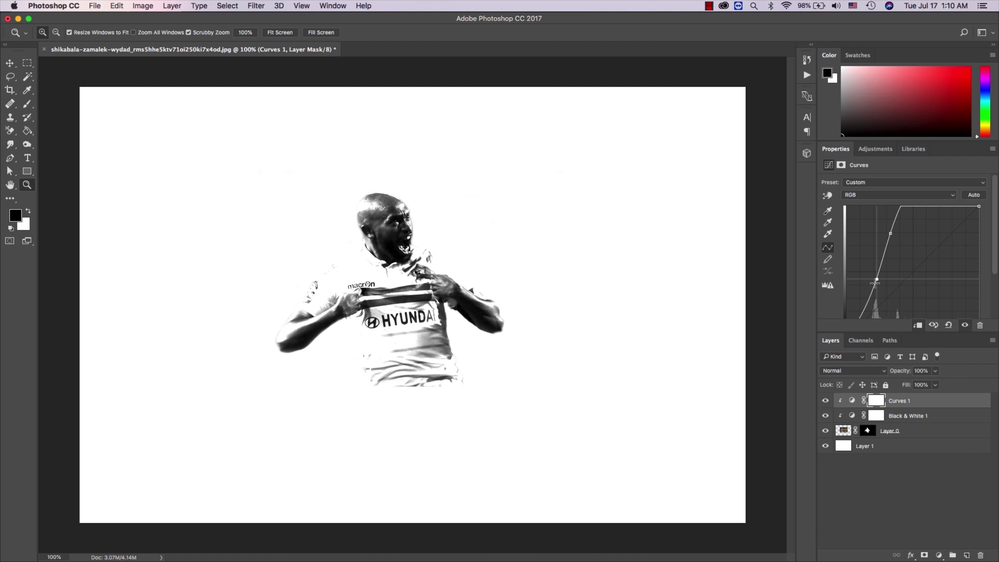
alt+click(513, 344)
Step: Rotate the player photo about −5.8° and shift it slightly right
click(894, 429)
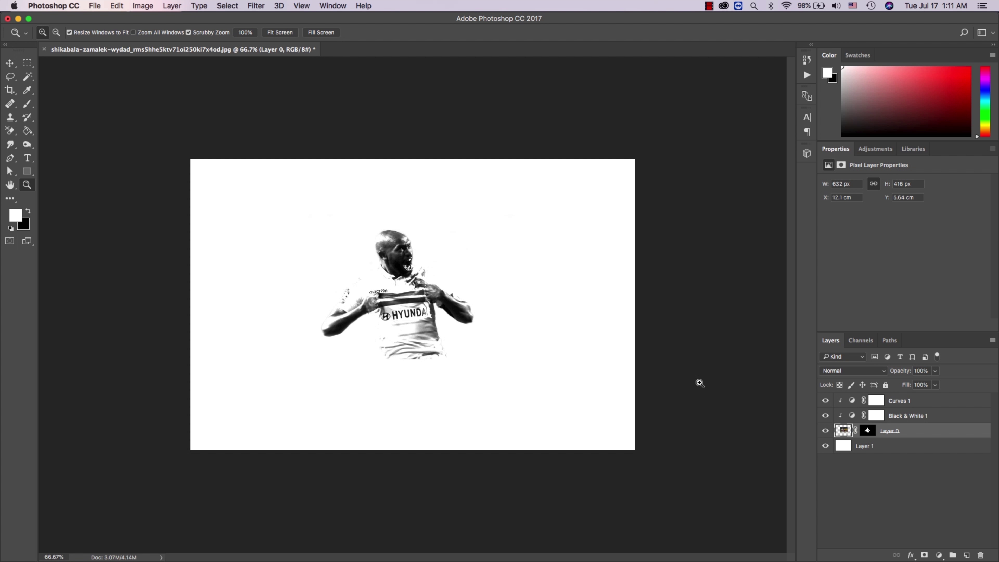
key(super+t)
drag(539, 366, 542, 346)
key(Return)
drag(475, 360, 481, 359)
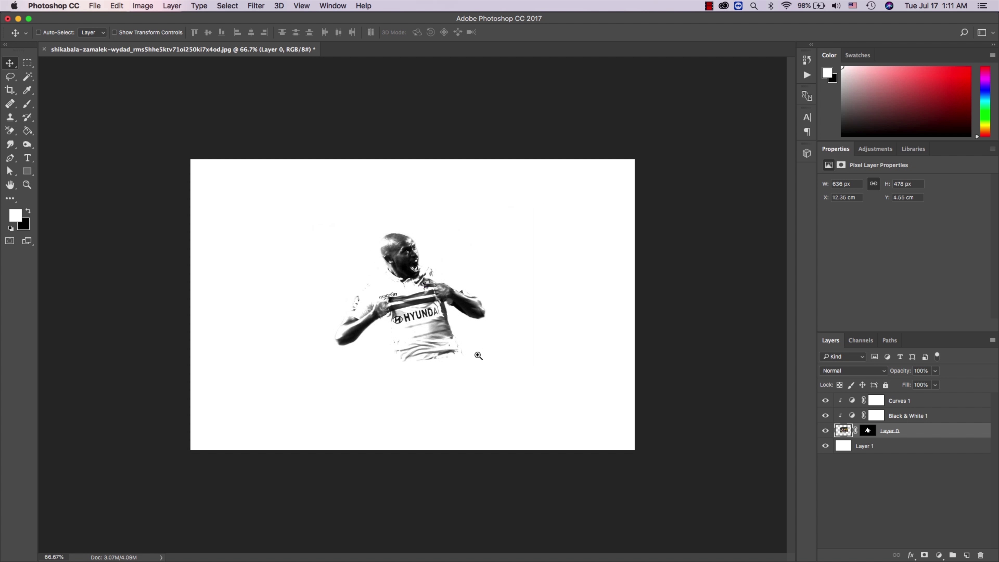
key(z)
click(478, 355)
alt+click(478, 355)
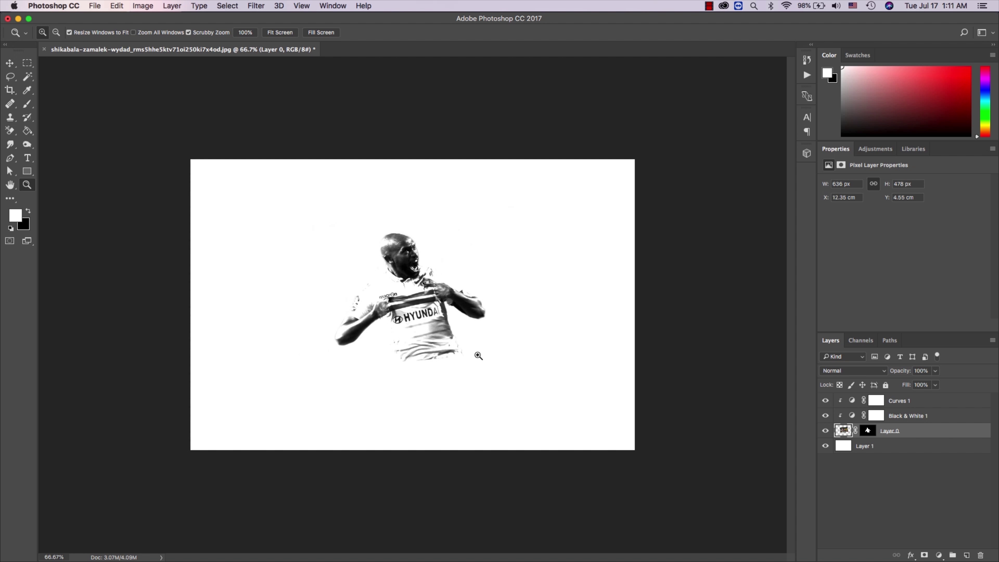
click(478, 355)
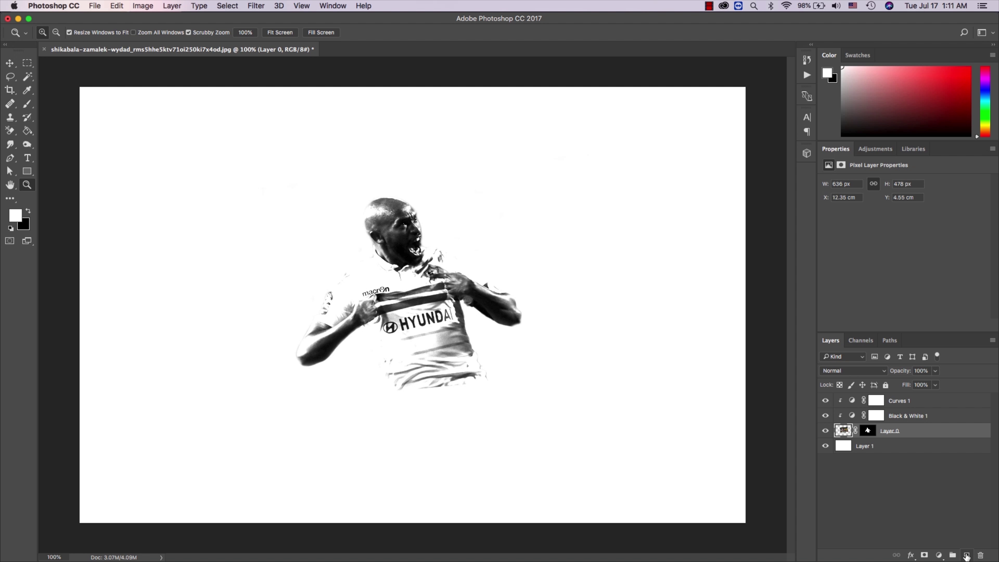
click(924, 554)
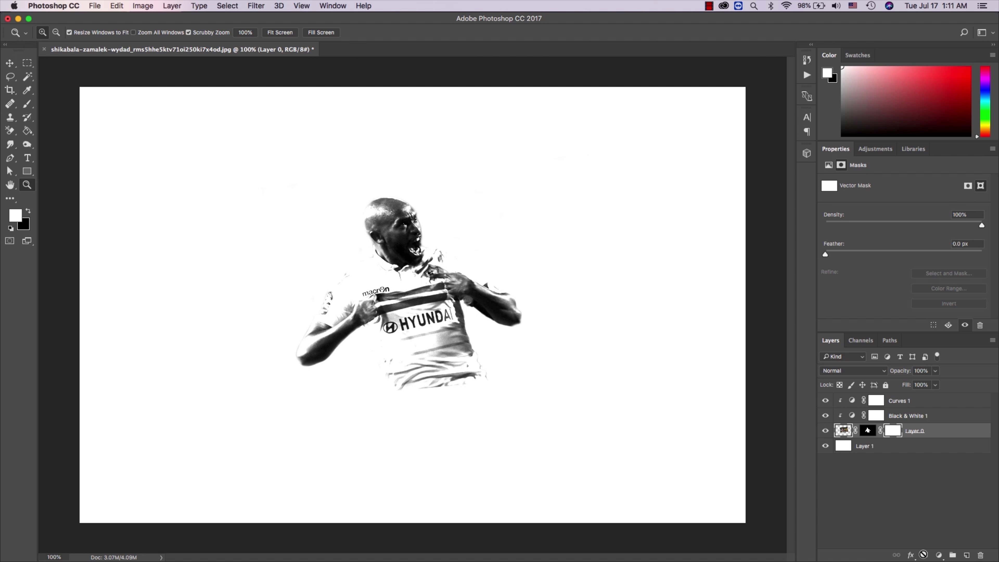
Step: Choose a grunge brush tip for the mask, trying the 557 and then the 479 tip
click(27, 104)
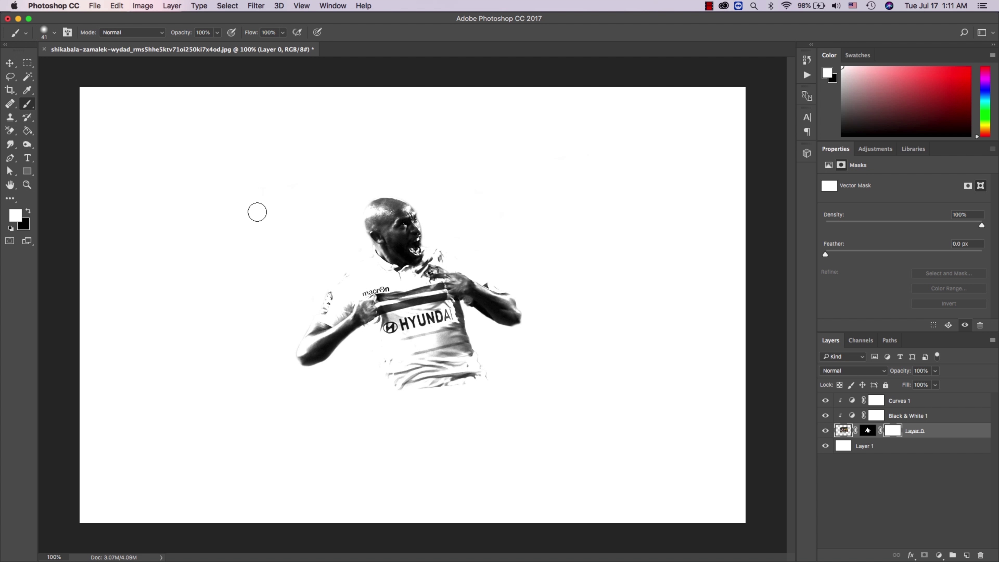
right_click(259, 212)
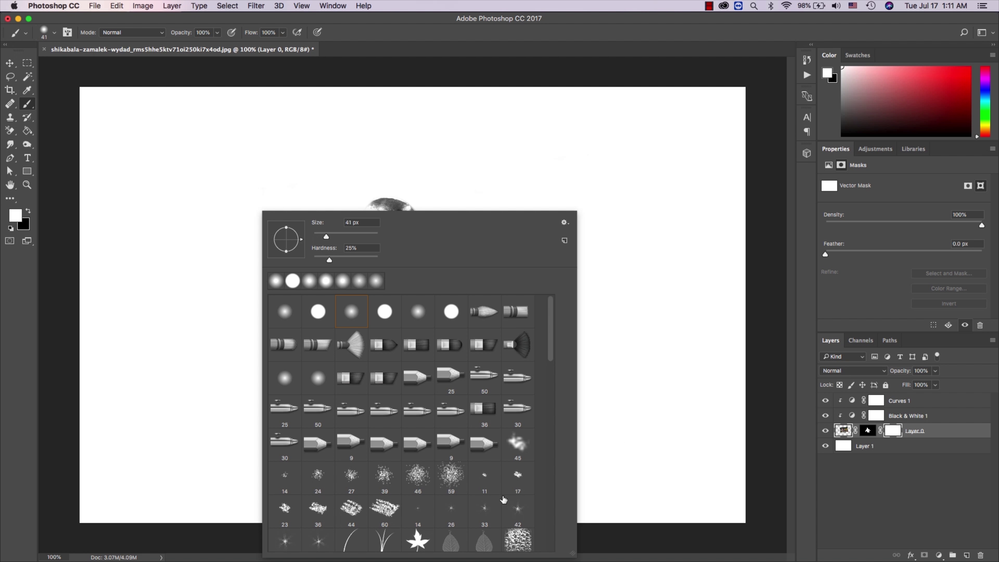
scroll(503, 500, down, 5)
scroll(503, 500, down, 10)
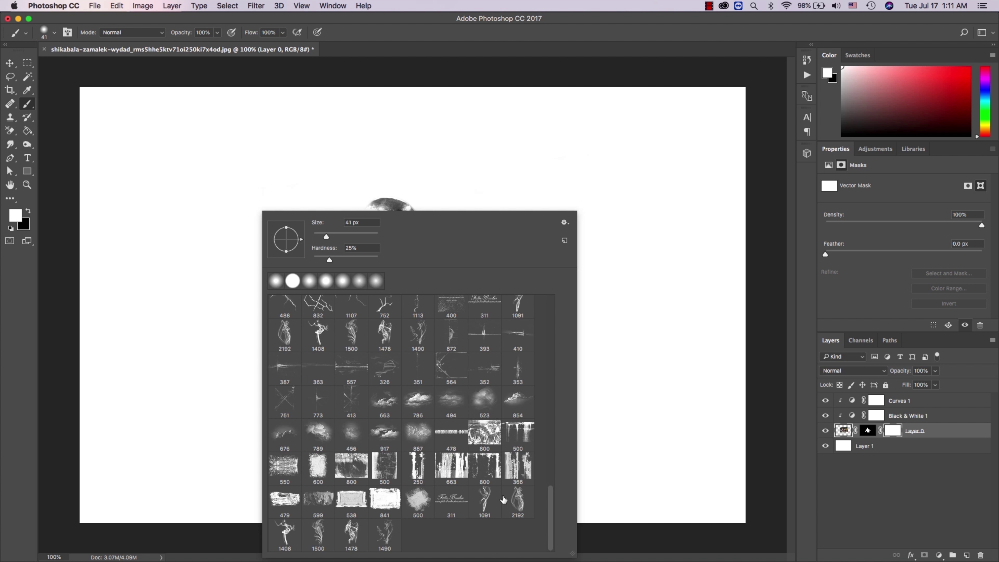
double_click(343, 371)
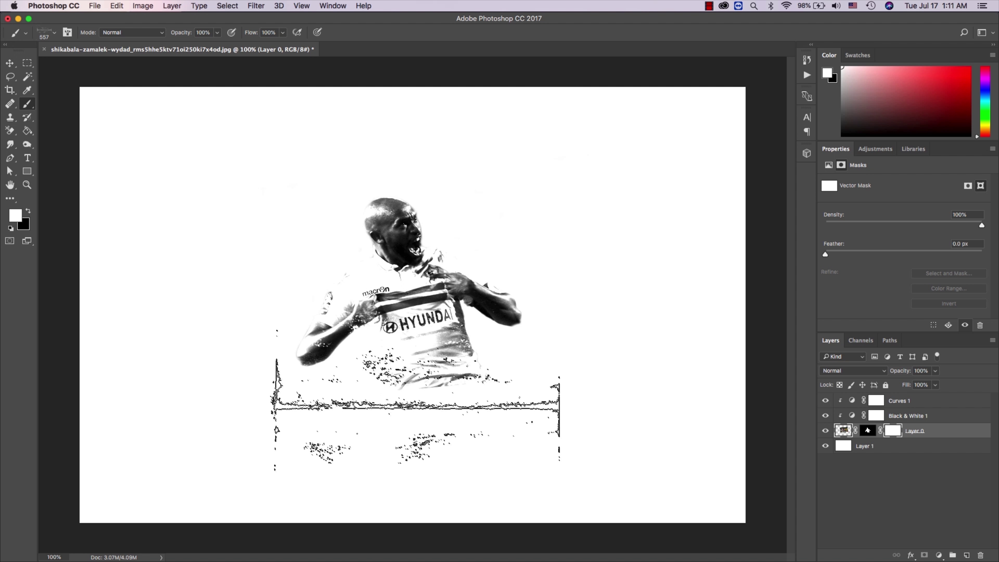
right_click(422, 396)
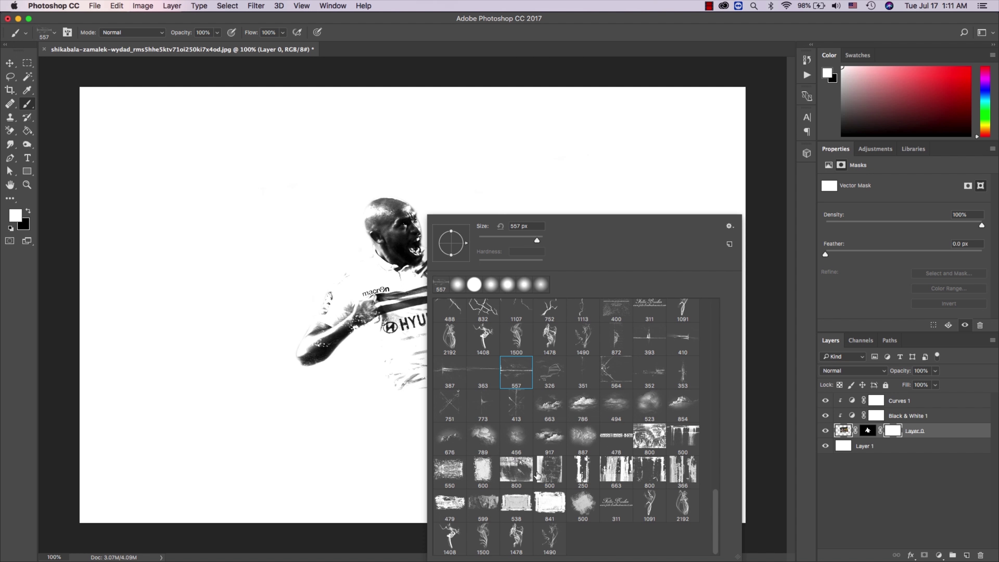
click(449, 503)
key(Return)
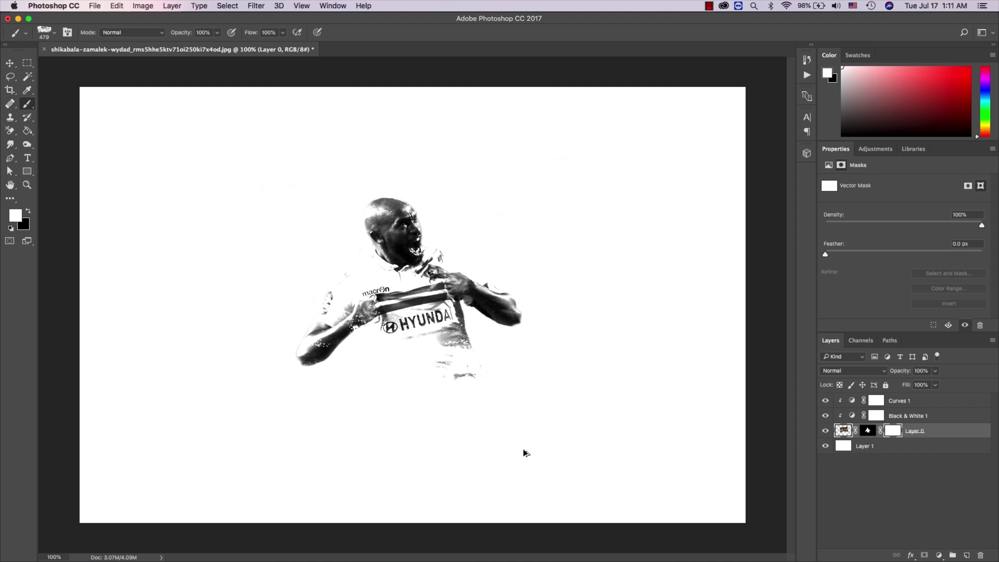
Step: After undoing two trial strokes, switch to the 600 grunge tip at 20% opacity
drag(518, 424, 625, 463)
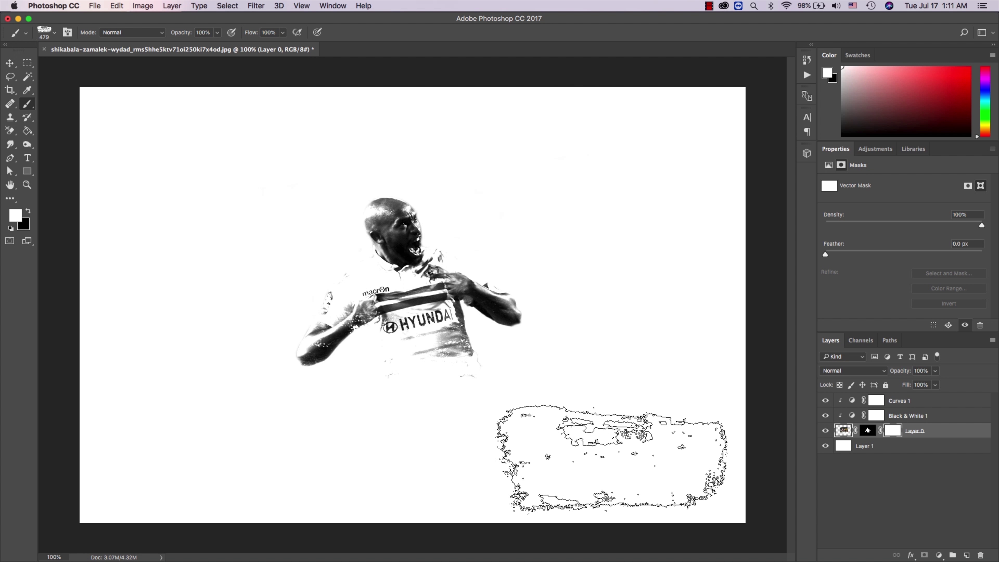
key(super+z)
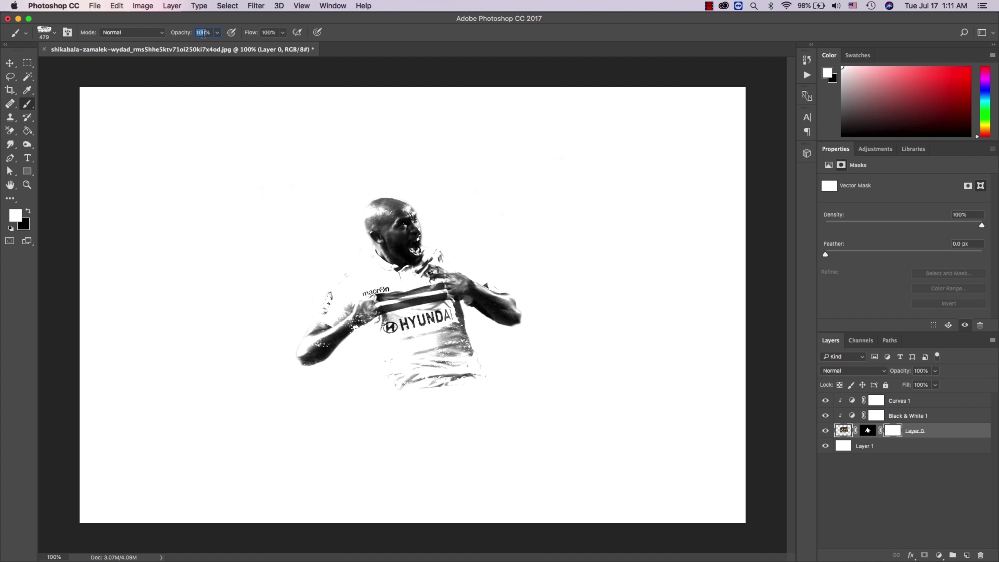
mouse_move(524, 424)
mouse_down()
mouse_move(598, 378)
mouse_move(434, 419)
mouse_up()
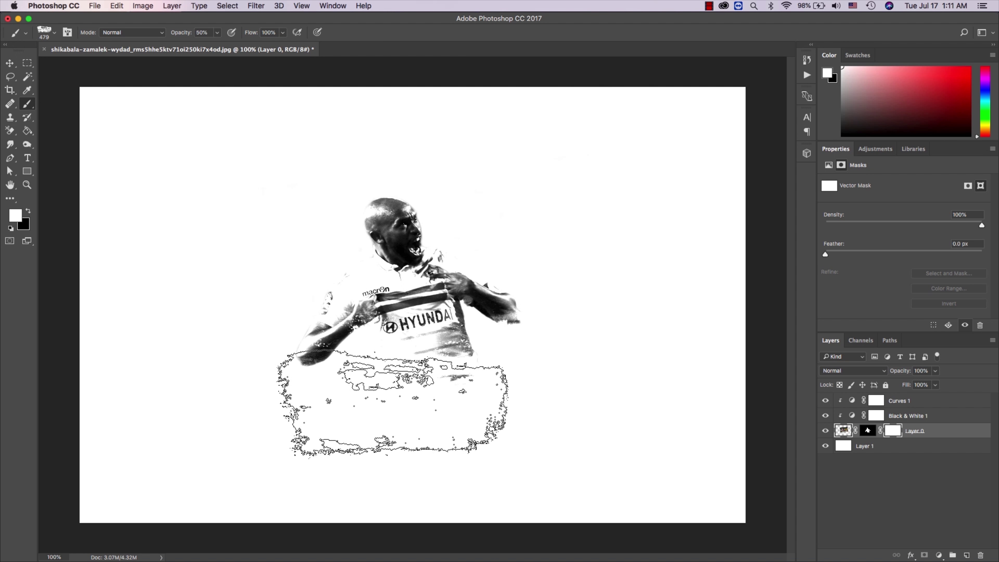
key(super+z)
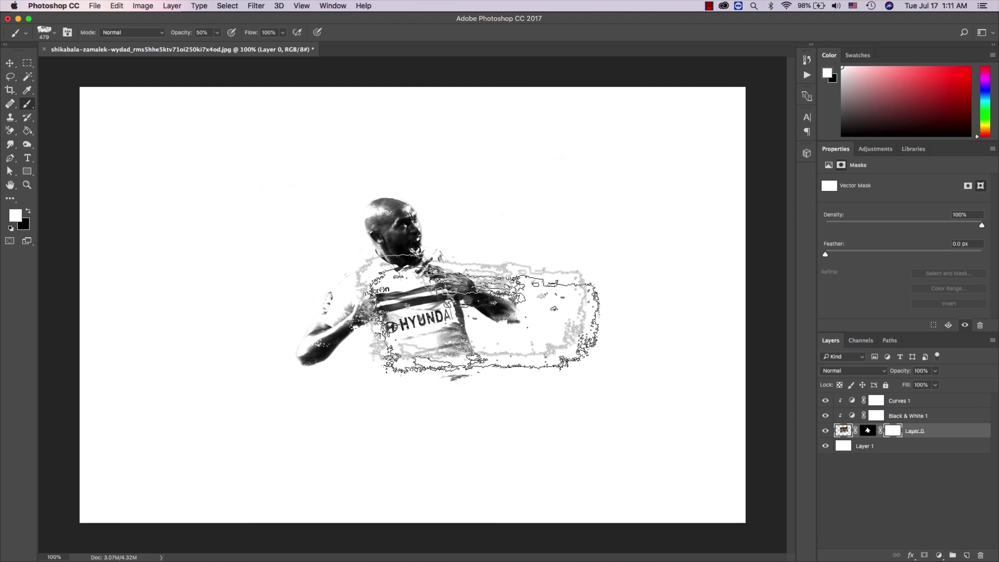
right_click(574, 383)
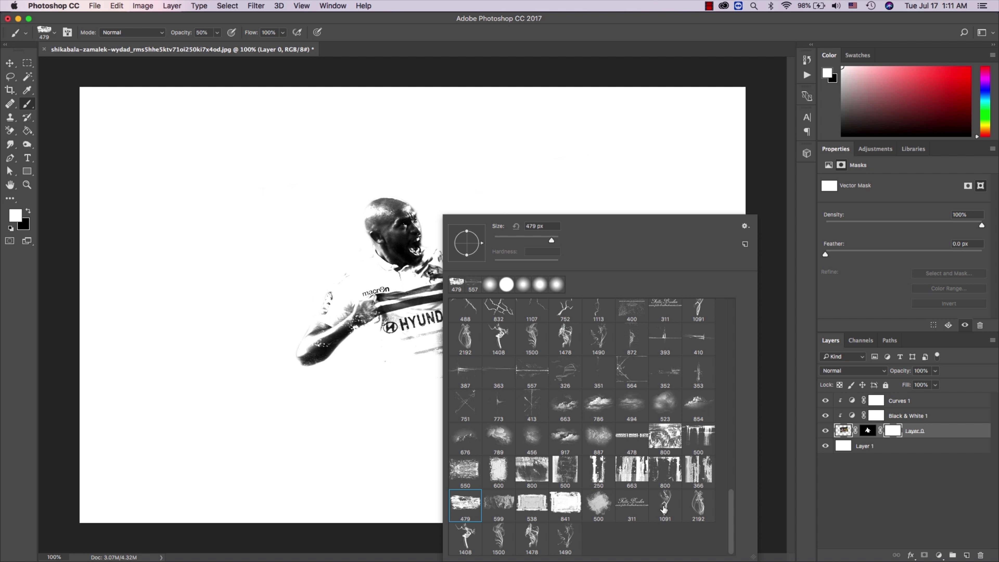
double_click(495, 479)
text(10)
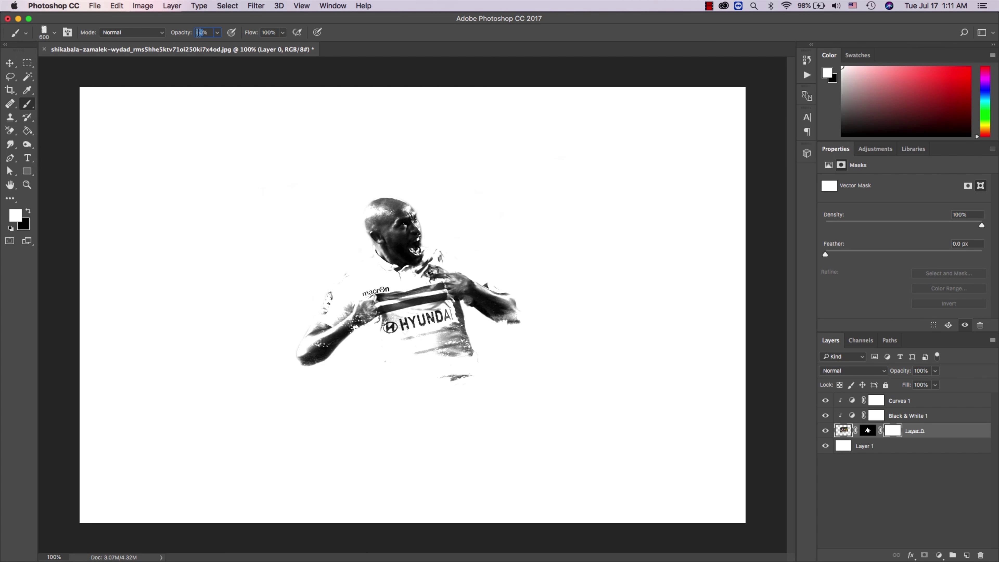
text(20)
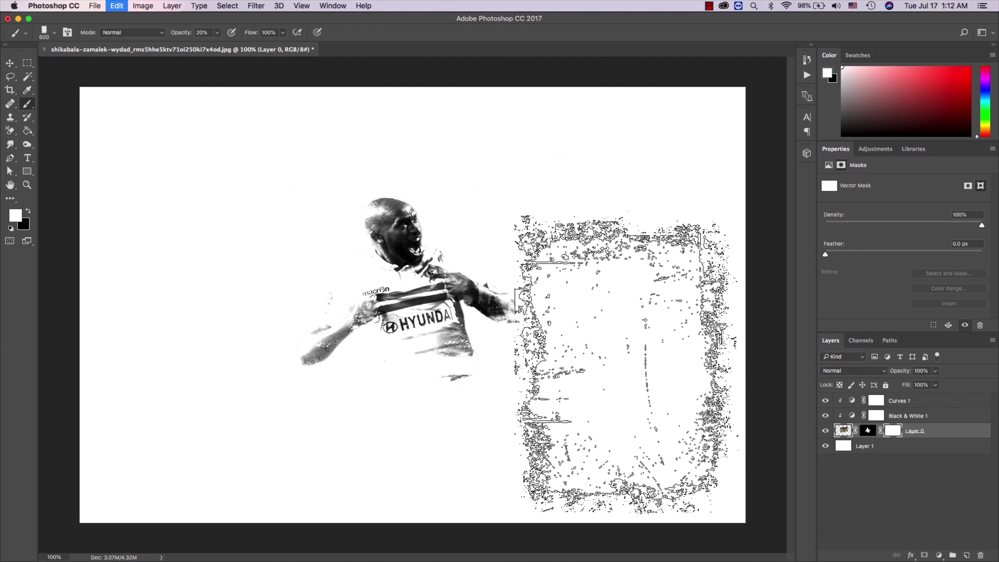
Step: Retune the Curves 1 points, raising the upper point further
click(851, 400)
drag(876, 276, 868, 272)
drag(890, 234, 893, 227)
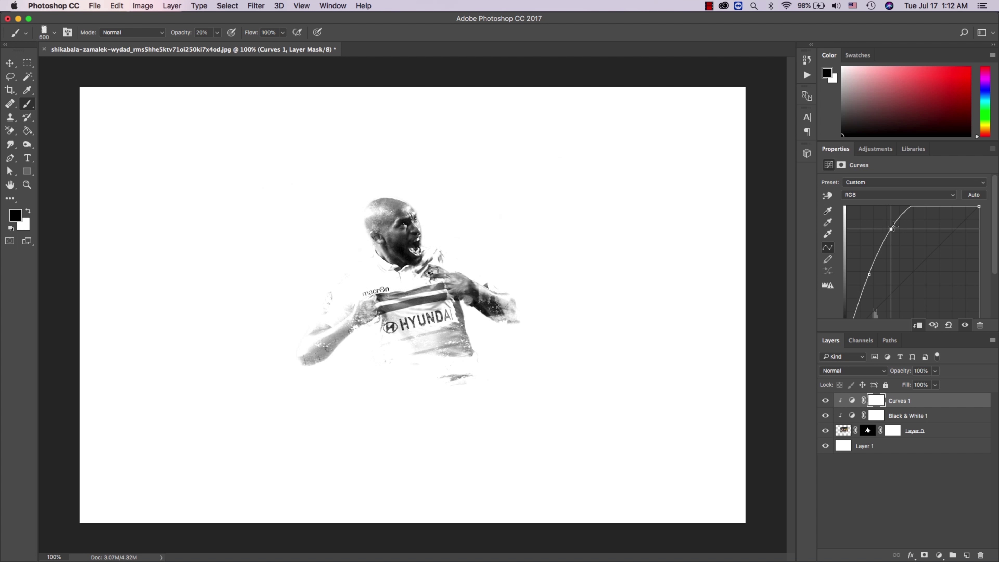
Step: Enlarge the player to 728 px wide, move him up-left, and start a new document
click(913, 433)
key(ctrl+t)
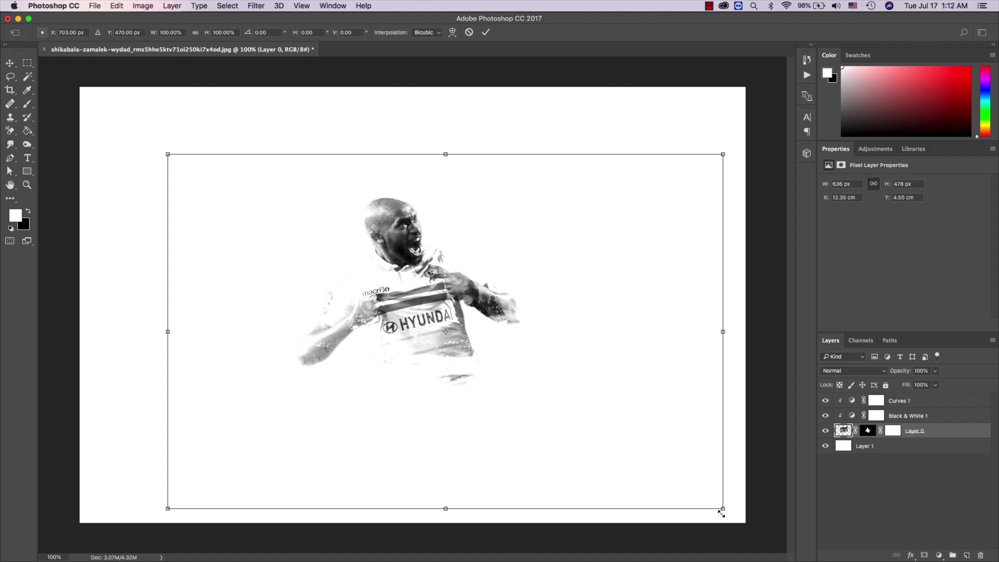
drag(721, 514, 802, 556)
key(Return)
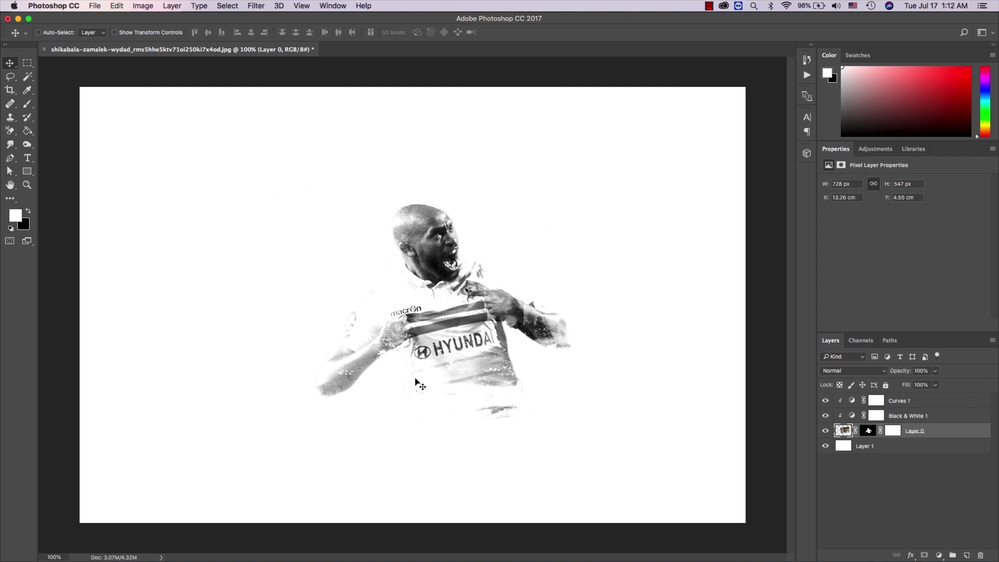
drag(466, 383, 434, 354)
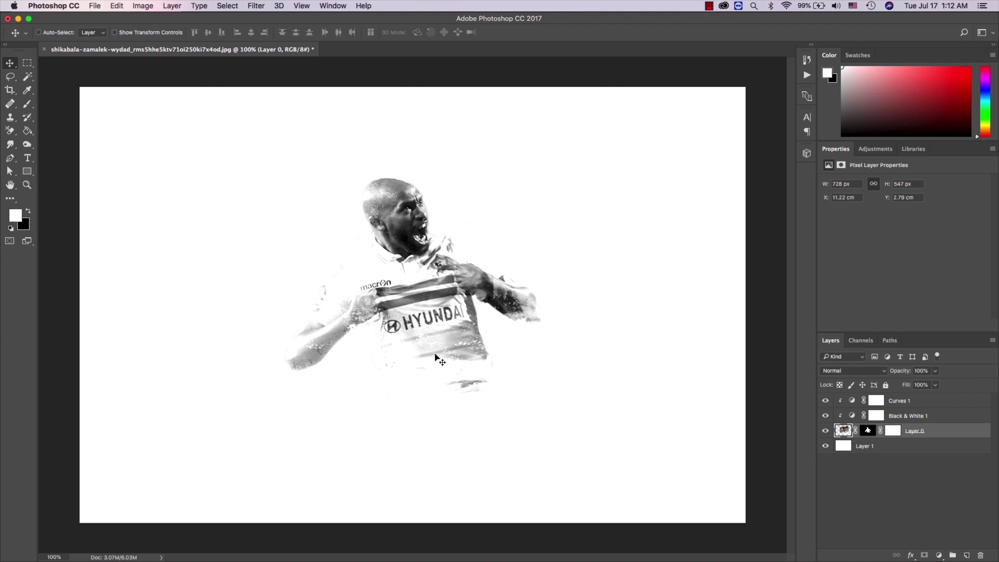
click(102, 6)
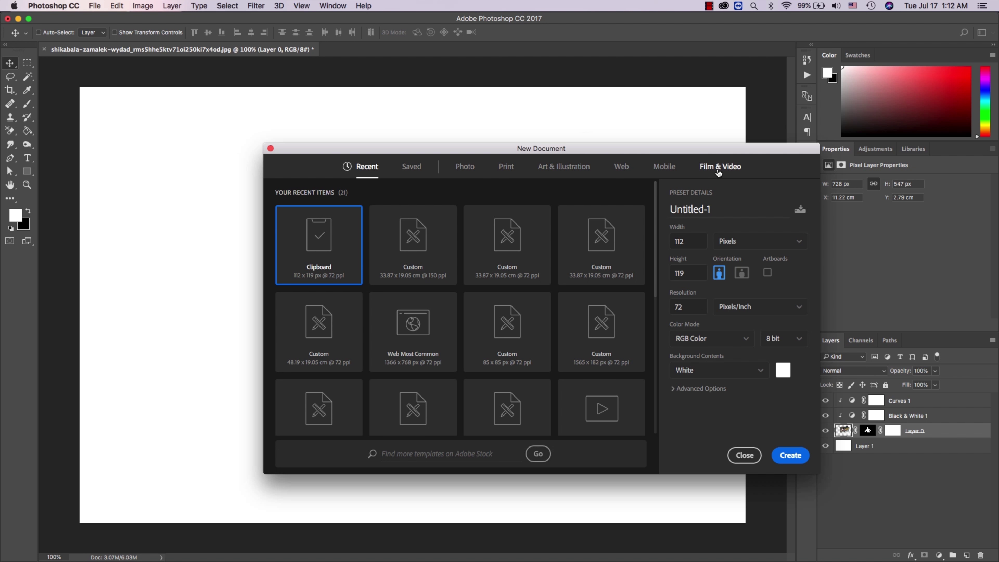
Step: Create a 1920×1080 HDTV 1080p document, then drag all the player's layers toward it
click(719, 172)
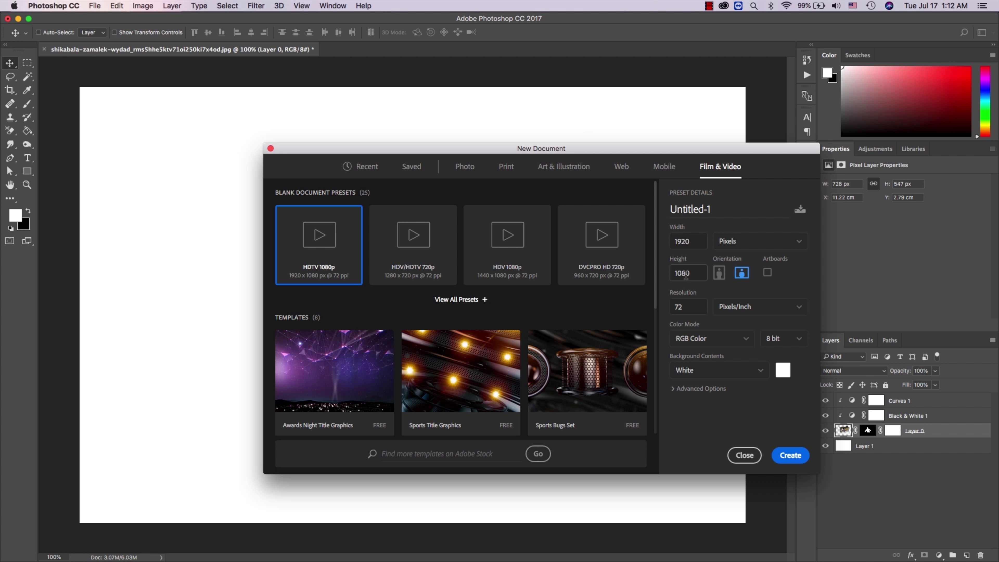
click(783, 453)
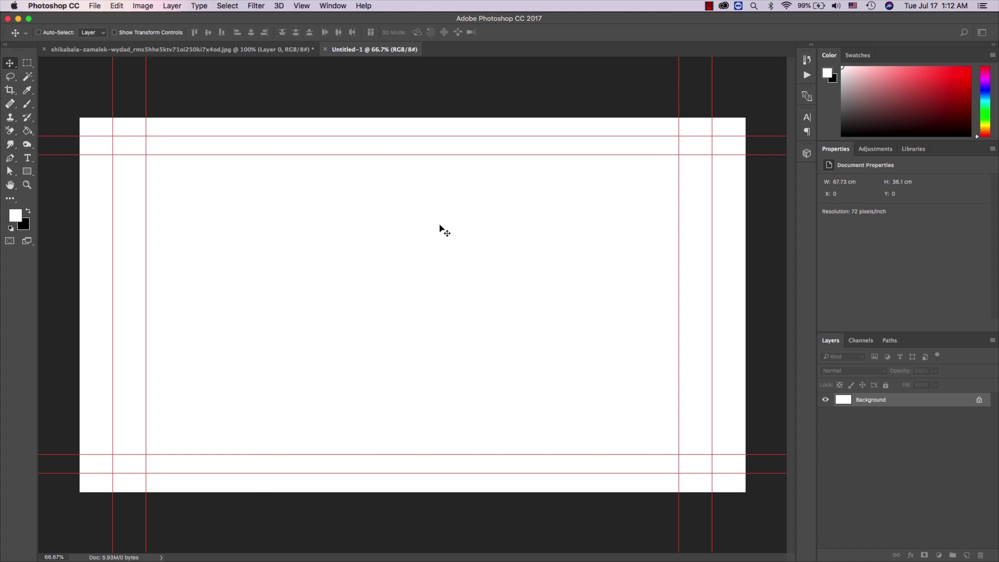
click(138, 50)
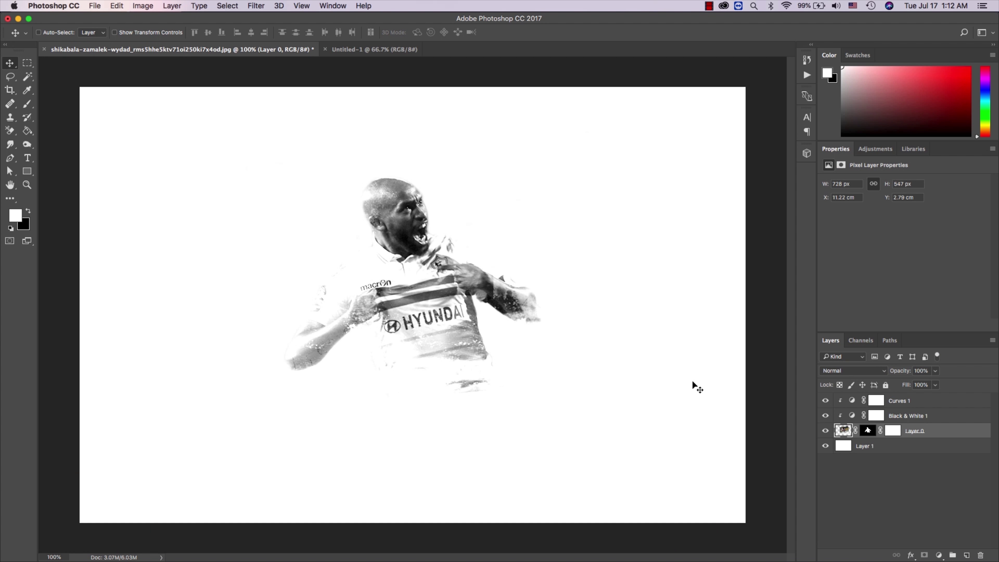
shift+click(891, 402)
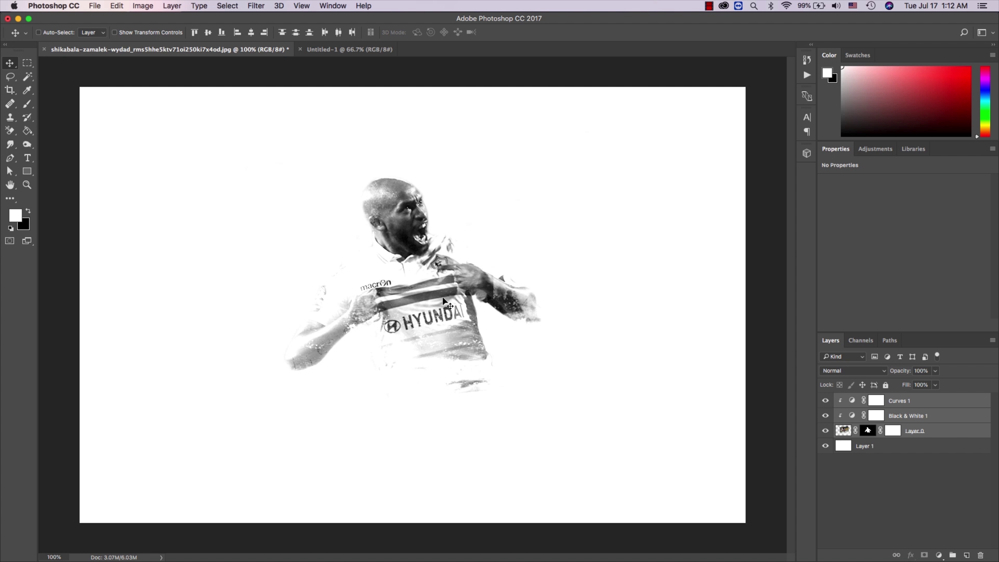
drag(441, 300, 362, 53)
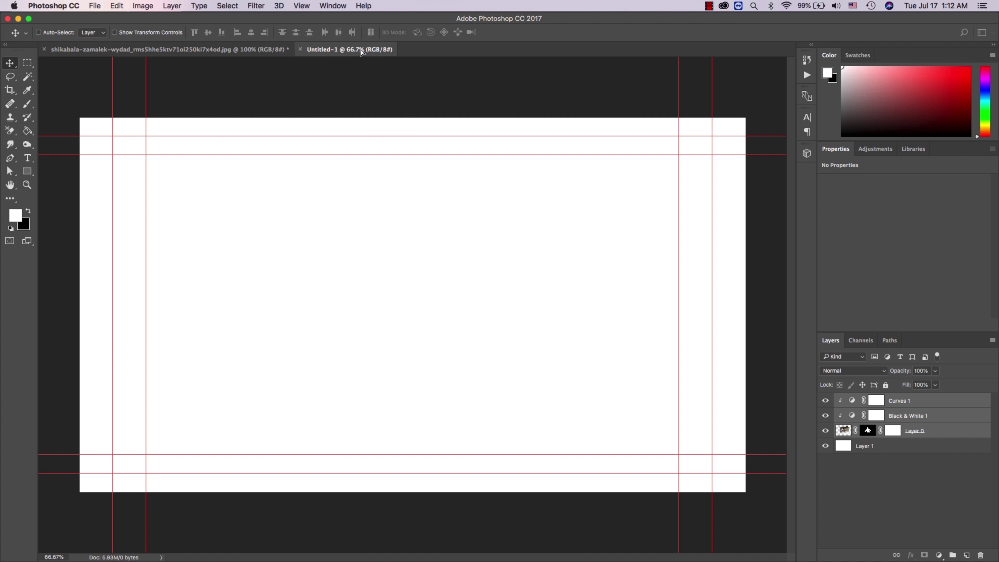
Step: Bring the player image into the poster, enlarge it and move it up
drag(362, 52, 436, 315)
key(ctrl+t)
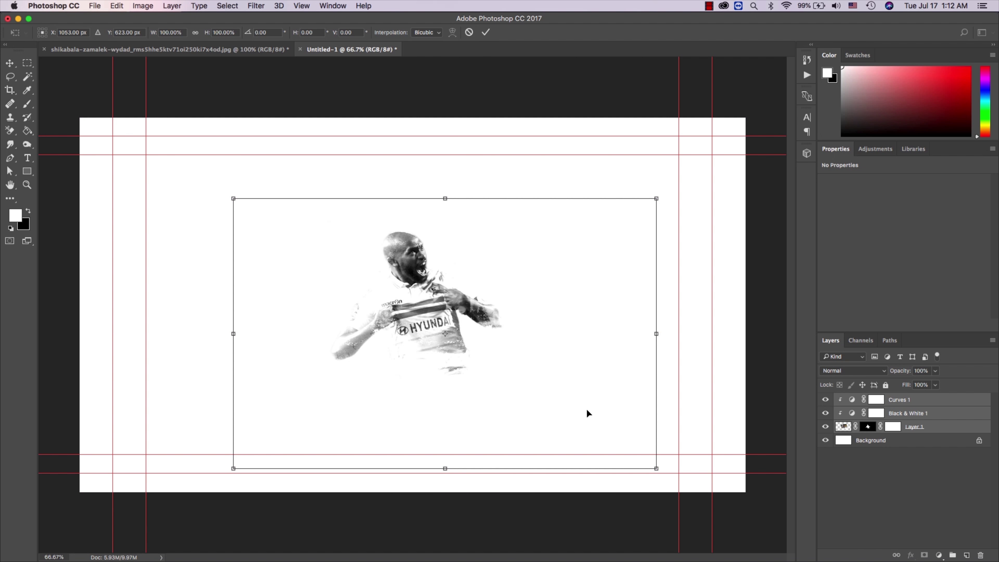
drag(654, 466, 685, 482)
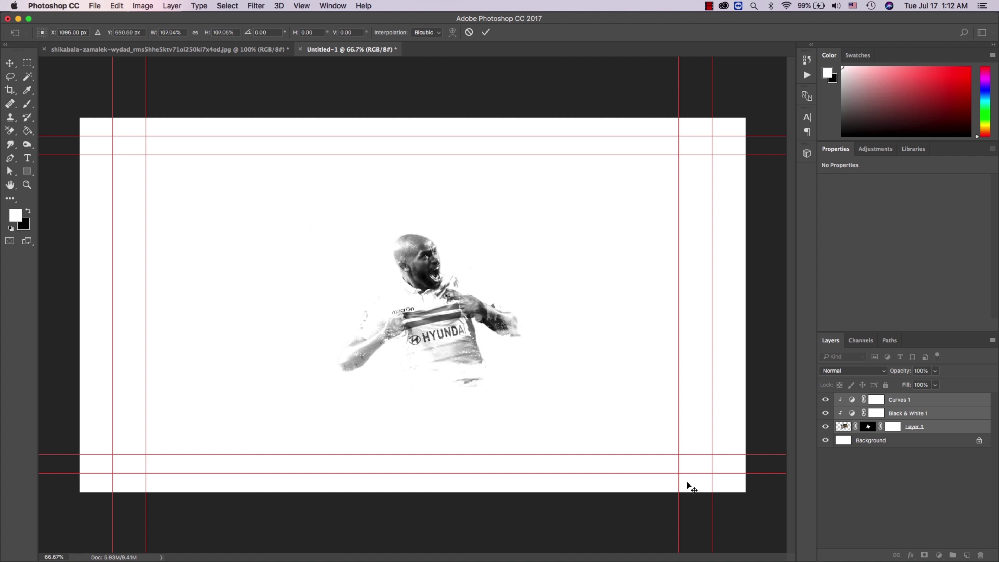
key(Return)
drag(519, 388, 508, 367)
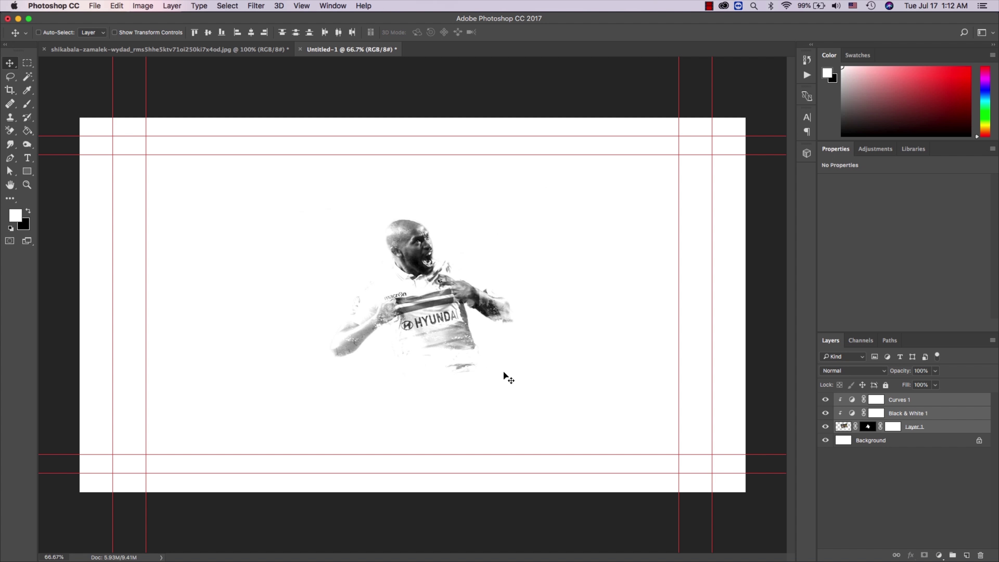
Step: Add a black 'Golden Boy' text layer at a reduced font size
key(t)
key(x)
click(470, 411)
text(asdf)
double_click(385, 346)
drag(199, 33, 2, 38)
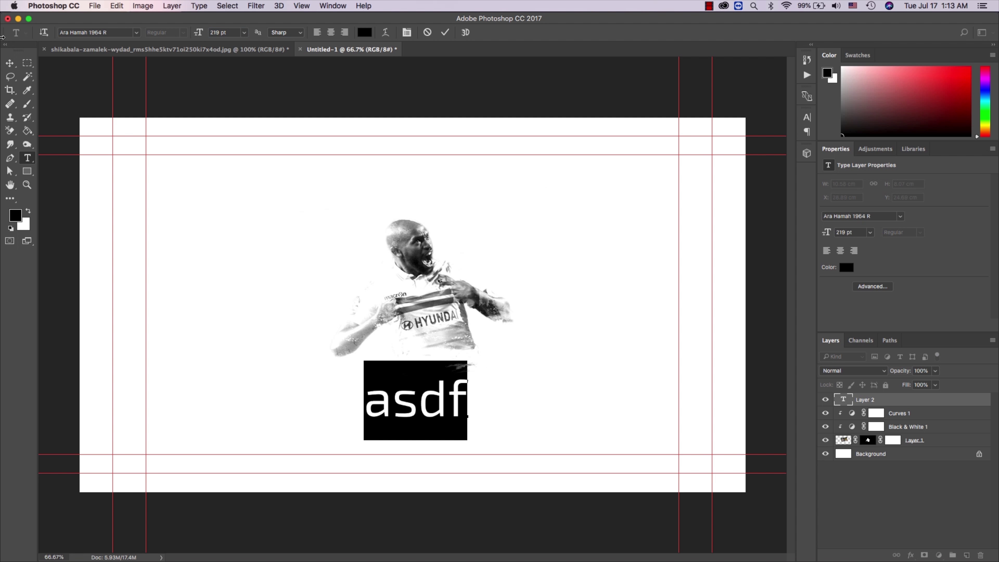
text(Golden)
text( Boy)
key(super+Return)
Step: Split 'Boy' into its own text layer and place it under 'Golden'
double_click(448, 423)
key(super+x)
click(525, 441)
key(super+v)
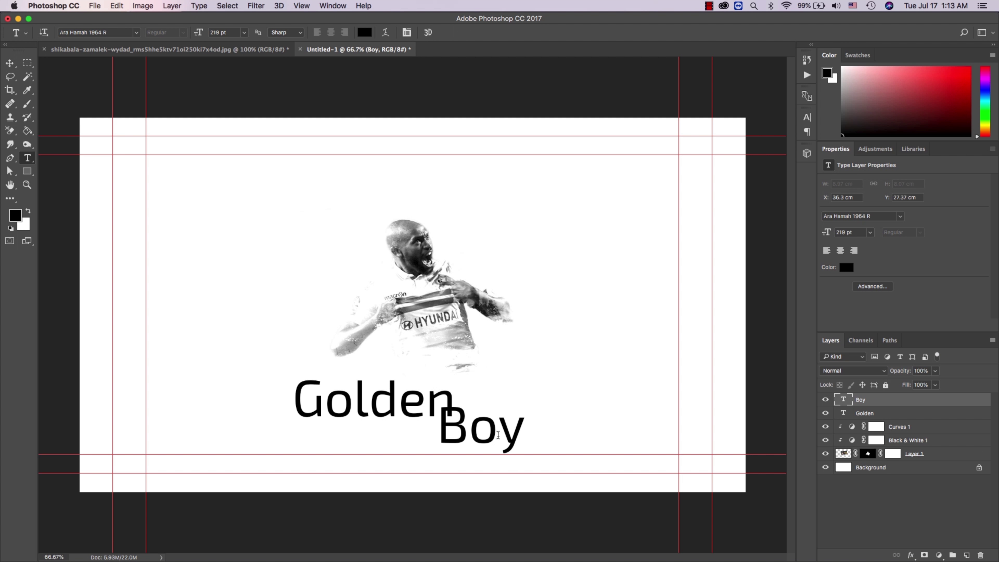
key(v)
drag(498, 434, 455, 443)
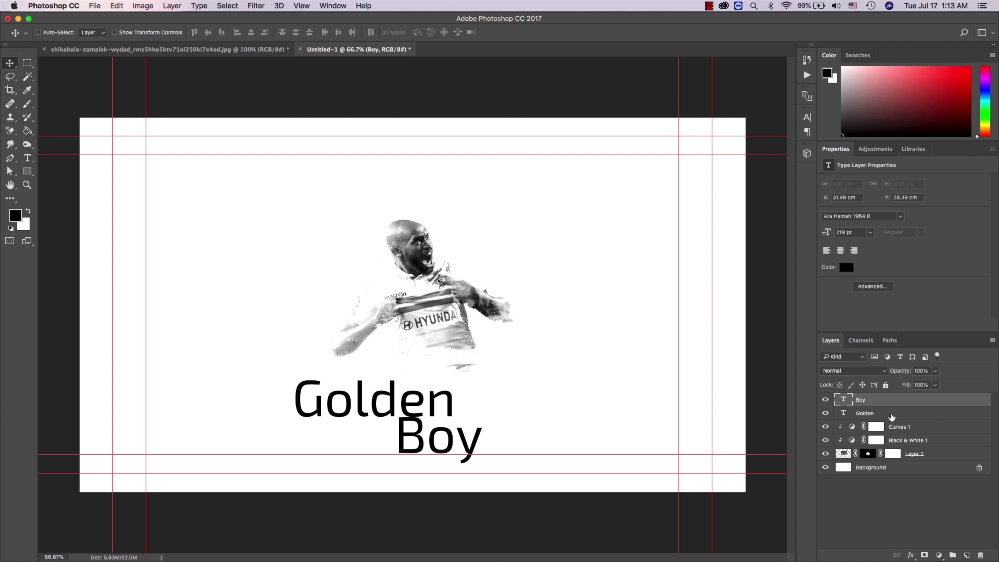
Step: Move the two-line title to the upper right, then select the player and Background layers
shift+click(892, 416)
drag(410, 429, 628, 208)
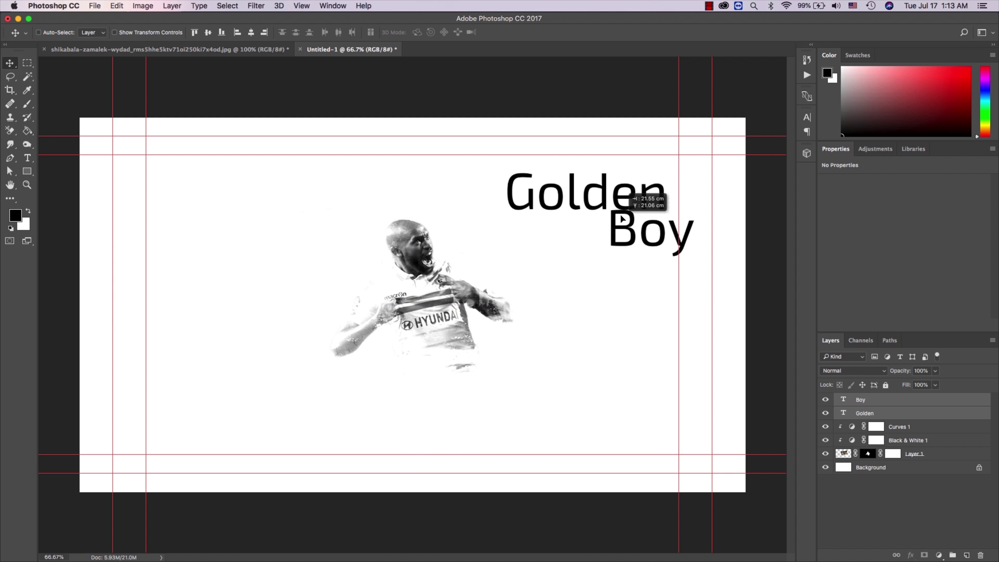
click(919, 427)
click(914, 454)
super+click(913, 467)
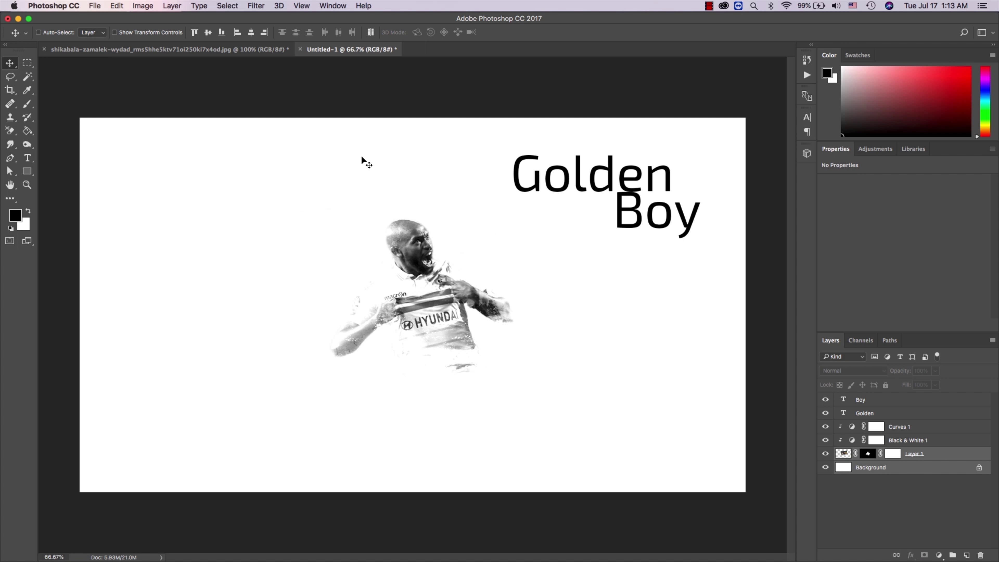
Step: Centre the player horizontally on the poster, then nudge it right to X 20.6 cm
click(249, 35)
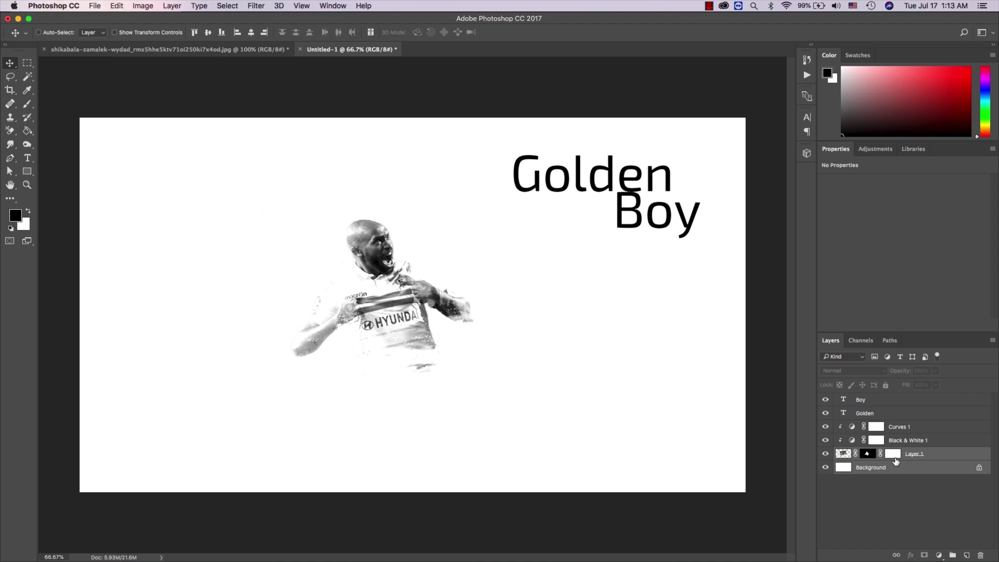
drag(434, 362, 456, 360)
click(578, 194)
click(903, 456)
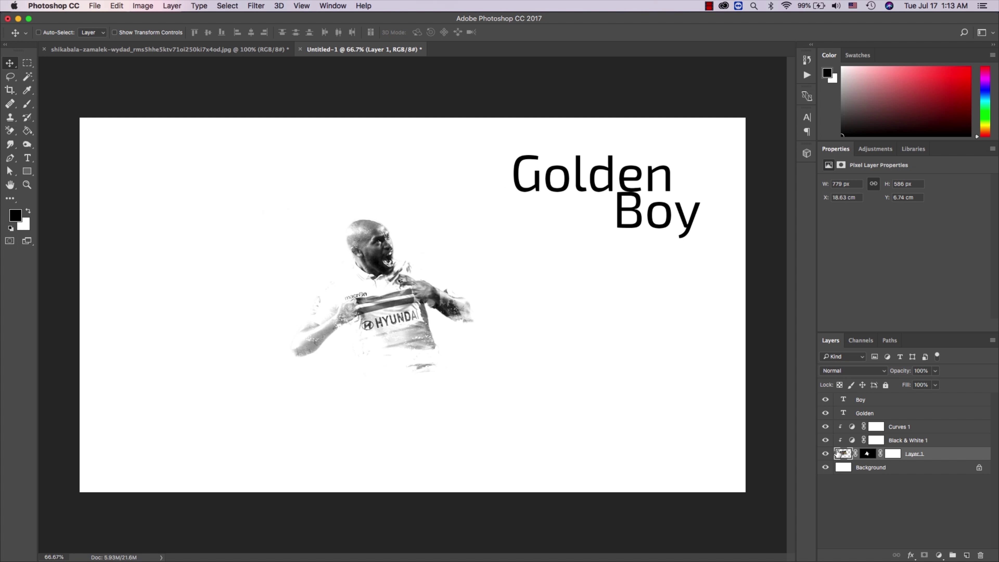
drag(432, 303, 444, 309)
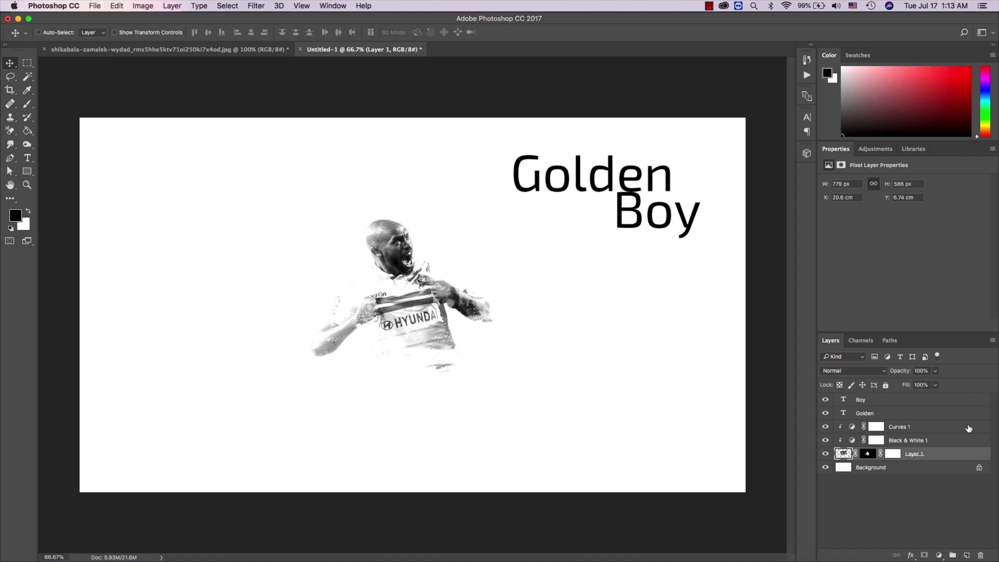
click(911, 417)
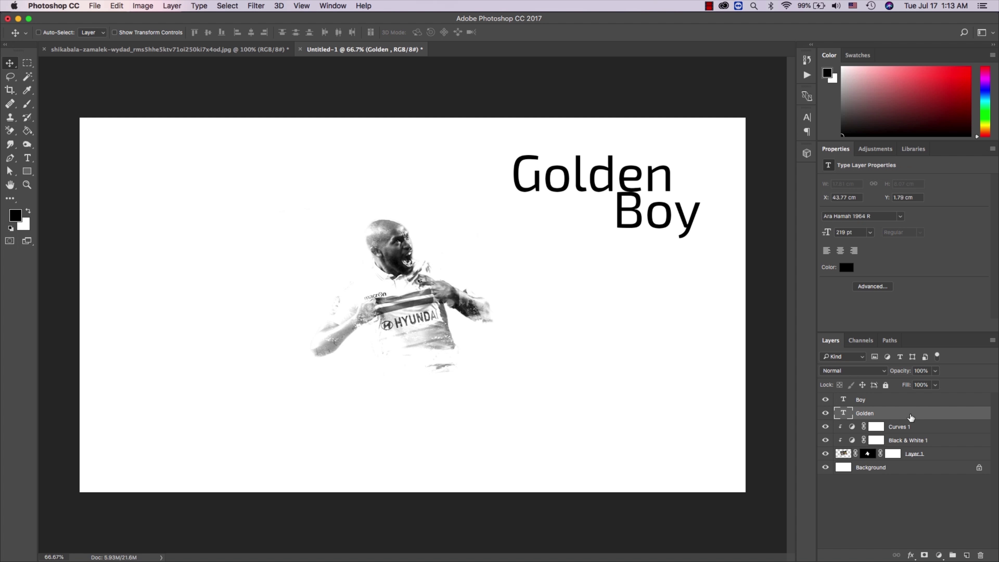
click(909, 457)
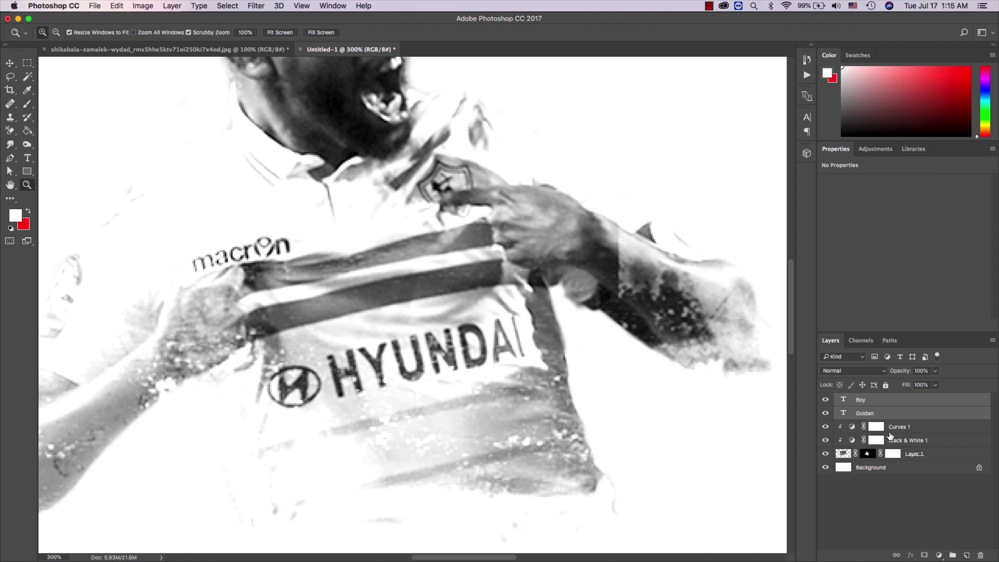
click(850, 427)
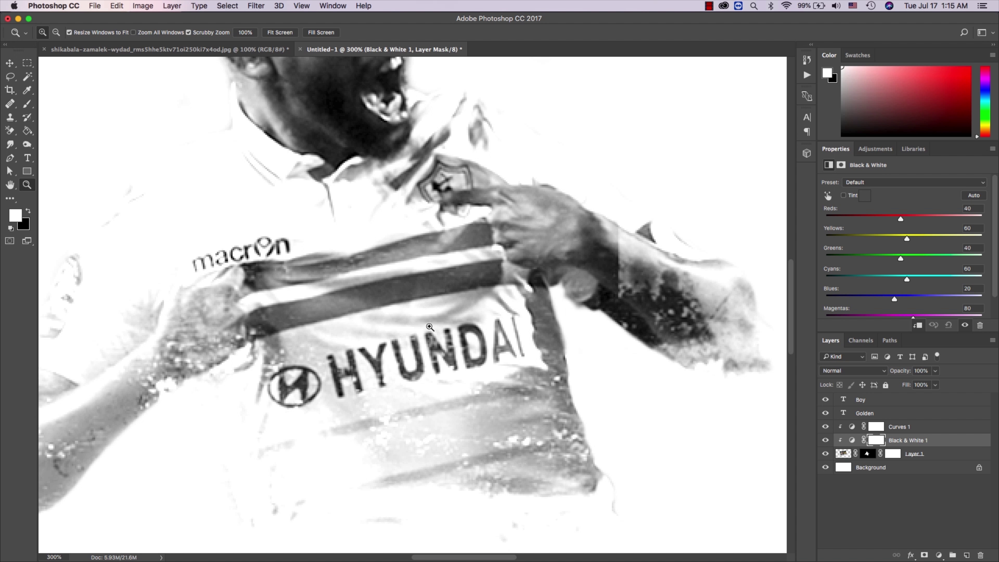
Step: On the Black & White 1 mask, paint black at 100% opacity to reveal red on the lower shirt stripe
click(375, 300)
click(877, 440)
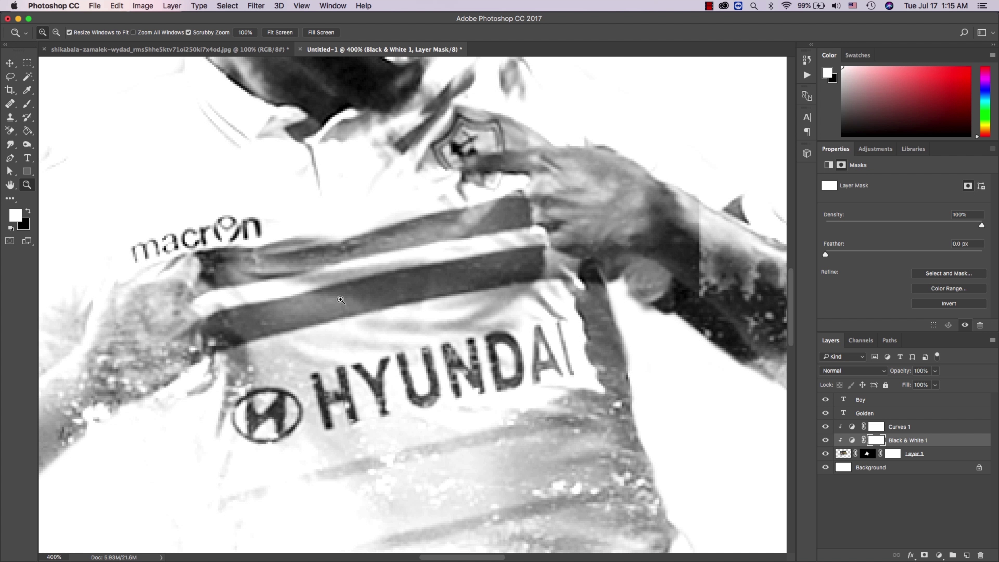
click(28, 105)
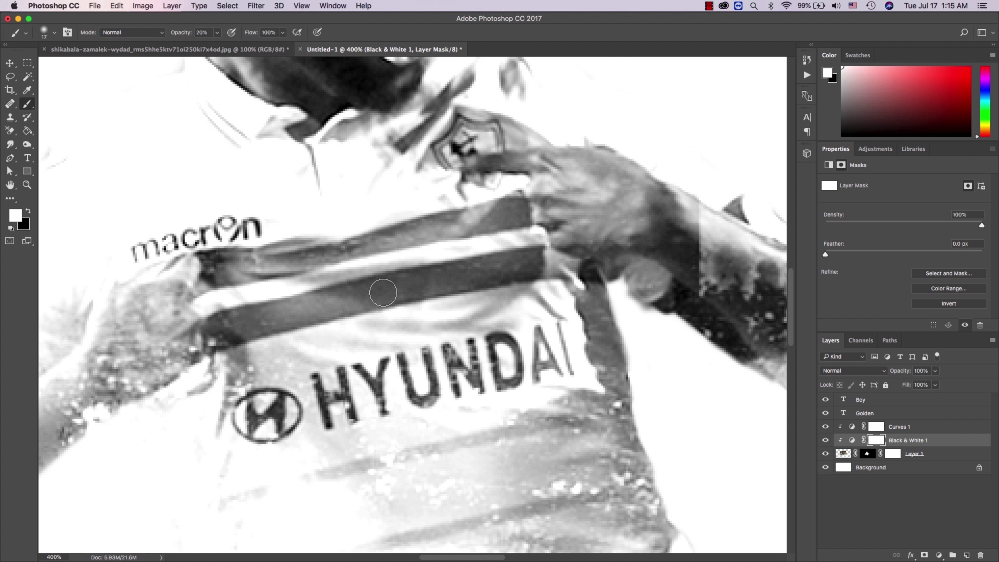
key(x)
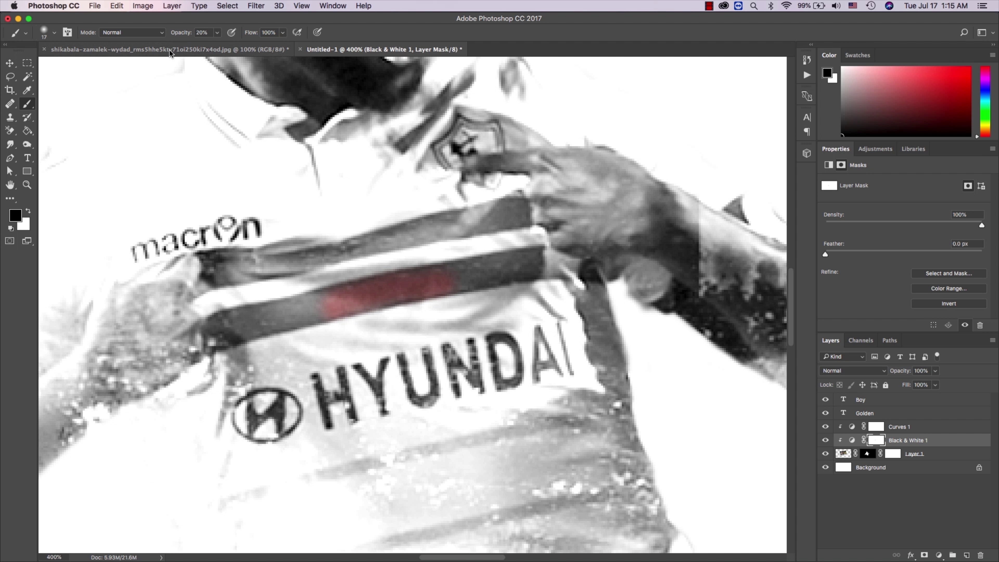
drag(178, 36, 185, 37)
mouse_move(528, 266)
mouse_down()
mouse_move(222, 326)
mouse_move(532, 256)
mouse_up()
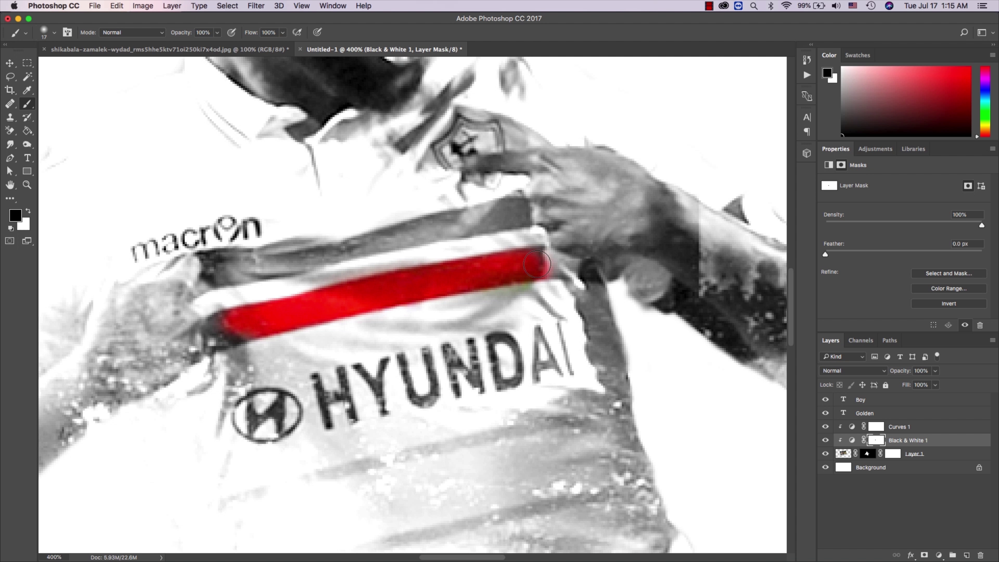
Step: Extend the red to both the right and left ends of the lower stripe
key(z)
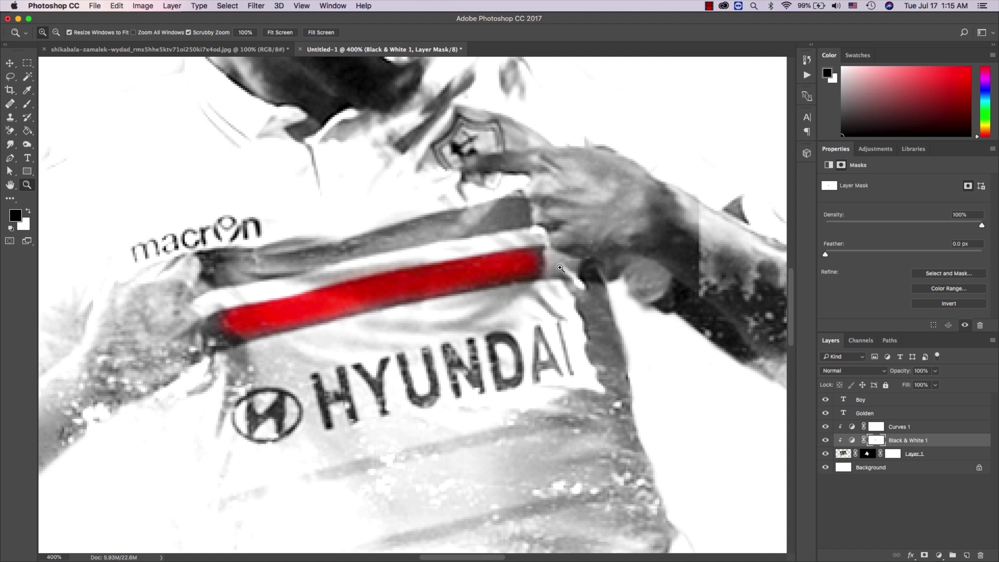
click(556, 265)
key(b)
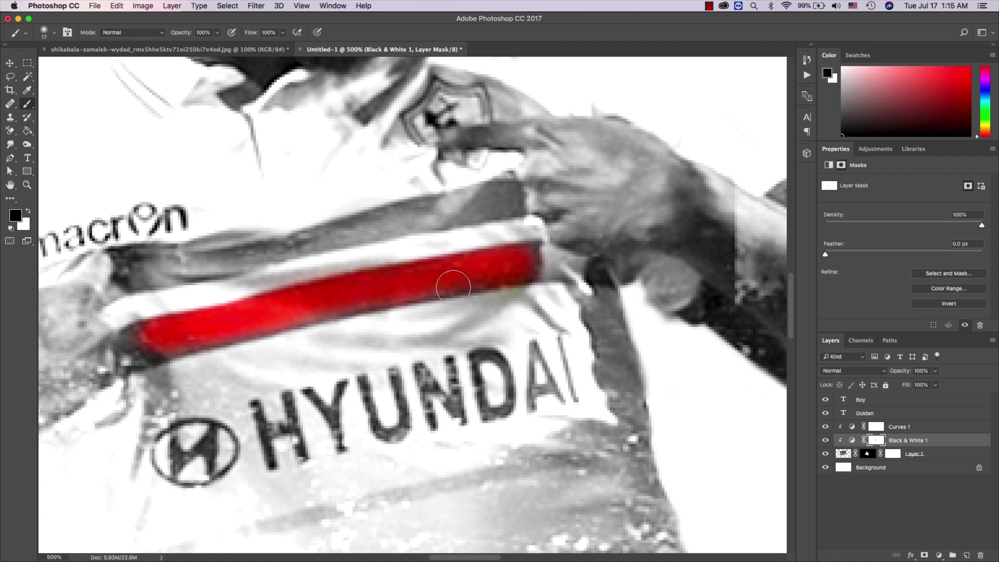
right_click(197, 335)
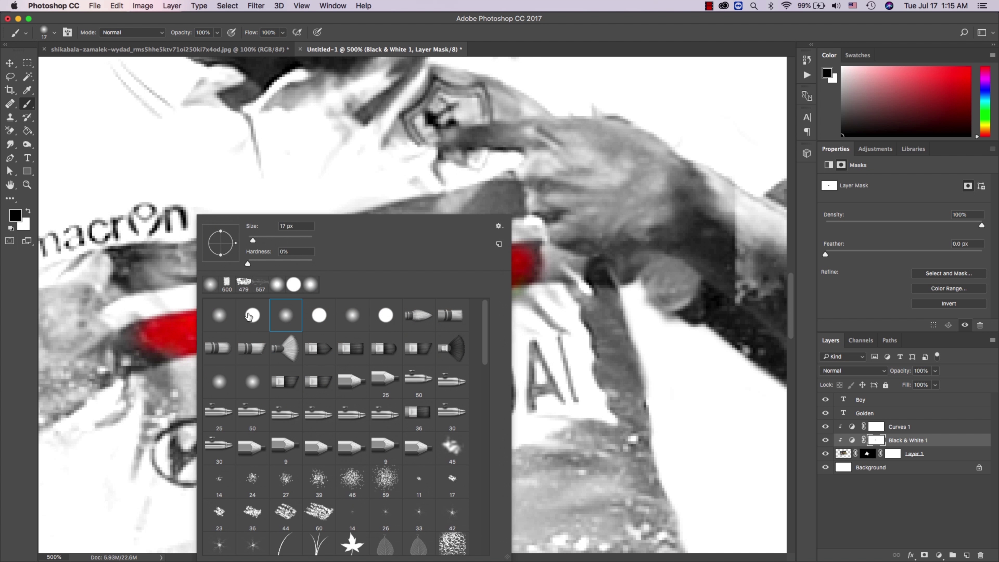
key(Escape)
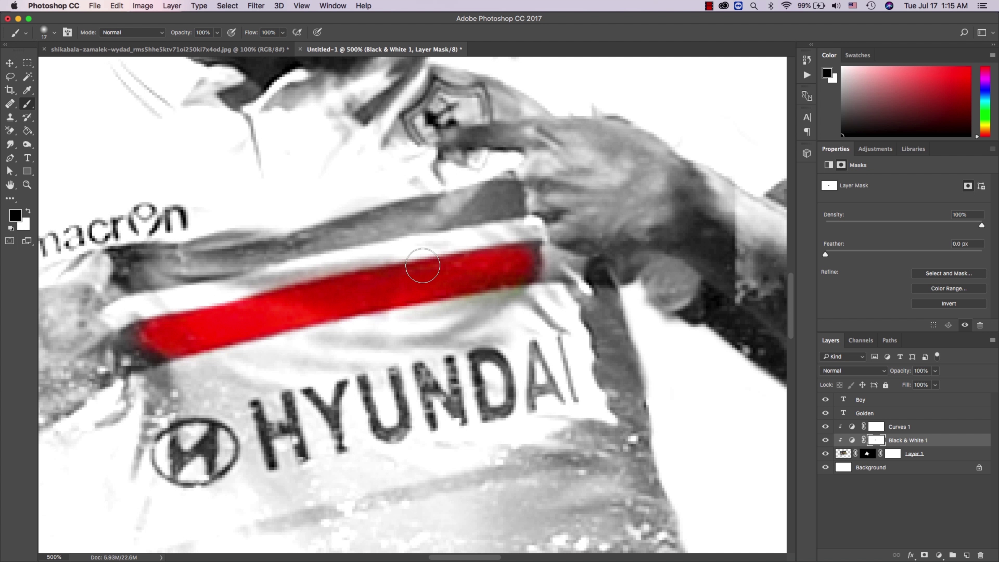
mouse_move(516, 274)
mouse_down()
mouse_move(519, 250)
mouse_move(513, 287)
mouse_move(522, 241)
mouse_up()
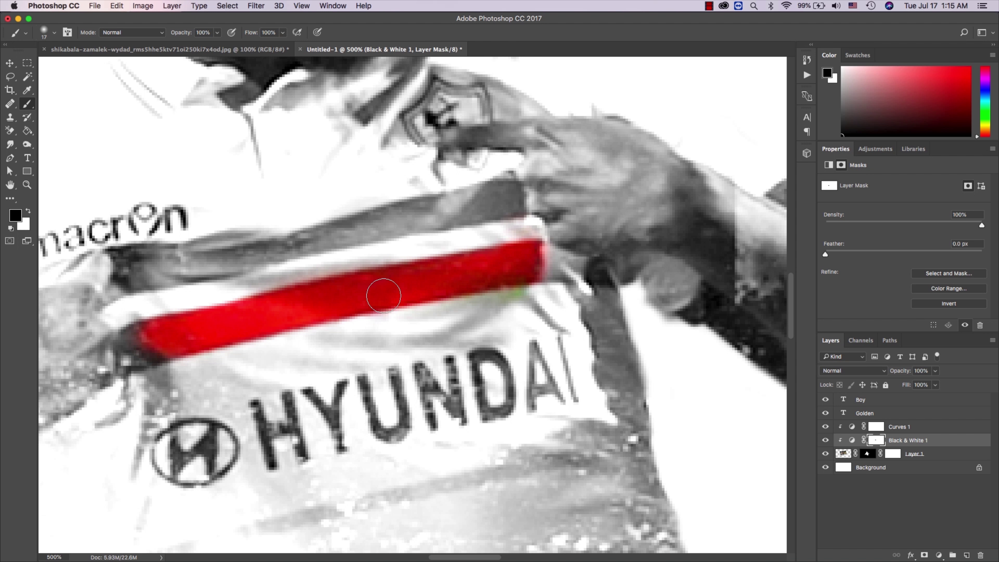
scroll(290, 310, left, 3)
mouse_move(215, 331)
mouse_down()
mouse_move(185, 331)
mouse_move(188, 346)
mouse_move(210, 354)
mouse_up()
Step: Reveal red along the upper shirt stripe, including its left end
mouse_move(249, 268)
mouse_down()
mouse_move(488, 208)
mouse_move(519, 214)
mouse_move(547, 205)
mouse_move(551, 185)
mouse_move(482, 202)
mouse_up()
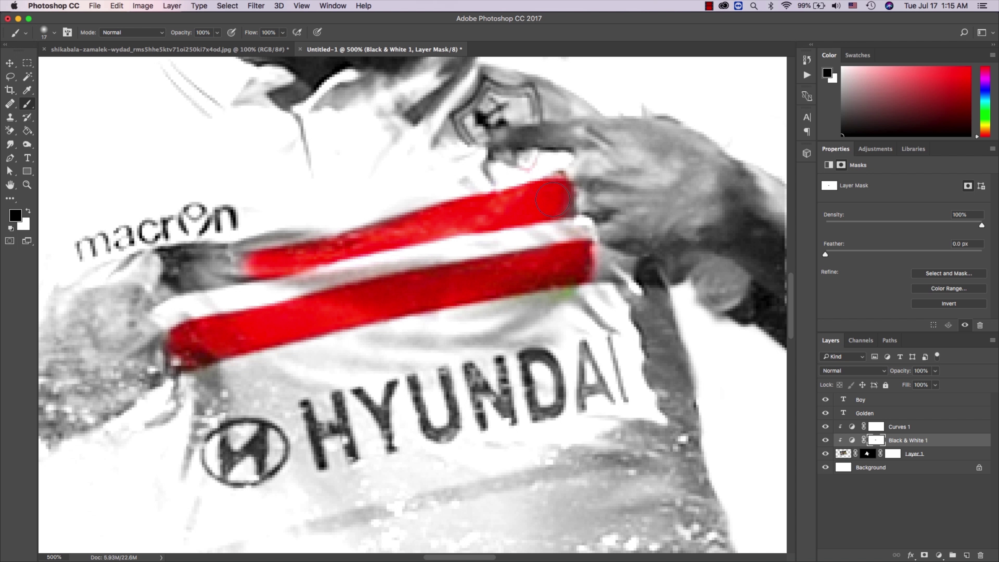
scroll(406, 224, left, 3)
scroll(393, 227, left, 2)
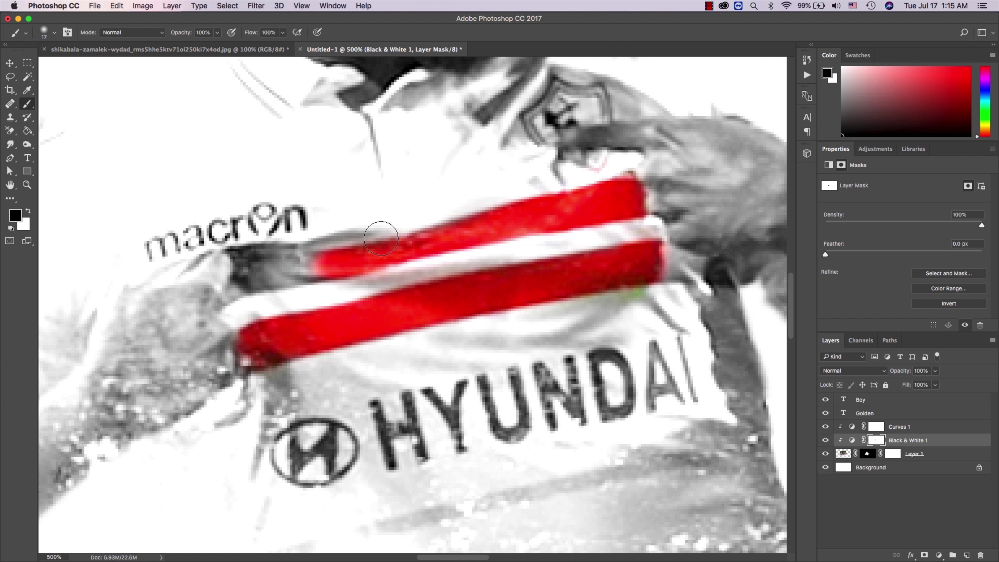
mouse_move(318, 238)
mouse_down()
mouse_move(292, 279)
mouse_move(248, 276)
mouse_move(276, 242)
mouse_move(329, 246)
mouse_up()
key(z)
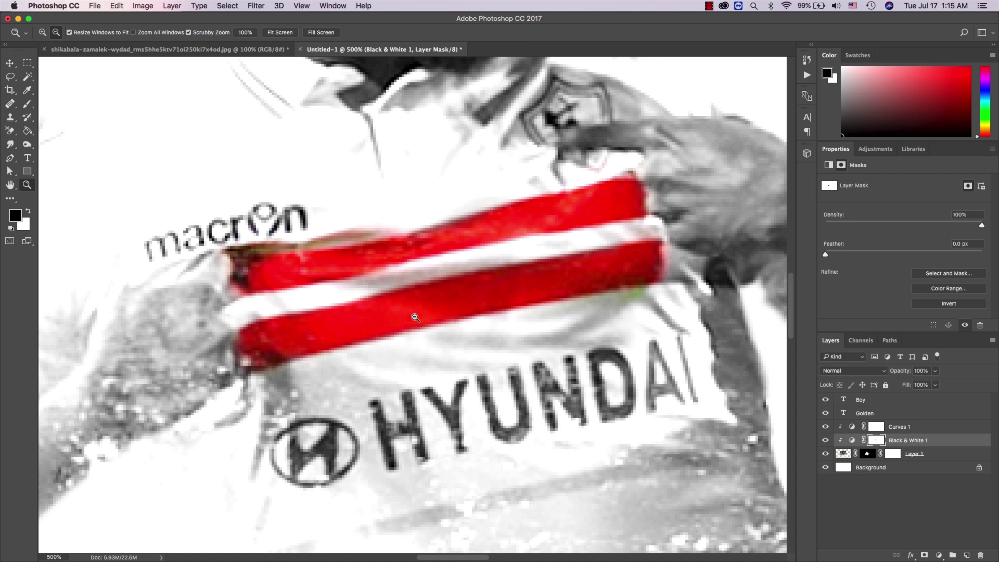
alt+click(415, 317)
alt+click(414, 315)
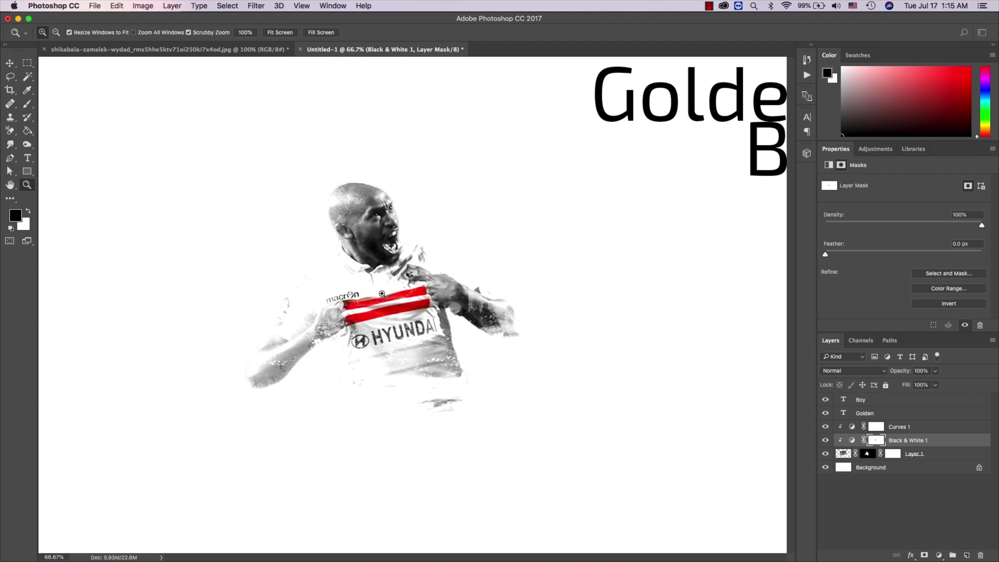
Step: Paint white on the mask to remove stray red along the stripe's top edge and near the macron logo
drag(414, 315, 293, 315)
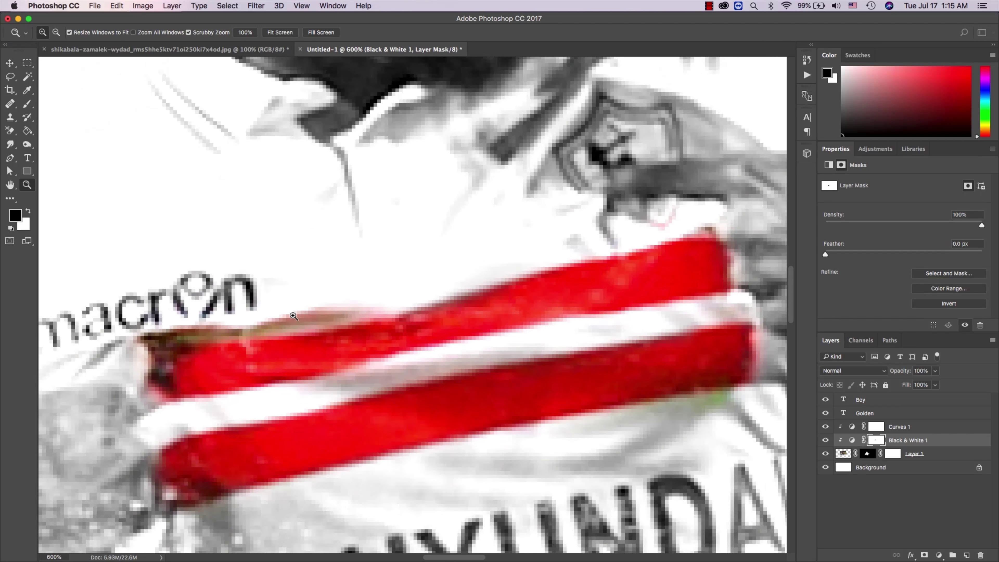
click(293, 316)
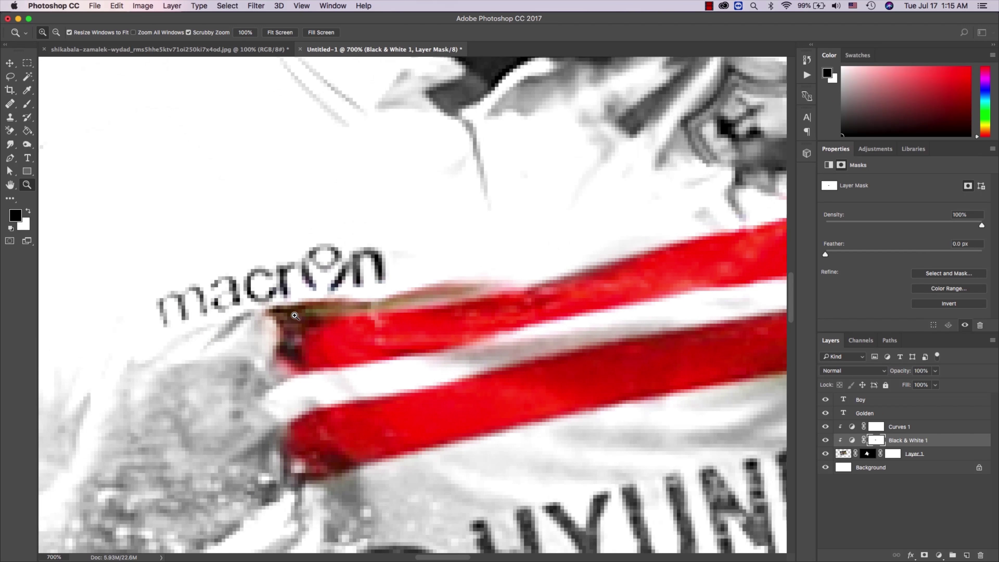
key(b)
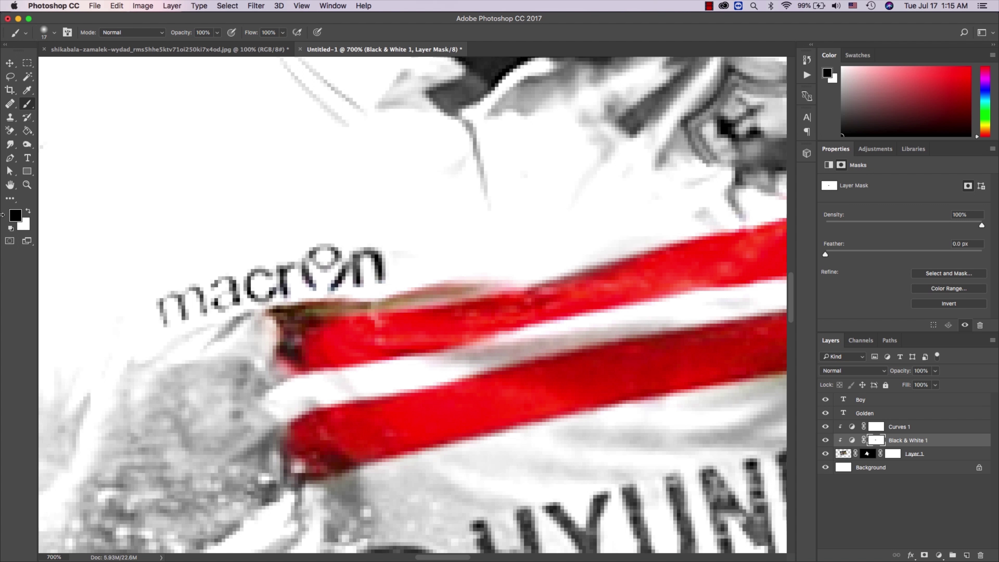
click(27, 211)
mouse_move(412, 279)
mouse_down()
mouse_move(468, 268)
mouse_move(390, 283)
mouse_move(373, 273)
mouse_up()
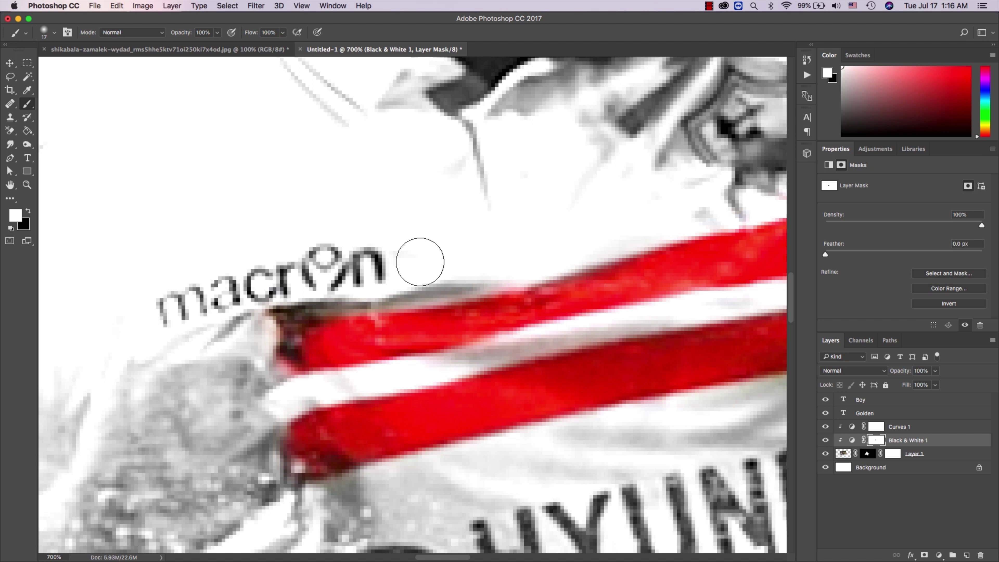
right_click(248, 340)
key(Escape)
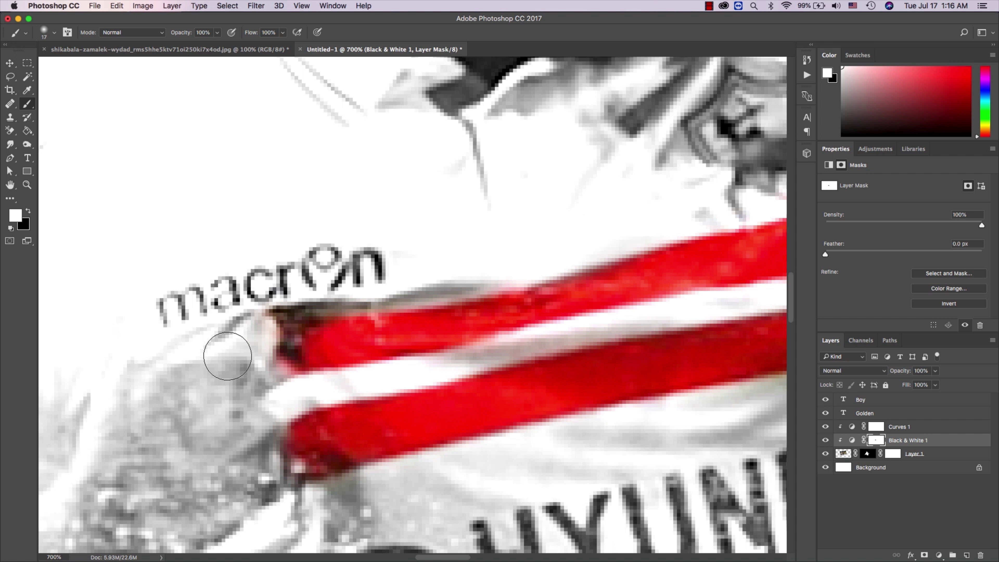
drag(267, 326, 261, 374)
Step: Paint black to restore red at the stripe's right end up to the player's hand
scroll(374, 387, right, 5)
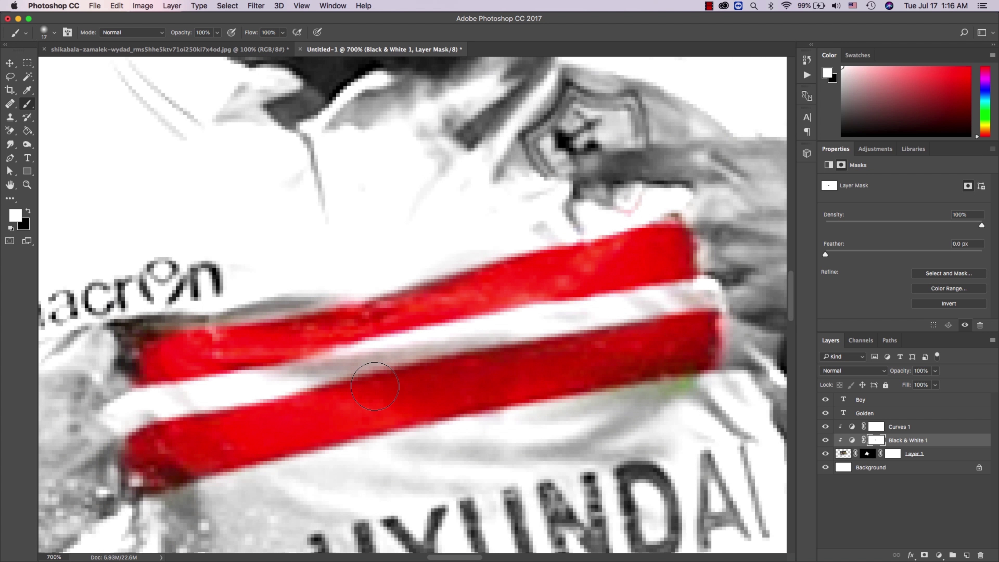
scroll(374, 386, right, 2)
scroll(681, 410, right, 5)
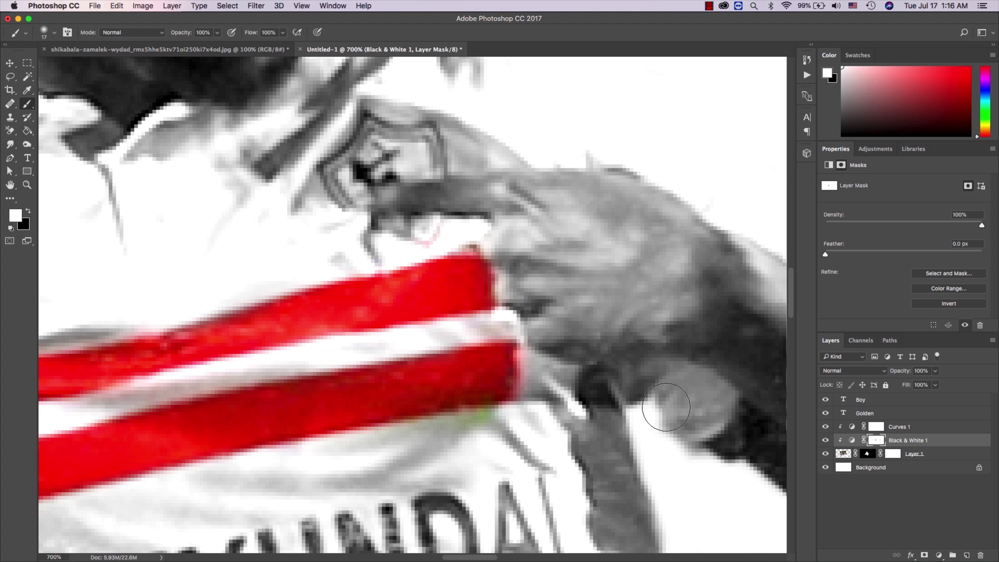
click(28, 211)
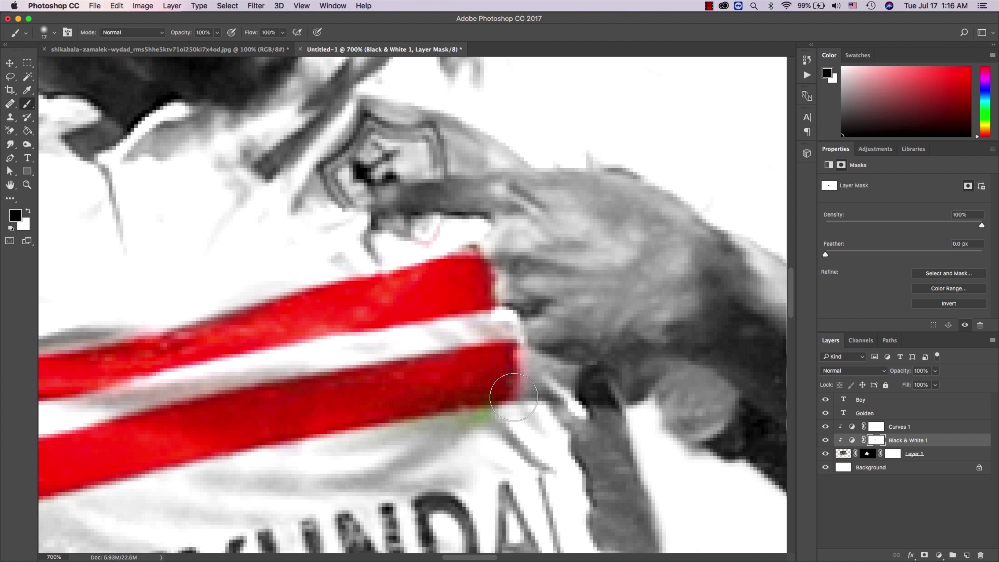
mouse_move(508, 374)
mouse_down()
mouse_move(531, 384)
mouse_move(453, 382)
mouse_up()
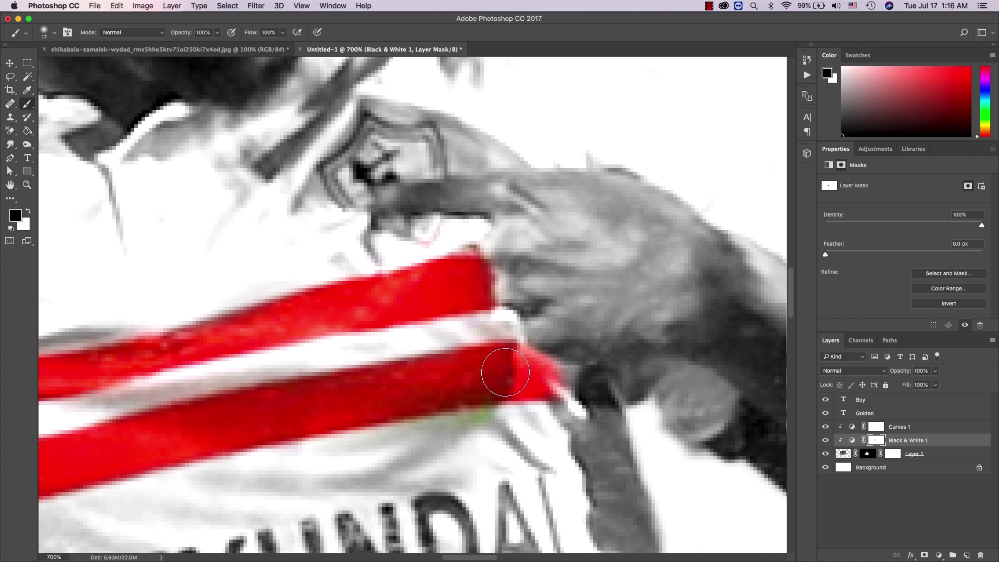
key(z)
alt+click(450, 382)
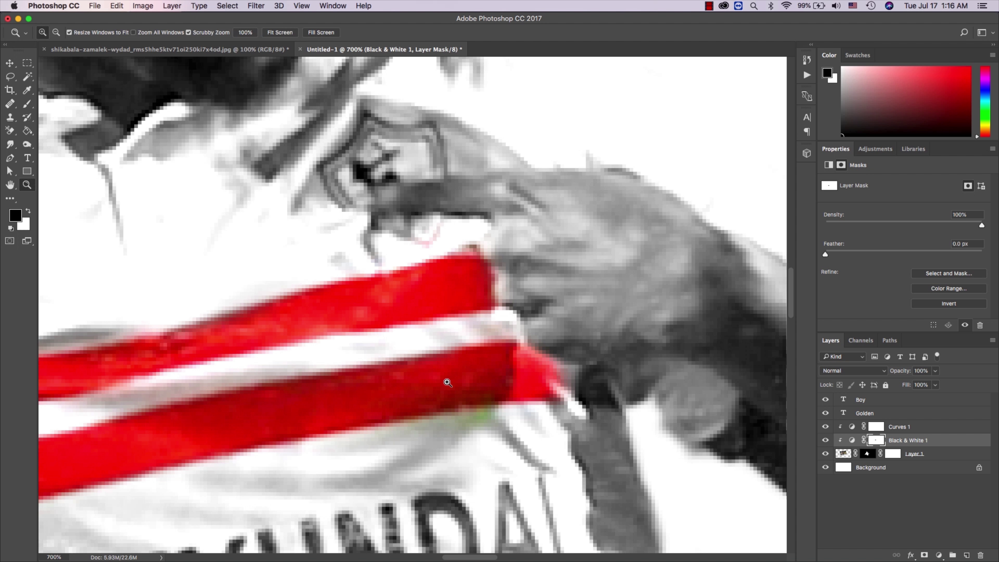
alt+click(448, 382)
alt+click(447, 382)
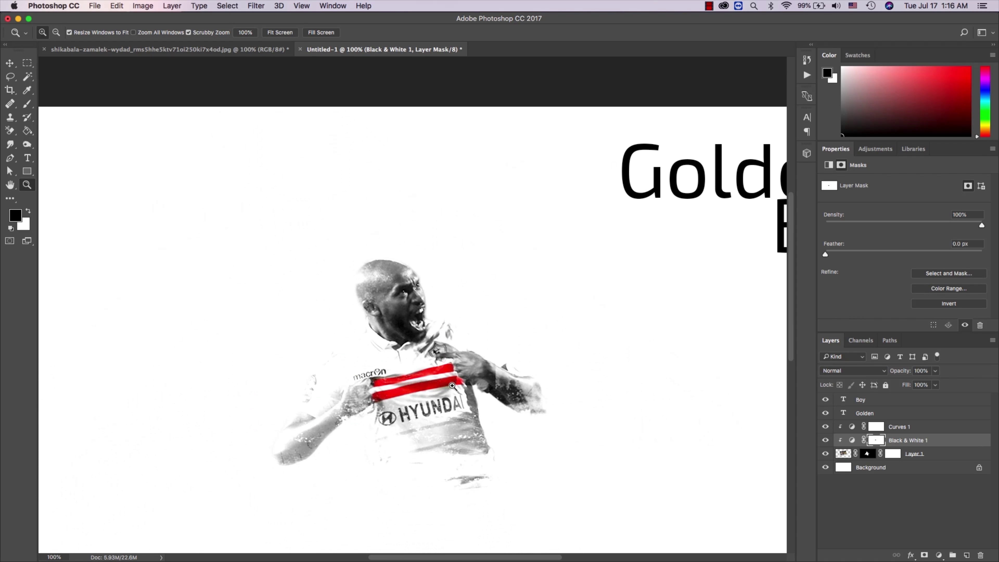
click(464, 394)
alt+click(463, 395)
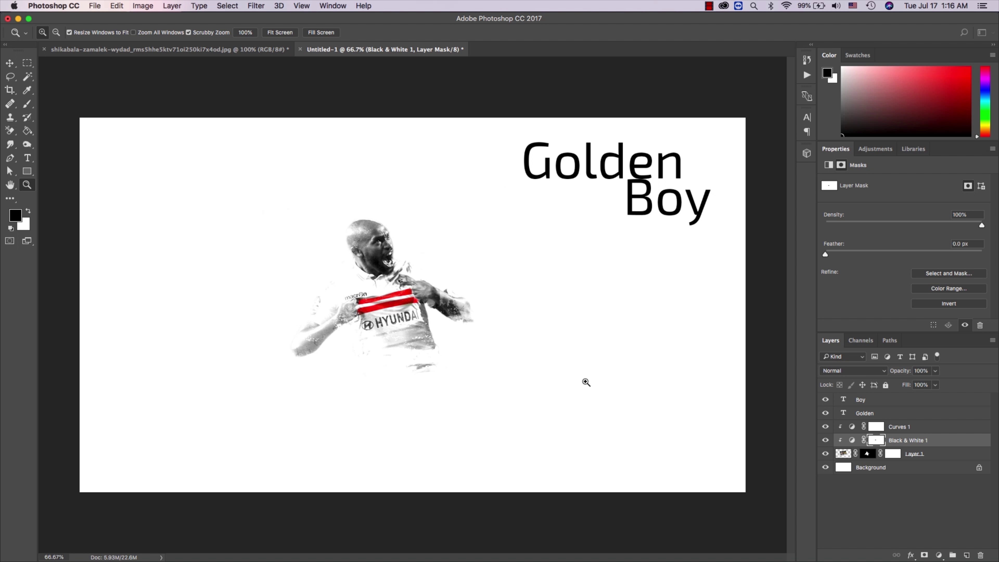
click(867, 414)
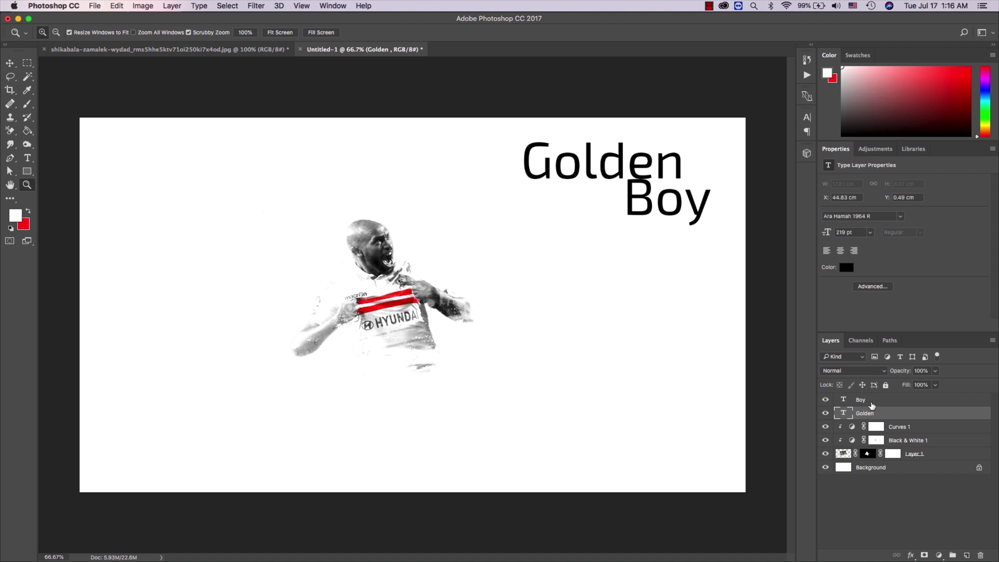
click(901, 430)
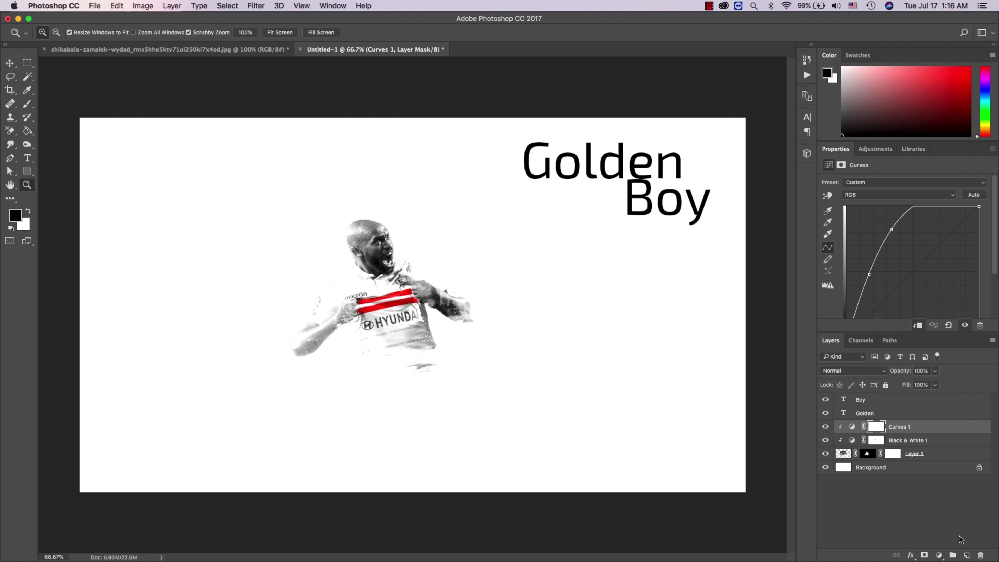
click(967, 555)
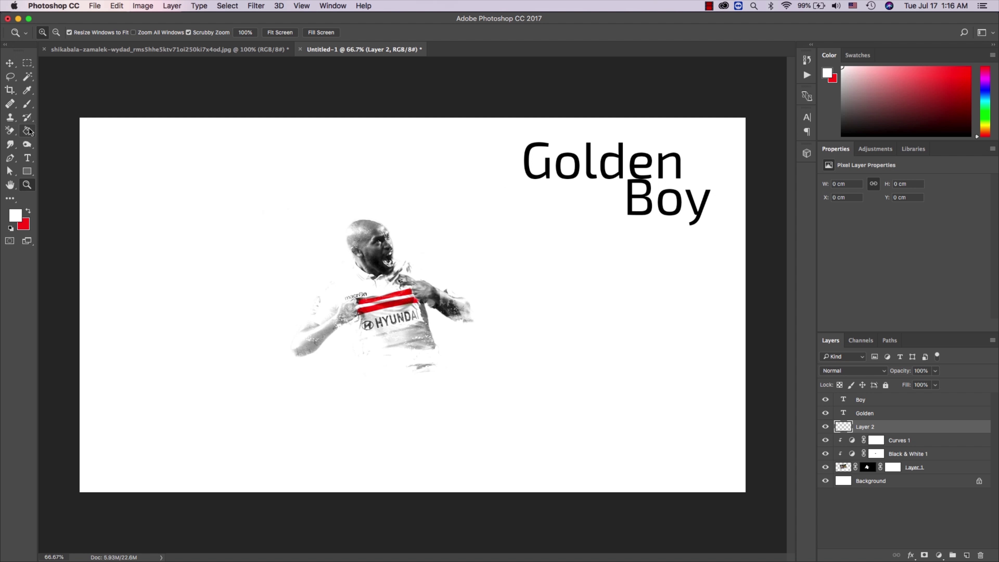
click(27, 105)
right_click(263, 221)
scroll(459, 396, down, 5)
scroll(459, 396, down, 3)
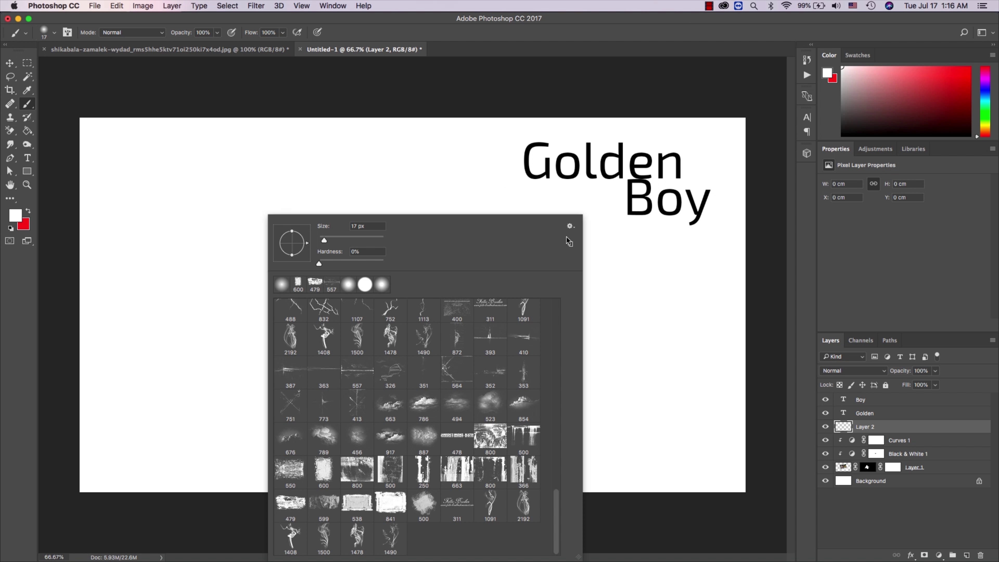
click(570, 226)
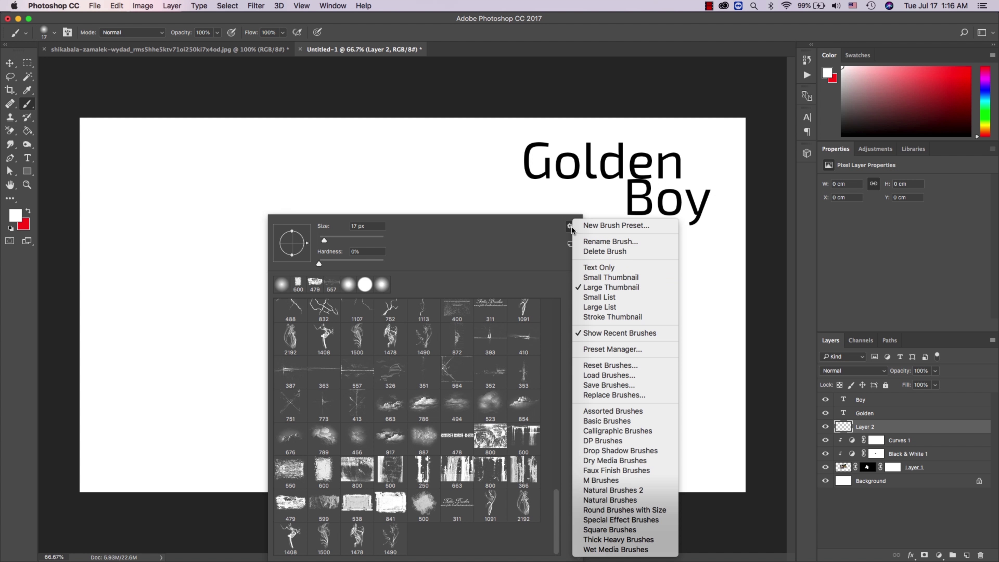
click(328, 250)
click(26, 174)
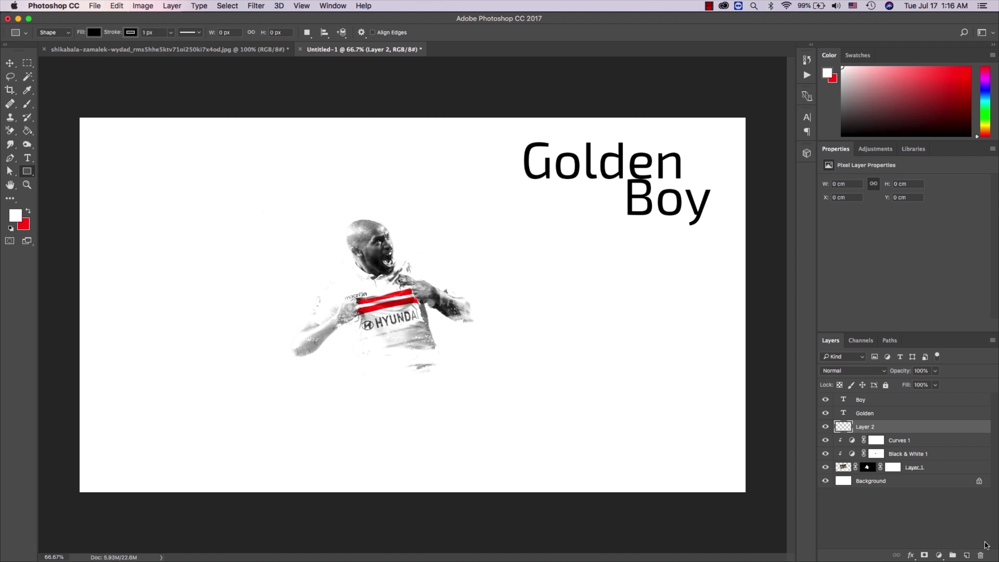
click(981, 556)
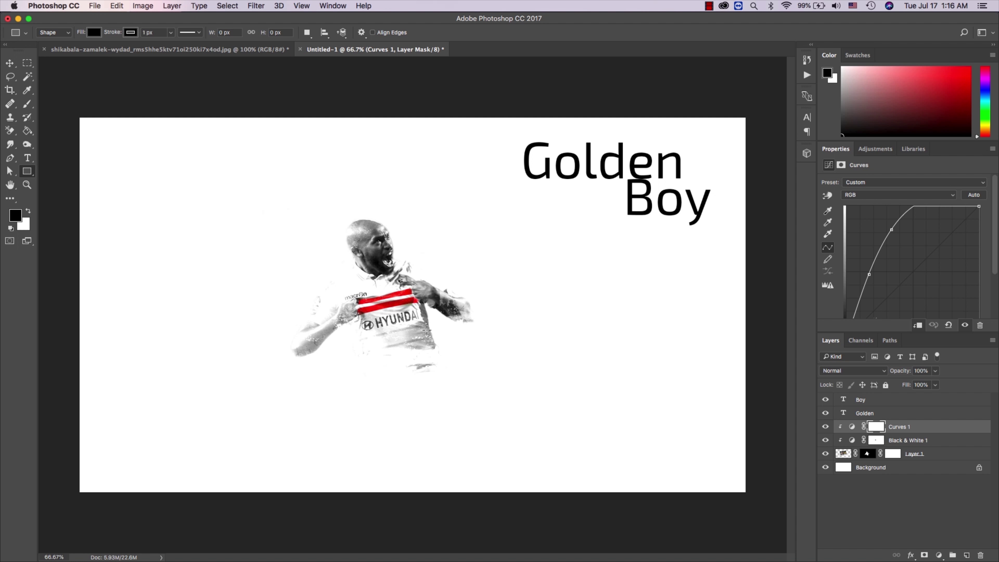
Step: Draw a long thin rectangle bar below the player
drag(280, 402, 564, 409)
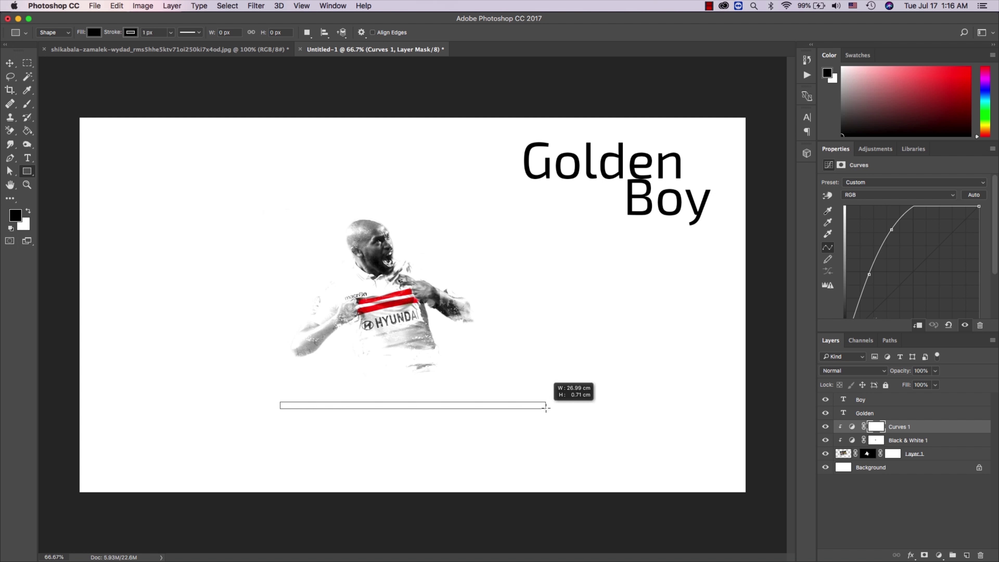
drag(564, 409, 564, 409)
key(z)
click(495, 414)
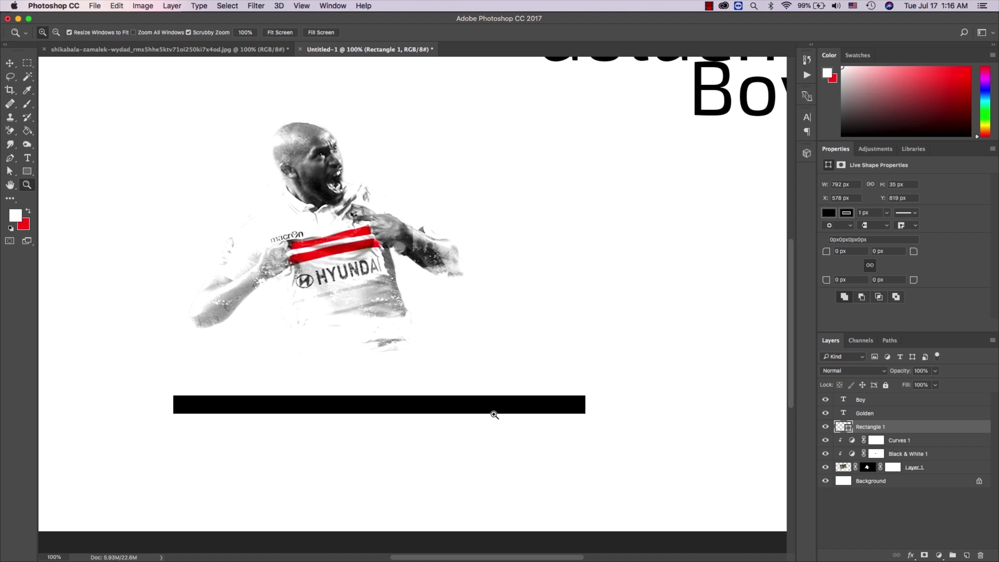
Step: Fill Rectangle 1 with bright red f11c17
double_click(847, 428)
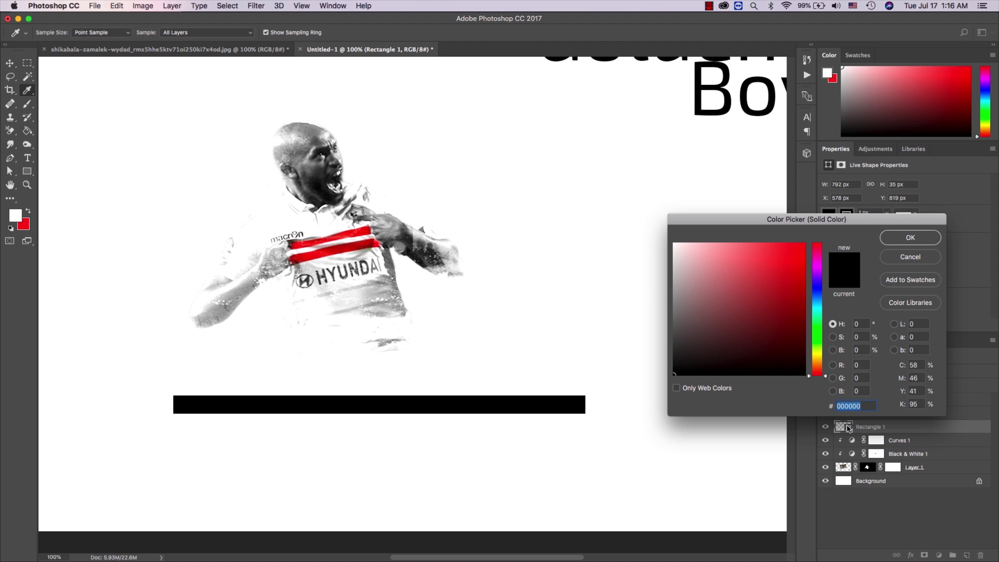
click(339, 248)
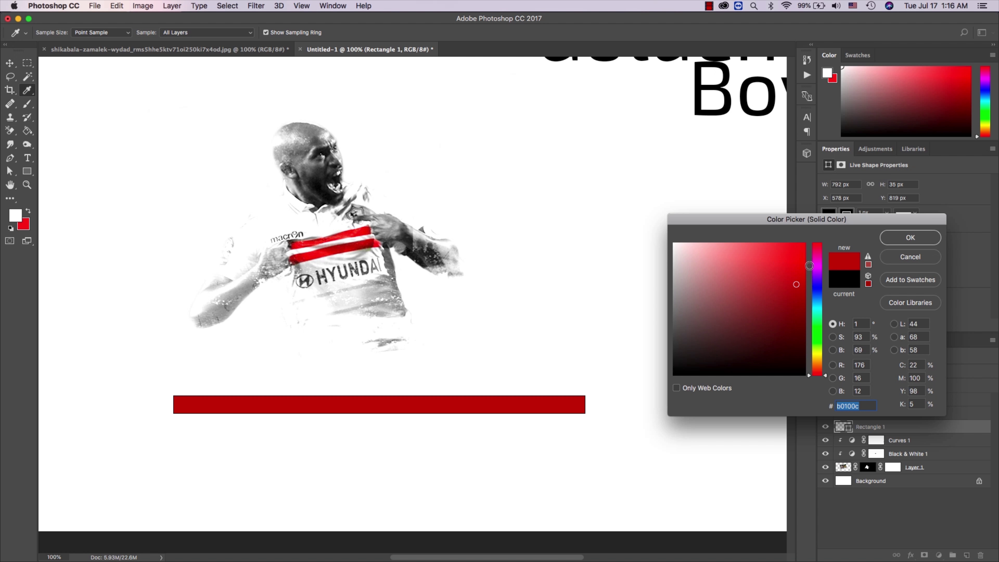
click(793, 253)
drag(793, 253, 793, 250)
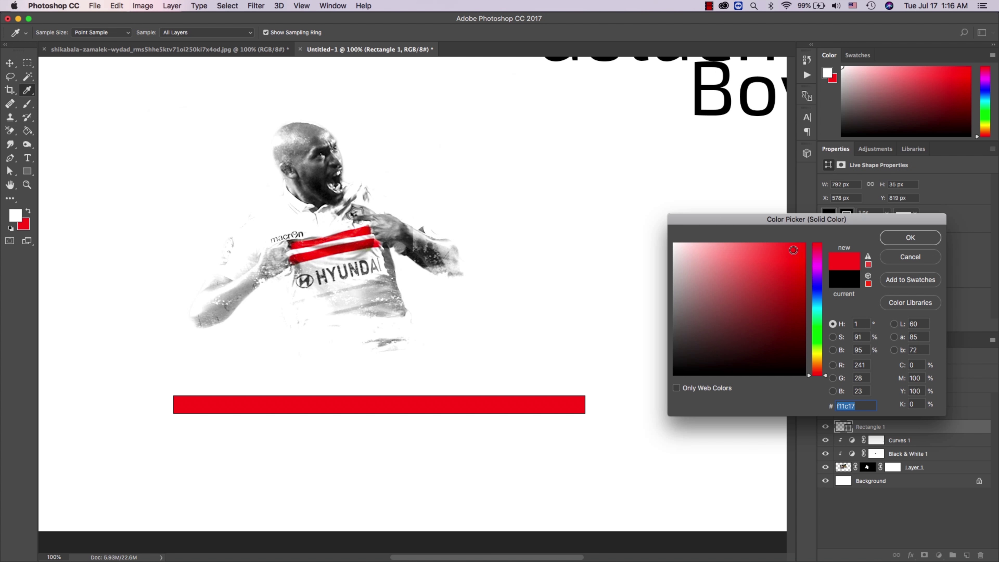
key(Return)
Step: Set the red bar's stroke to No Color
click(27, 171)
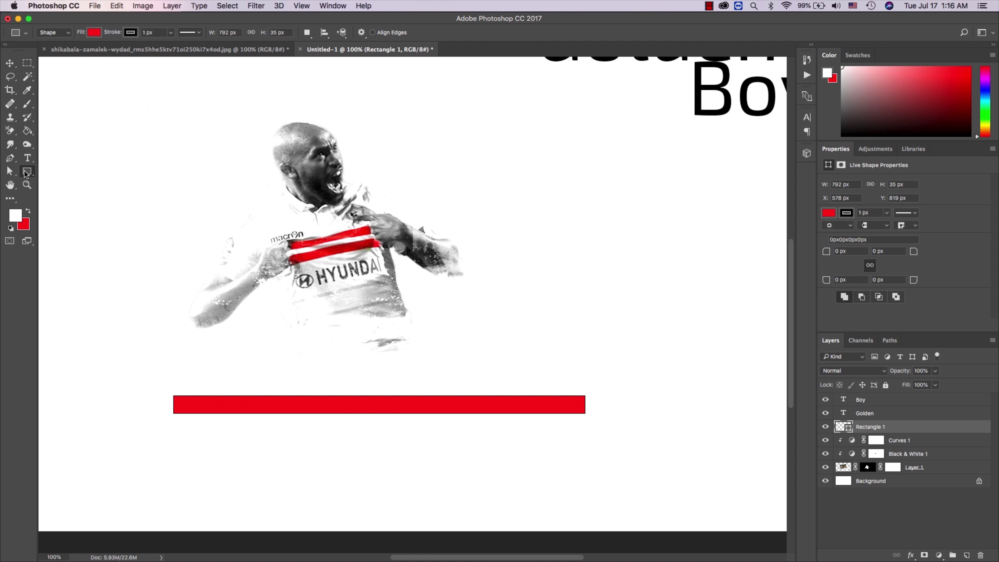
click(130, 33)
click(85, 54)
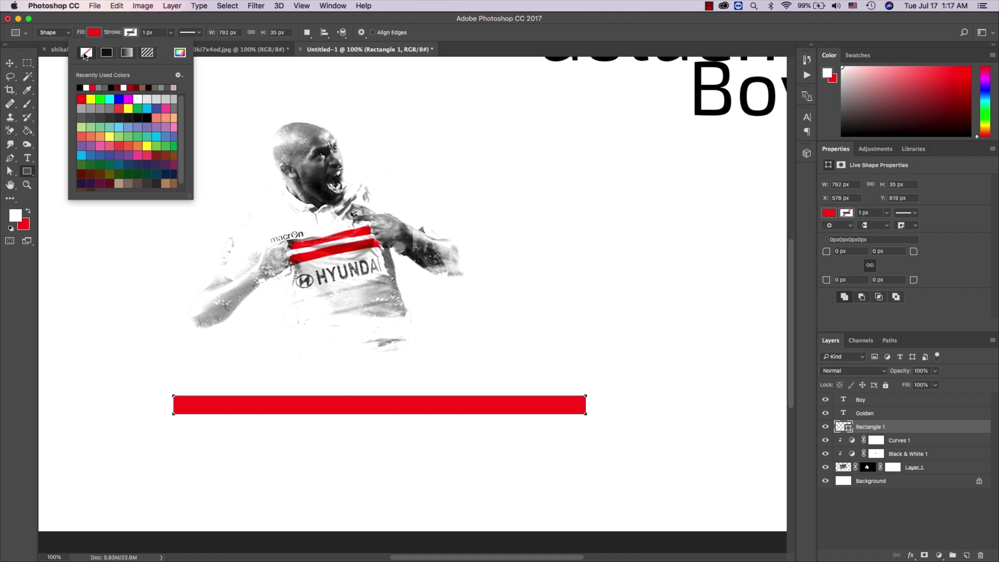
click(448, 46)
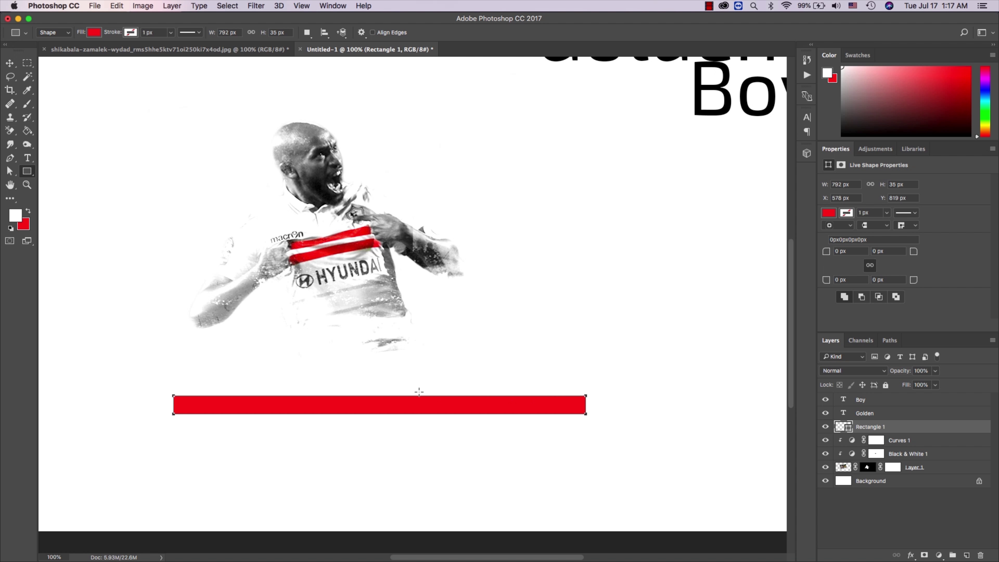
click(117, 5)
mouse_move(142, 237)
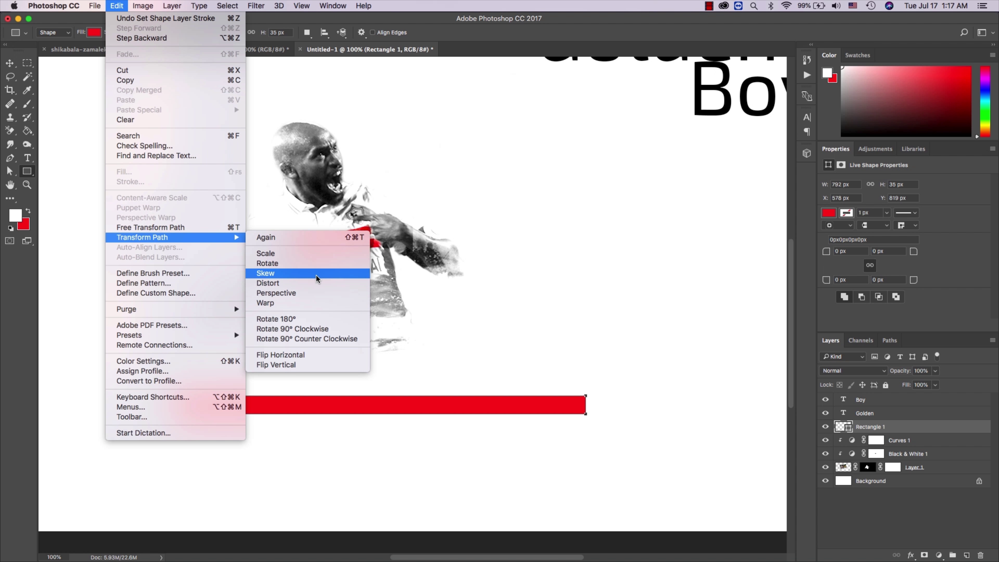
Step: Skew the red bar into a shorter, thinner parallelogram with slanted ends
click(170, 229)
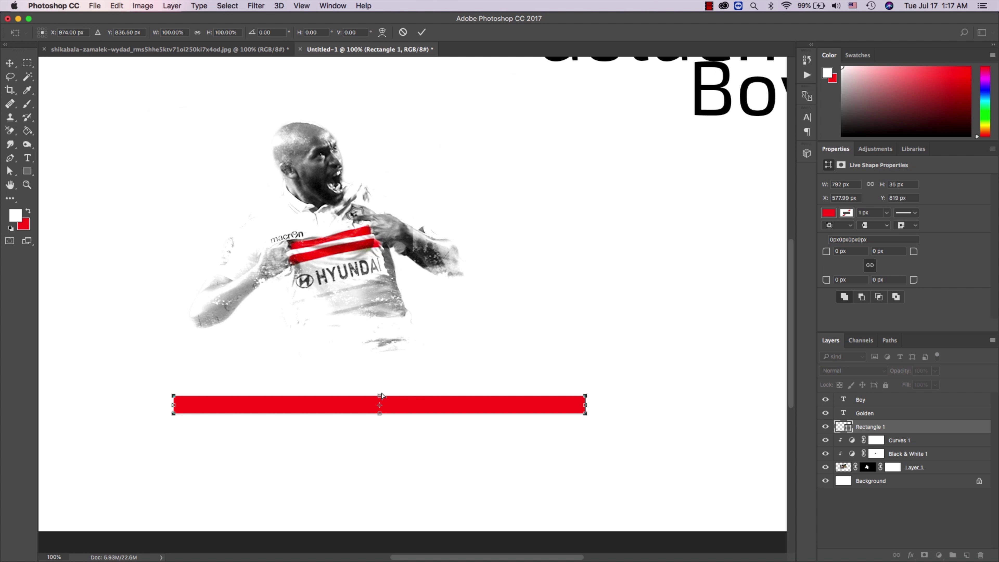
drag(380, 396, 362, 397)
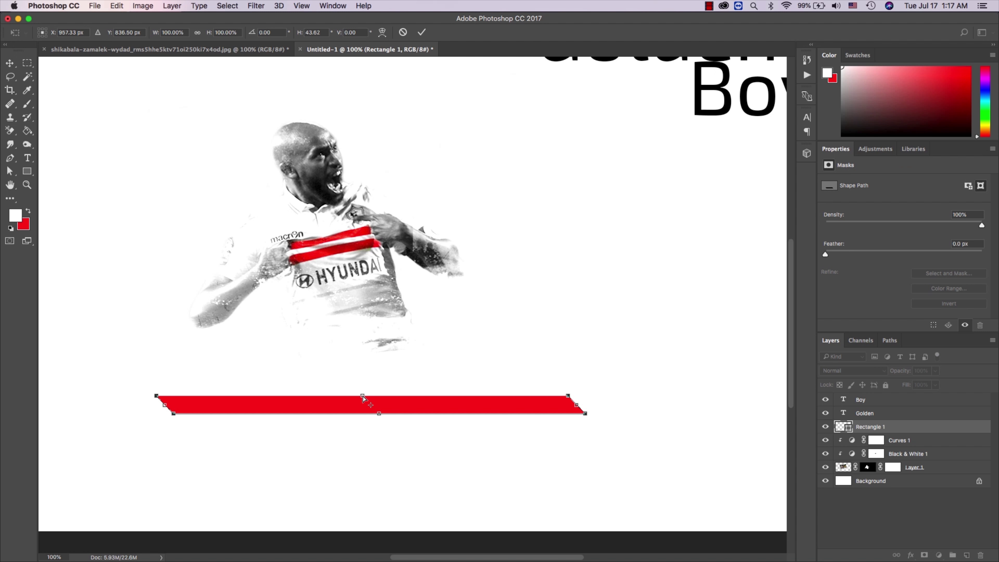
drag(576, 405, 414, 404)
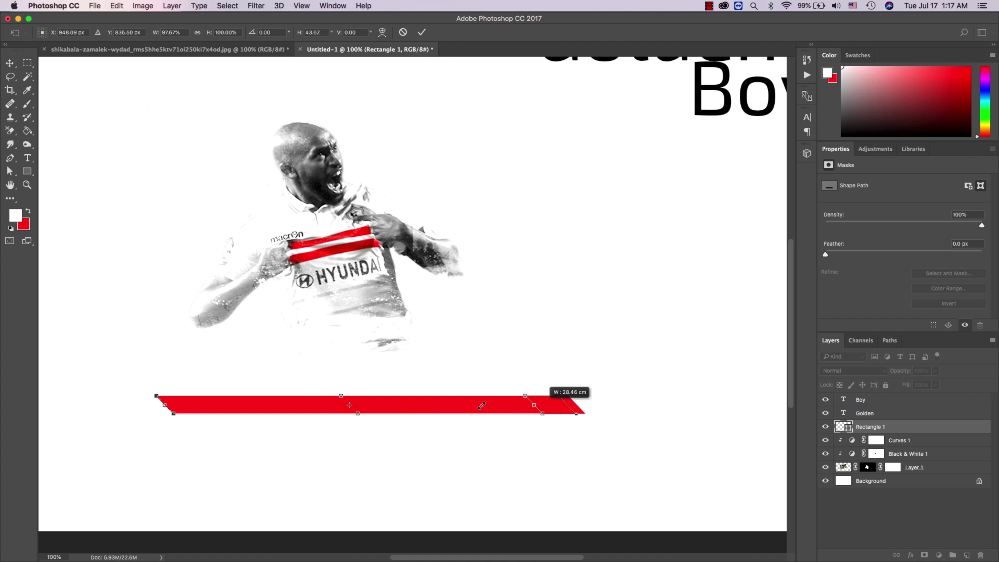
drag(298, 416, 290, 403)
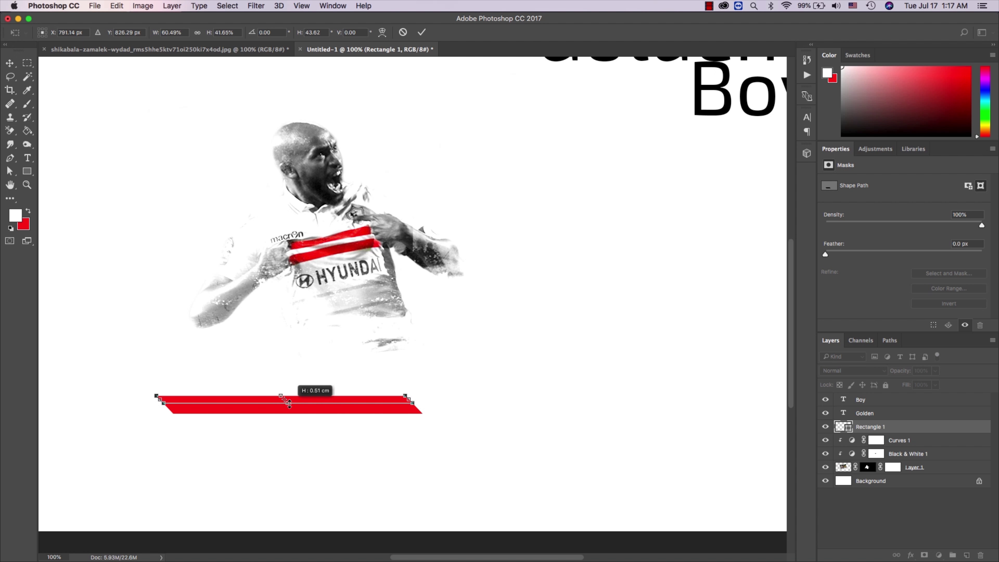
key(Return)
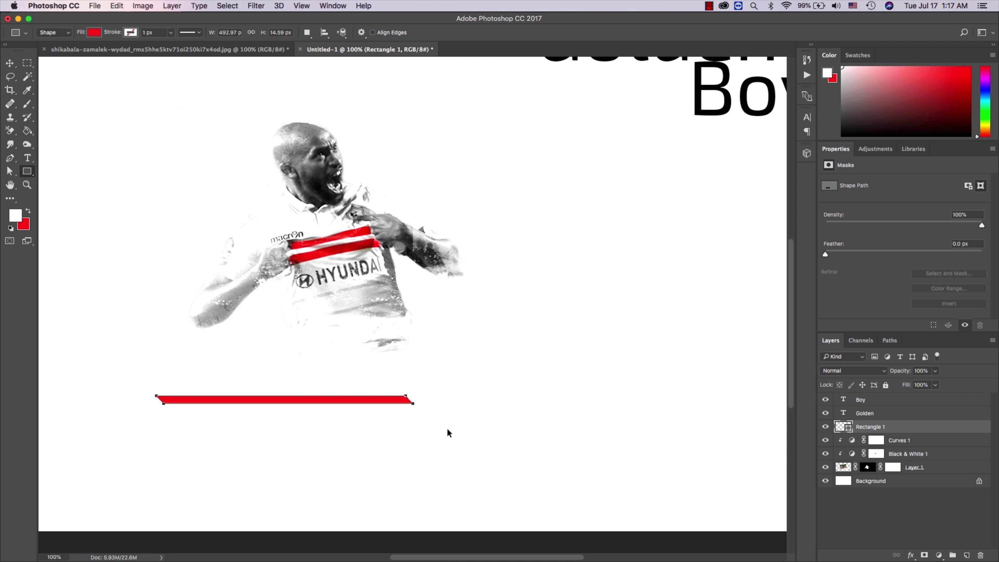
Step: Try rotating and moving the bar, then undo it back to horizontal
key(ctrl+t)
drag(448, 424, 451, 364)
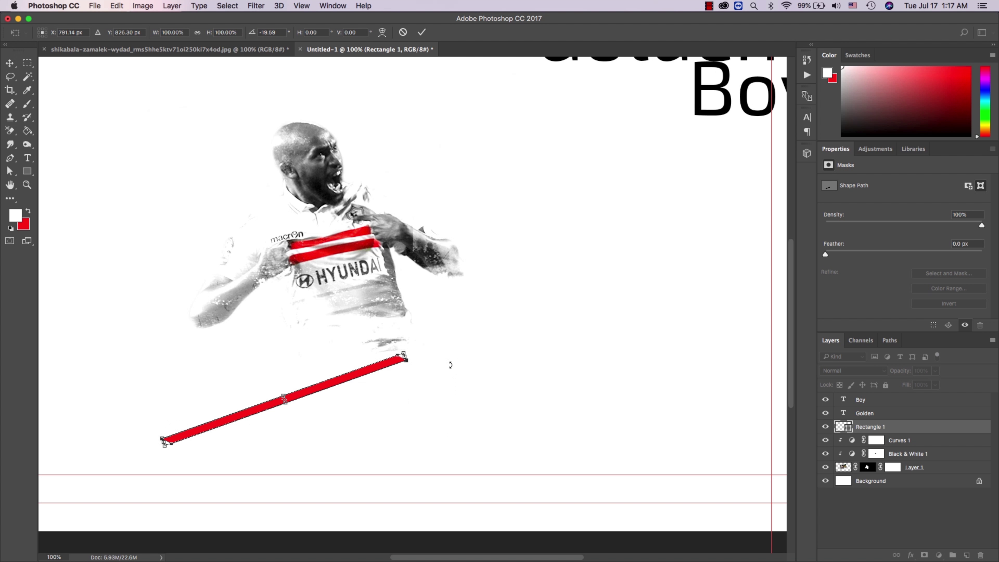
key(Return)
key(v)
drag(380, 358, 441, 289)
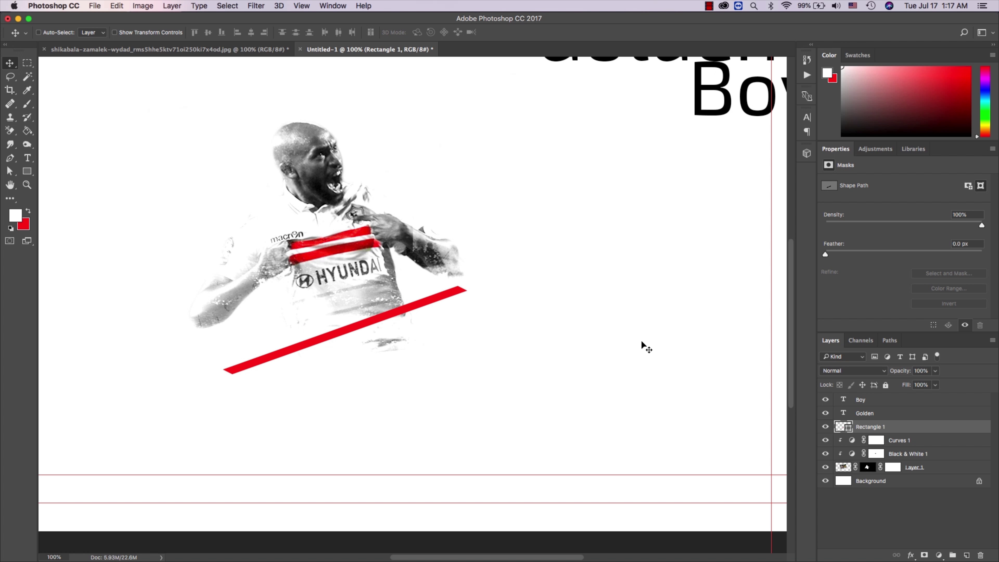
key(ctrl+alt+z)
key(ctrl+alt+z)
key(z)
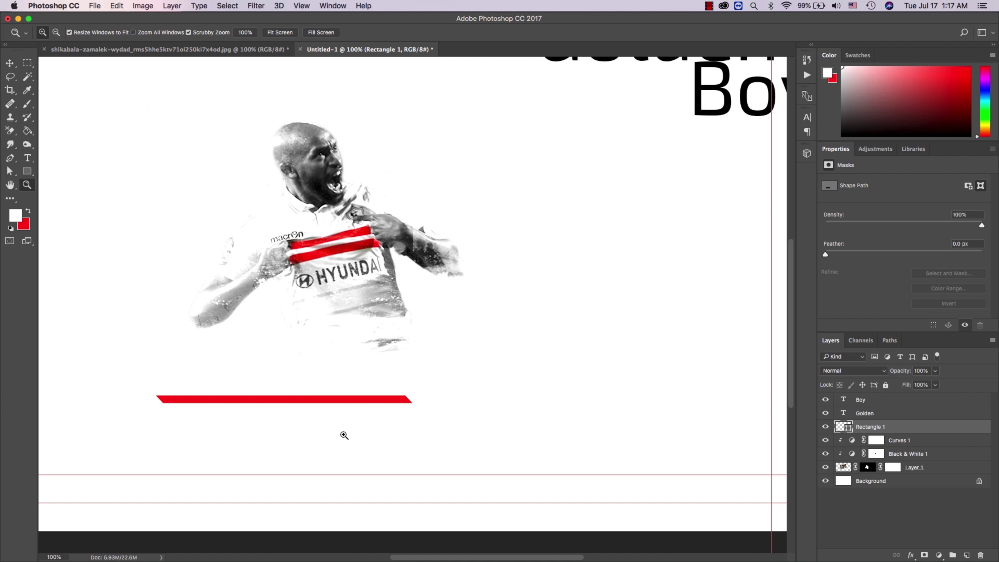
click(346, 436)
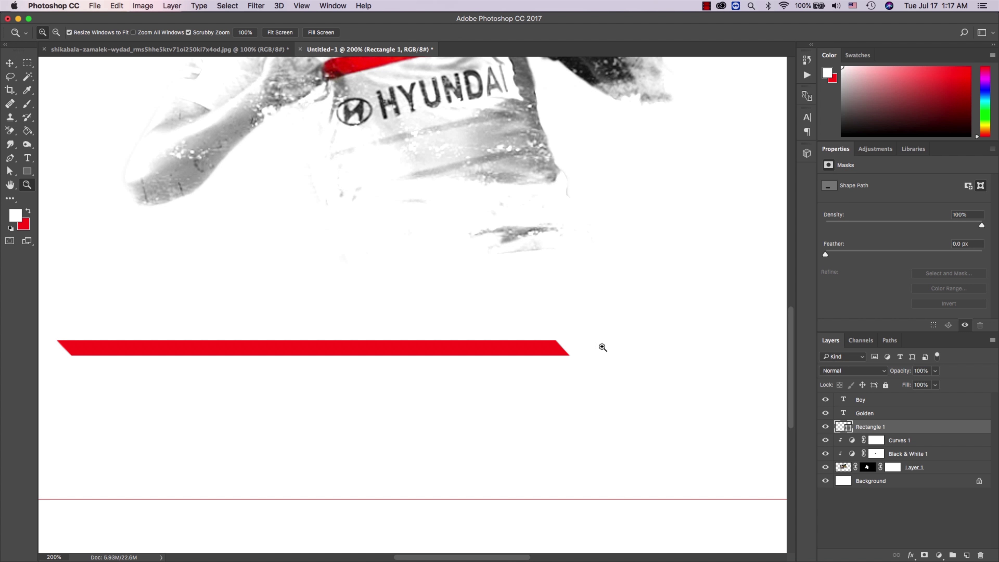
Step: Add a layer mask to Rectangle 1 and choose the textured brush tip 456
click(925, 555)
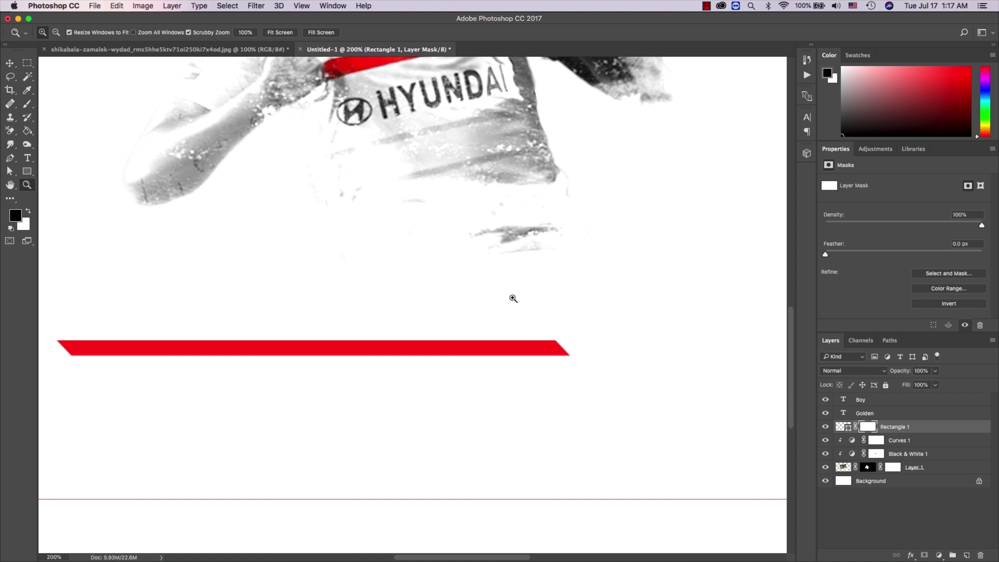
key(b)
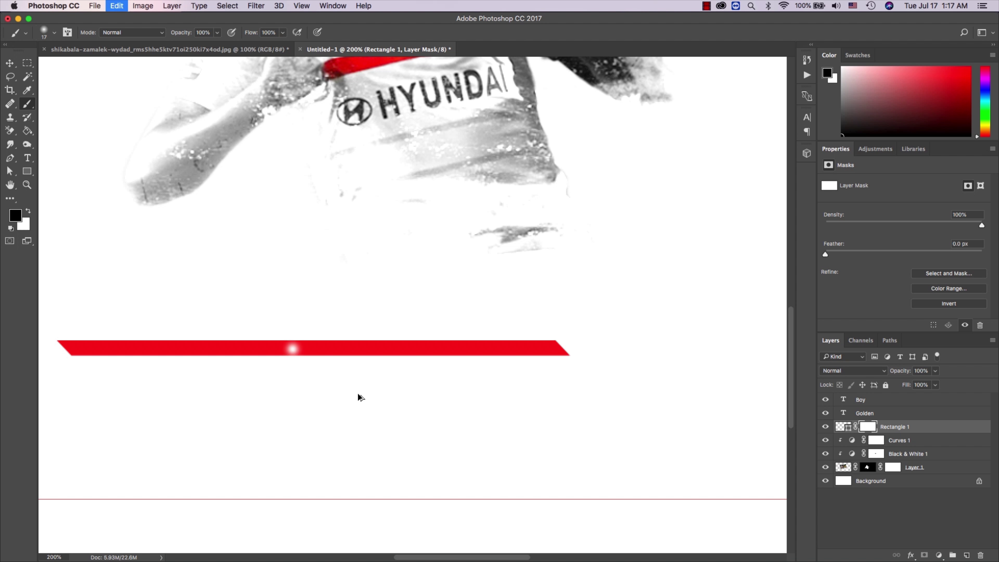
right_click(319, 353)
scroll(448, 458, down, 5)
scroll(449, 458, down, 5)
scroll(449, 458, down, 5)
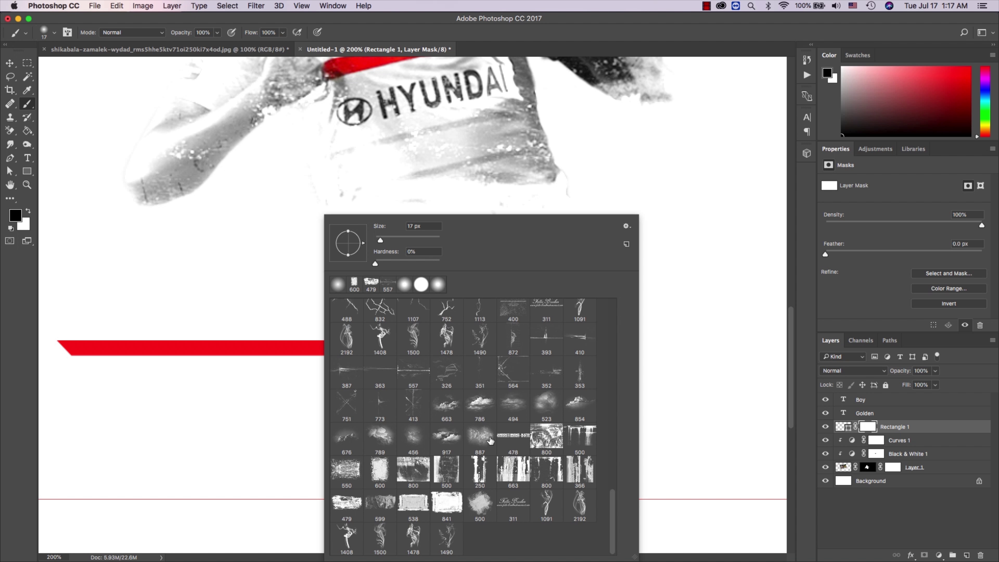
double_click(402, 450)
Step: Paint black on the mask to fade mottled patches across the red bar
click(315, 366)
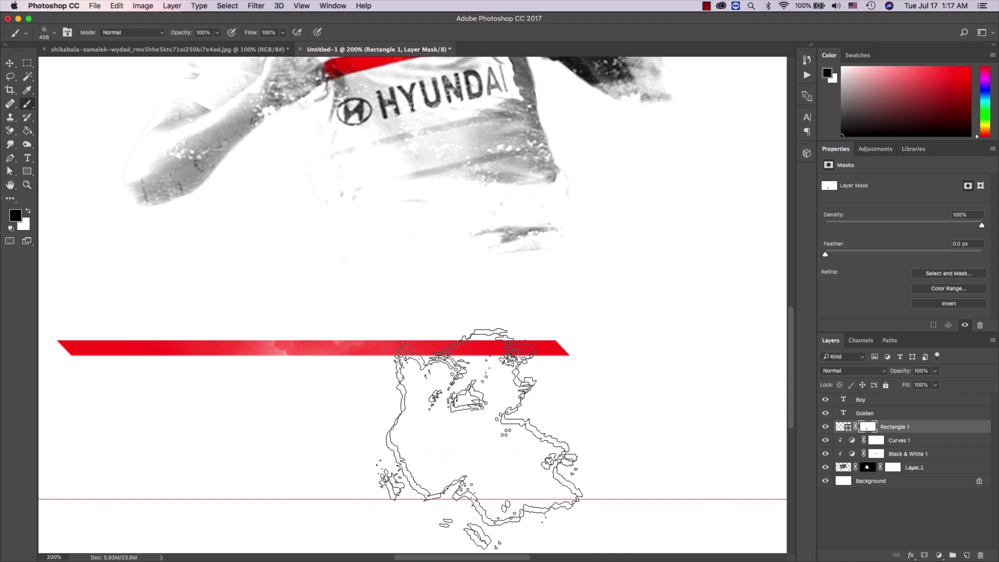
drag(477, 442, 123, 417)
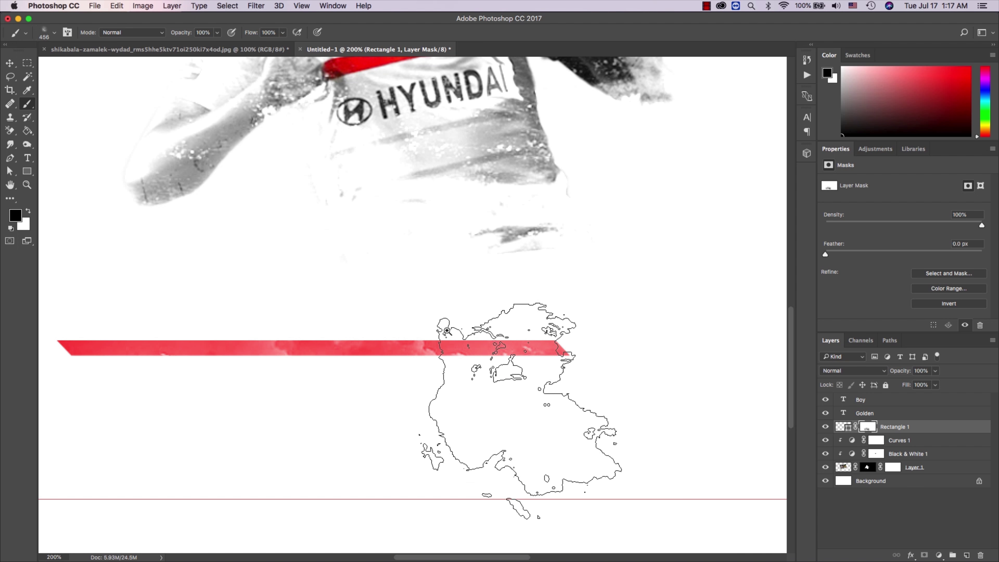
key(z)
key(super+0)
click(417, 324)
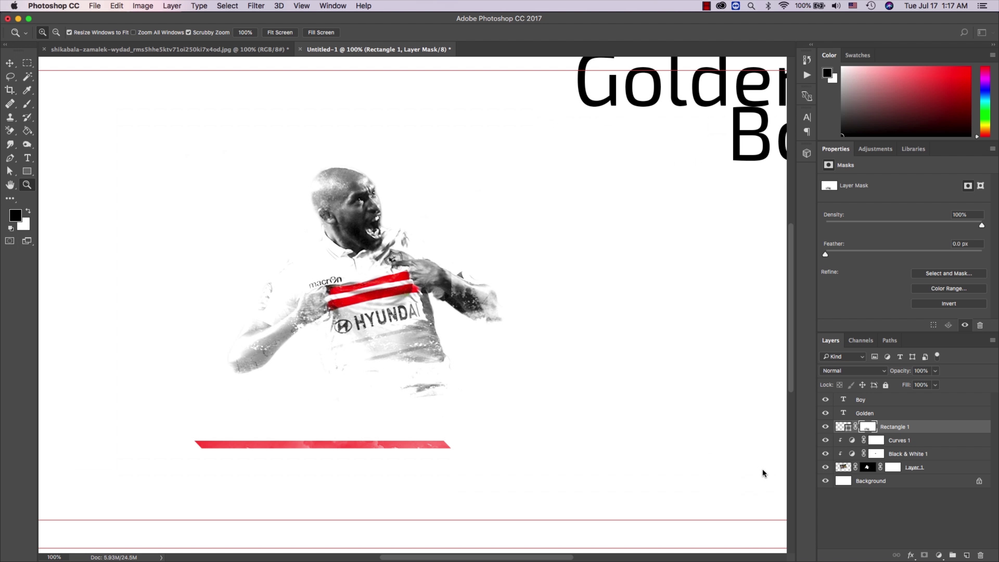
key(super+t)
Step: Shorten and thin the red bar, then tilt it about −14 degrees
mouse_move(451, 444)
mouse_down()
mouse_move(379, 445)
mouse_move(517, 410)
mouse_up()
key(Return)
key(super+t)
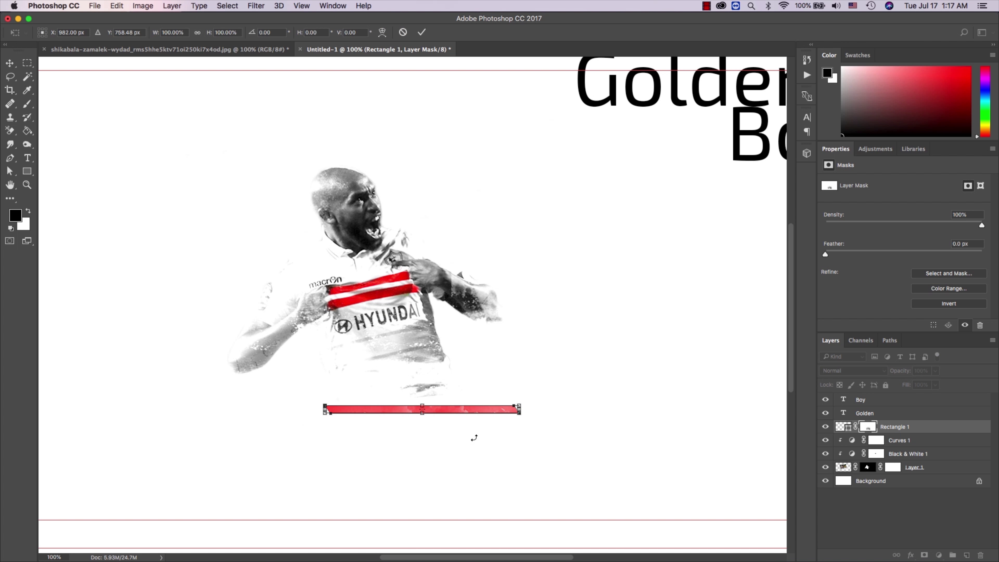
drag(420, 412, 420, 409)
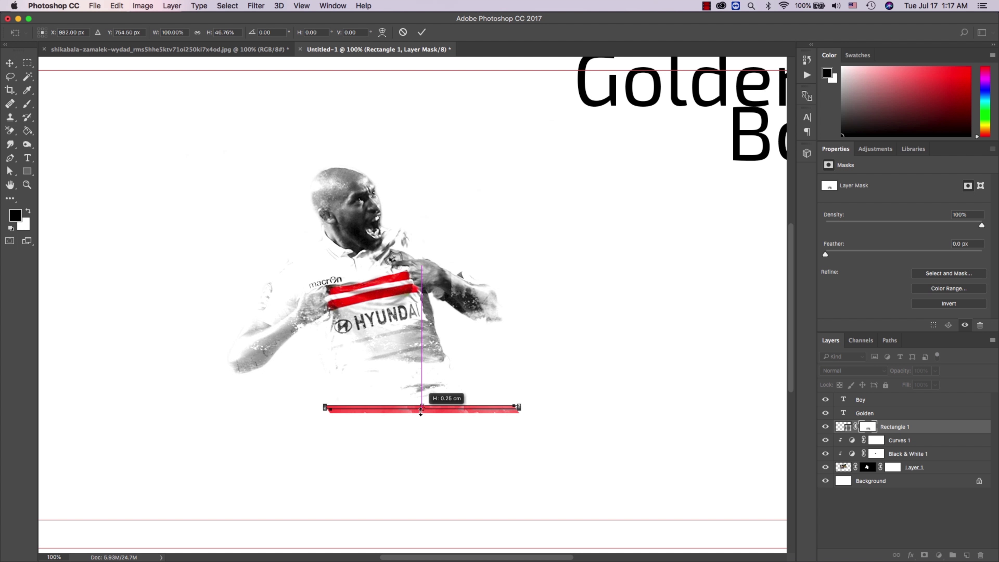
key(Return)
key(Return)
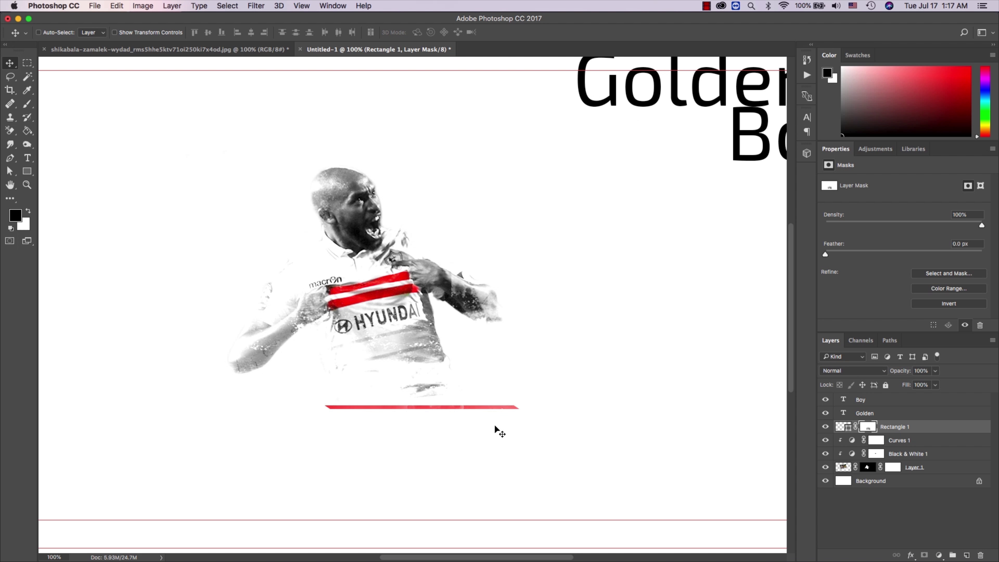
key(super+h)
key(super+t)
mouse_move(515, 428)
mouse_down()
mouse_move(548, 344)
mouse_move(551, 351)
mouse_up()
key(Return)
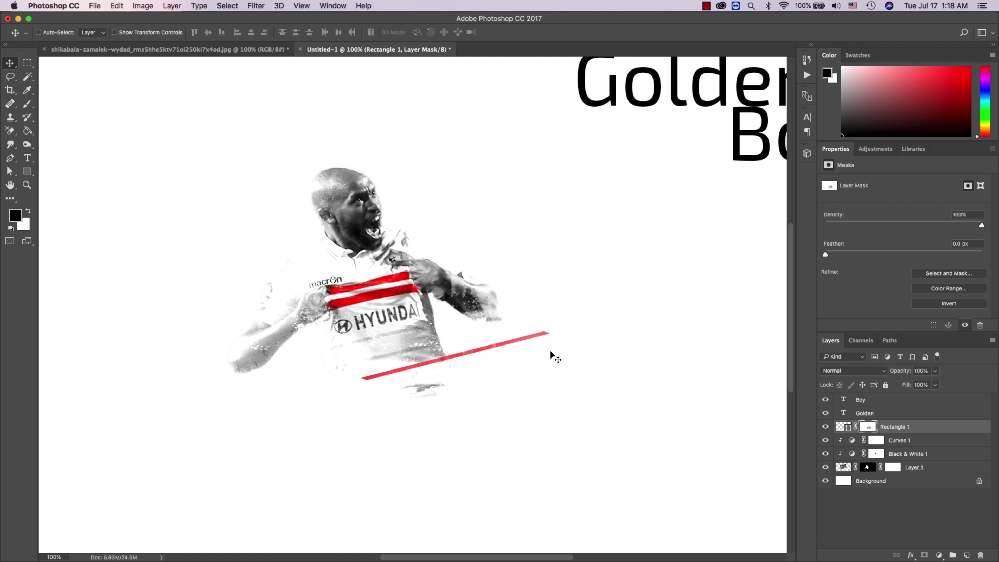
Step: Duplicate the stripe, offset the copy down-left, and add empty Layer 2 above Curves 1
right_click(895, 430)
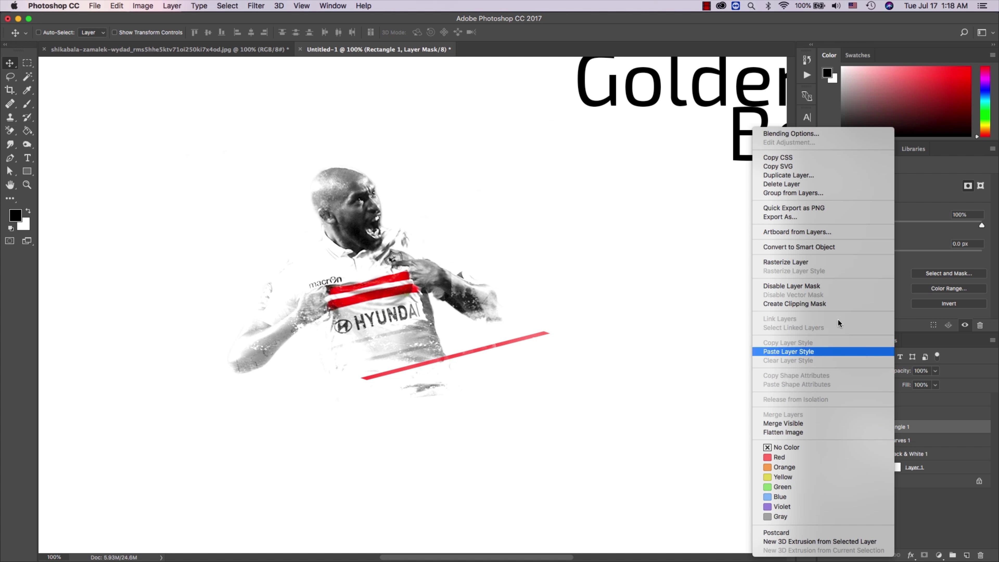
click(787, 173)
key(Return)
drag(584, 303, 508, 329)
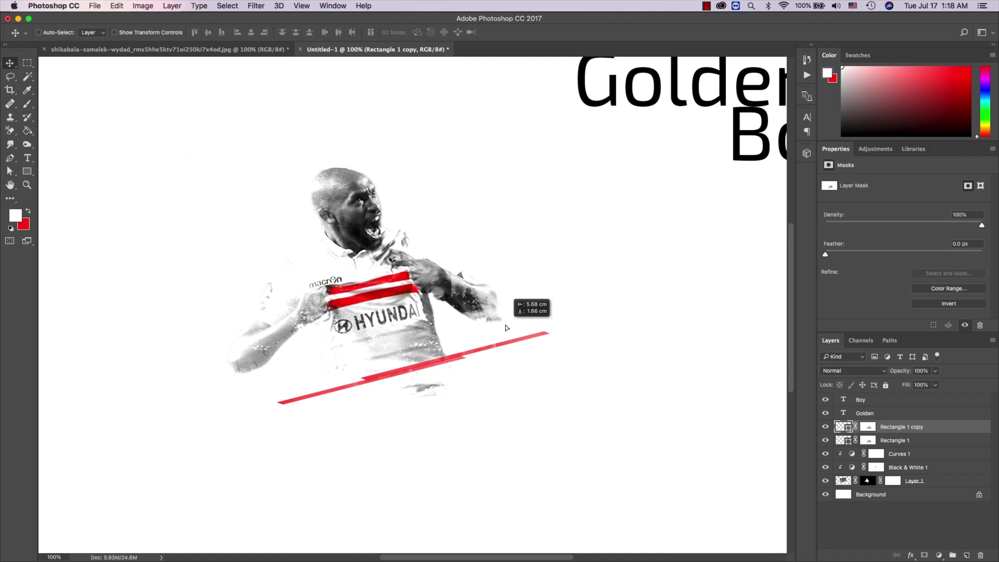
drag(481, 367, 473, 371)
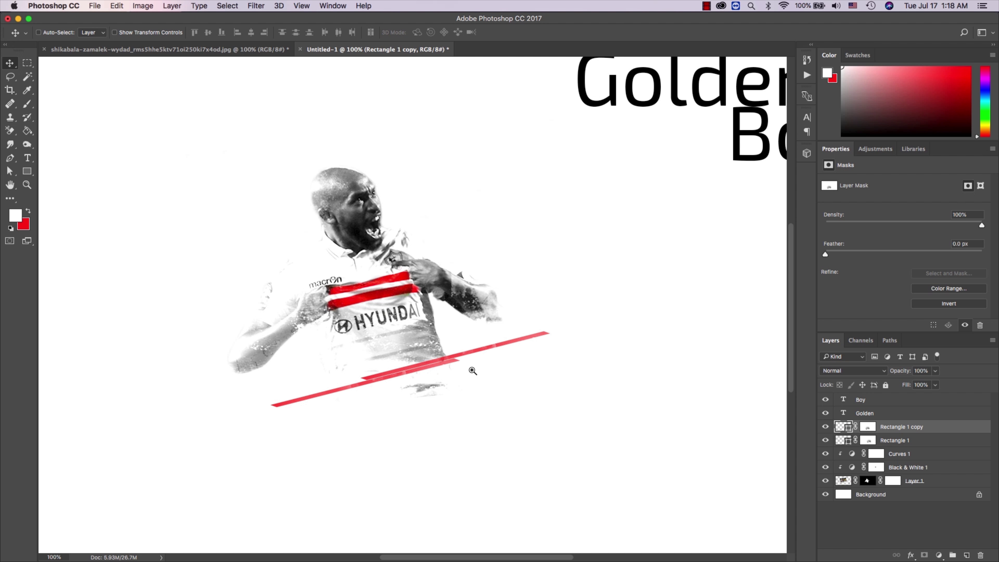
key(z)
alt+click(473, 371)
alt+click(474, 372)
drag(430, 362, 409, 353)
click(436, 355)
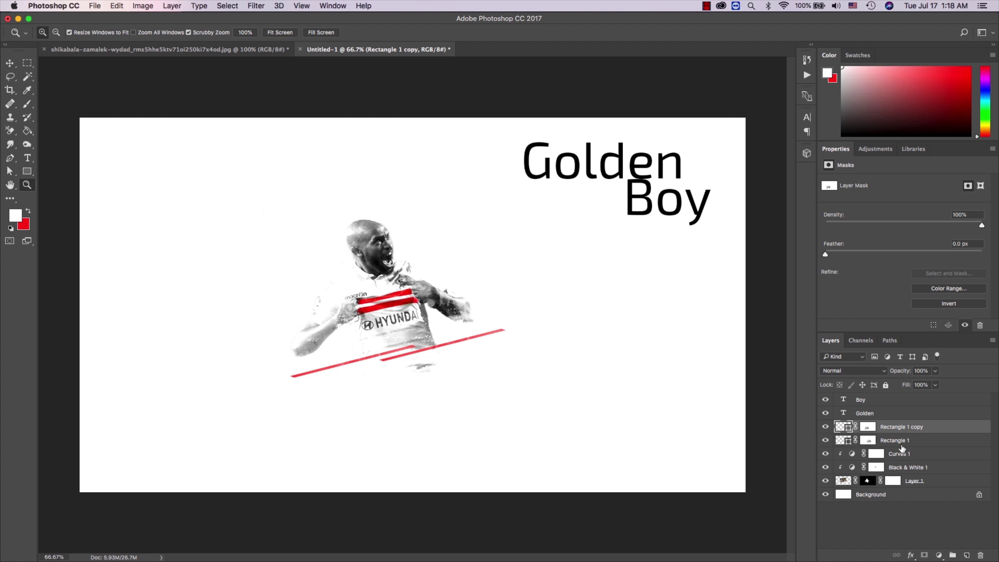
click(902, 453)
click(966, 554)
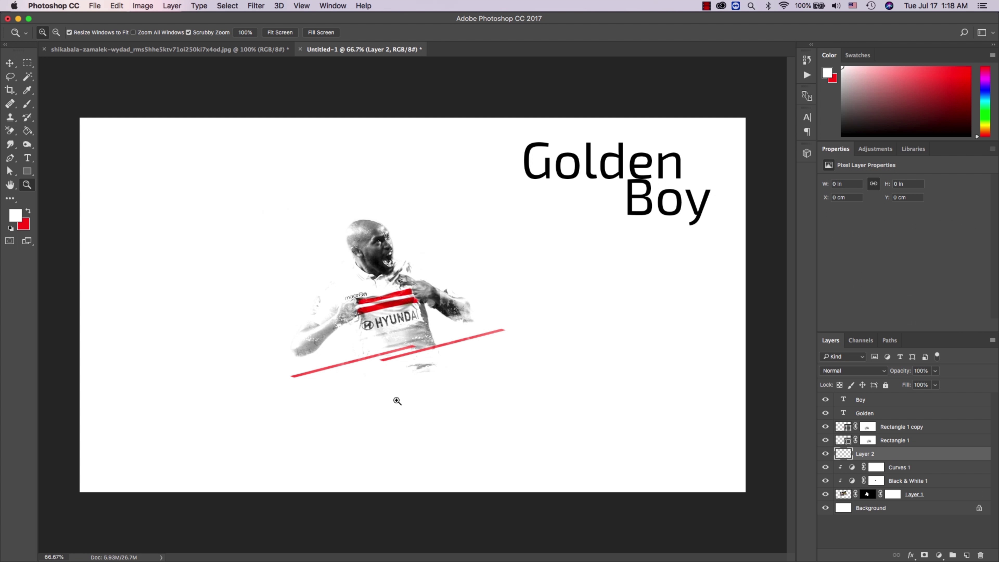
Step: Select the 786 cloud brush tip with black as the painting colour
key(b)
right_click(319, 269)
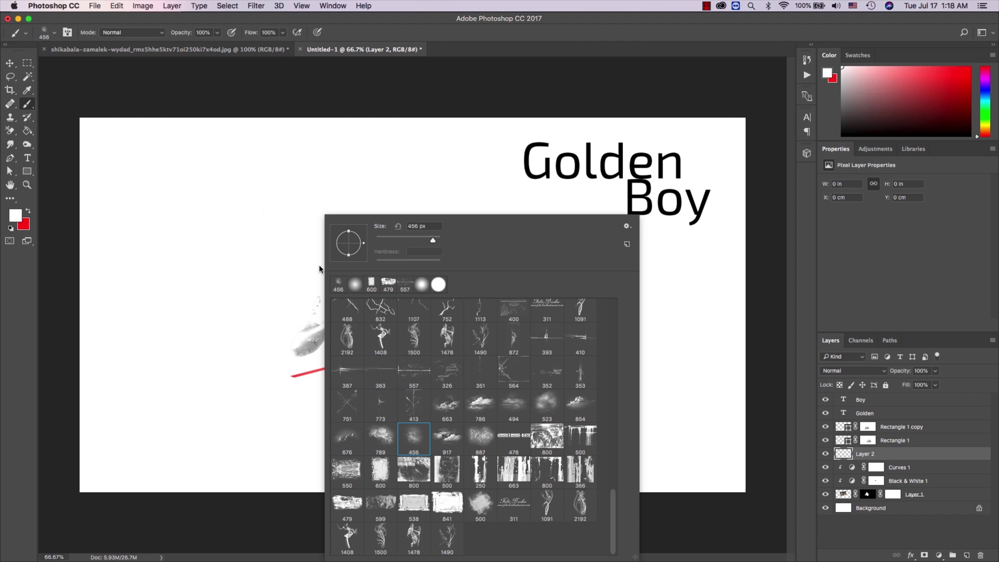
click(480, 404)
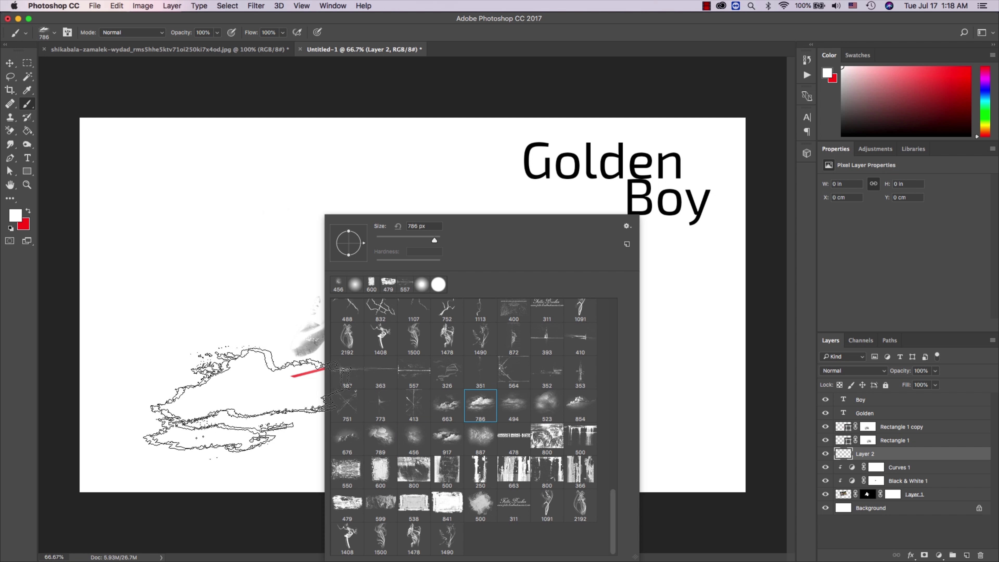
key(Return)
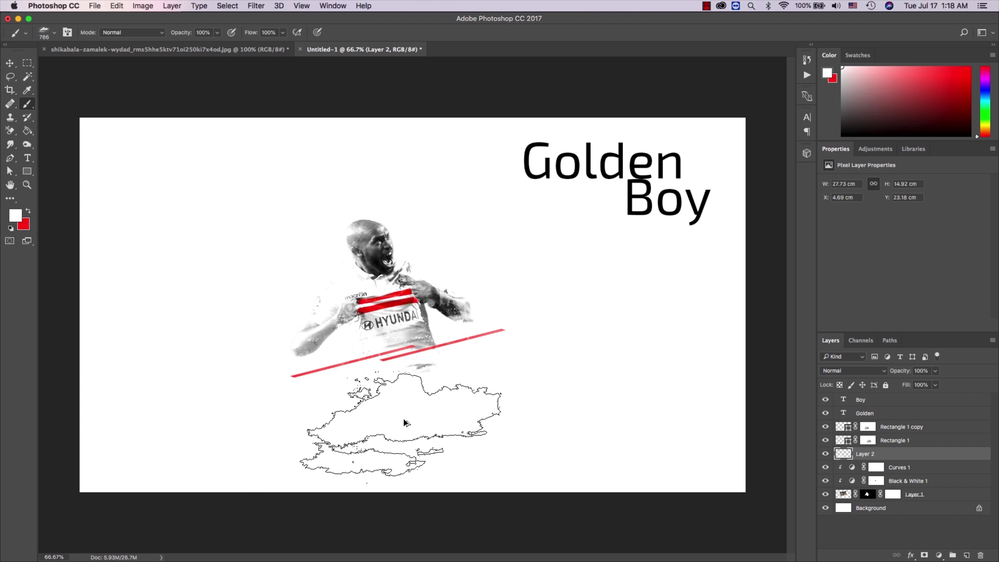
key(d)
click(396, 415)
key(ctrl+z)
key(x)
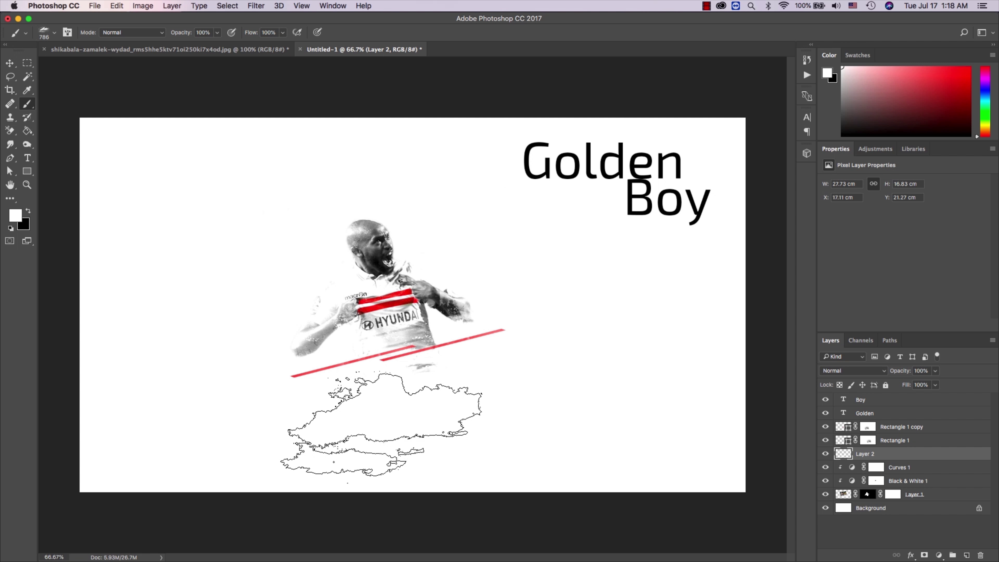
key(ctrl+z)
key(x)
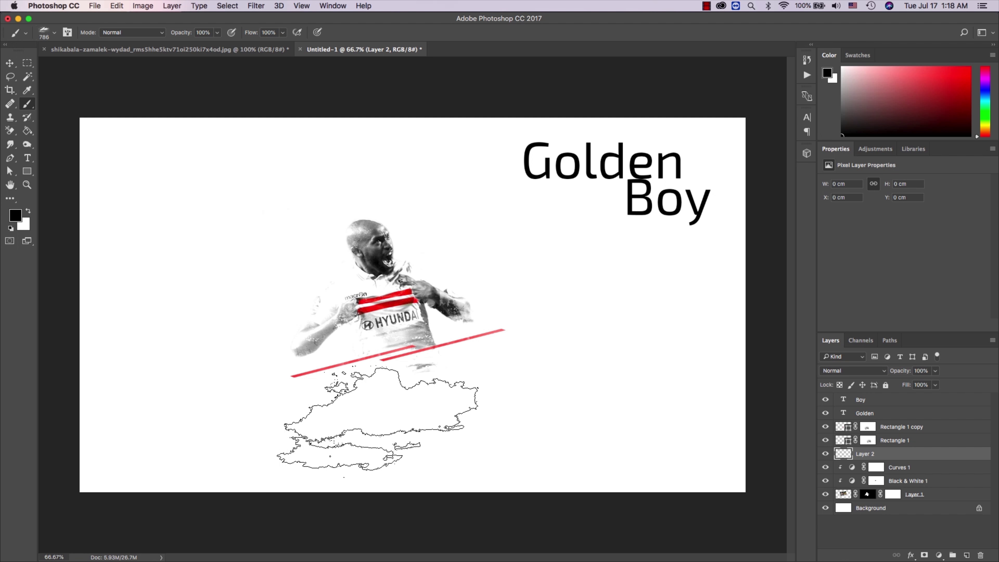
Step: Stamp black clouds beneath the player and under the red stripes
click(370, 425)
click(464, 397)
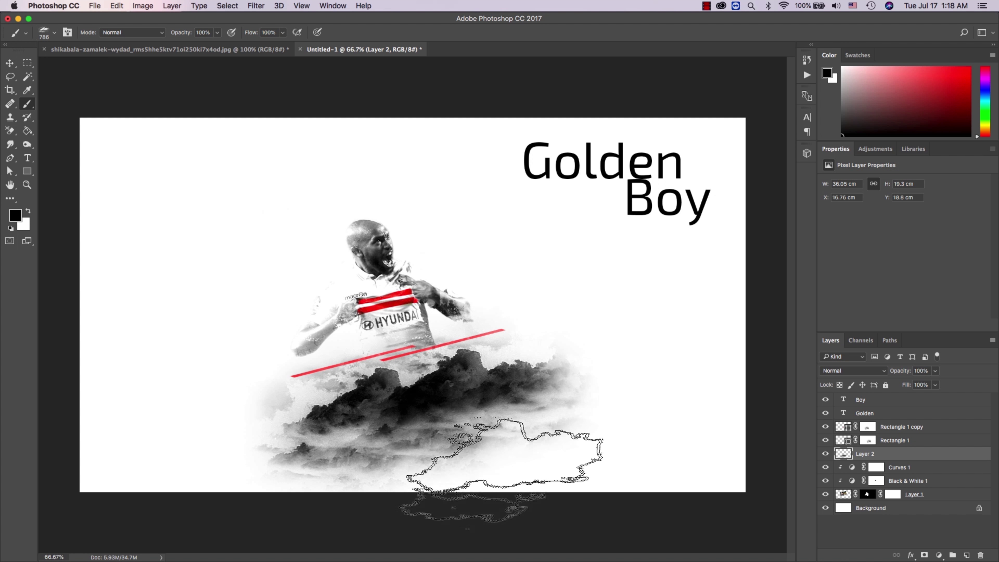
click(508, 462)
key(ctrl+z)
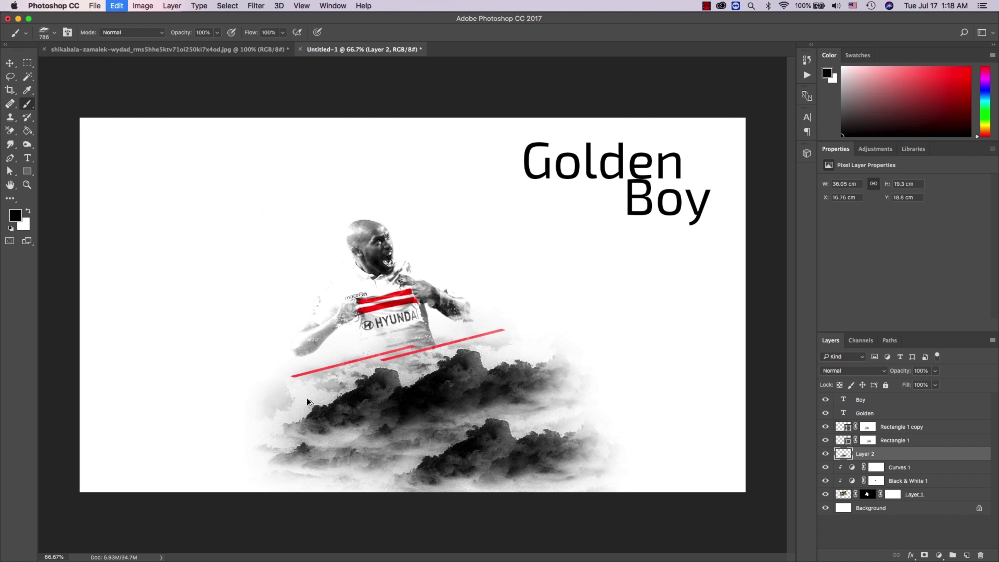
Step: Stamp more clouds left of and below the player with cloud brush 917
right_click(384, 398)
click(515, 440)
click(276, 413)
click(236, 397)
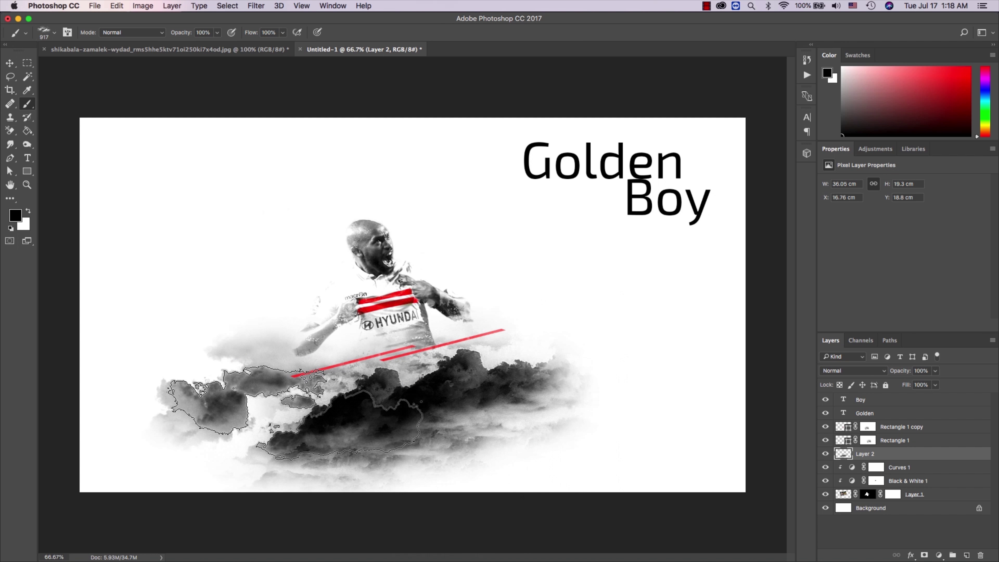
click(531, 492)
Step: Lower Layer 2 opacity to 75%
key(7)
key(5)
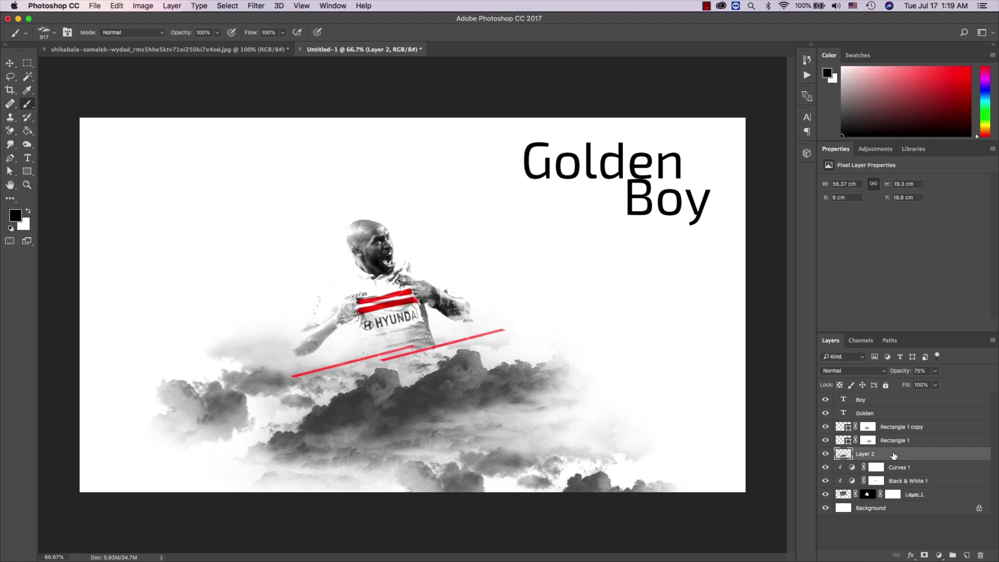
double_click(893, 454)
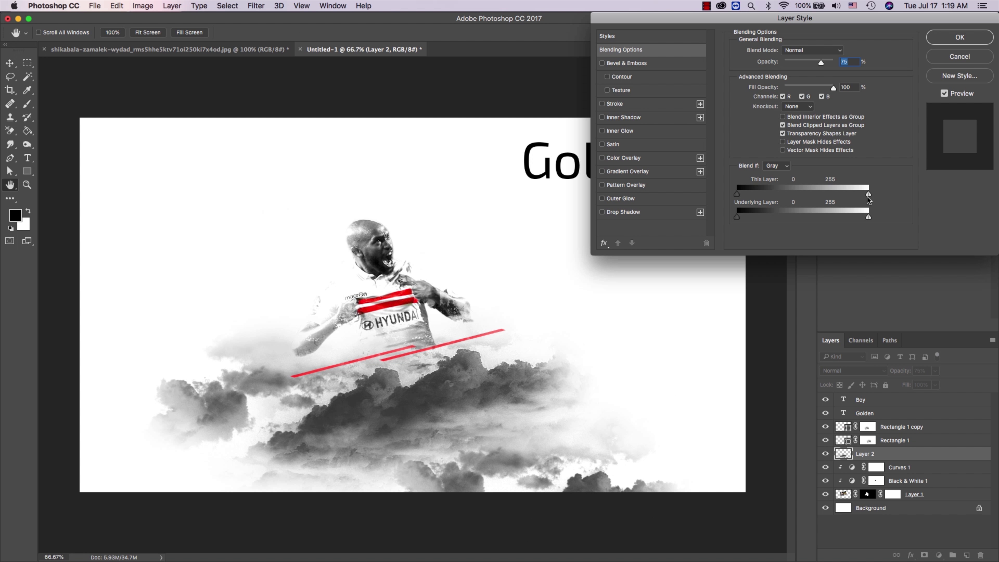
Step: Split Layer 2's This Layer white Blend If slider to 172 / 255
key(alt)
drag(863, 197, 831, 203)
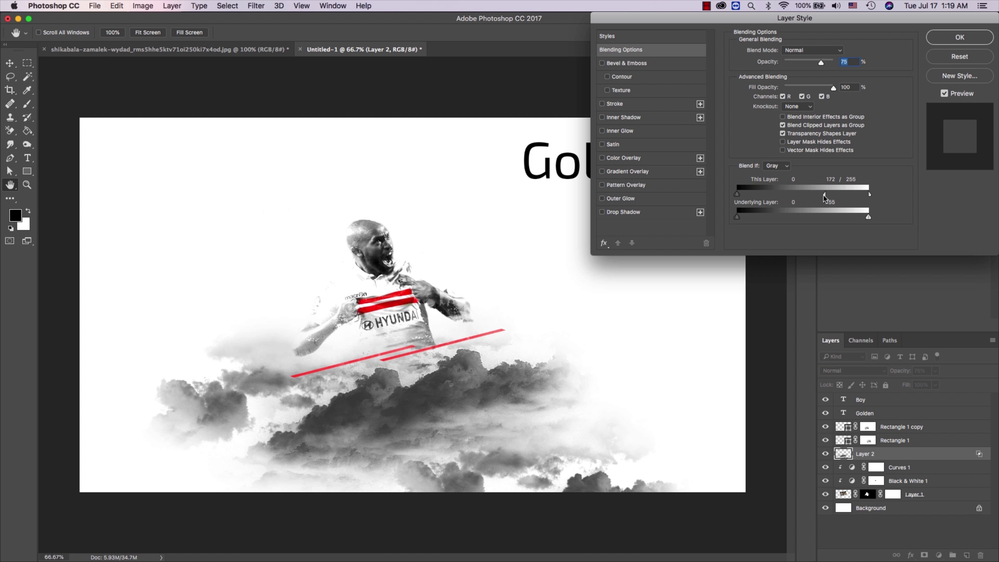
Step: Fade the clouds to a pale haze using split white Blend If sliders for This Layer and Underlying Layer
drag(823, 198, 777, 195)
drag(868, 218, 861, 223)
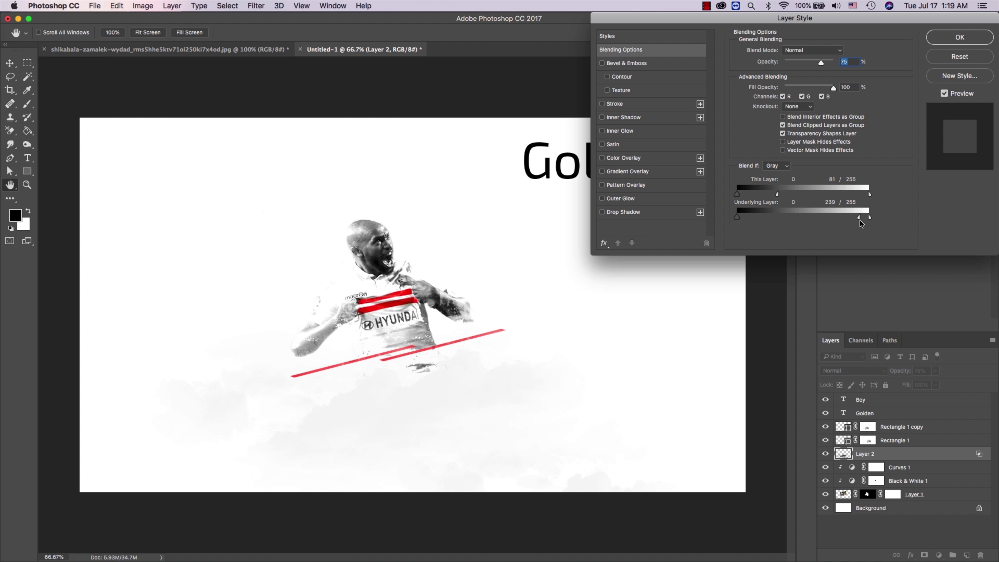
key(Return)
Step: Show the Rectangle 1 copy stripe and shift the lower red stripe slightly right
key(z)
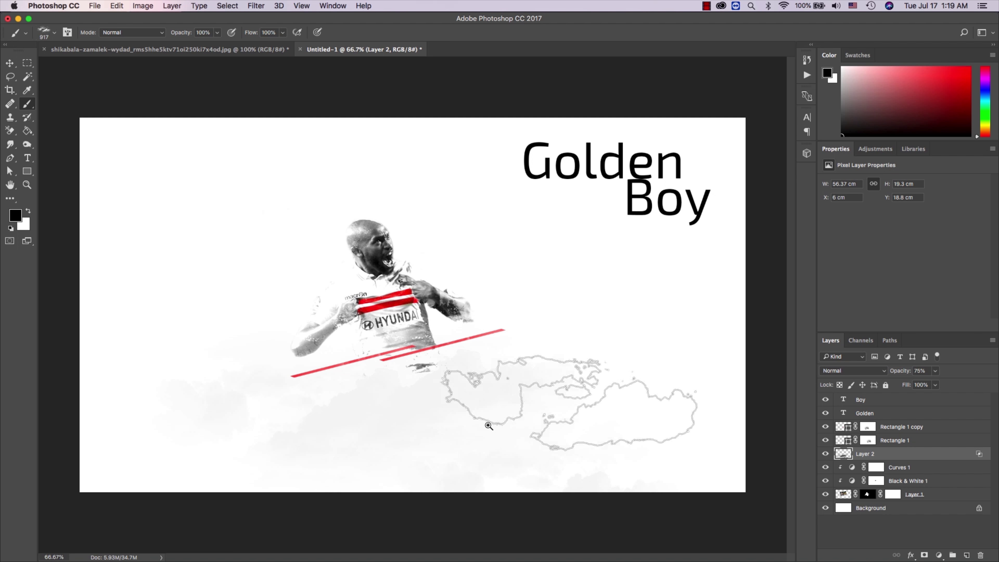
click(488, 425)
scroll(460, 394, down, 1)
right_click(432, 357)
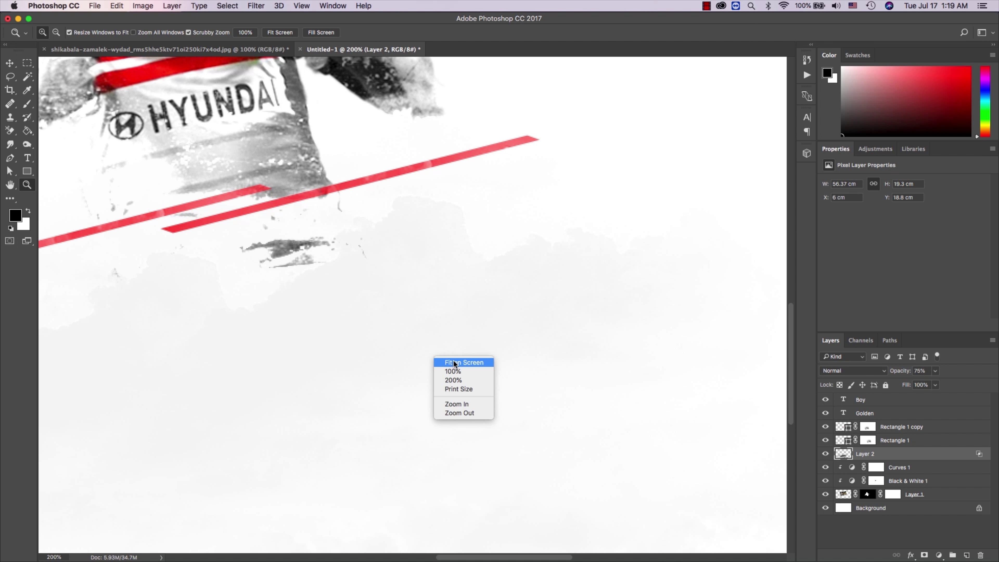
click(453, 359)
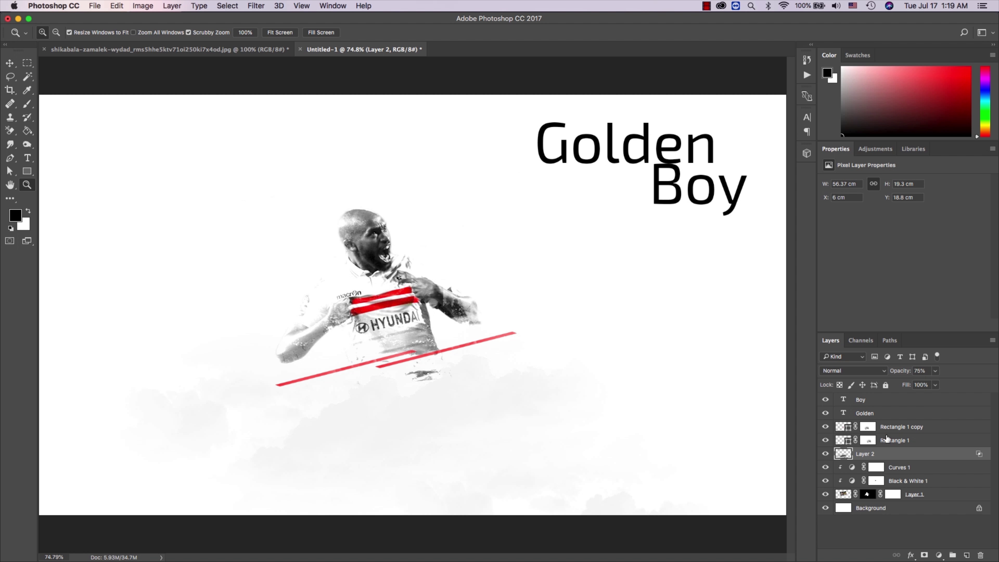
click(825, 427)
click(893, 440)
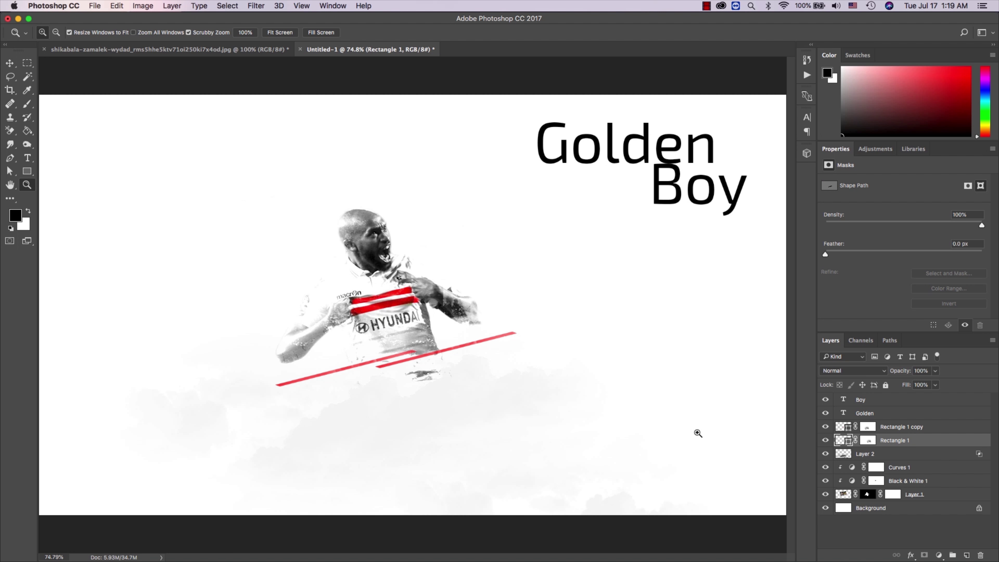
click(896, 429)
key(v)
drag(558, 413, 568, 412)
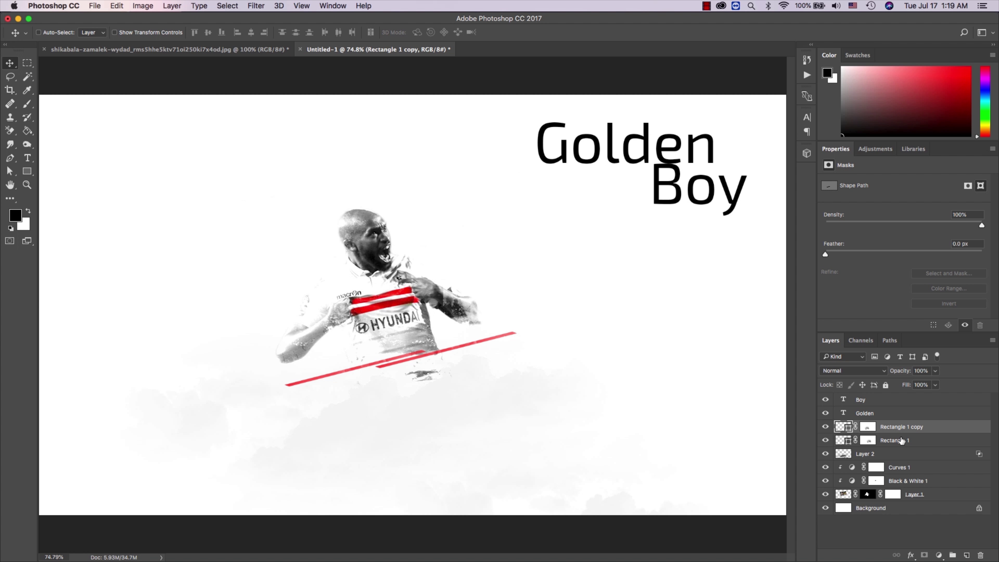
Step: Duplicate both red stripe layers and scale the copies down to about half size
shift+click(900, 440)
right_click(900, 436)
click(777, 174)
key(Return)
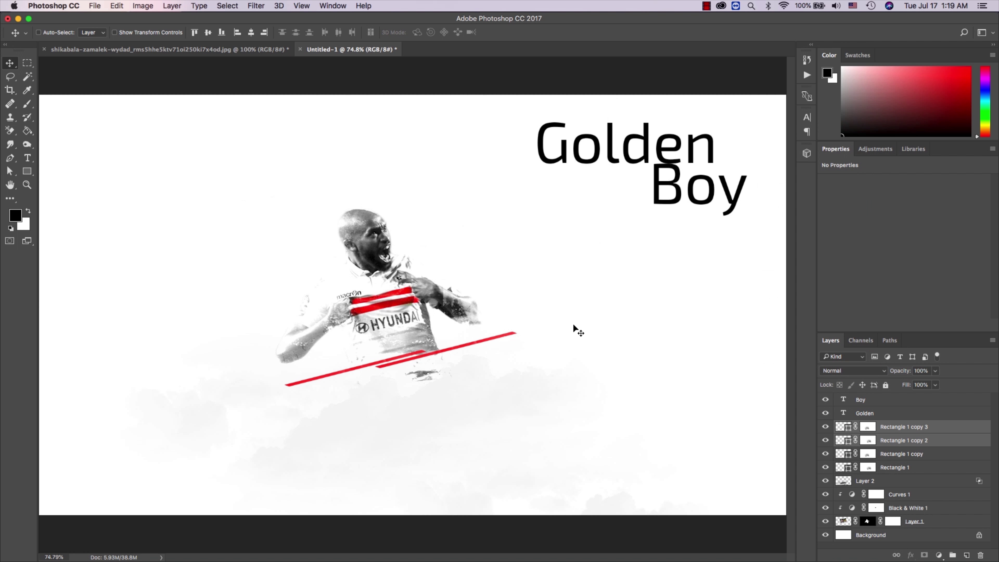
key(ctrl+t)
mouse_move(284, 332)
mouse_down()
mouse_move(392, 372)
mouse_move(364, 391)
mouse_move(533, 357)
mouse_move(405, 401)
mouse_up()
key(Return)
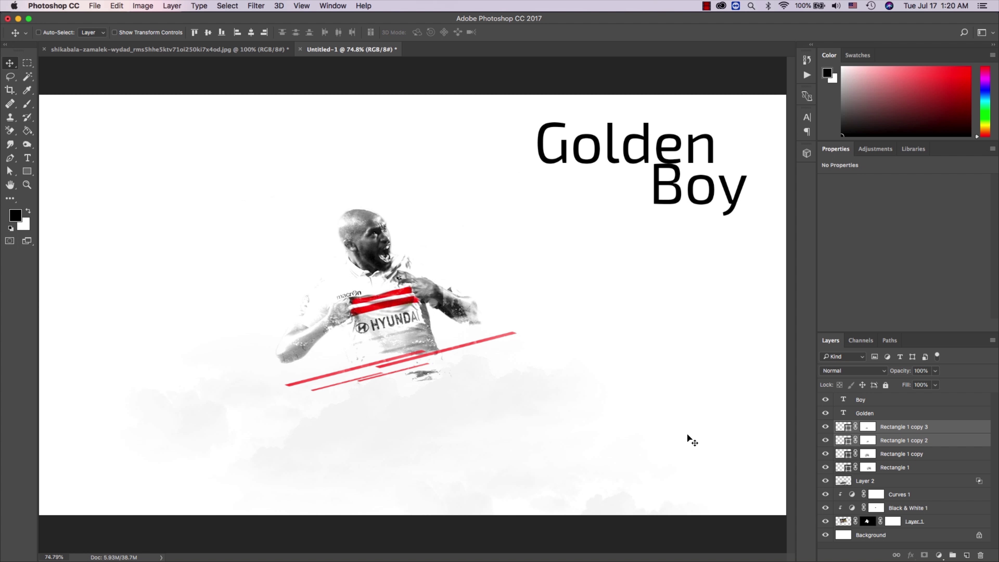
Step: Reposition the two long red stripes, moving one up and shifting both slightly left
click(902, 460)
key(ctrl+t)
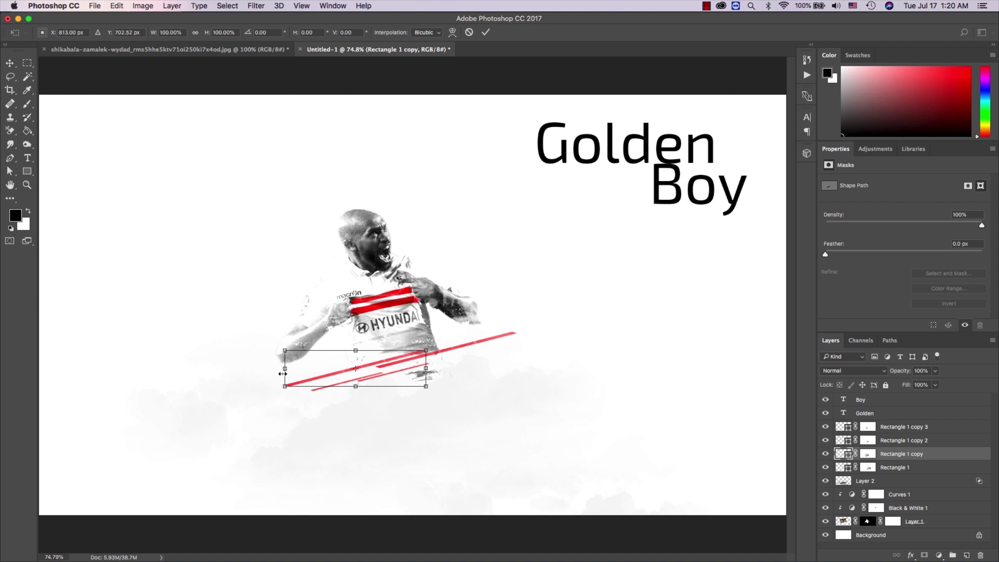
drag(290, 373, 324, 356)
key(Escape)
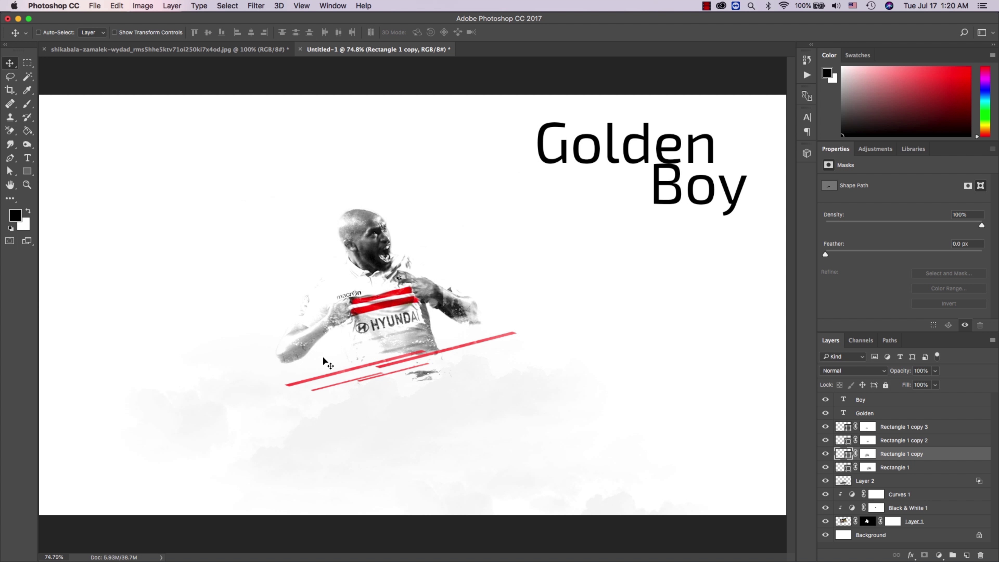
drag(453, 376, 448, 355)
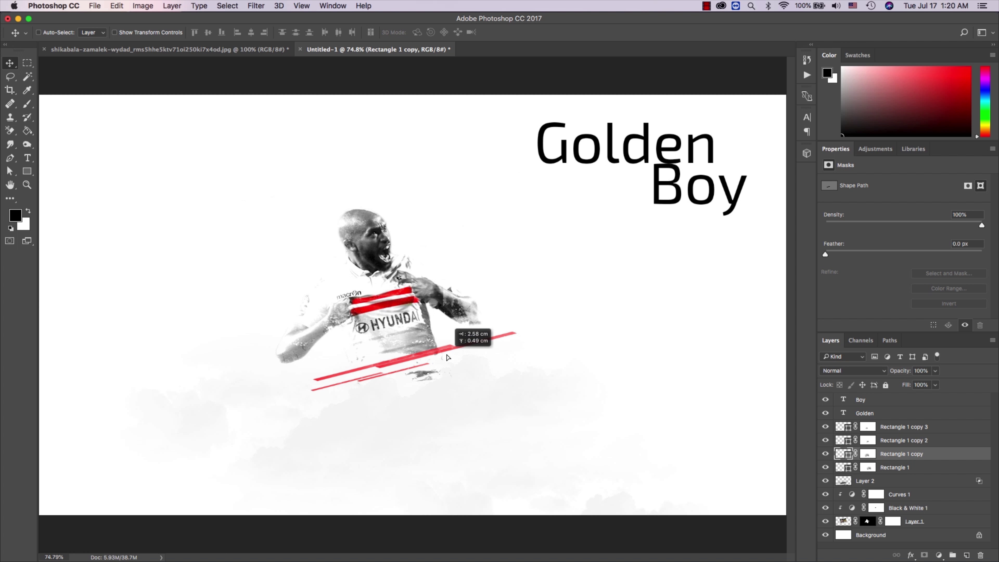
key(Down)
key(Down)
key(Down)
key(Down)
key(Down)
key(Down)
key(Down)
key(Down)
key(Down)
shift+click(902, 469)
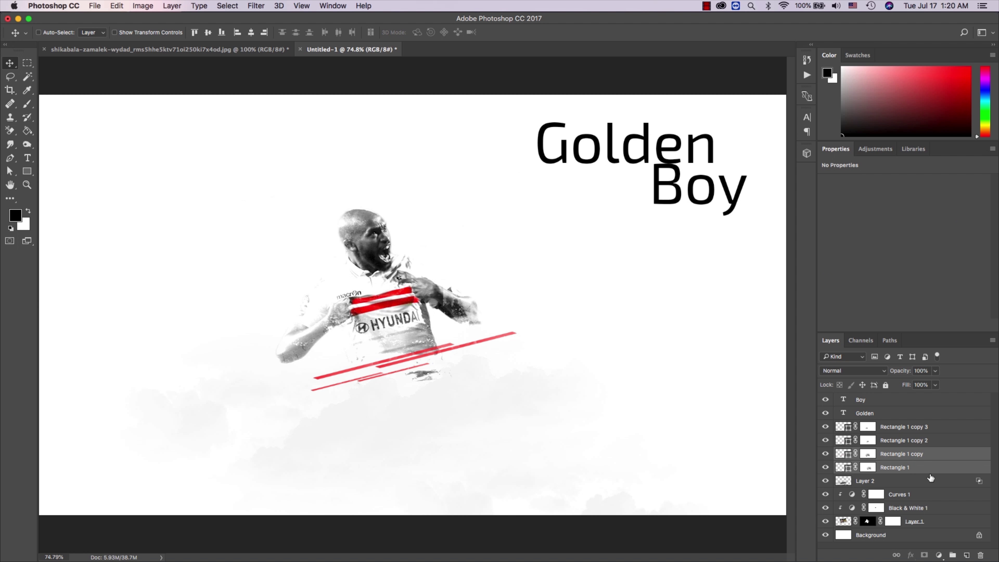
drag(506, 372, 560, 363)
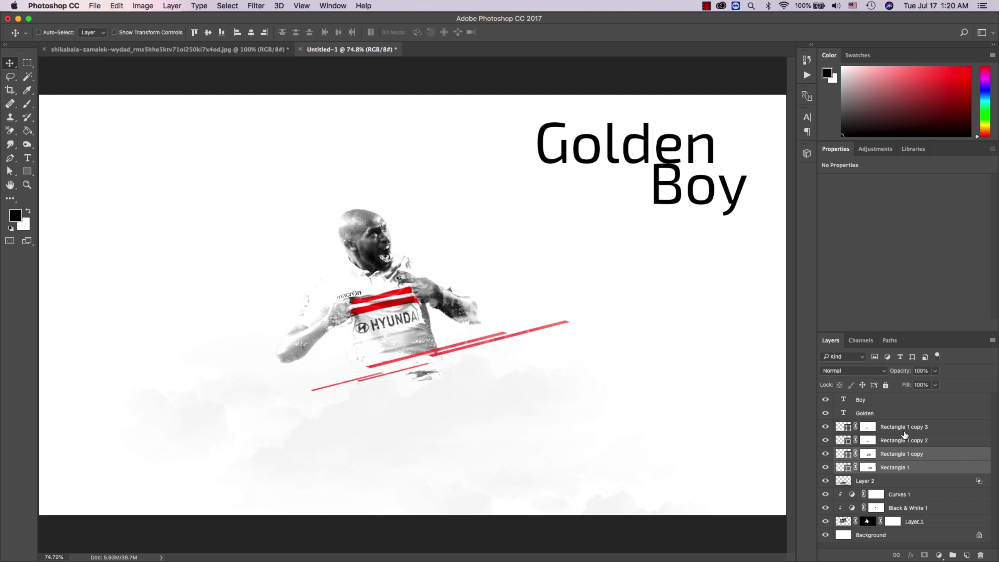
Step: Place the shorter stripes along the diagonal and move all four stripes down and left
click(901, 439)
mouse_move(460, 383)
mouse_down()
mouse_move(433, 389)
mouse_move(428, 381)
mouse_move(492, 380)
mouse_up()
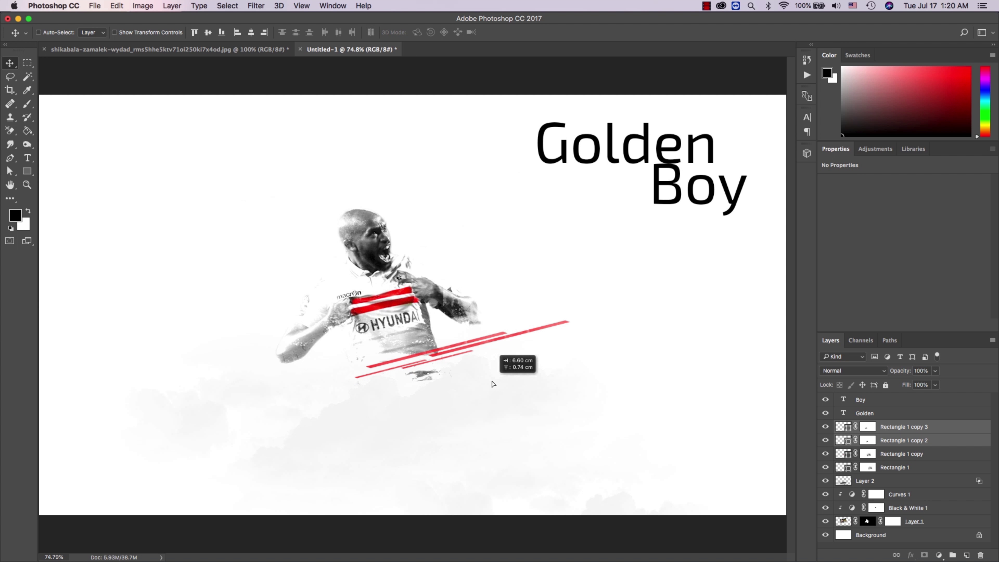
click(916, 472)
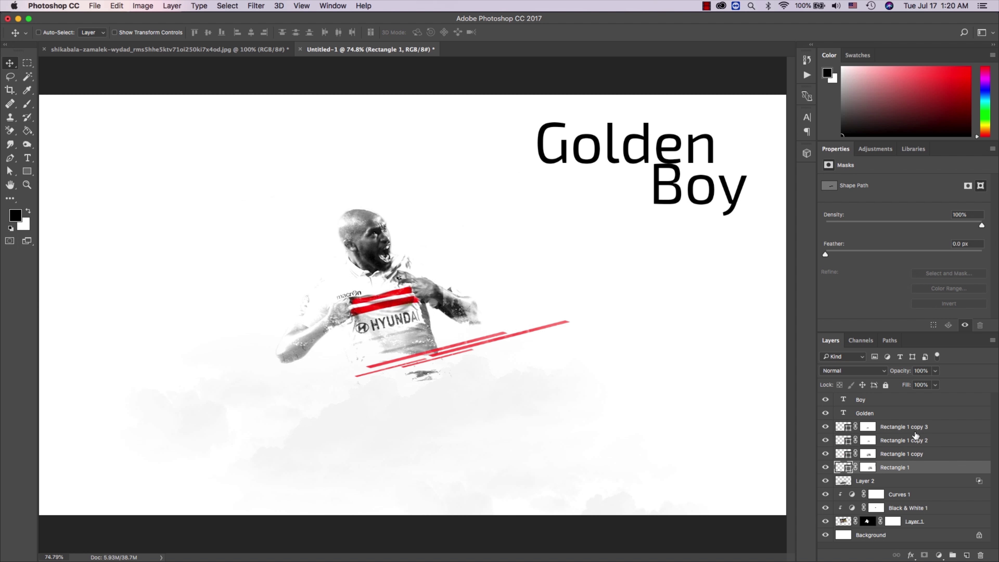
shift+click(915, 433)
drag(517, 403, 475, 415)
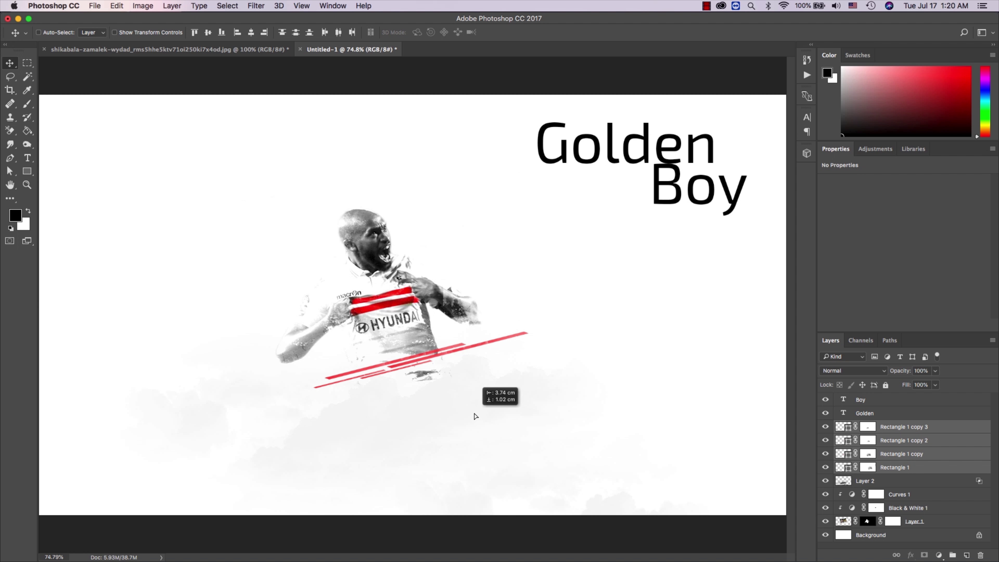
key(z)
click(435, 397)
click(435, 397)
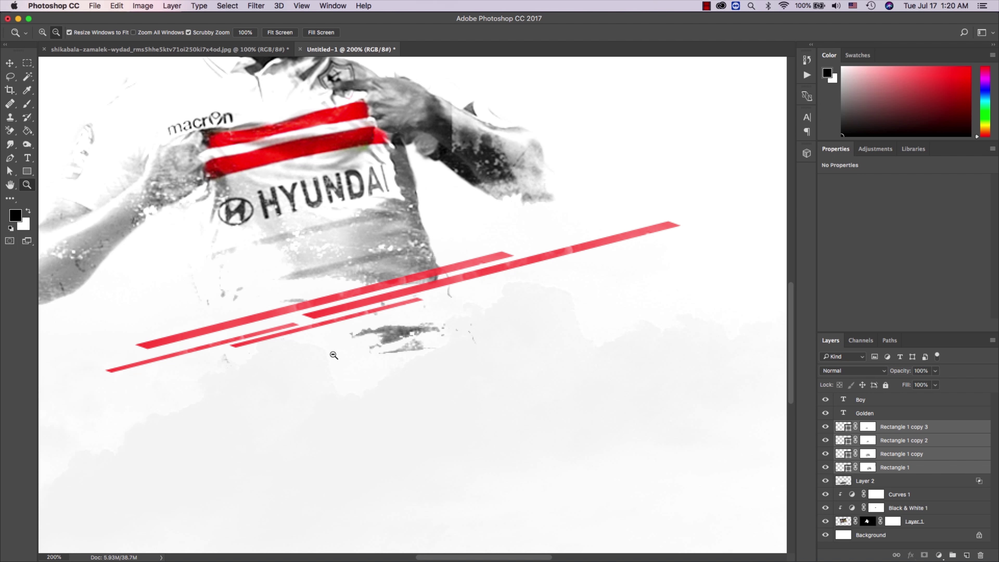
alt+click(334, 355)
alt+click(333, 355)
key(i)
drag(416, 369, 409, 371)
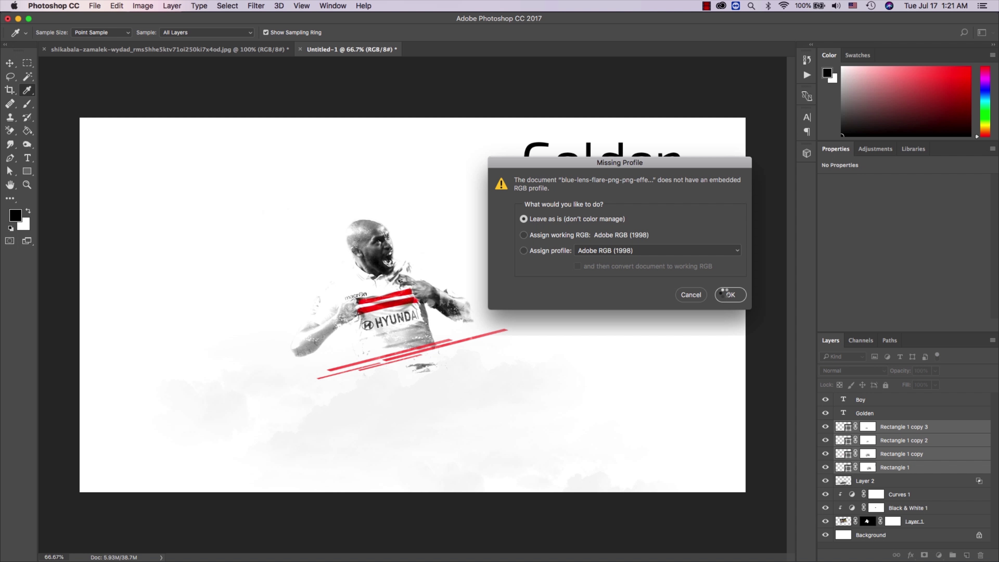
Step: Drag the blue lens flare into the poster and set it to Linear Dodge (Add)
key(Return)
key(v)
drag(419, 290, 322, 48)
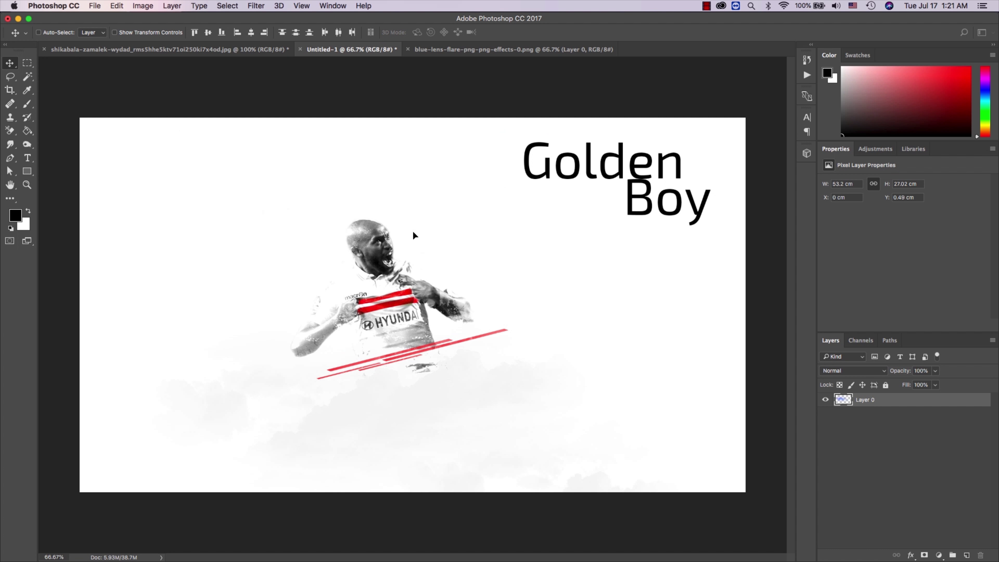
drag(322, 47, 412, 230)
click(852, 370)
click(842, 315)
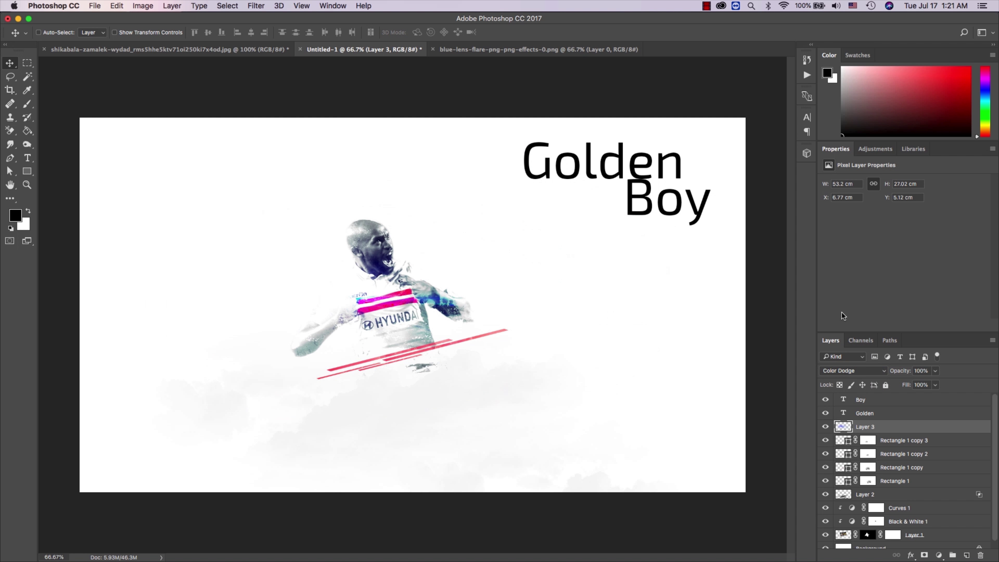
click(854, 369)
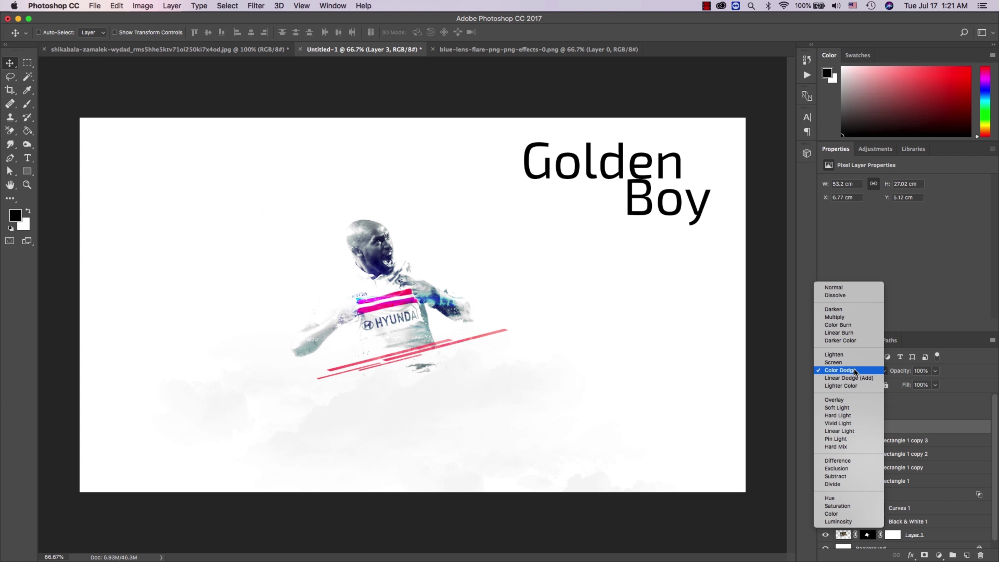
click(853, 375)
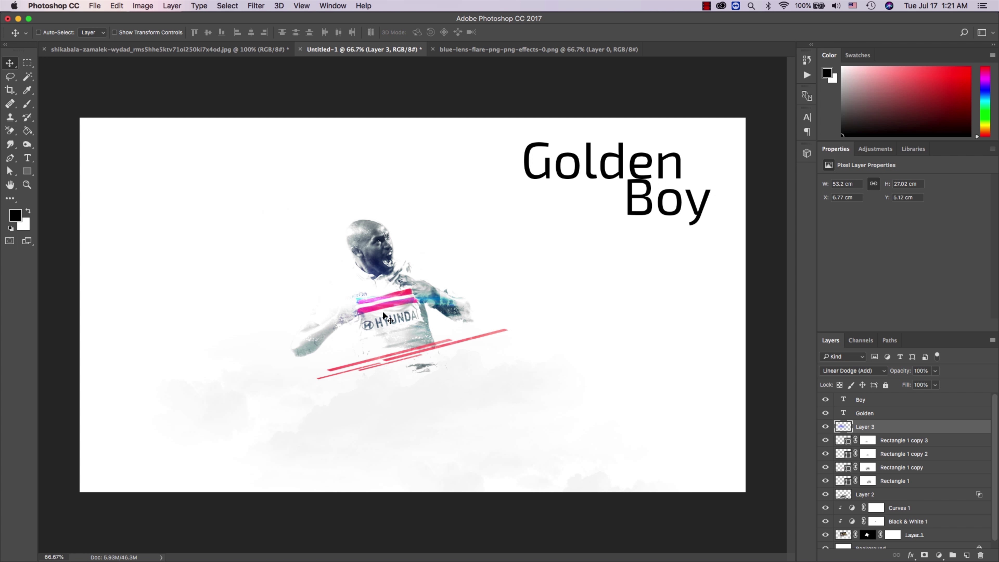
Step: Undo the flare move and delete the first imported lens flare layer
mouse_move(384, 315)
mouse_down()
mouse_move(423, 327)
mouse_move(452, 284)
mouse_move(435, 216)
mouse_up()
key(z)
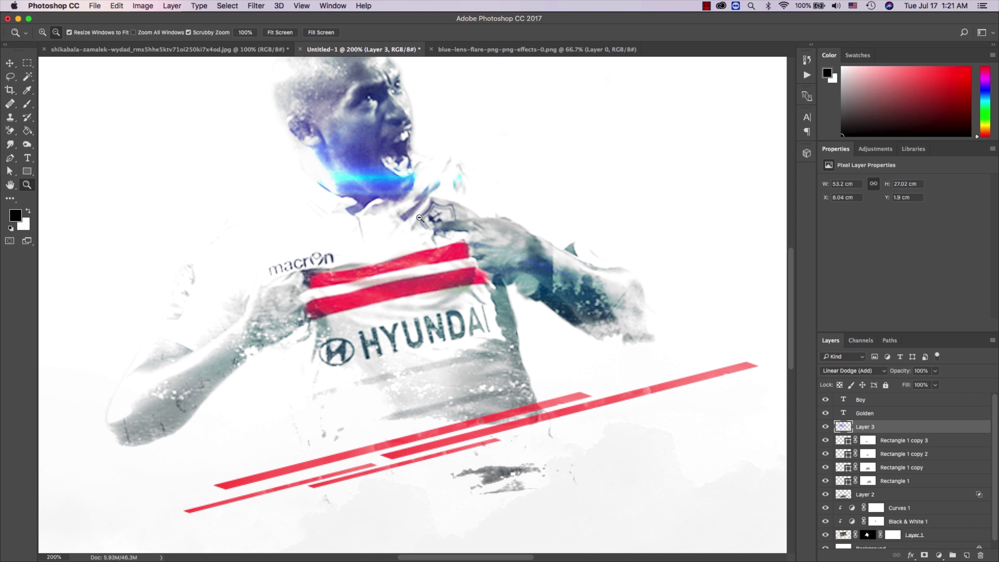
alt+click(420, 218)
alt+click(420, 218)
key(super+z)
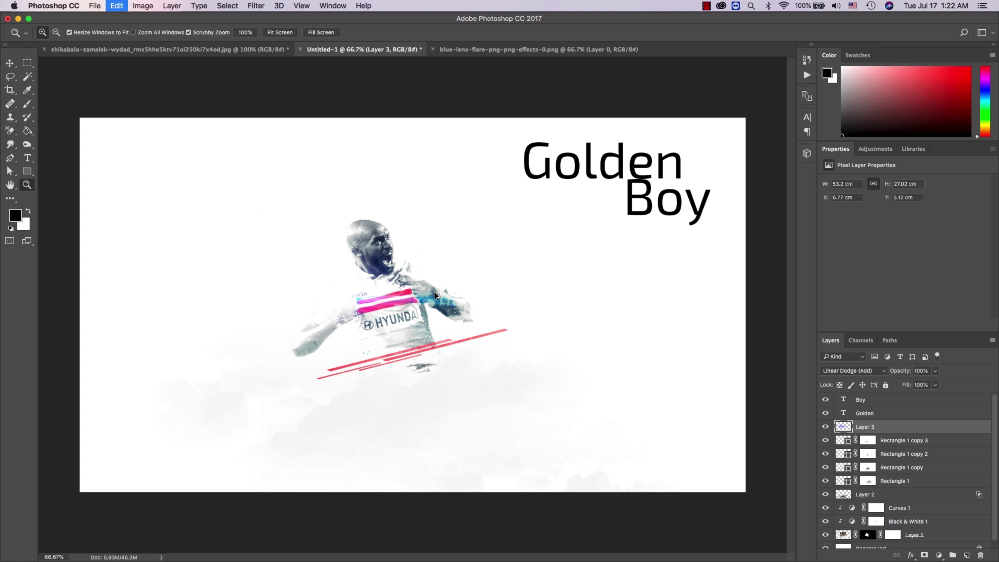
right_click(895, 432)
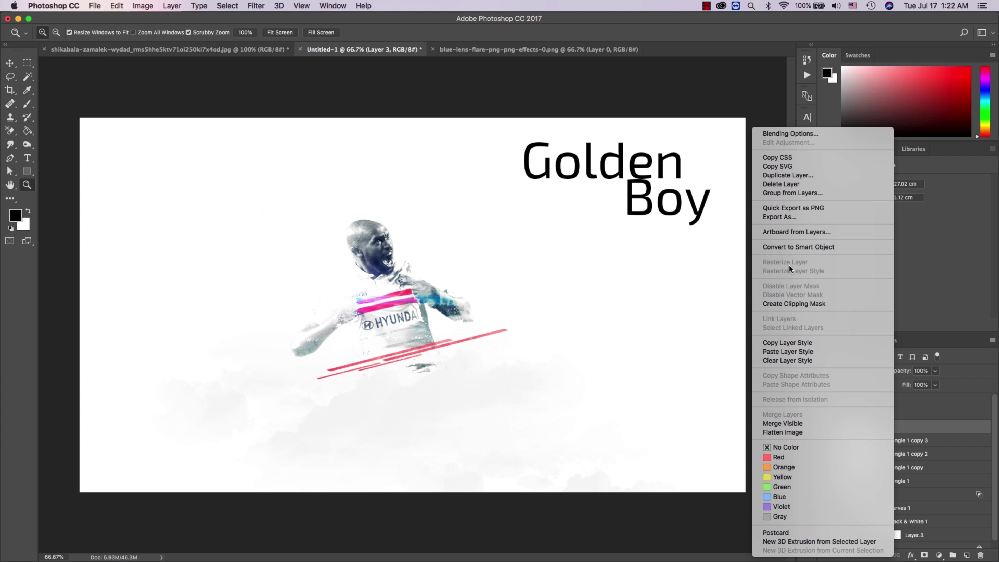
click(970, 426)
key(Delete)
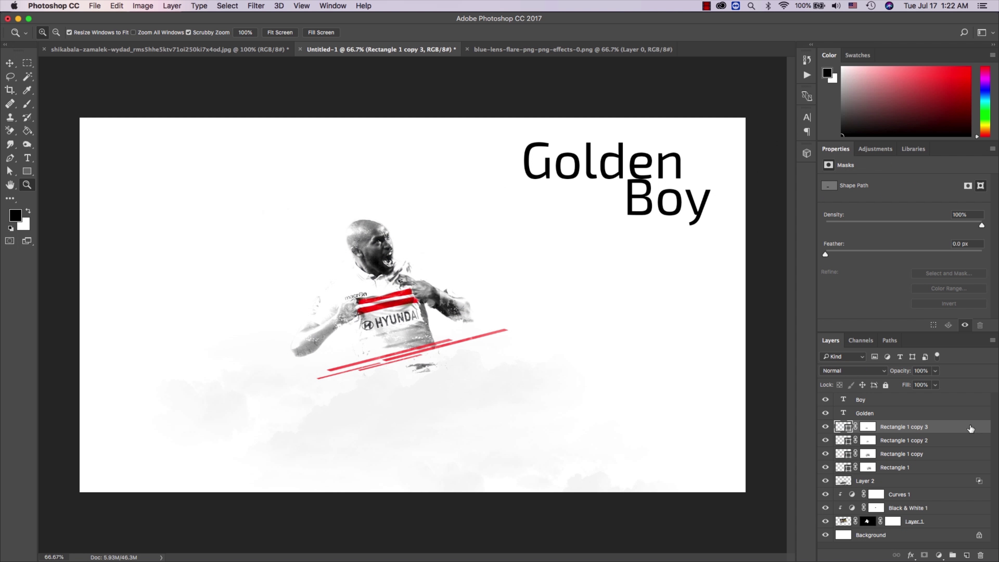
Step: Bring the flare in again in Linear Dodge (Add) and move it onto the footballer's face
click(487, 49)
key(v)
mouse_move(311, 308)
mouse_down()
mouse_move(344, 156)
mouse_move(359, 246)
mouse_move(343, 327)
mouse_up()
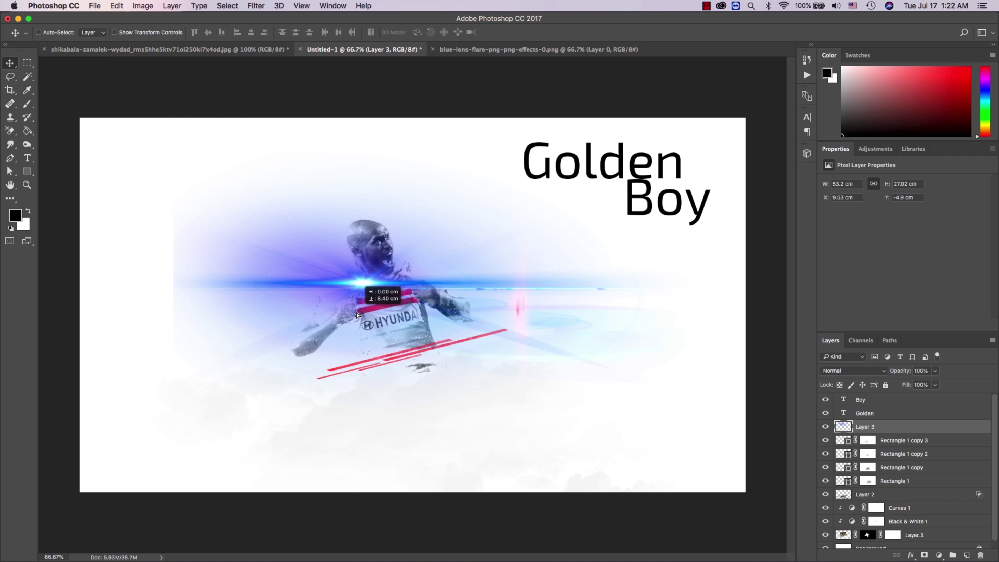
click(823, 369)
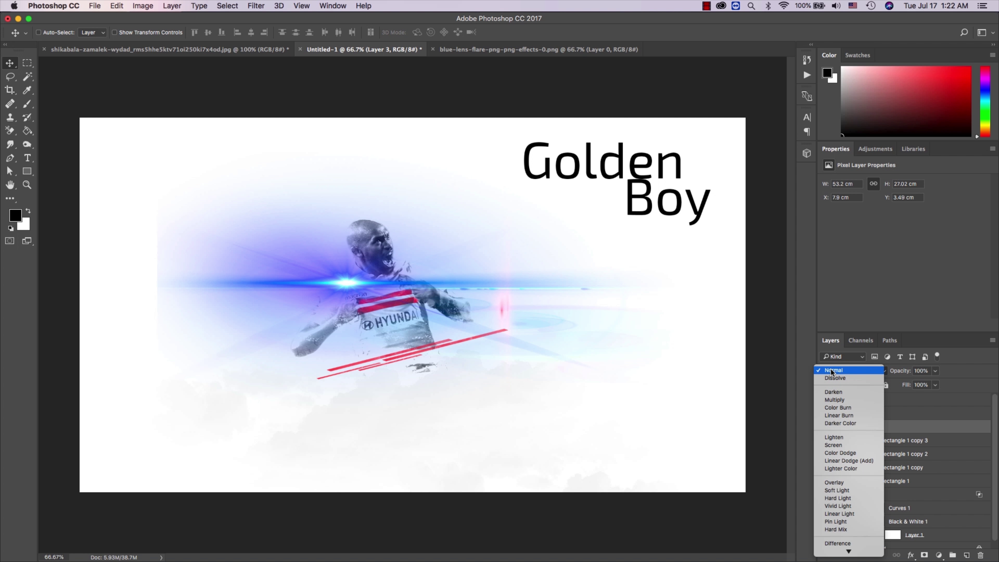
click(847, 454)
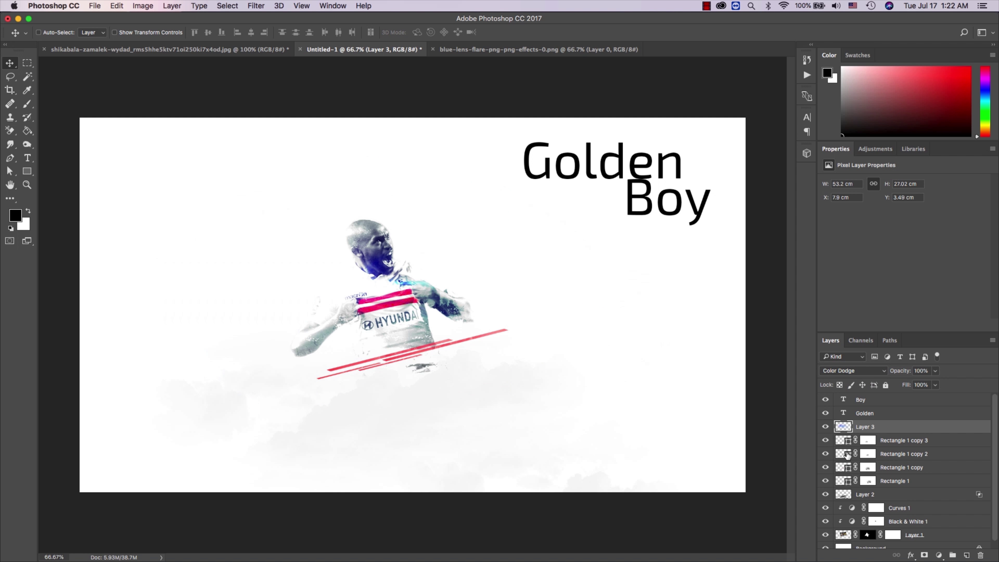
drag(413, 291, 425, 295)
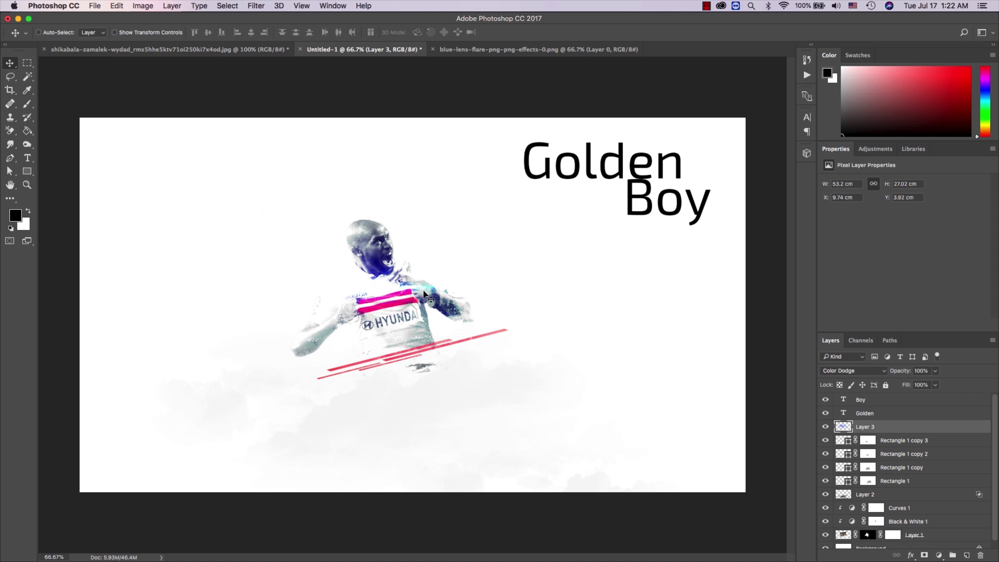
click(880, 366)
click(873, 377)
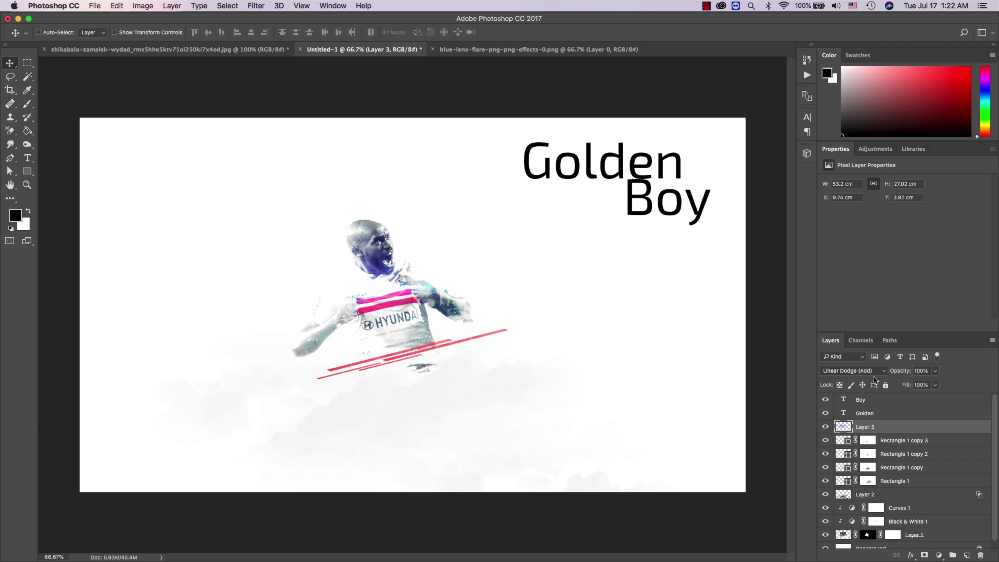
key(z)
double_click(362, 353)
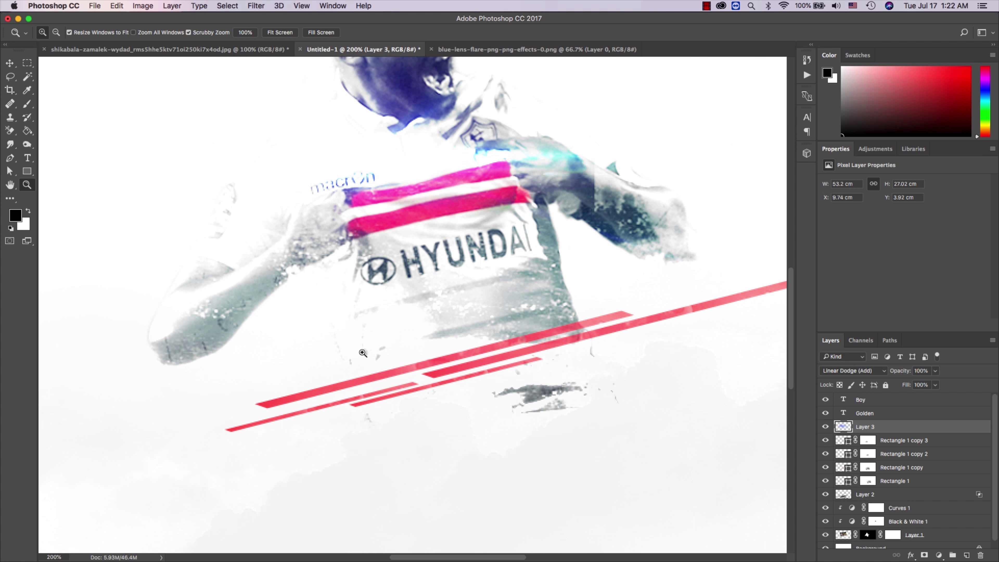
Step: Rename Layer 3 to 'Lens Flare'
click(939, 553)
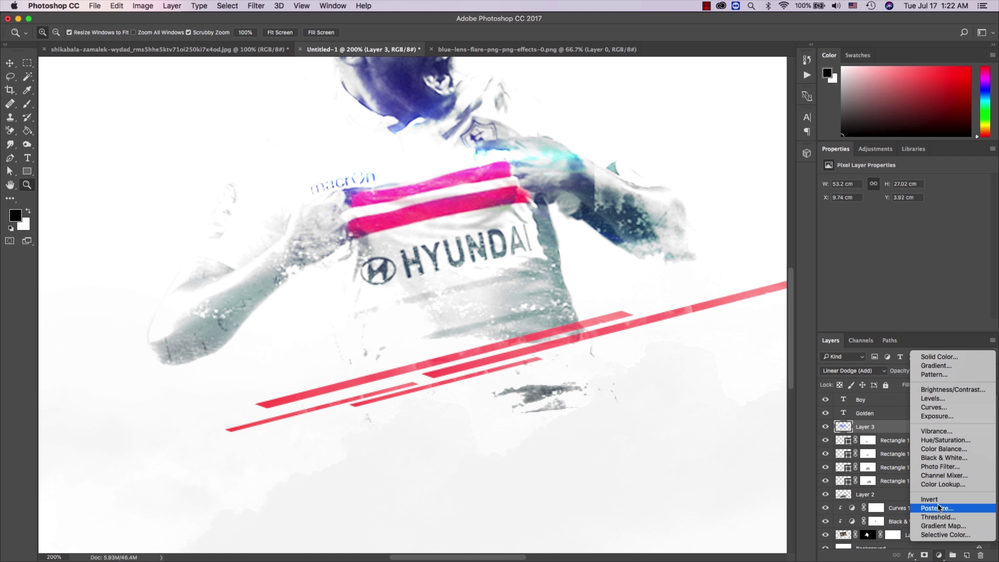
click(866, 430)
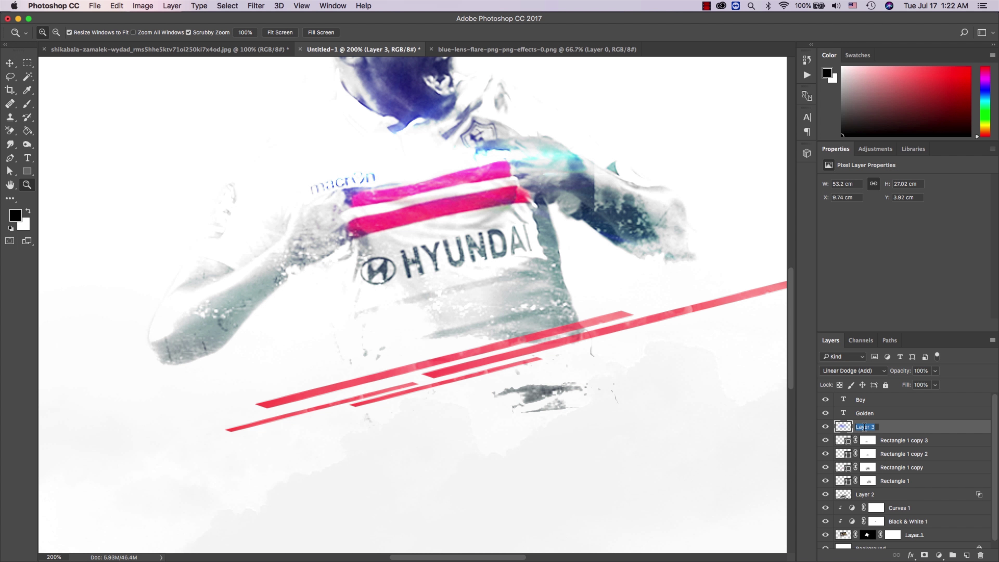
text(Lens Flar)
key(Return)
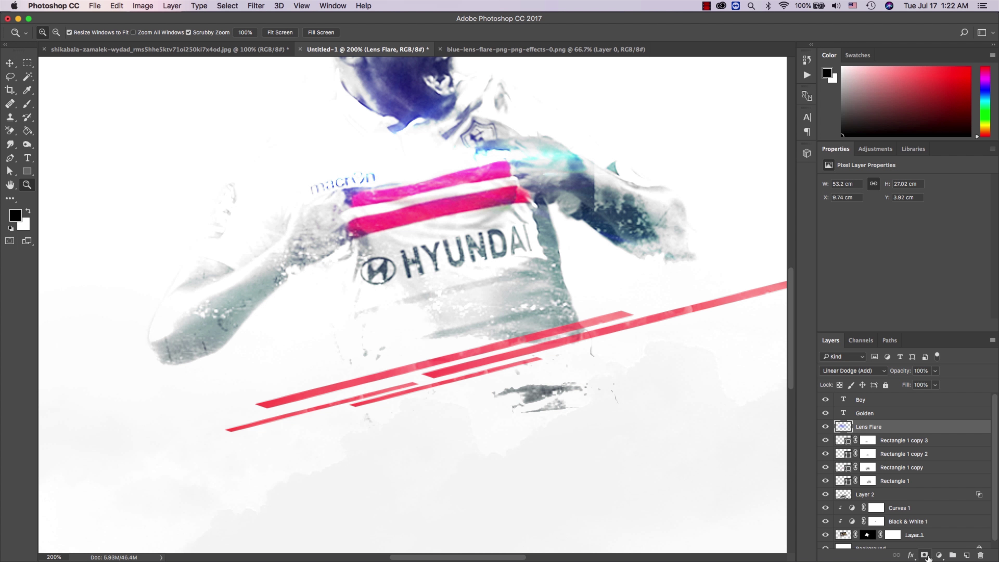
Step: Add a clipped Hue/Saturation adjustment shifting the flare's hue toward warm tones (+141)
click(939, 555)
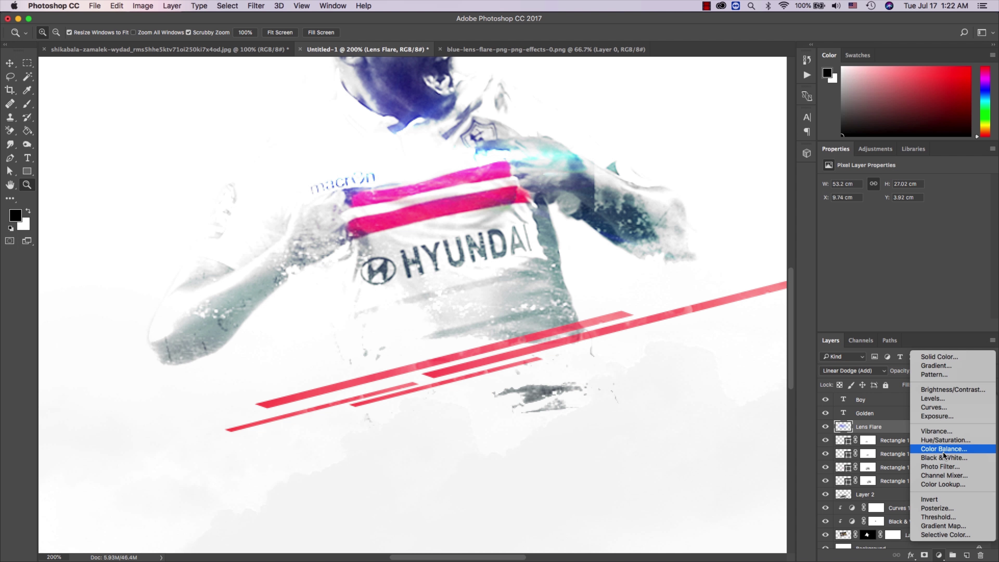
click(938, 441)
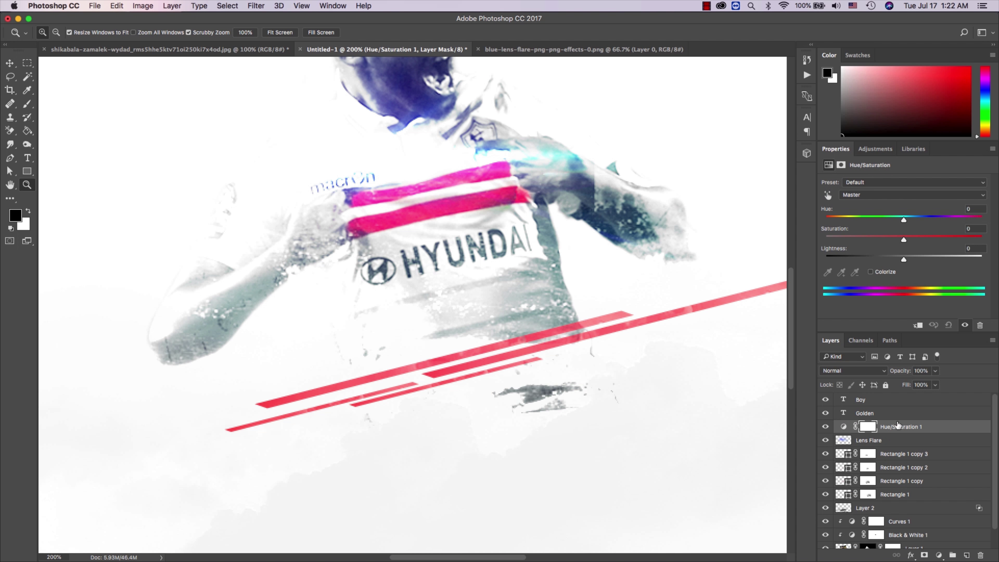
alt+click(897, 428)
scroll(680, 250, up, 3)
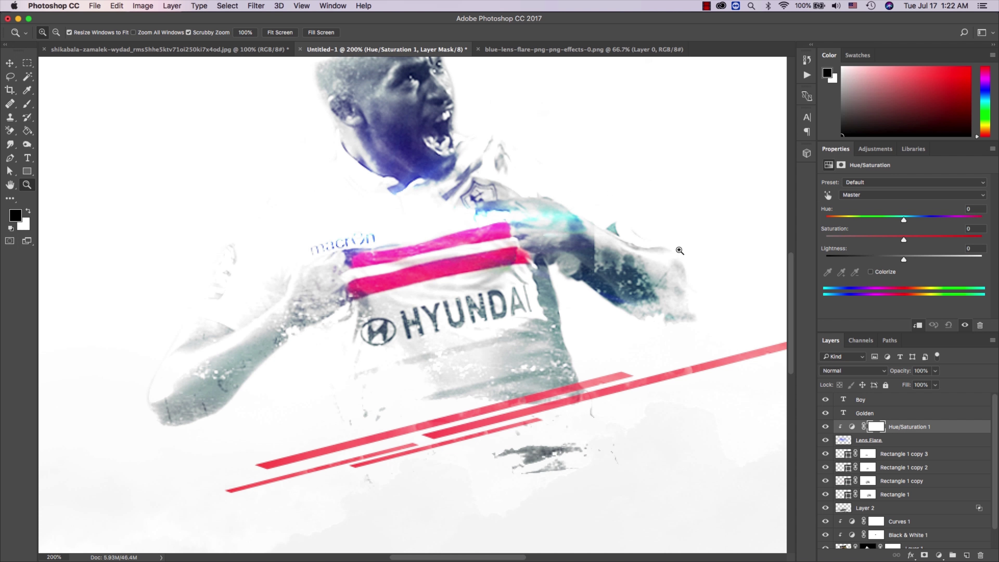
mouse_move(910, 222)
mouse_down()
mouse_move(955, 221)
mouse_move(827, 233)
mouse_move(970, 241)
mouse_up()
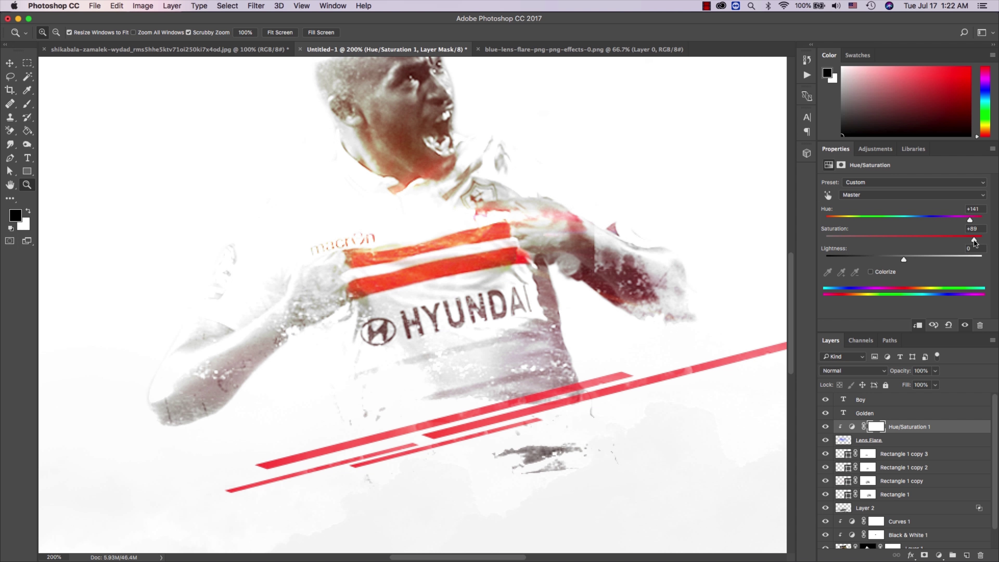
Step: Move the flare onto the face, then duplicate it with its adjustment and place the copy across the chest
key(super+0)
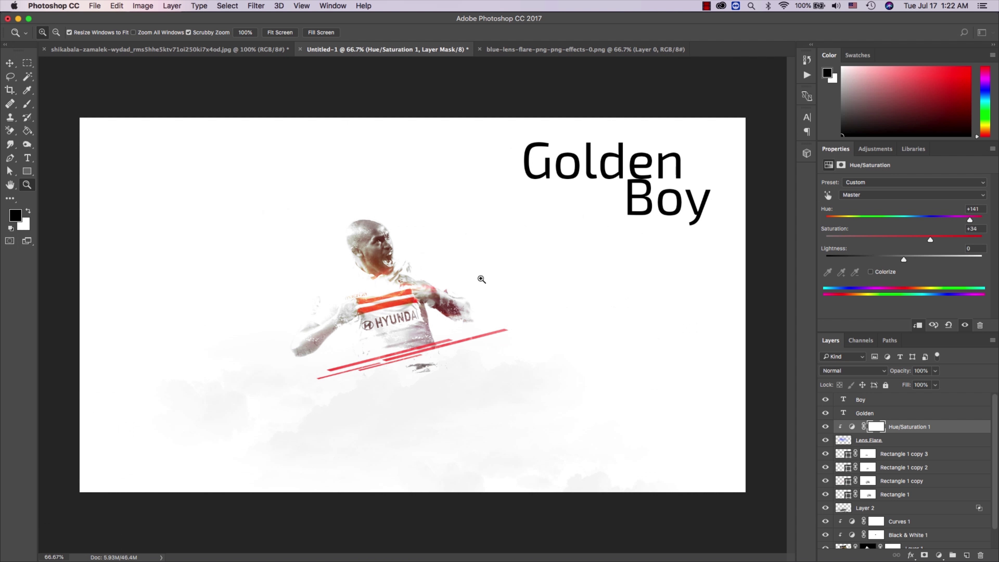
key(super+1)
key(v)
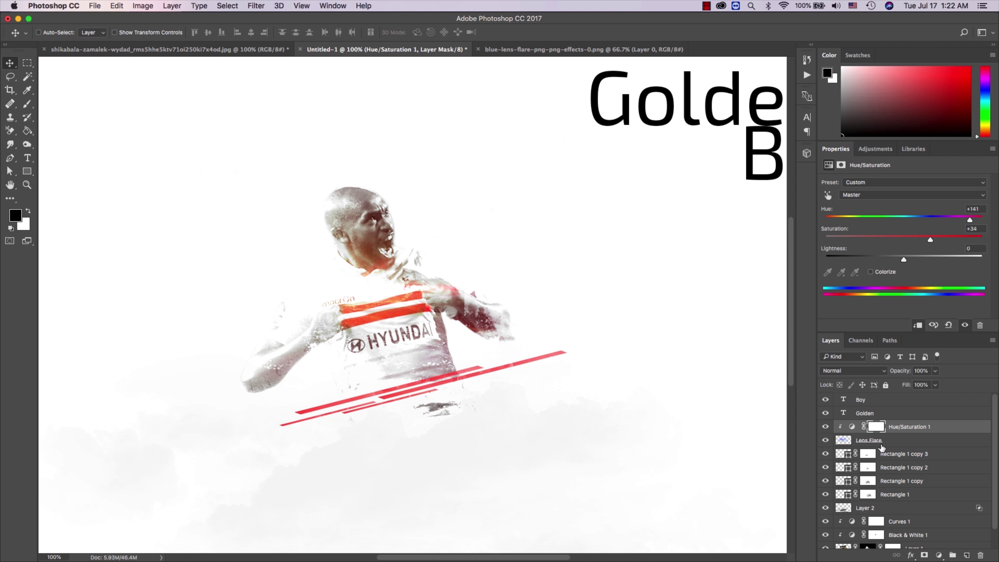
click(882, 448)
mouse_move(428, 364)
mouse_down()
mouse_move(463, 347)
mouse_move(406, 342)
mouse_move(414, 336)
mouse_up()
right_click(898, 432)
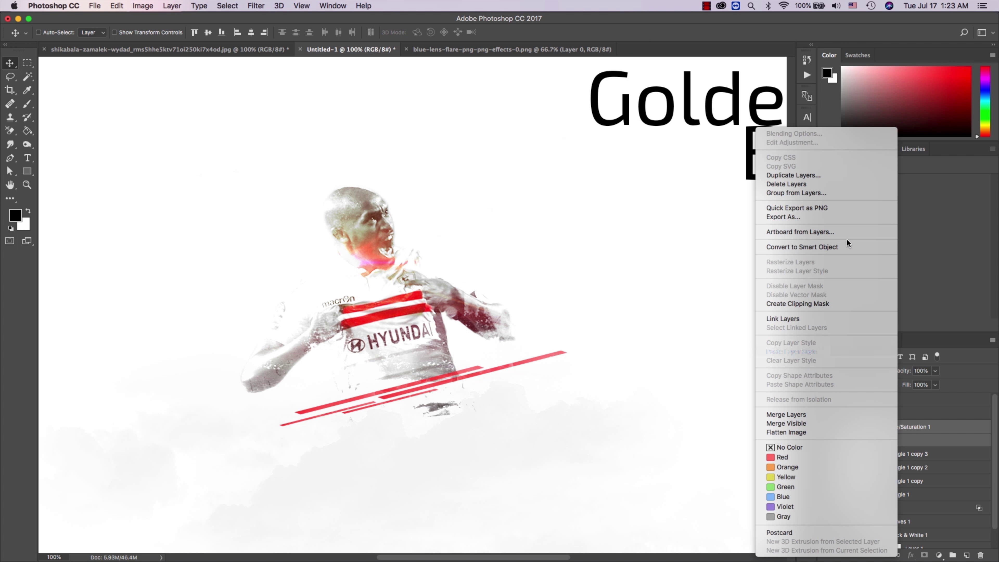
click(828, 174)
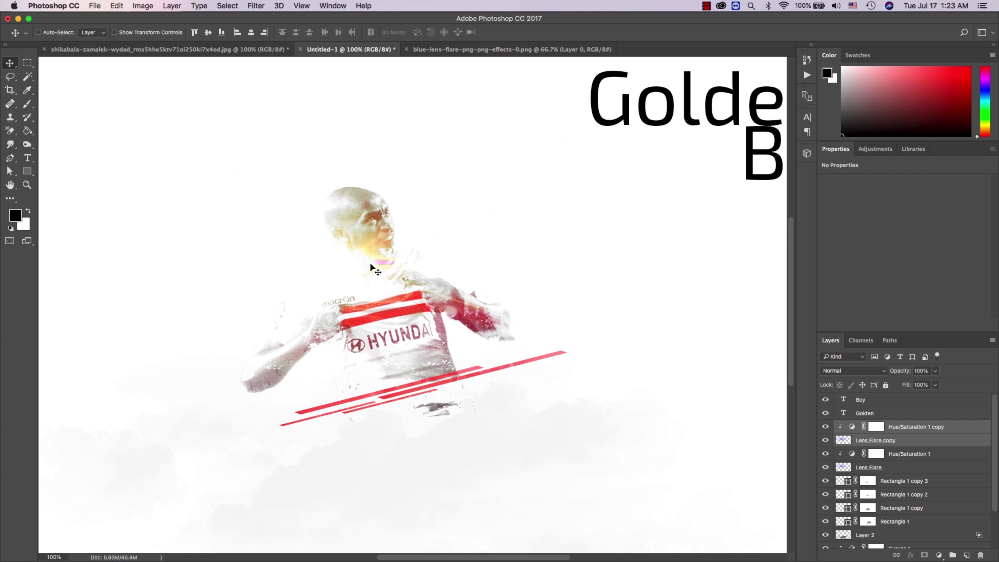
drag(371, 269, 358, 344)
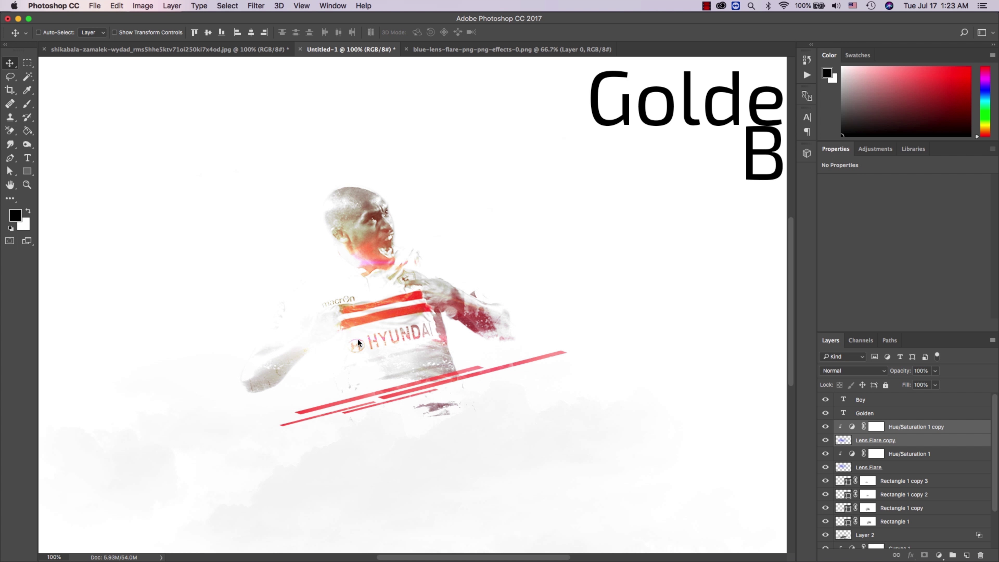
mouse_move(340, 335)
mouse_down()
mouse_move(443, 330)
mouse_move(432, 313)
mouse_up()
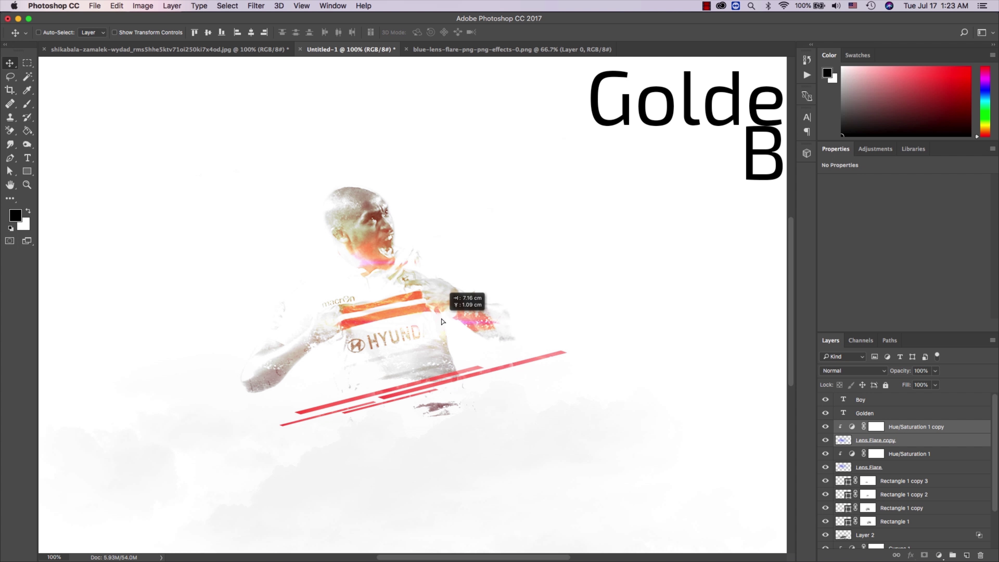
Step: Inspect the copied flare up close and nudge the original Lens Flare slightly down
key(z)
click(432, 314)
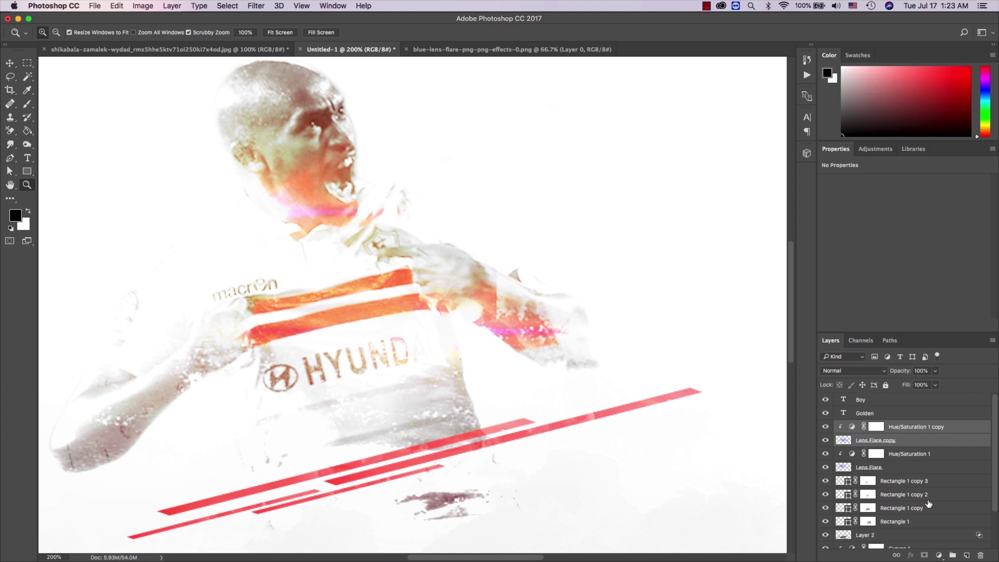
click(897, 440)
key(super+t)
key(Return)
key(z)
alt+click(530, 256)
click(908, 467)
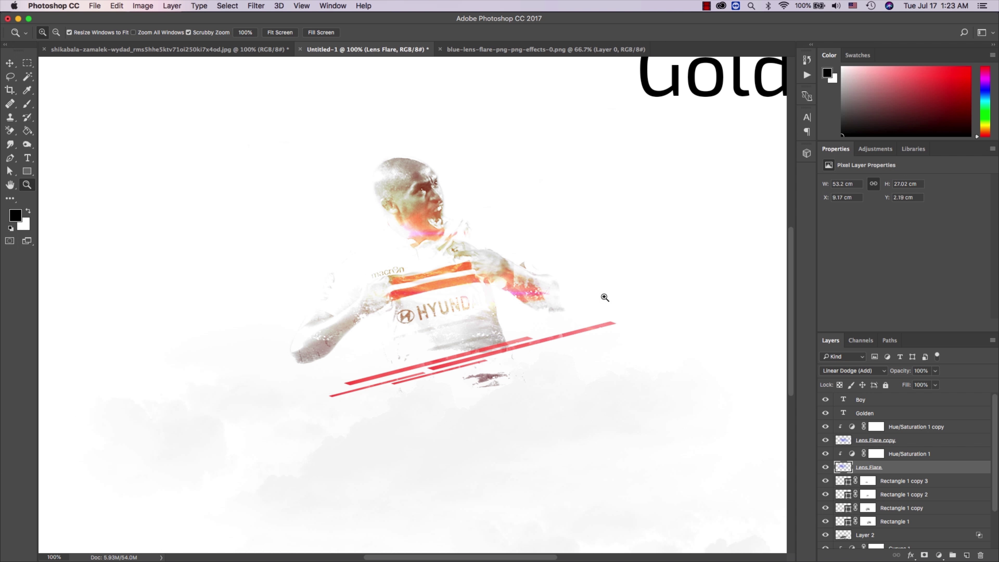
key(v)
drag(594, 300, 591, 304)
Step: Select the Lens Flare copy together with its hue adjustment layer
click(907, 441)
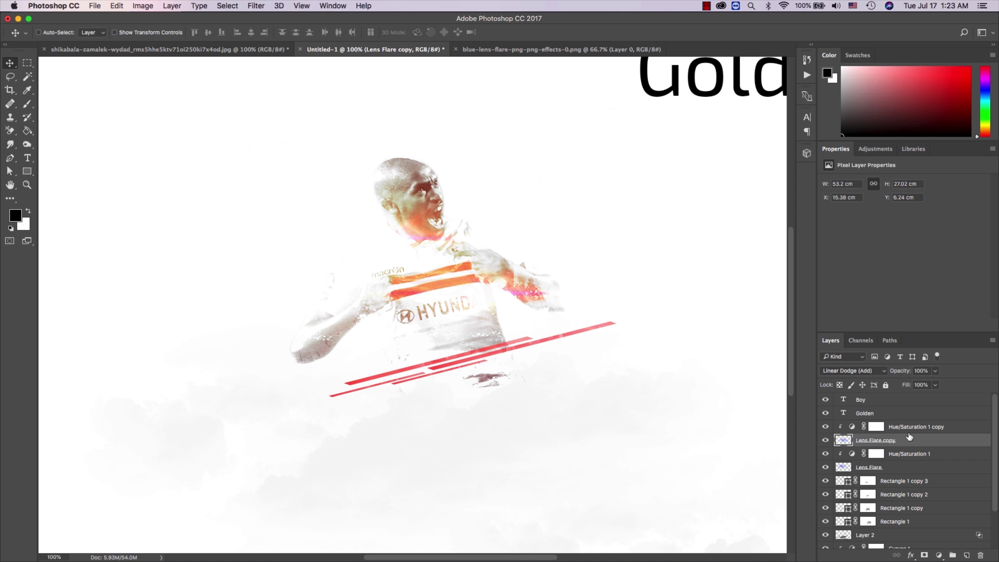
right_click(908, 439)
click(973, 399)
shift+click(947, 429)
right_click(944, 430)
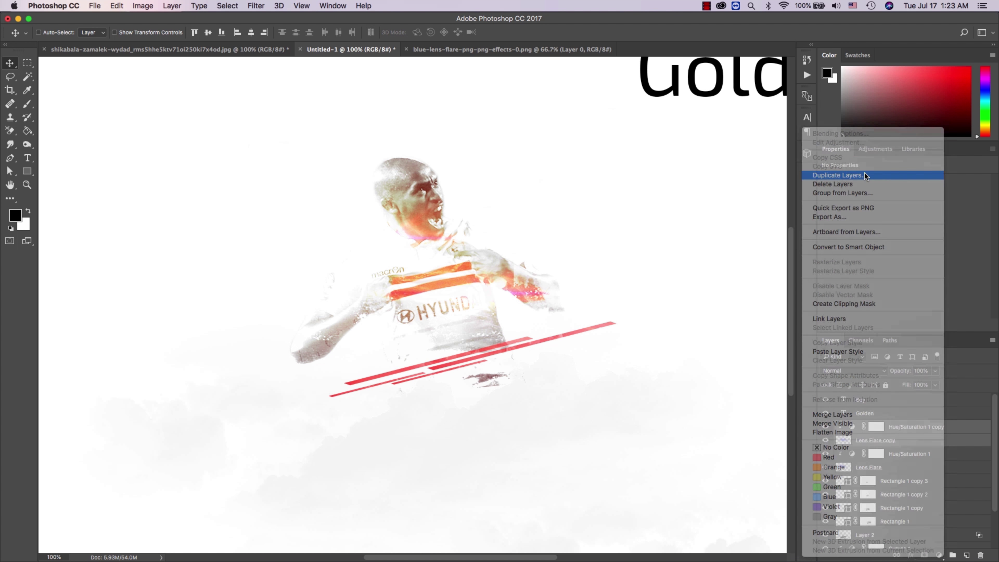
Step: Duplicate the copied flare and its adjustment, then delete the extra hue adjustment copy
click(864, 175)
key(Return)
click(921, 428)
key(Delete)
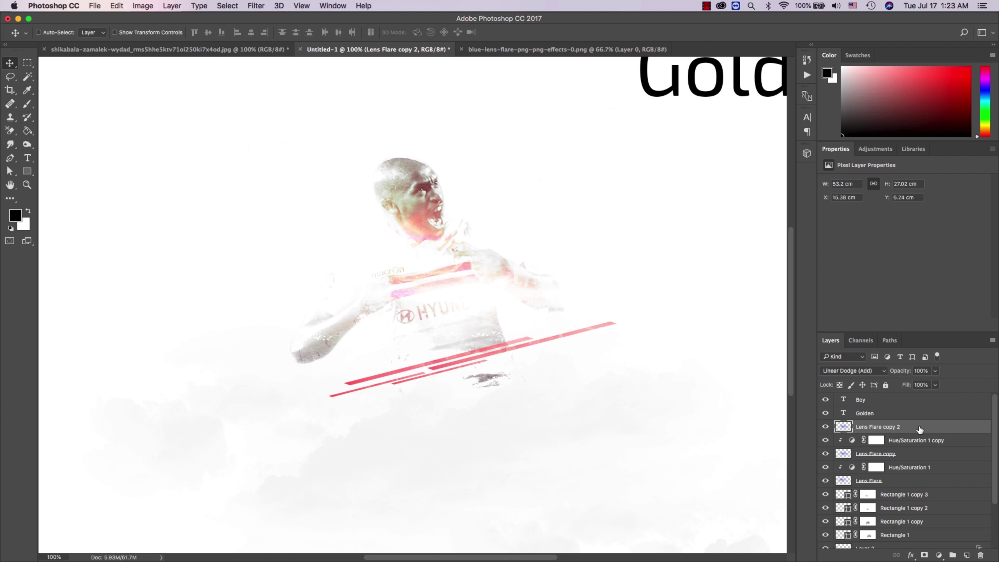
key(z)
key(super+minus)
Step: Try Color Dodge and Multiply, settle on Screen, and move the third flare onto the stripes
click(873, 371)
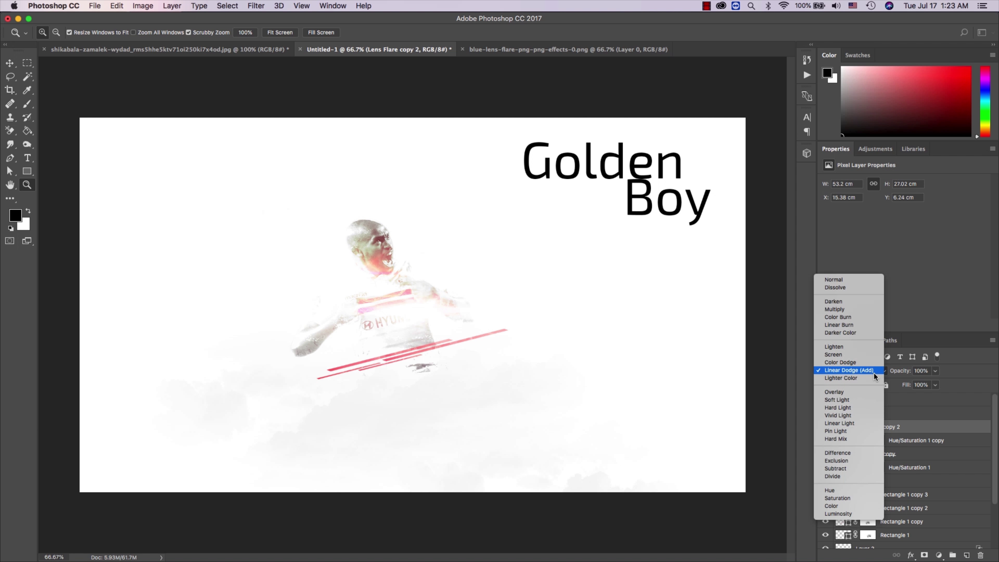
click(868, 362)
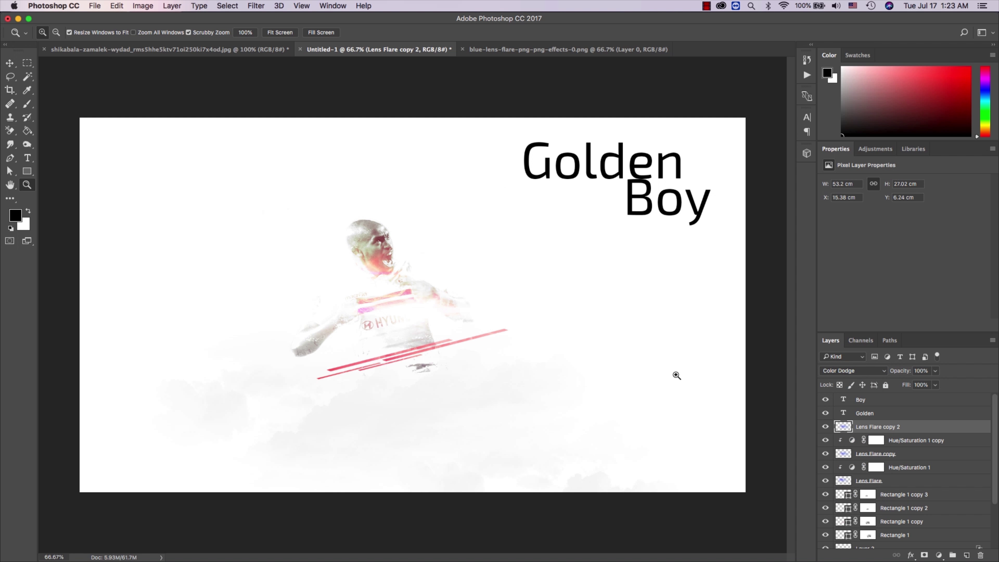
click(859, 373)
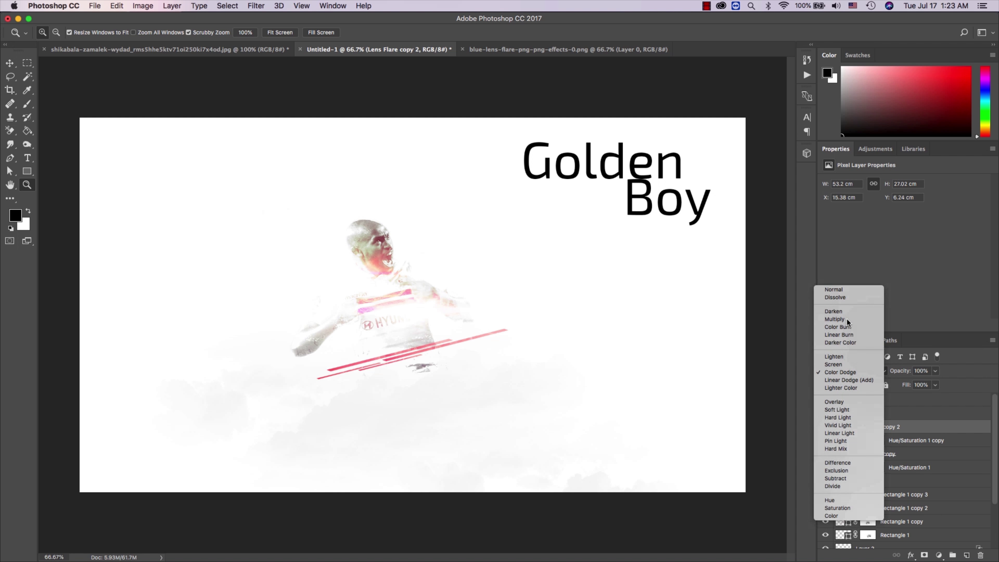
click(847, 319)
key(v)
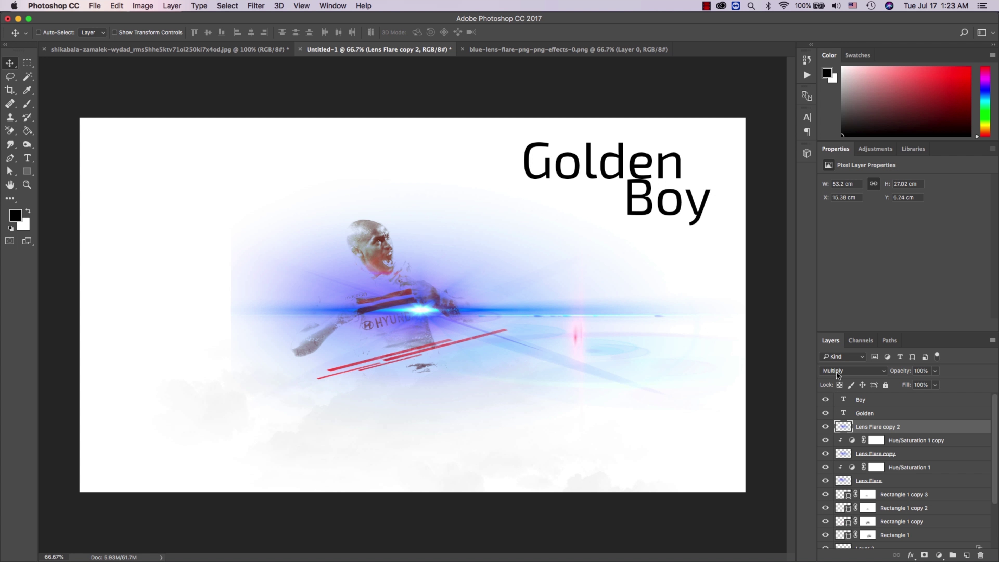
click(837, 373)
click(842, 411)
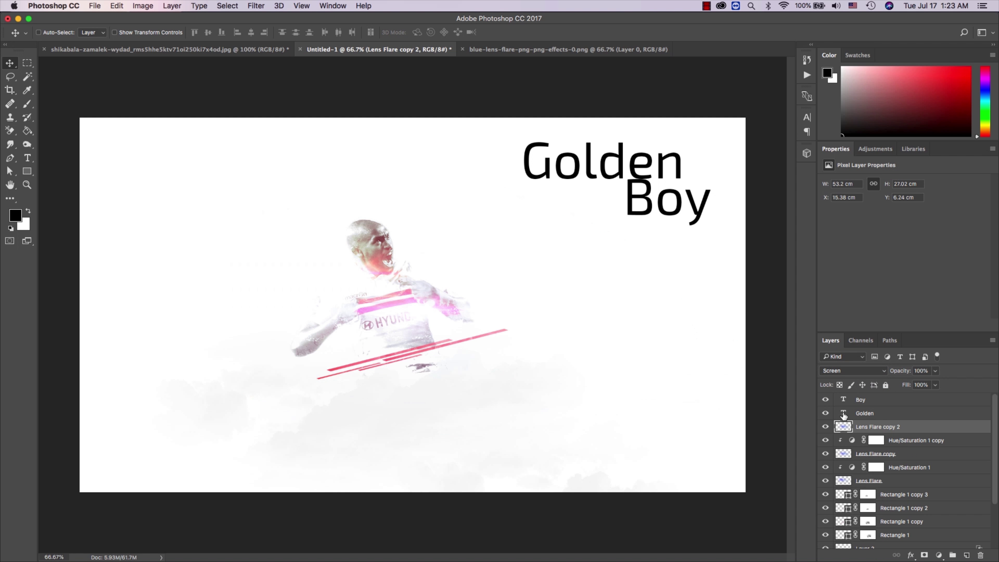
drag(463, 309, 458, 331)
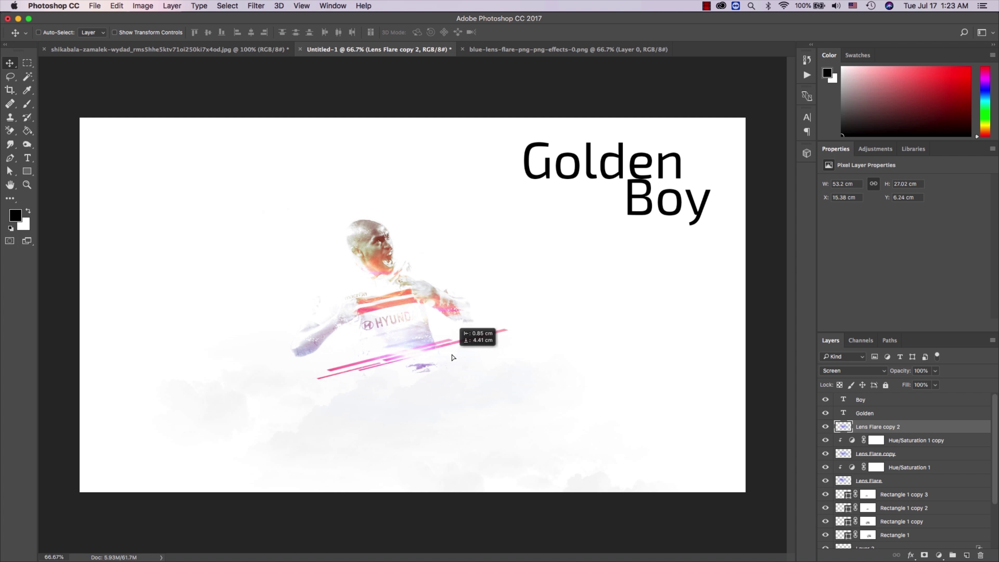
Step: Undo a misplaced flare move and reposition the flare over the red stripes
super+click(423, 349)
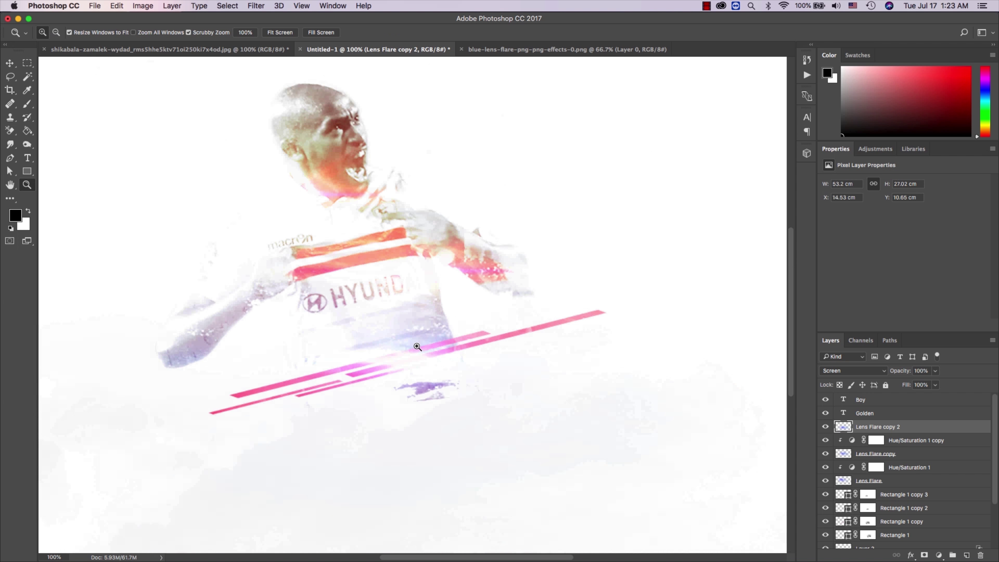
drag(441, 374, 499, 347)
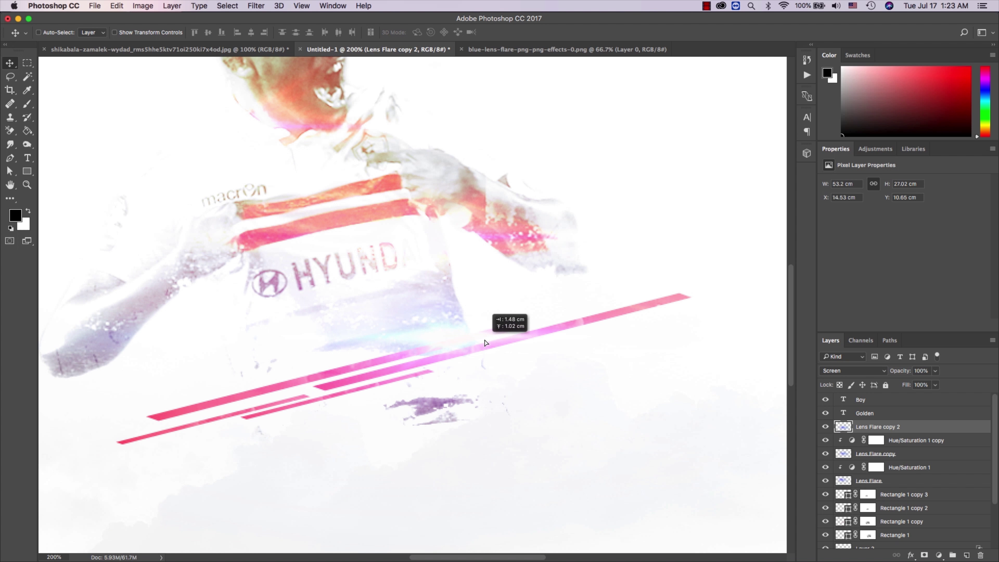
key(super+alt+z)
key(super+alt+z)
key(super+alt+z)
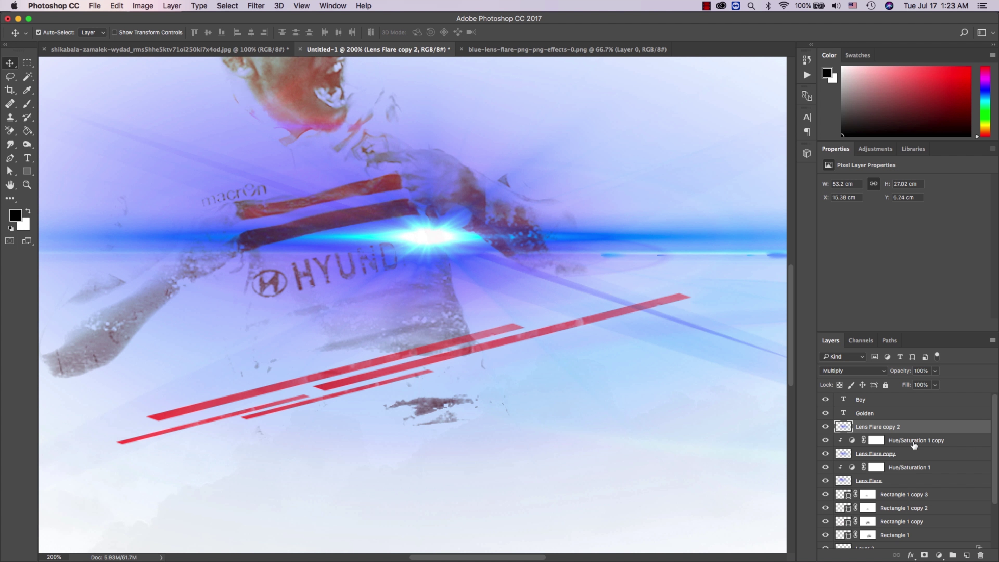
key(super+alt+z)
key(super+alt+z)
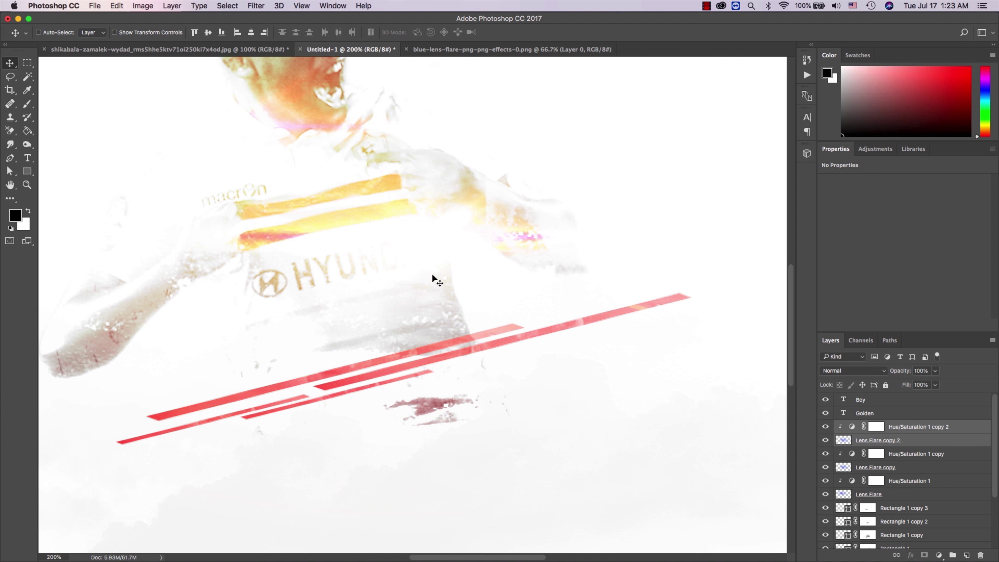
drag(445, 284, 423, 337)
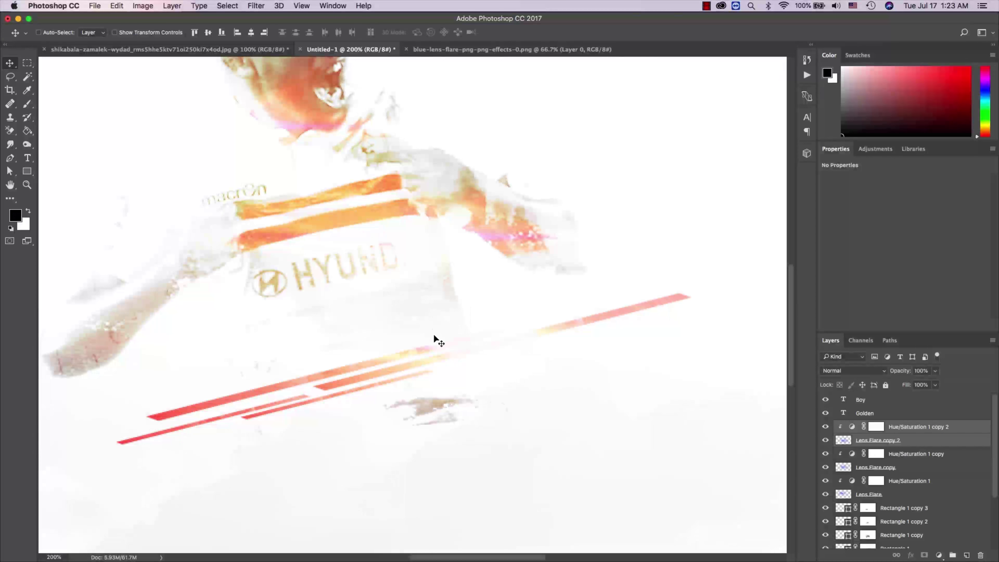
Step: Set Lens Flare copy 2 to Screen, position it along the stripes, and start duplicating it
click(916, 445)
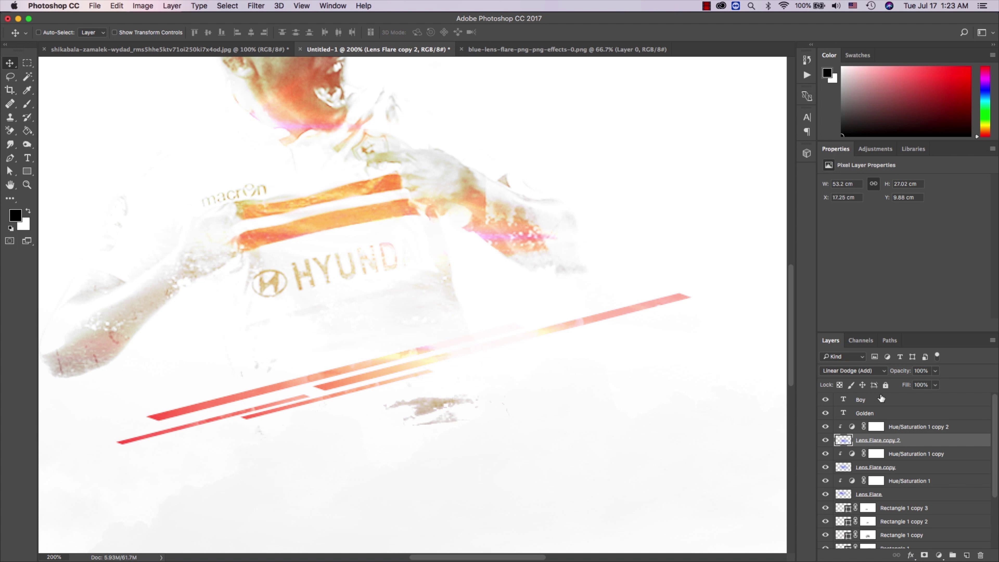
click(868, 373)
click(860, 356)
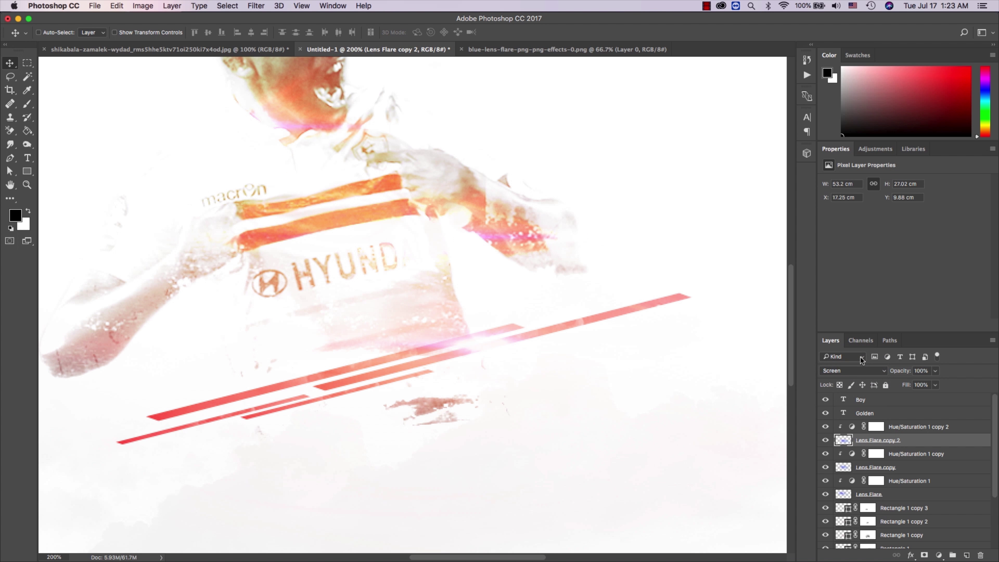
drag(510, 354, 507, 348)
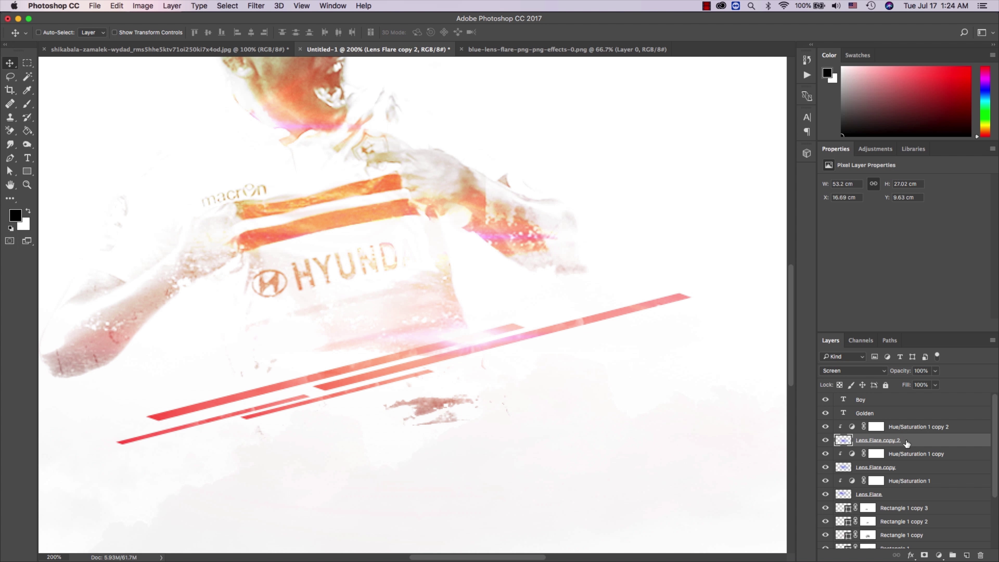
right_click(907, 443)
click(811, 173)
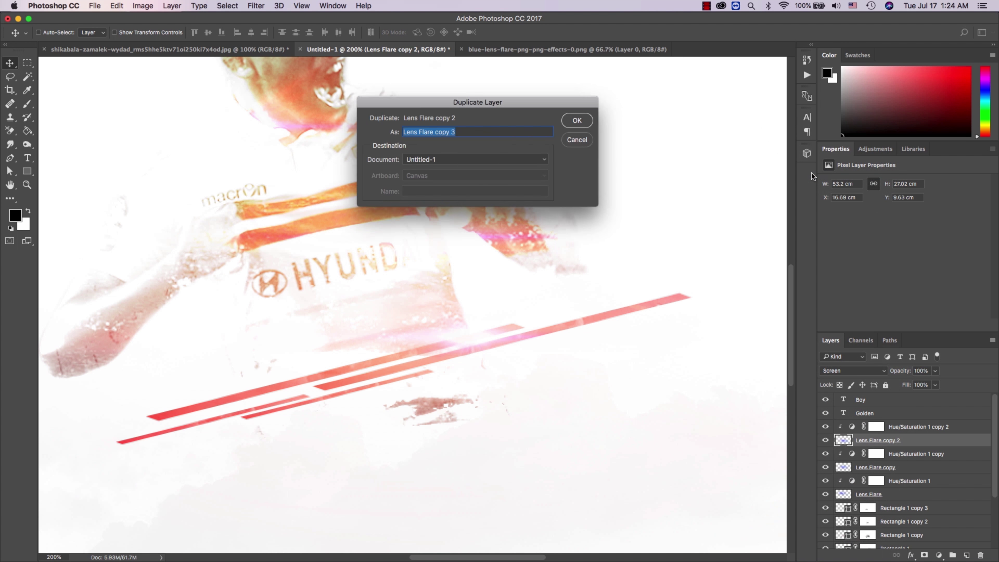
Step: Create Lens Flare copy 3, clip Hue/Saturation 1 copy 2, and move Lens Flare copy 2 above it
key(Return)
click(912, 428)
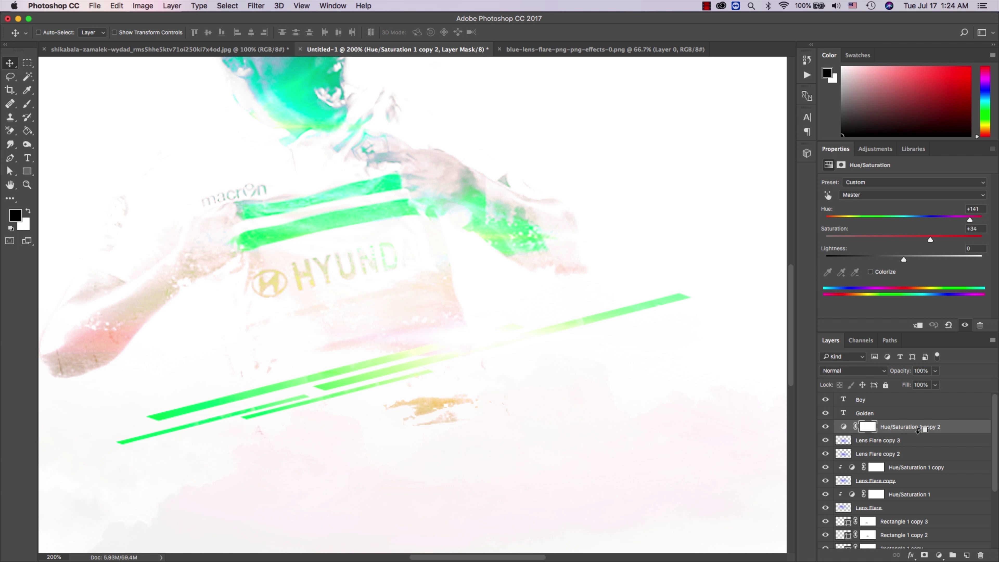
alt+click(919, 430)
click(903, 457)
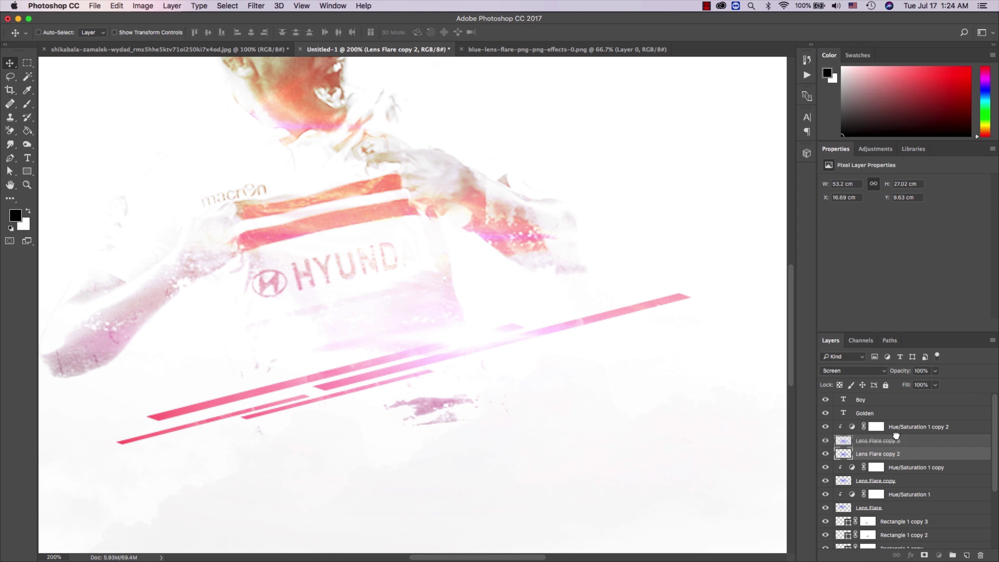
drag(895, 435, 897, 422)
Step: Try Color Dodge, Overlay and Soft Light blending on the flare while repositioning it
key(z)
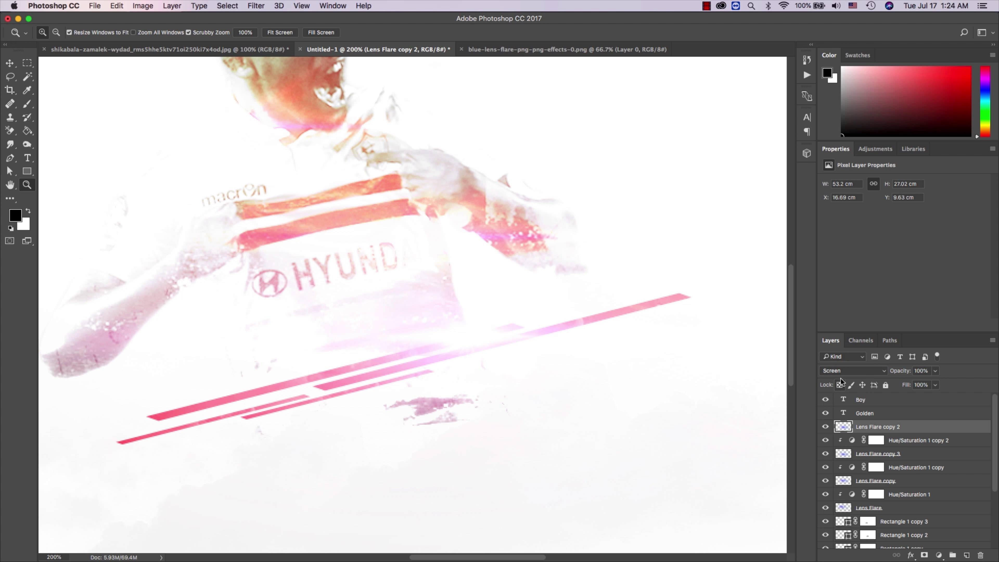
click(840, 372)
click(848, 370)
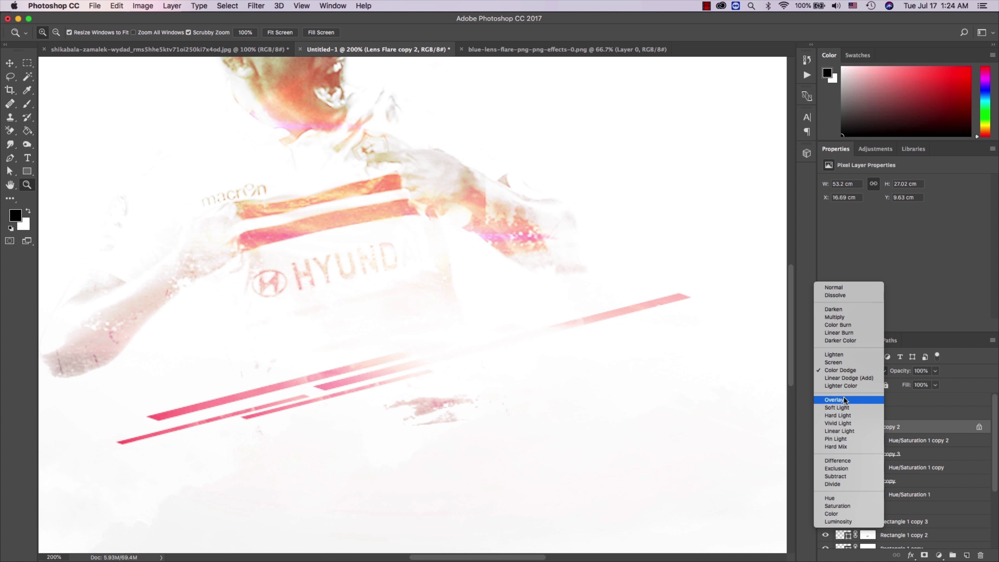
click(845, 401)
alt+click(517, 295)
key(v)
mouse_move(470, 327)
mouse_down()
mouse_move(436, 302)
mouse_move(436, 282)
mouse_up()
click(854, 370)
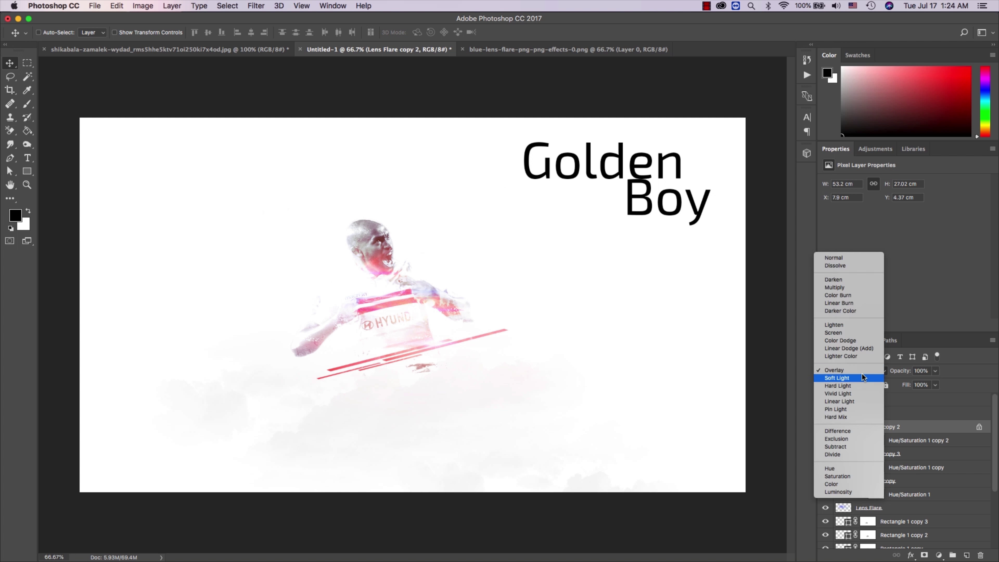
click(862, 377)
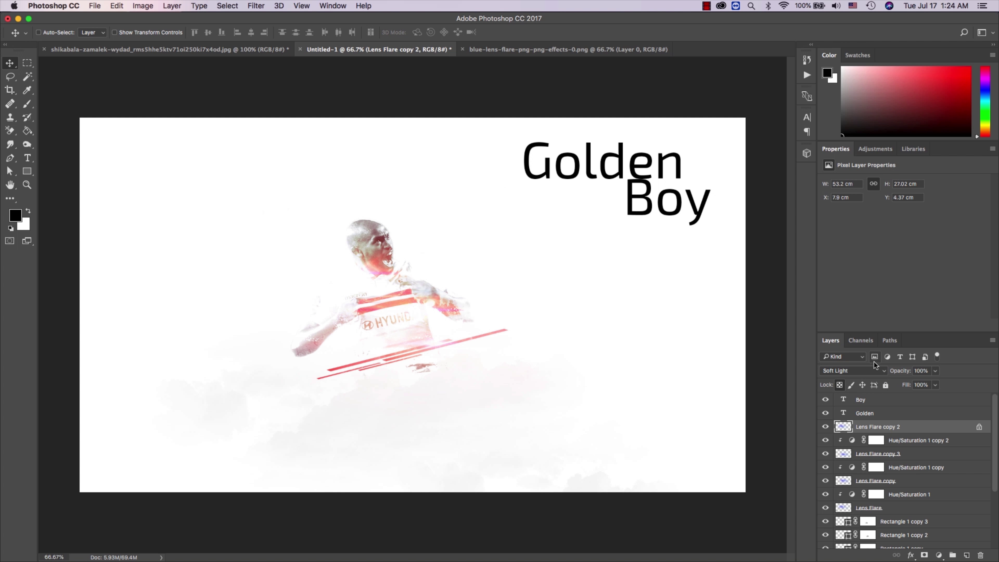
Step: Set the flare to Darker Color, move it up-left across the player, and add a layer mask
click(865, 371)
click(842, 248)
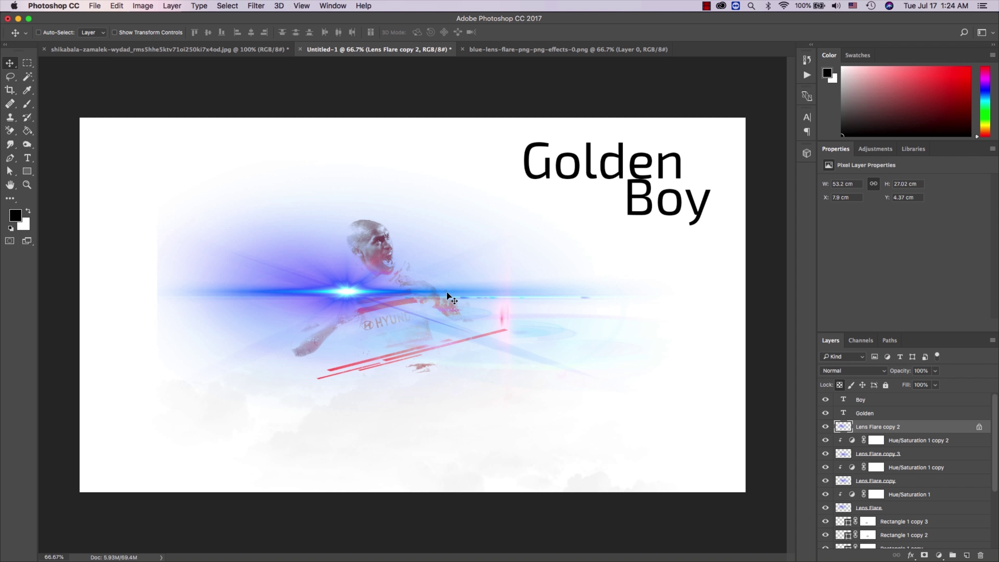
click(865, 367)
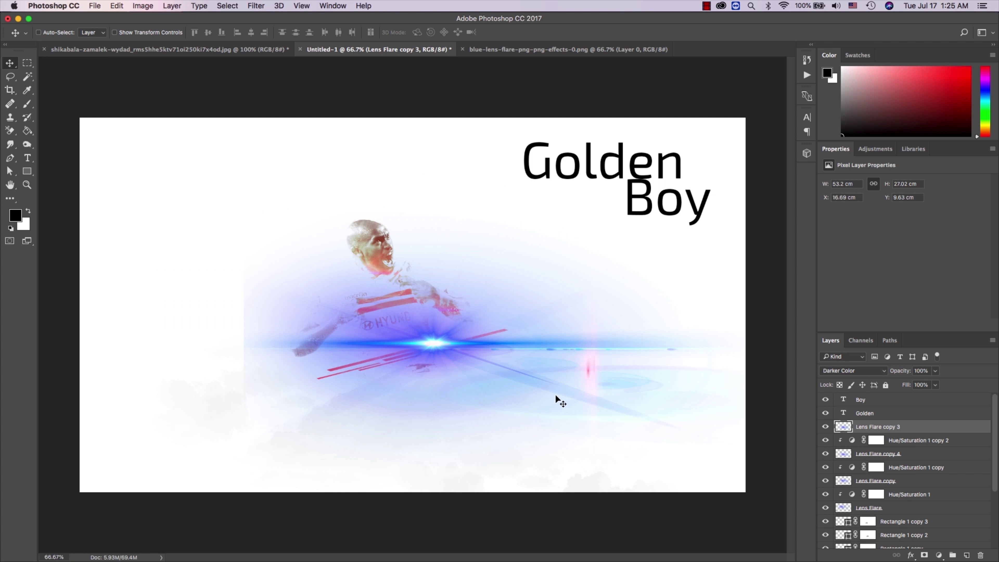
mouse_move(556, 397)
mouse_down()
mouse_move(484, 351)
mouse_move(467, 366)
mouse_up()
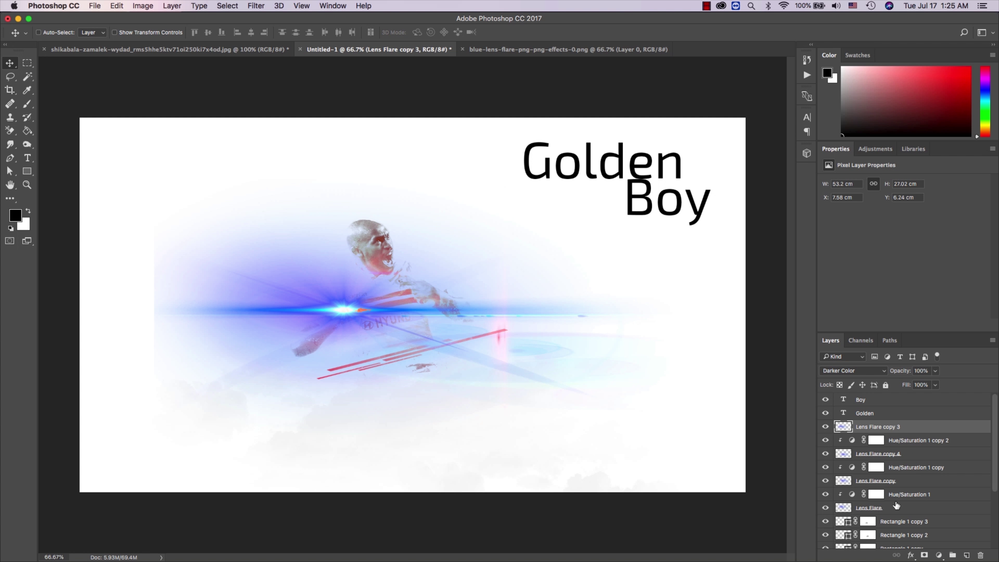
click(924, 555)
Step: Choose a soft round brush with 0% hardness at 380 px
key(e)
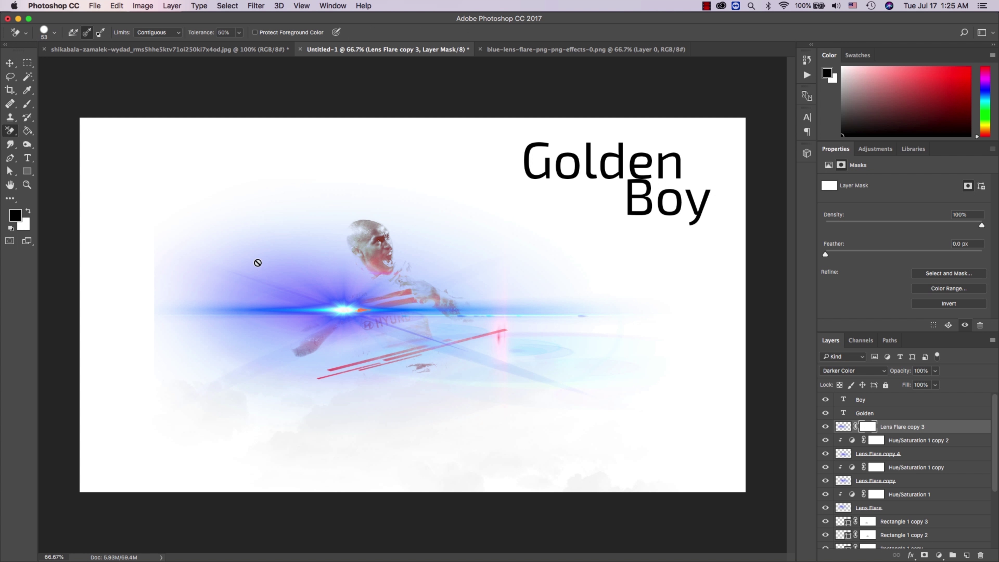
key(b)
right_click(252, 230)
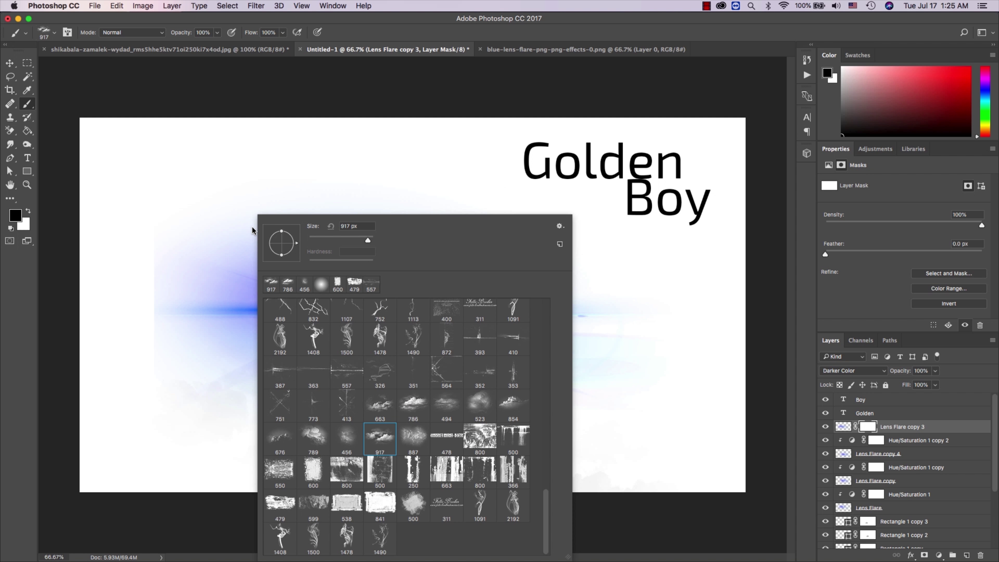
scroll(387, 319, up, 10)
click(426, 321)
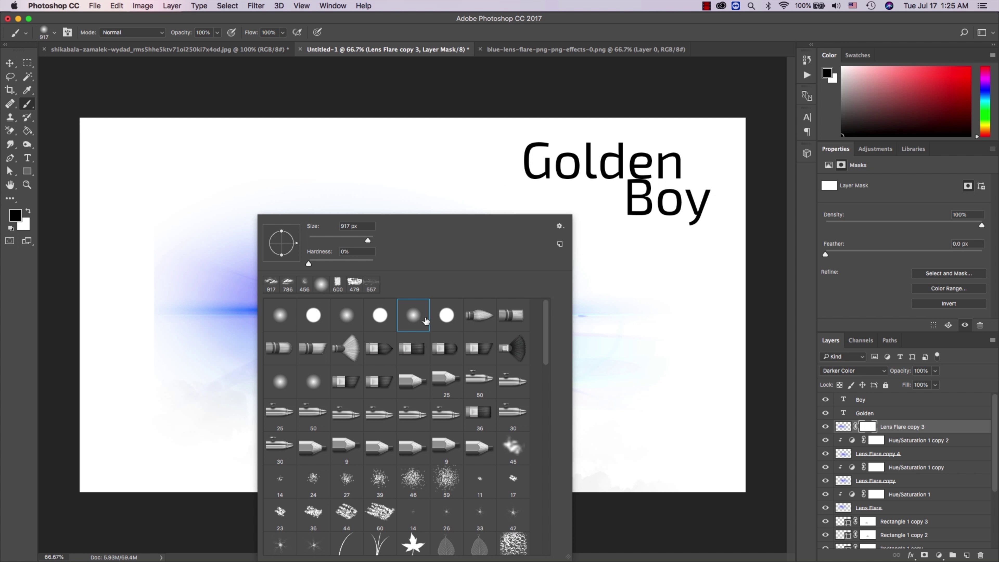
click(357, 313)
drag(302, 240, 355, 240)
click(365, 240)
click(183, 222)
Step: Paint black on the flare's layer mask to fade out most of the haze
mouse_move(297, 197)
mouse_down()
mouse_move(169, 212)
mouse_move(247, 207)
mouse_up()
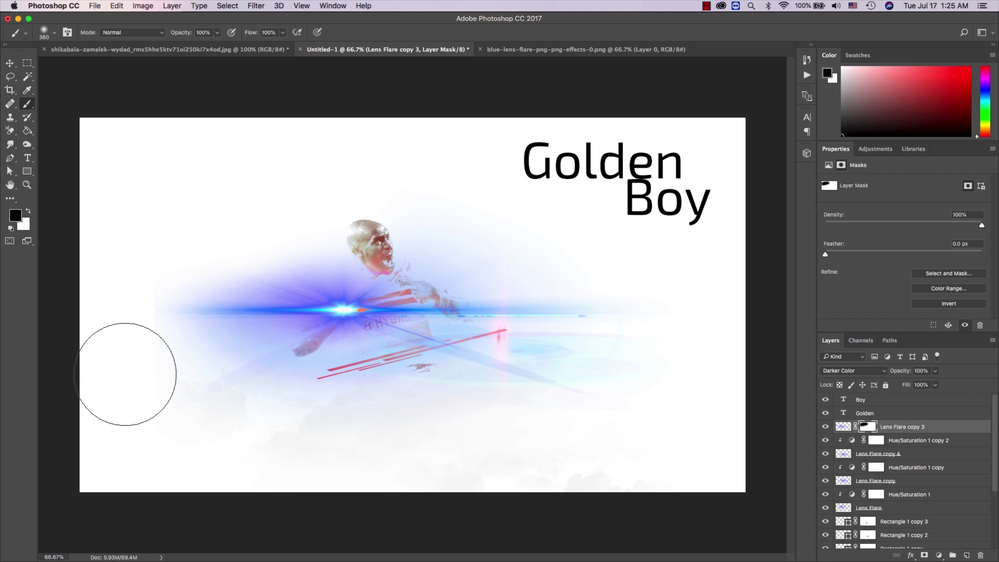
drag(161, 386, 167, 379)
drag(297, 413, 448, 413)
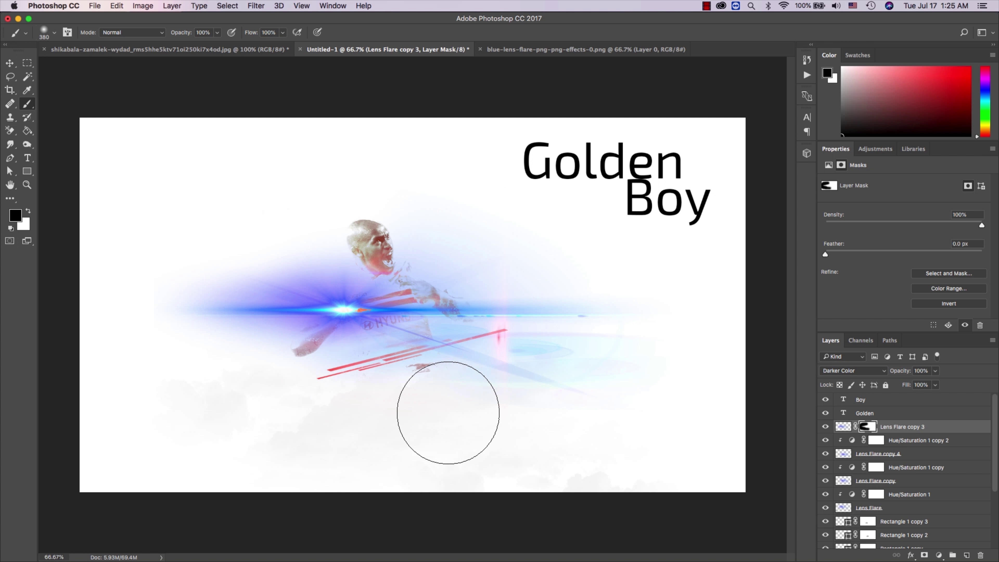
drag(425, 254, 379, 252)
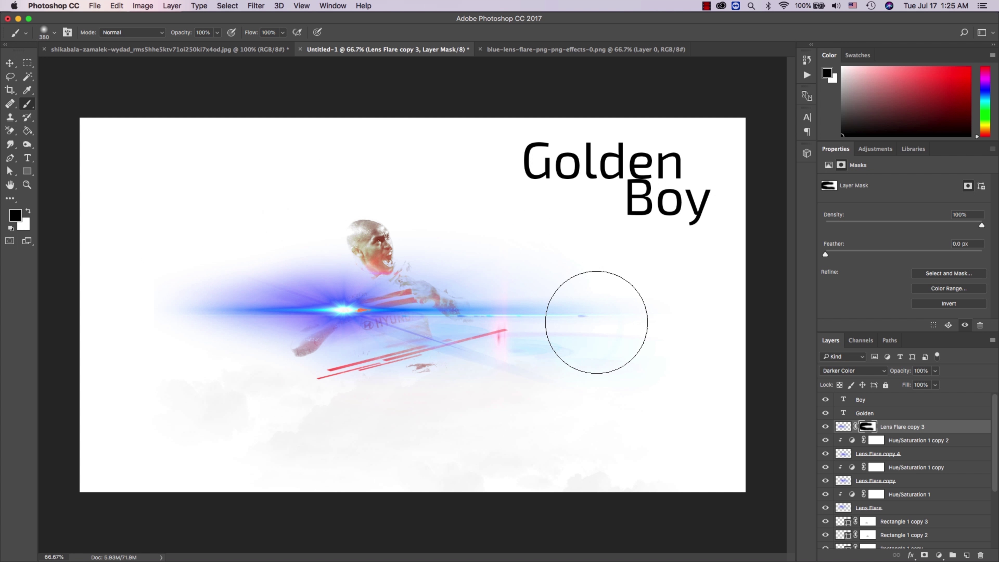
Step: Rotate the blue flare into a diagonal and shrink it across the player's chest
key(ctrl+t)
key(Escape)
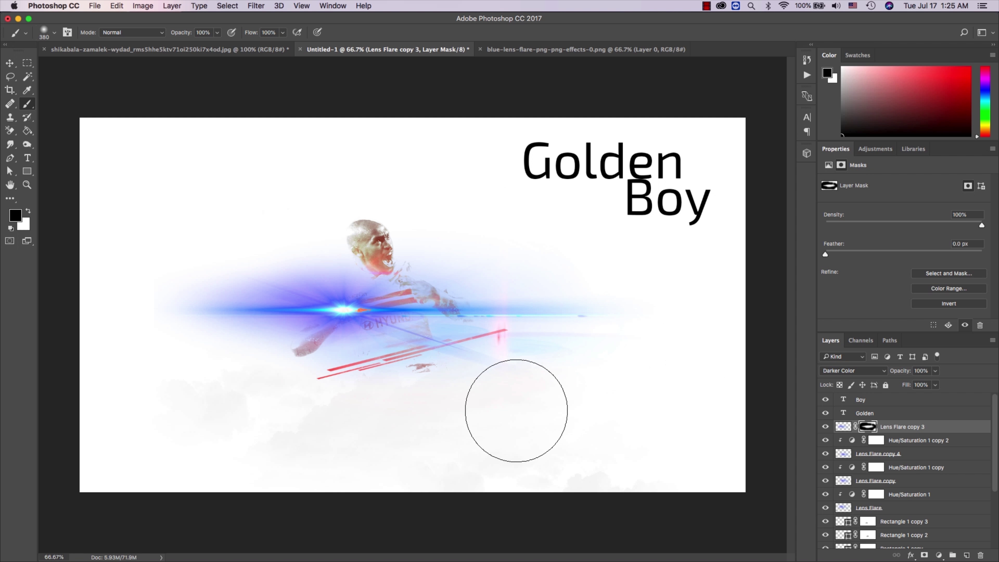
key(ctrl+t)
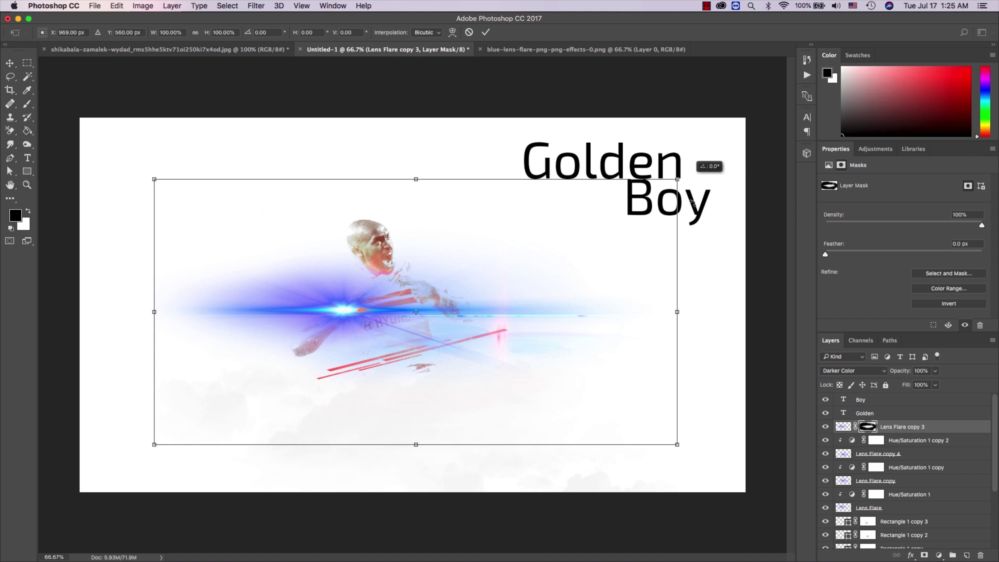
drag(688, 175, 710, 233)
key(Return)
key(ctrl+t)
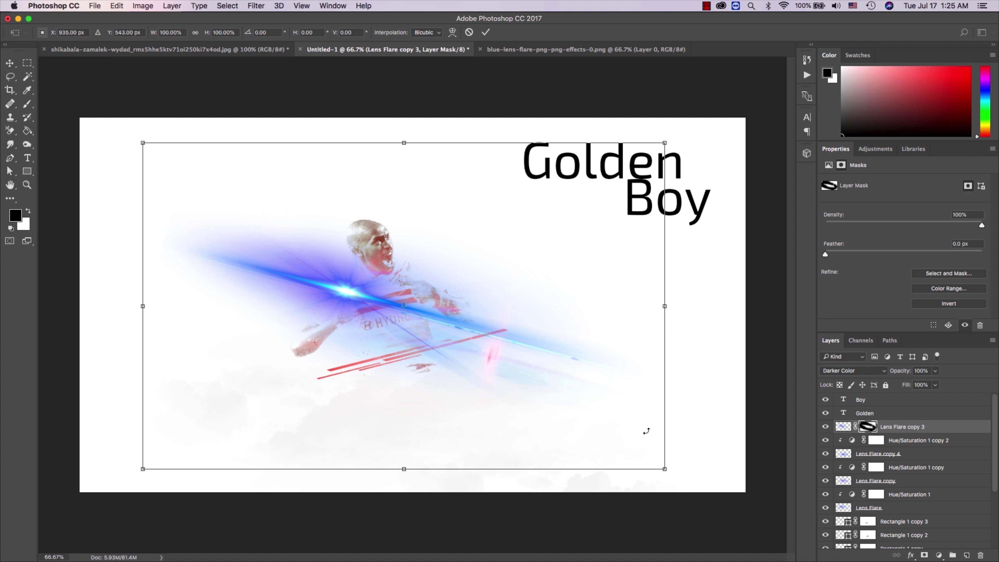
mouse_move(665, 469)
mouse_down()
mouse_move(330, 256)
mouse_move(435, 335)
mouse_up()
key(Return)
key(v)
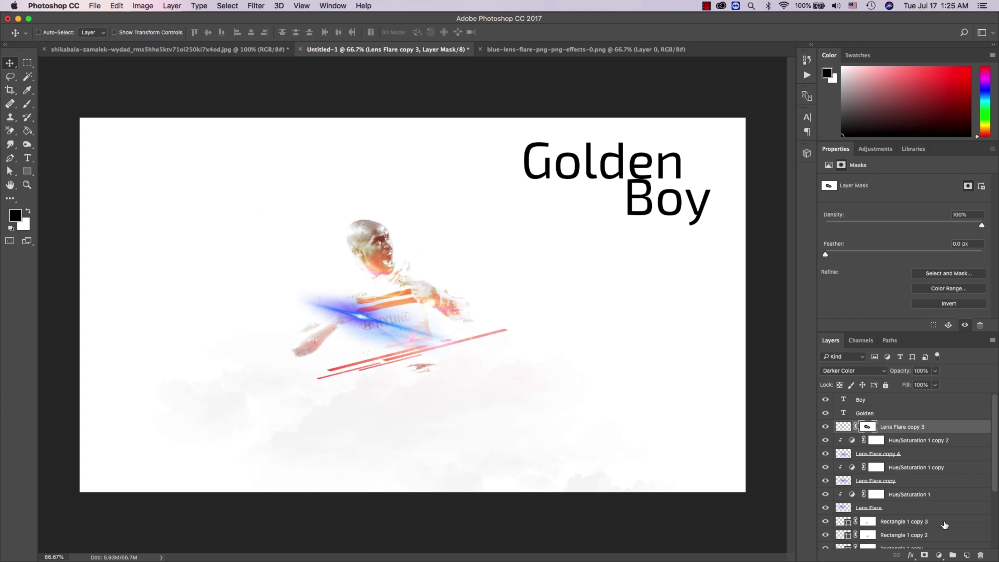
click(939, 555)
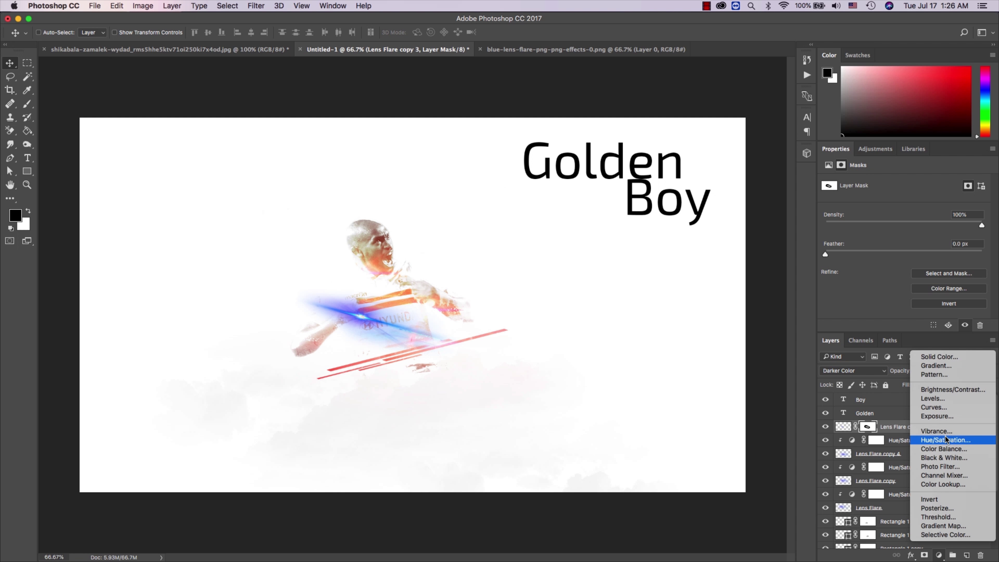
Step: Add a Hue/Saturation adjustment shifting the flare's hue from blue to pink-red
click(946, 440)
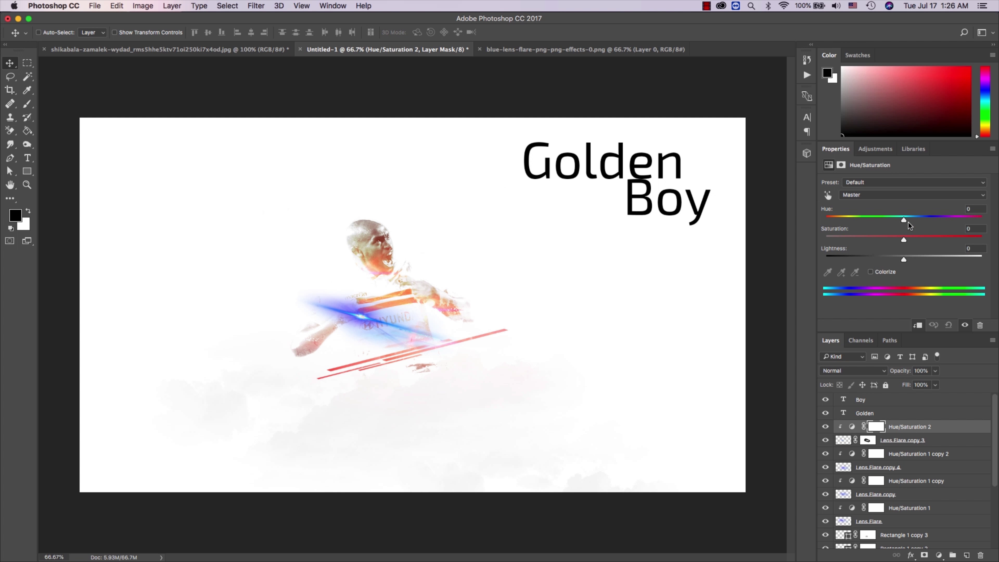
drag(904, 219, 971, 217)
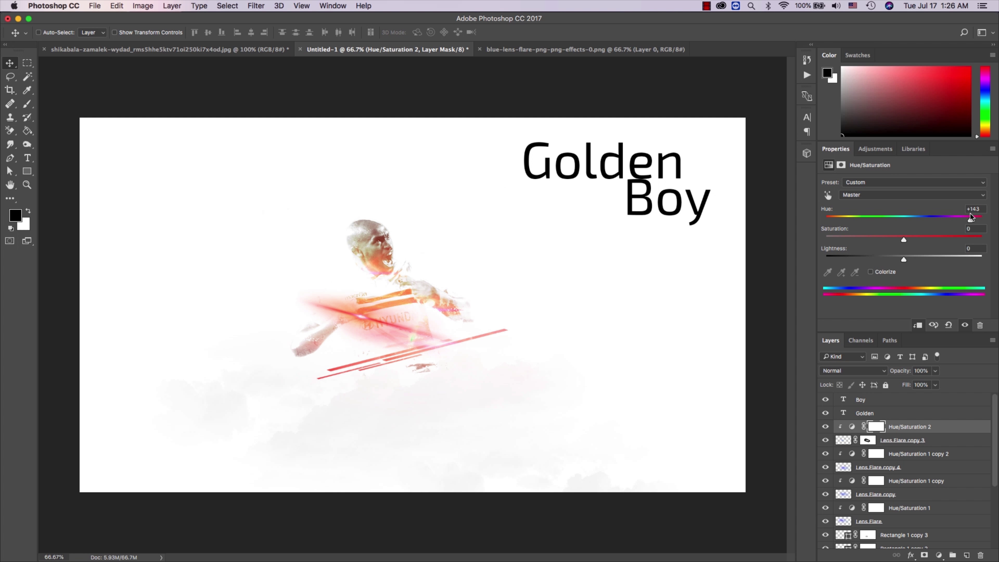
key(z)
click(438, 326)
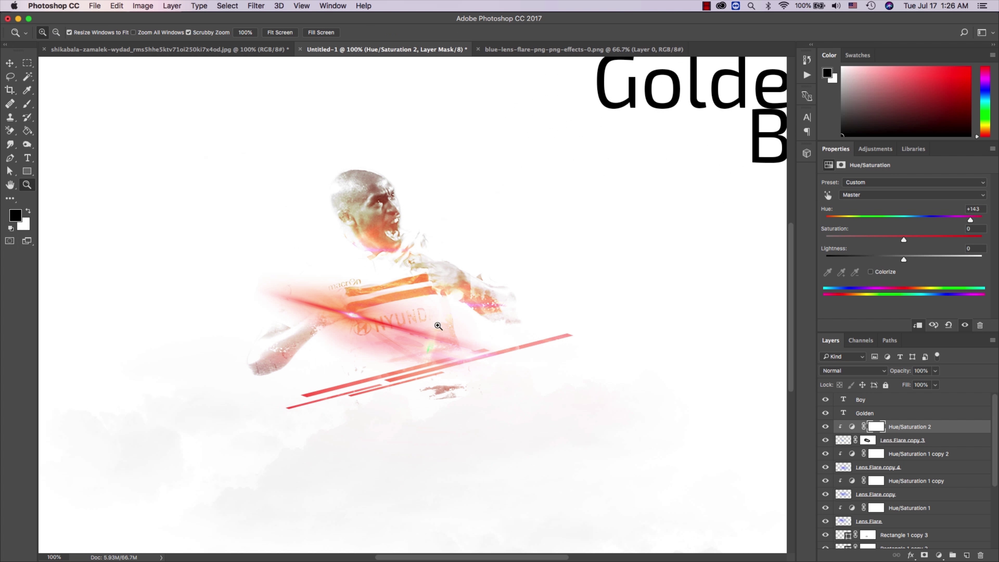
Step: Move Lens Flare copy 3 up-left and try shrinking it further, undoing the last change
click(871, 440)
key(v)
drag(471, 322, 421, 296)
key(ctrl+t)
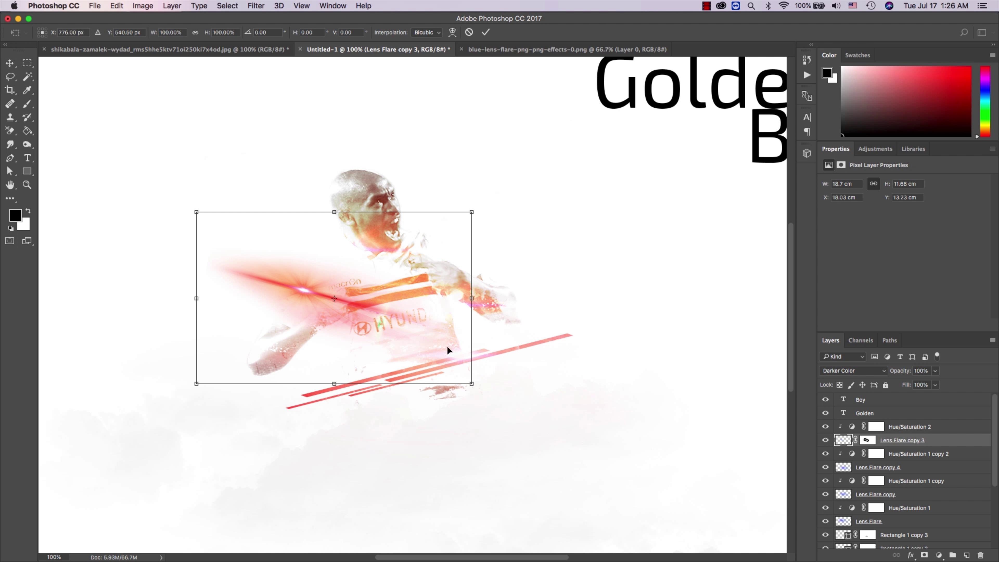
mouse_move(472, 383)
mouse_down()
mouse_move(271, 254)
mouse_move(411, 355)
mouse_up()
key(Return)
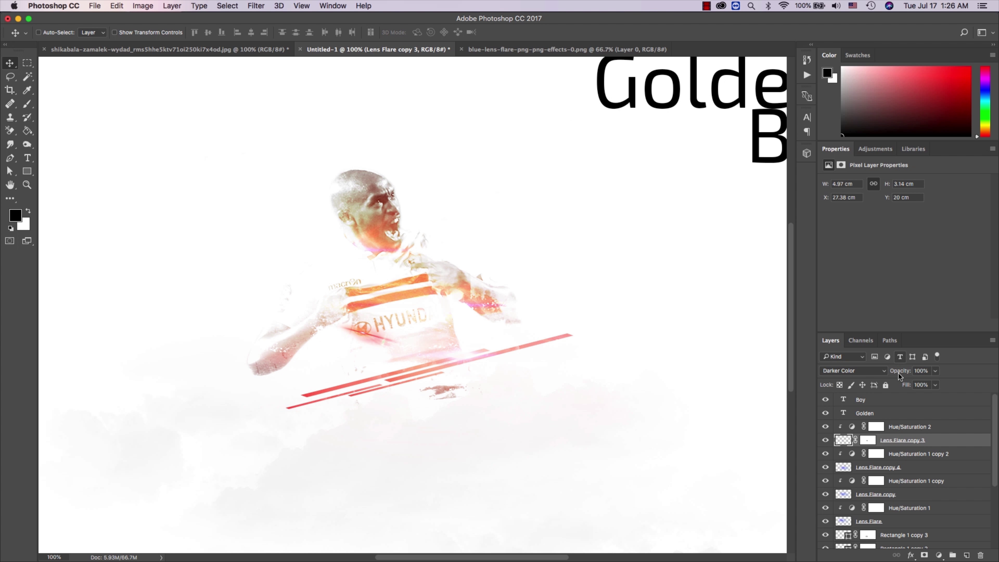
key(ctrl+z)
key(ctrl+z)
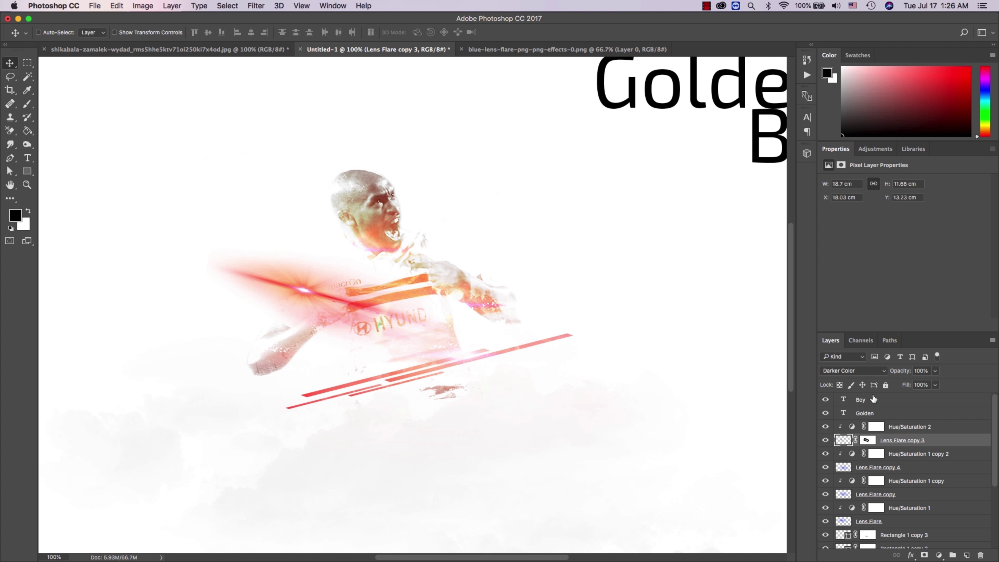
Step: Try Screen, Lighter Color and Overlay blending on the flare, shifting it slightly right
click(854, 356)
click(854, 371)
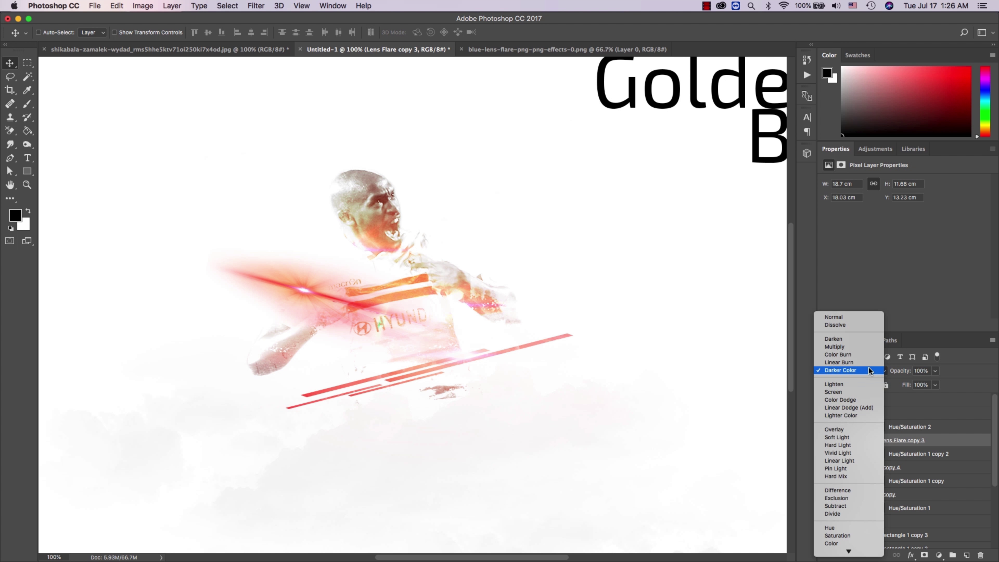
click(856, 386)
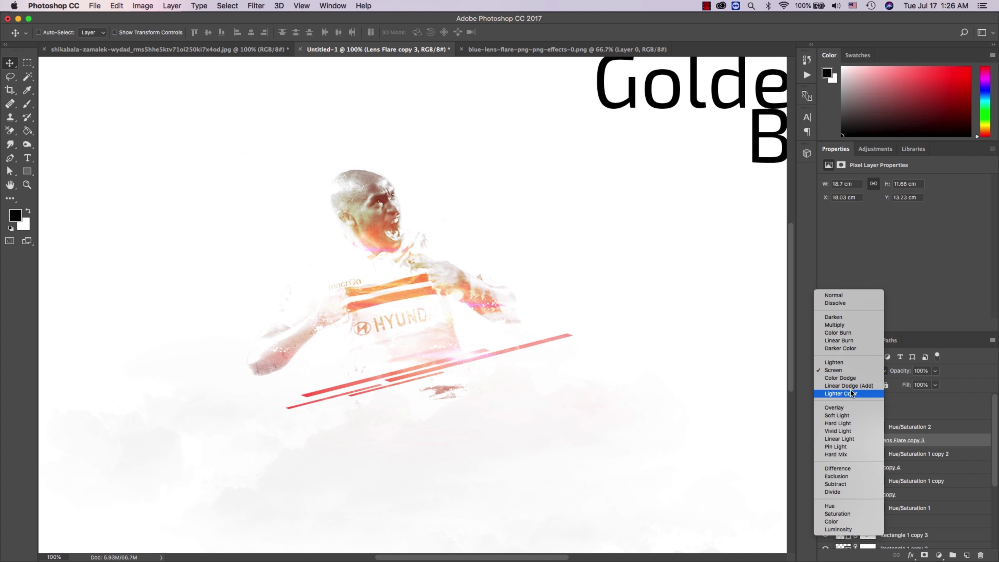
click(850, 389)
click(846, 371)
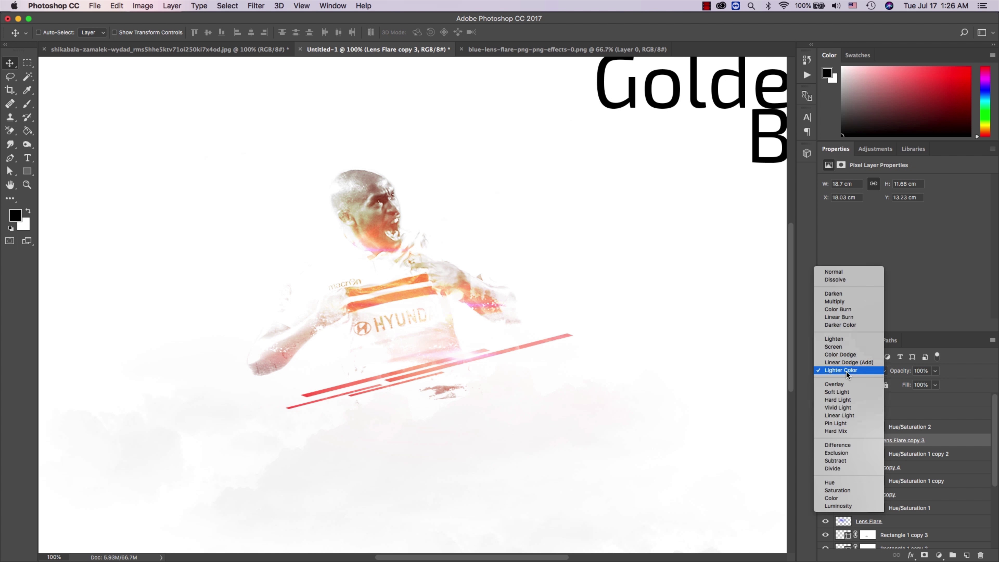
click(846, 385)
drag(409, 235, 439, 250)
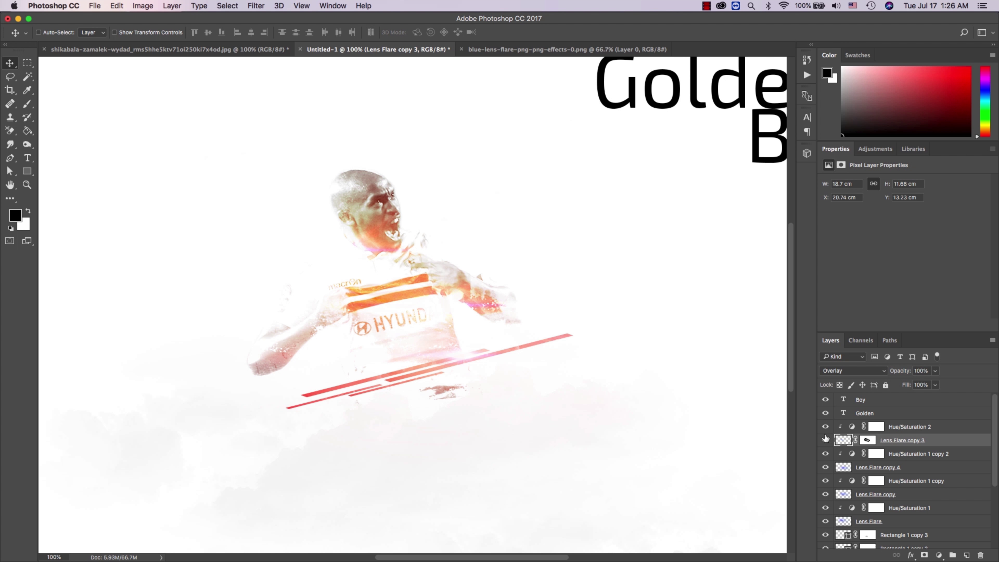
Step: Try Hard Light, Vivid Light, Linear Light, Pin Light, Hard Mix and Linear Dodge (Add) on the flare
click(846, 372)
click(842, 386)
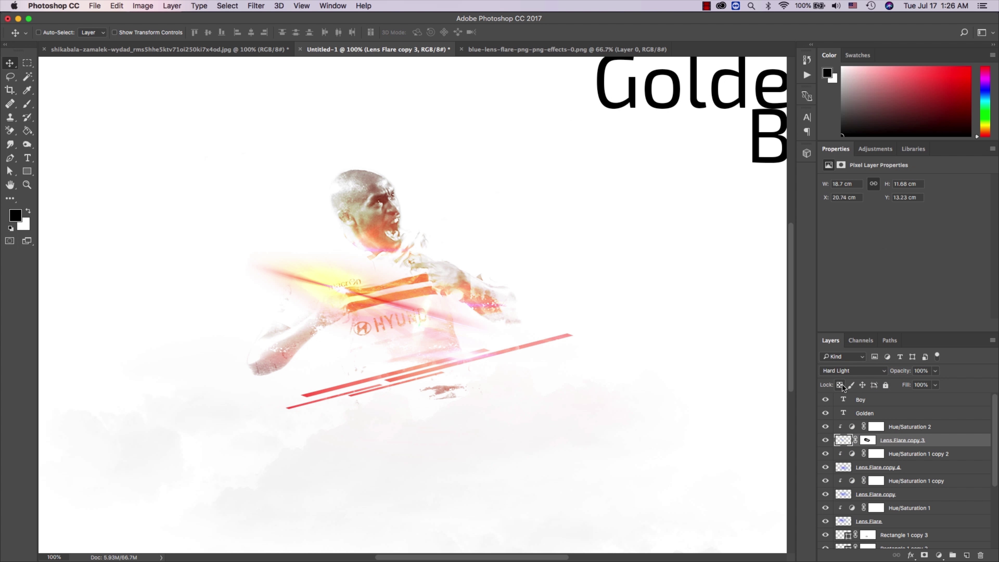
click(847, 372)
click(847, 378)
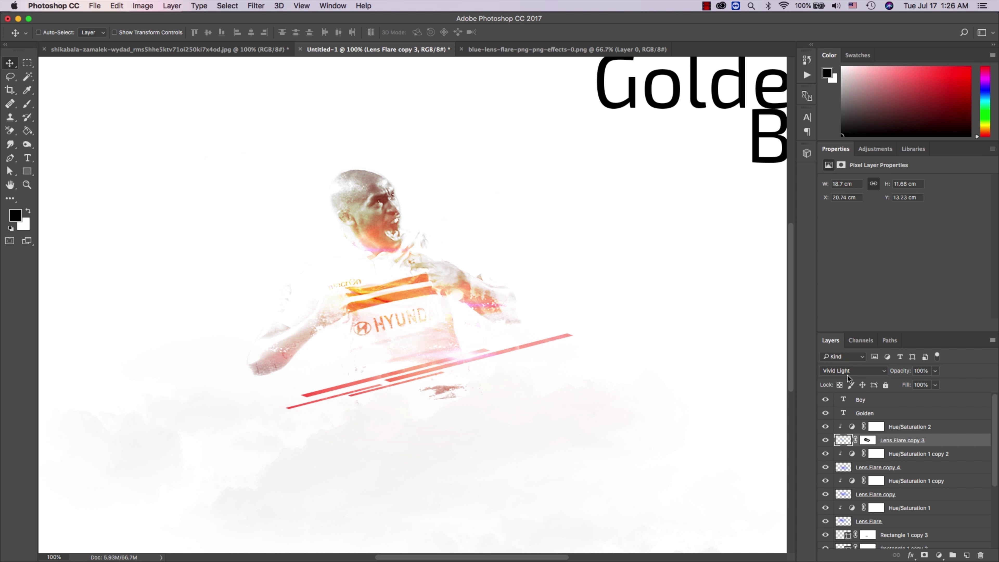
click(849, 372)
click(848, 374)
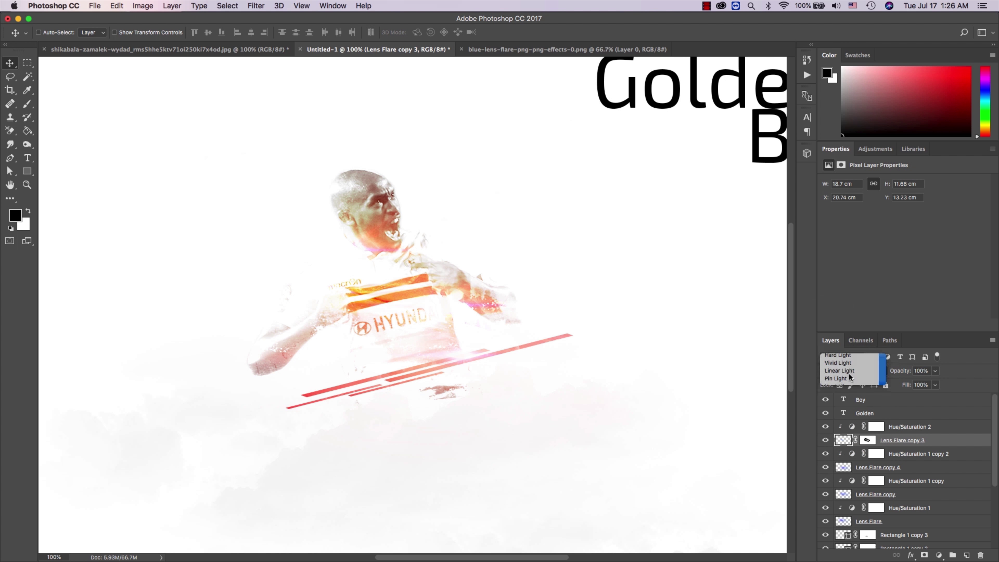
click(849, 372)
click(849, 373)
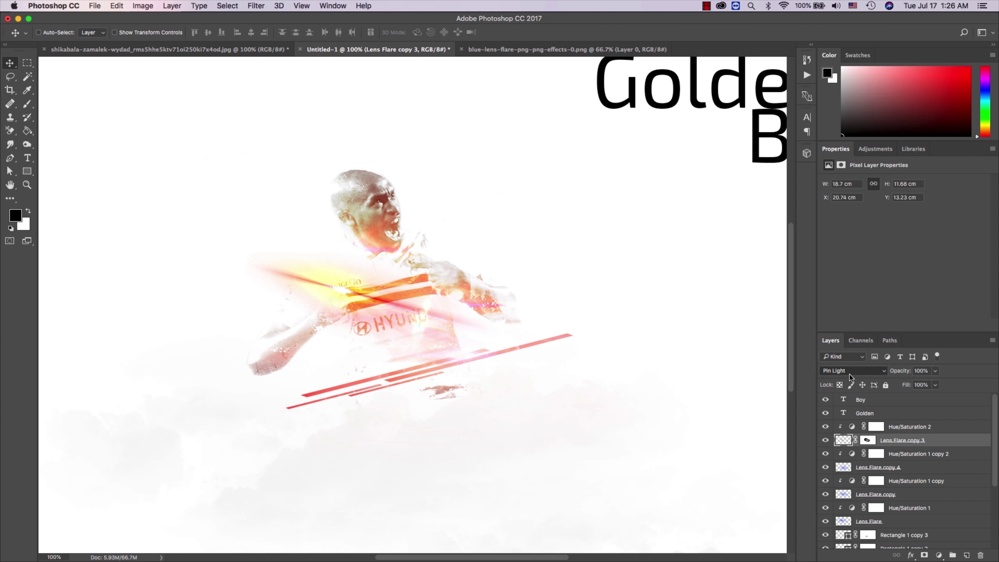
click(852, 367)
click(852, 376)
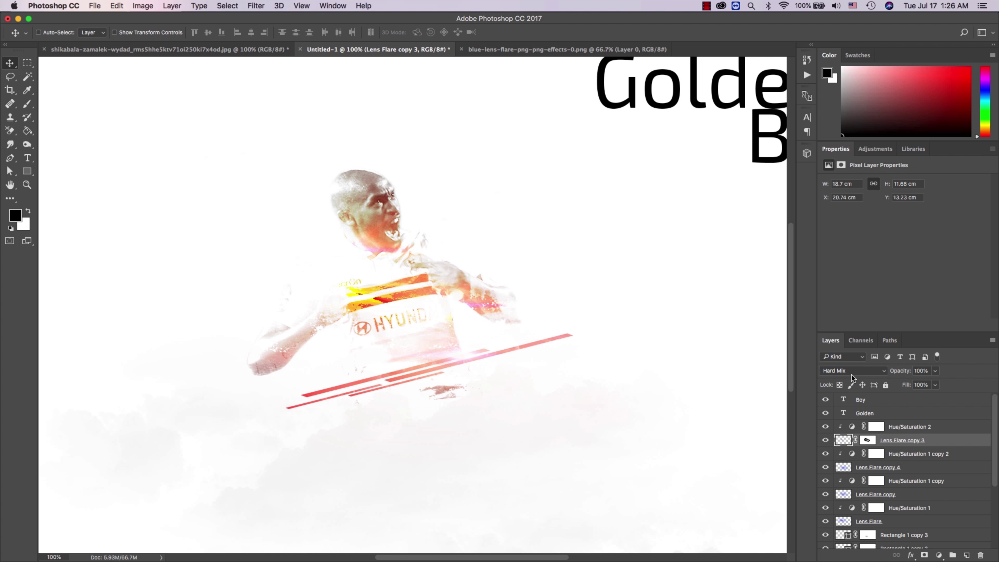
click(849, 375)
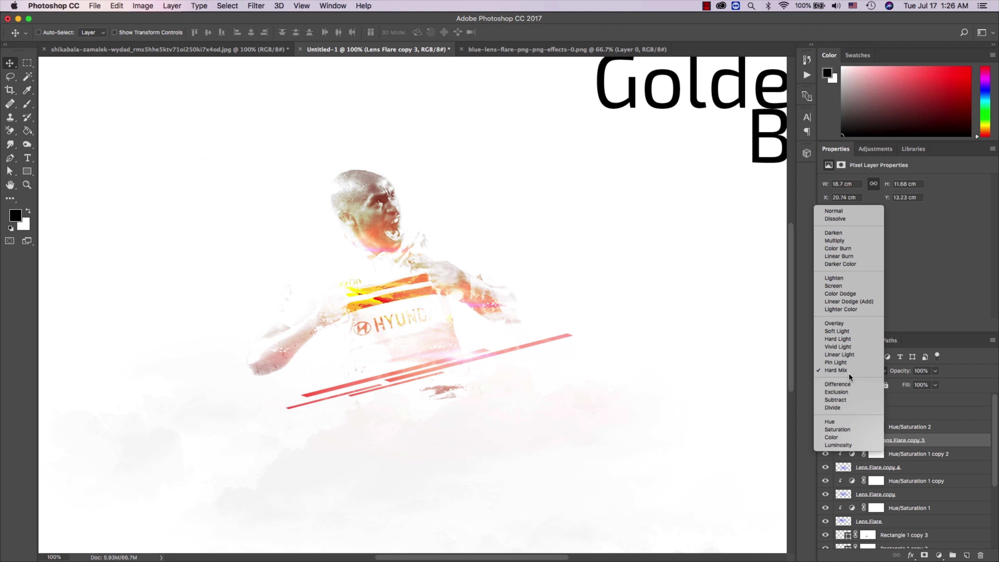
click(845, 300)
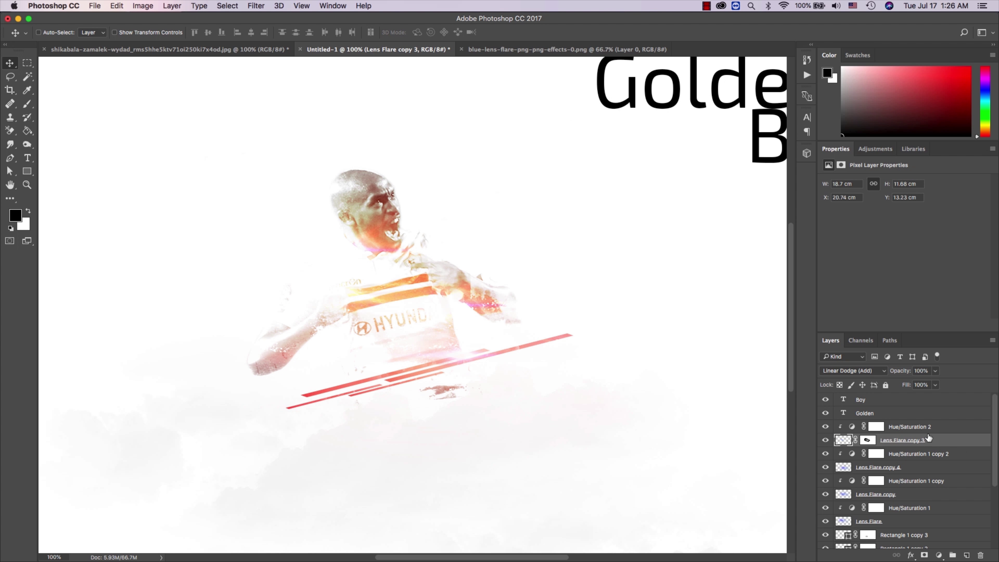
Step: Delete Lens Flare copy 3 and the Hue/Saturation 2 adjustment, checking the poster zoomed out
key(z)
alt+click(574, 330)
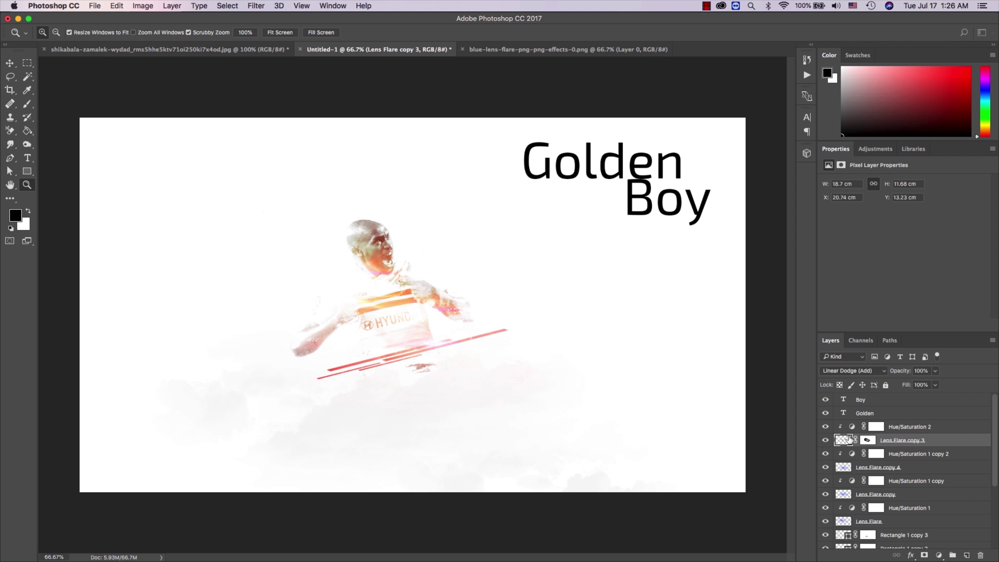
key(Delete)
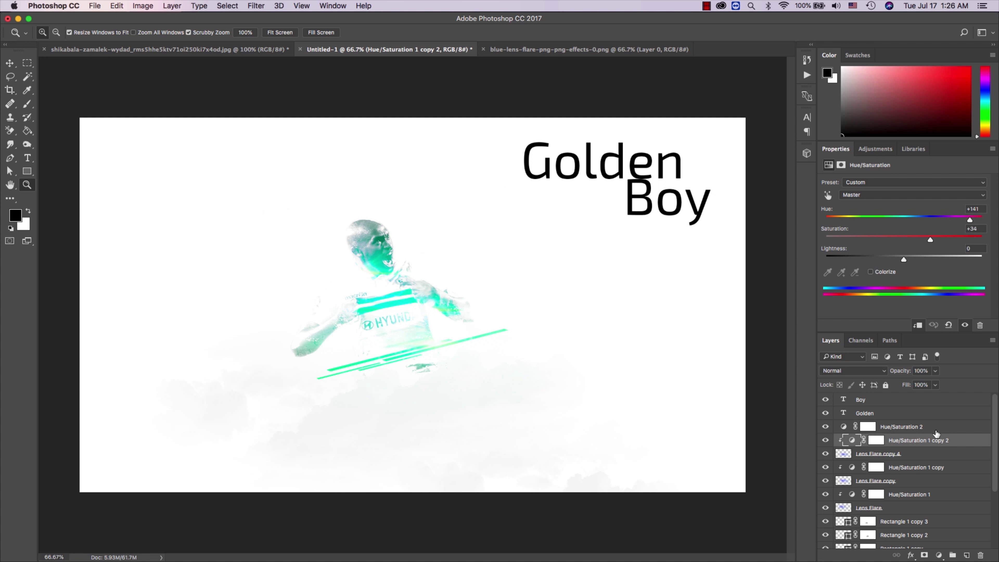
click(936, 426)
key(Delete)
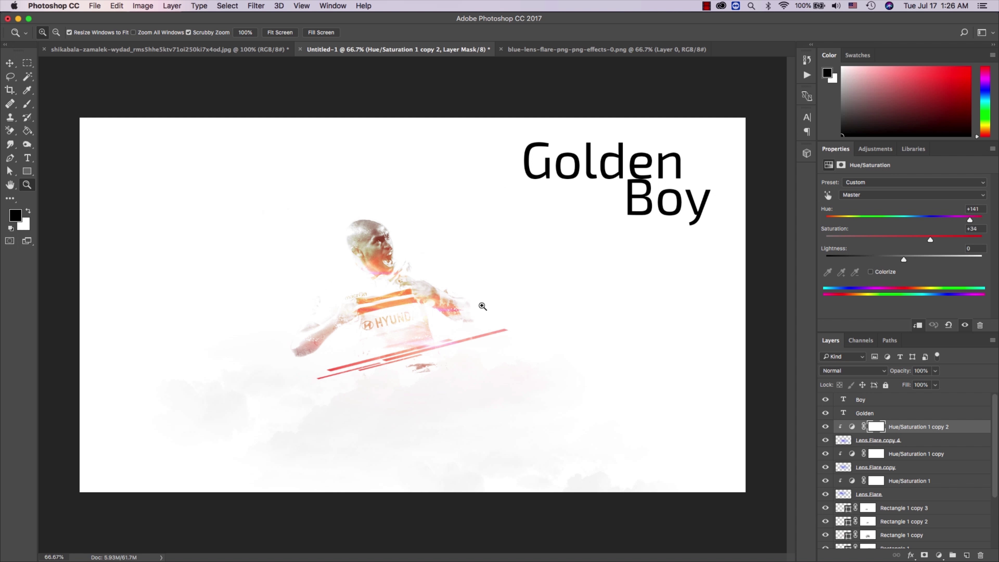
click(483, 307)
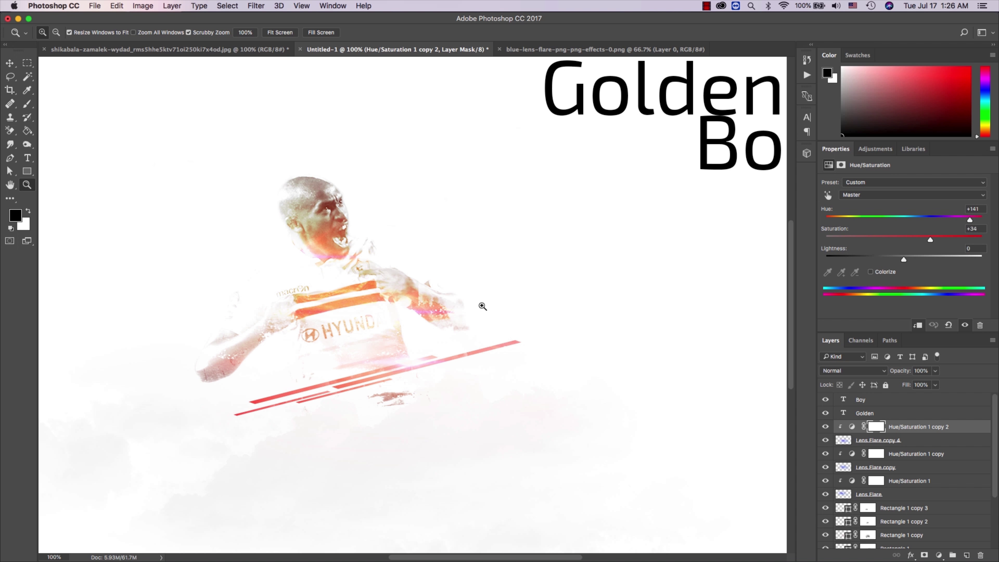
alt+click(465, 306)
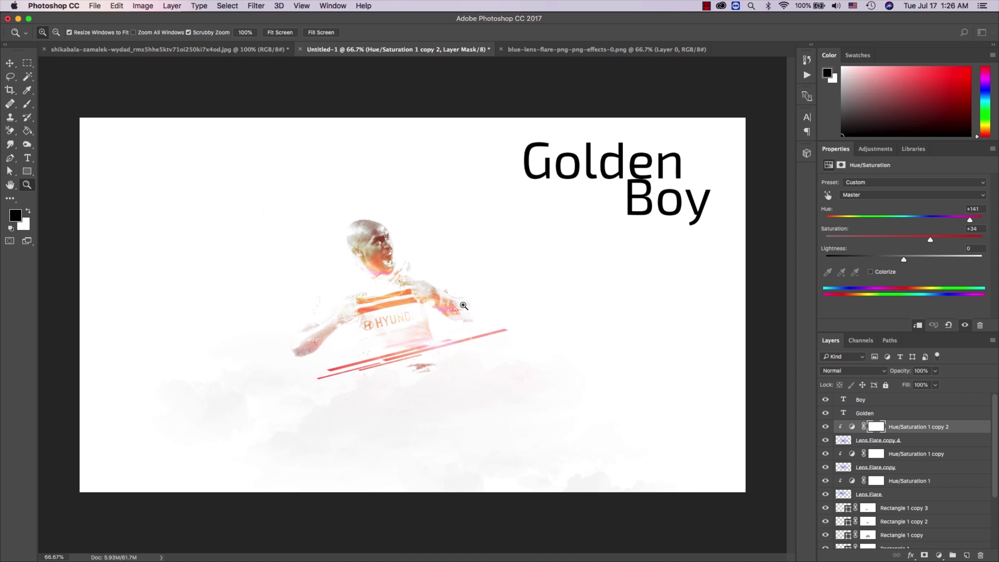
Step: Drag the Golden text layer down to the lower centre beneath the footballer
key(t)
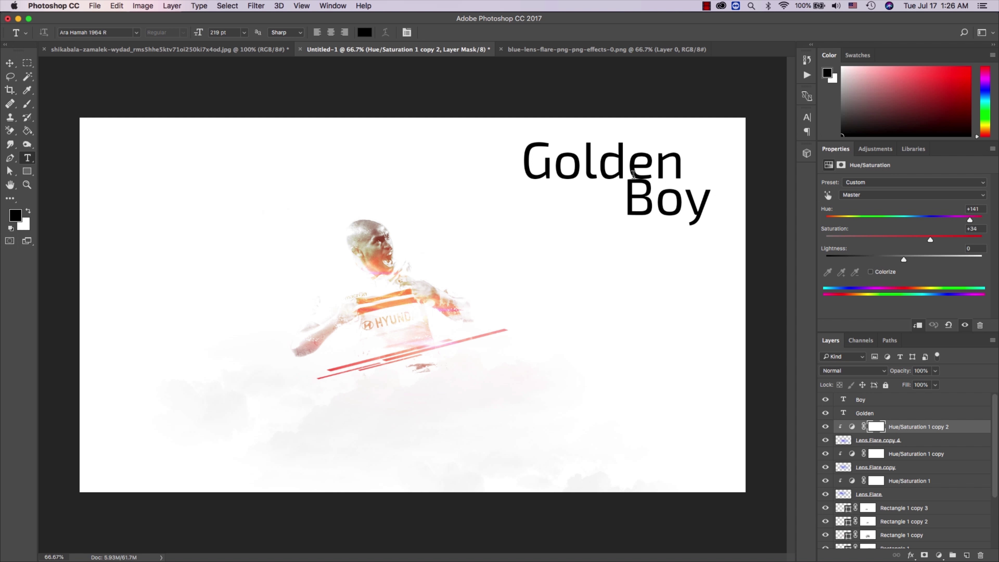
click(629, 158)
click(923, 422)
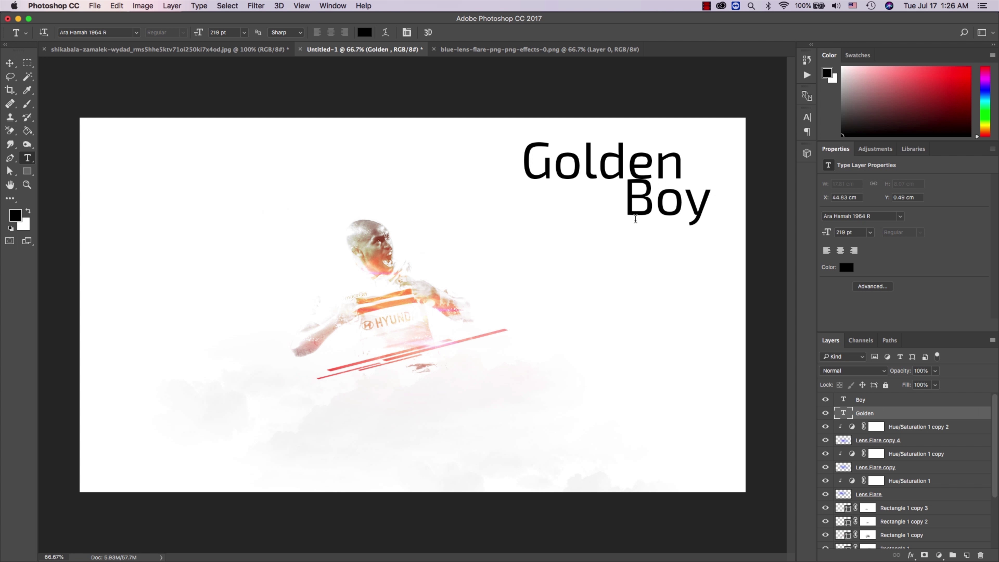
key(v)
drag(626, 209, 477, 424)
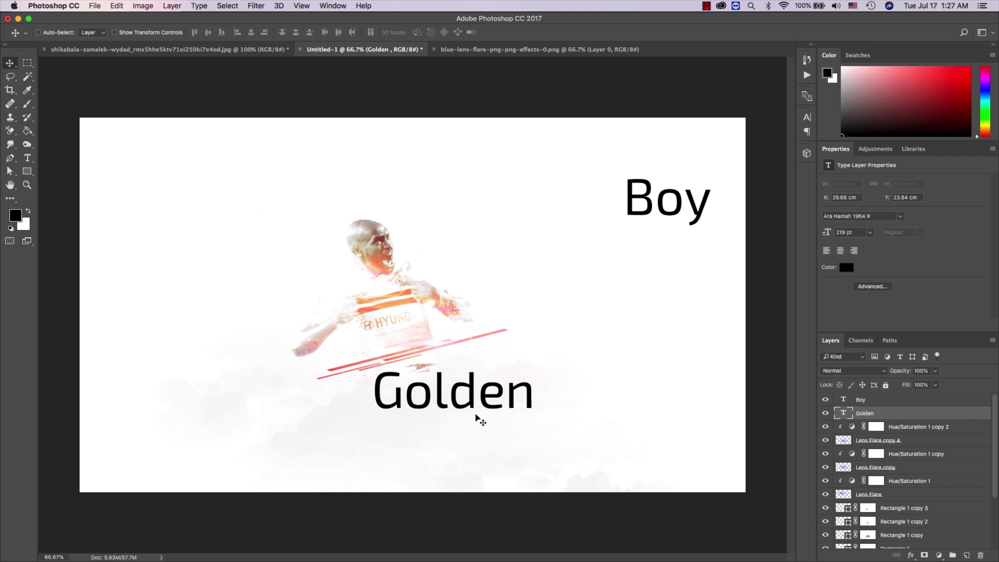
drag(480, 410, 457, 429)
Step: Undo and redo Golden's move to compare its placement
key(t)
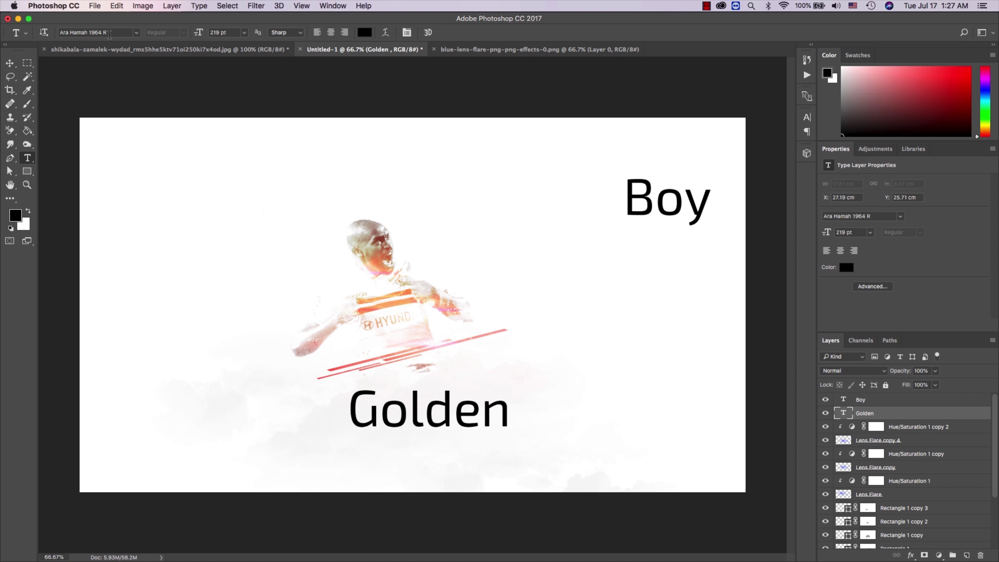
click(108, 33)
key(ctrl+z)
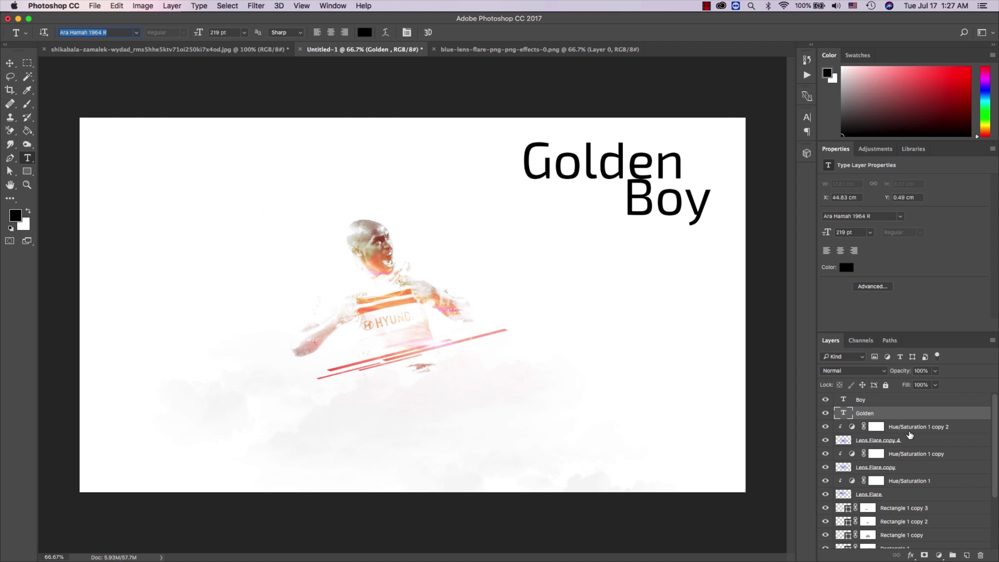
click(910, 432)
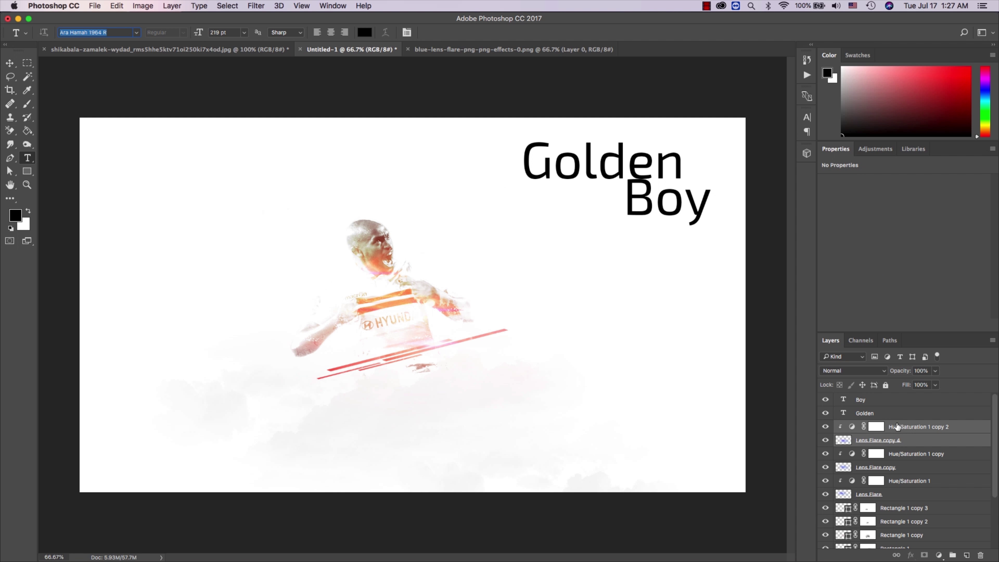
click(887, 414)
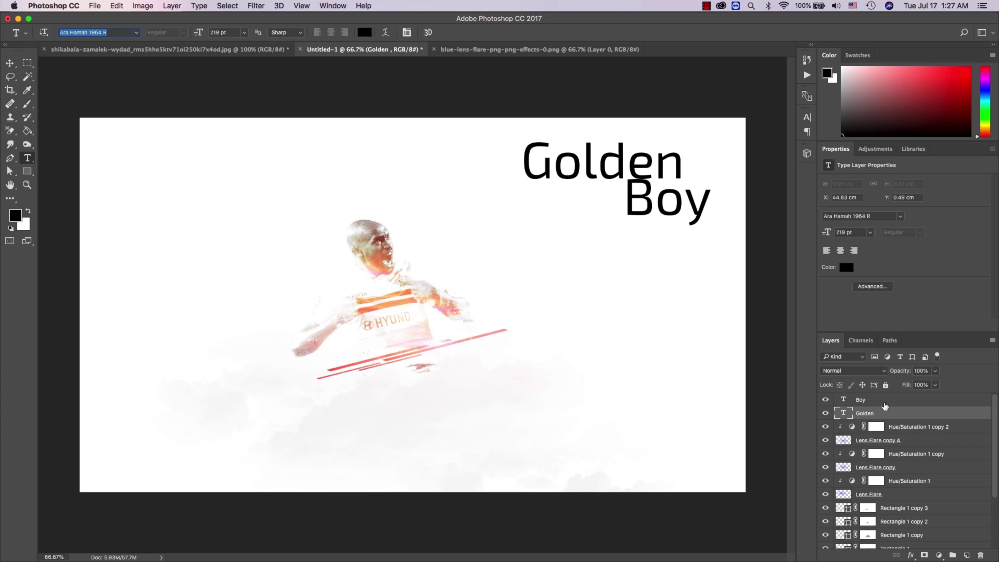
key(ctrl+shift+z)
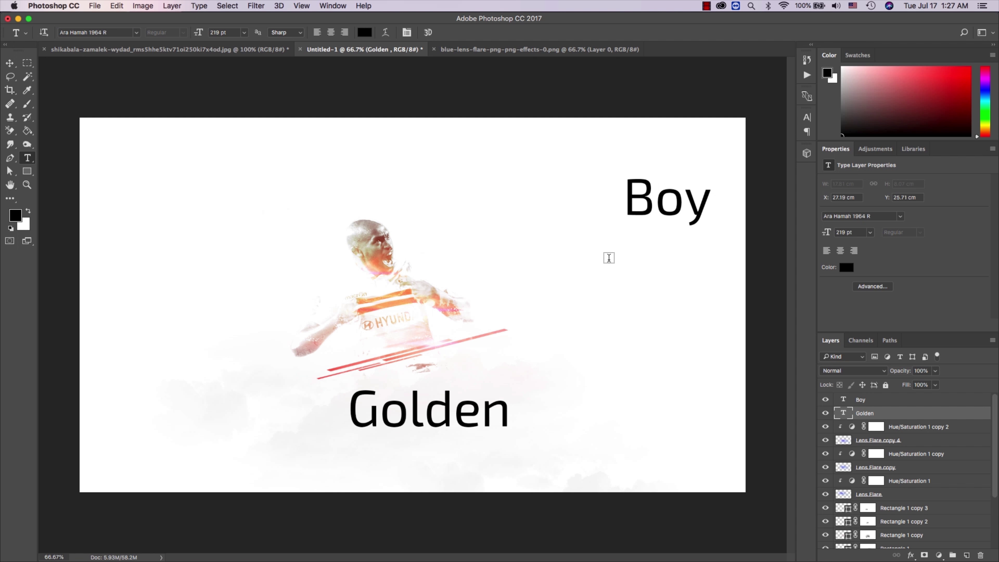
key(v)
Step: Shift Golden slightly left and return to the Type tool's font field
drag(491, 405, 474, 404)
key(t)
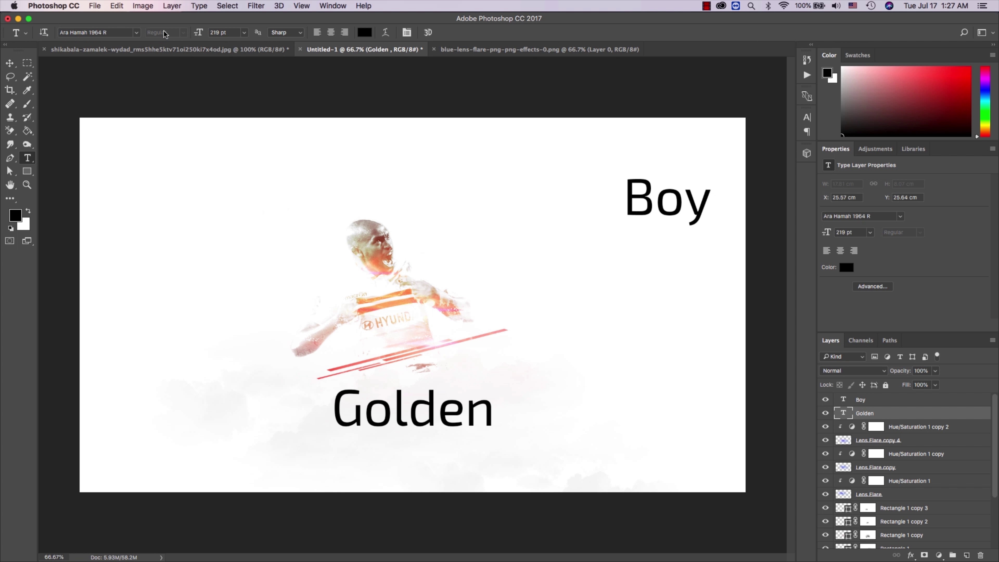
click(120, 32)
click(10, 64)
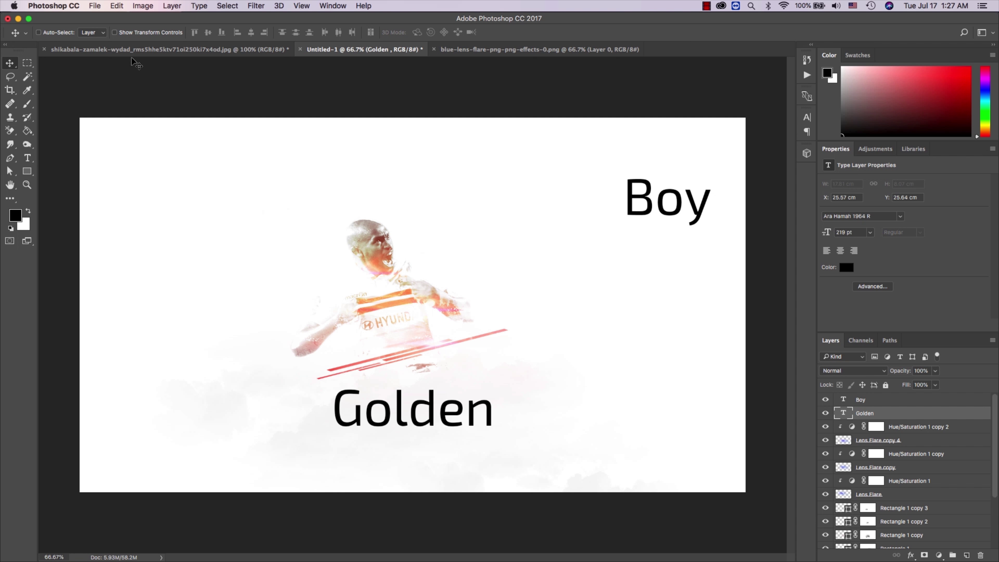
key(t)
click(120, 32)
Step: Preview fonts on Golden from Adobe Arabic through DIN Alternate, settling on Didot
key(Up)
key(Up)
key(Up)
key(Up)
key(Up)
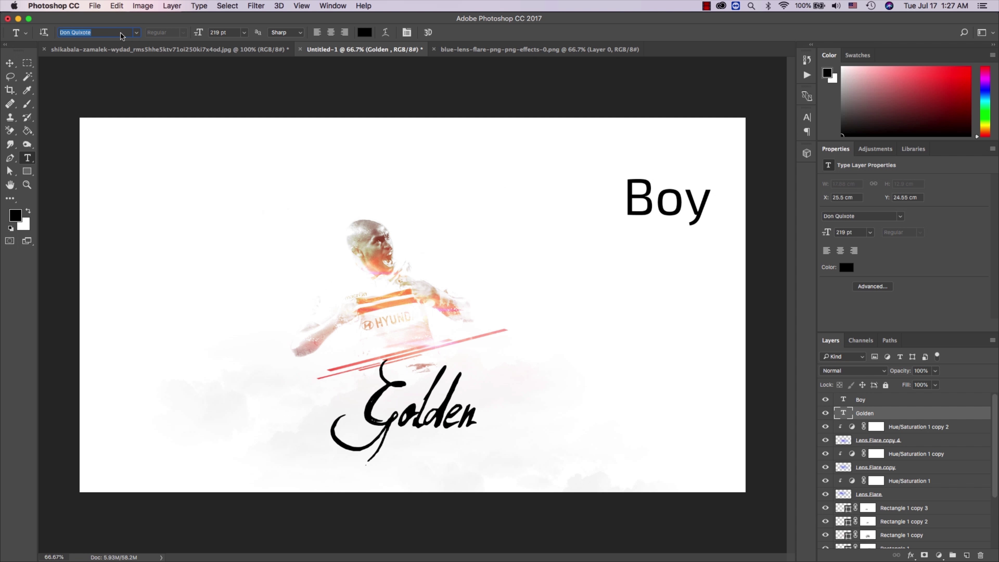
key(Up)
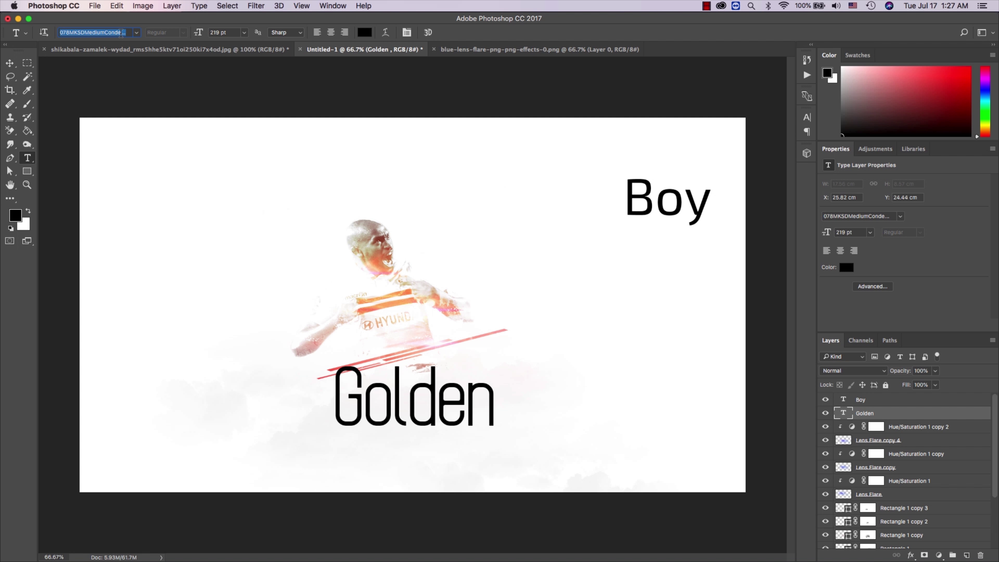
key(Down)
key(Down)
key(Down)
key(Down)
key(Down)
key(Down)
key(Down)
key(Down)
key(Down)
key(Up)
key(Up)
key(Up)
key(Up)
key(Down)
key(Down)
key(Down)
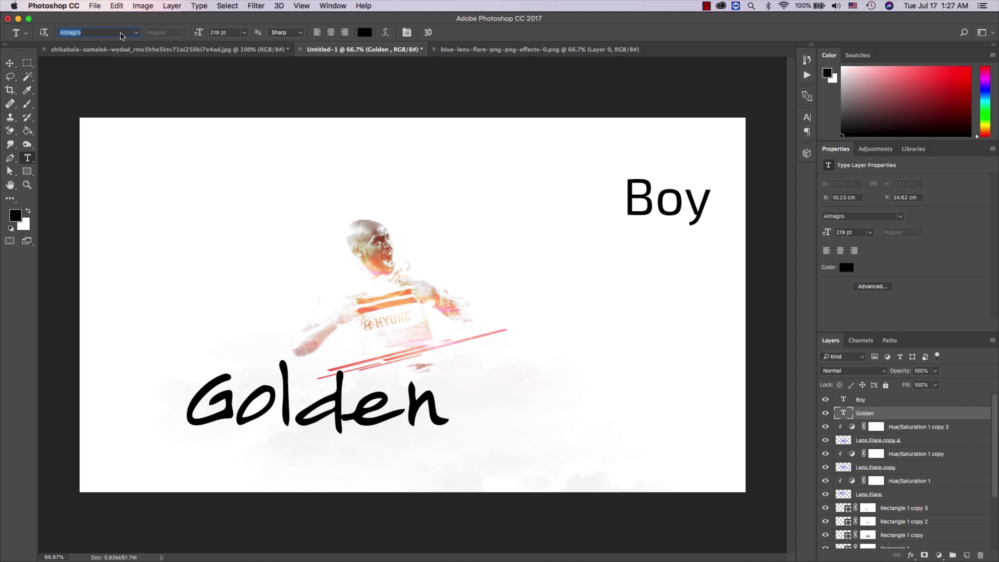
key(Down)
key(Down)
key(Down)
key(Down)
key(Down)
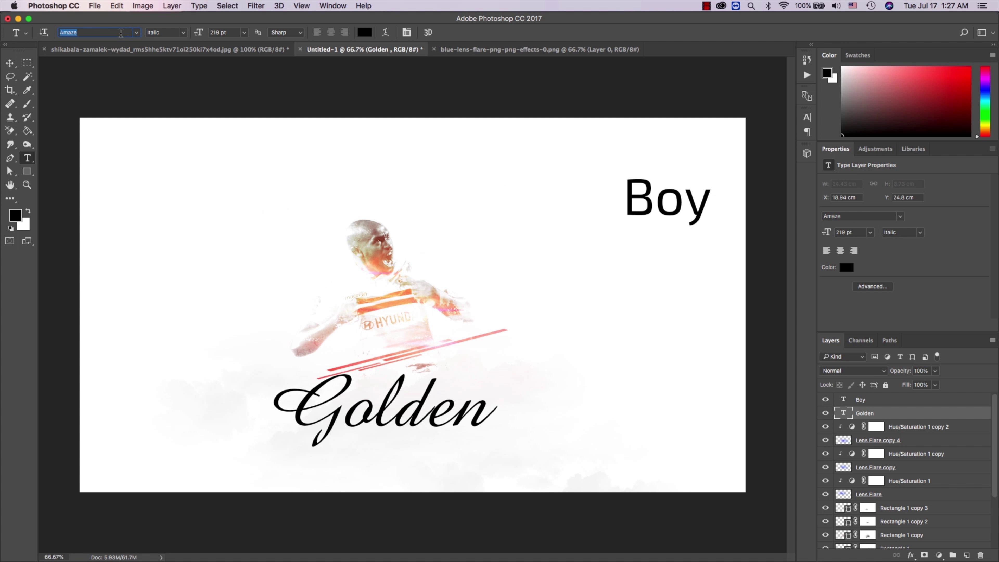
key(Down)
key(Down)
key(Down)
key(Down)
key(Down)
key(Down)
key(Down)
key(Down)
key(Down)
key(Down)
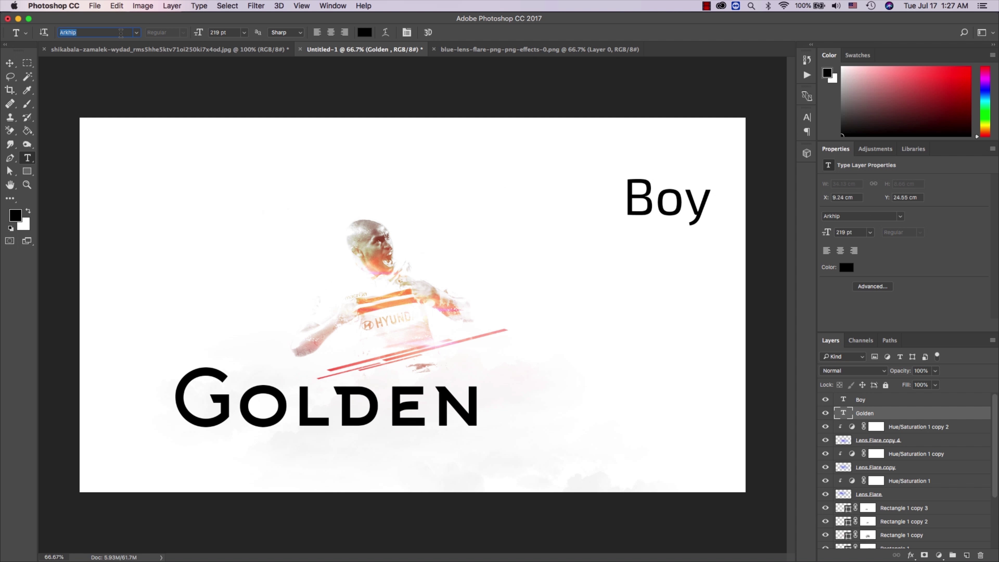
key(Down)
key(Down)
key(Down)
key(Down)
key(Down)
key(Down)
key(Down)
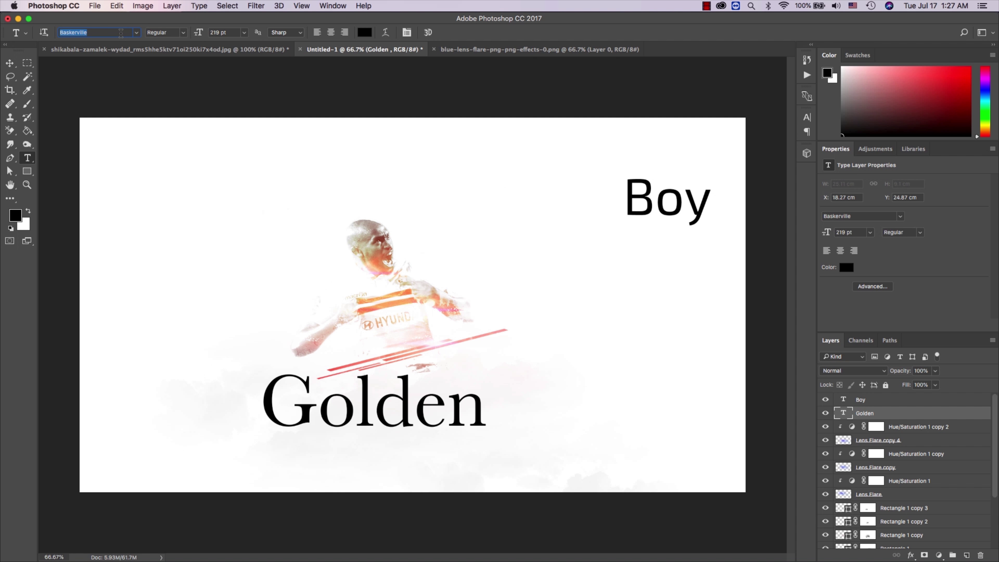
key(Down)
key(Up)
key(Down)
key(Down)
key(Down)
key(Down)
key(Down)
key(Down)
key(Down)
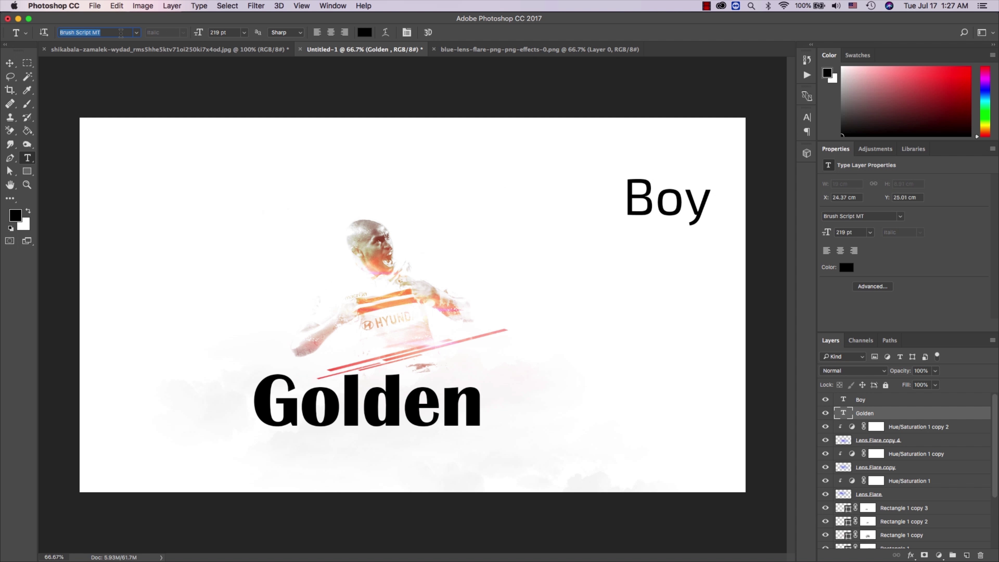
key(Down)
key(Down)
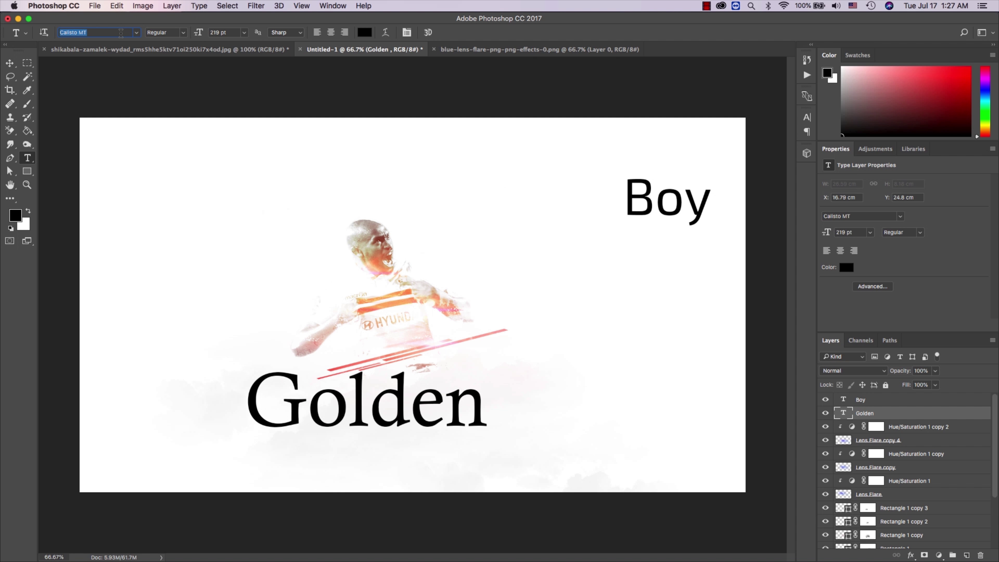
key(Down)
key(Down)
key(Down)
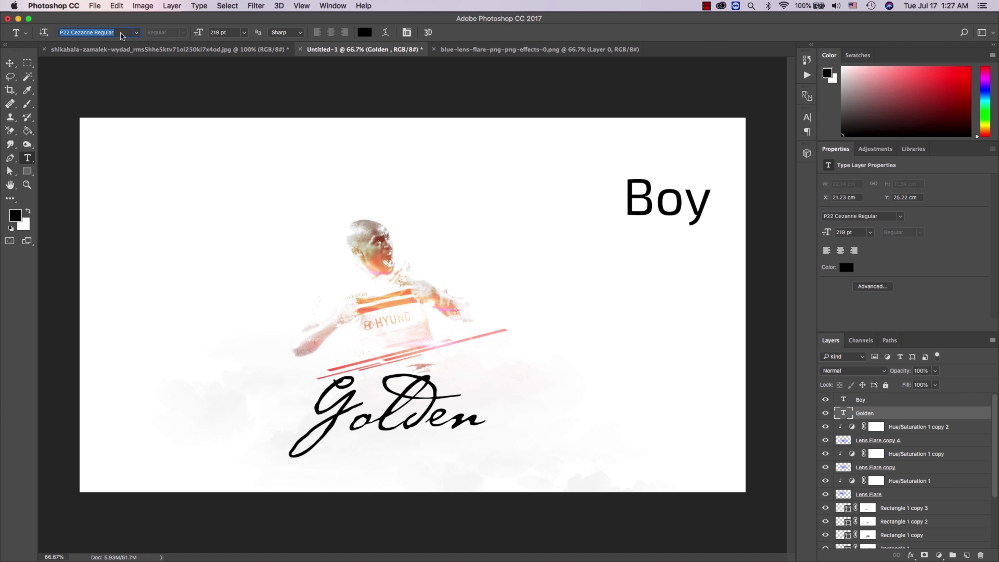
key(Down)
key(Down)
key(Down)
key(Down)
key(Down)
key(Down)
key(Down)
key(Down)
key(Down)
key(Down)
key(Down)
key(Down)
key(Down)
key(Down)
key(Down)
key(Down)
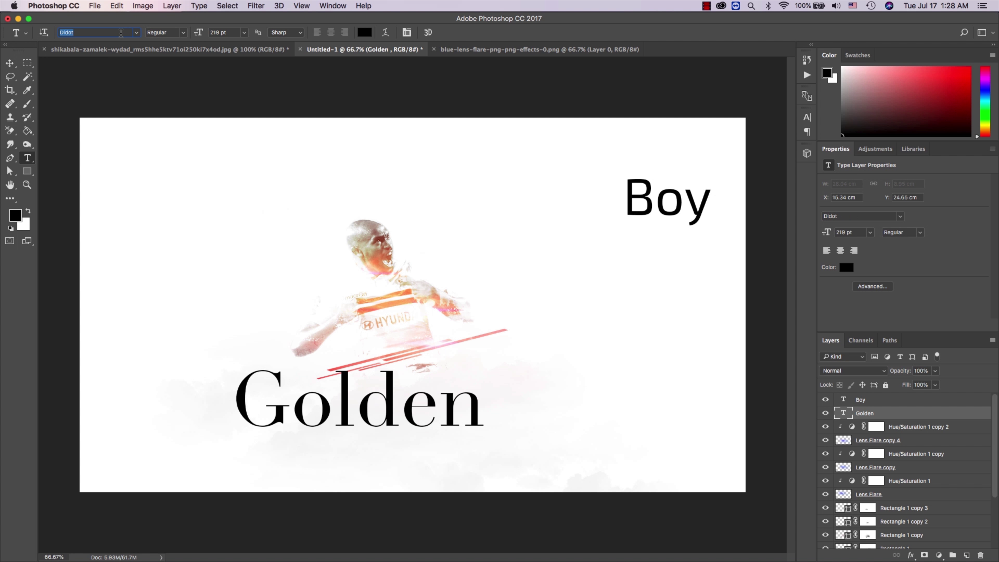
key(Down)
key(Down)
key(Down)
Step: Set Golden's size to 100 pt and open its Layer Style settings
text(0)
key(Return)
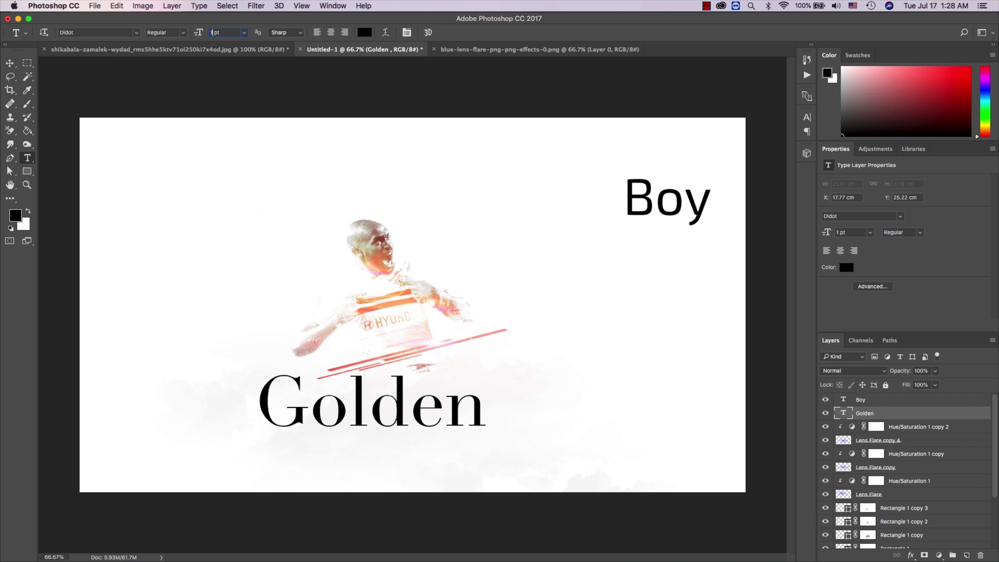
text(00)
key(Return)
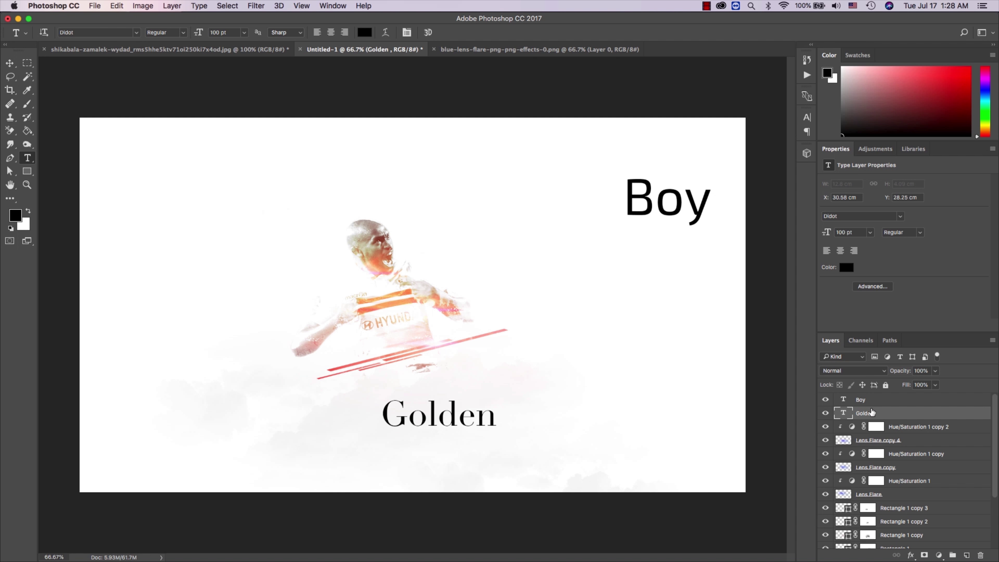
double_click(871, 404)
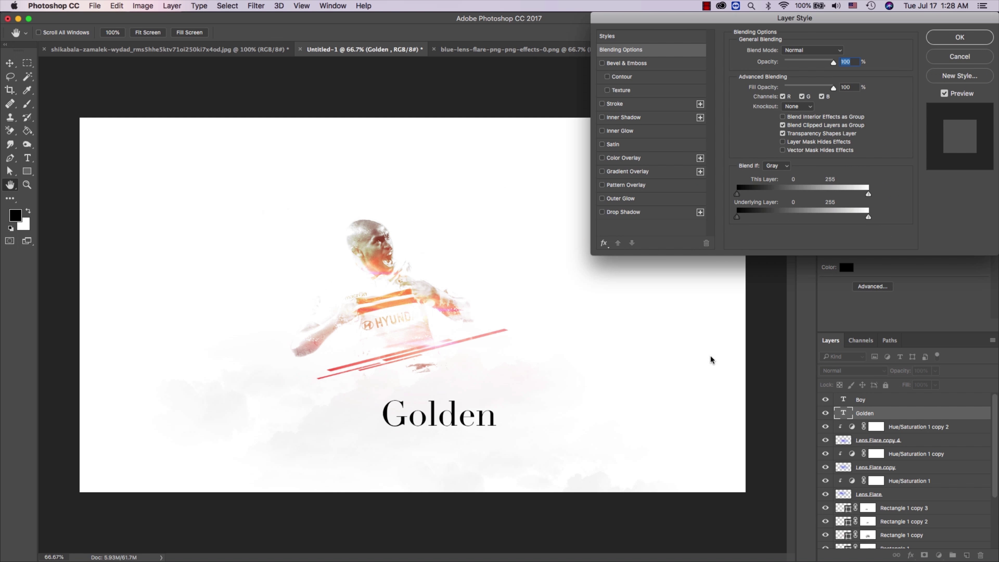
Step: Add an orange-gold Gradient Overlay to Golden at 100% opacity and a 66° angle
click(660, 175)
click(811, 75)
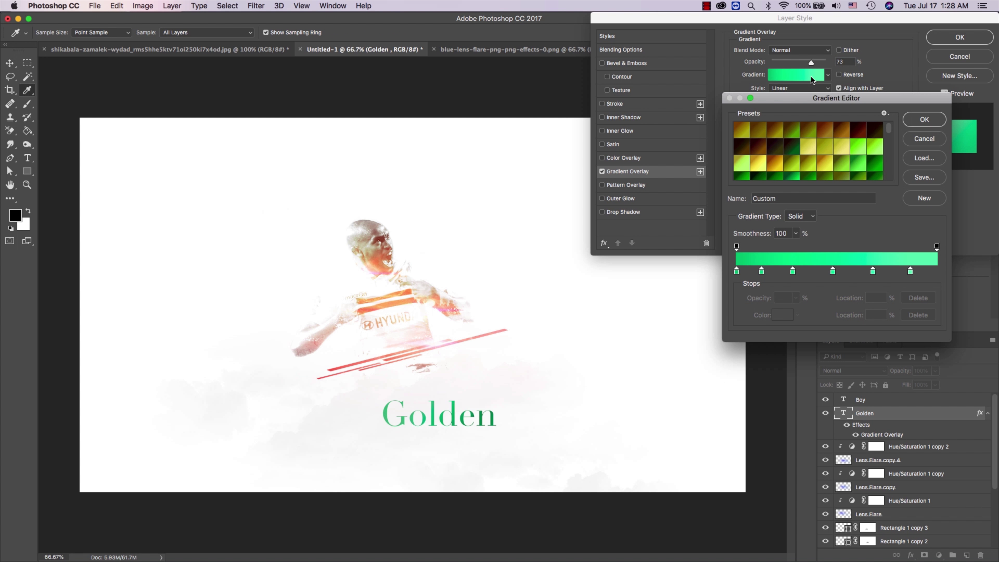
click(812, 161)
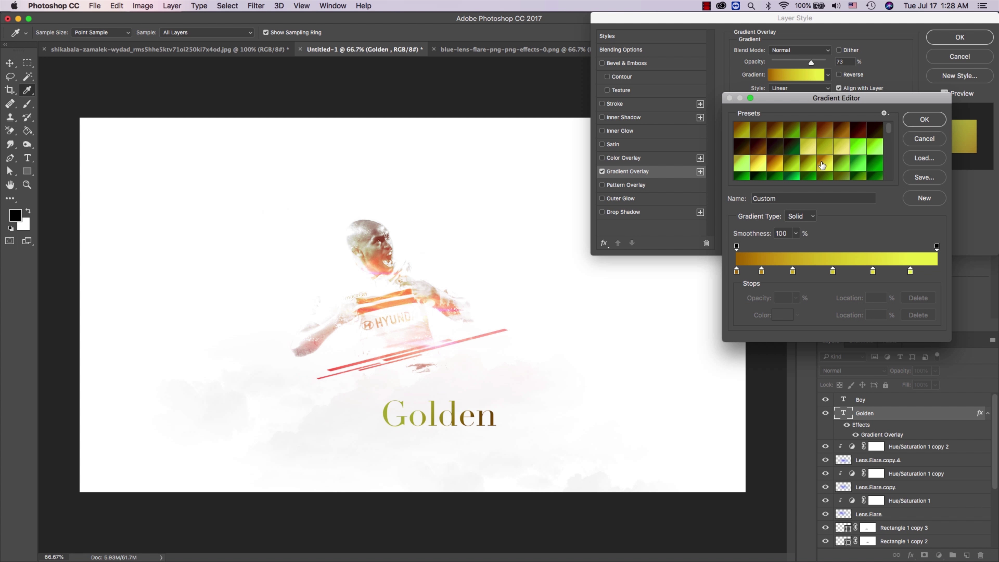
click(919, 118)
drag(811, 62, 830, 63)
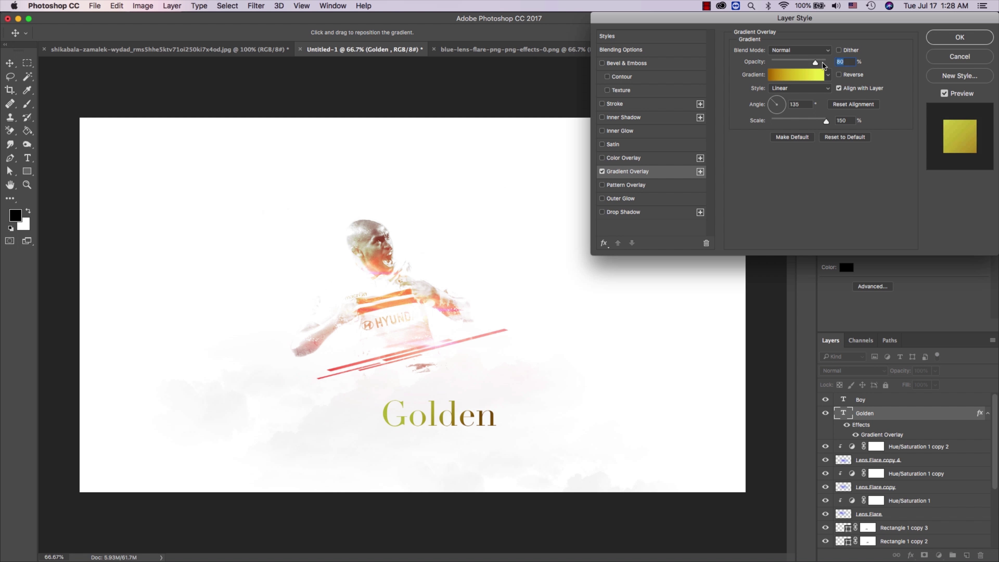
click(779, 95)
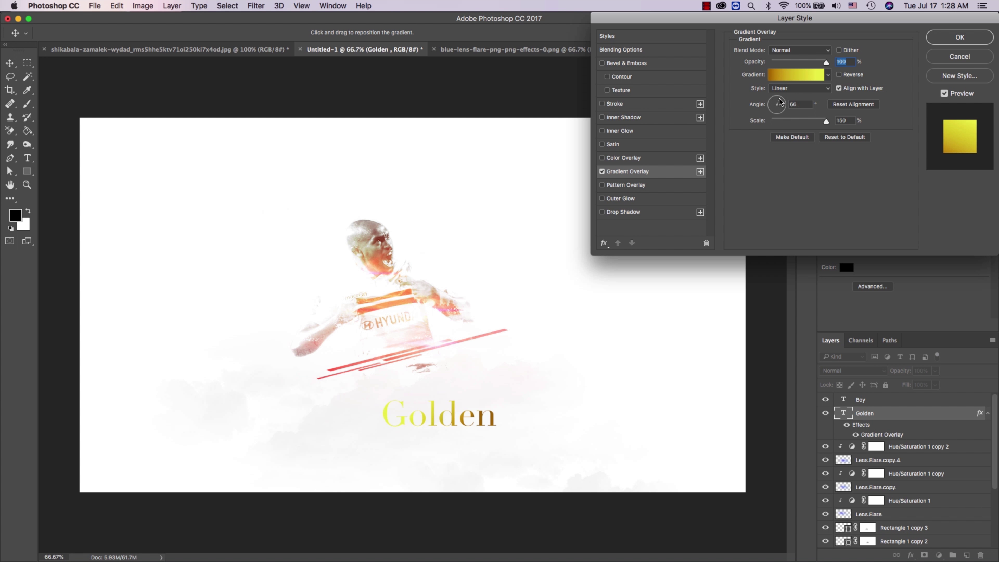
click(816, 72)
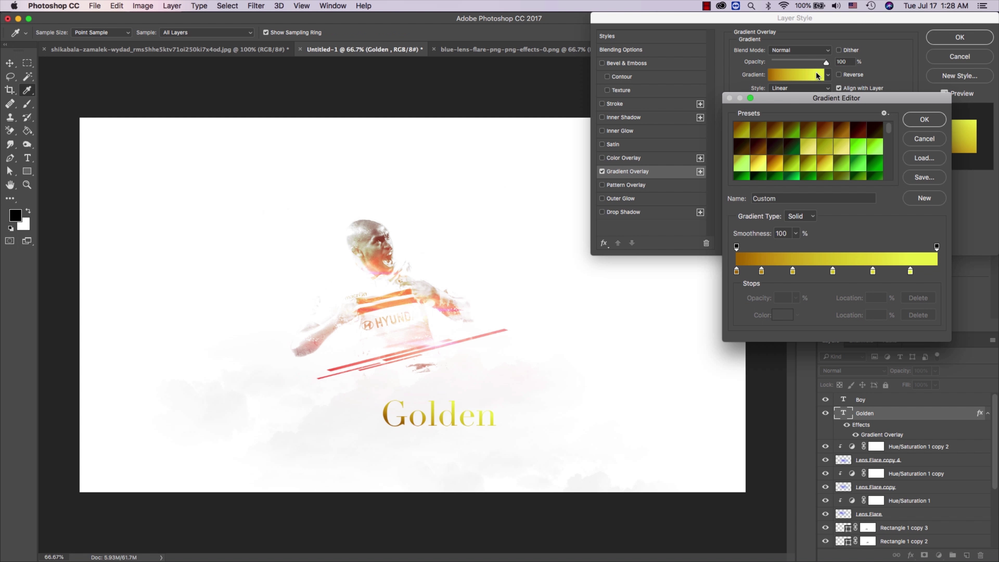
click(774, 167)
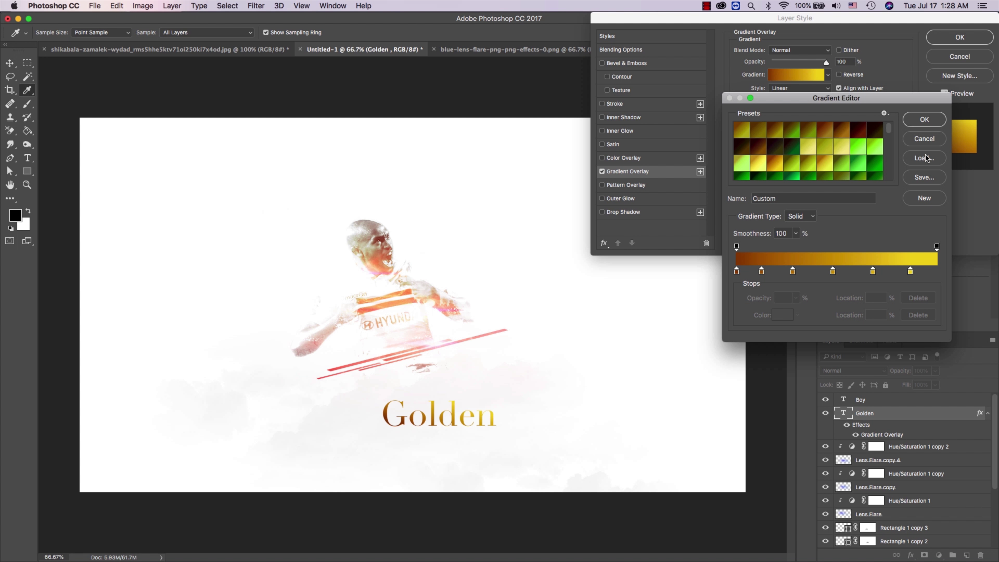
click(925, 120)
Step: Apply the layer style and switch the title font to Haettenschweiler
click(946, 42)
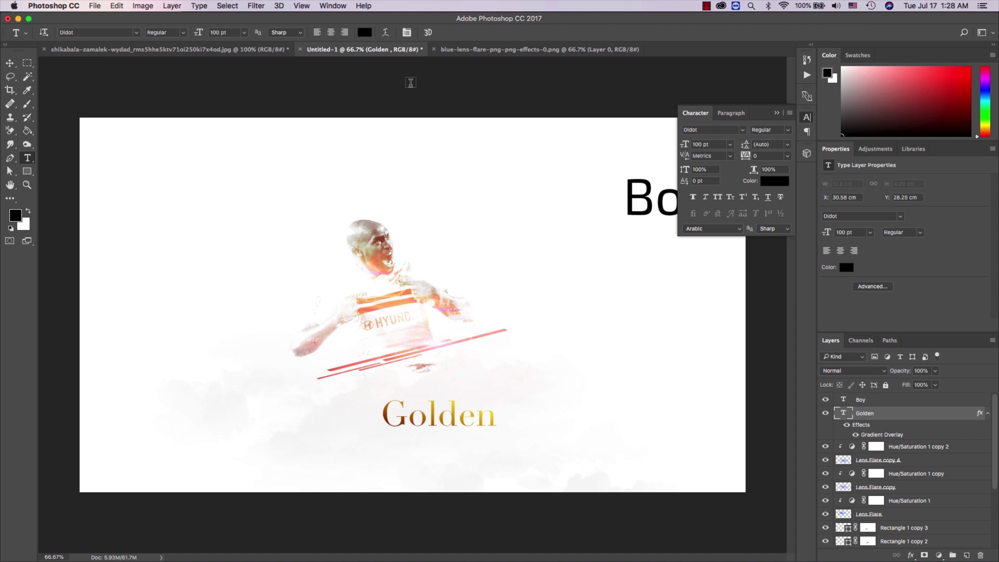
key(Down)
key(Down)
key(Down)
key(Down)
key(Down)
key(Down)
key(Down)
key(Down)
key(Down)
key(Down)
key(Down)
key(Down)
key(Down)
key(Down)
key(Down)
key(Down)
key(Down)
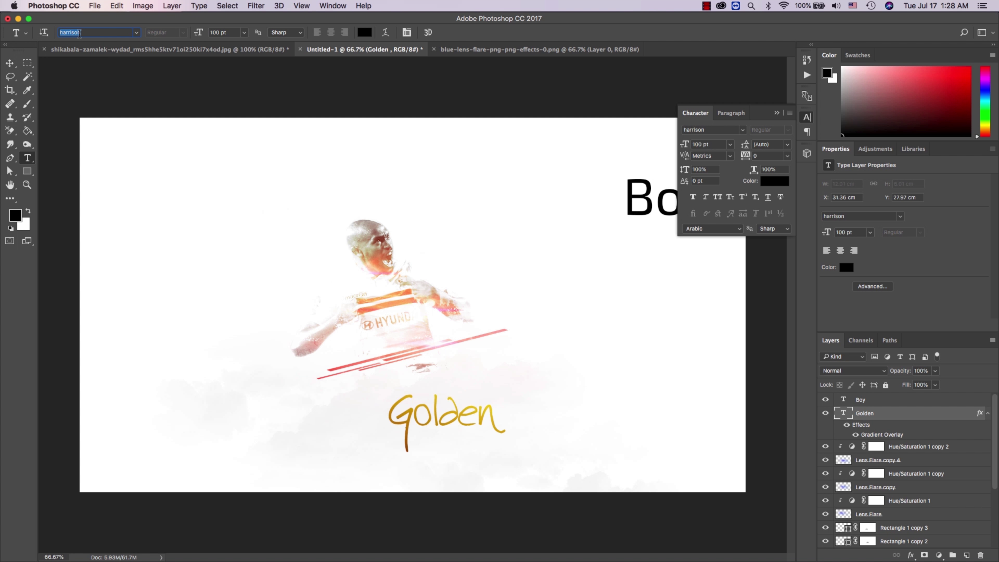
key(Up)
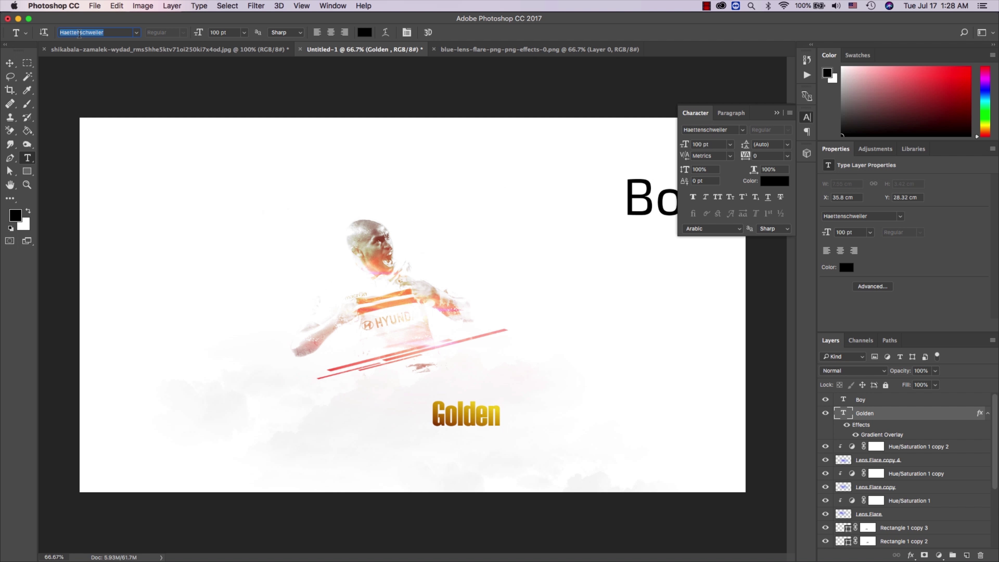
click(6, 62)
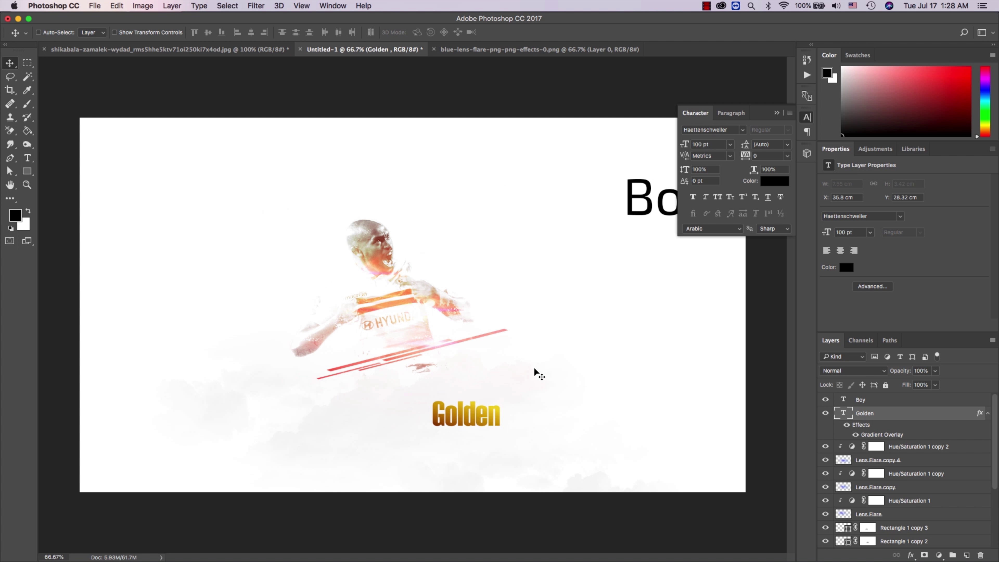
Step: Make the title All Caps and enlarge it to 134 pt
key(t)
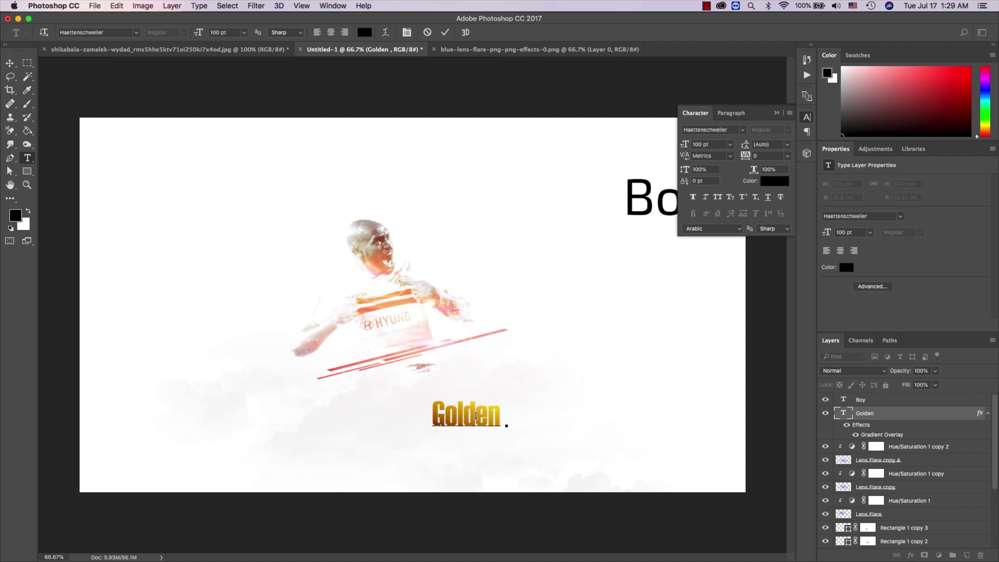
click(719, 196)
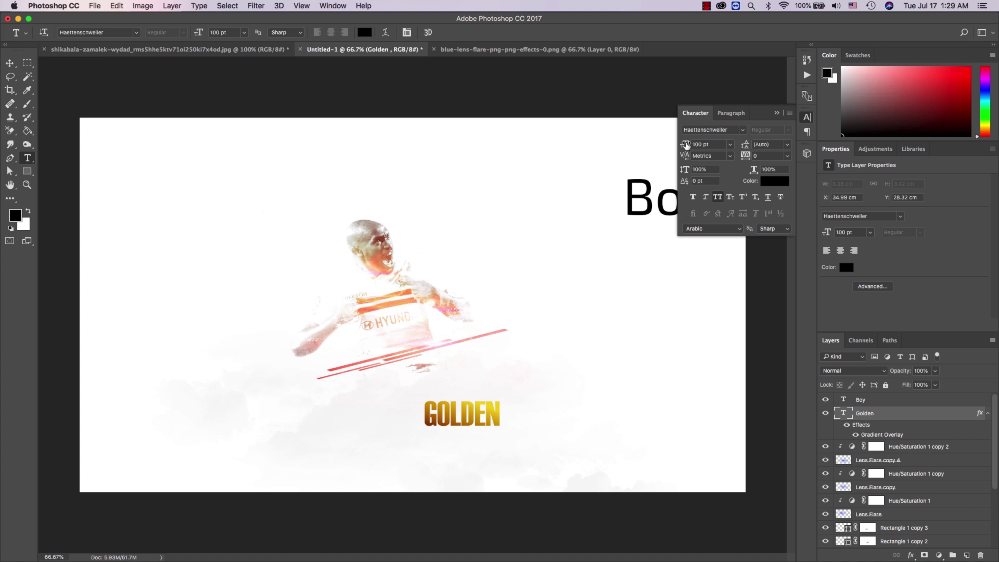
key(Return)
drag(683, 146, 688, 146)
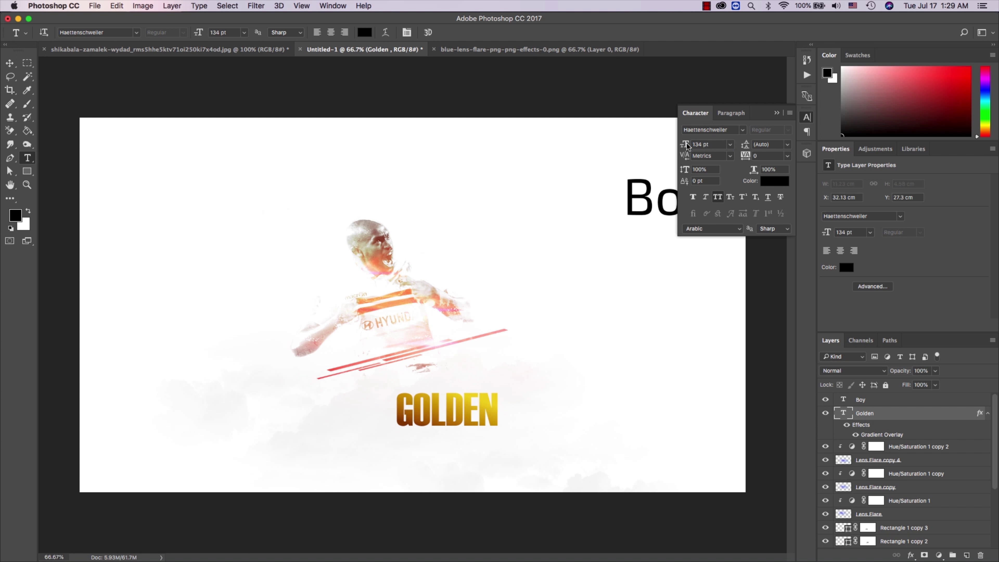
click(9, 64)
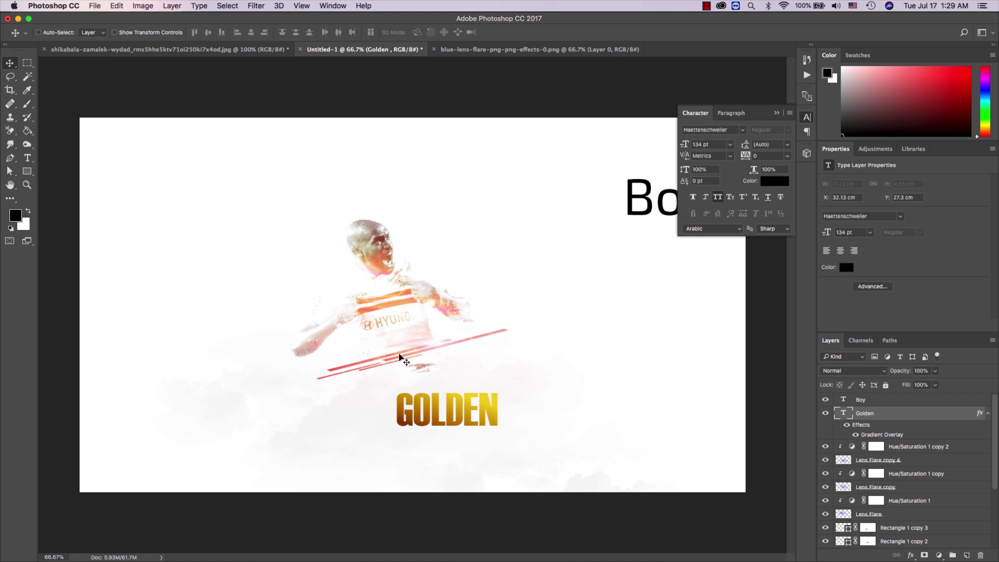
Step: Rotate GOLDEN about 15° upward and place it on the red flare stripes
drag(402, 357, 371, 328)
key(ctrl+t)
drag(478, 418, 488, 402)
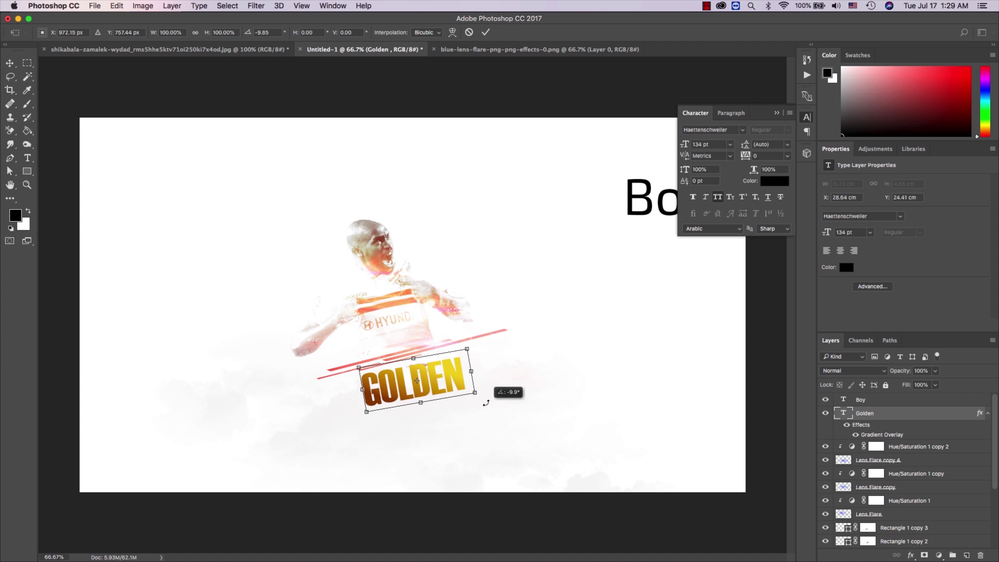
key(Return)
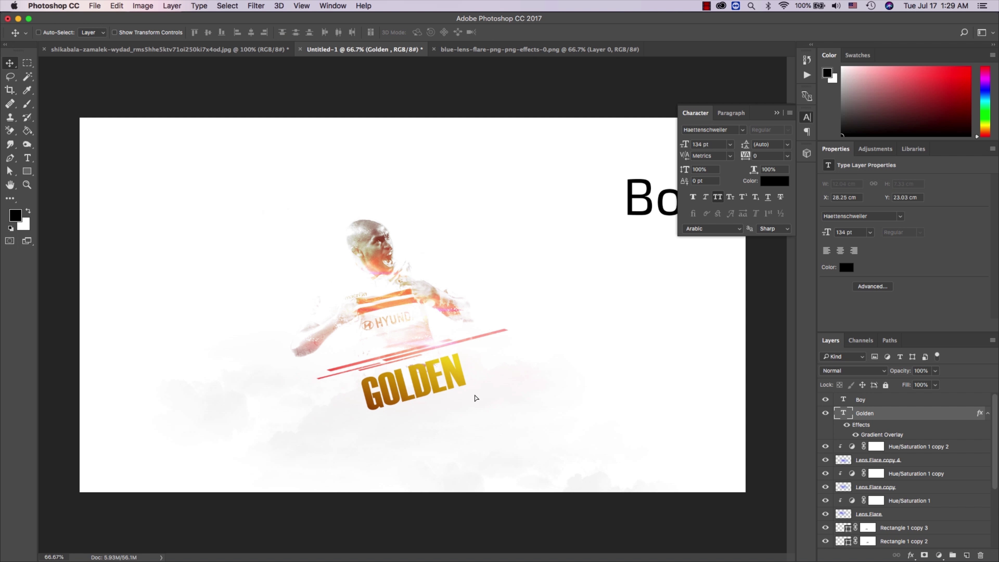
drag(474, 400, 497, 382)
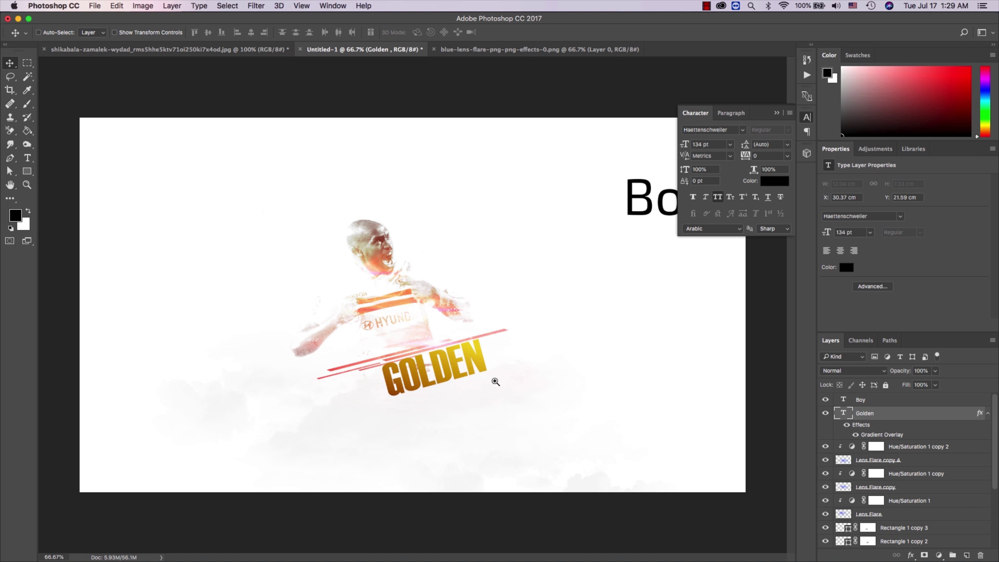
scroll(451, 359, up, 5)
key(Down)
key(Down)
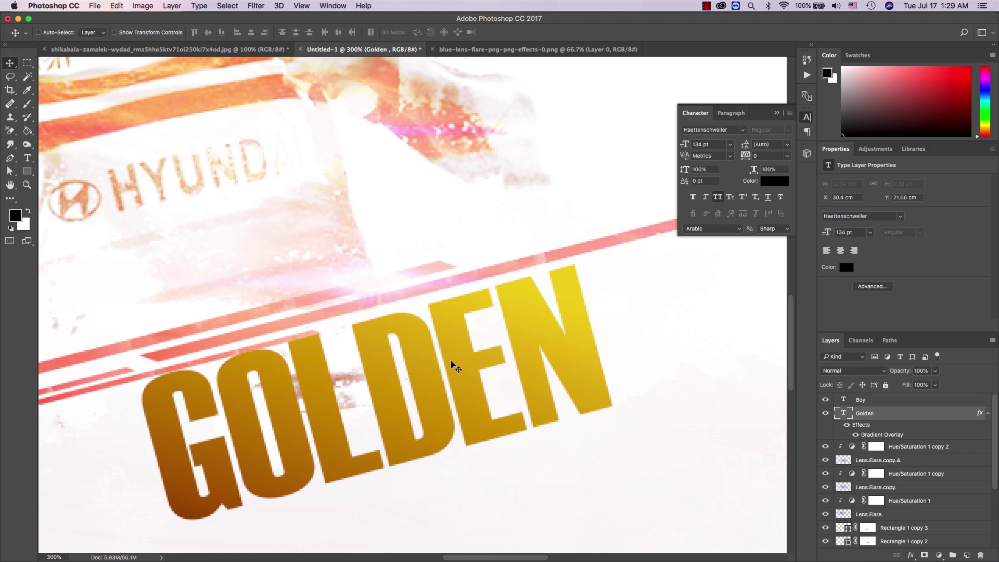
key(Down)
Step: Try an italic slant on GOLDEN, then undo it and view the whole poster
key(ctrl+t)
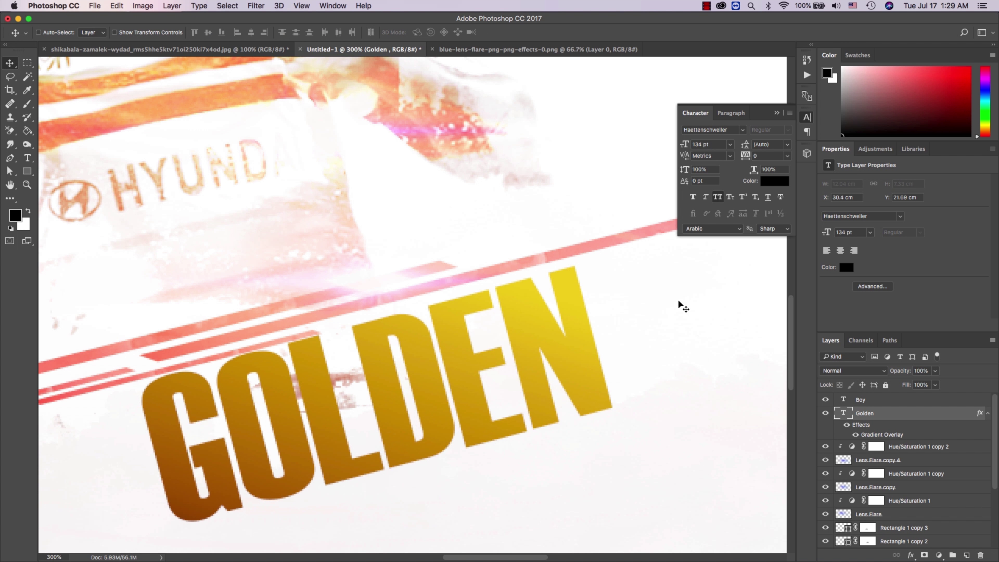
drag(676, 286, 681, 290)
key(ctrl+z)
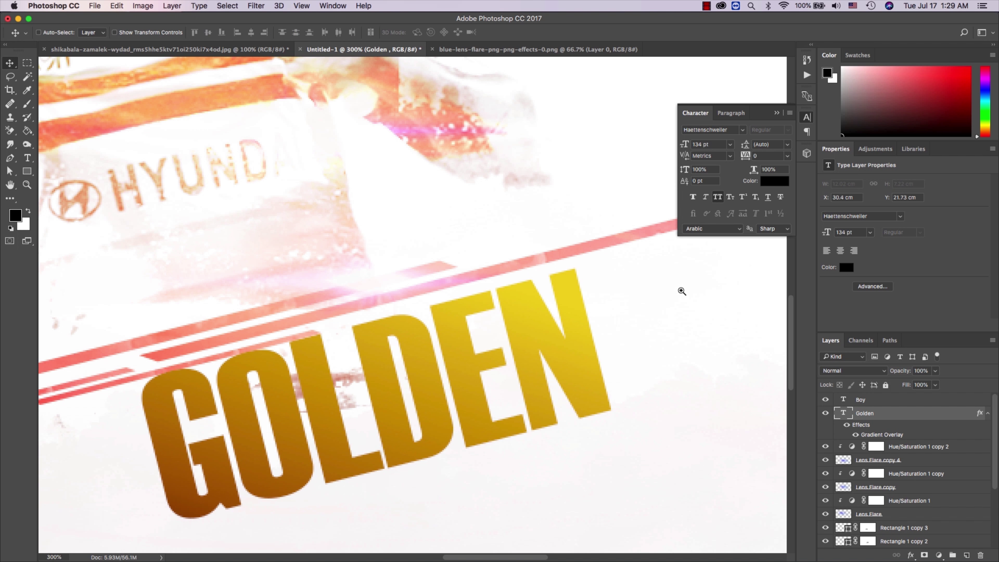
key(ctrl+minus)
key(ctrl+minus)
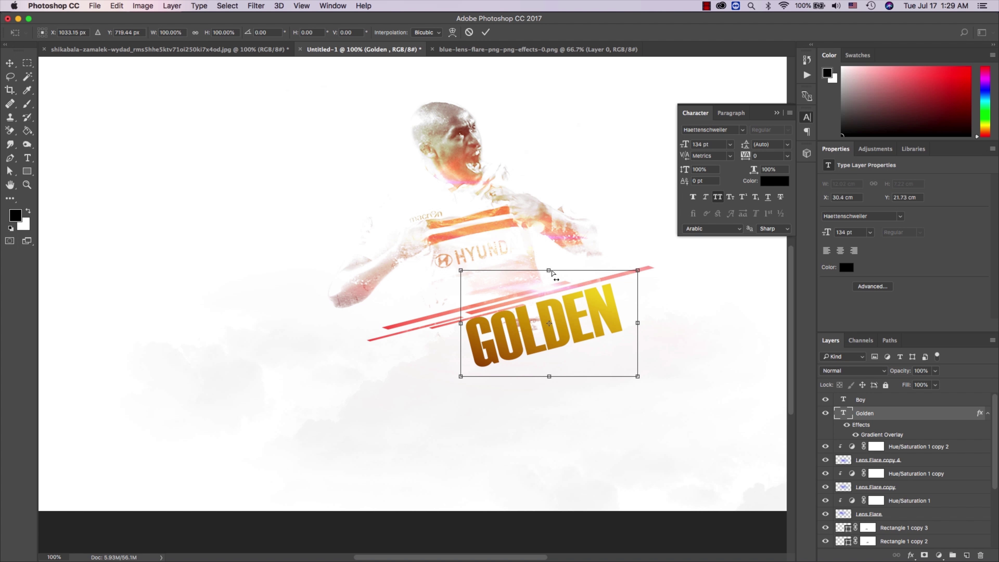
drag(549, 271, 577, 271)
key(Return)
key(z)
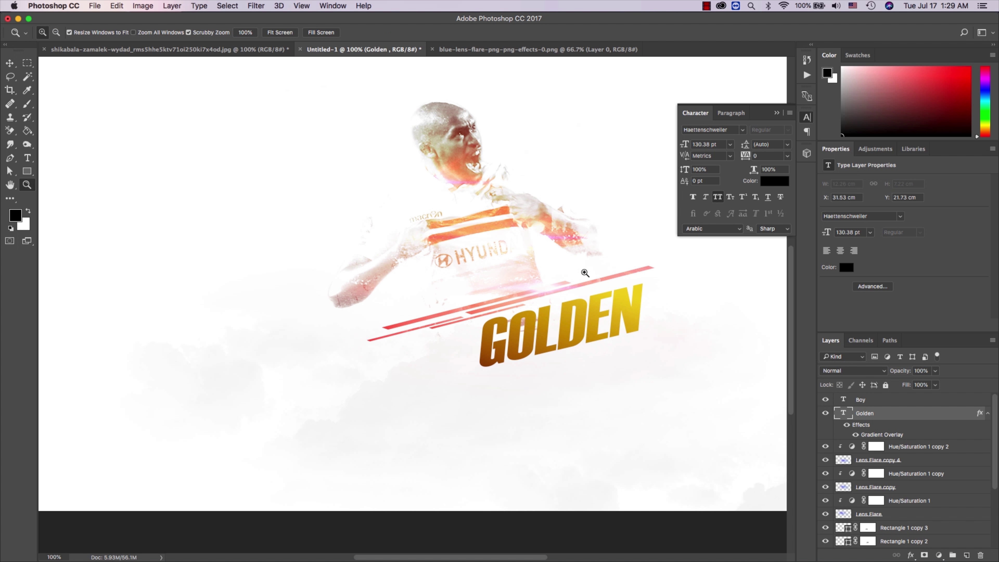
drag(602, 325, 565, 329)
click(564, 330)
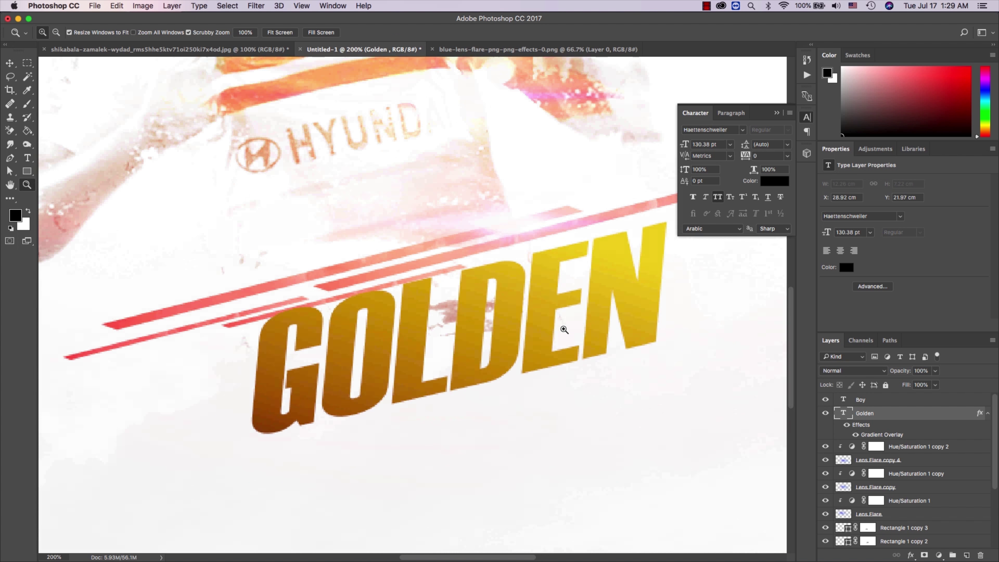
key(super+alt+z)
key(super+alt+z)
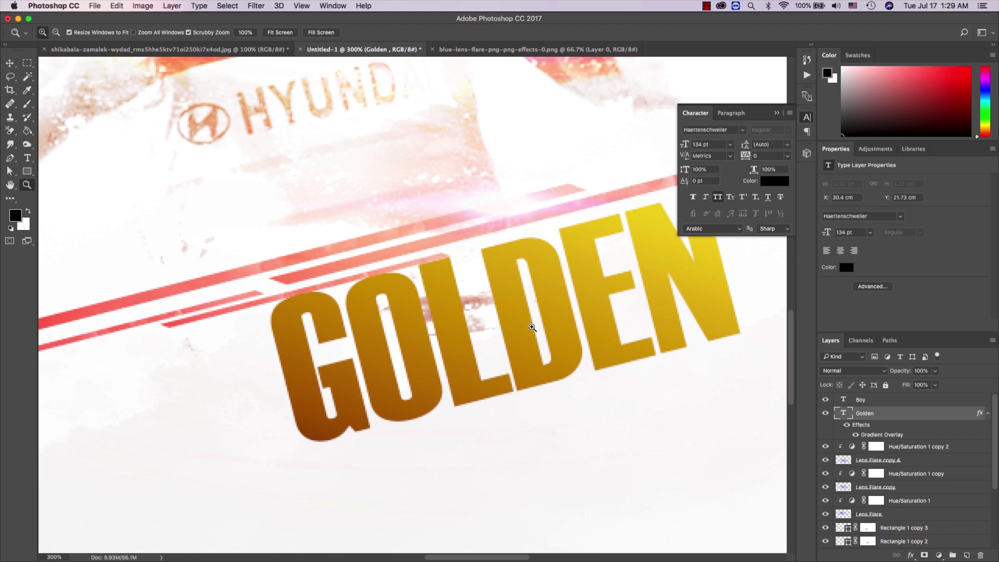
alt+click(531, 327)
alt+click(531, 326)
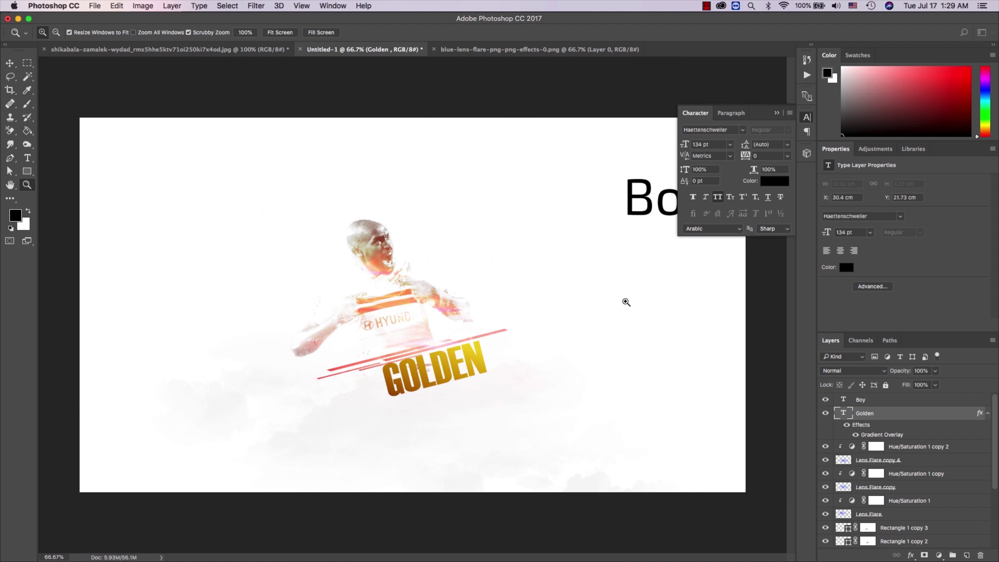
Step: Set GOLDEN's anti-aliasing to Sharp and select the Boy text layer
right_click(899, 413)
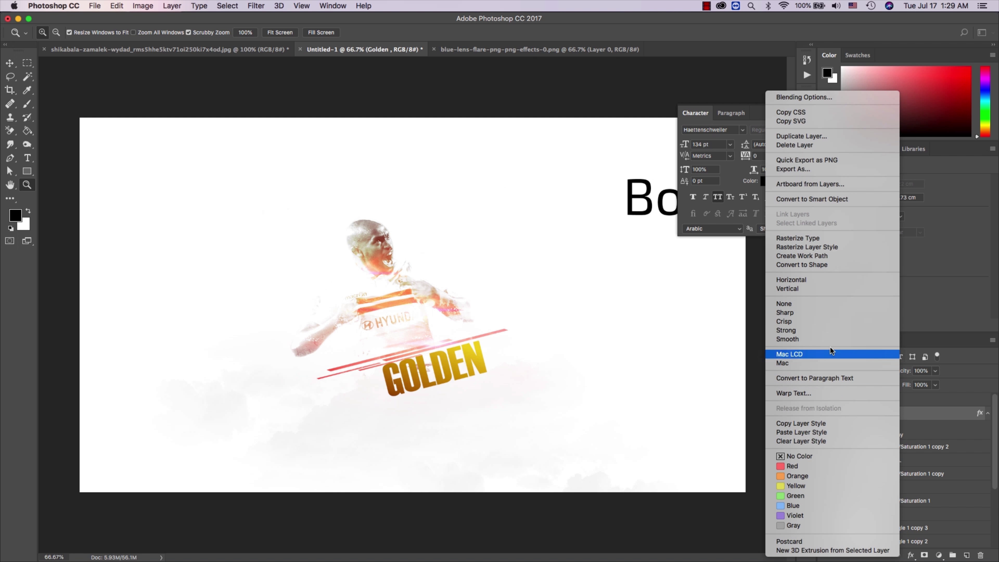
click(813, 312)
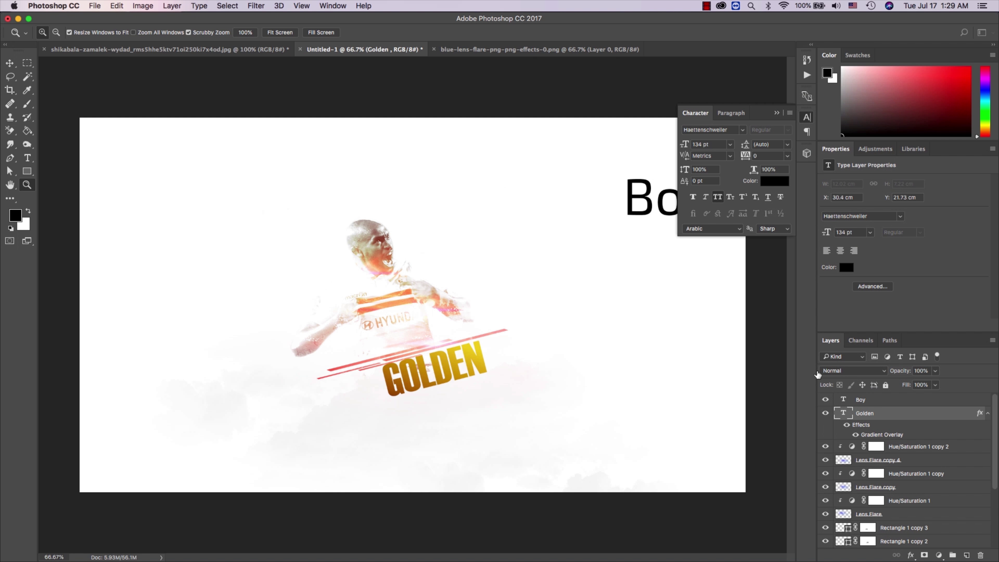
click(922, 399)
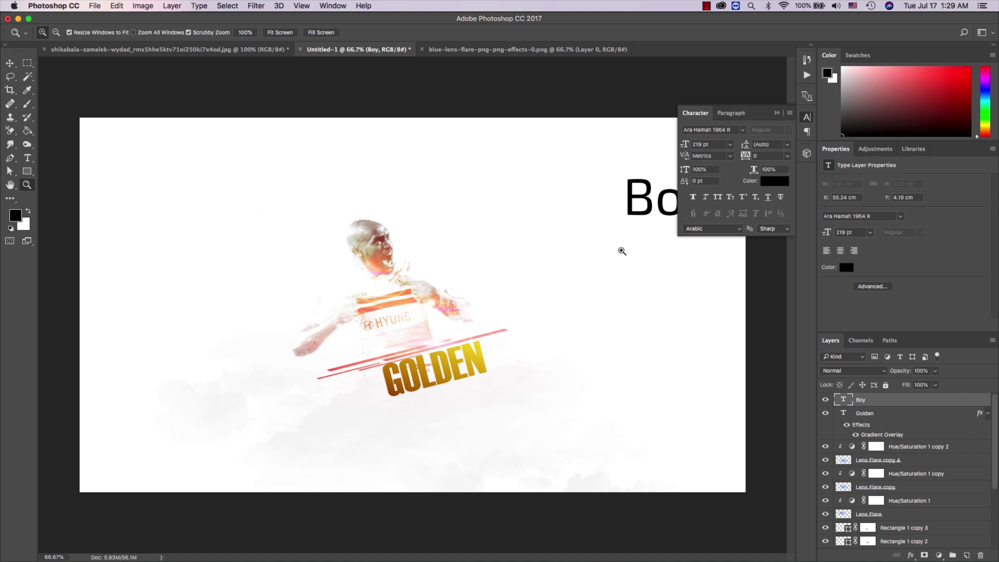
Step: Keep the Boy text unrasterized and move it to sit below GOLDEN
key(b)
click(621, 246)
click(546, 197)
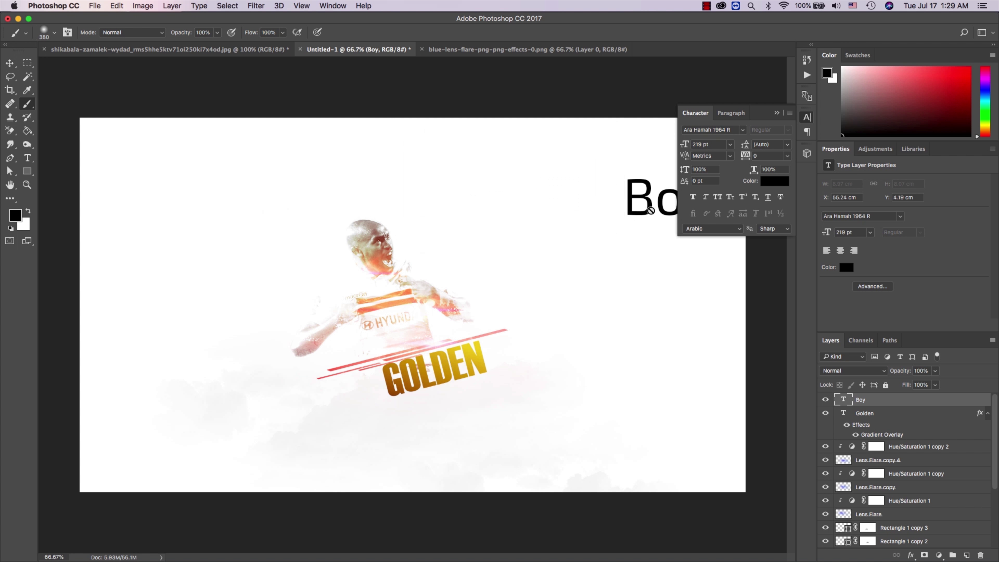
key(t)
drag(653, 214, 490, 416)
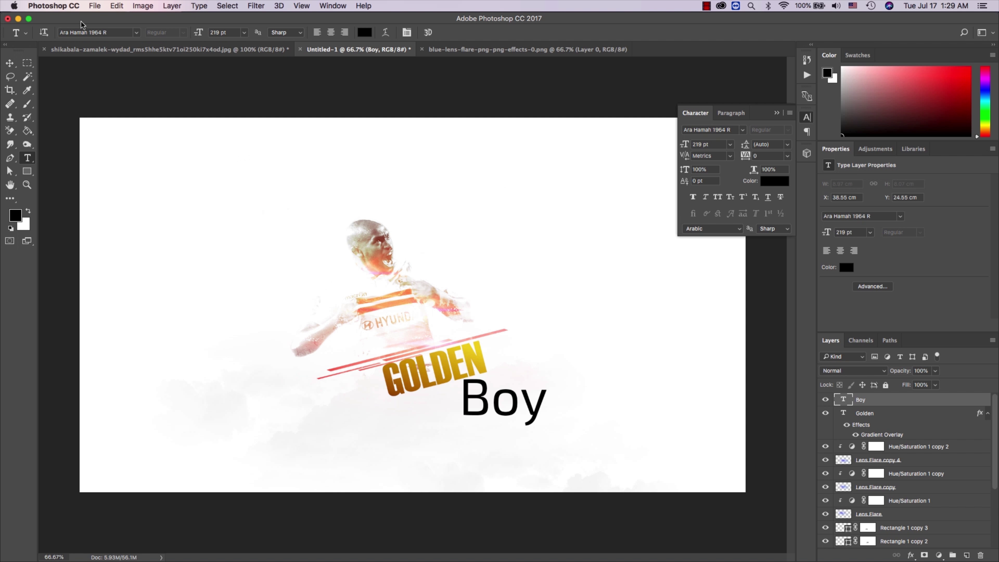
Step: Browse typefaces on Boy, trying Arial and Arial Black, and settle on Brush Script Std
click(85, 32)
key(Up)
key(Up)
key(Up)
key(Up)
key(Up)
key(Up)
key(Up)
key(Up)
key(Up)
key(Up)
key(Down)
key(Down)
key(Down)
key(Down)
key(Down)
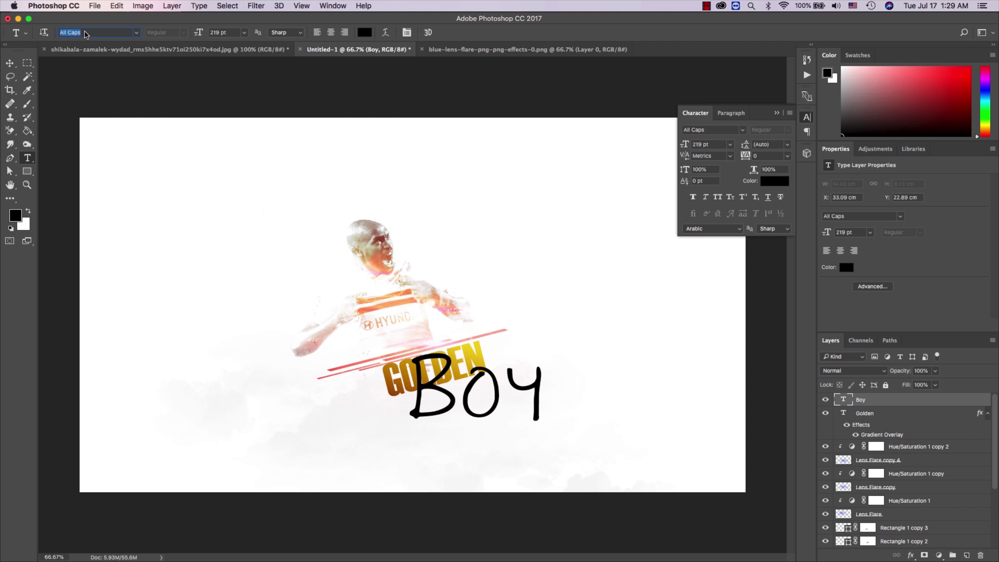
key(Down)
key(Down)
key(Down)
key(Down)
key(Down)
key(Down)
key(Down)
key(Down)
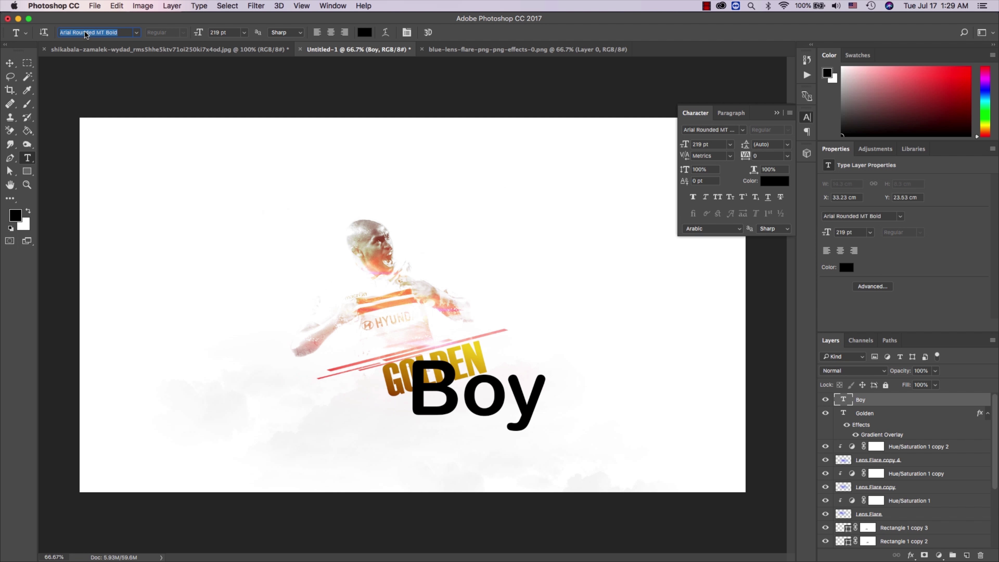
key(Down)
key(Down)
key(Down)
key(Down)
key(Down)
key(Down)
key(Down)
key(Down)
key(Down)
key(Down)
key(Down)
key(Down)
key(Down)
key(Up)
key(Down)
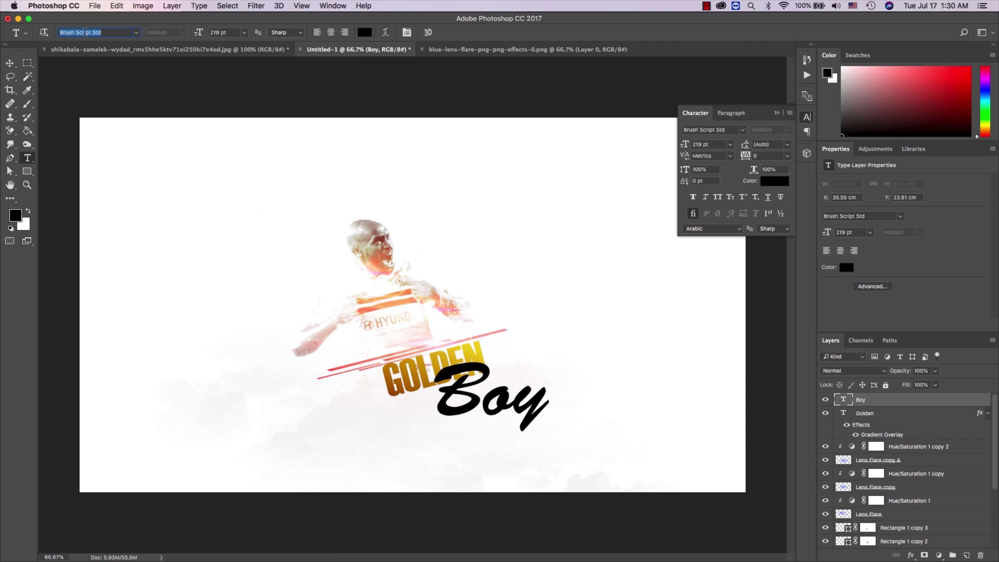
key(Down)
key(Up)
click(12, 63)
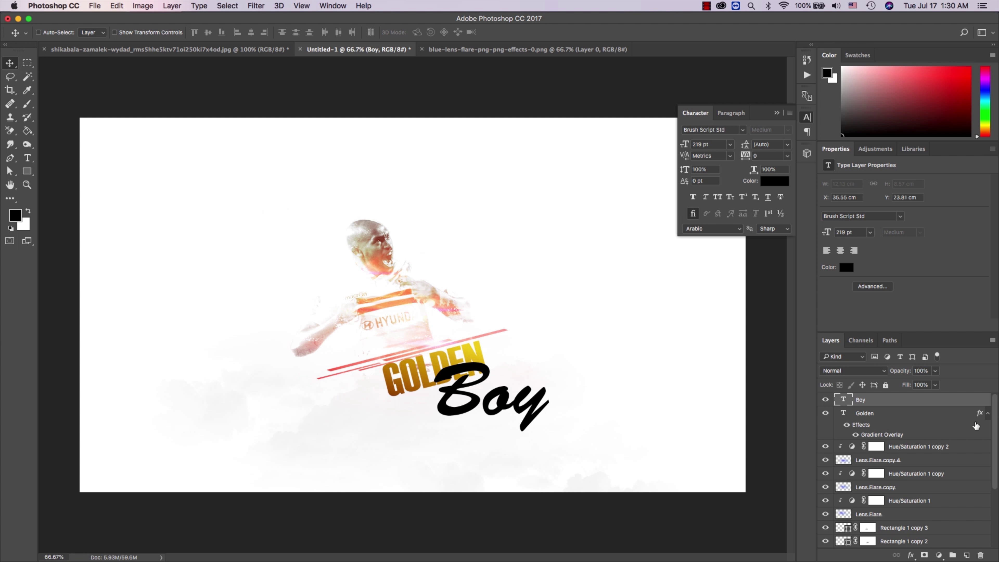
Step: Shrink Boy to about 85 pt and tilt it about 15 degrees
click(987, 413)
key(ctrl+t)
mouse_move(549, 435)
mouse_down()
mouse_move(483, 380)
mouse_move(533, 401)
mouse_up()
key(Return)
key(ctrl+t)
key(Return)
Step: Set Boy in the thin COM4t Fine Regular typeface, passing circlefont along the way
key(z)
click(508, 376)
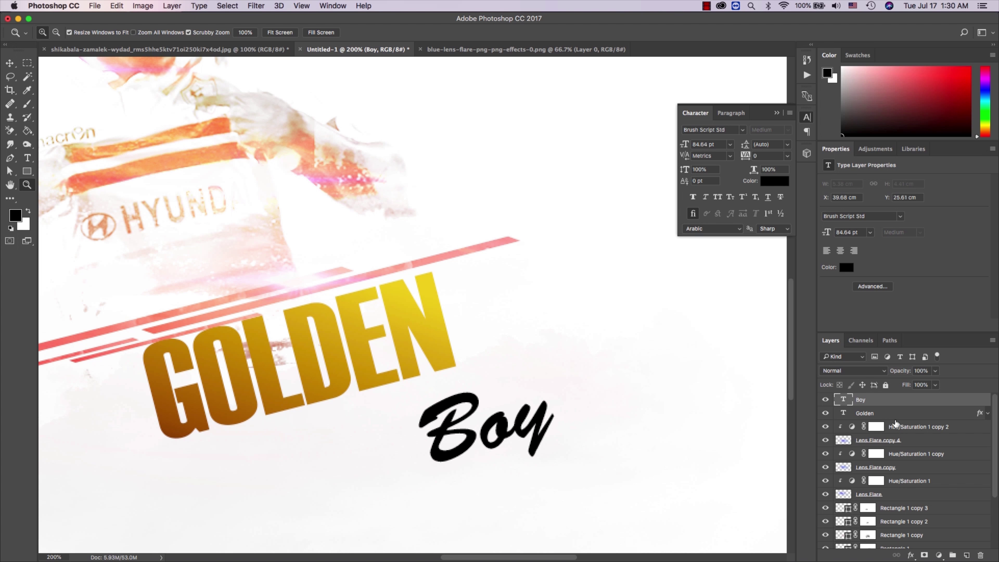
key(t)
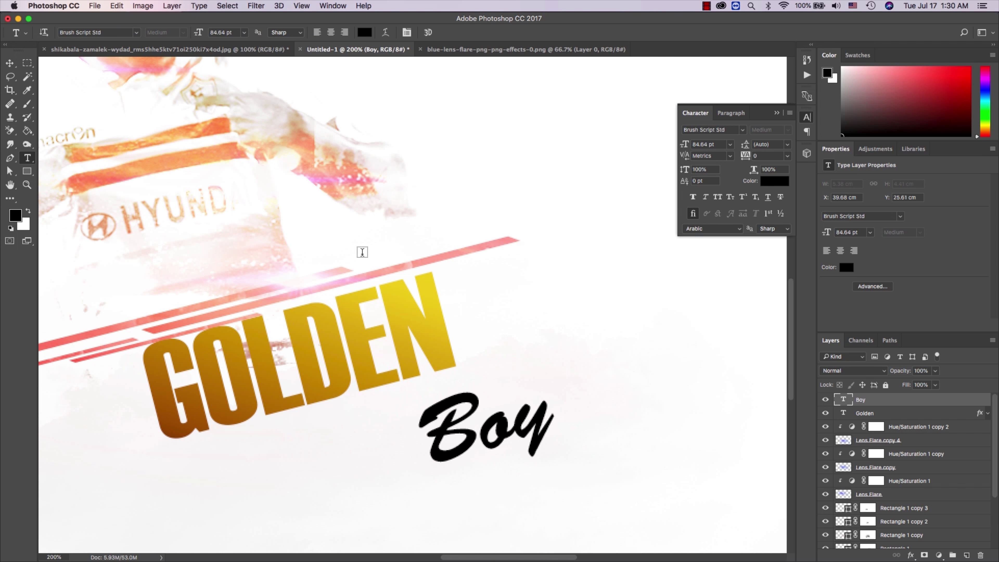
key(Down)
key(Down)
key(Down)
key(Down)
key(Down)
key(Down)
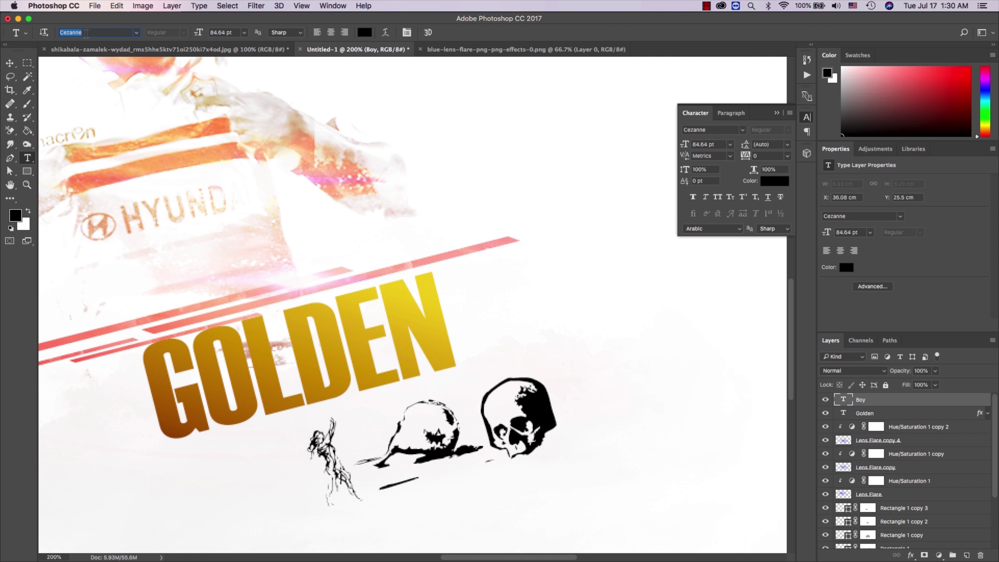
key(Down)
key(Down)
key(Down)
key(Down)
key(Down)
key(Down)
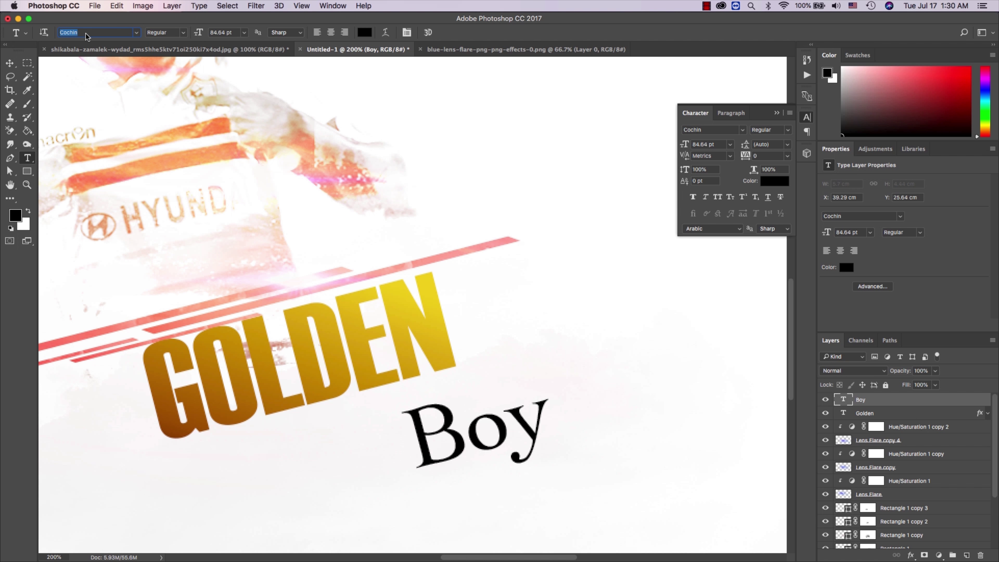
key(Down)
key(Down)
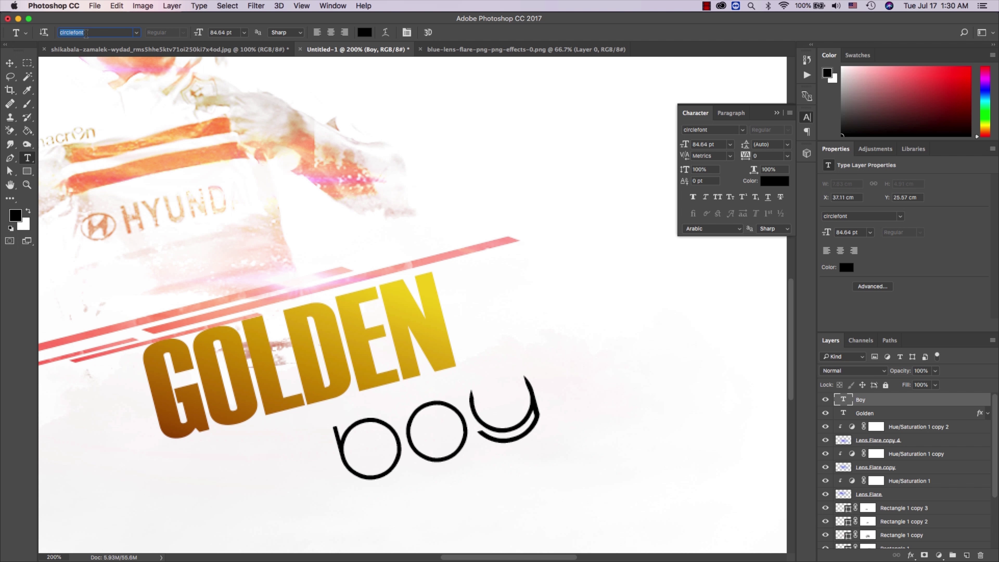
key(Down)
key(Down)
key(Down)
key(Down)
key(Down)
key(Up)
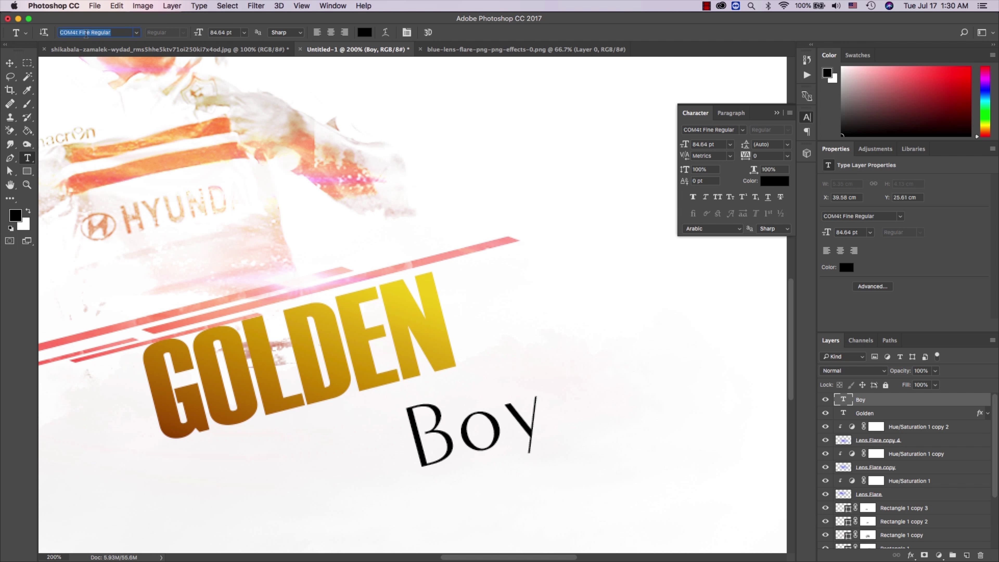
Step: Nudge Boy under GOLDEN and begin slanting both title words to the right
click(9, 63)
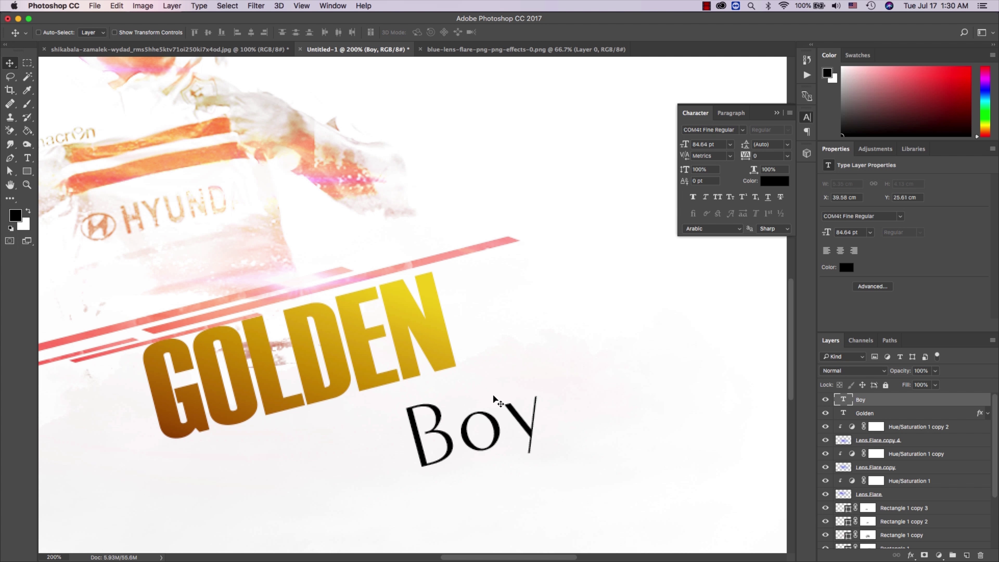
drag(496, 401, 483, 377)
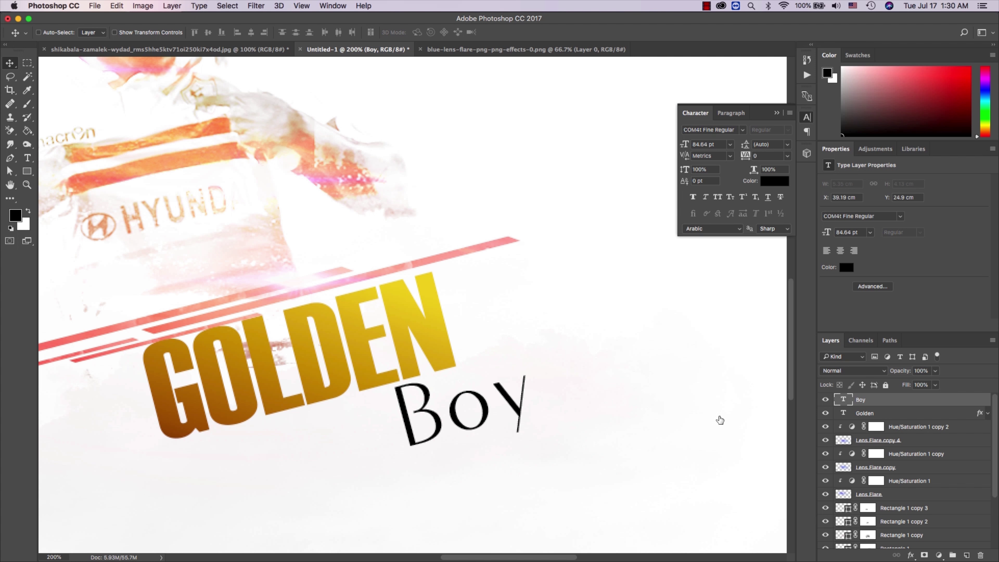
shift+click(906, 413)
key(ctrl+t)
drag(337, 275, 430, 267)
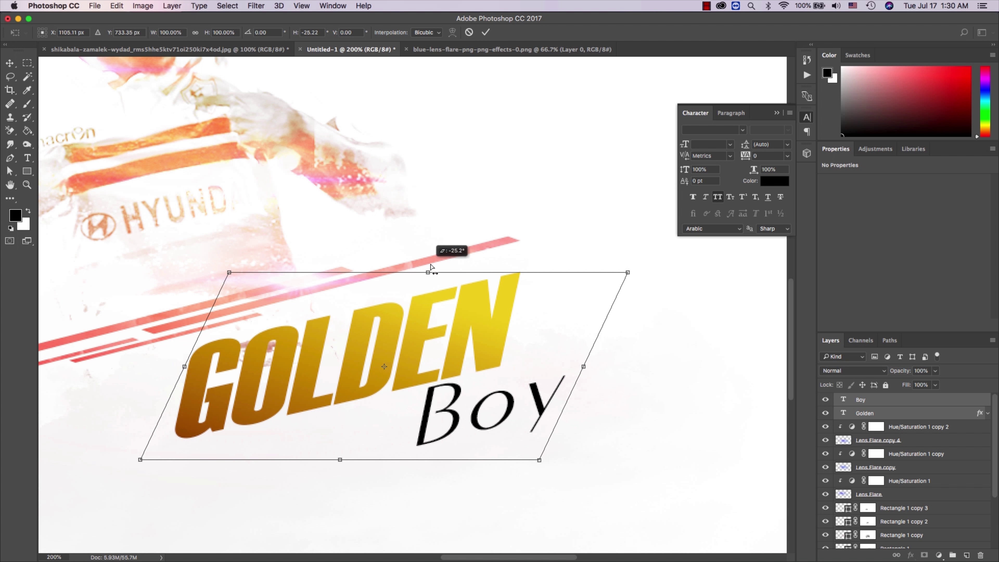
Step: Commit the slant and move GOLDEN Boy about 119 px left
key(Return)
drag(466, 326, 412, 322)
key(z)
alt+click(496, 393)
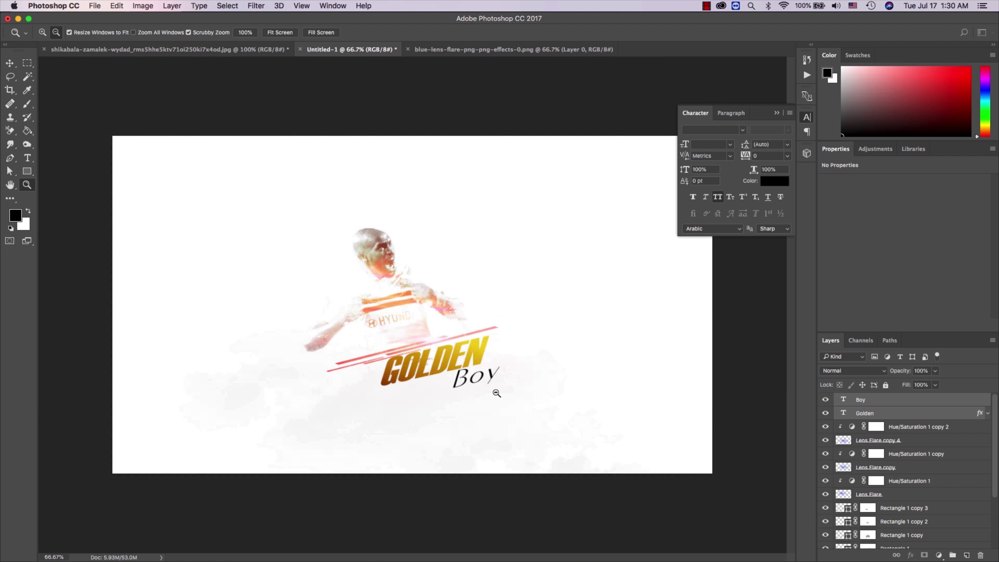
Step: Tighten Boy's letter spacing to -200 in the Character panel
key(t)
click(507, 383)
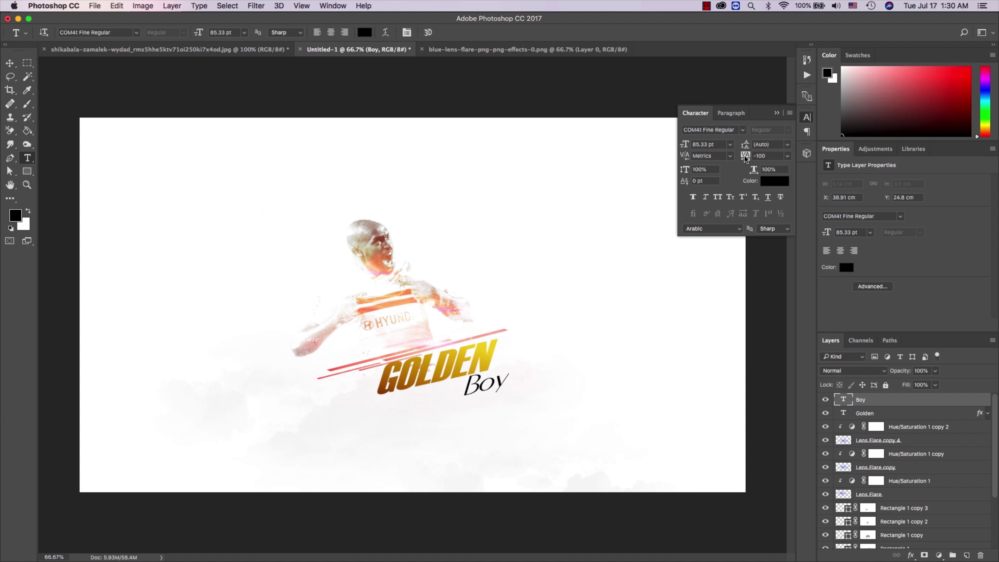
drag(747, 156, 746, 157)
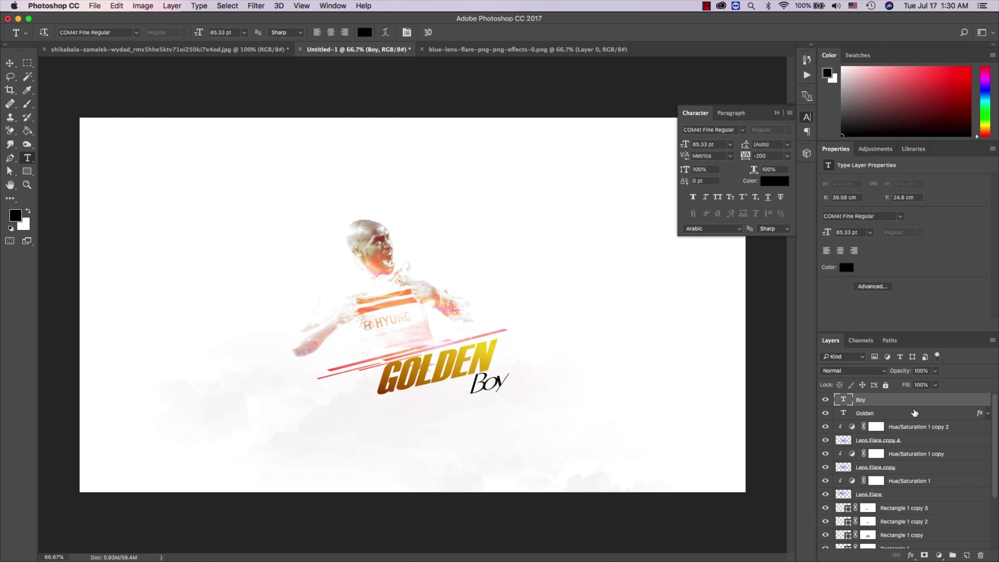
click(909, 414)
right_click(909, 413)
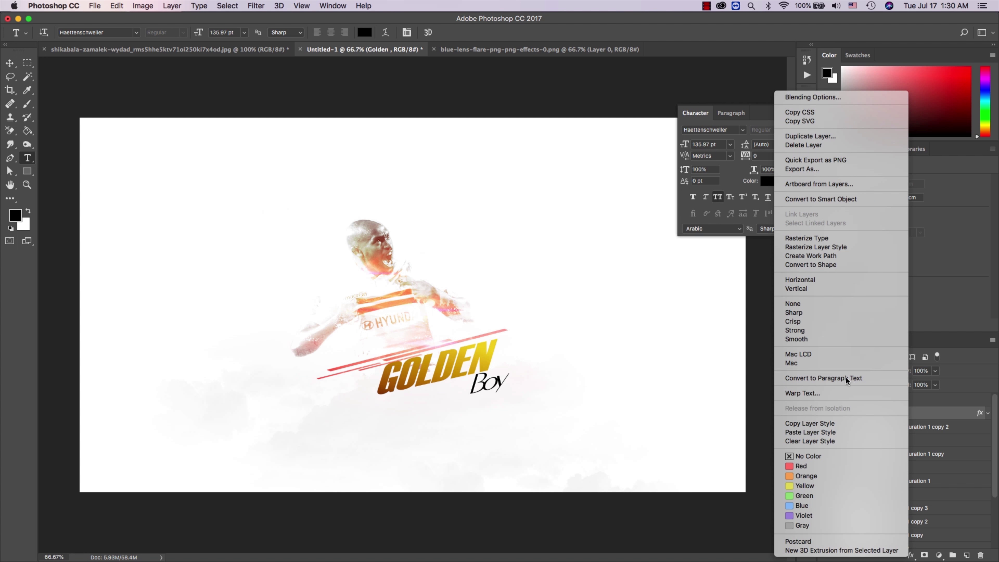
Step: Copy GOLDEN's gold gradient layer style and paste it onto Boy
click(827, 424)
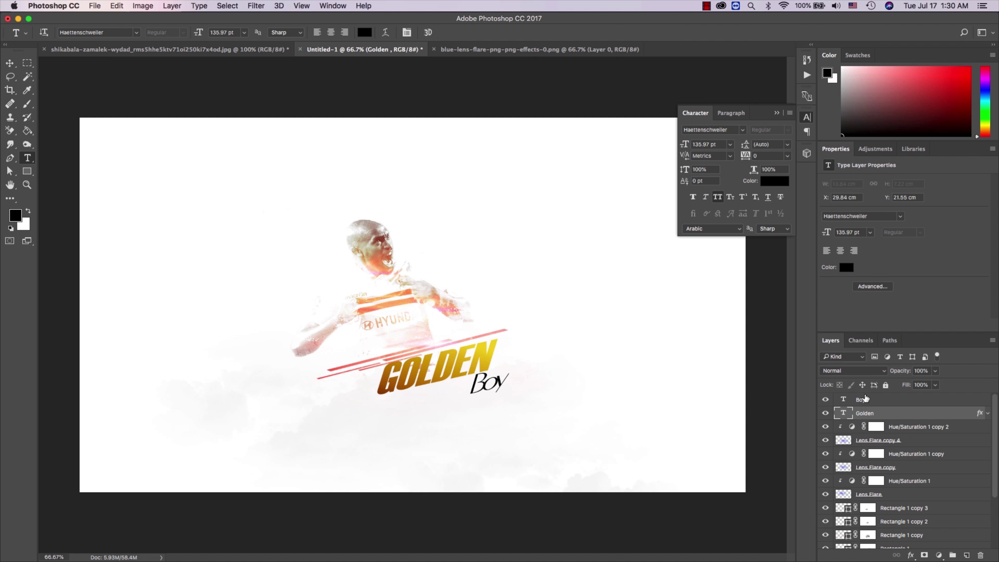
click(865, 399)
right_click(876, 395)
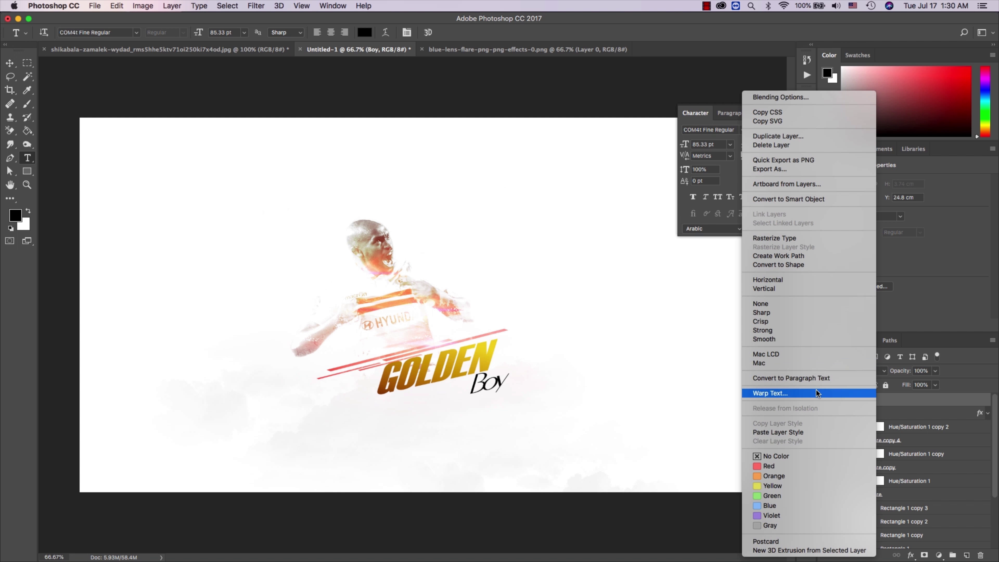
click(805, 434)
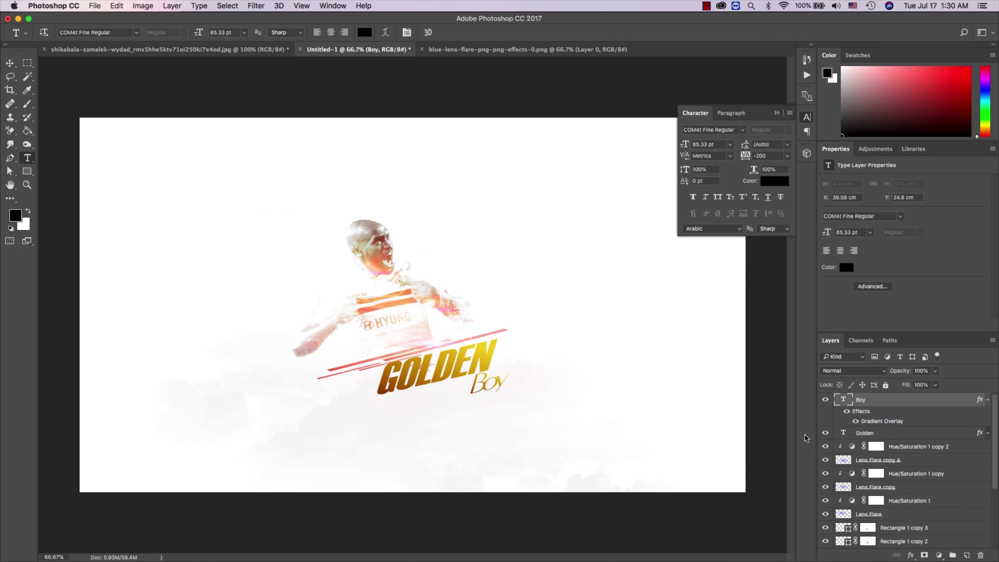
Step: Move Boy up and right so it sits snugly beside GOLDEN's last letter
key(z)
click(485, 393)
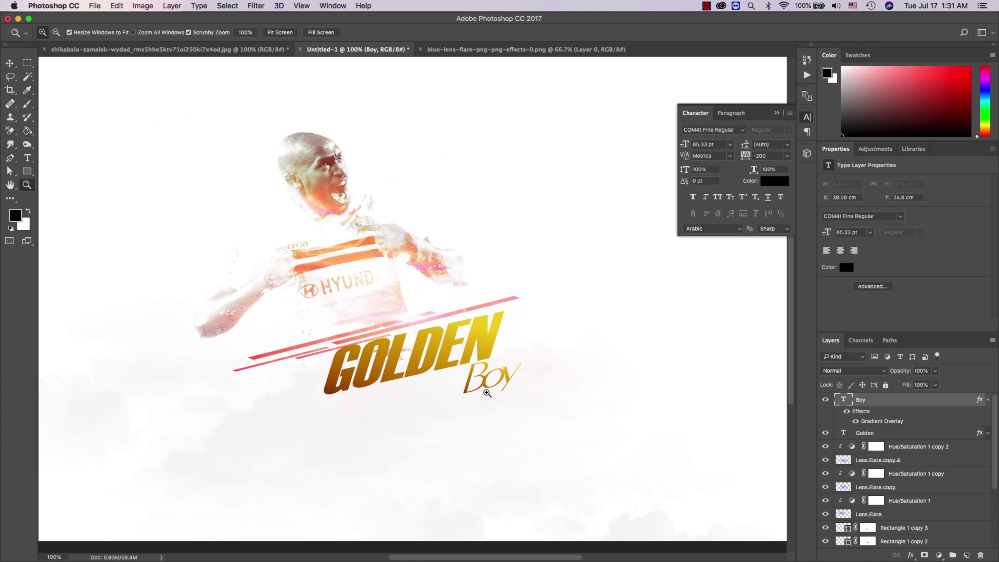
click(985, 399)
key(v)
drag(599, 379, 636, 362)
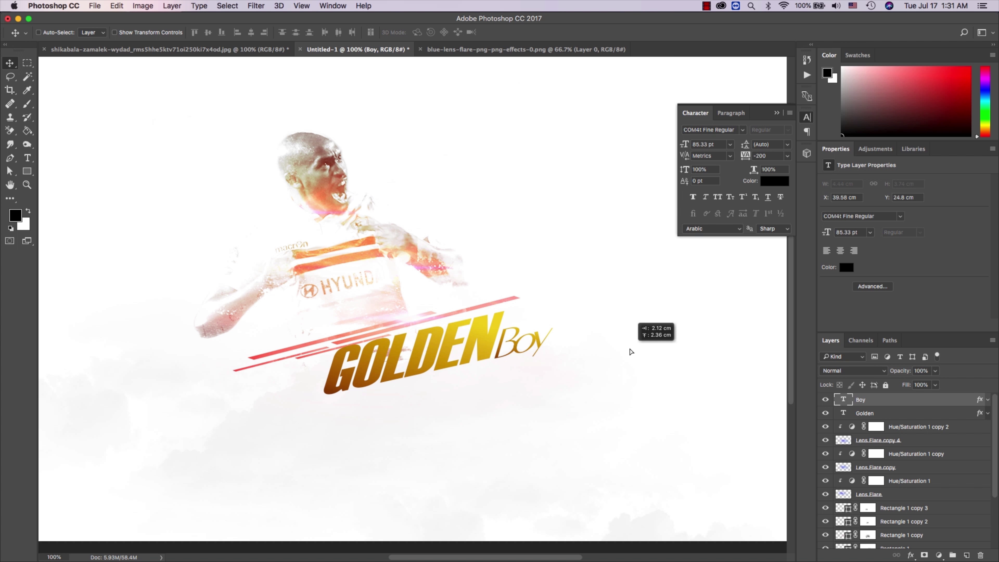
drag(637, 362, 629, 349)
key(z)
click(537, 339)
click(465, 364)
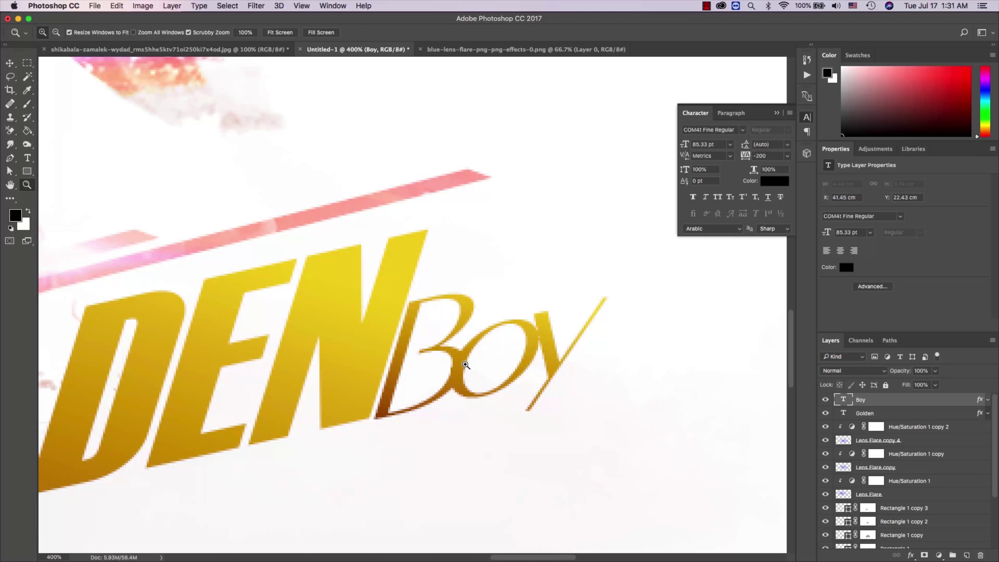
alt+click(465, 365)
alt+click(465, 365)
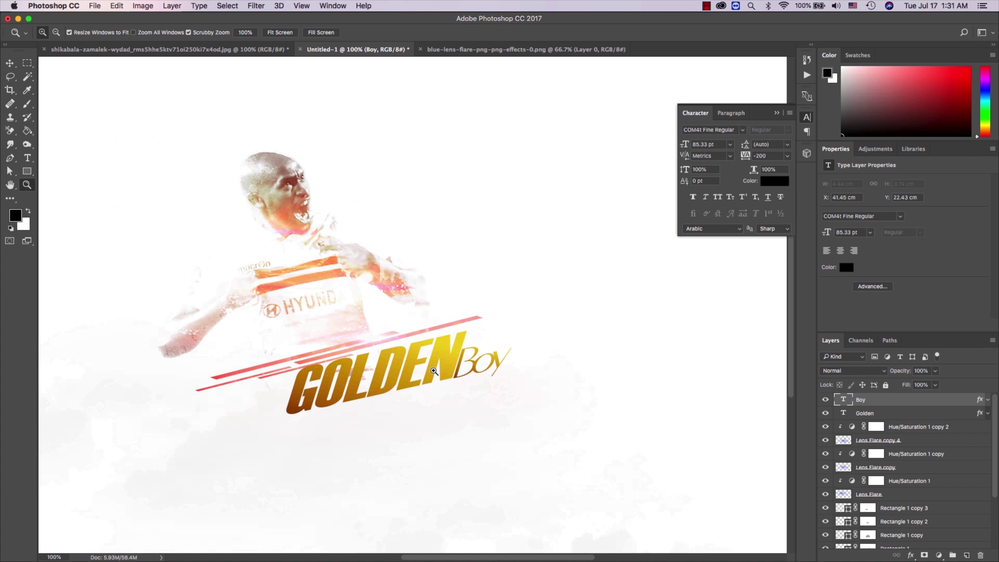
Step: Shift GOLDEN and Boy together down and left, then view the whole poster
shift+click(885, 416)
key(v)
drag(591, 368, 568, 373)
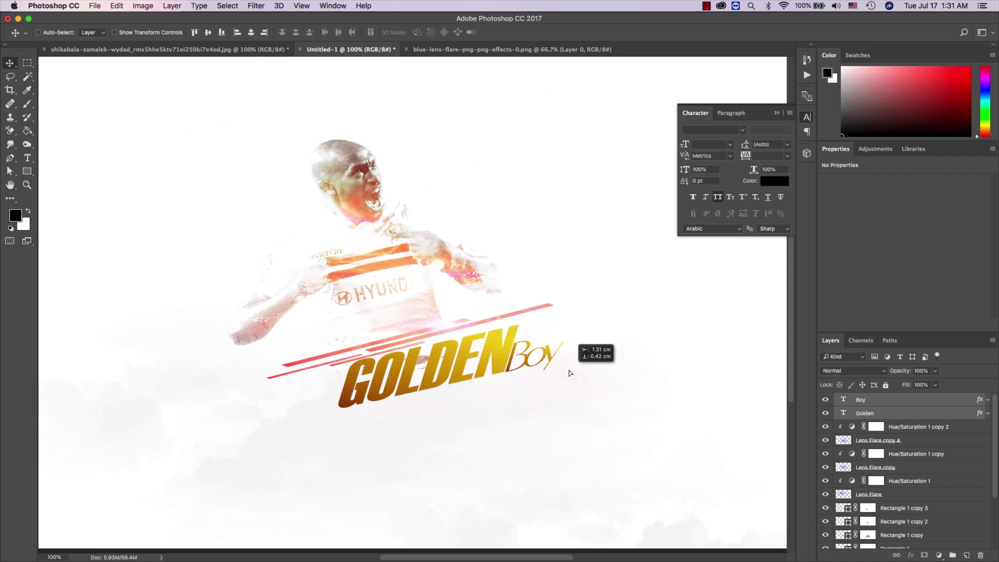
key(z)
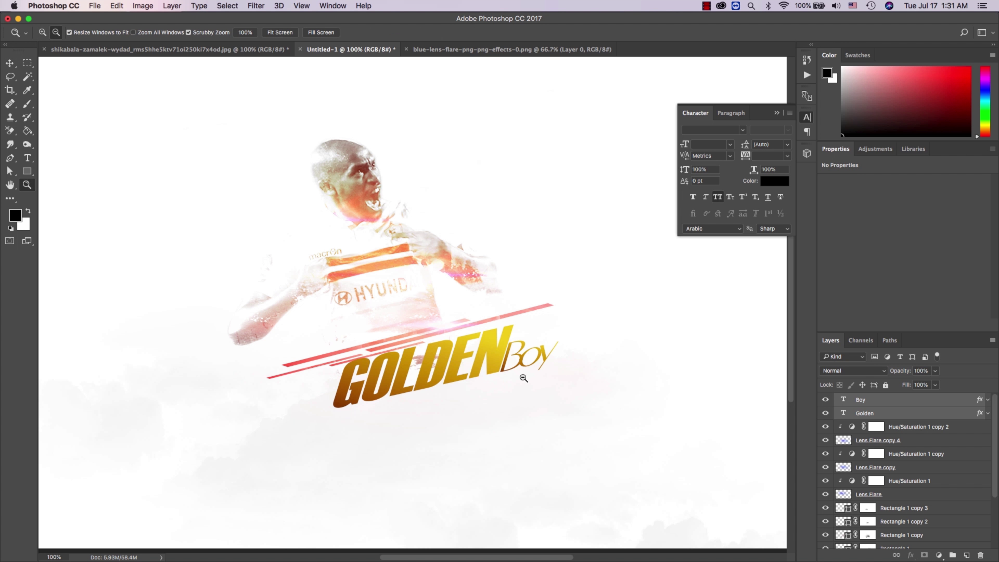
alt+click(520, 379)
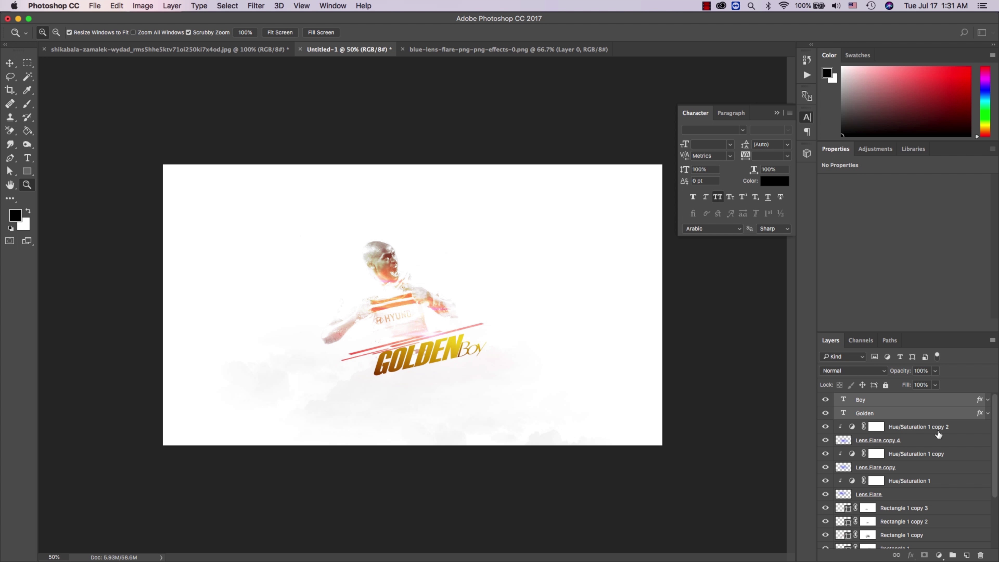
right_click(923, 440)
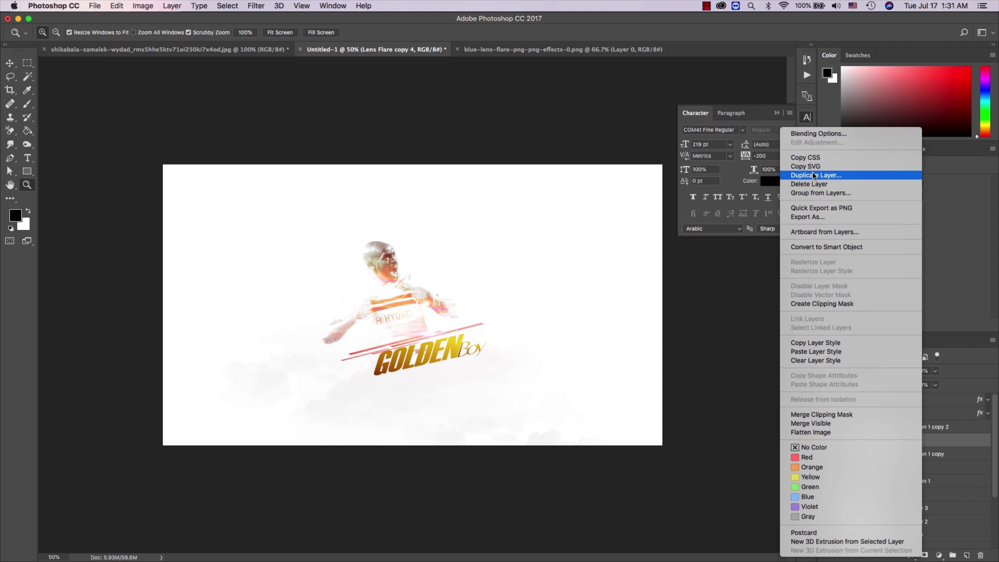
Step: Bring the blue lens flare into the poster and stack it above the Golden layer
key(Escape)
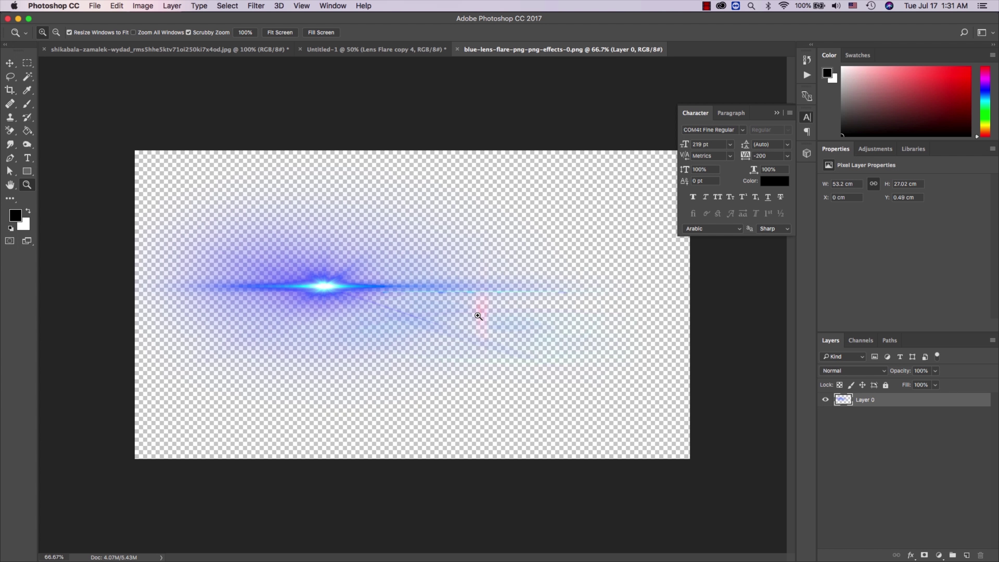
click(551, 52)
key(v)
drag(381, 297, 397, 56)
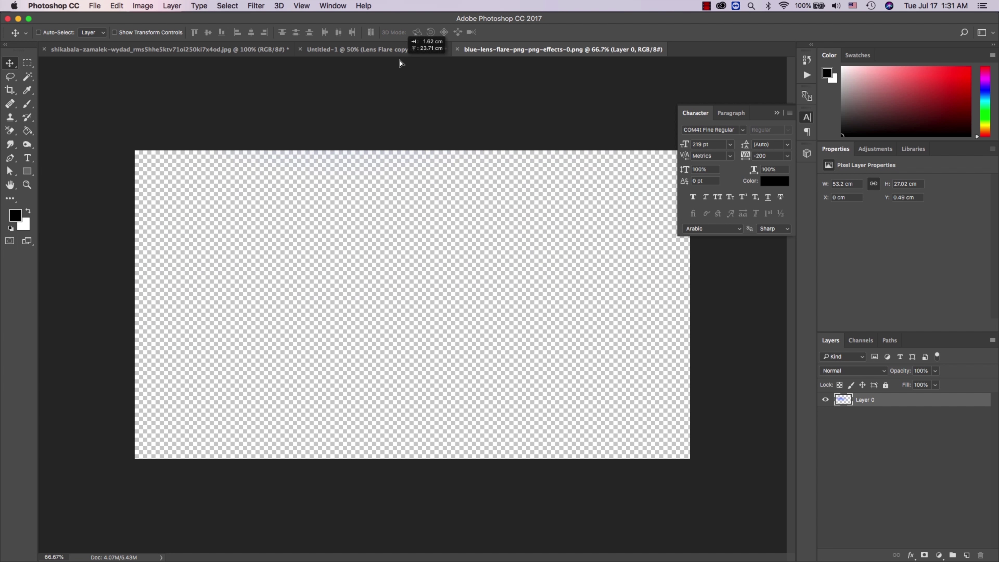
drag(397, 59, 404, 283)
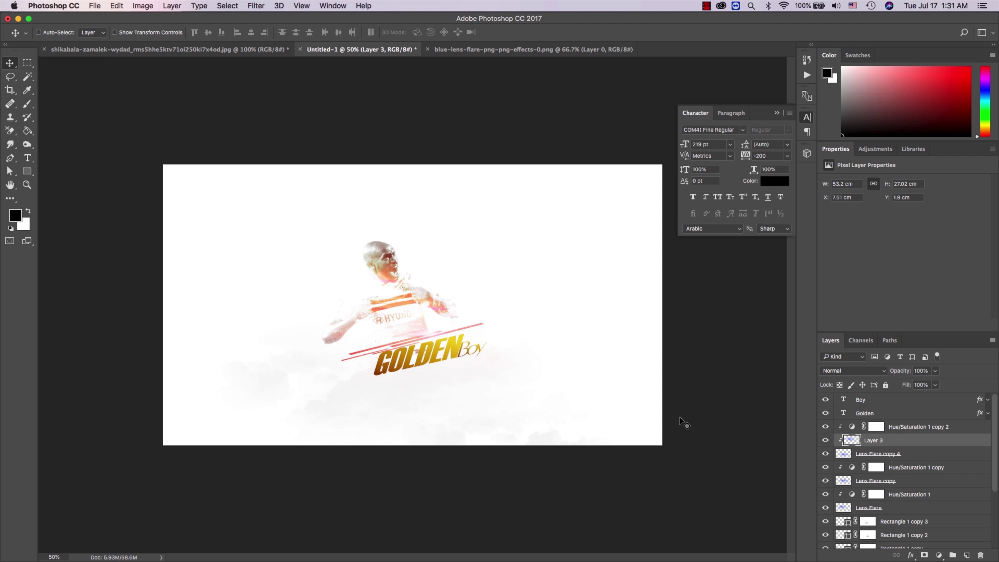
drag(870, 447, 887, 433)
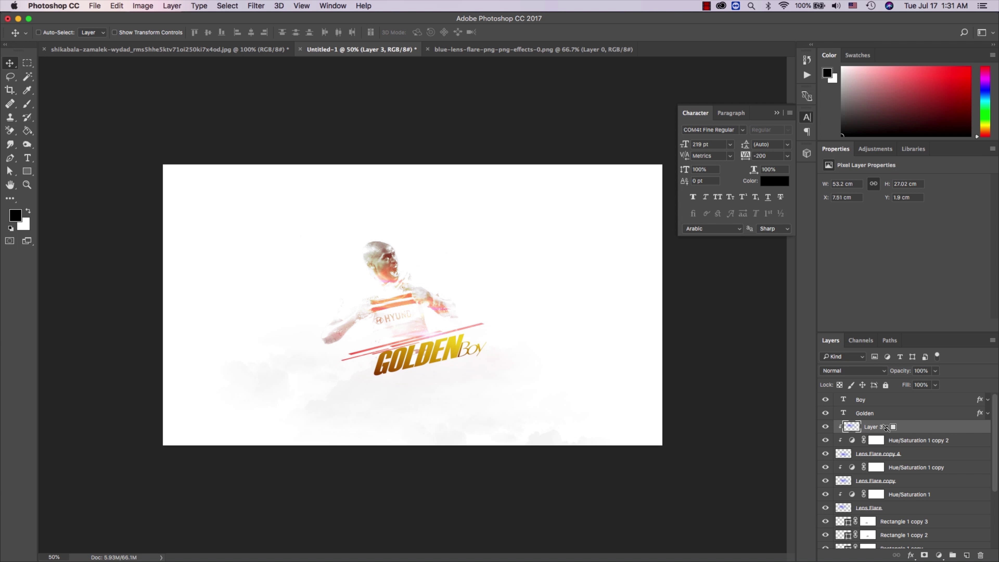
drag(863, 429, 864, 408)
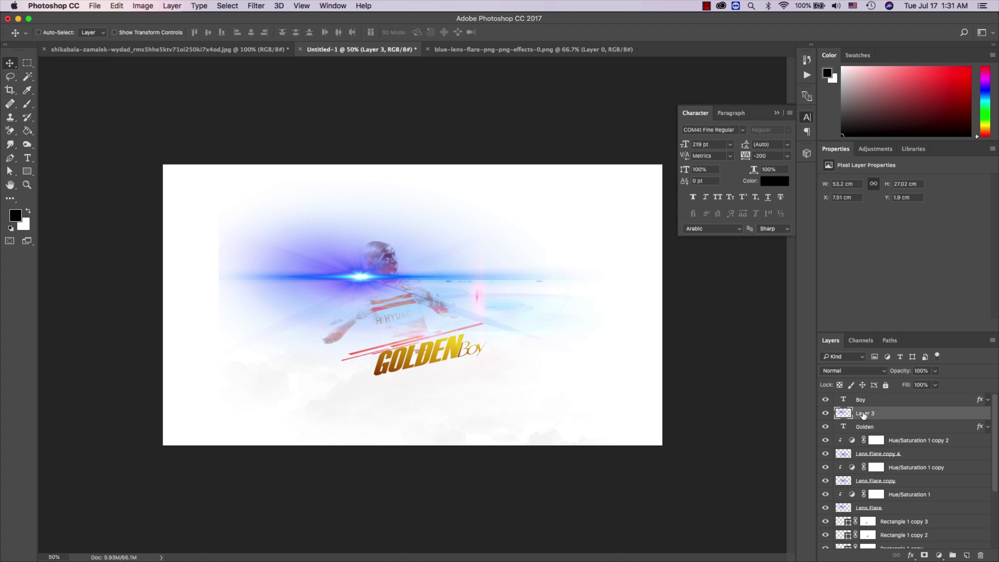
Step: Scale the flare to about half size, tilt it about 20°, and lay it across GOLDEN
key(z)
click(417, 304)
key(ctrl+t)
drag(349, 275, 518, 405)
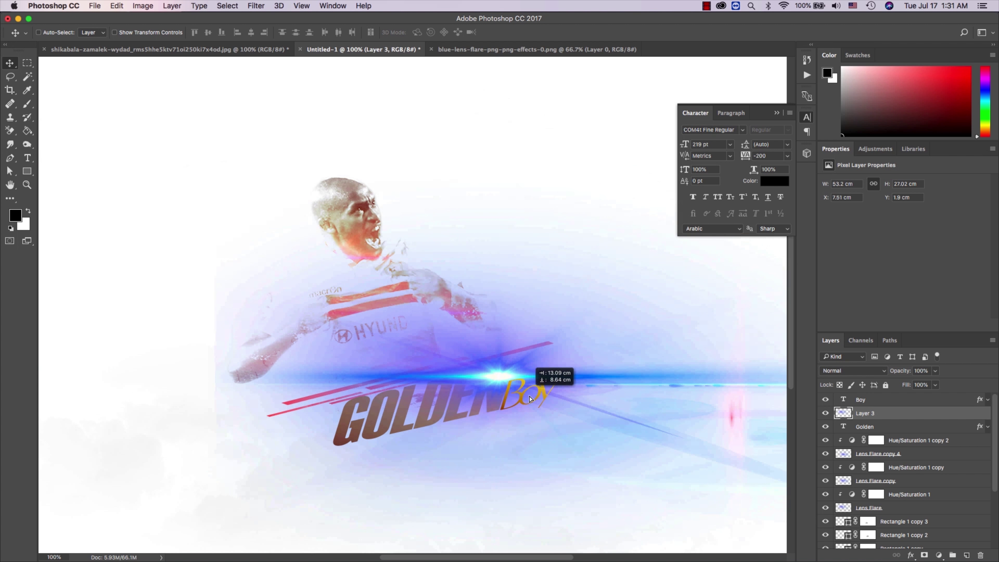
drag(197, 181, 560, 365)
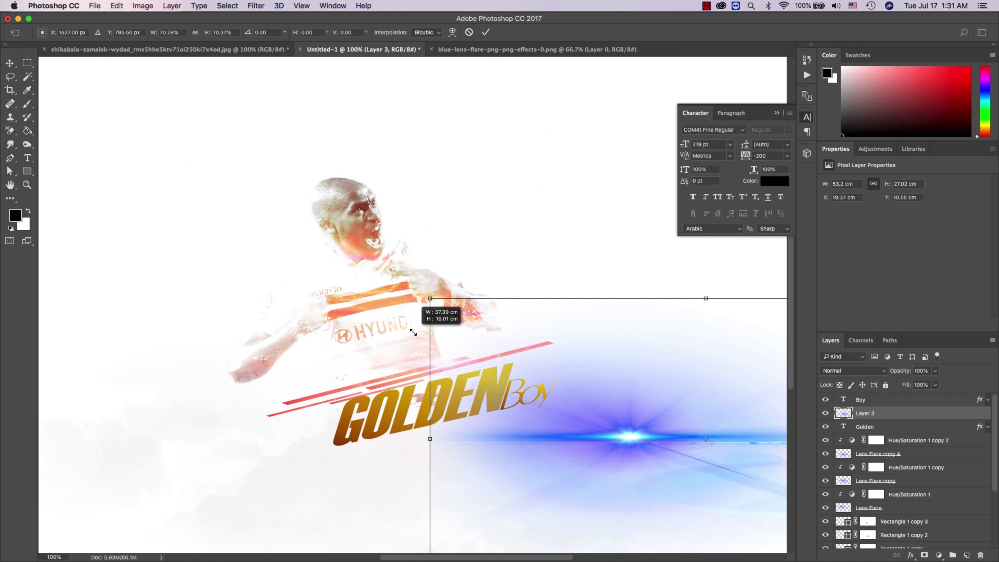
drag(660, 509, 408, 403)
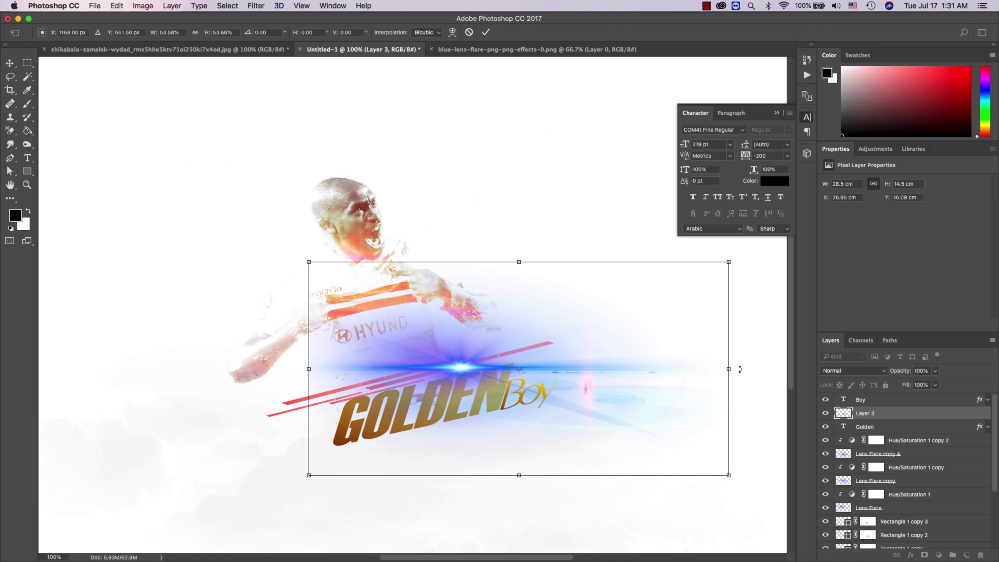
drag(740, 377, 732, 445)
key(Return)
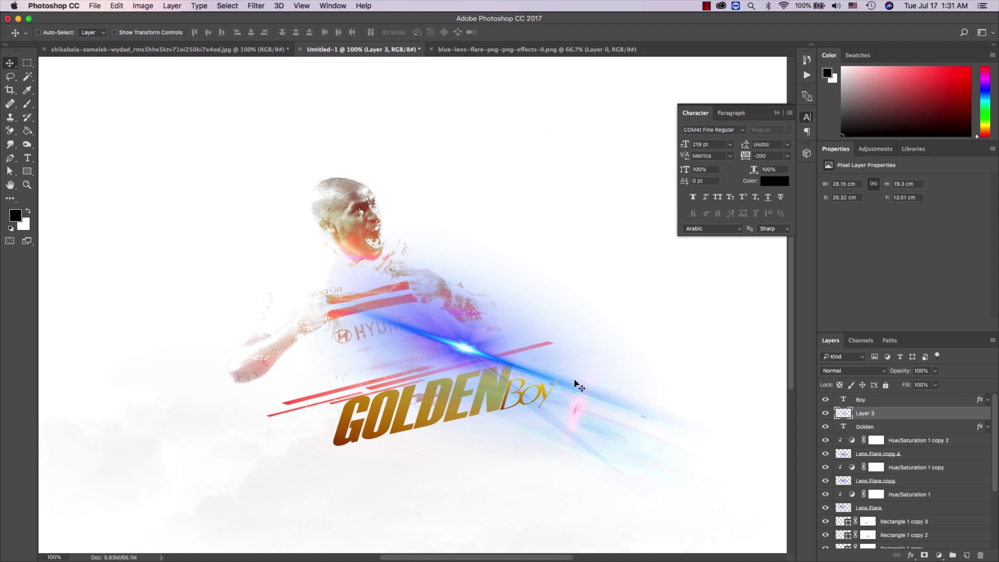
drag(565, 396, 472, 459)
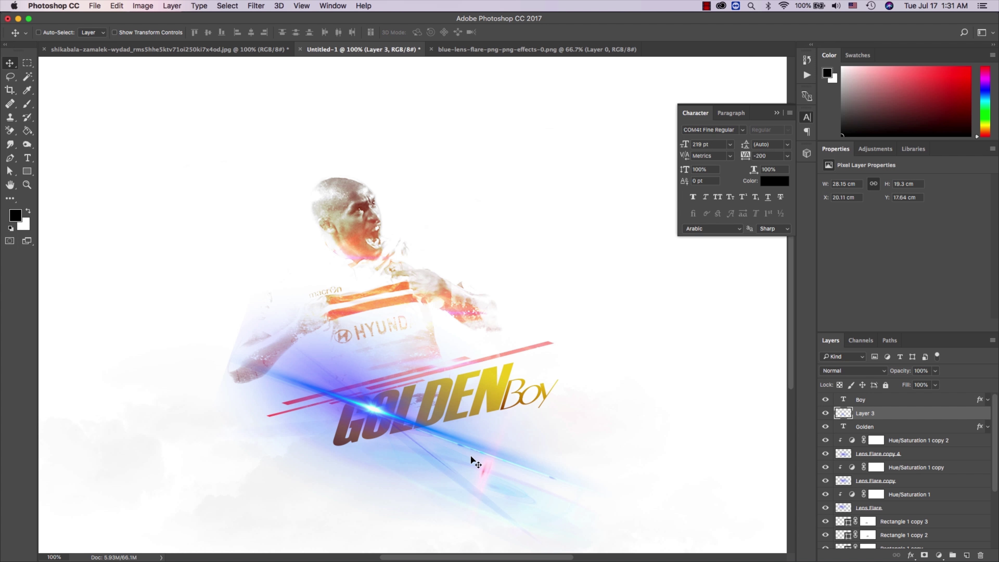
Step: Set the flare layer's blend mode to Screen
click(867, 370)
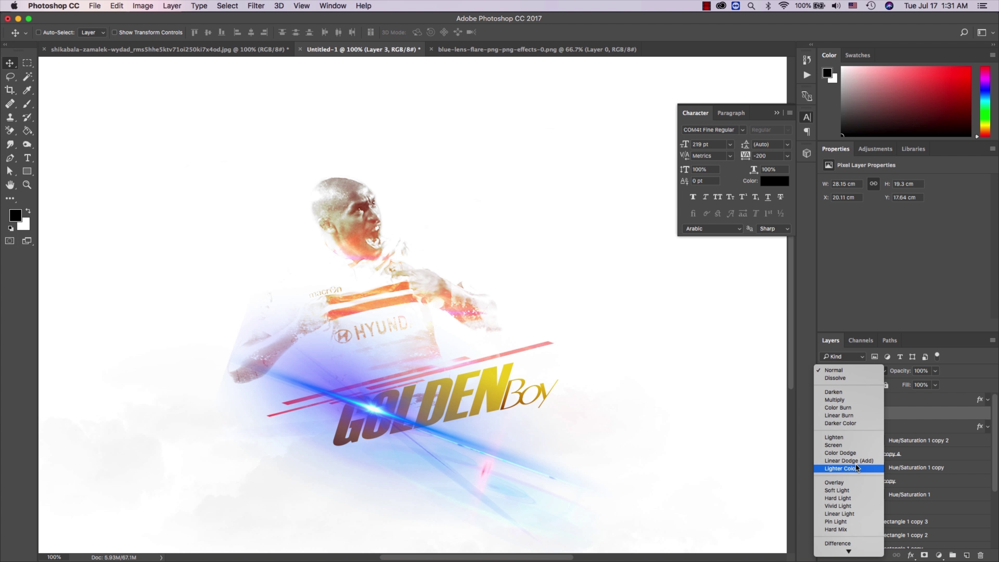
click(834, 437)
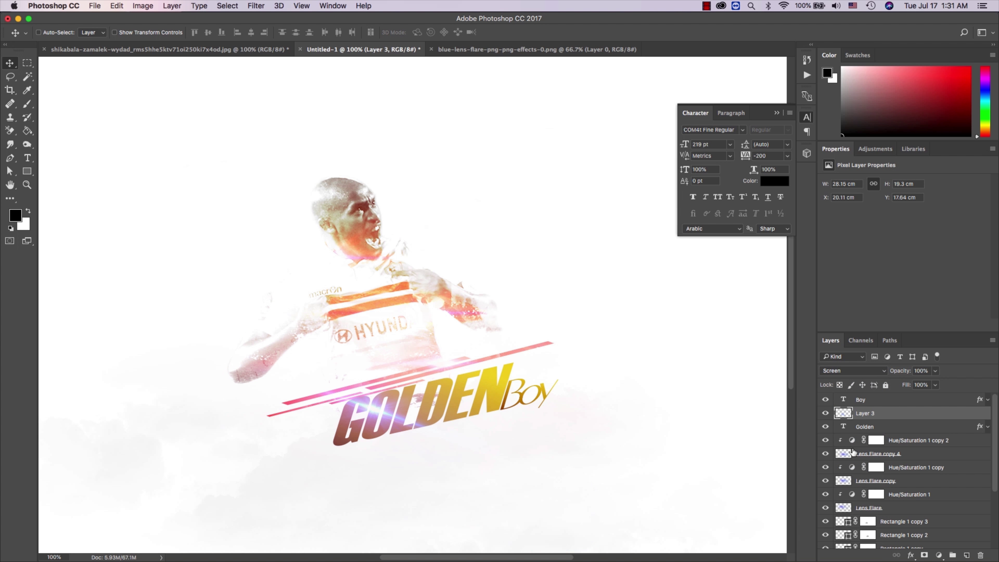
key(z)
click(494, 426)
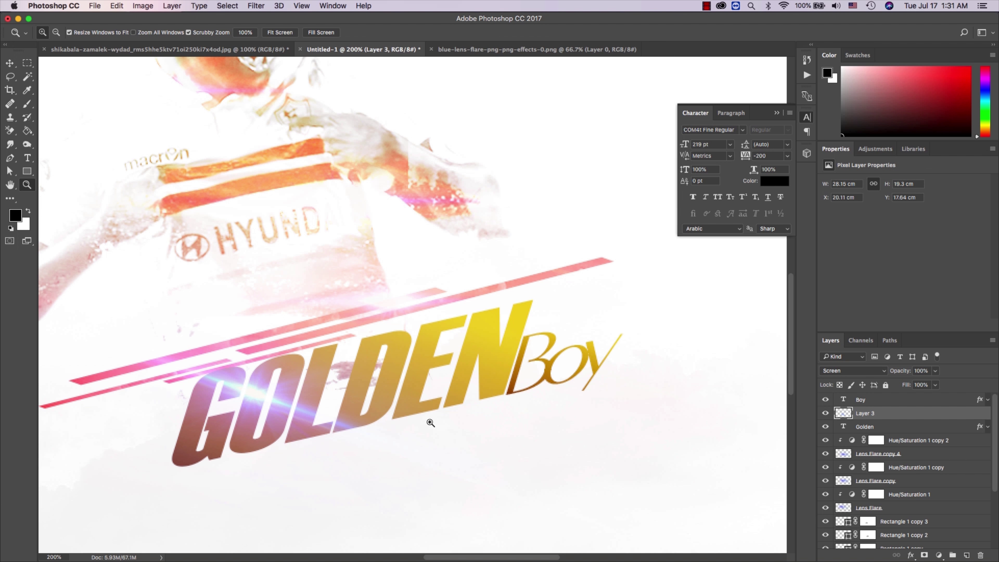
Step: Duplicate the flare, shrink the copy, and place it near the word Boy
alt+click(464, 424)
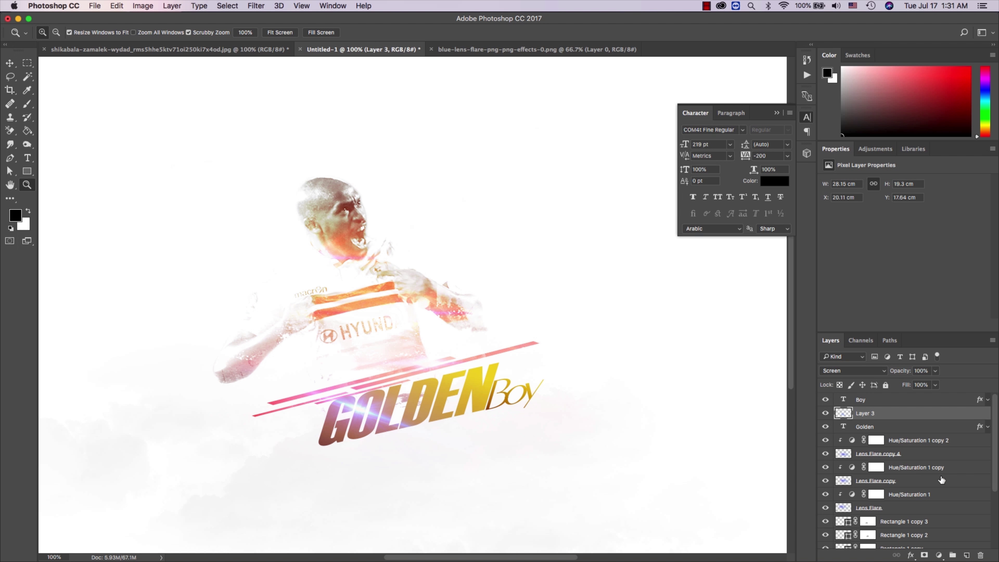
right_click(892, 413)
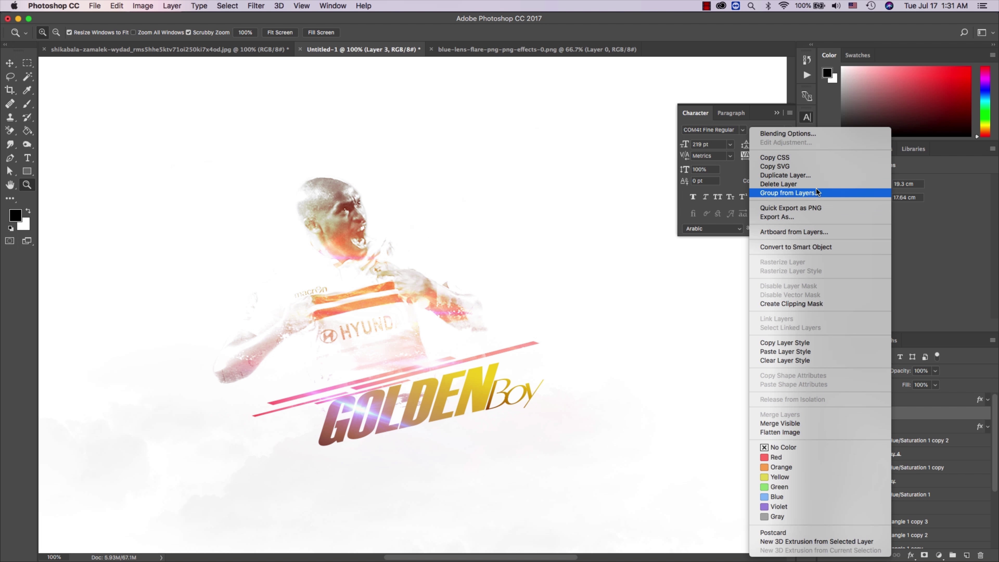
click(812, 175)
key(Return)
key(v)
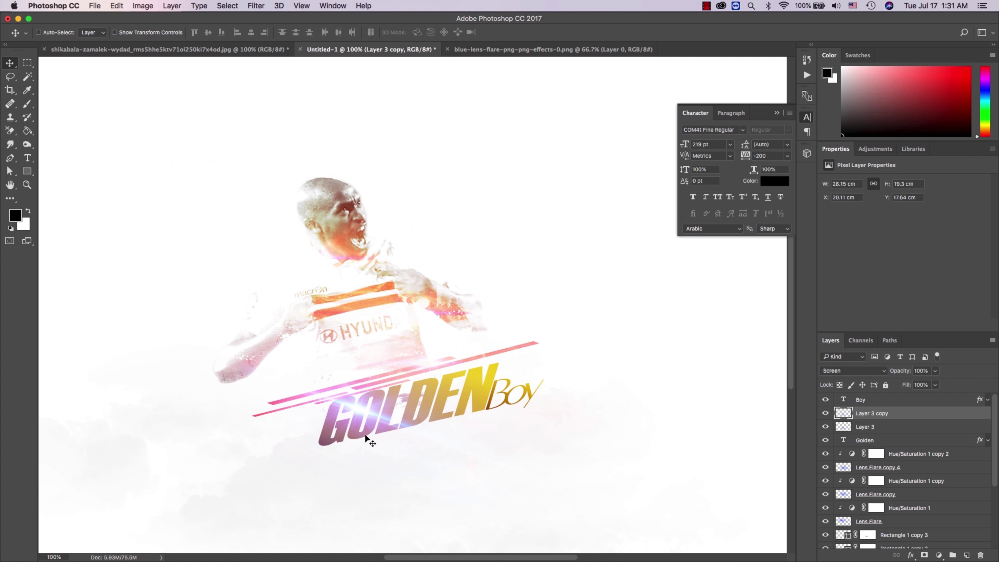
drag(365, 437, 468, 440)
key(ctrl+t)
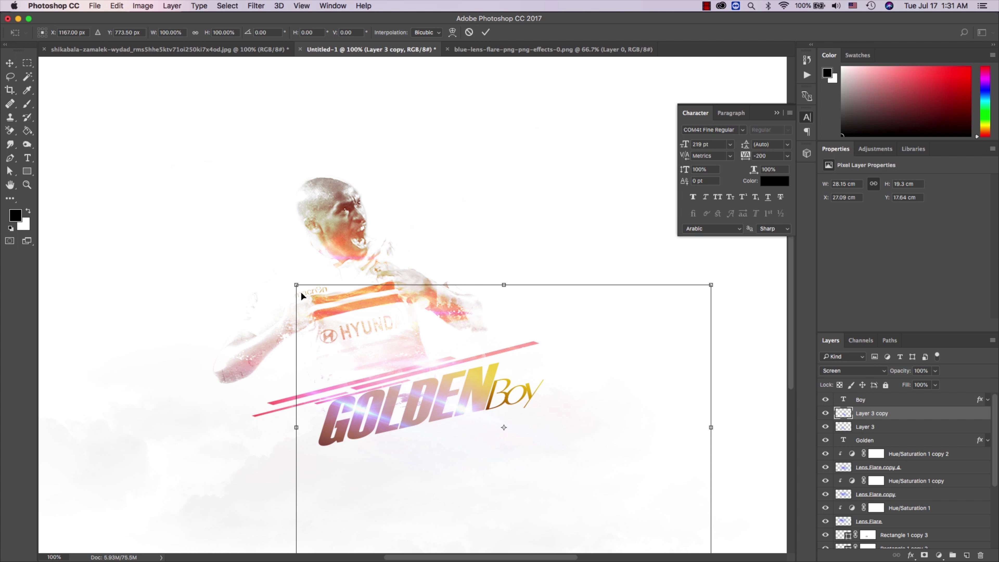
mouse_move(297, 286)
mouse_down()
mouse_move(543, 454)
mouse_move(509, 375)
mouse_move(492, 400)
mouse_up()
key(Return)
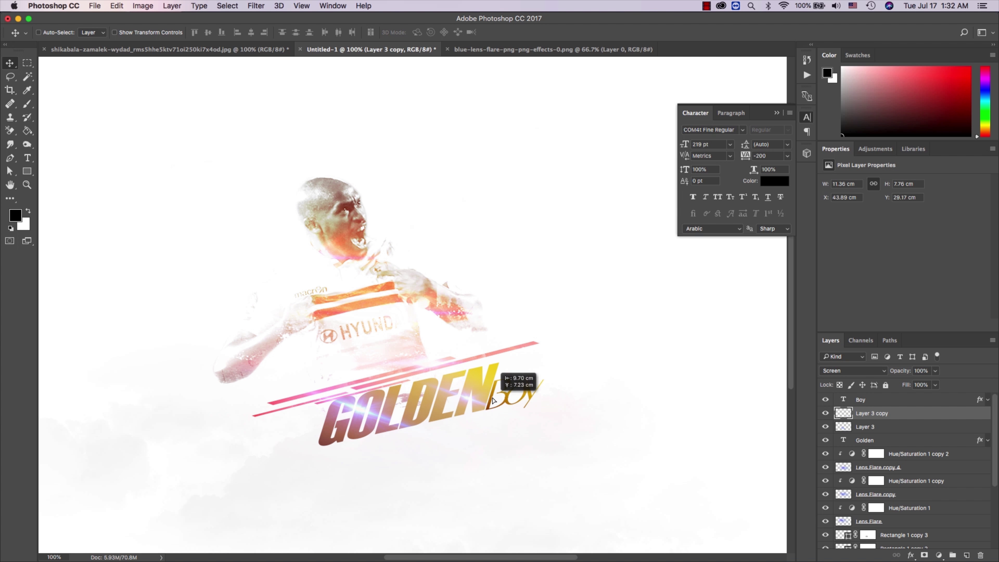
drag(492, 400, 493, 411)
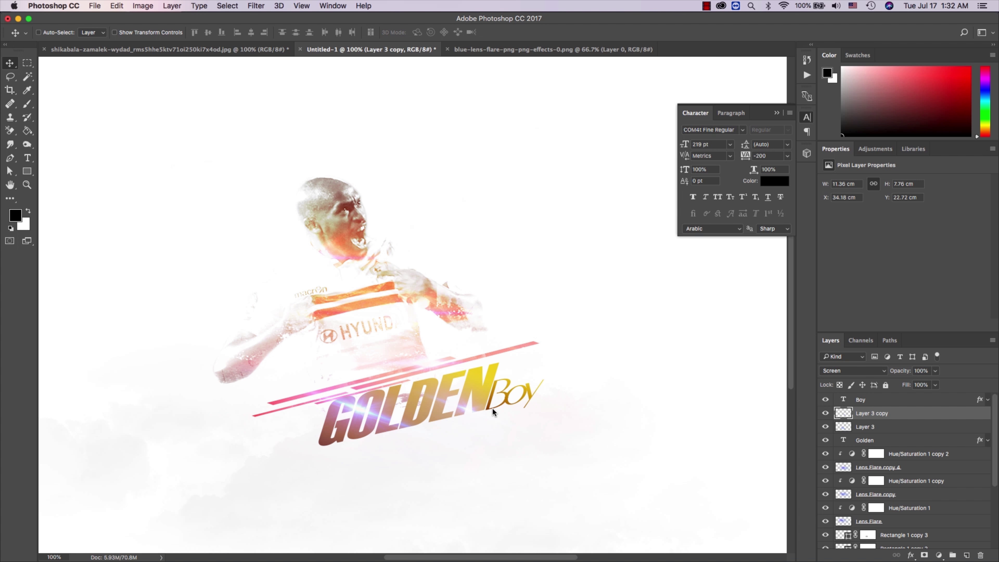
Step: Zoom in on GOLDEN, then try clipping the original flare to the Golden text and undo it
key(z)
alt+click(492, 410)
click(450, 371)
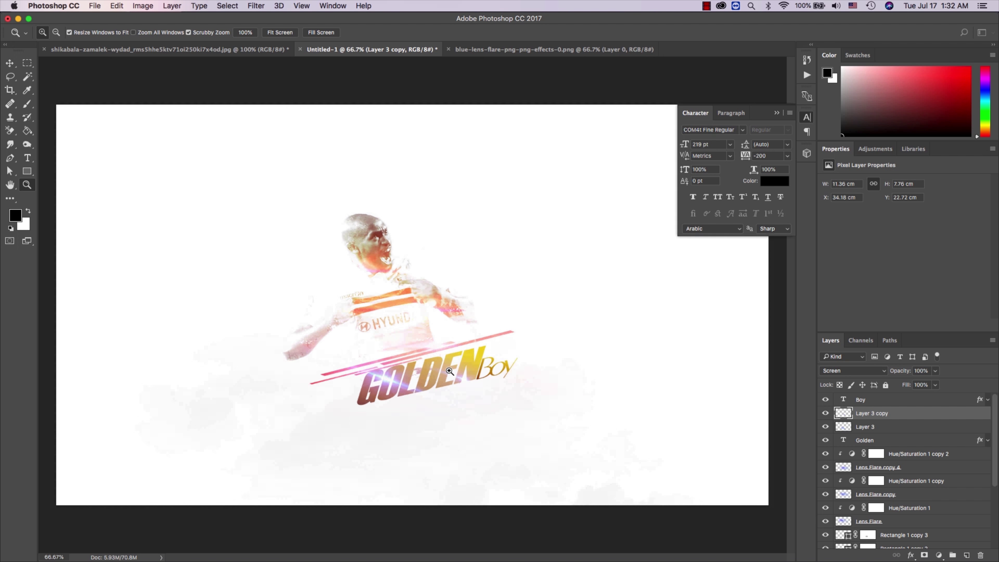
double_click(449, 371)
right_click(886, 413)
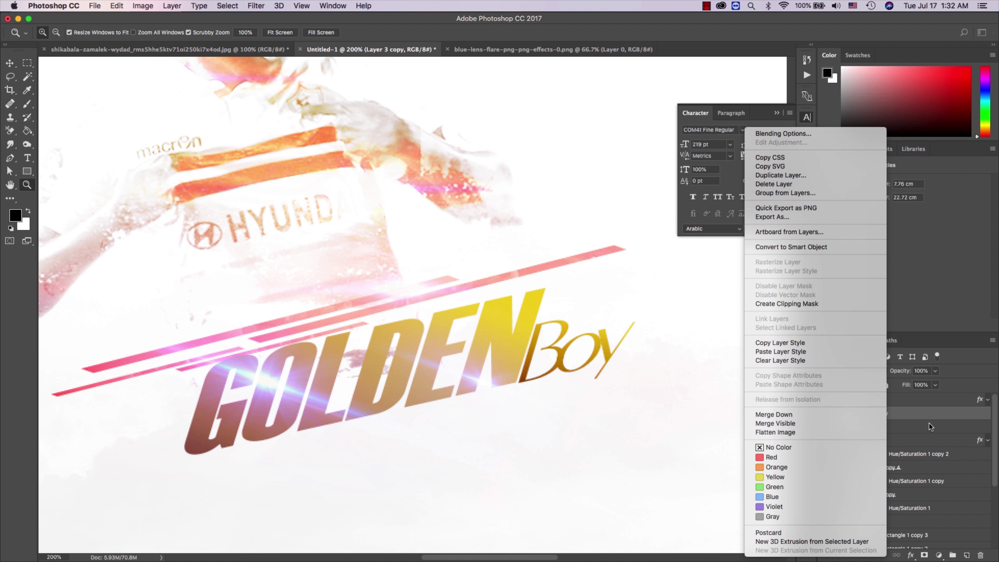
click(929, 424)
drag(914, 433, 913, 431)
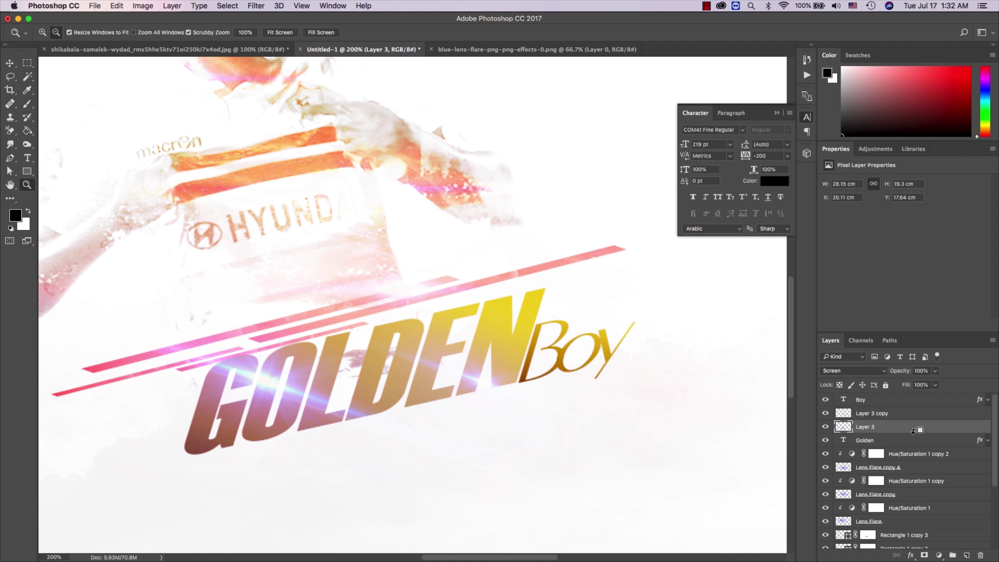
alt+click(913, 431)
alt+click(902, 422)
Step: Make two more flare copies, stack them above Boy, and position one over Boy
right_click(887, 412)
click(806, 175)
key(Return)
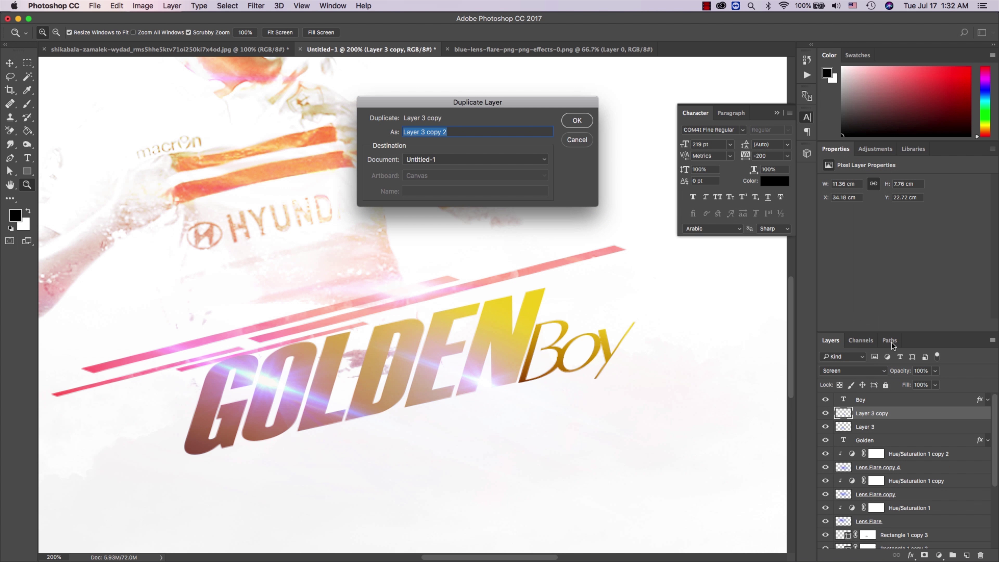
drag(885, 405, 862, 404)
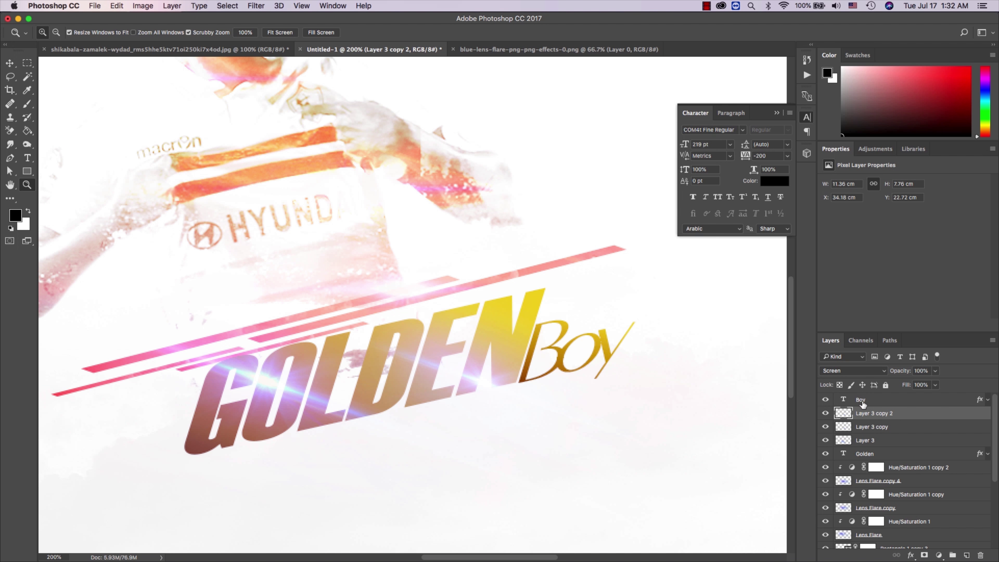
right_click(878, 417)
click(797, 171)
key(Return)
drag(910, 416, 904, 398)
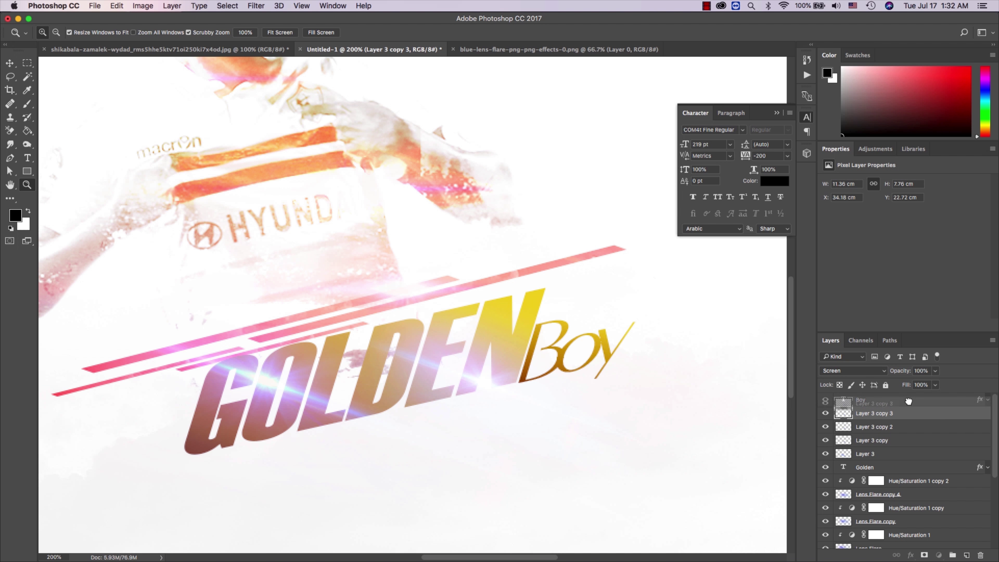
key(v)
mouse_move(454, 361)
mouse_down()
mouse_move(529, 366)
mouse_move(525, 381)
mouse_up()
key(z)
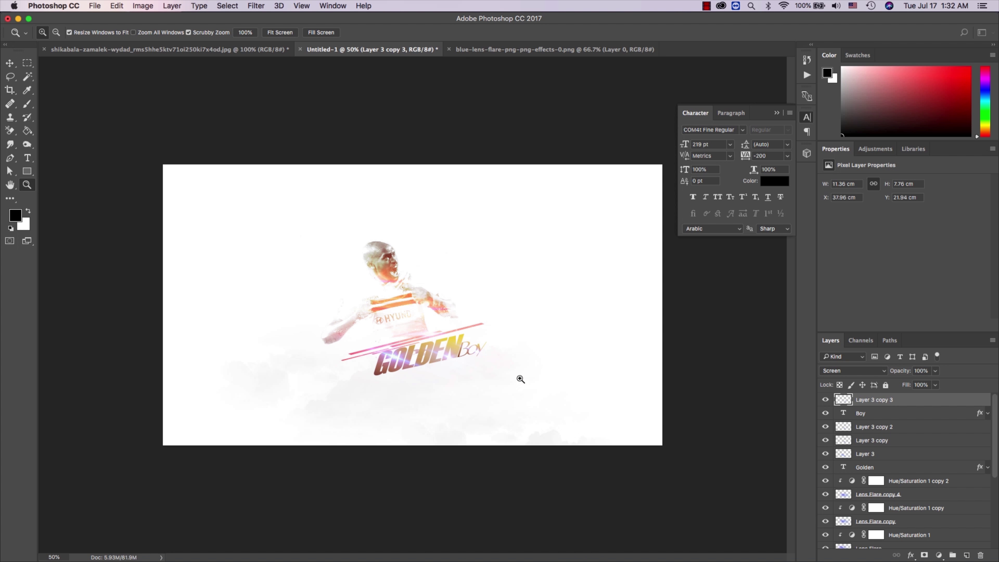
Step: Group the layers from Layer 3 copy 3 down to Golden as 'Golden Boy' with a colour label
click(369, 349)
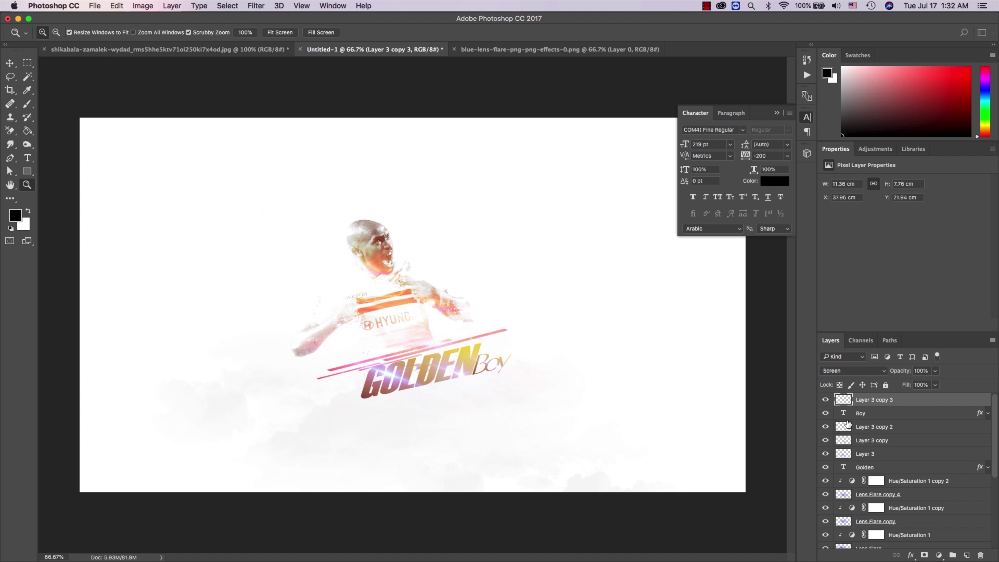
shift+click(915, 467)
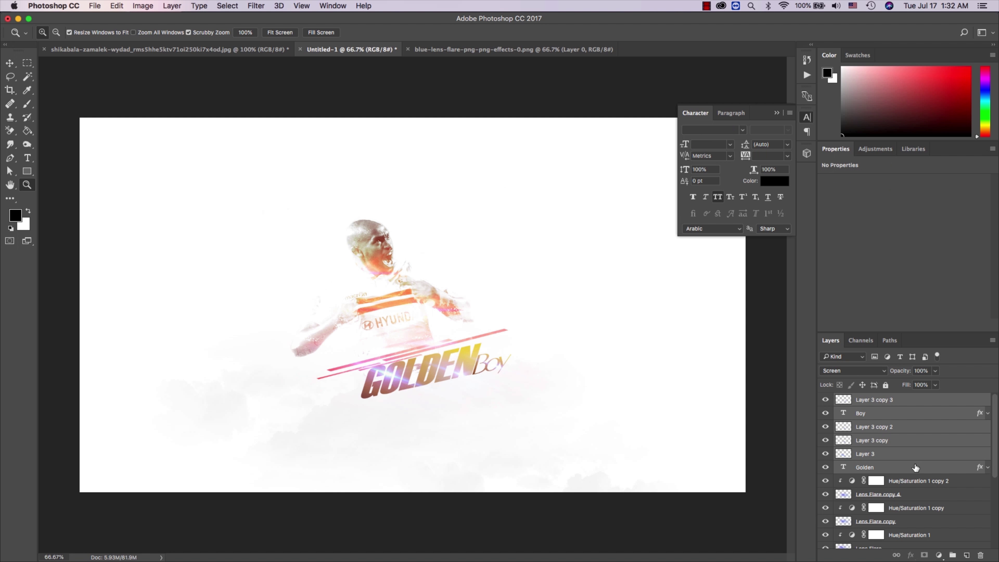
key(ctrl+g)
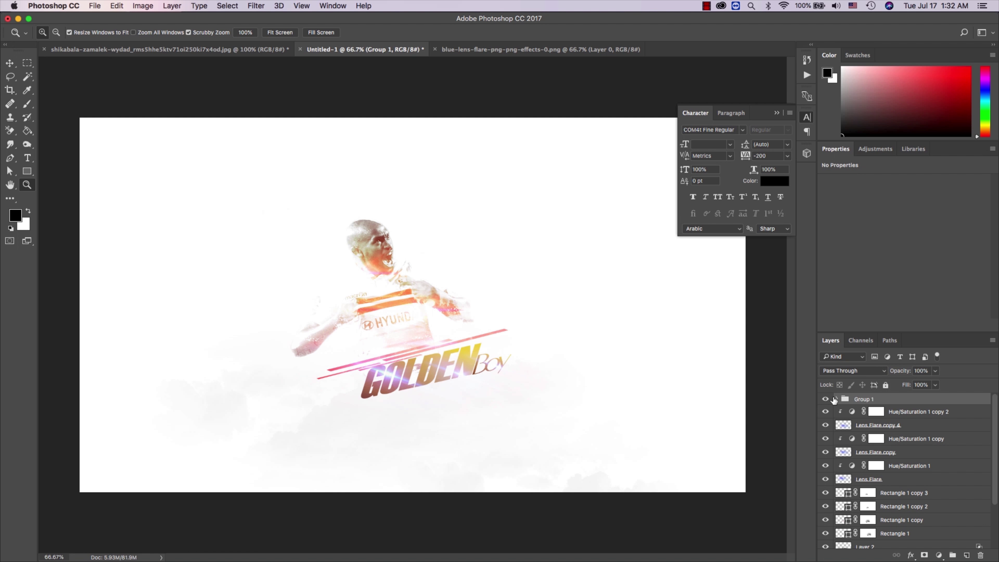
text(G)
text(olden Boy)
key(Return)
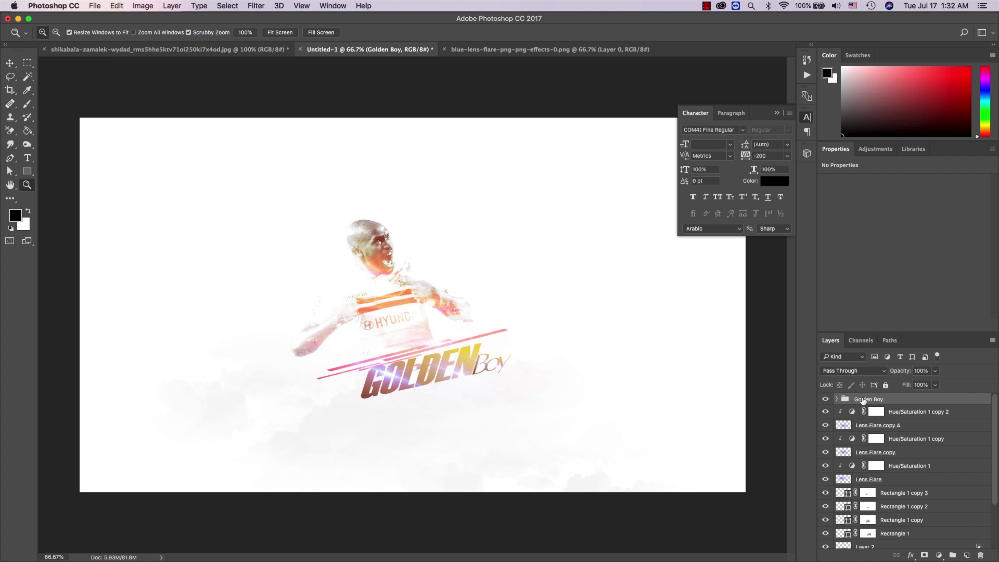
right_click(847, 399)
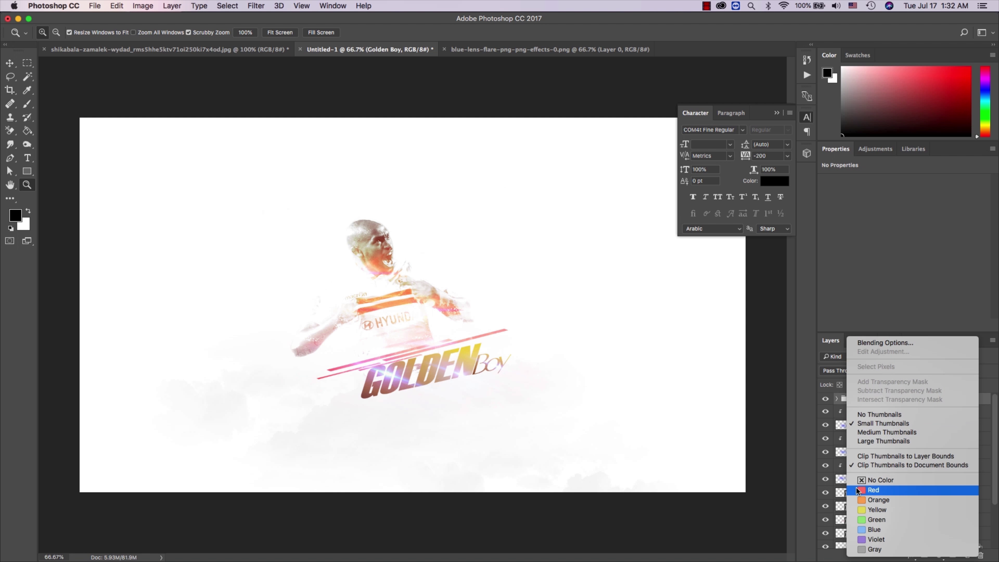
click(861, 501)
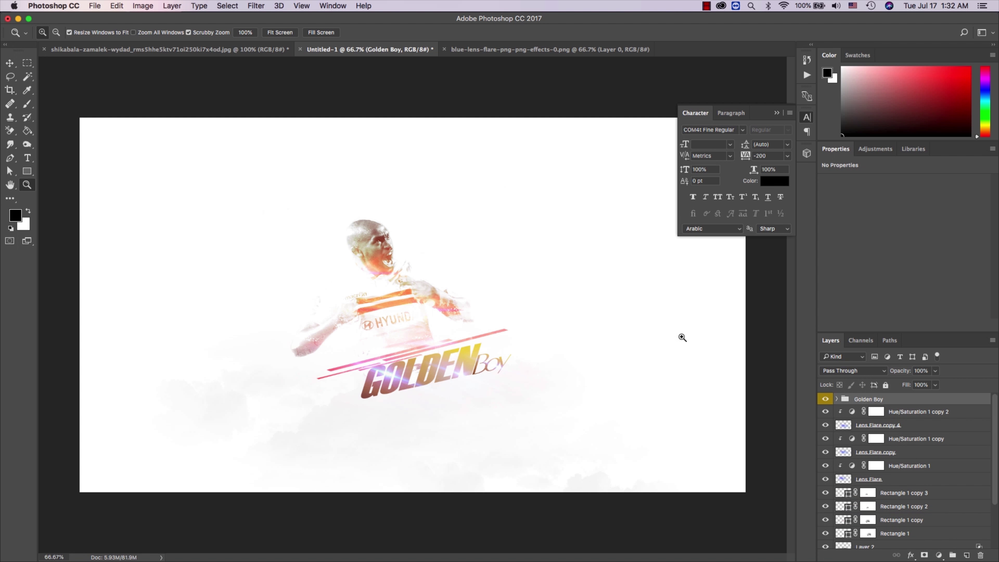
scroll(492, 373, up, 1)
Step: Nudge the Golden Boy title slightly left and up into place
drag(492, 372, 447, 381)
key(z)
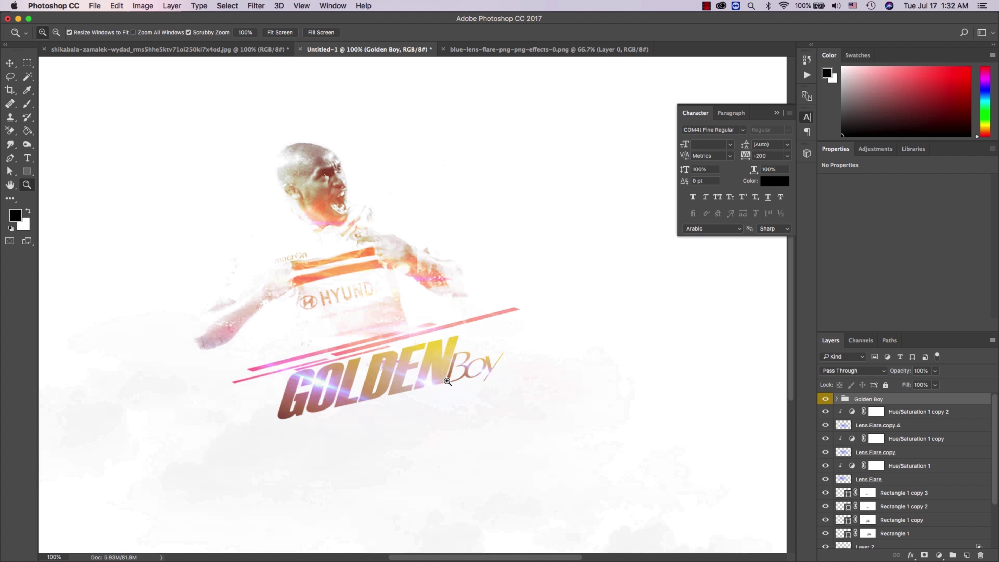
click(390, 375)
key(v)
drag(390, 374, 383, 364)
key(z)
scroll(437, 365, left, 5)
alt+click(439, 366)
Step: Tilt the Golden Boy group about 1.6° and zoom out to the whole poster
key(ctrl+t)
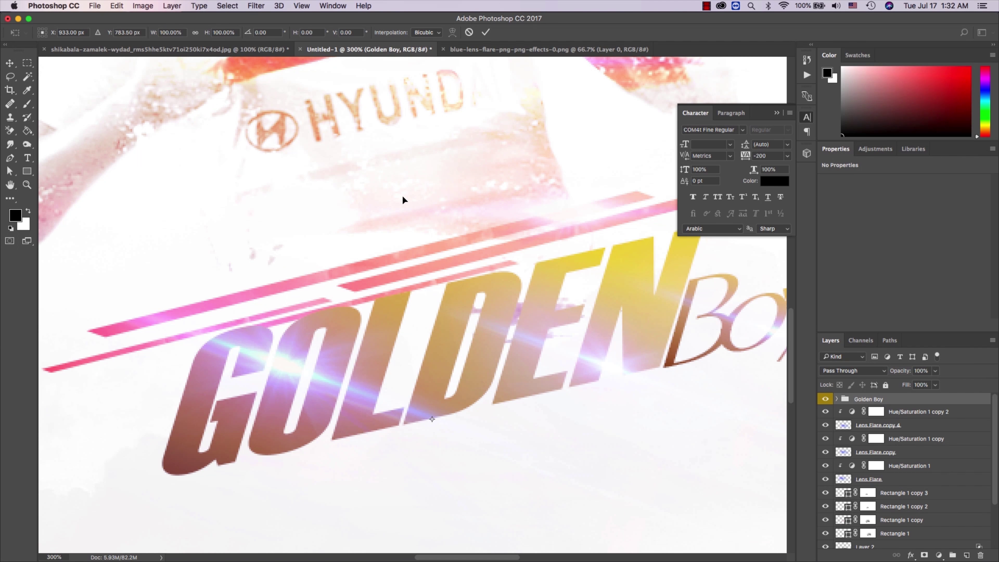
key(Escape)
alt+click(553, 282)
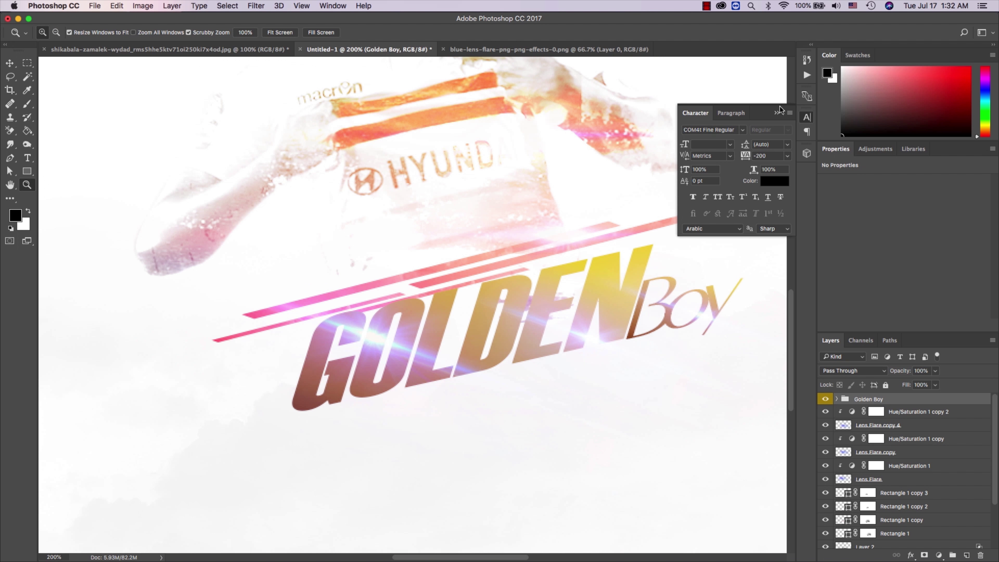
click(777, 114)
key(ctrl+t)
drag(421, 73, 413, 75)
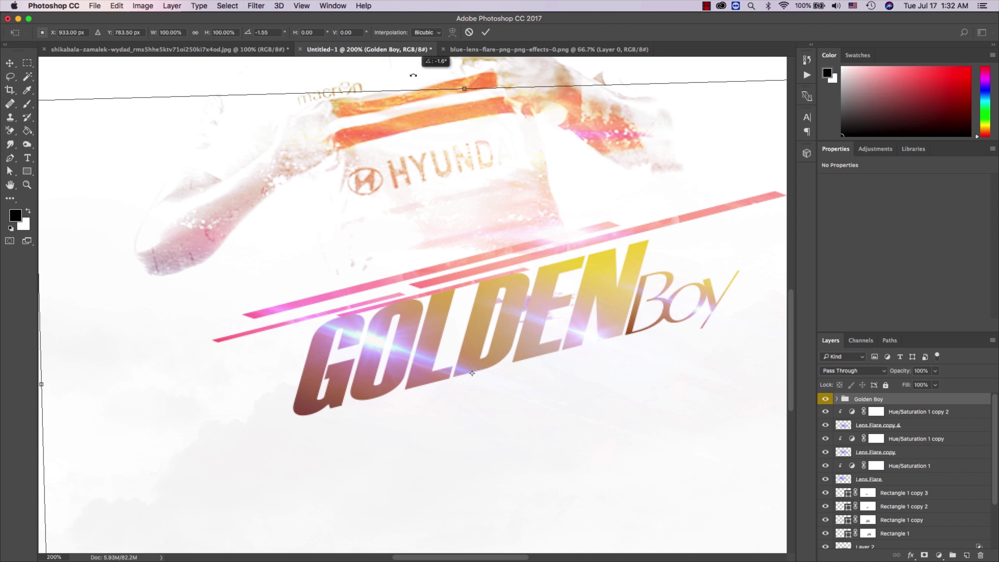
key(Return)
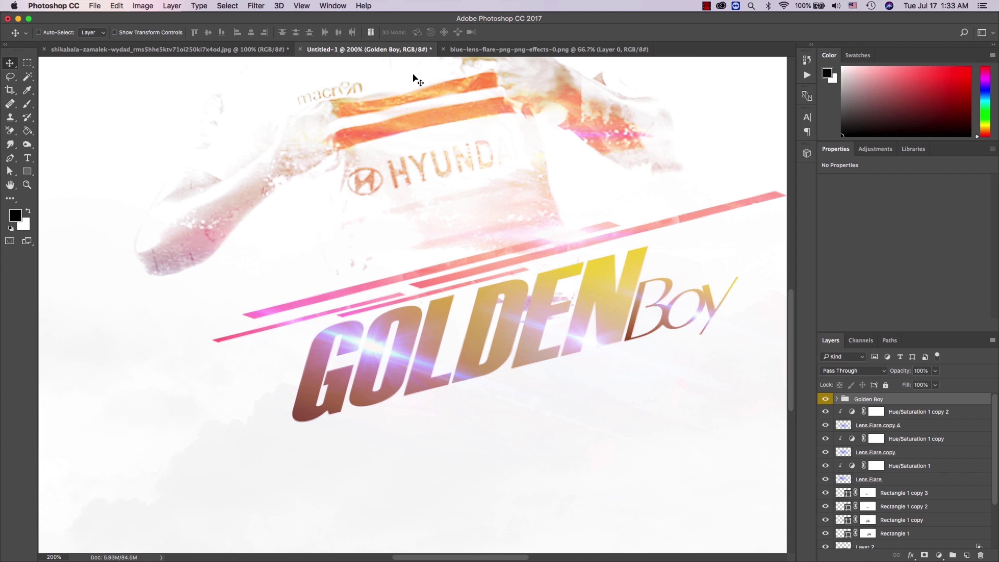
key(z)
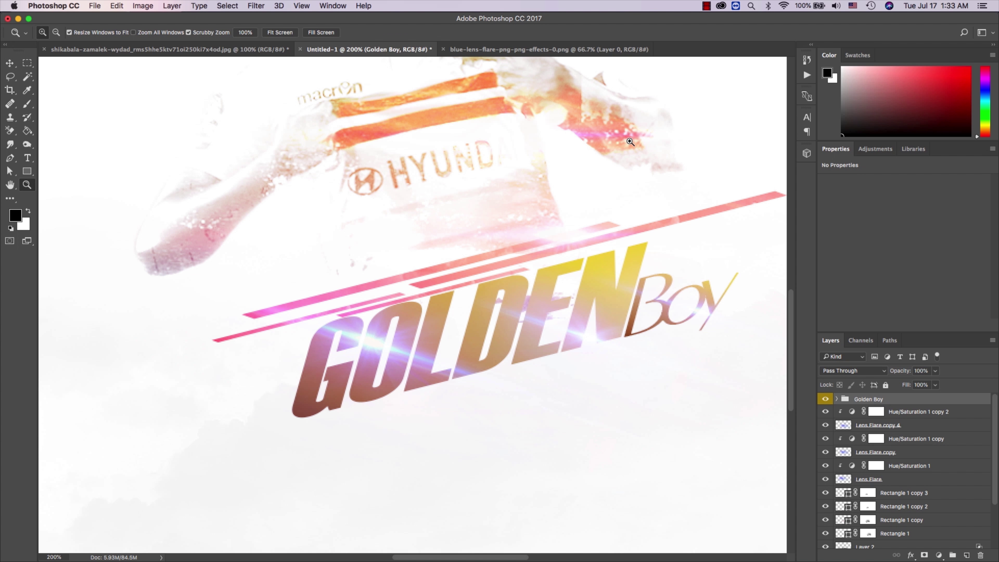
alt+click(630, 141)
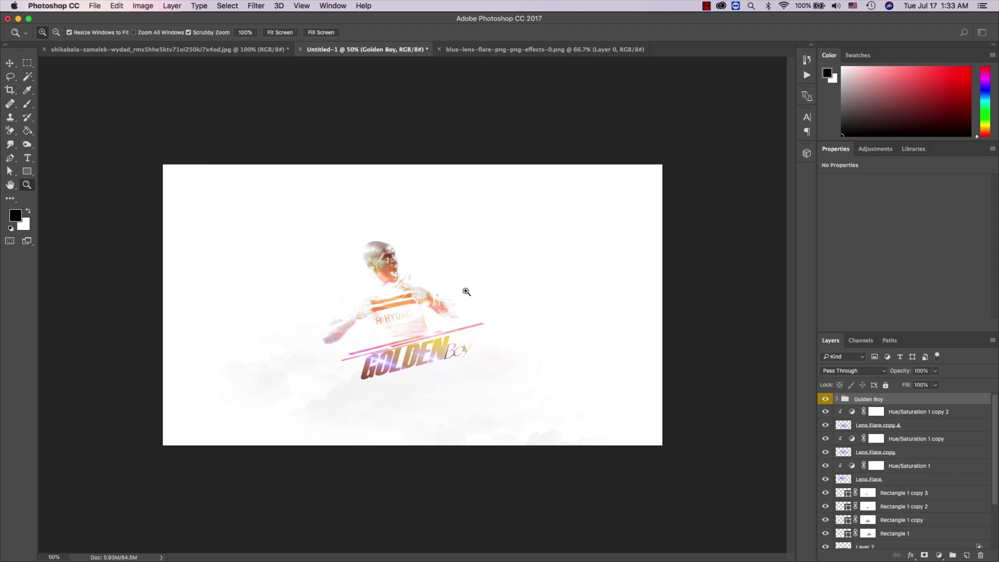
Step: Type 'Shikabala' as a new black text layer below the GOLDEN Boy title
key(t)
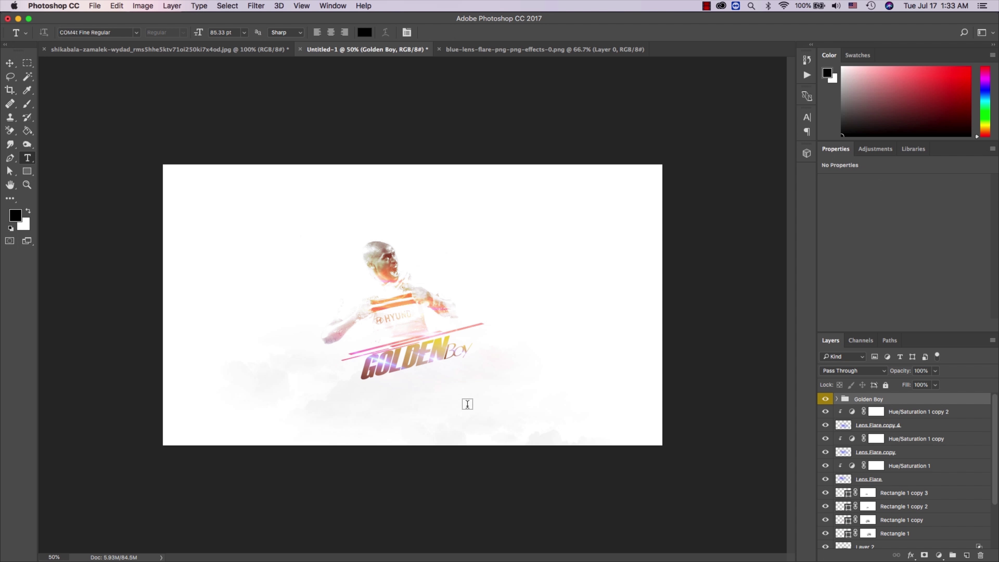
click(467, 404)
text(i)
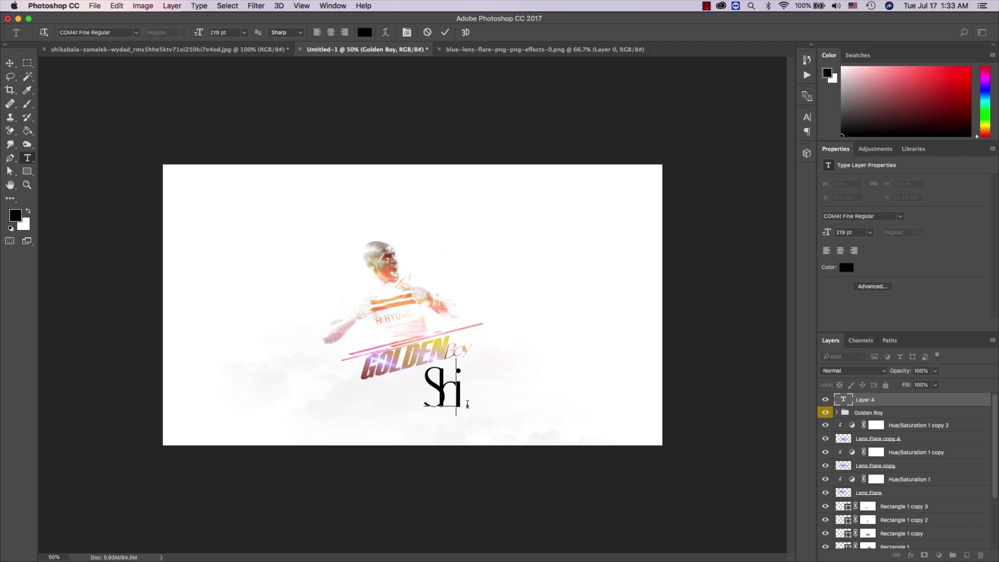
text(kabala)
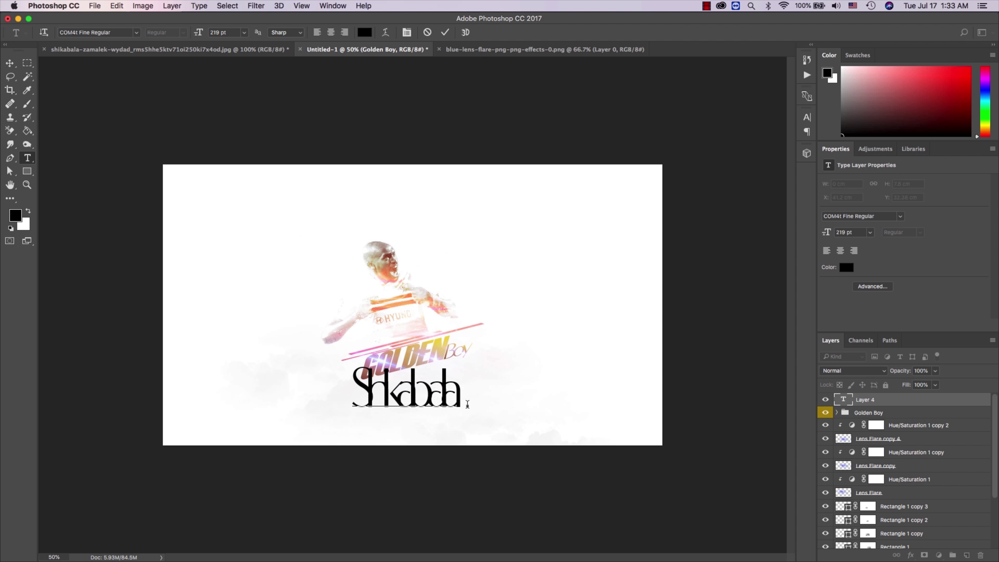
key(Escape)
Step: Reset Shikabala's letter spacing to 0 and start previewing other fonts on it
click(807, 118)
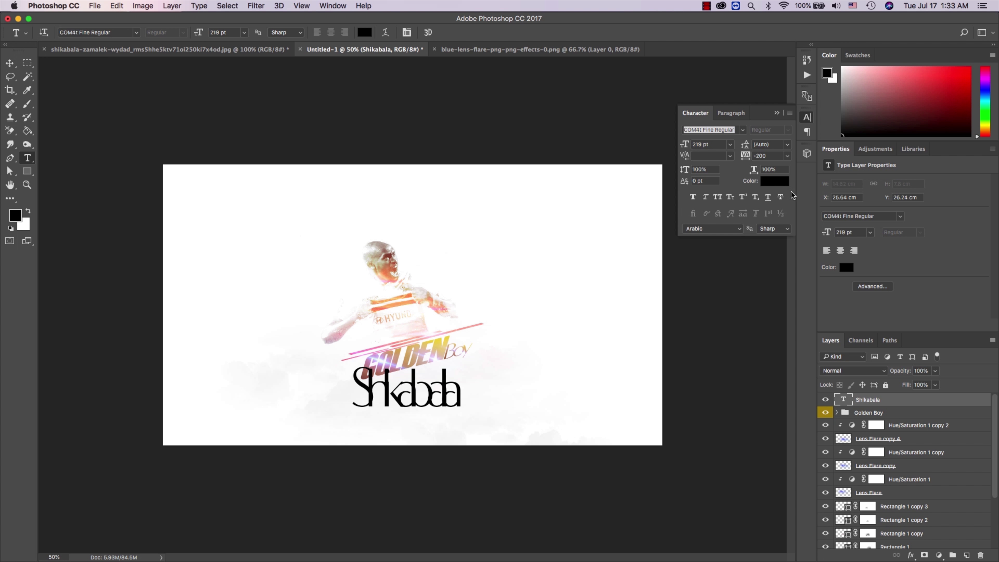
click(788, 155)
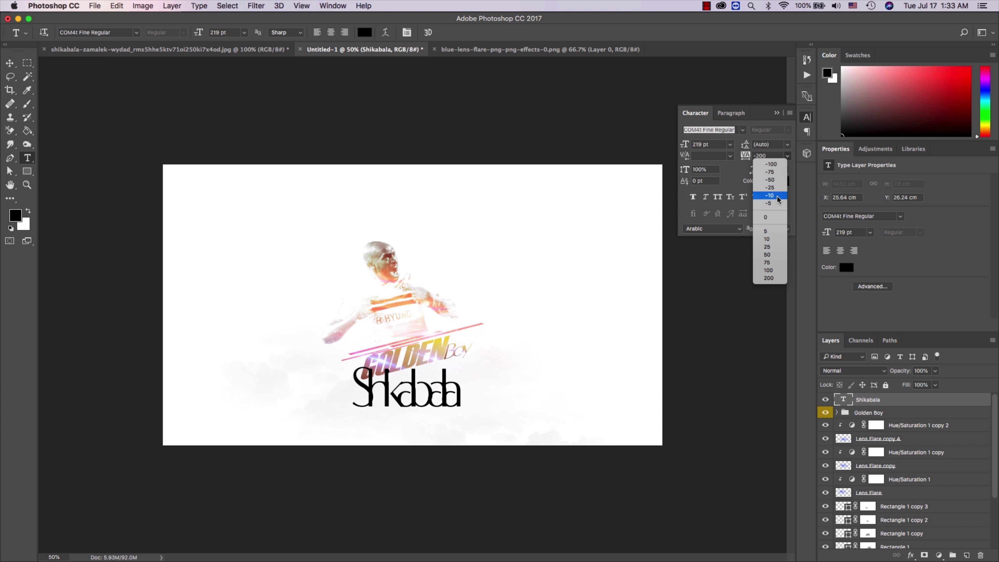
click(765, 217)
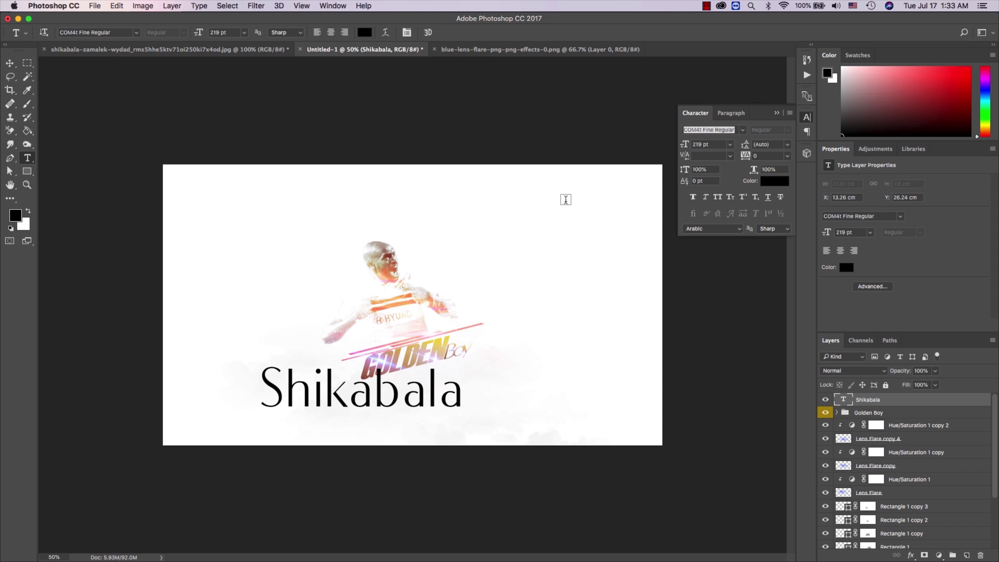
click(105, 33)
click(10, 63)
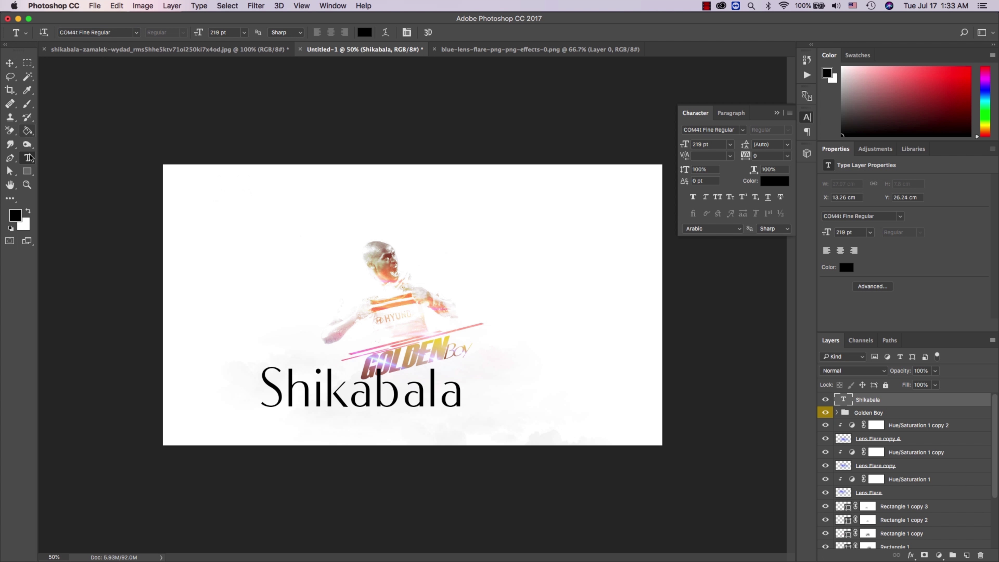
click(92, 32)
key(Down)
key(Down)
key(Down)
key(Down)
key(Down)
key(Down)
key(Down)
key(Down)
key(Down)
key(Down)
key(Down)
key(Down)
key(Down)
key(Down)
key(Down)
key(Down)
key(Down)
key(Down)
key(Down)
key(Down)
key(Down)
key(Down)
key(Down)
key(Down)
key(Down)
key(Down)
key(Down)
key(Down)
key(Down)
key(Down)
Step: Compare Arkhip, Bebas Neue and All Caps, then set Shikabala in Cairo Regular
key(Down)
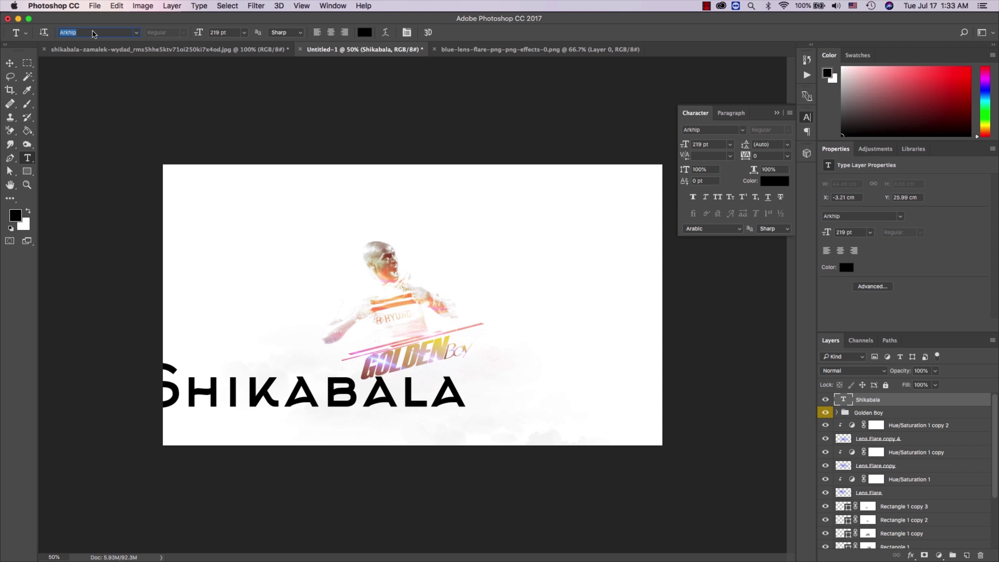
key(Down)
key(Down)
key(Down)
key(Down)
key(Down)
key(Down)
key(Down)
key(Down)
key(Down)
key(Down)
key(Down)
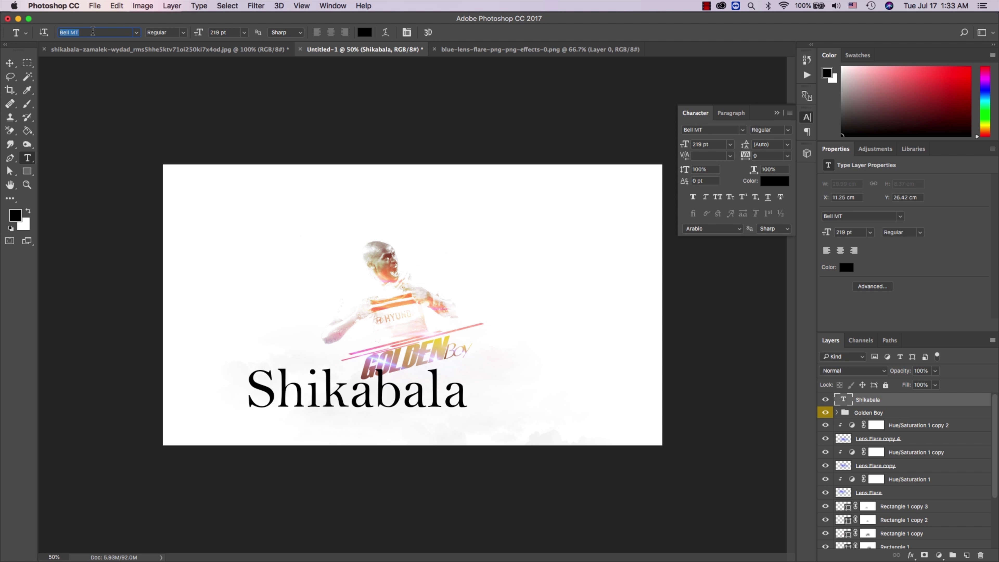
key(Down)
key(Down)
key(Down)
key(Down)
key(Down)
key(Down)
key(Down)
key(Down)
key(Down)
key(Down)
key(Down)
key(Down)
key(Down)
key(Down)
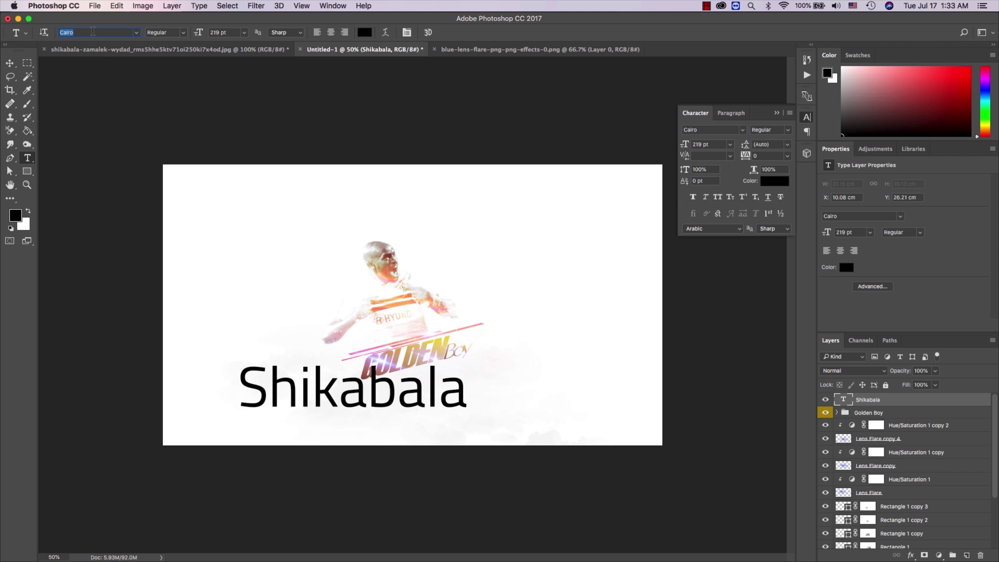
click(716, 198)
click(716, 198)
text(z)
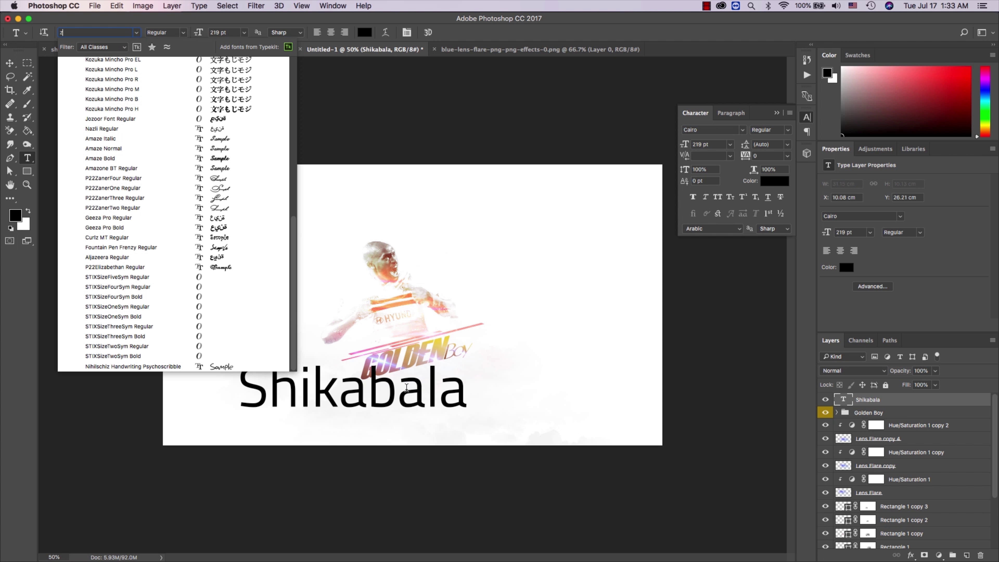
click(279, 119)
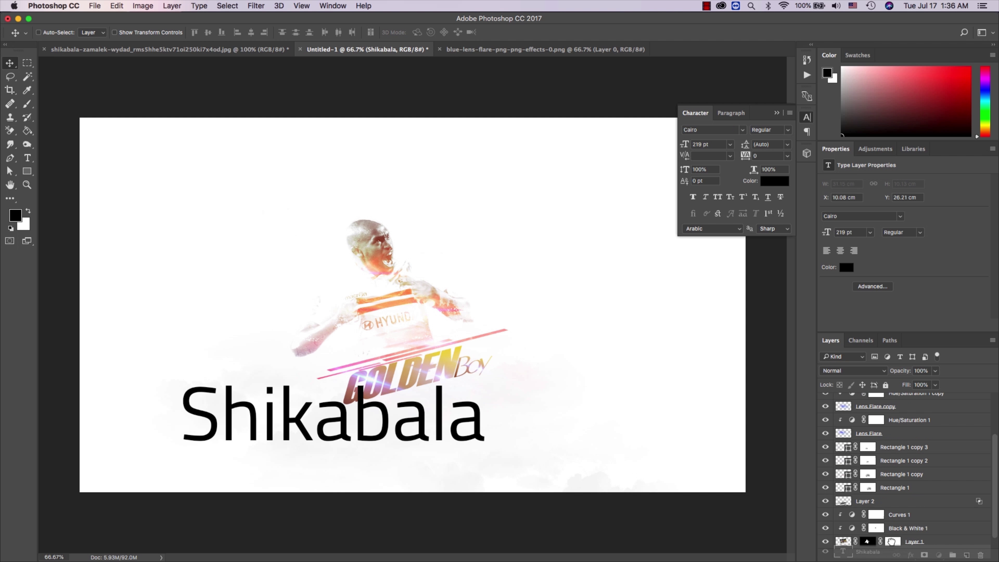
Step: Move the Shikabala layer just above Background and tilt it about 12.6° upward
drag(891, 540, 890, 536)
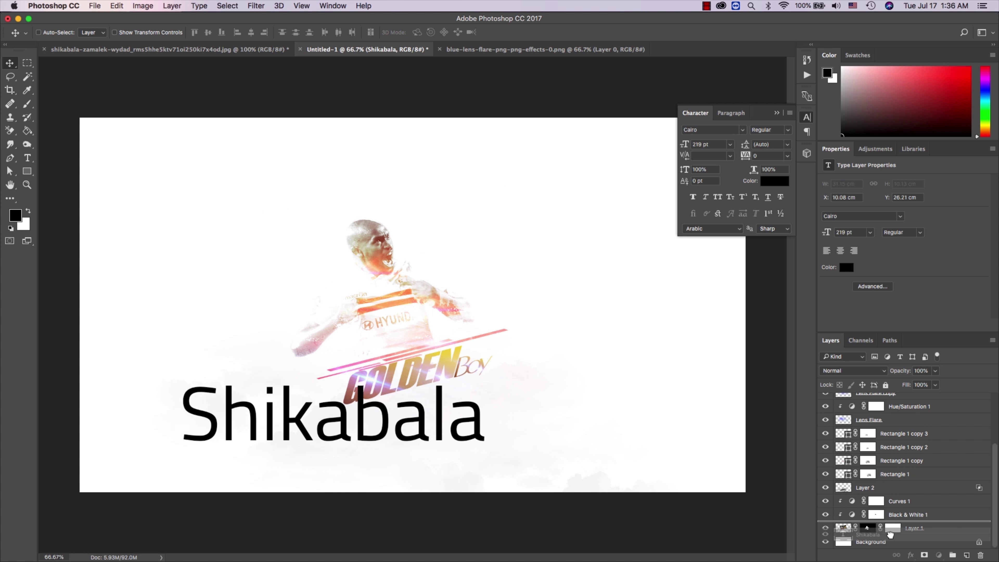
drag(475, 460, 485, 312)
key(ctrl+t)
drag(523, 350, 520, 297)
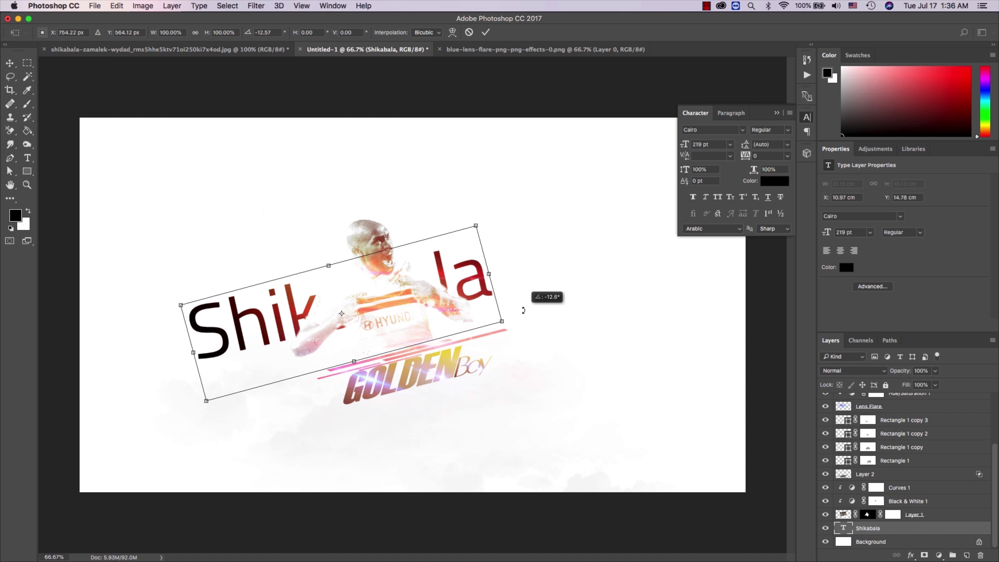
key(Return)
mouse_move(447, 303)
mouse_down()
mouse_move(438, 252)
mouse_move(413, 254)
mouse_up()
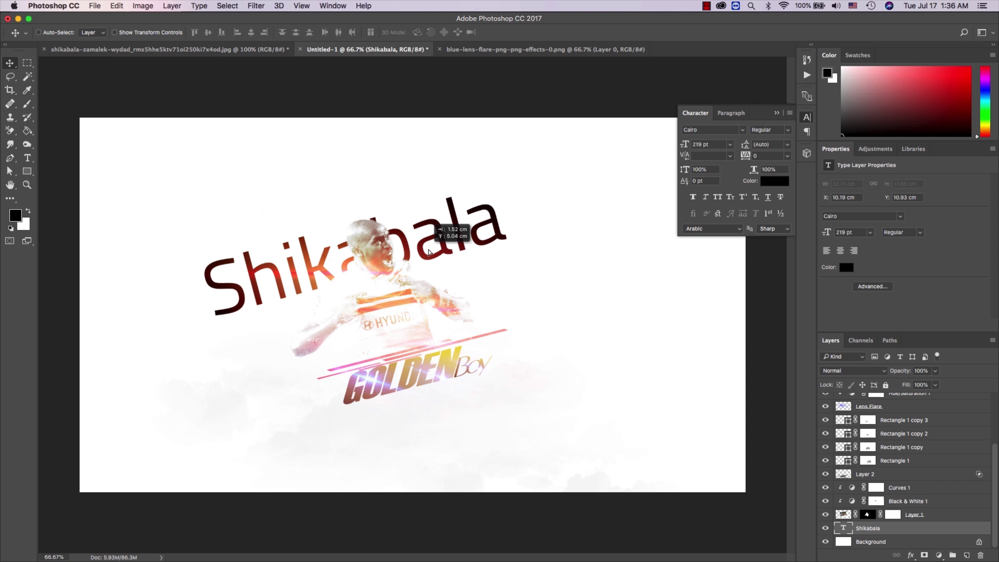
Step: Edit the text into 'Shika bala', keeping letter spacing at 0 after trying -200
key(t)
click(372, 256)
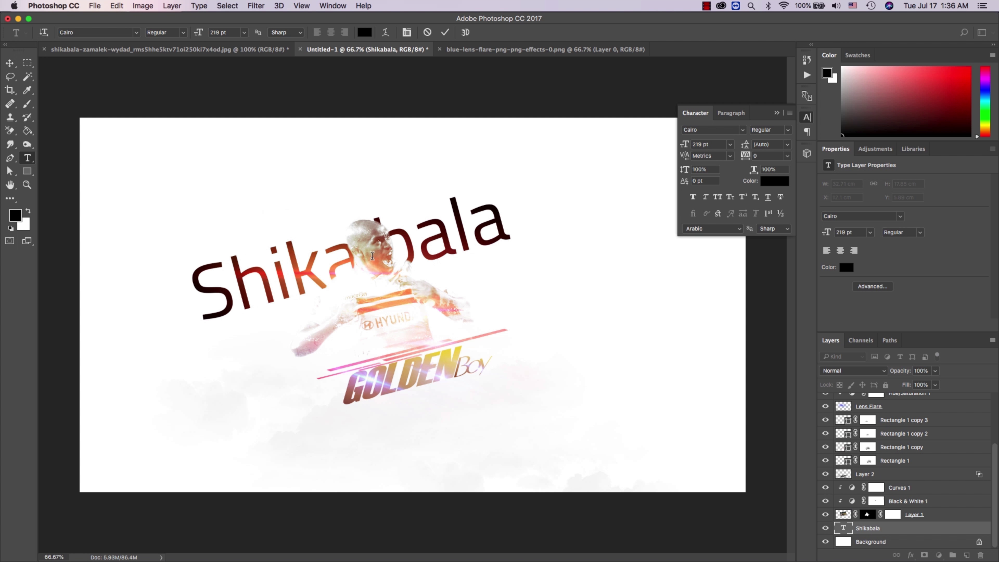
double_click(27, 185)
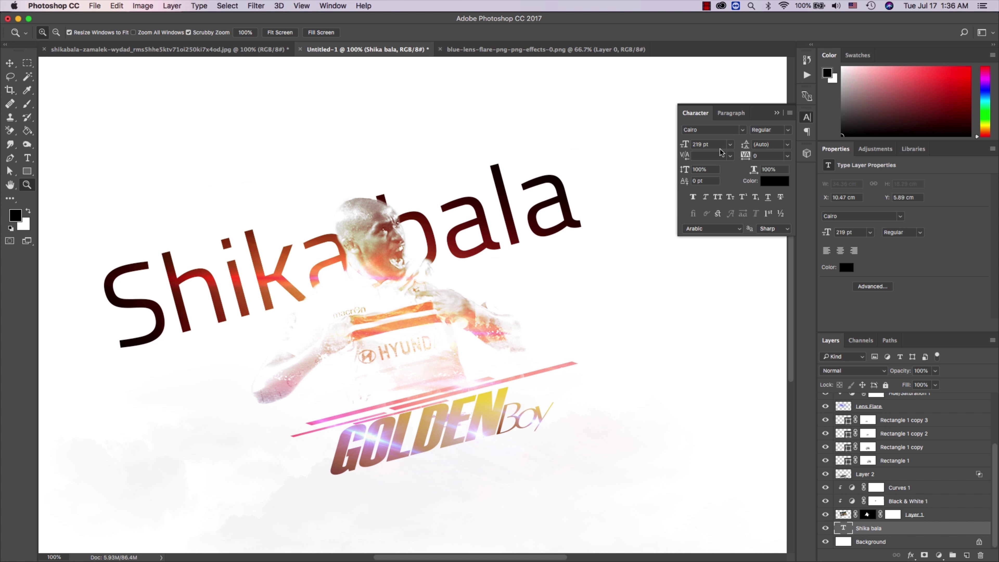
drag(745, 157, 739, 156)
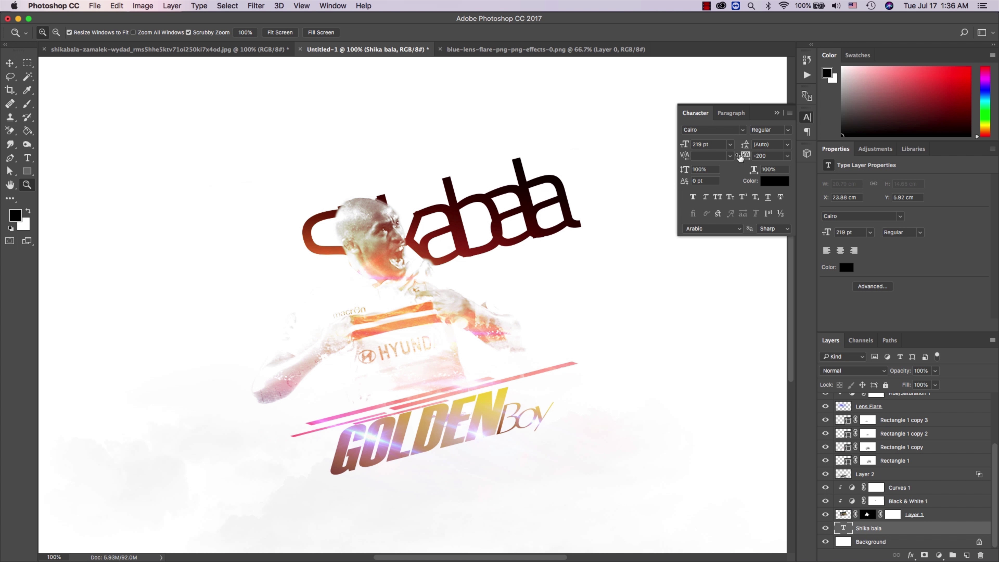
click(789, 155)
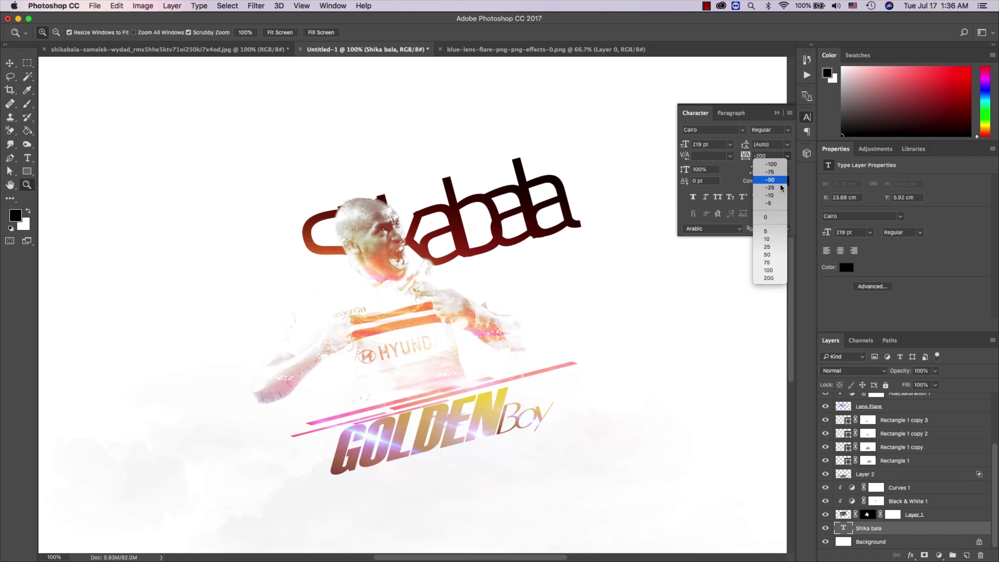
click(771, 218)
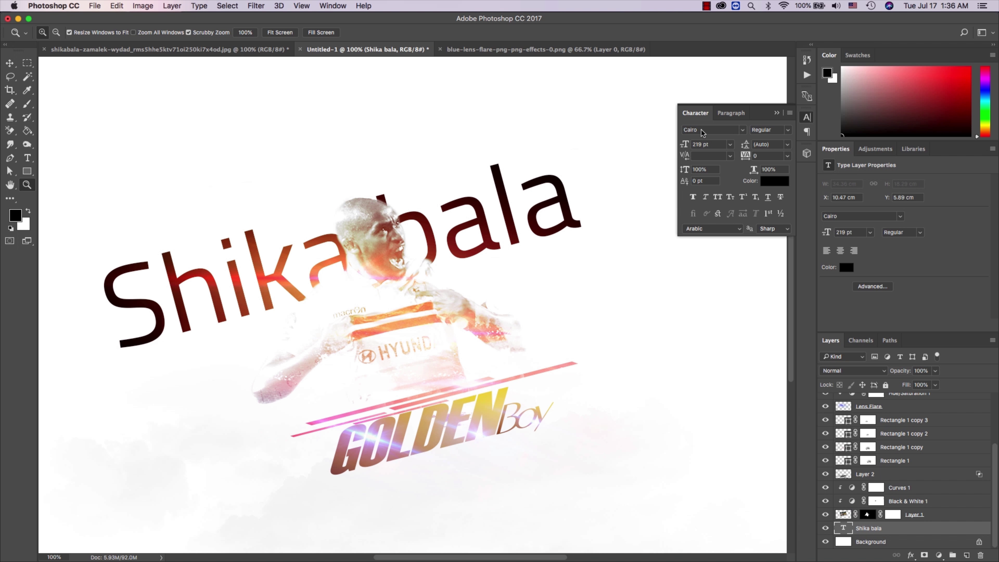
Step: Cycle fonts past Carpenter Script and Cooper Black to Daniel, then reposition the text
key(Down)
key(Down)
key(Down)
key(Down)
key(Down)
key(Down)
key(Down)
key(Down)
key(Down)
key(Down)
key(Down)
key(Down)
key(Down)
key(Down)
key(Down)
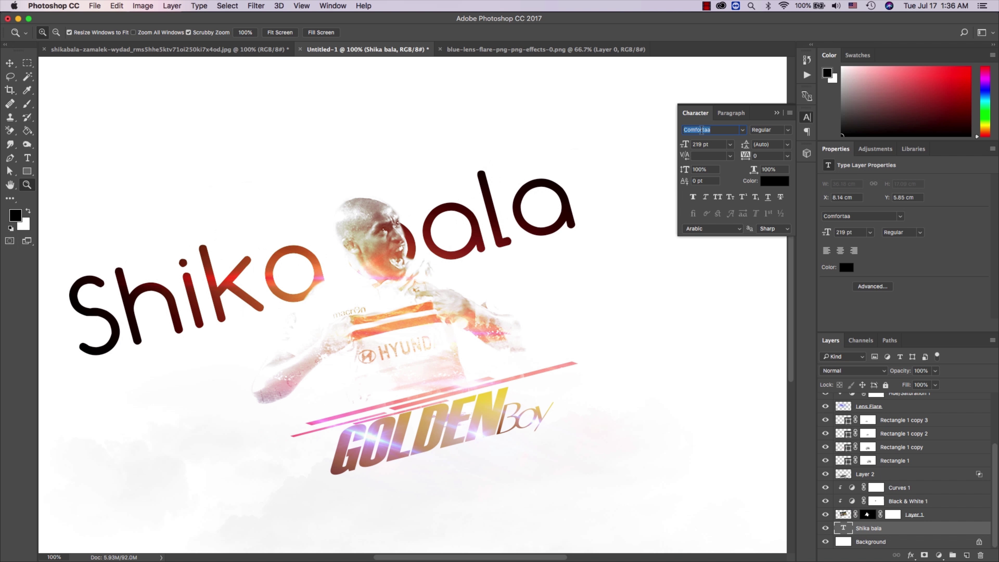
key(Down)
key(Down)
key(Down)
key(Down)
key(Down)
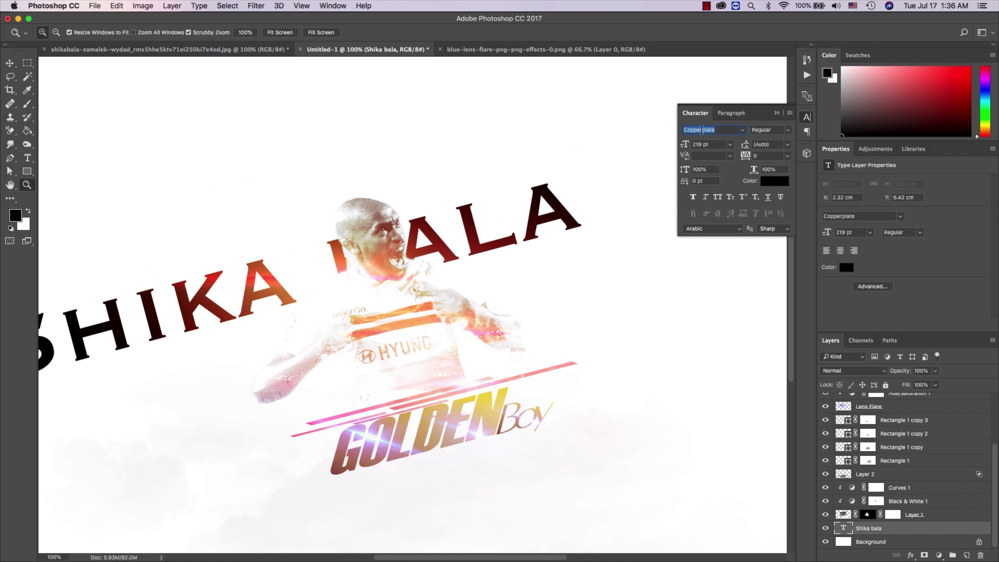
key(Down)
key(Down)
key(Down)
key(Up)
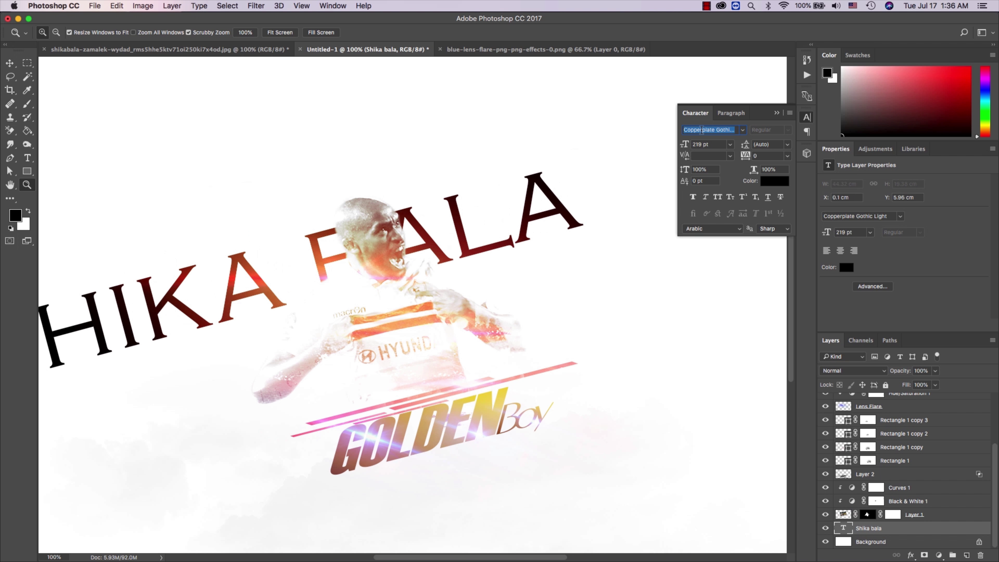
key(Down)
key(Down)
key(Down)
key(Down)
key(Down)
key(Down)
key(Down)
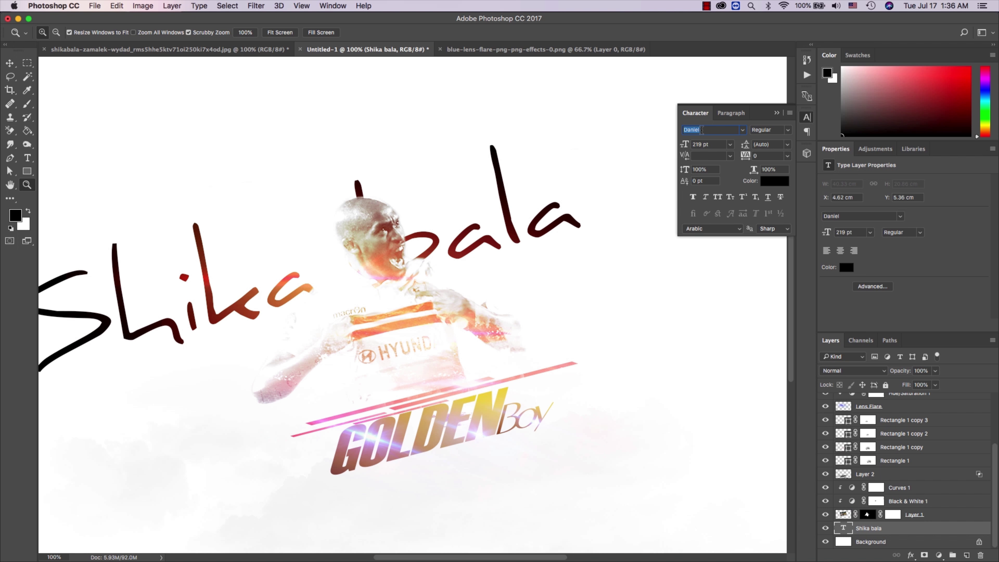
alt+click(229, 198)
mouse_move(467, 313)
mouse_down()
mouse_move(476, 283)
mouse_move(506, 360)
mouse_up()
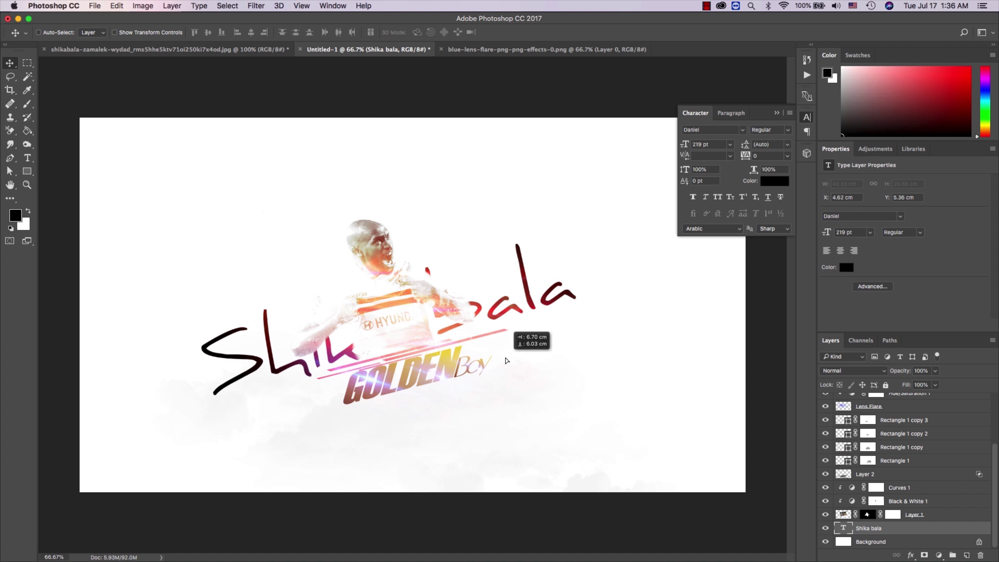
Step: Shrink the Shika bala text and move it up toward the player's head
mouse_move(506, 360)
mouse_down()
mouse_move(423, 288)
mouse_move(485, 291)
mouse_move(469, 284)
mouse_up()
key(ctrl+t)
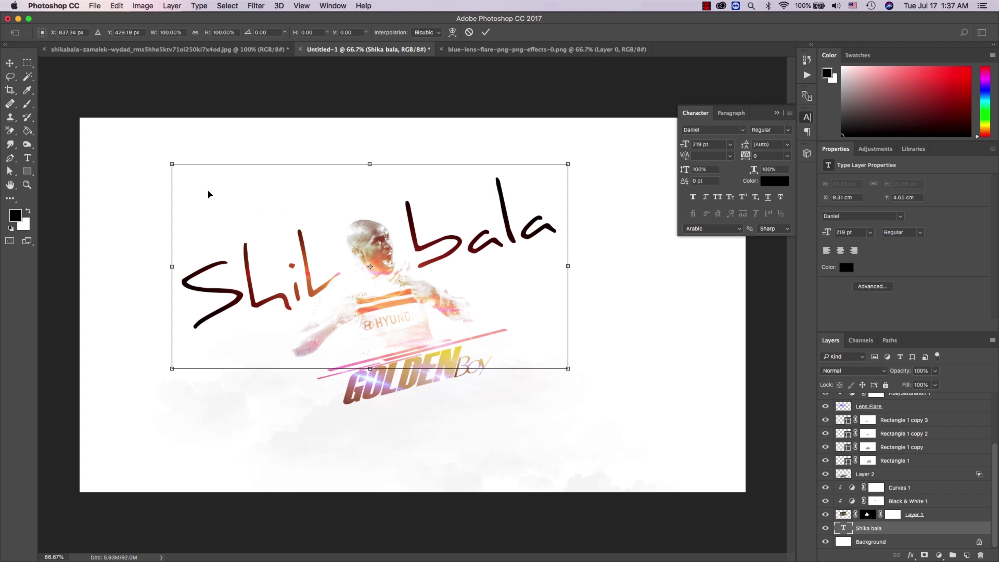
drag(172, 164, 466, 268)
key(Return)
mouse_move(467, 335)
mouse_down()
mouse_move(486, 333)
mouse_move(412, 292)
mouse_up()
scroll(486, 333, up, 3)
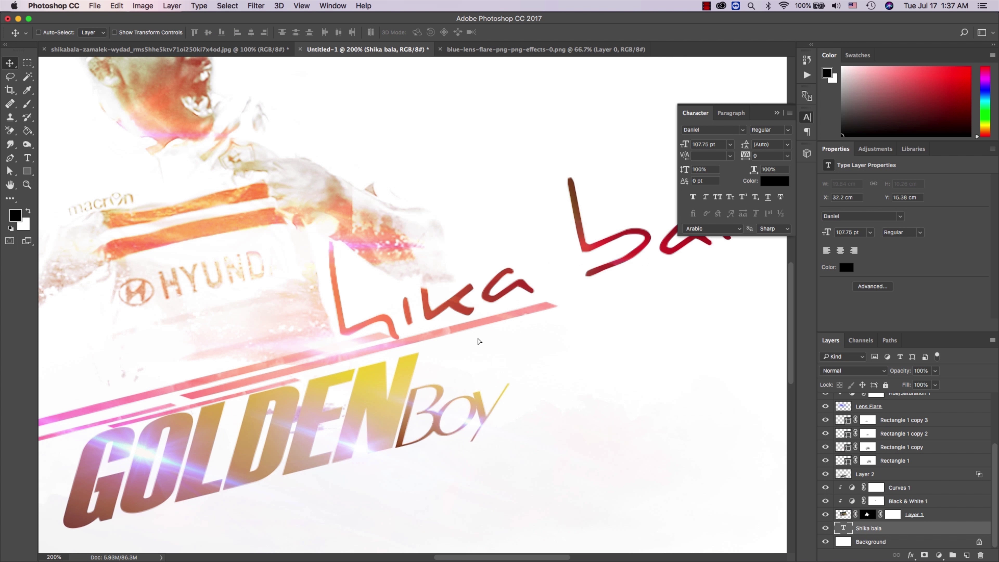
drag(413, 293, 371, 224)
key(z)
alt+click(370, 223)
alt+click(371, 224)
Step: Remove the space to make 'Shikabala' again and enlarge it over the player's head
key(t)
click(457, 267)
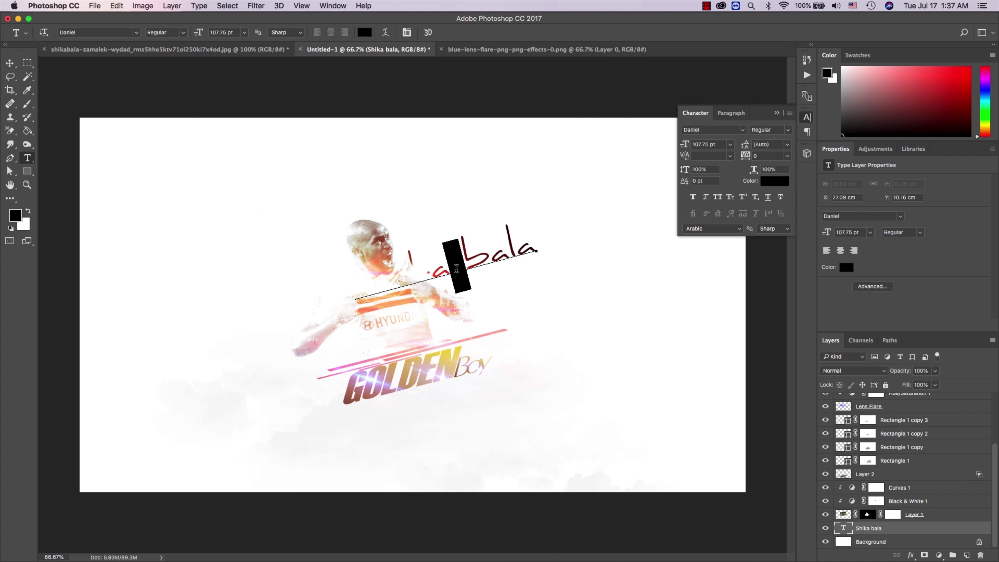
key(BackSpace)
key(ctrl+Return)
key(v)
mouse_move(535, 272)
mouse_down()
mouse_move(637, 376)
mouse_move(493, 415)
mouse_move(348, 328)
mouse_up()
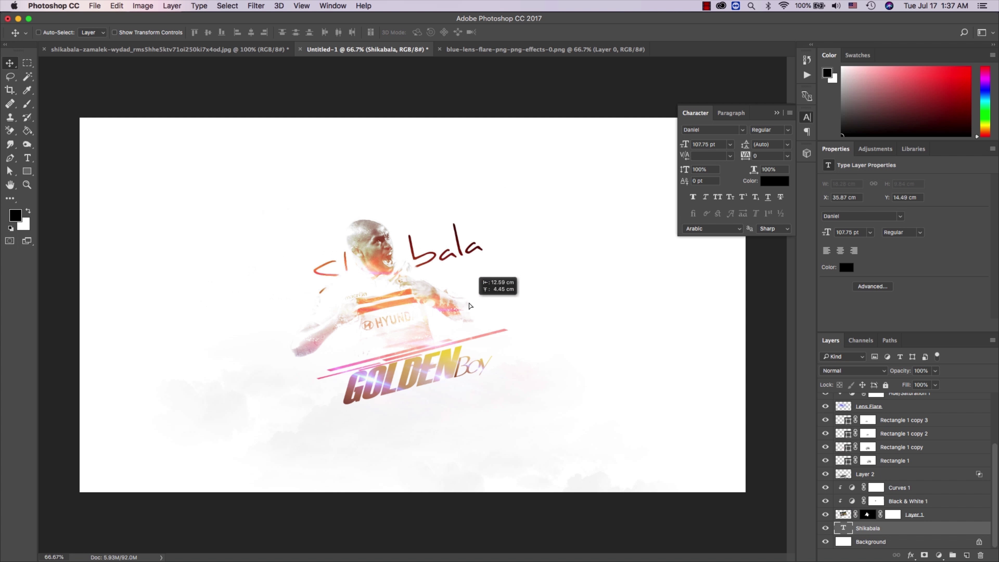
key(ctrl+t)
mouse_move(348, 328)
mouse_down()
mouse_move(449, 301)
mouse_move(587, 341)
mouse_move(496, 286)
mouse_up()
key(Return)
Step: Fade Shikabala to 24% opacity, shift it behind the player, and duplicate the layer
drag(898, 373, 858, 375)
drag(466, 277, 531, 326)
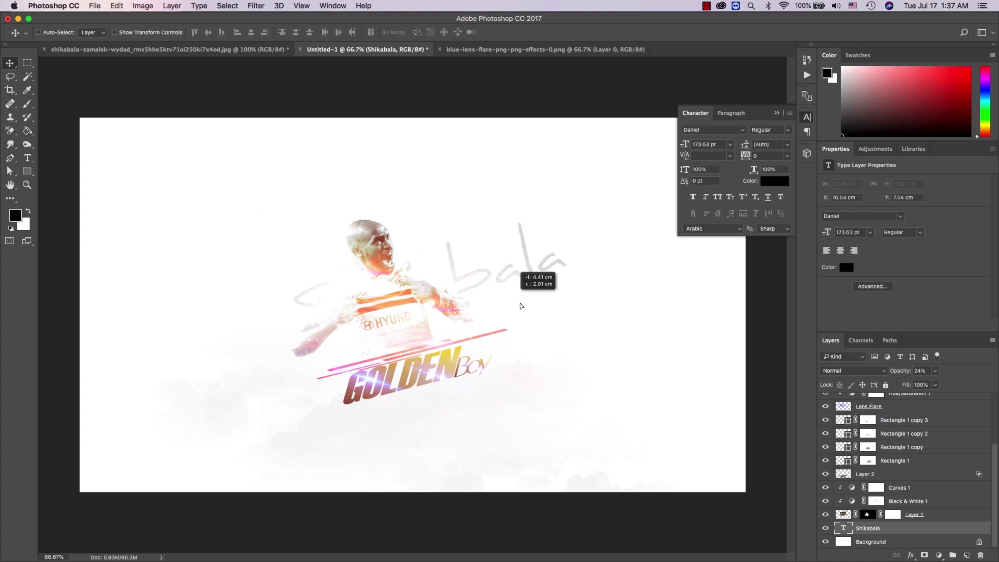
key(z)
click(496, 321)
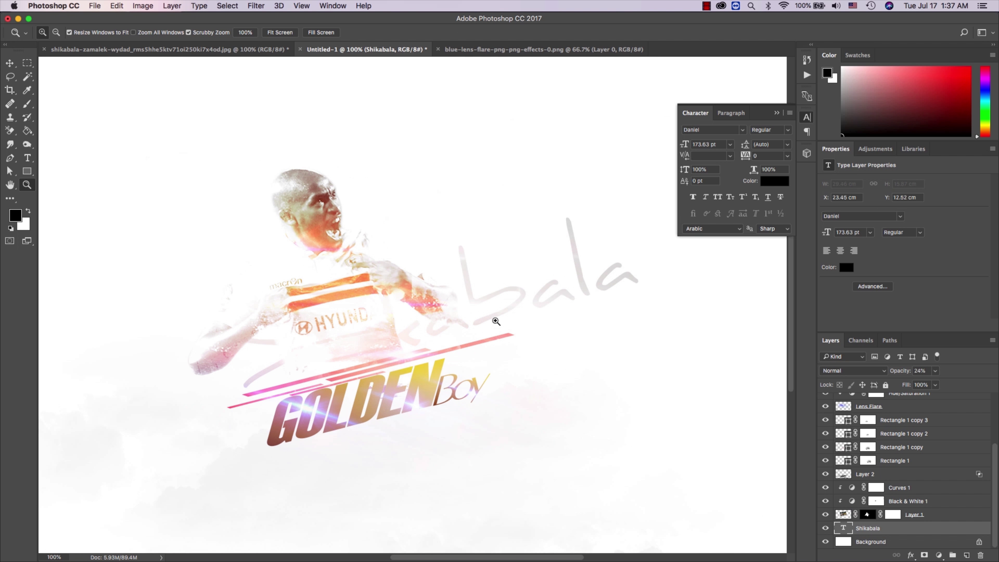
key(v)
drag(493, 324, 454, 334)
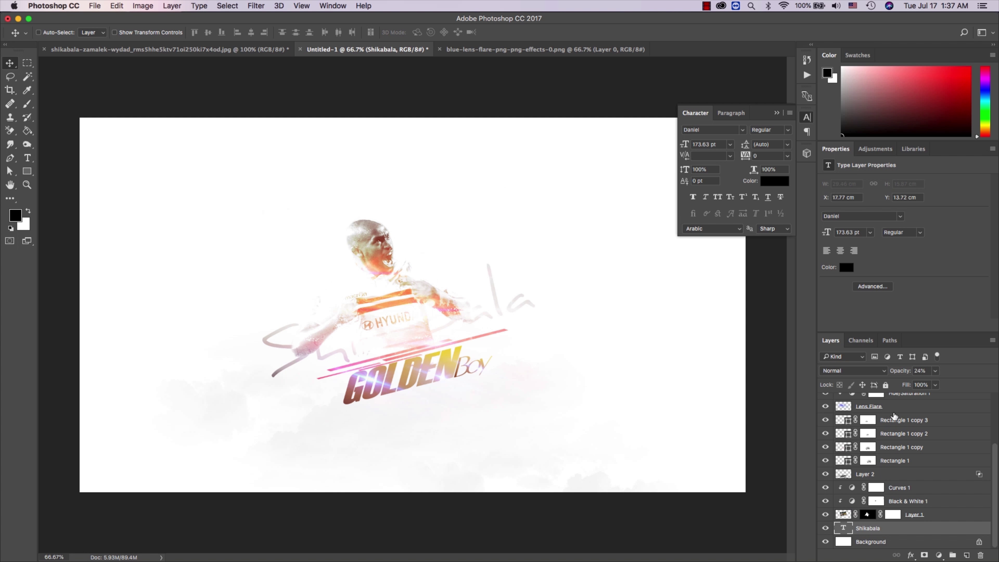
right_click(908, 529)
click(826, 136)
Step: Shrink the Shikabala copy to about 44.87 pt and place it below GOLDEN Boy
key(Return)
drag(525, 311, 598, 404)
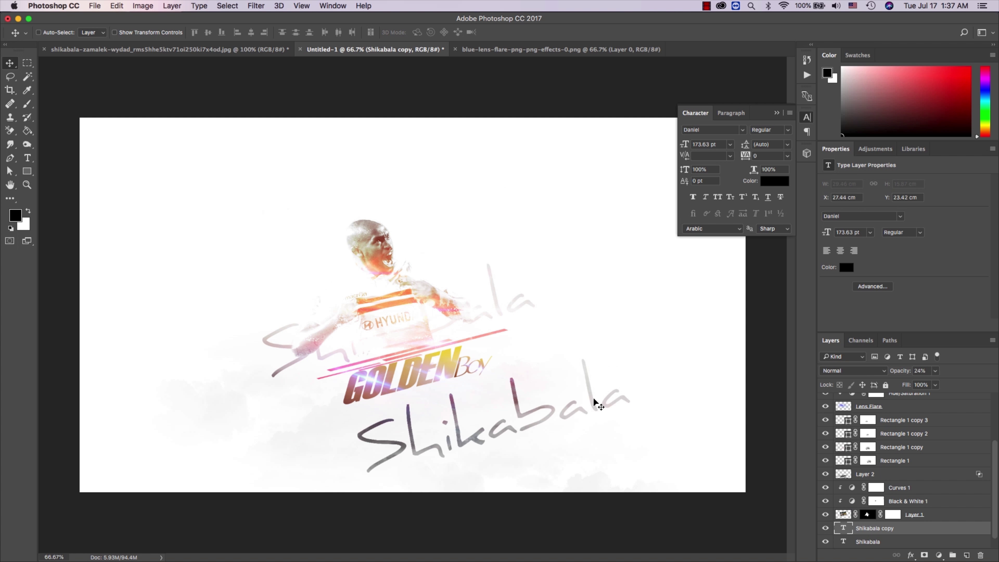
drag(519, 383, 517, 376)
key(ctrl+t)
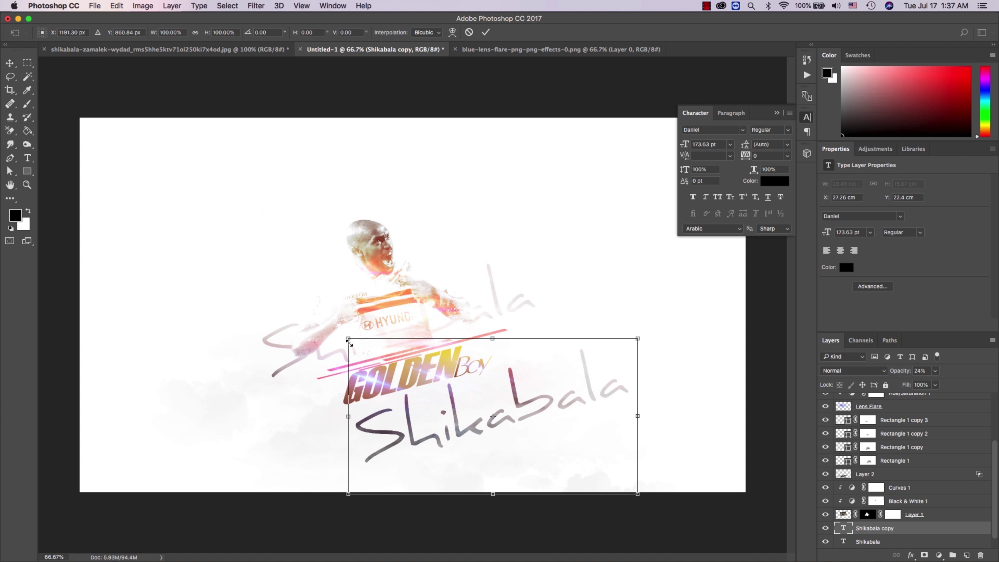
mouse_move(351, 340)
mouse_down()
mouse_move(535, 425)
mouse_move(582, 431)
mouse_up()
key(Return)
mouse_move(631, 484)
mouse_down()
mouse_move(534, 413)
mouse_move(478, 397)
mouse_move(550, 340)
mouse_move(457, 424)
mouse_move(445, 414)
mouse_up()
key(z)
click(429, 406)
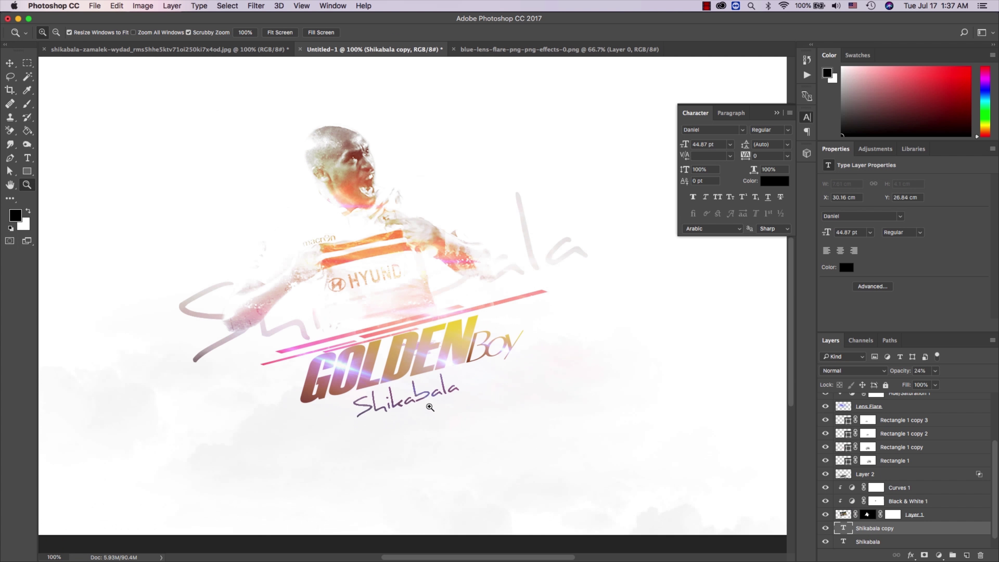
alt+click(429, 407)
alt+click(430, 407)
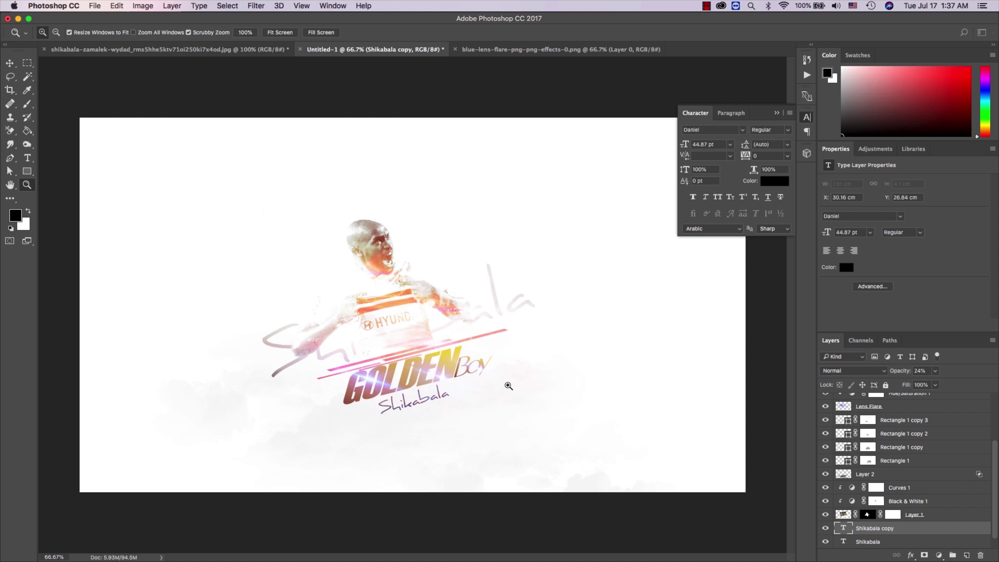
scroll(917, 480, up, 3)
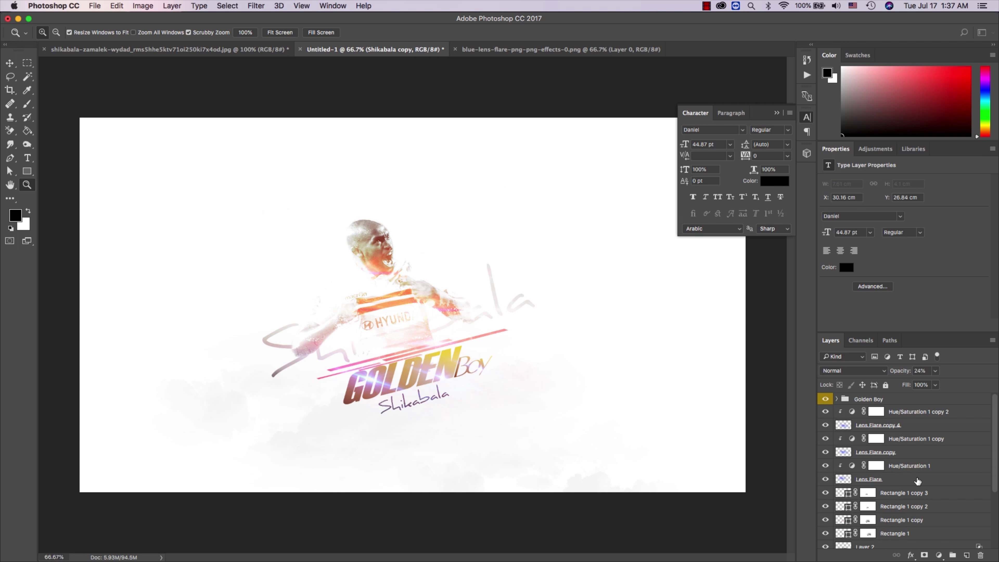
Step: Try moving the Golden Boy group, undo it, and toggle the player image's visibility
click(904, 399)
key(v)
drag(538, 363, 553, 346)
key(ctrl+z)
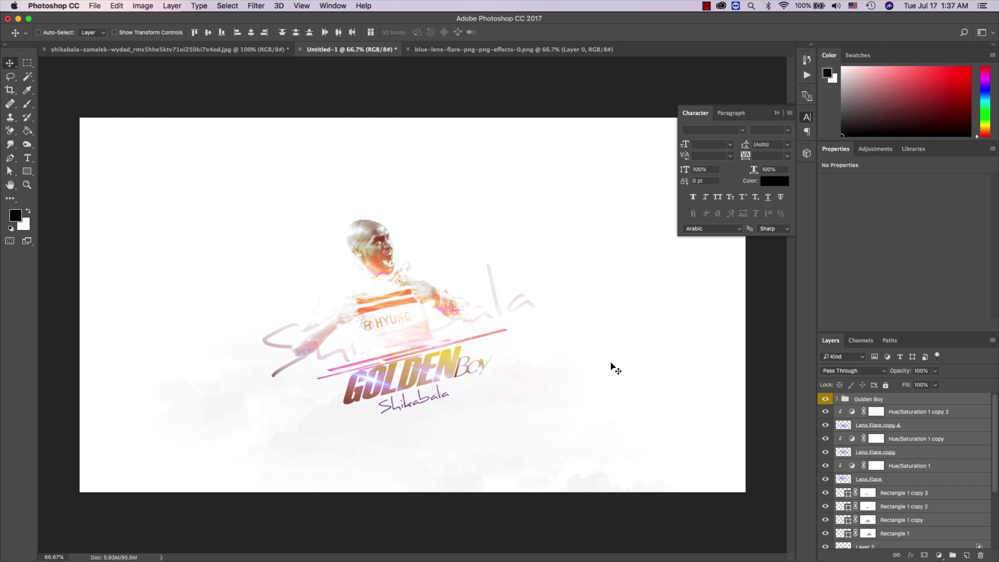
scroll(923, 488, down, 5)
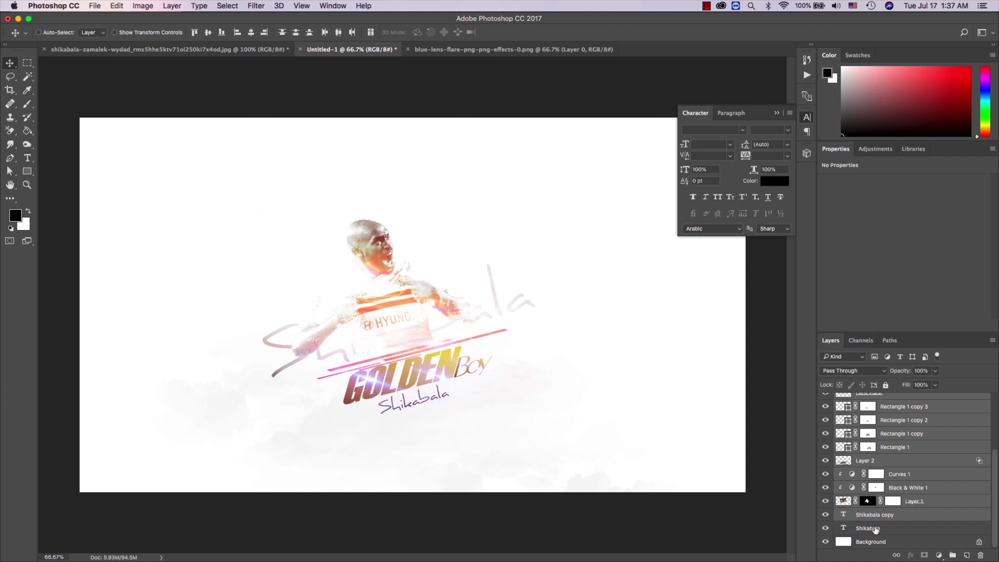
click(828, 501)
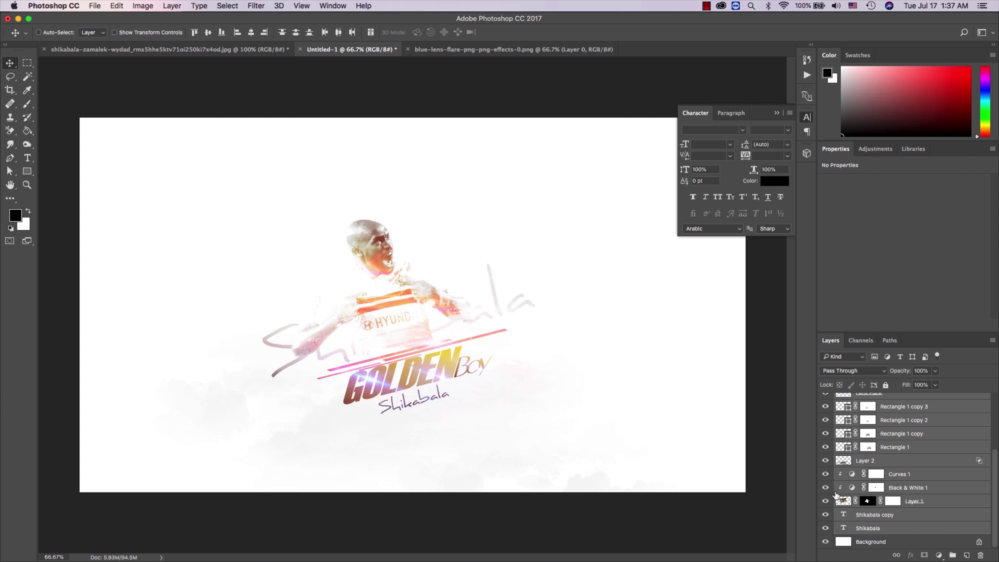
scroll(834, 497, up, 5)
scroll(827, 495, down, 5)
Step: Move Layer 2 below both Shikabala layers and raise the copy's opacity to 73%
click(825, 461)
drag(852, 463, 874, 514)
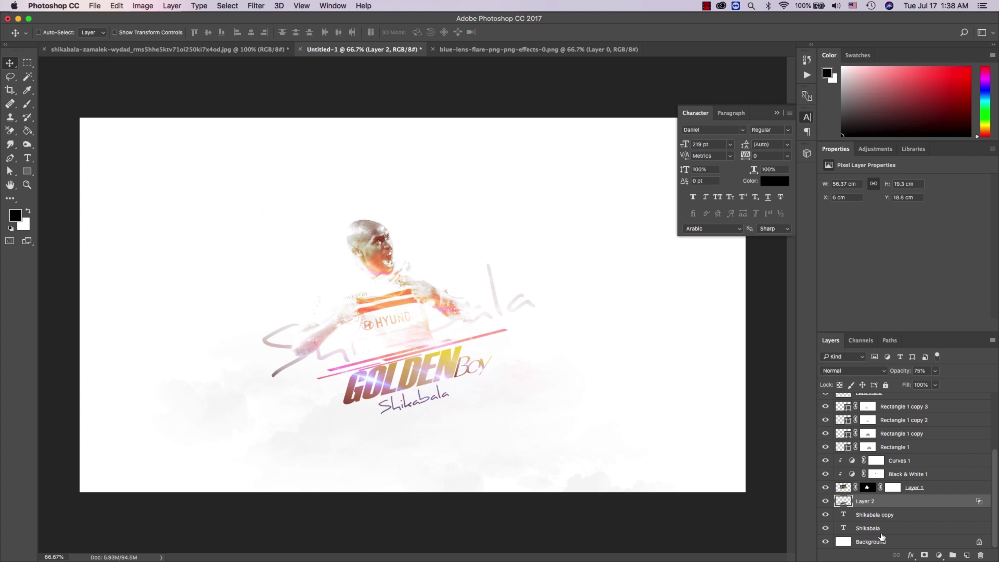
click(882, 527)
shift+click(882, 516)
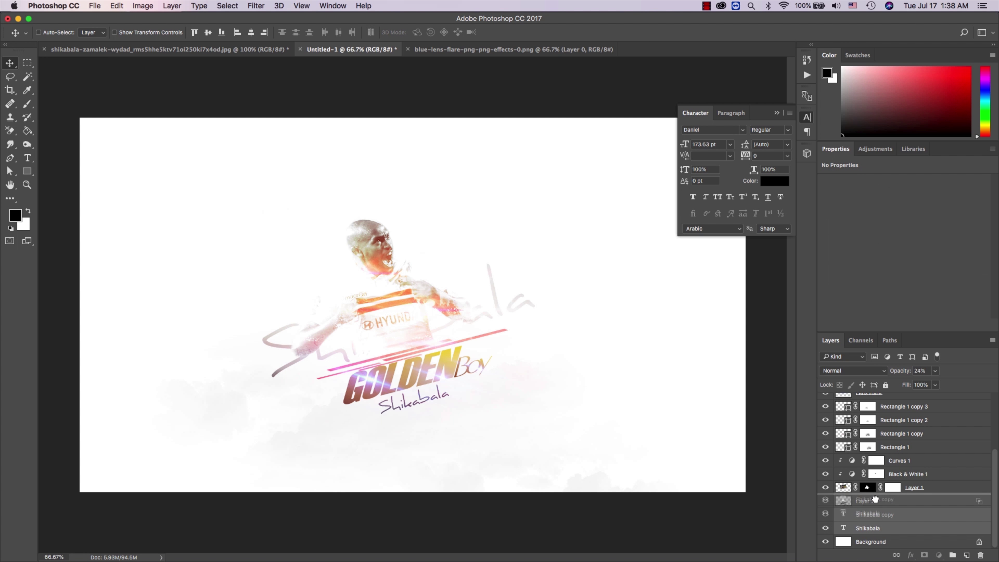
drag(882, 516, 891, 487)
click(887, 502)
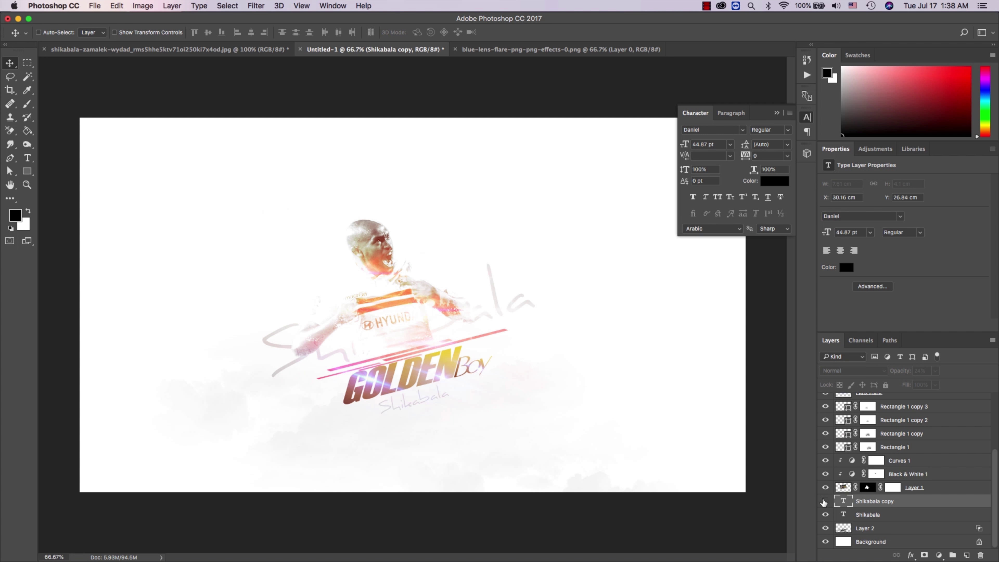
drag(905, 376, 920, 371)
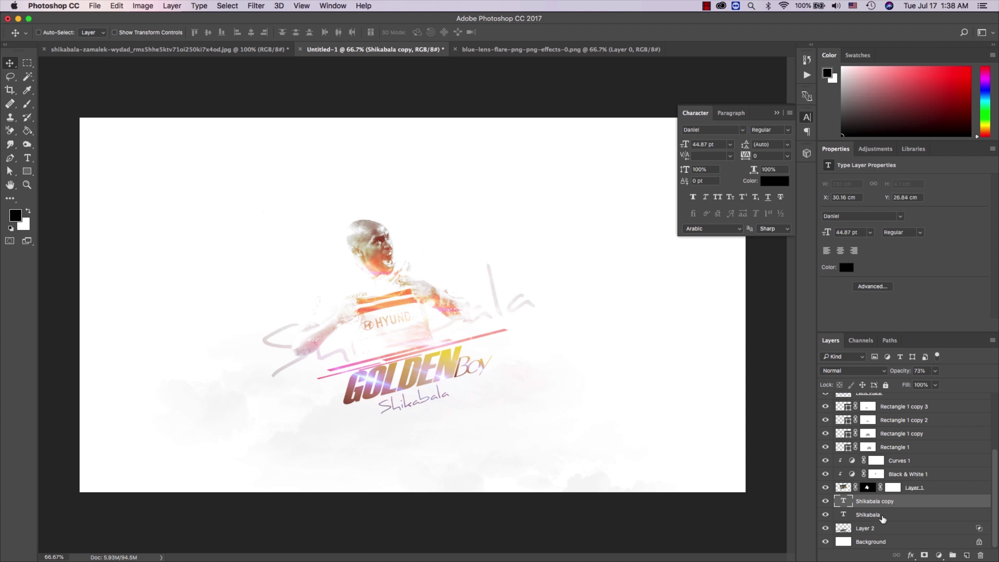
Step: Shift the Golden Boy group artwork up and to the right
click(881, 516)
scroll(881, 452, up, 5)
click(879, 398)
drag(514, 401, 527, 380)
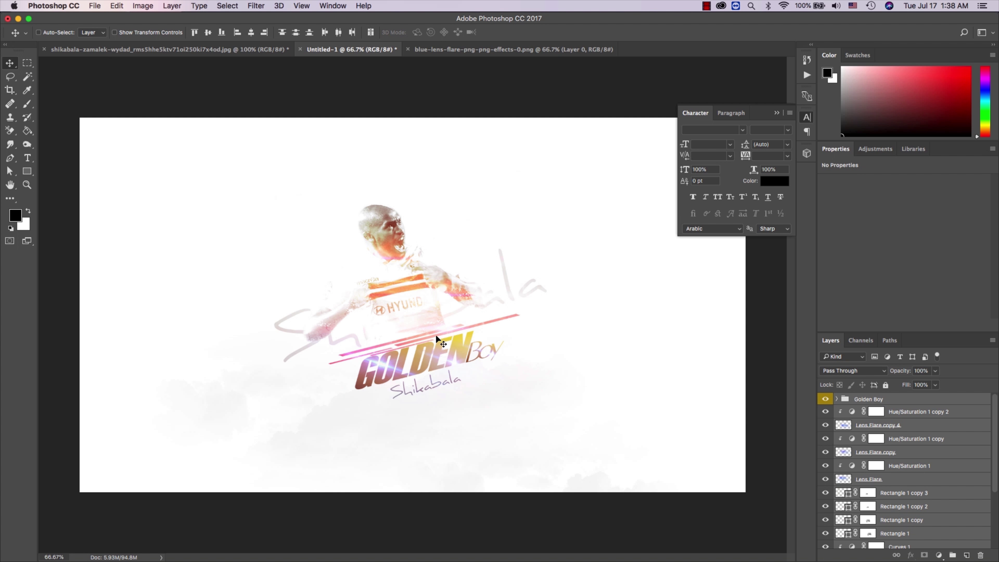
Step: Collapse the Character panel and add a new empty Layer 4 above Layer 2
key(z)
key(ctrl+minus)
key(ctrl+minus)
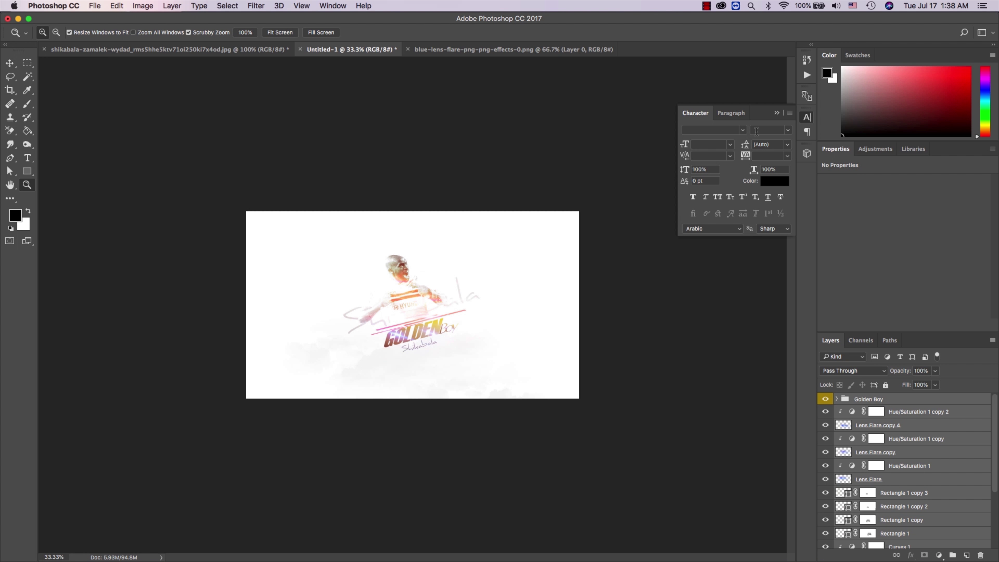
click(776, 118)
scroll(889, 452, down, 2)
scroll(887, 479, up, 2)
scroll(887, 479, down, 5)
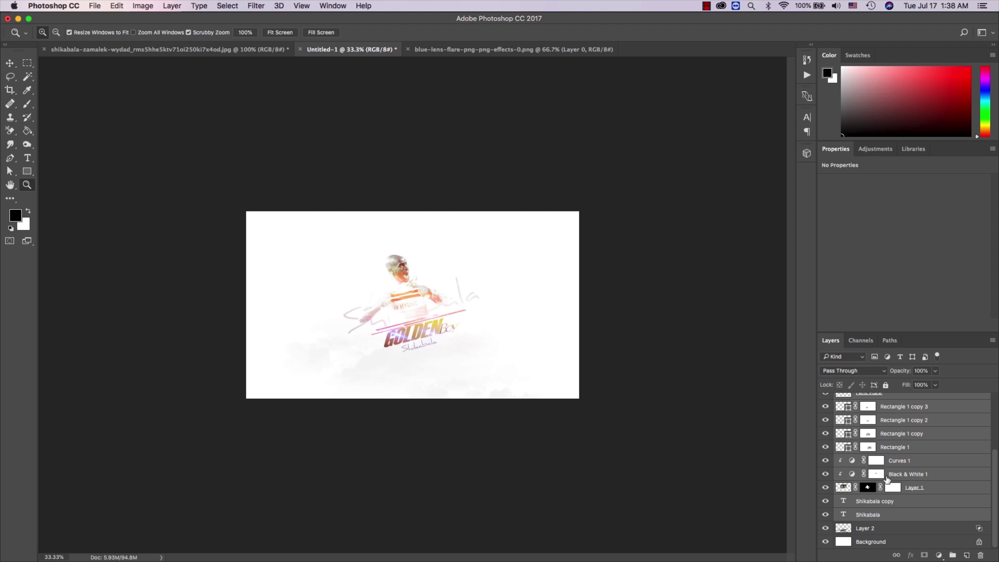
click(419, 310)
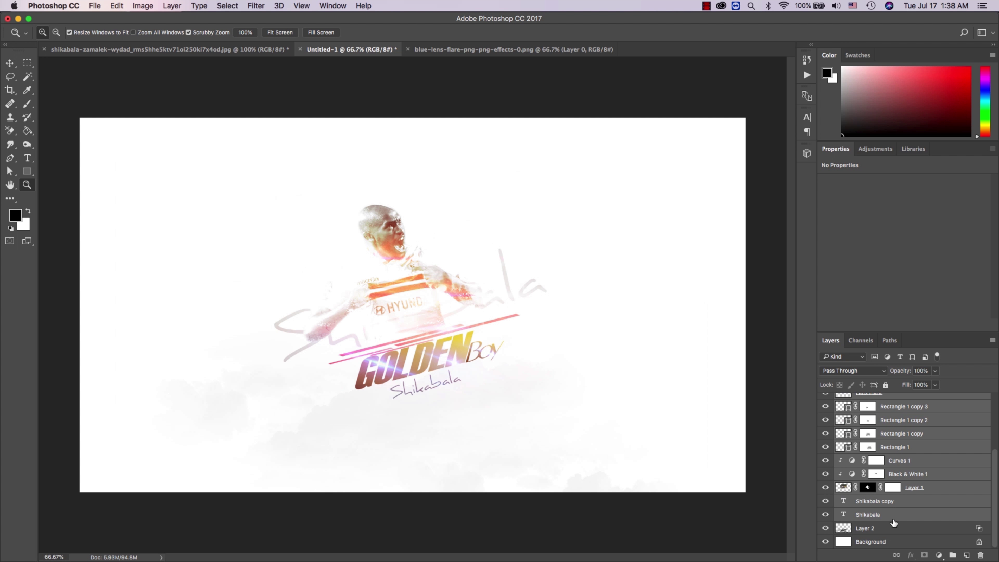
click(894, 529)
click(967, 556)
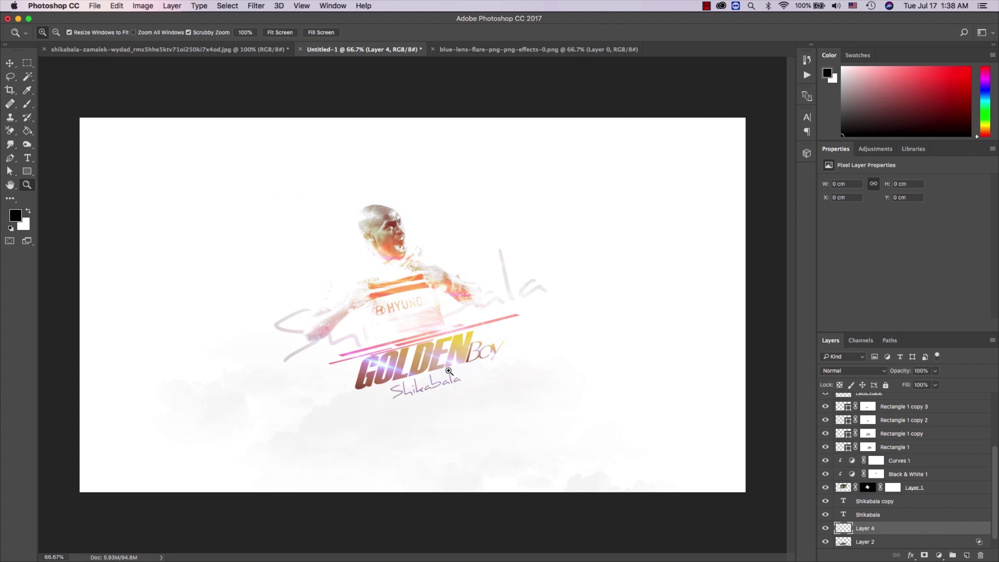
Step: Pick the Brush tool and browse its presets for smoke and texture brushes
click(27, 103)
right_click(195, 235)
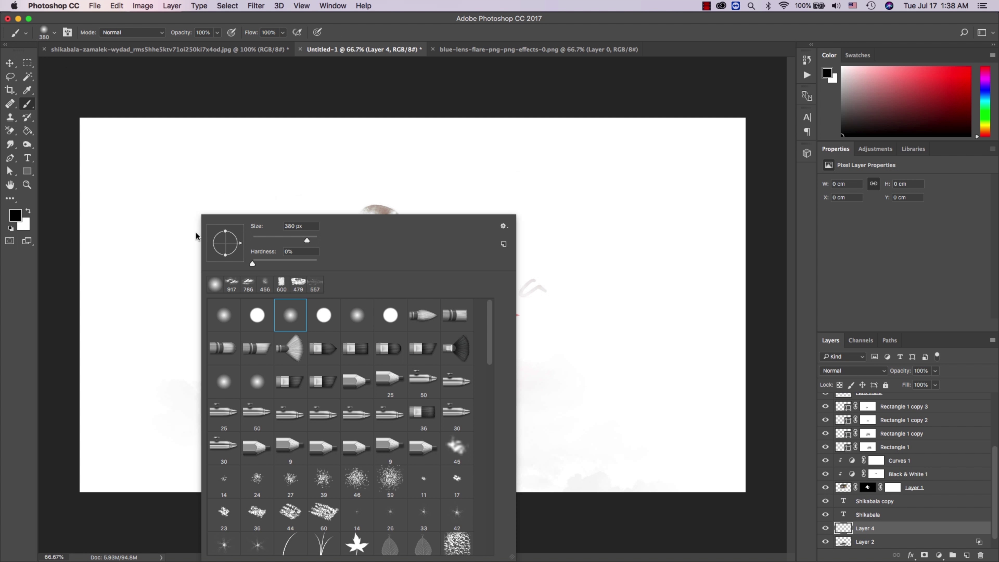
scroll(371, 404, down, 10)
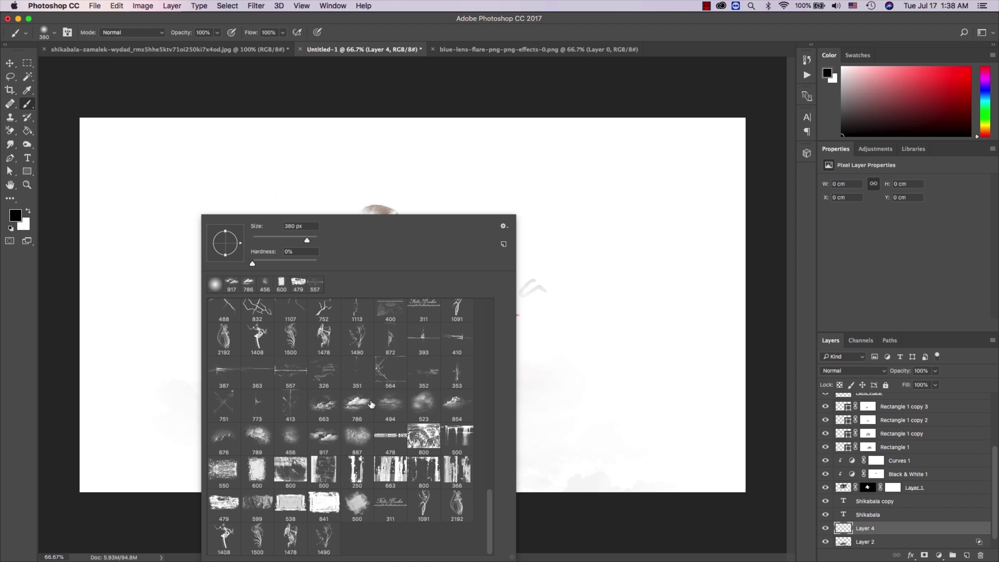
click(504, 226)
click(528, 376)
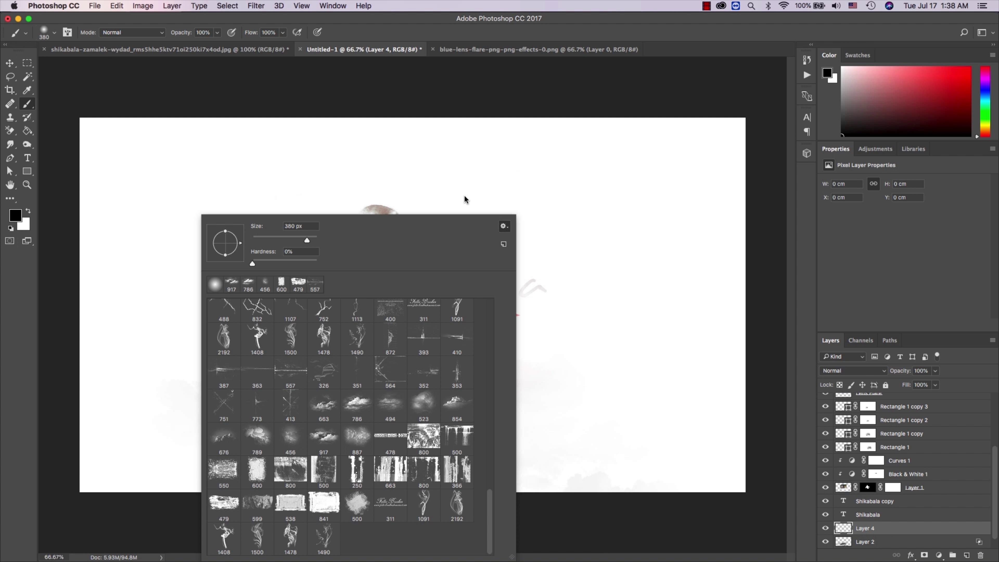
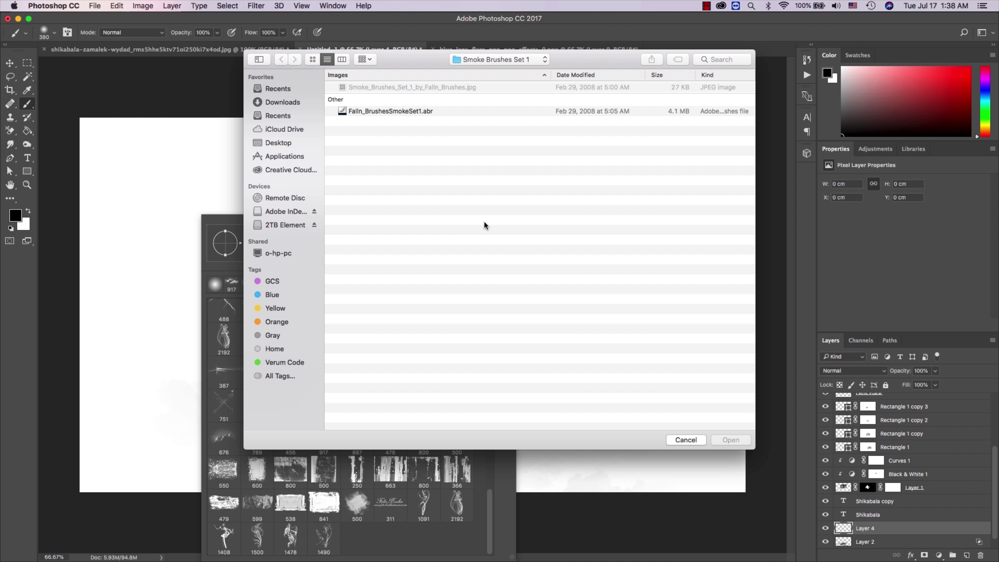
Step: Load blood_brushes_by_dark_dragon_stock.abr from the Brushes > blood brushes folder
click(460, 60)
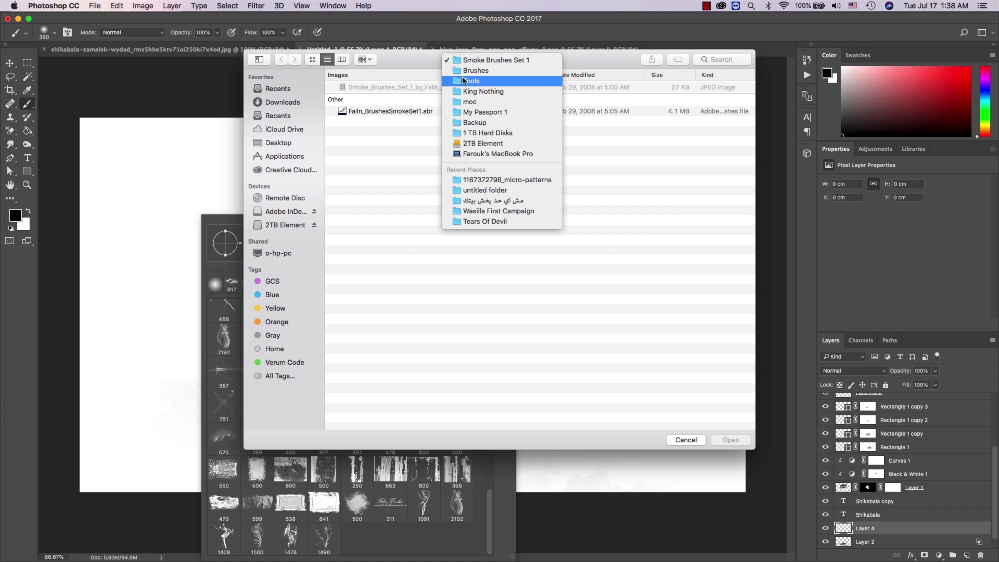
click(461, 71)
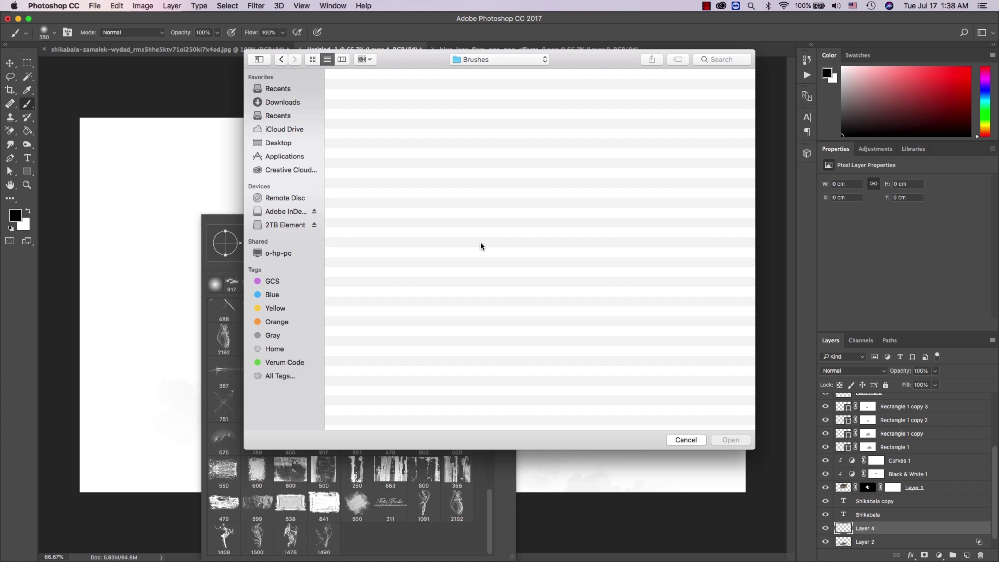
click(447, 236)
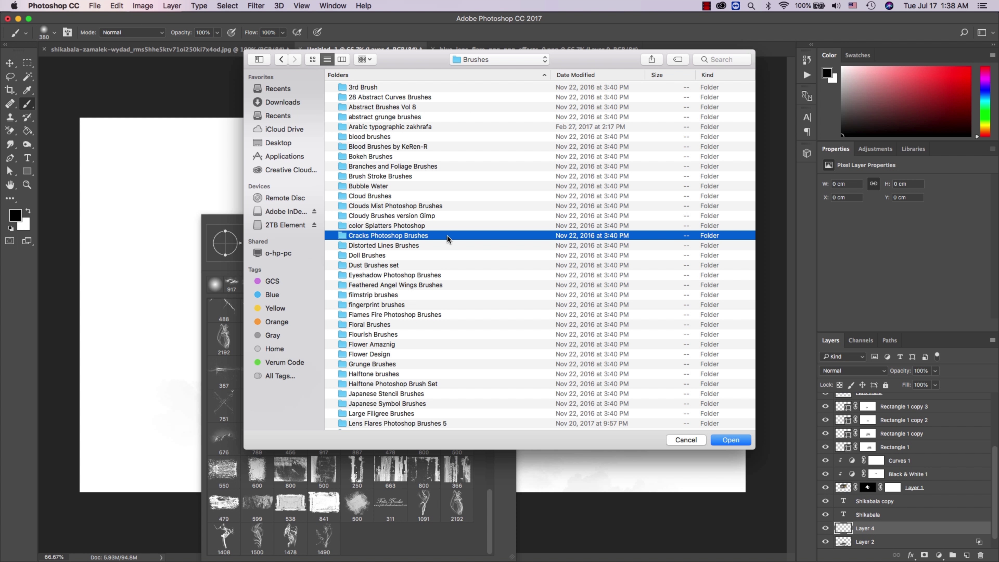
key(b)
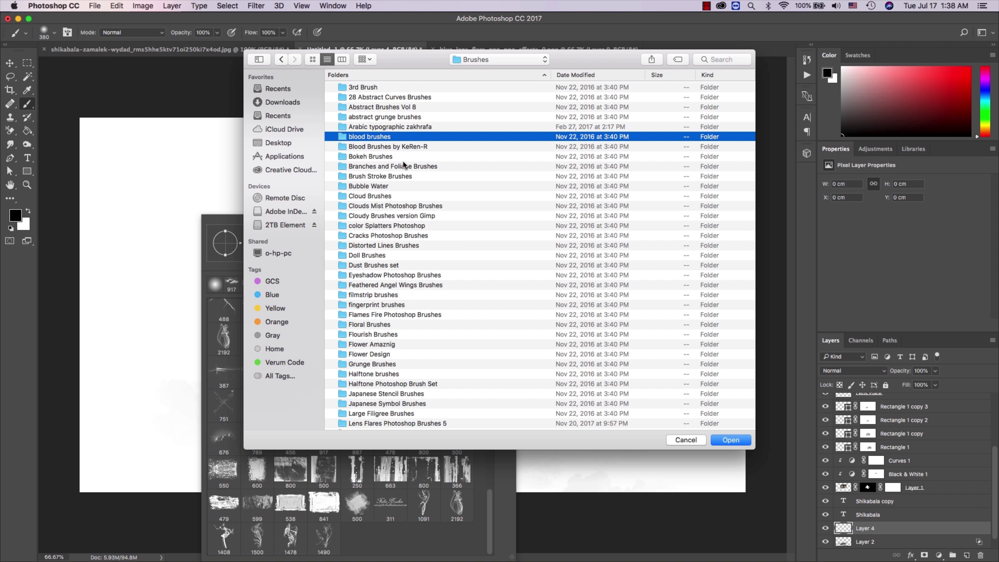
double_click(390, 137)
click(386, 112)
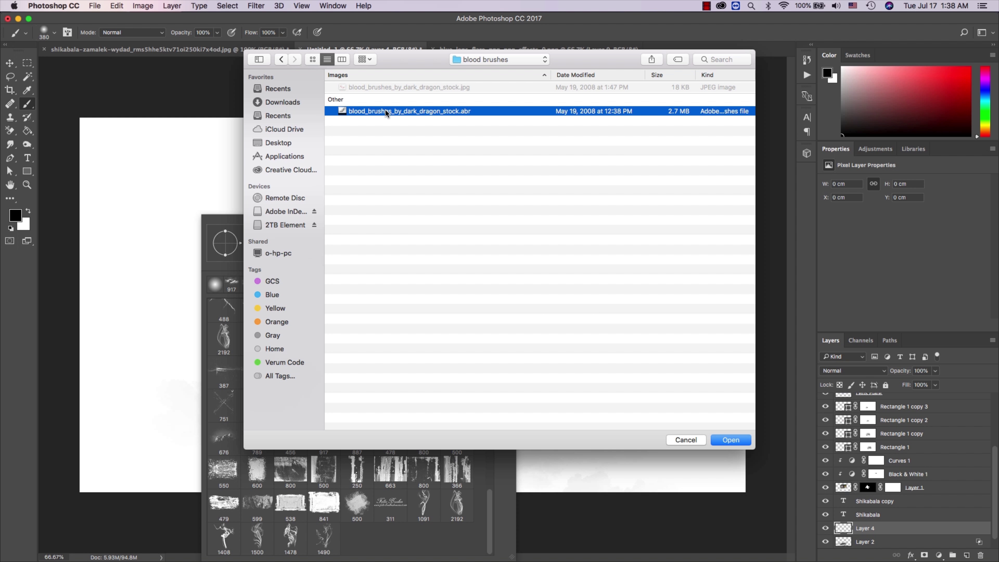
double_click(387, 112)
scroll(435, 489, down, 3)
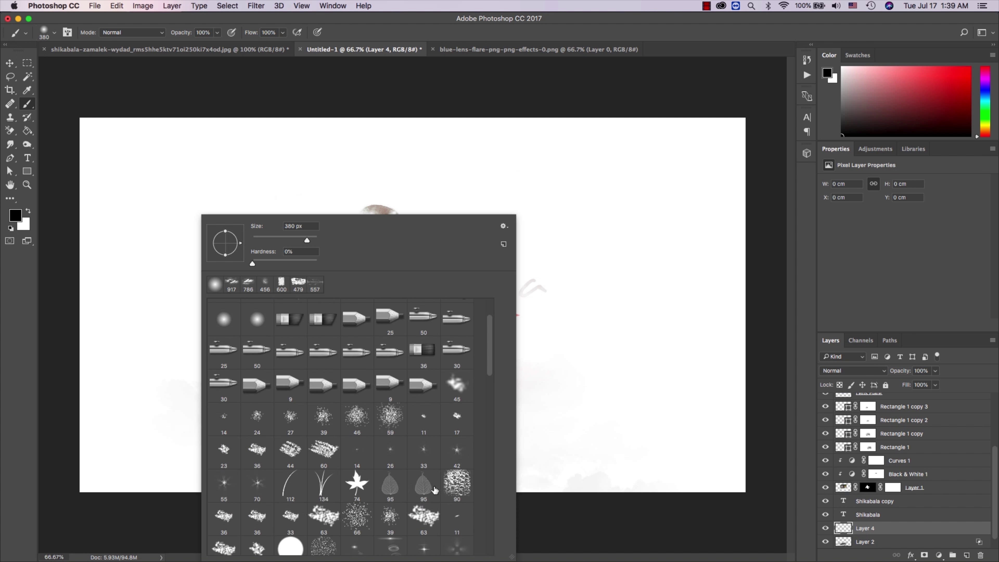
scroll(435, 490, down, 5)
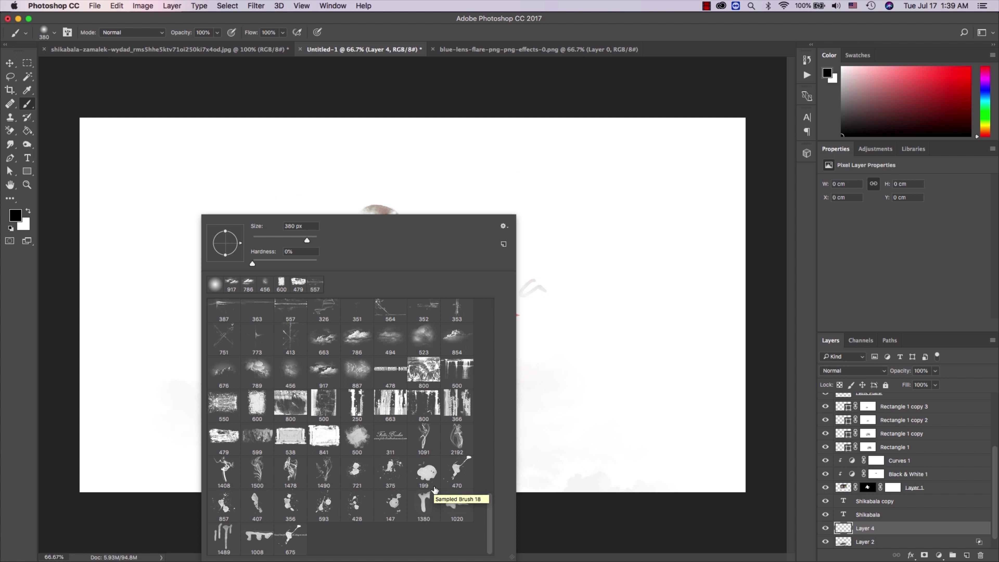
Step: Select the 857 blood splatter brush and zoom the poster to 100%
click(252, 541)
double_click(229, 515)
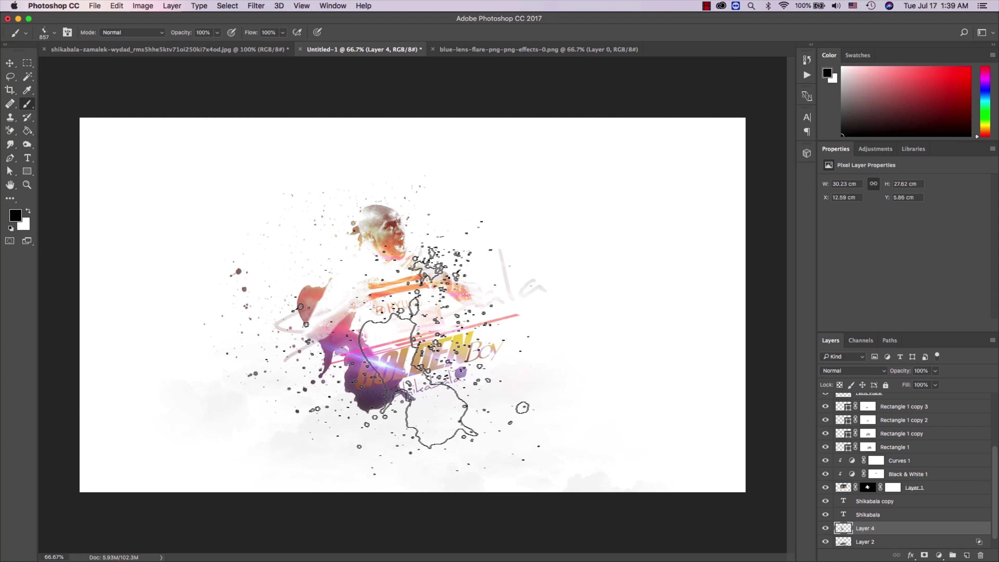
key(z)
click(410, 361)
Step: Stamp a purple splatter left of the player on Layer 4, fade it to 49%, then remove it
key(ctrl+z)
key(x)
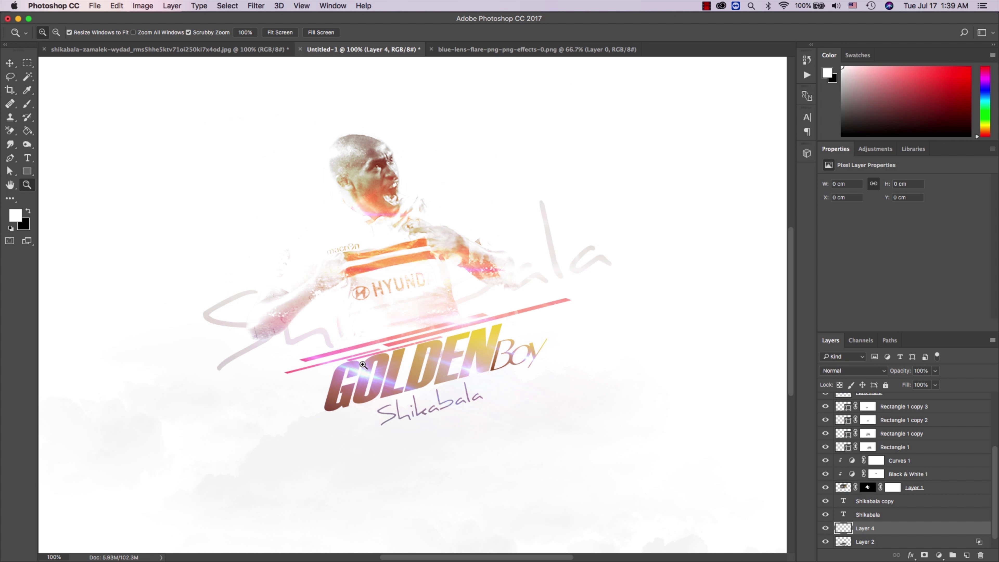
key(b)
click(325, 332)
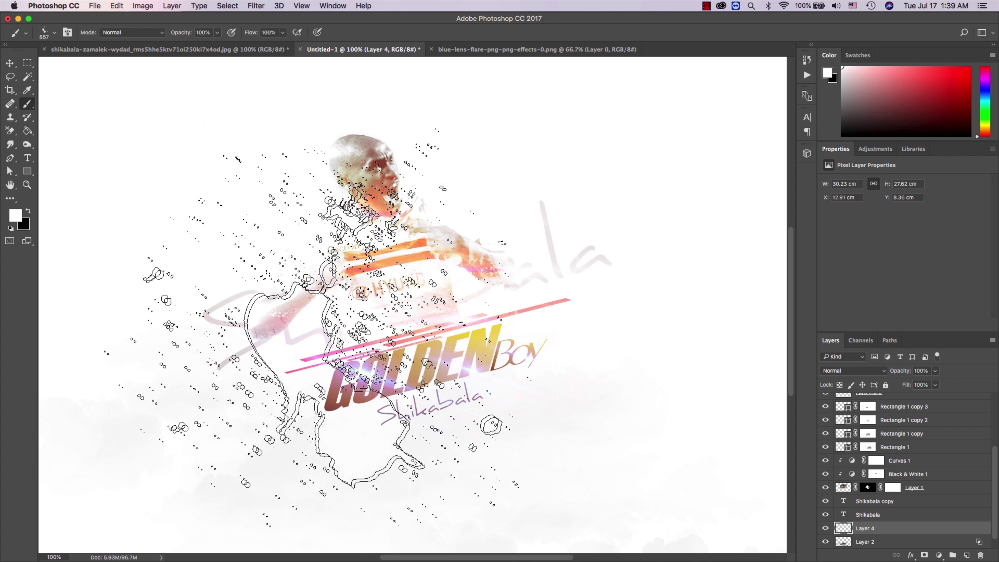
key(x)
click(317, 353)
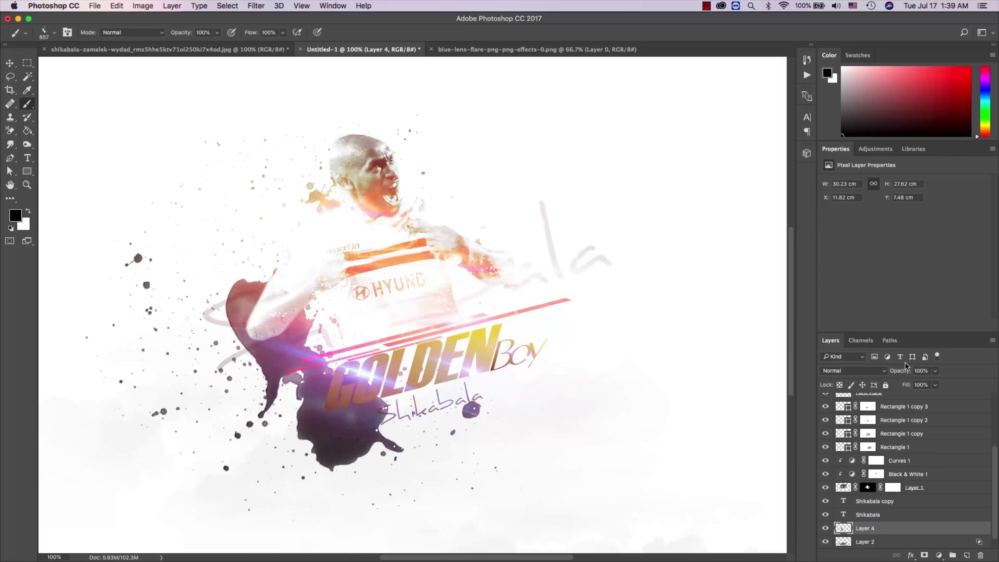
mouse_move(906, 371)
mouse_down()
mouse_move(873, 373)
mouse_move(908, 374)
mouse_up()
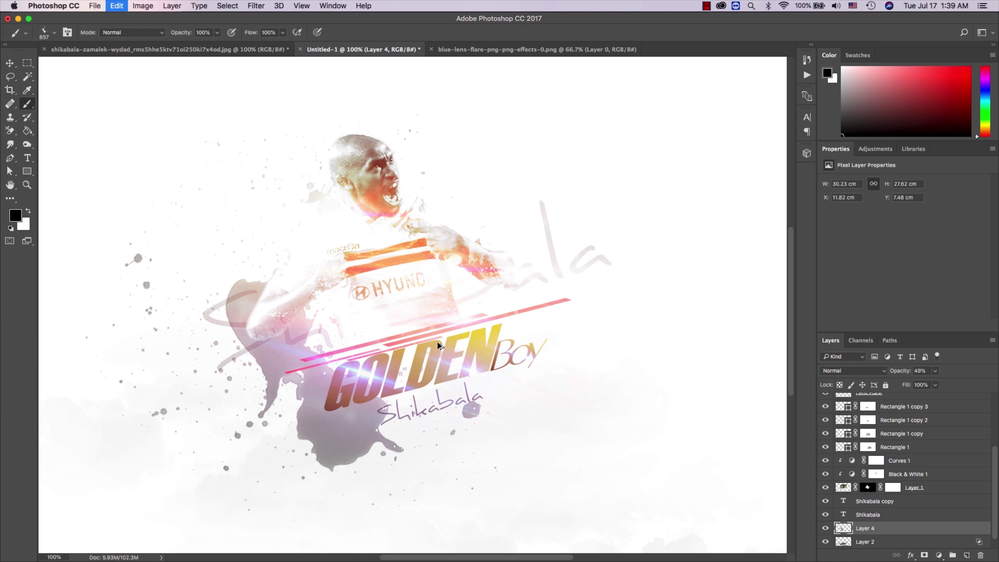
key(Delete)
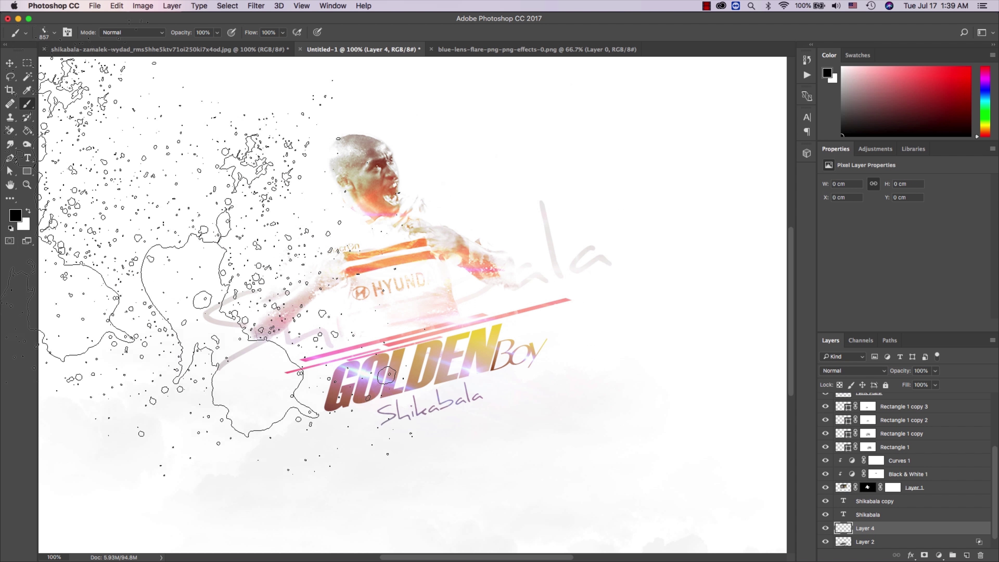
Step: Set the foreground to light grey #b6b6b6 sampled from the poster and stamp a grey splatter
click(16, 214)
click(651, 280)
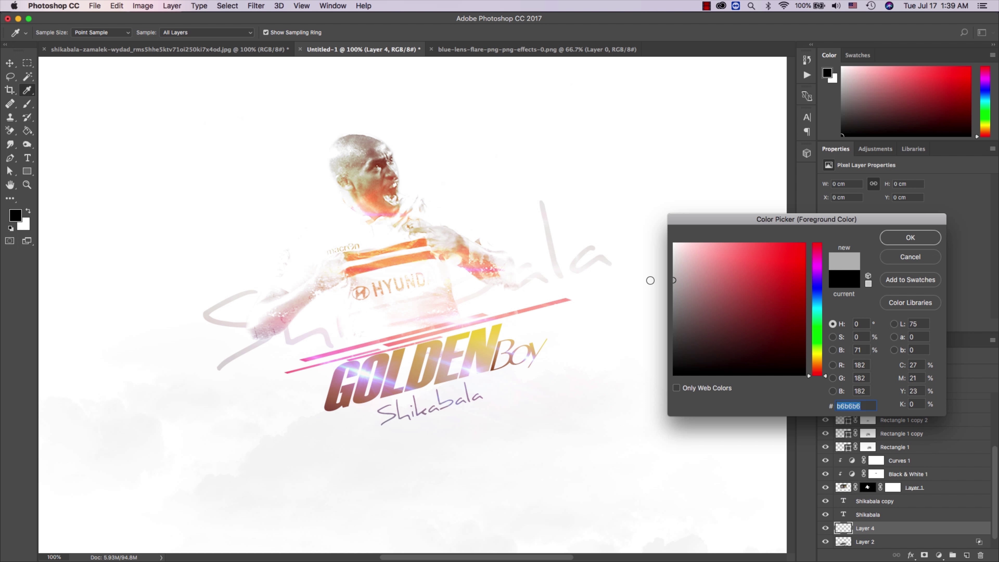
click(903, 241)
key(b)
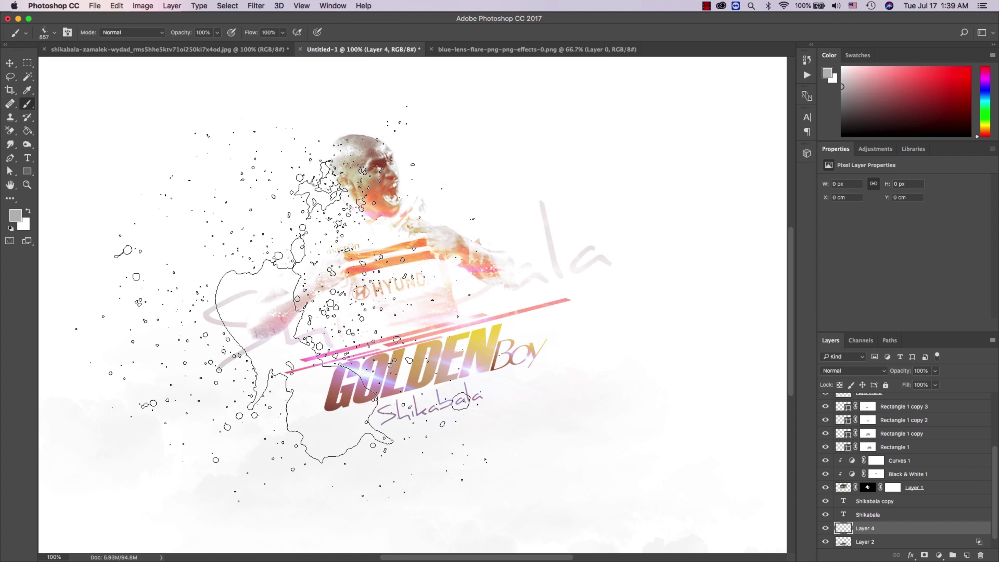
click(307, 283)
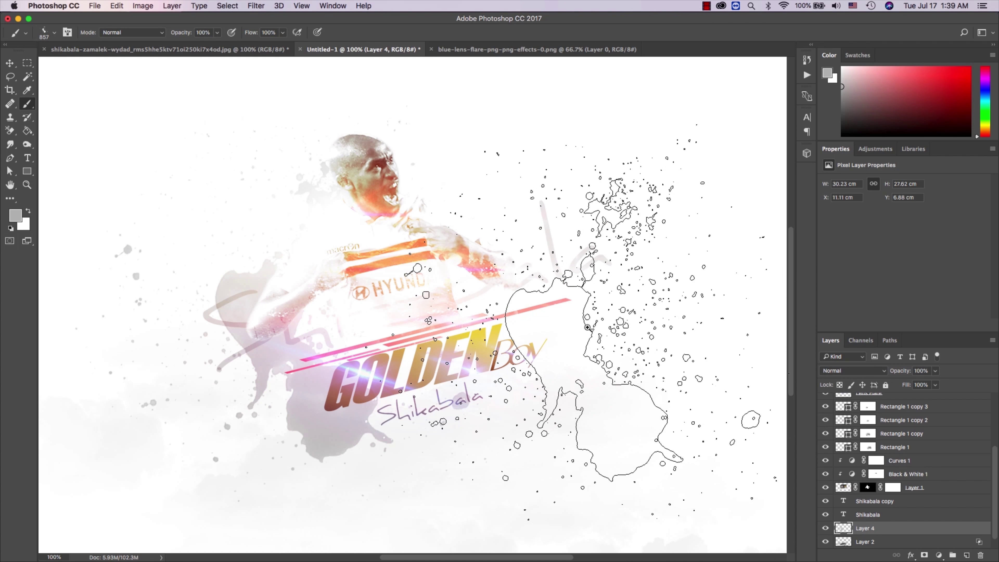
Step: Zoom out to the whole poster and delete Layer 4 with its grey splatter
key(z)
alt+click(471, 306)
key(ctrl+alt+z)
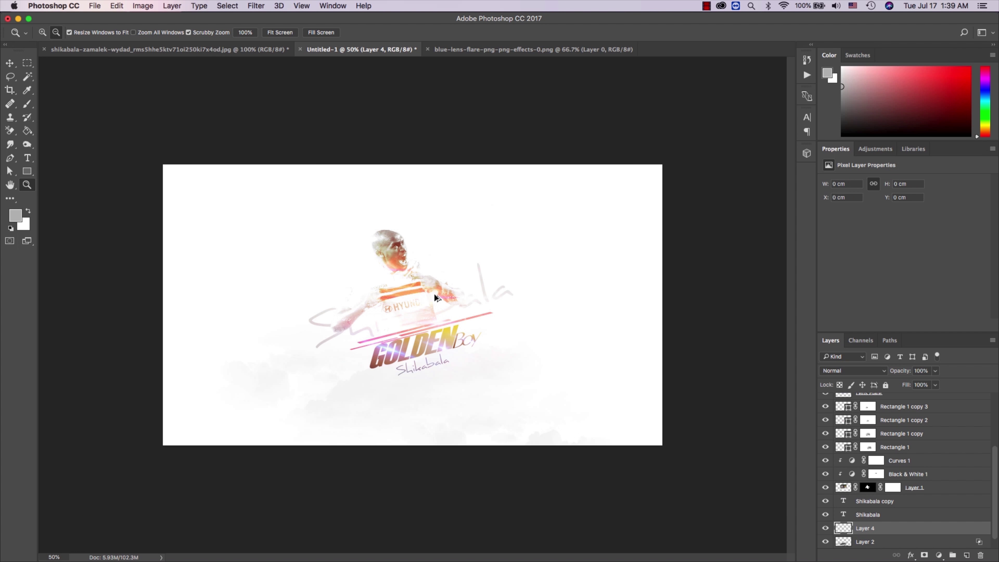
key(ctrl+alt+z)
key(ctrl+shift+z)
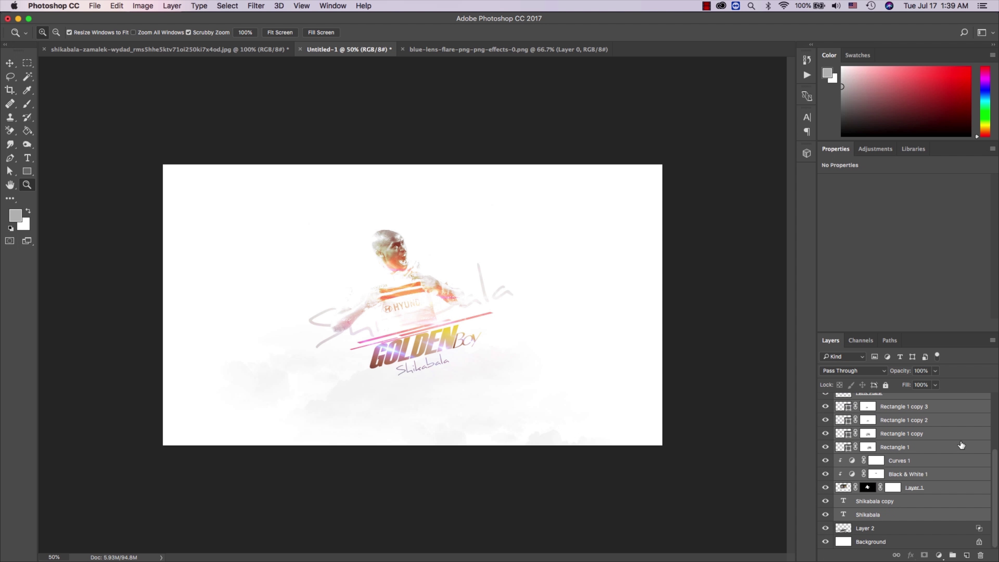
Step: Restore Layer 4, clear its grey splatter, and reset the paint colour to black
key(ctrl+shift+z)
key(ctrl+alt+z)
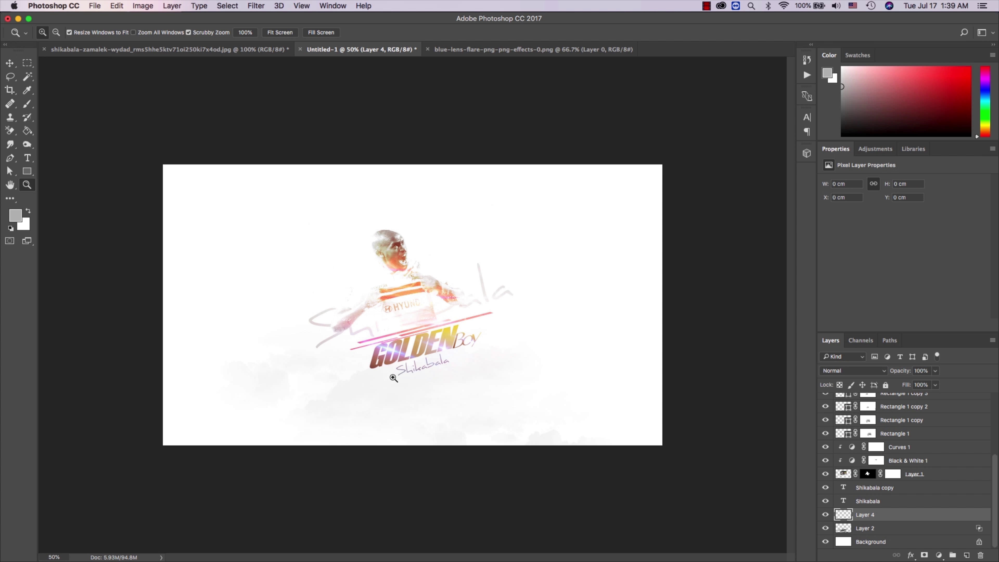
key(b)
key(d)
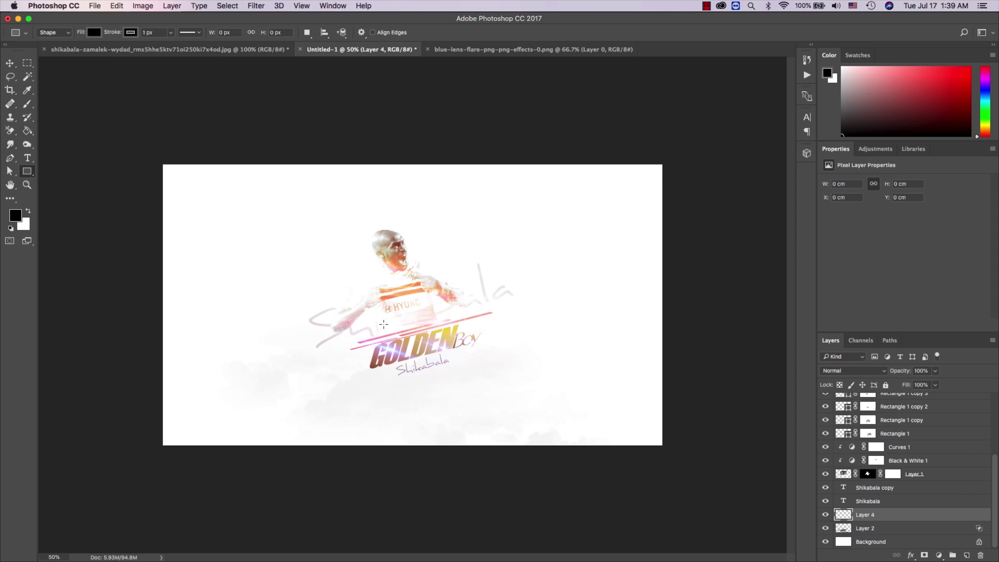
click(351, 310)
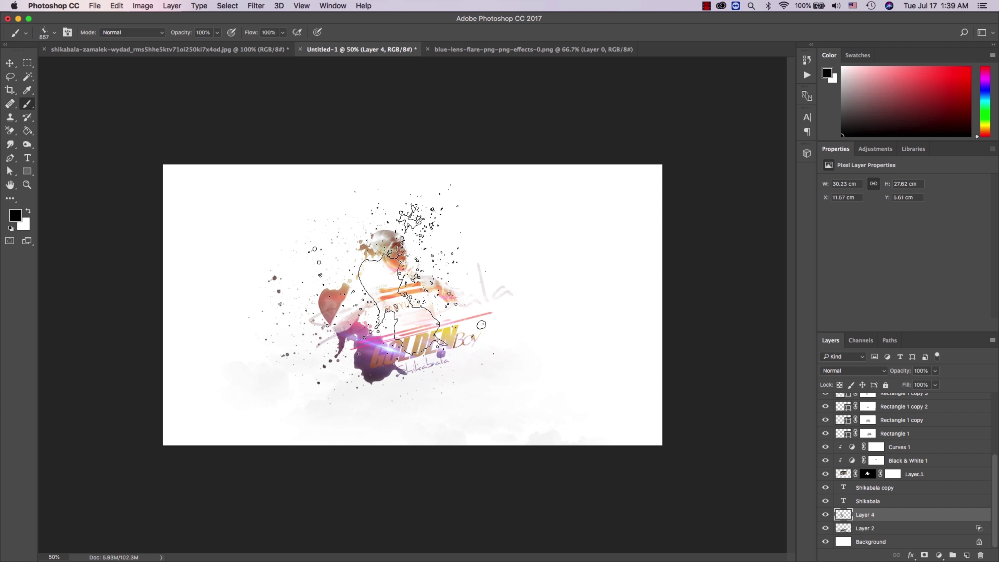
Step: Zoom to 66.7% and stamp a large dark splatter left of the player
key(z)
click(388, 316)
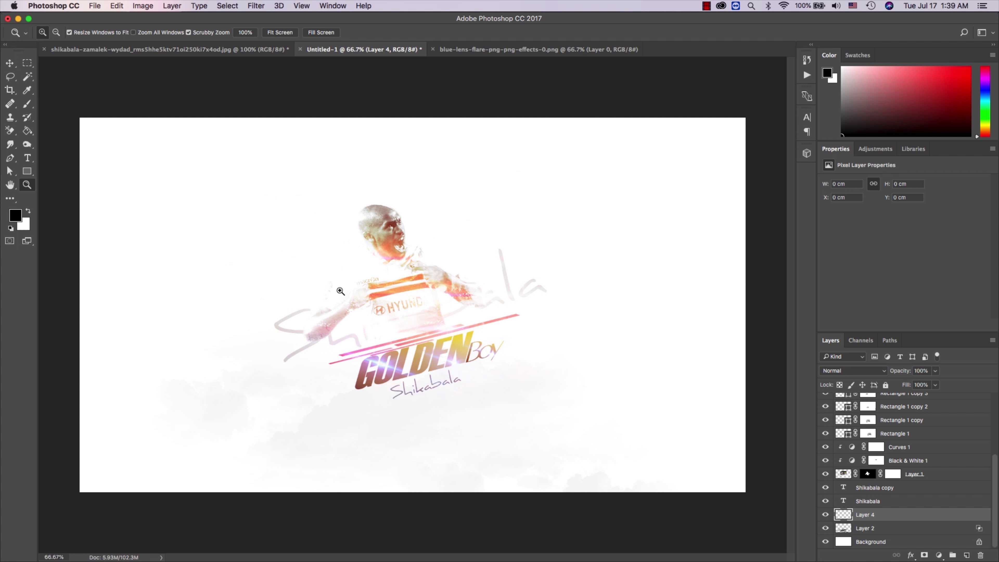
key(b)
click(287, 240)
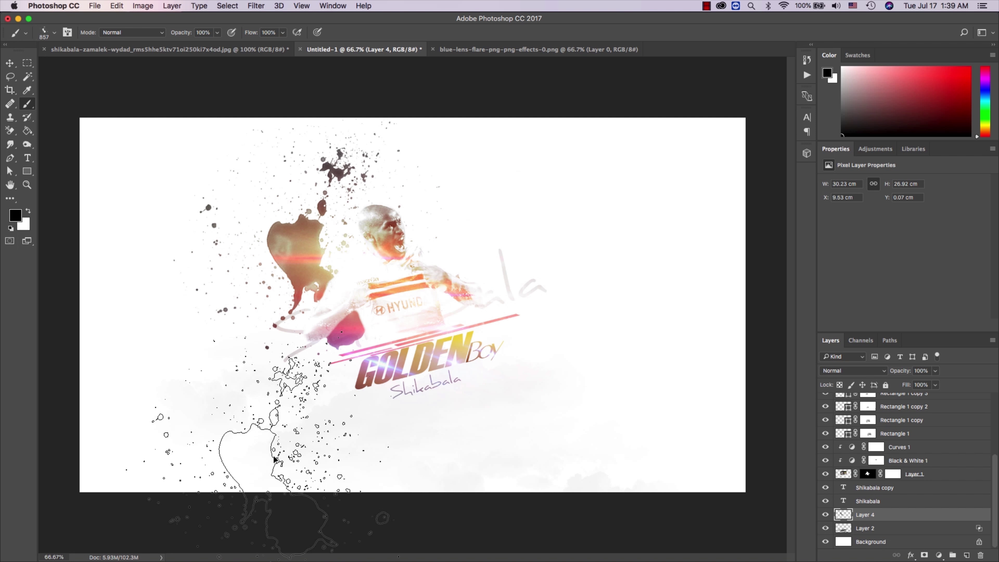
right_click(311, 372)
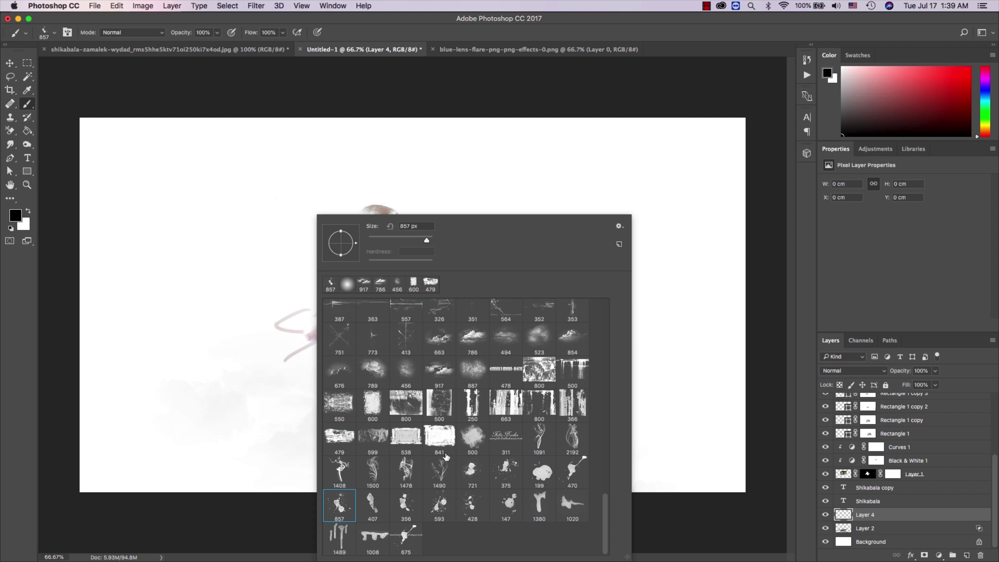
Step: Try splatter brushes 593, 375 and 356, stamping dark splatters beside and right of the player
click(438, 507)
key(Return)
click(341, 270)
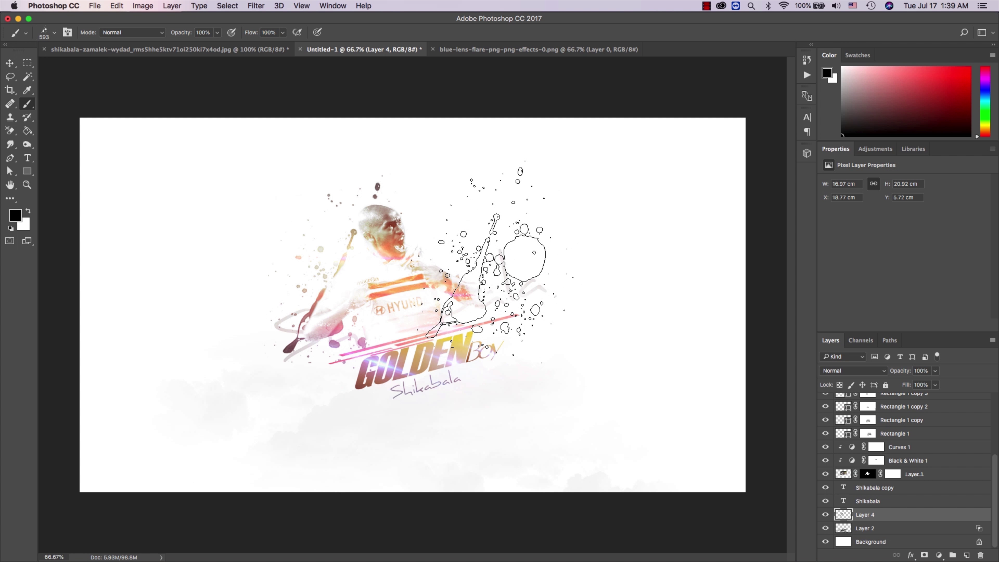
right_click(495, 216)
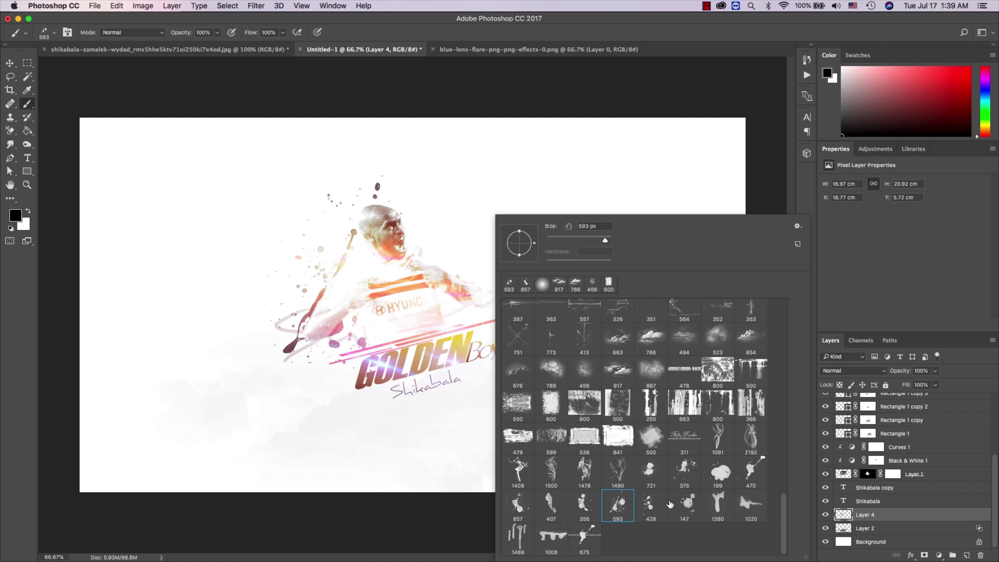
click(682, 469)
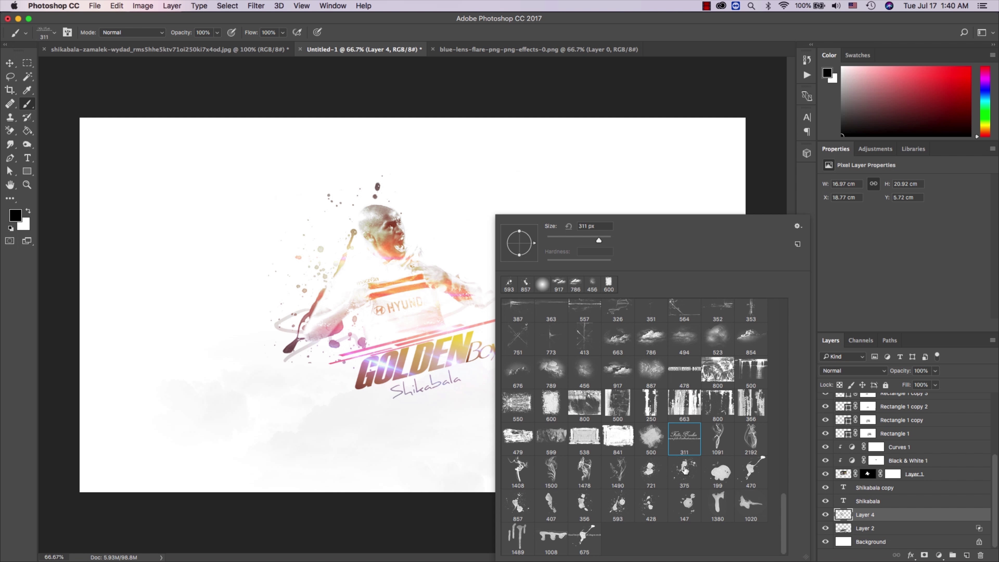
click(584, 504)
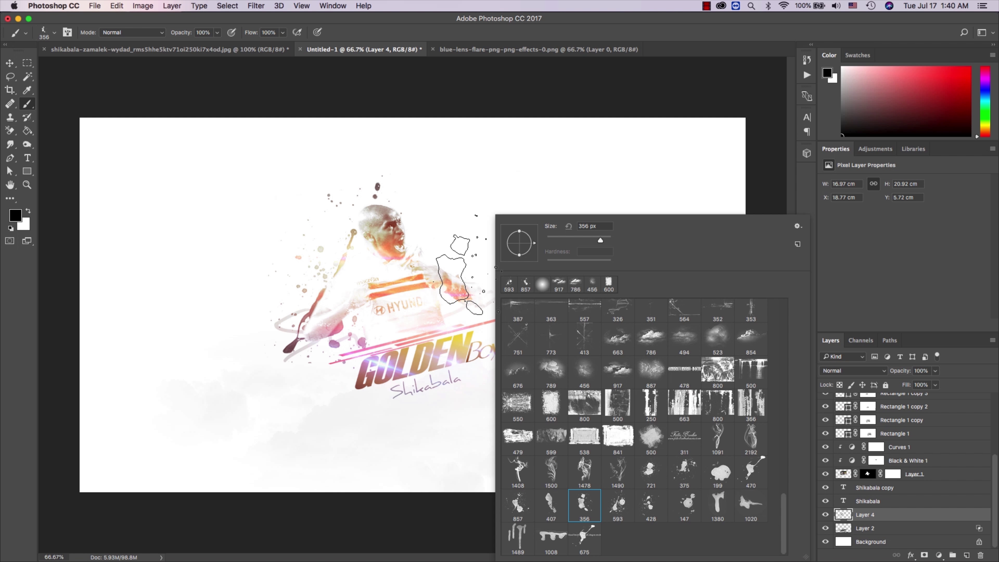
click(456, 276)
Step: With brush 857 again, stamp large dark and reddish splatters right of centre, then zoom in
right_click(431, 294)
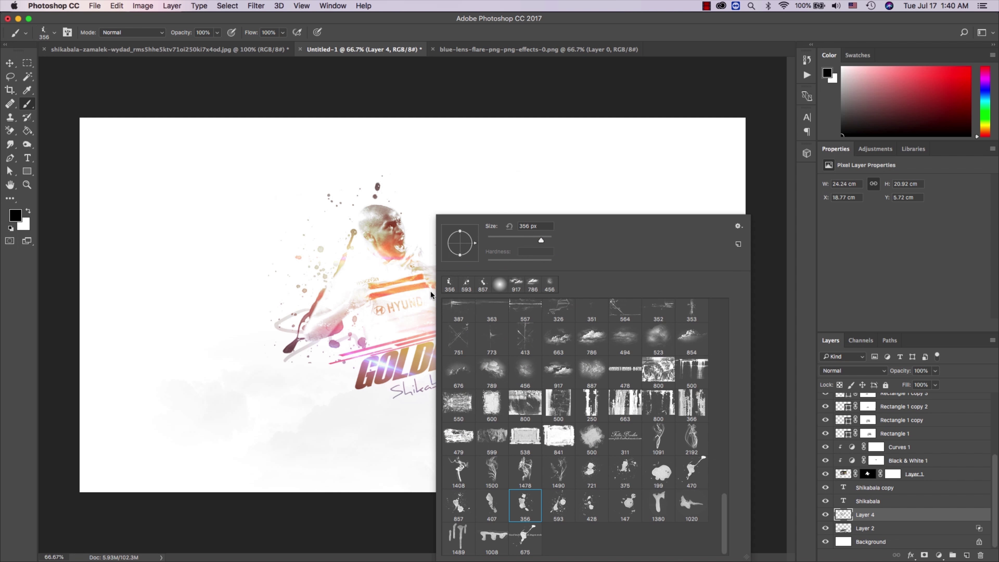
click(458, 505)
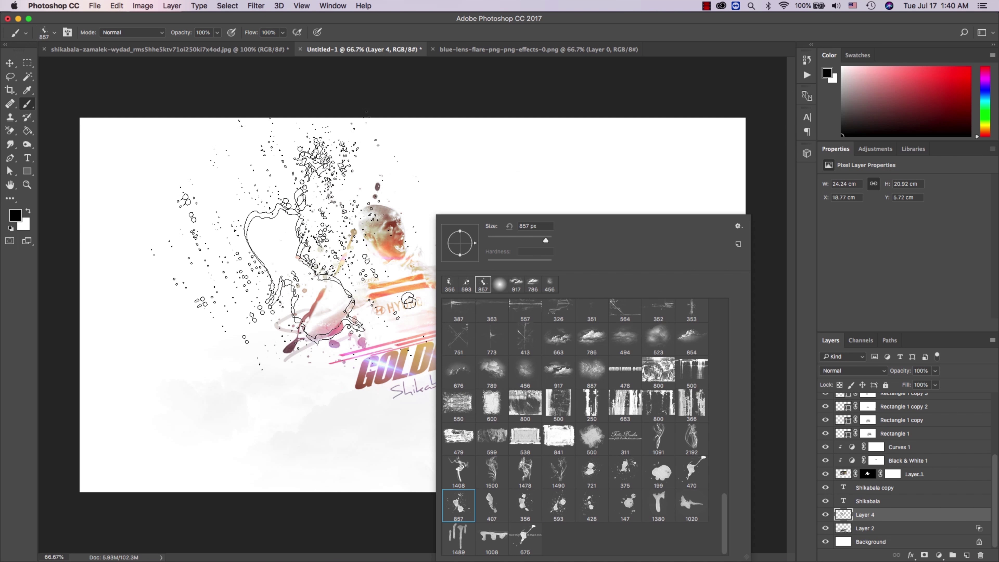
click(393, 237)
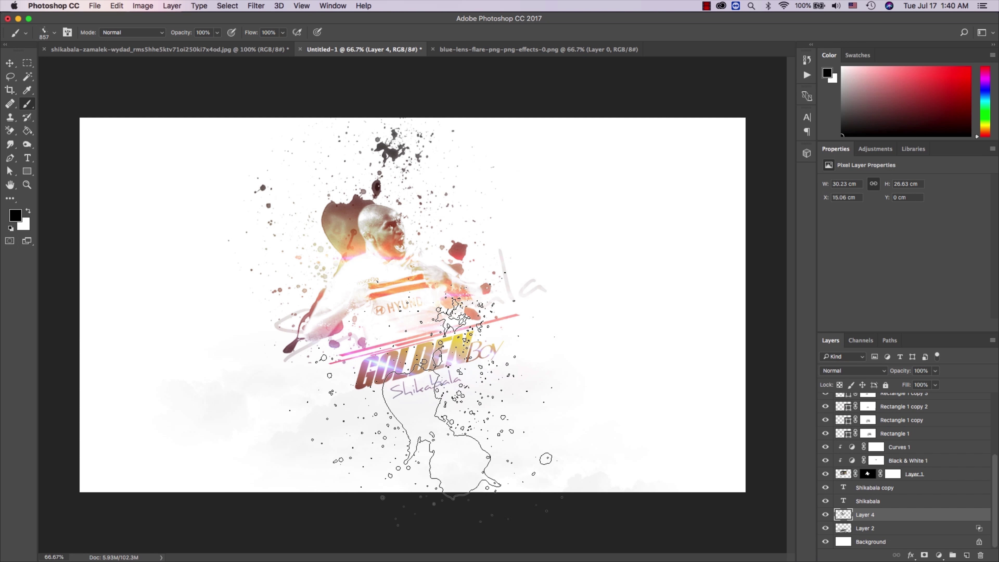
click(450, 268)
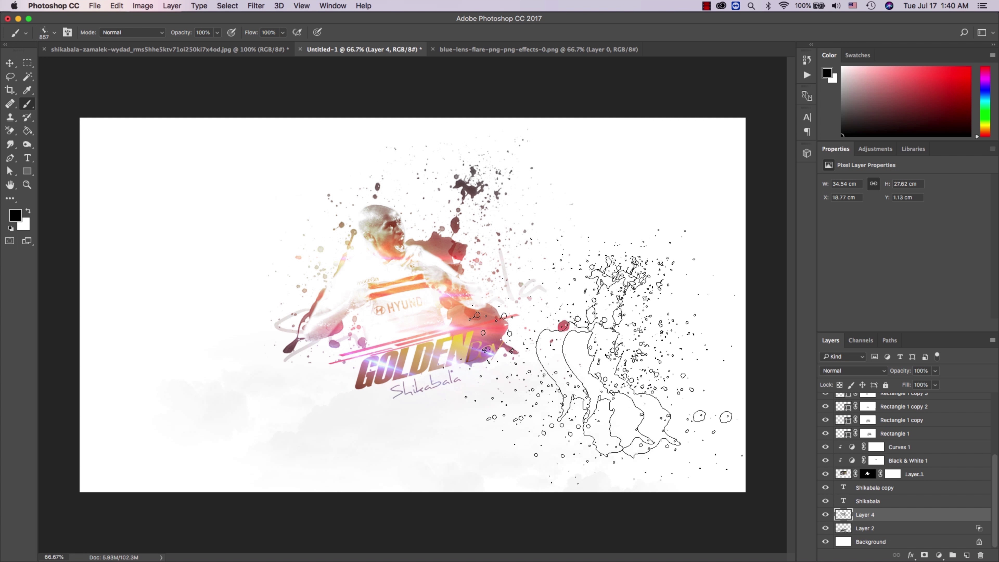
key(z)
click(429, 296)
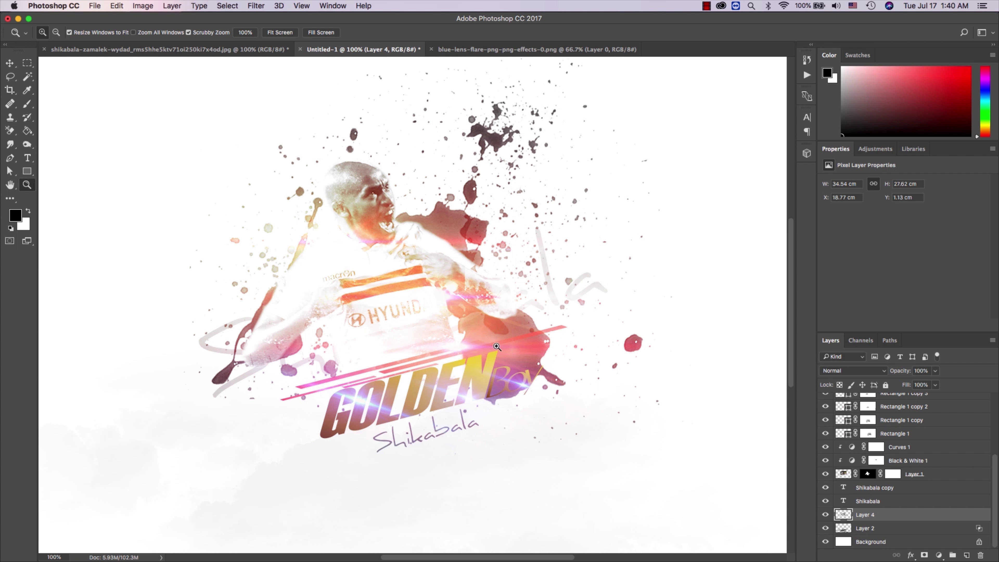
Step: Undo the large stamps and trial a dark splatter above the player's head
key(ctrl+z)
key(b)
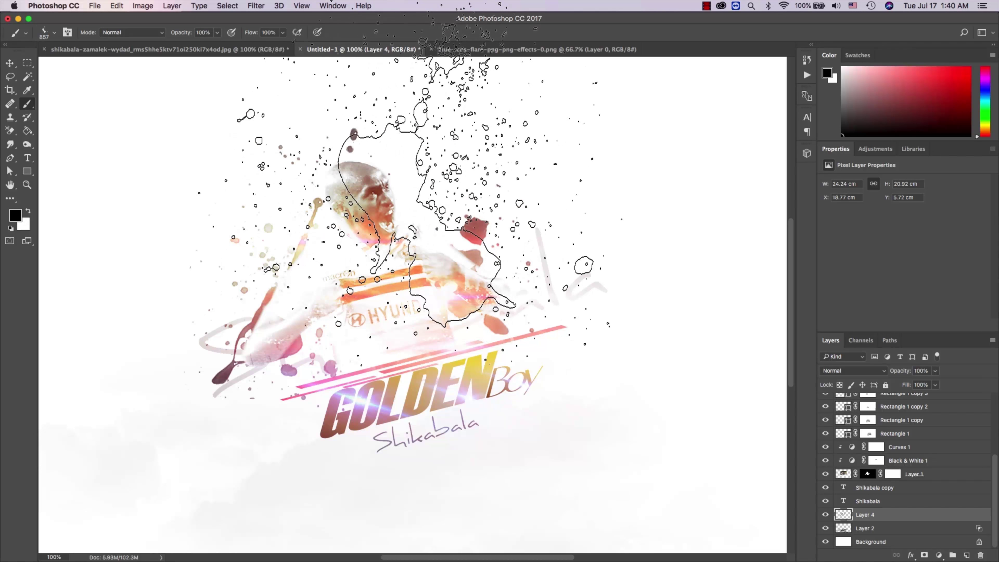
click(417, 237)
key(ctrl+z)
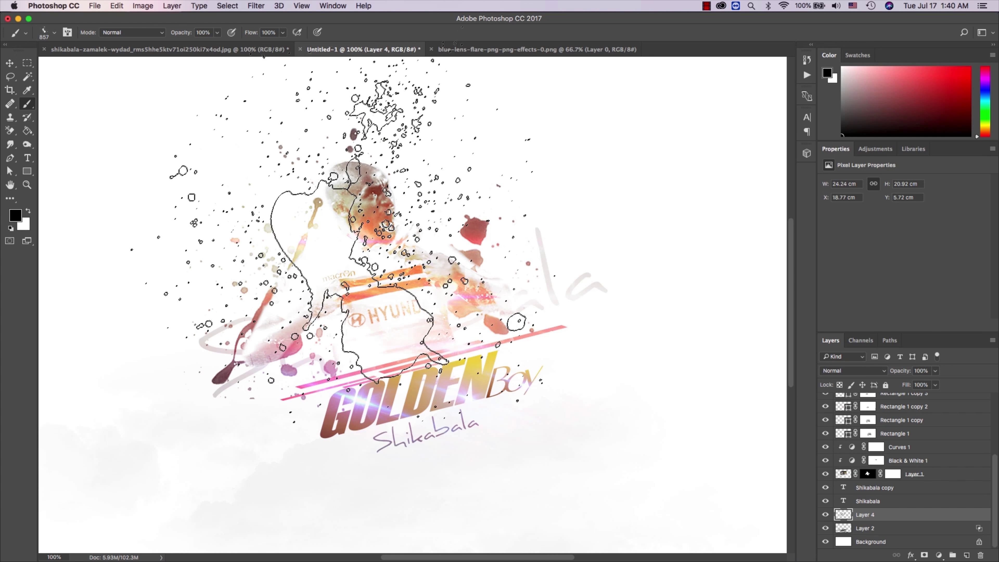
click(348, 214)
key(z)
alt+click(495, 322)
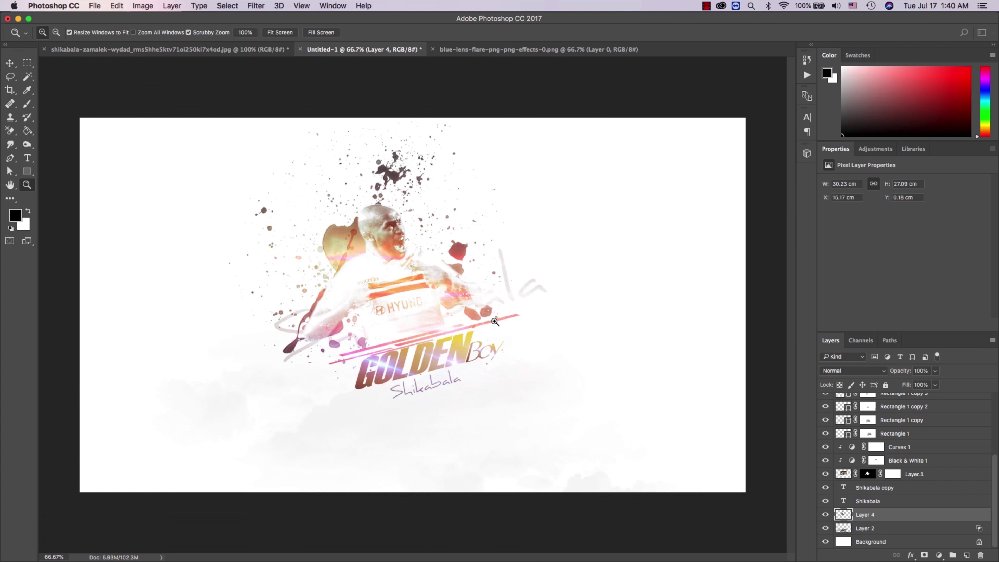
Step: Replace it with one splatter around the player and the GOLDEN text, zooming in to check
key(ctrl+z)
key(b)
click(461, 279)
key(z)
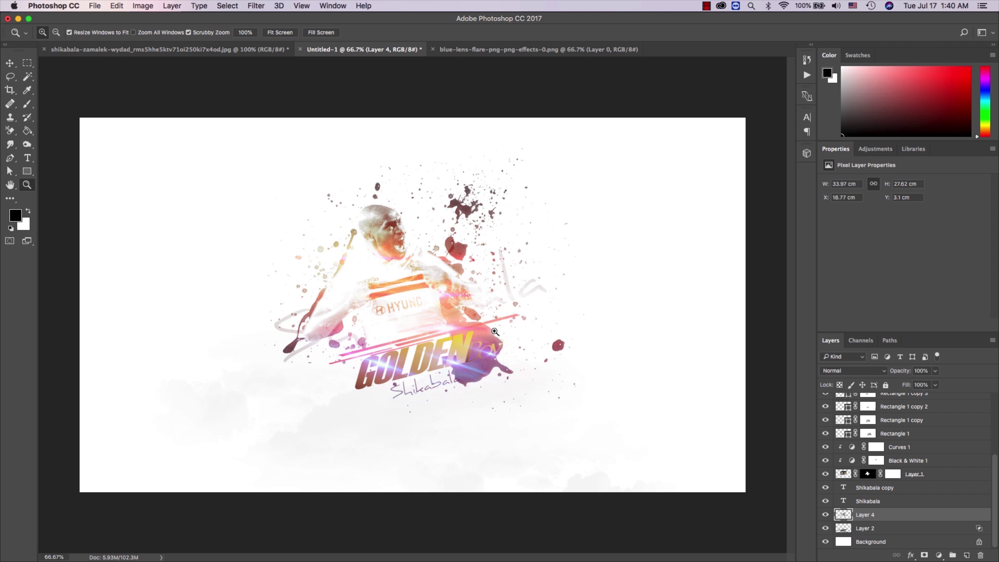
click(494, 344)
scroll(925, 405, up, 5)
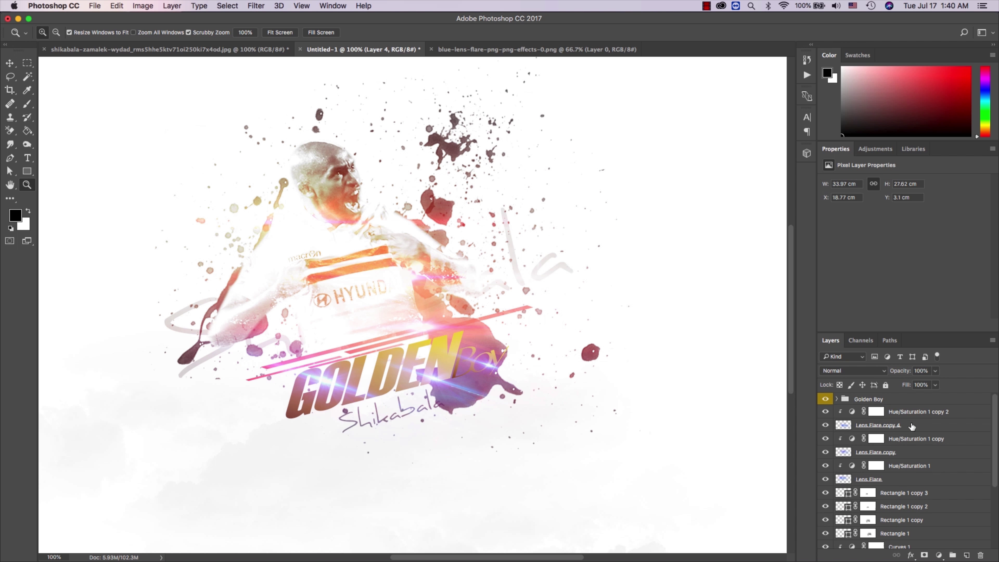
Step: Select the Boy text layer with the Type tool and trial white in the text colour picker
key(g)
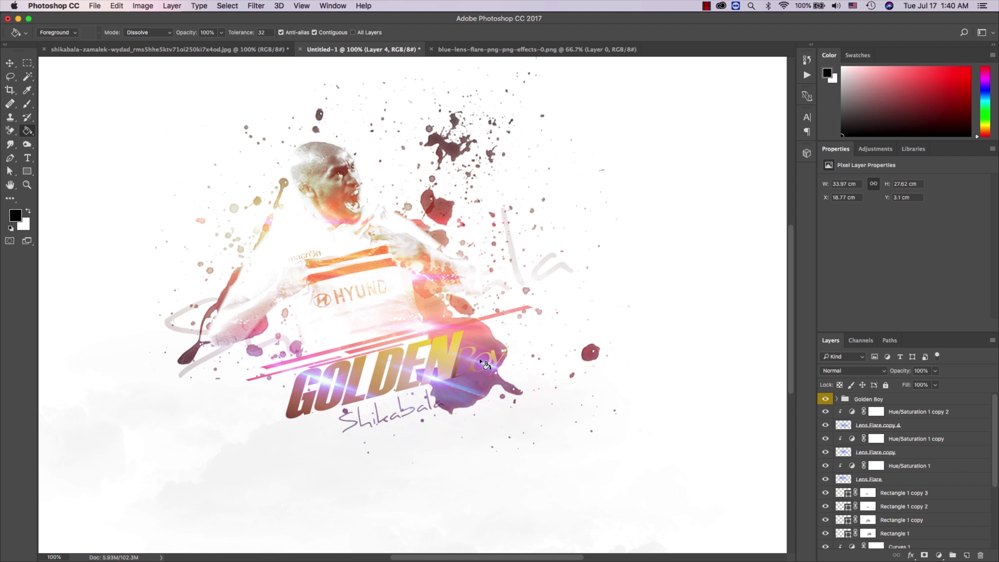
key(t)
click(480, 364)
key(Escape)
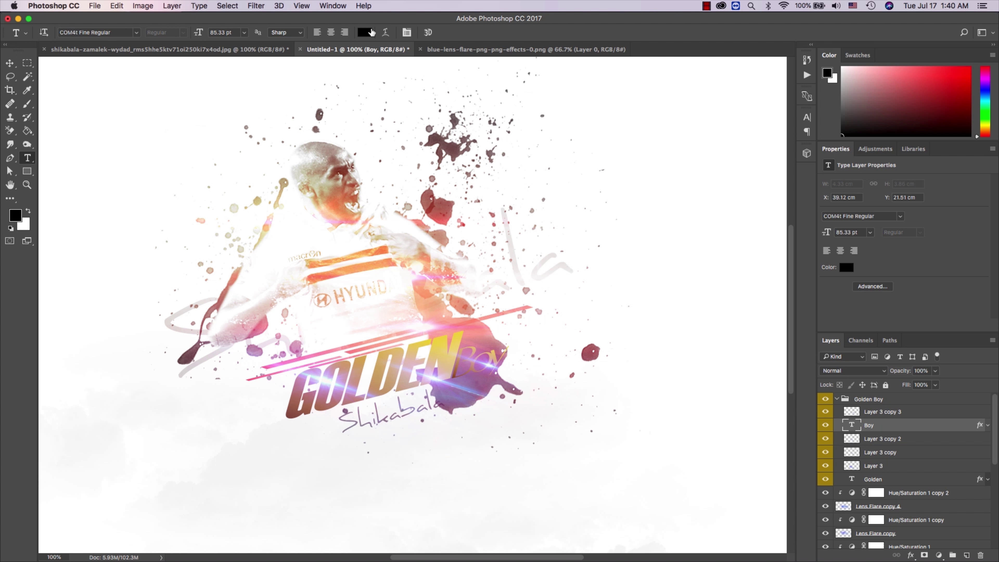
click(364, 33)
click(626, 208)
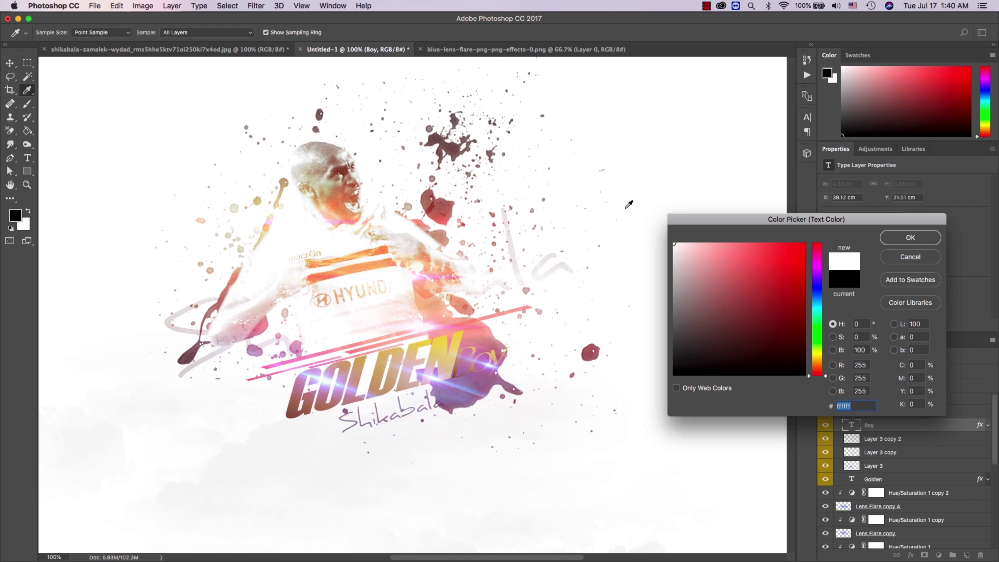
key(Escape)
Step: Clear the Boy layer's style and set its text colour to white #ffffff
right_click(885, 426)
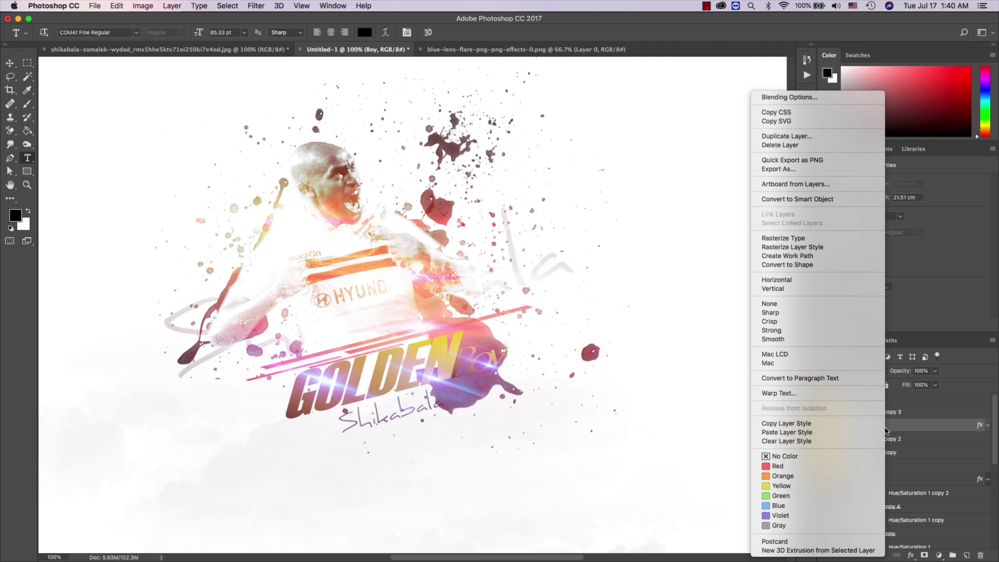
click(846, 441)
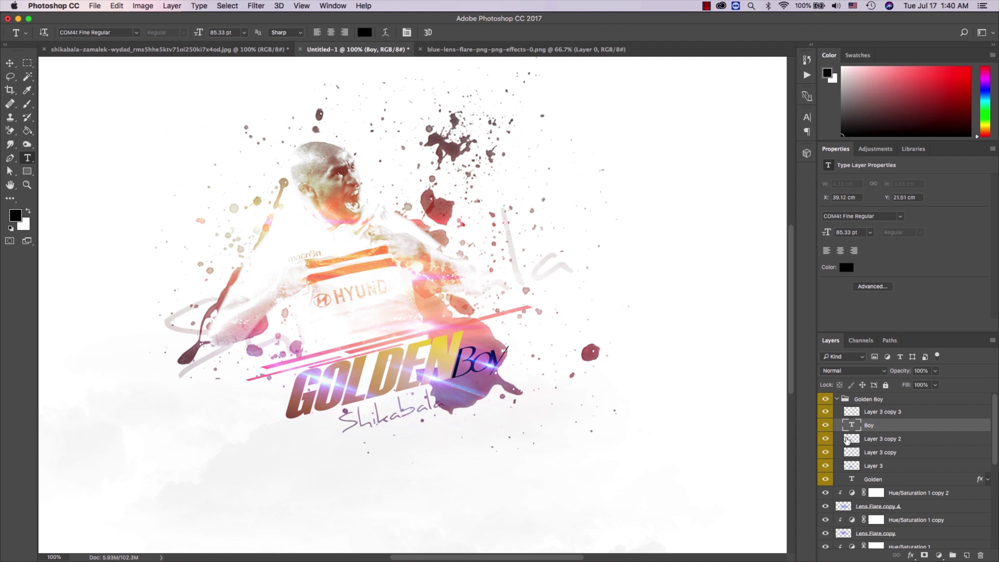
click(373, 36)
click(633, 214)
key(Return)
key(z)
alt+click(452, 337)
alt+click(453, 337)
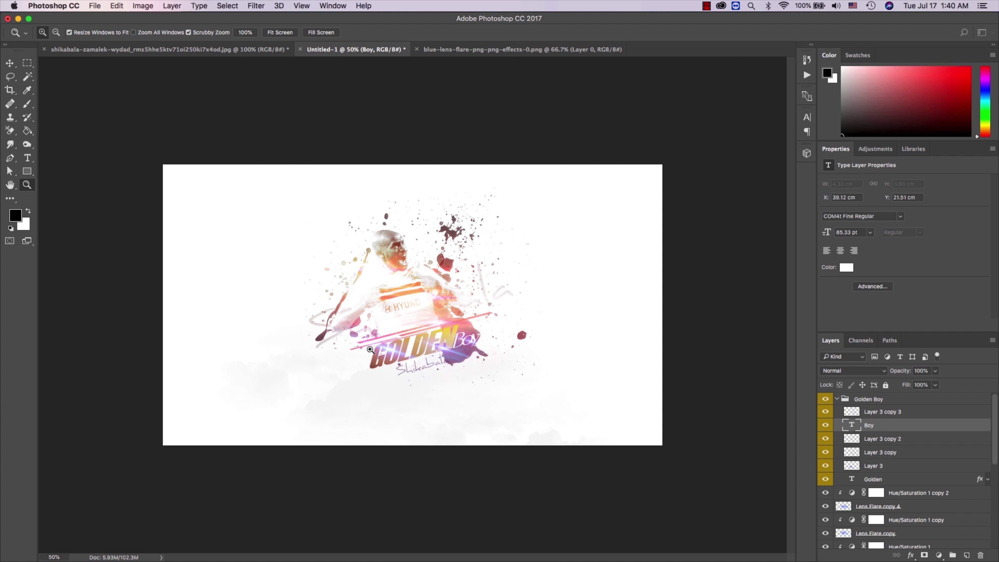
drag(394, 361, 732, 408)
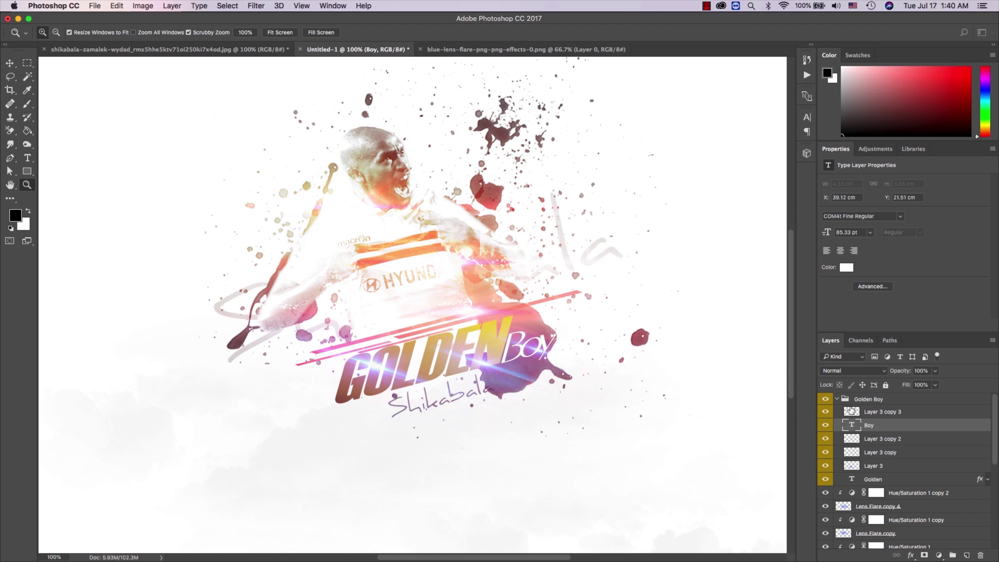
click(836, 398)
Step: Remove the white background from the Zamalek logo using the Magic Wand on an unlocked layer
drag(520, 376, 491, 373)
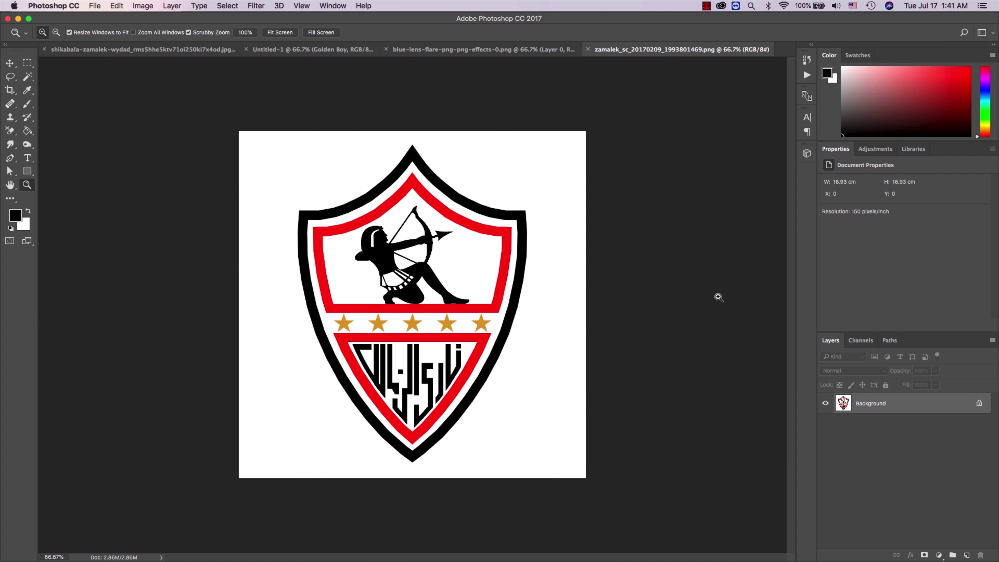
click(28, 78)
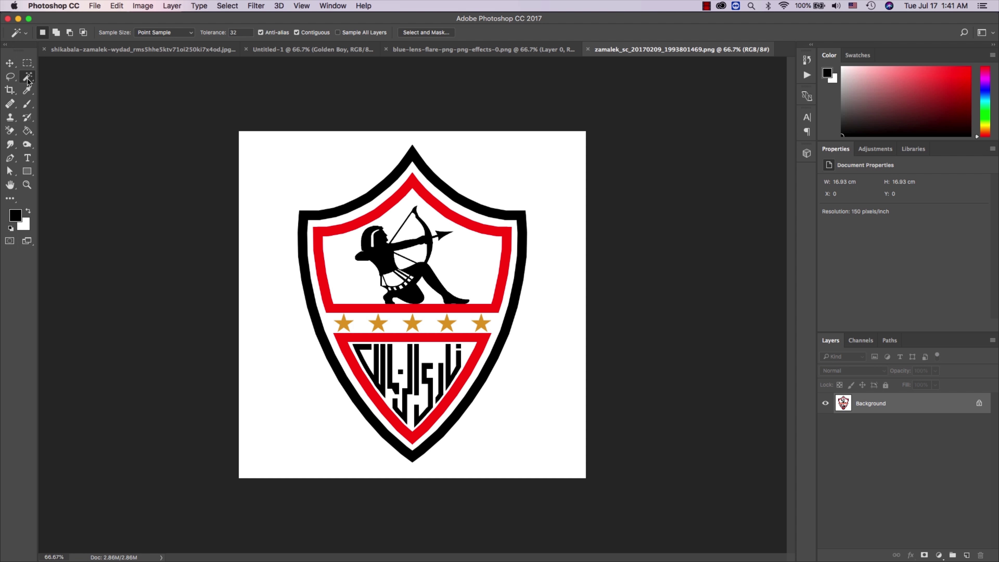
click(252, 151)
double_click(864, 405)
key(Return)
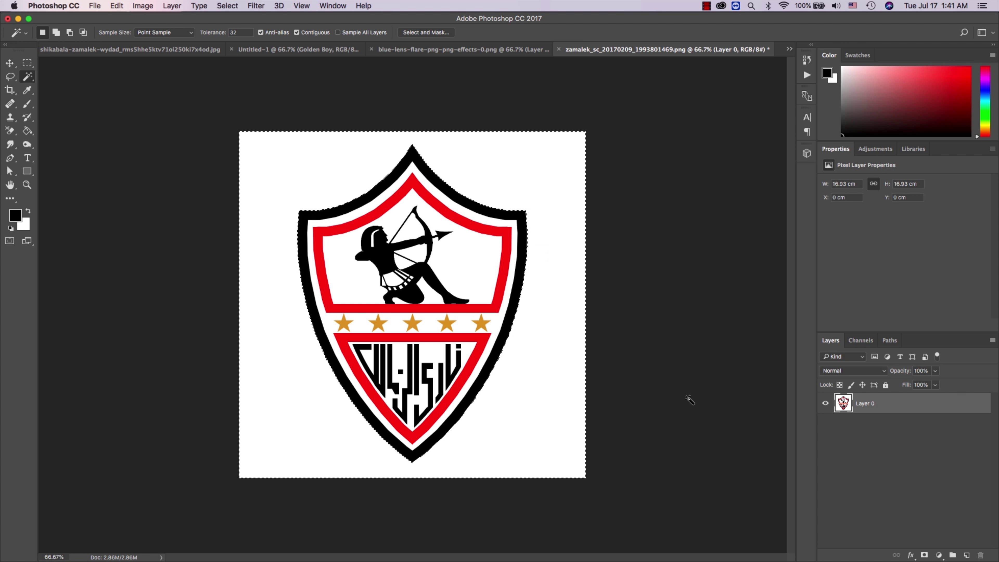
key(Delete)
key(super+d)
Step: Move the cut-out logo into the Untitled-1 poster as Layer 5 and start transforming it
key(v)
mouse_move(389, 297)
mouse_down()
mouse_move(365, 258)
mouse_move(174, 52)
mouse_up()
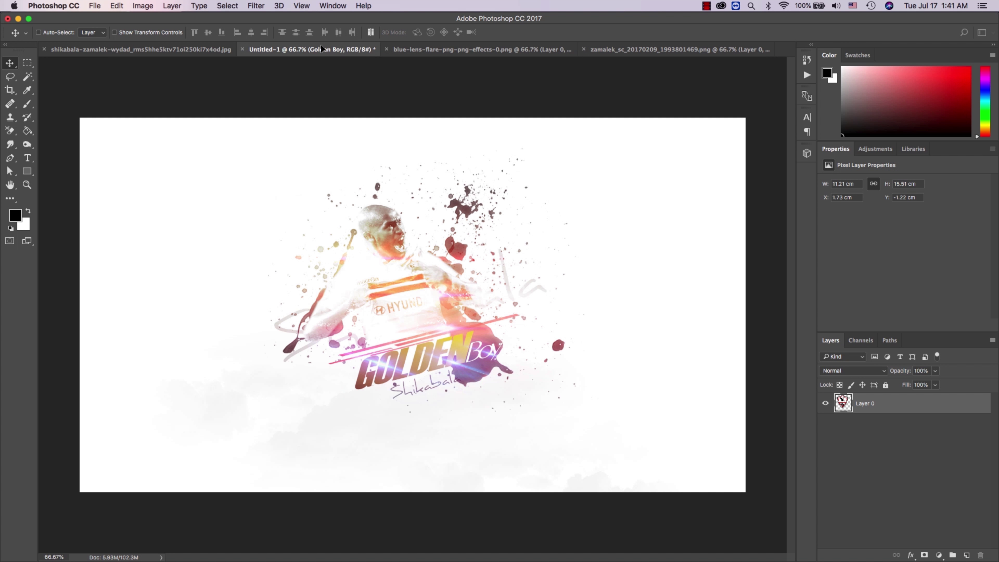
mouse_move(277, 47)
mouse_down()
mouse_move(407, 339)
mouse_move(411, 311)
mouse_up()
key(super+t)
Step: Scale the logo to about 9% and place it below the Shikabala text
drag(319, 167, 614, 377)
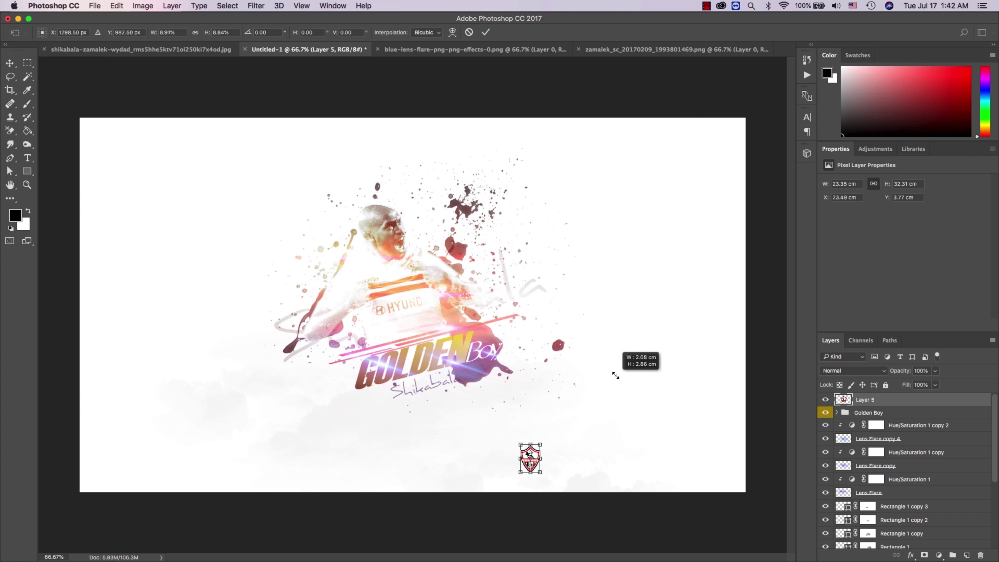
key(Return)
key(z)
click(506, 401)
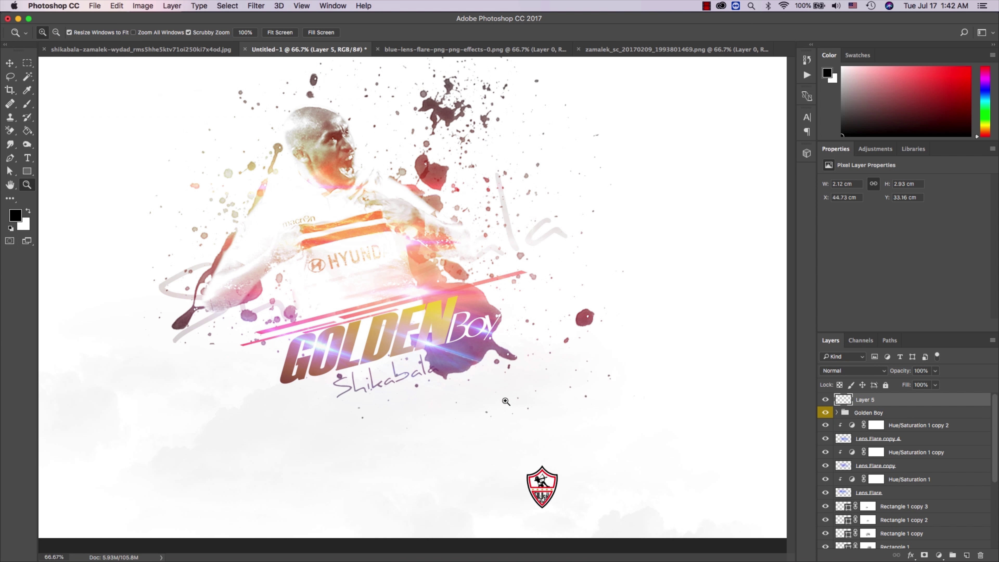
drag(554, 413, 346, 393)
alt+click(372, 429)
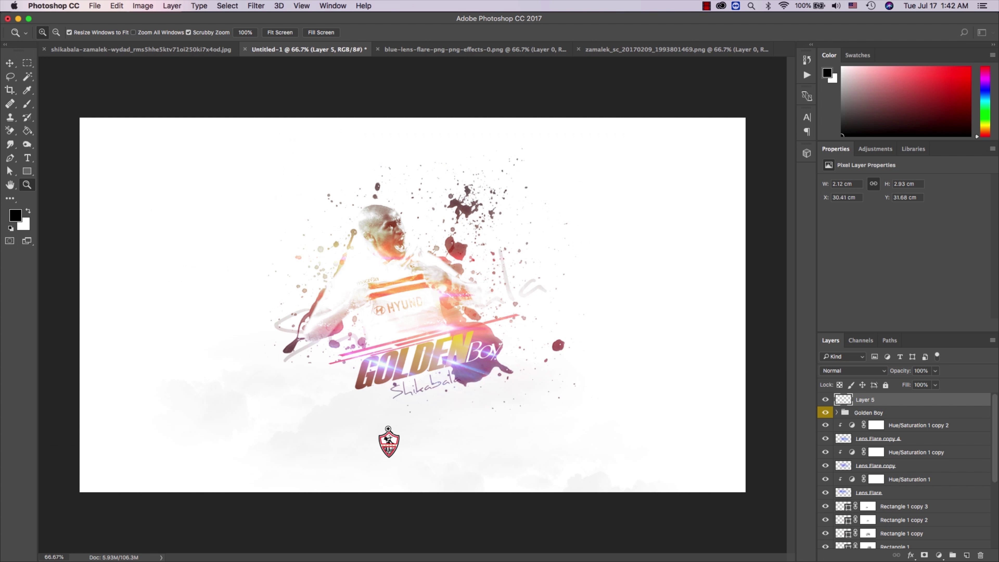
click(405, 425)
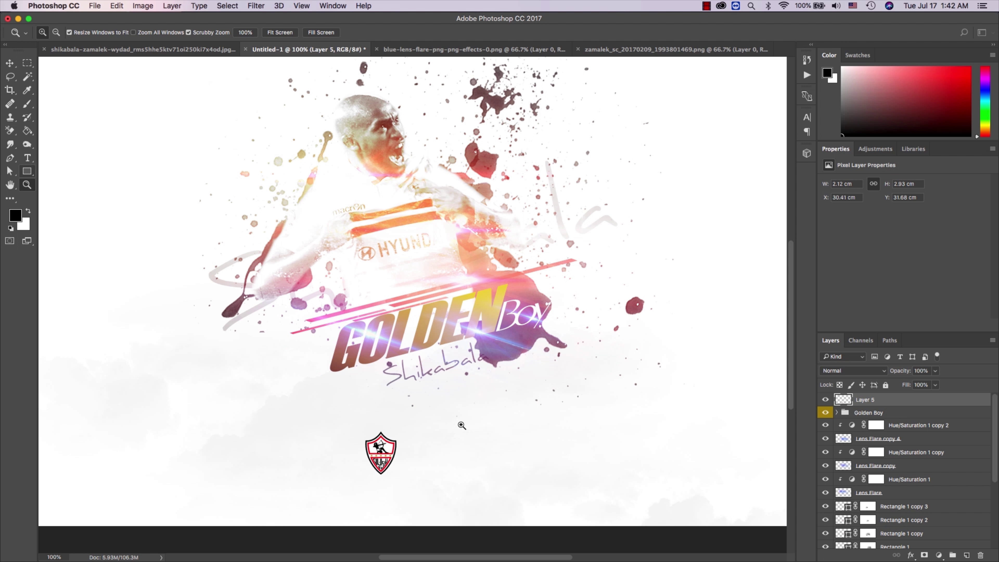
alt+click(431, 450)
click(400, 439)
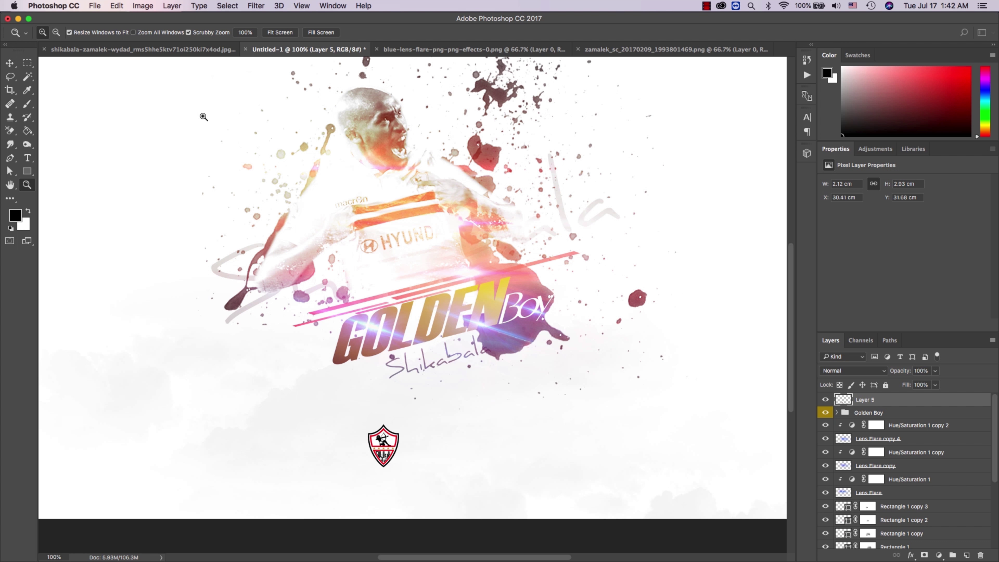
Step: Trial then undo greyscale on the logo, and add a Curves adjustment layer
key(super+shift+u)
key(super+z)
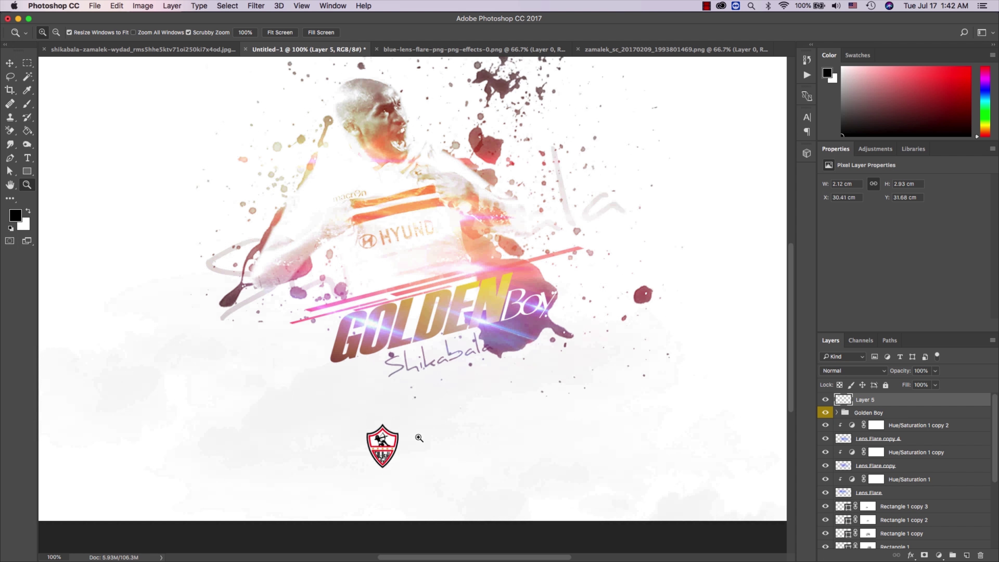
click(419, 436)
alt+click(409, 434)
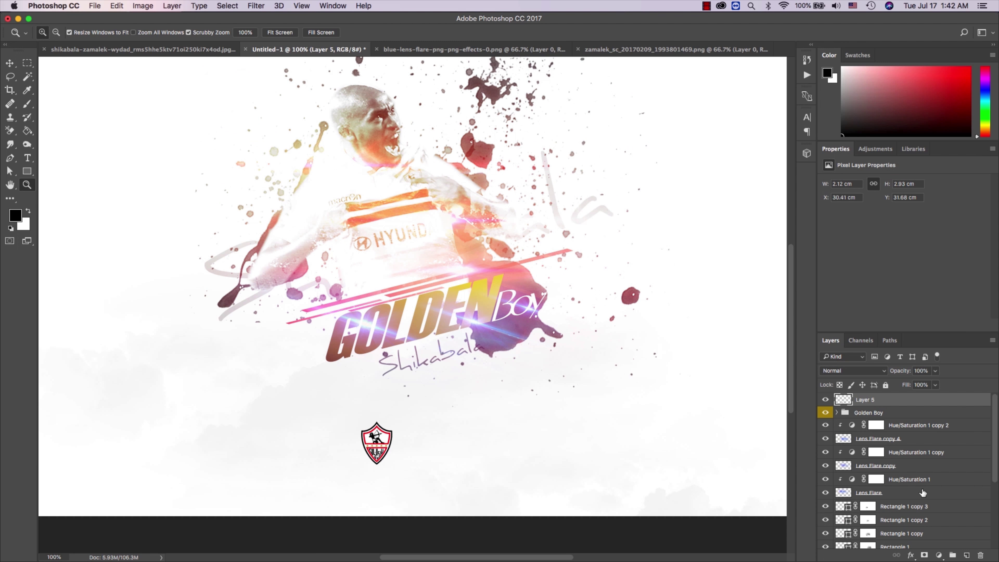
click(938, 554)
click(936, 407)
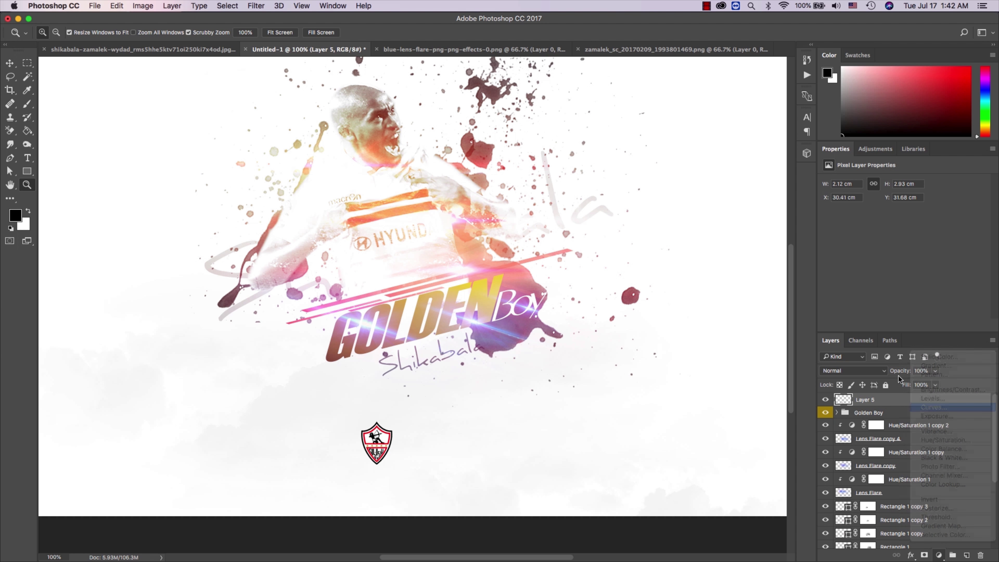
Step: Raise the curve, clip it to Layer 5, and combine both into smart object 'Zamalek Logo'
mouse_move(901, 280)
mouse_down()
mouse_move(933, 288)
mouse_move(871, 251)
mouse_up()
alt+click(904, 403)
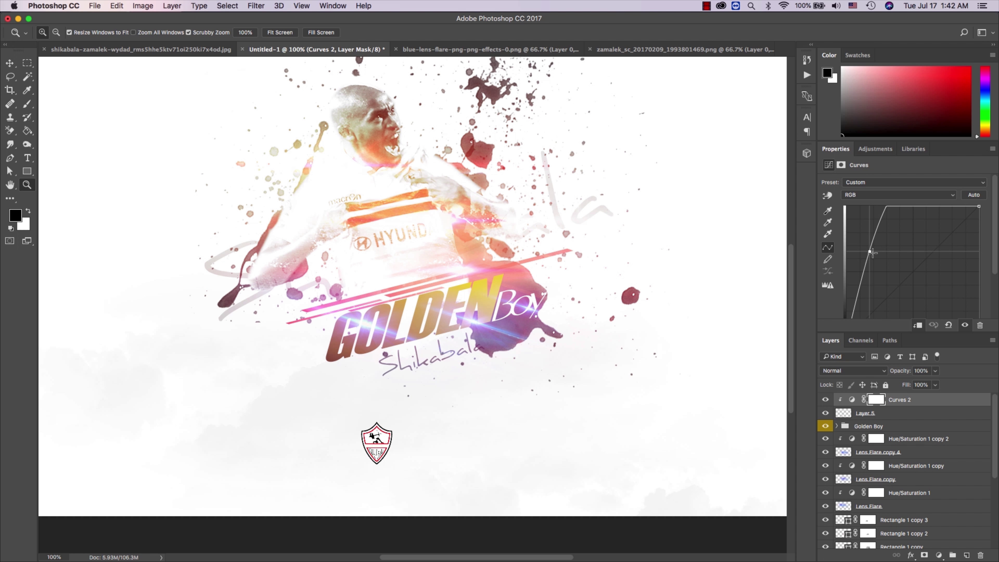
click(877, 417)
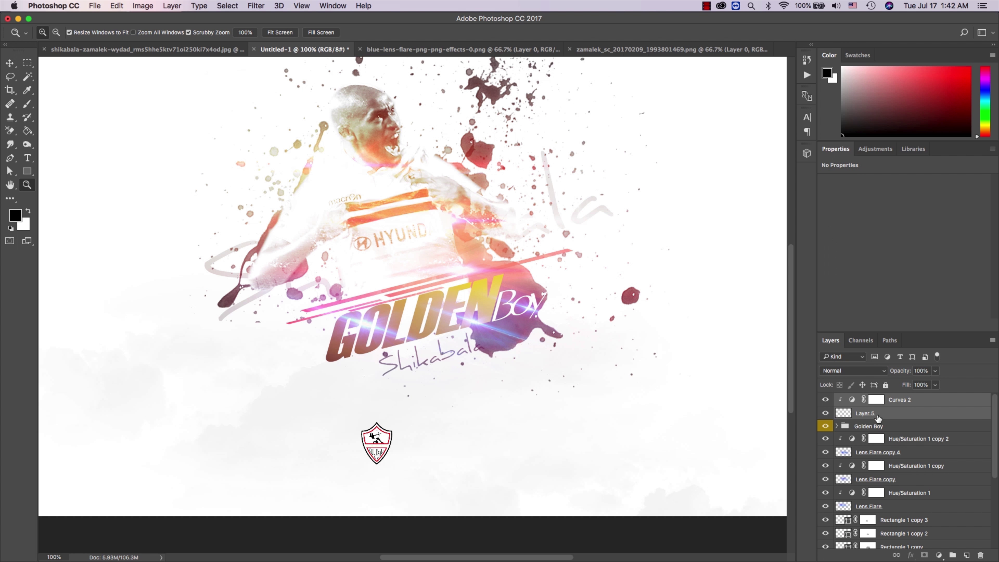
right_click(876, 417)
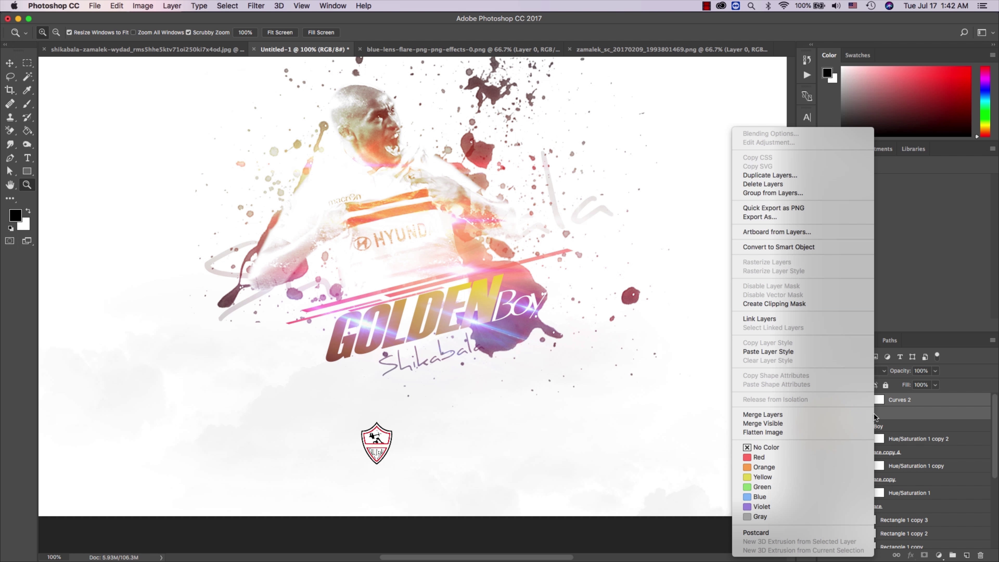
click(786, 247)
double_click(868, 399)
text(Zamalek)
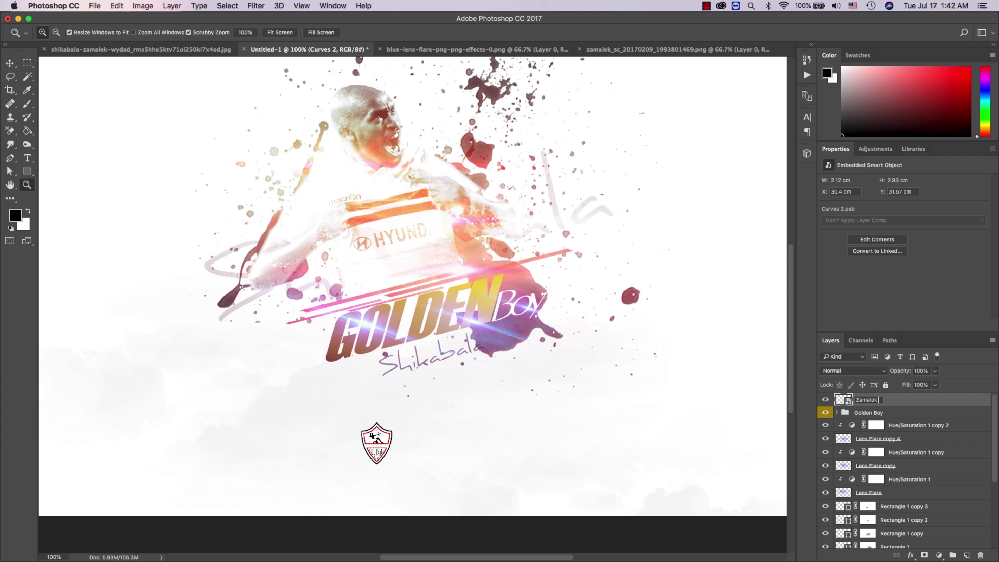
key(Return)
click(450, 452)
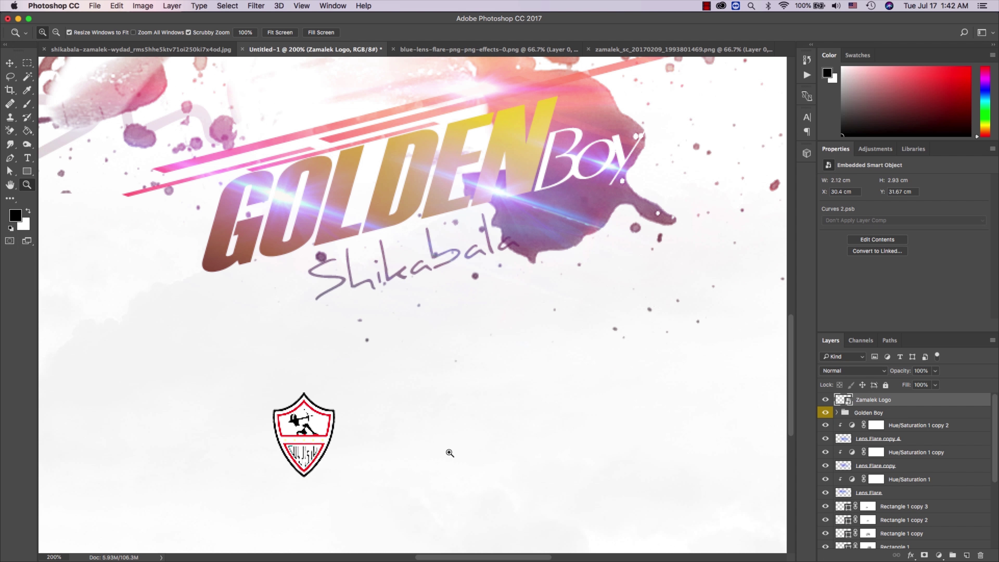
Step: Type 'Zamalek SC' beside the Zamalek logo in a deep red colour
key(t)
click(402, 432)
text(a)
key(super+a)
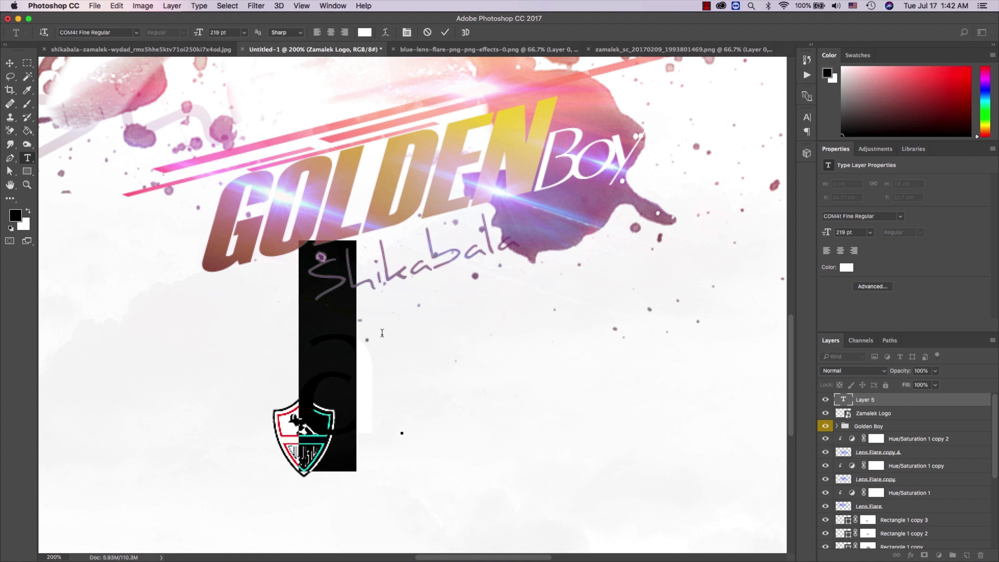
click(365, 33)
drag(701, 345, 643, 379)
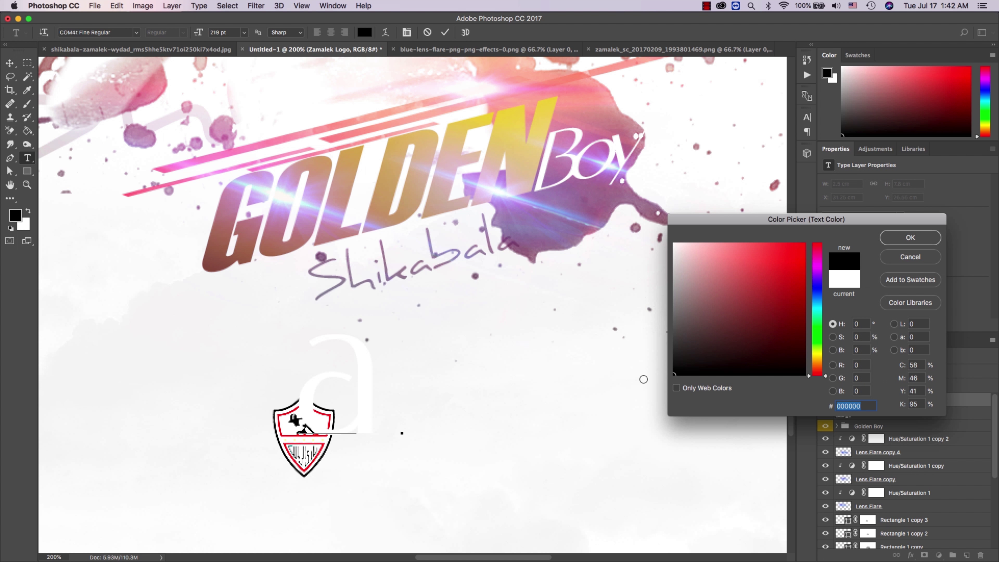
click(339, 124)
scroll(423, 124, up, 1)
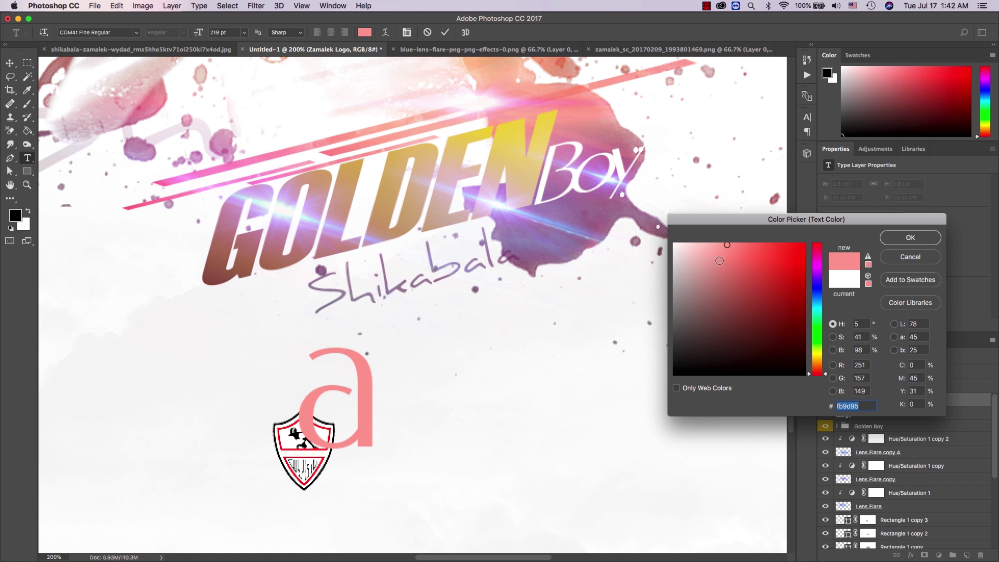
click(771, 270)
click(910, 238)
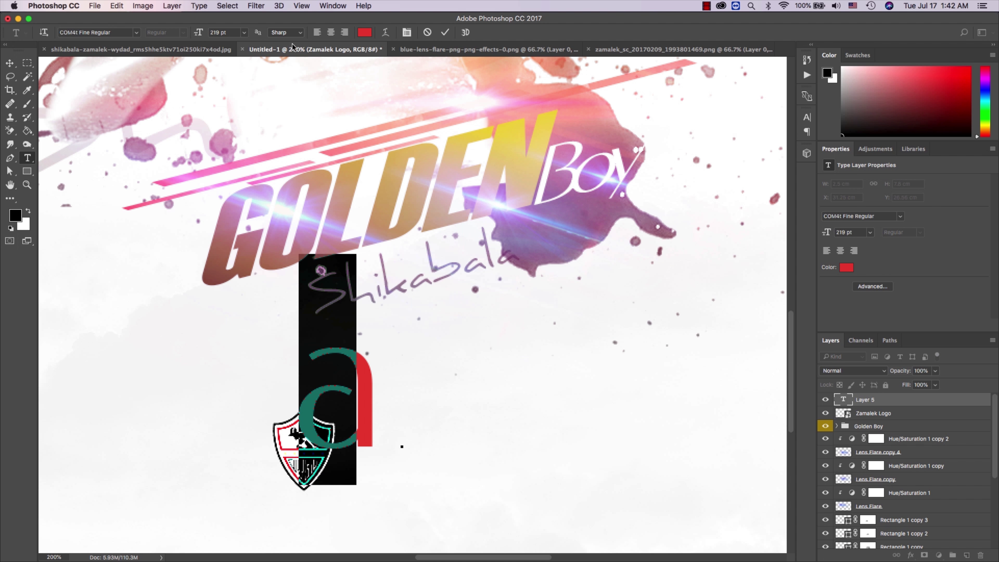
drag(197, 33, 132, 33)
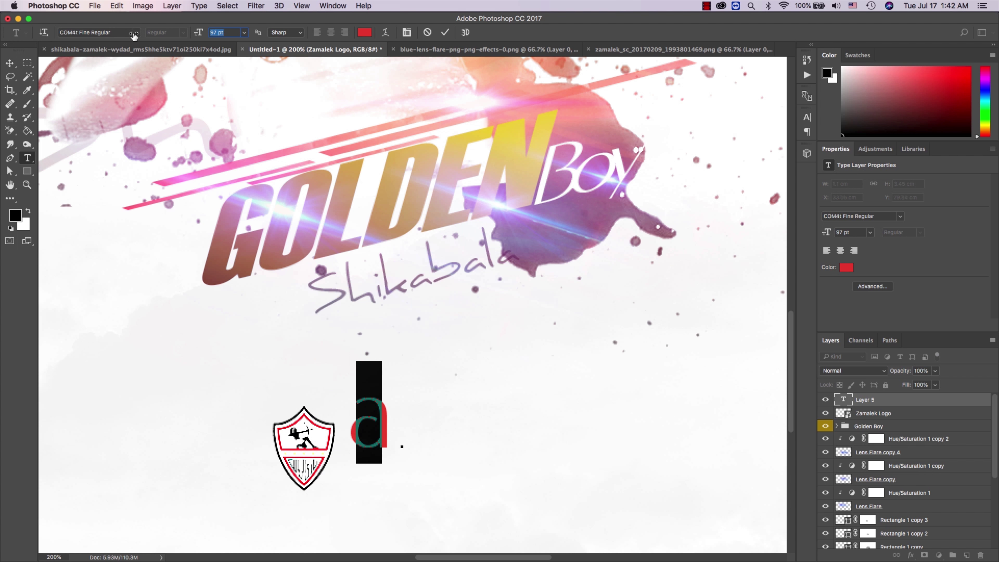
text(Zamalek)
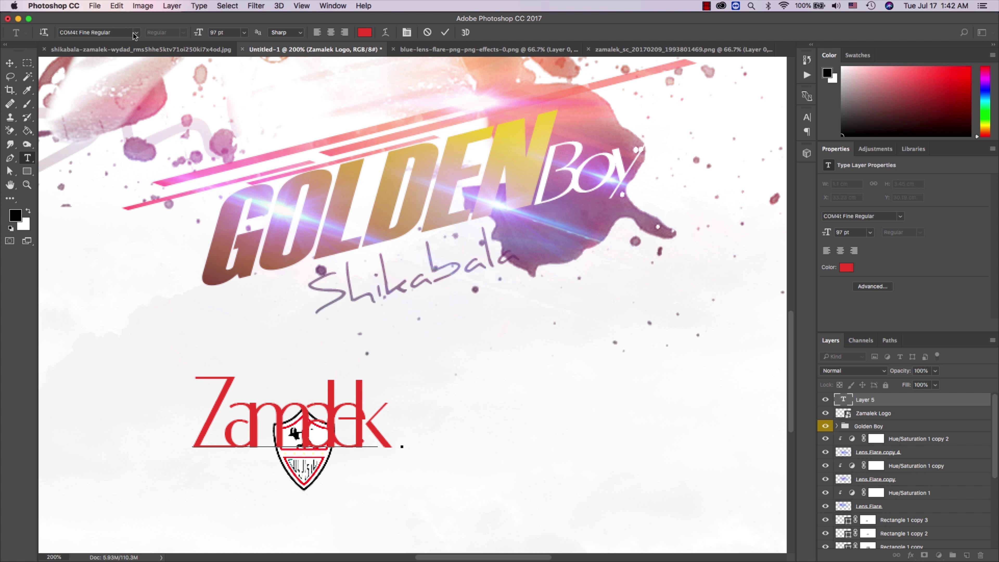
text( SC)
key(ctrl+Return)
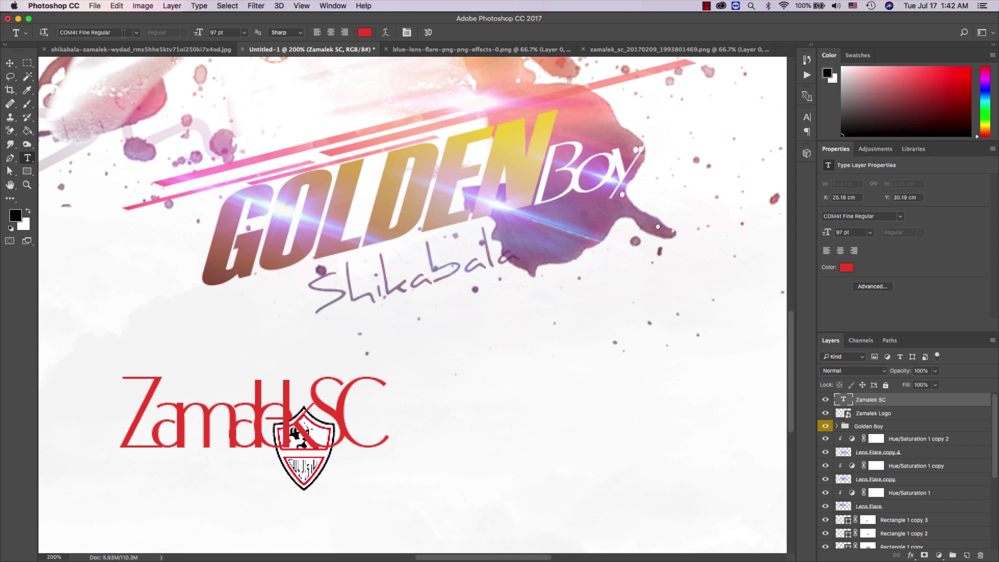
Step: Reset the text's tracking to 0, move it right of the logo and size it 30 pt
click(807, 116)
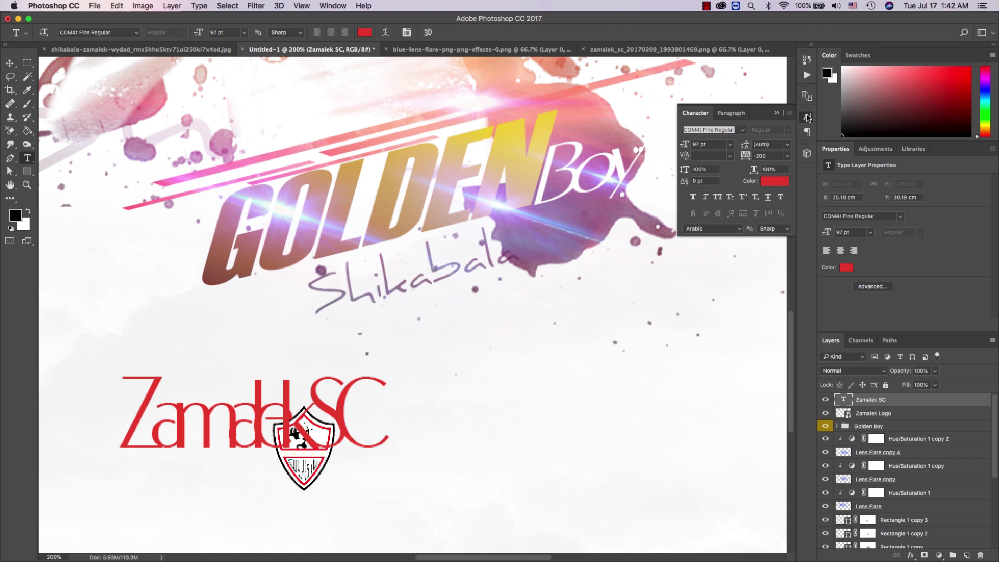
click(783, 158)
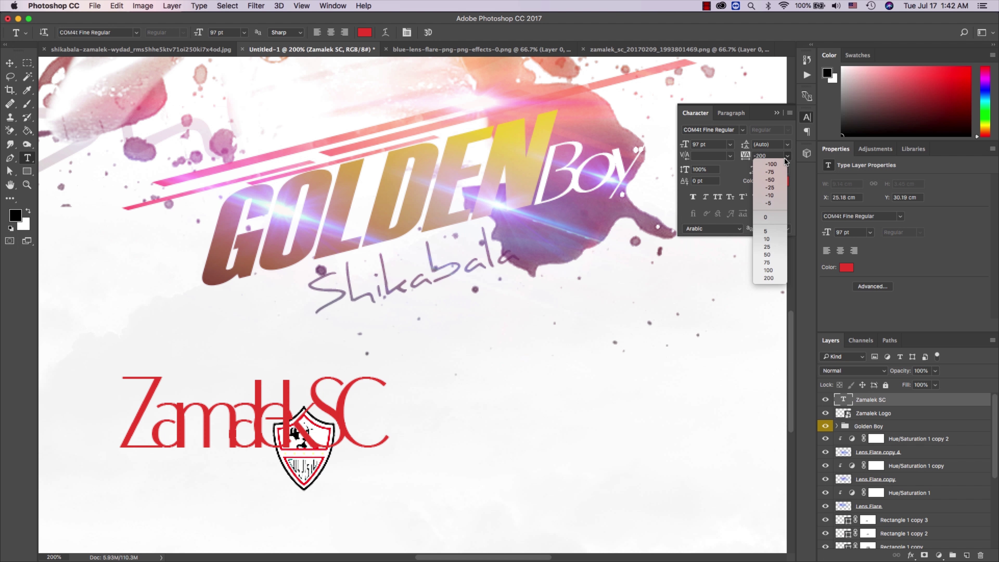
click(766, 217)
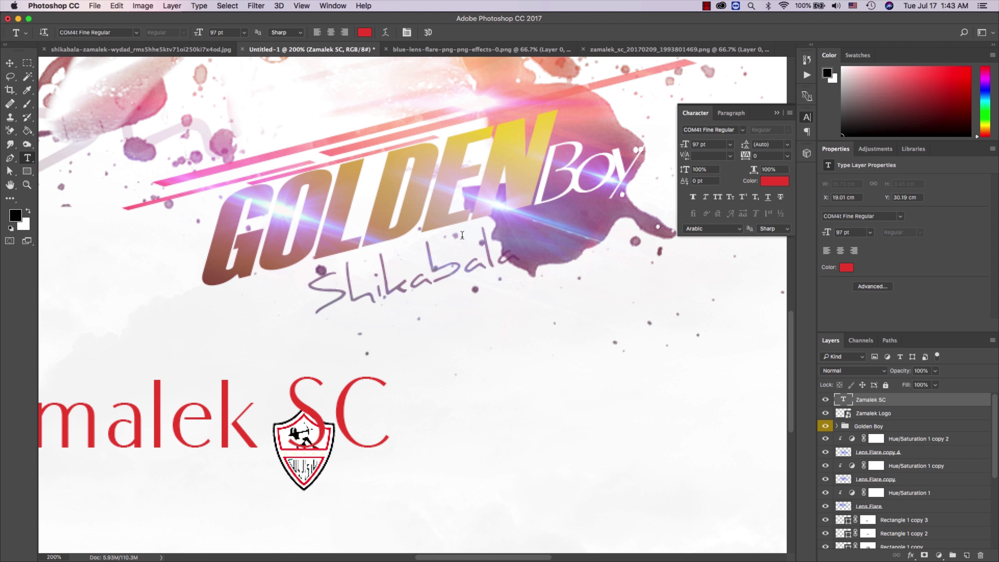
key(v)
drag(272, 342, 558, 401)
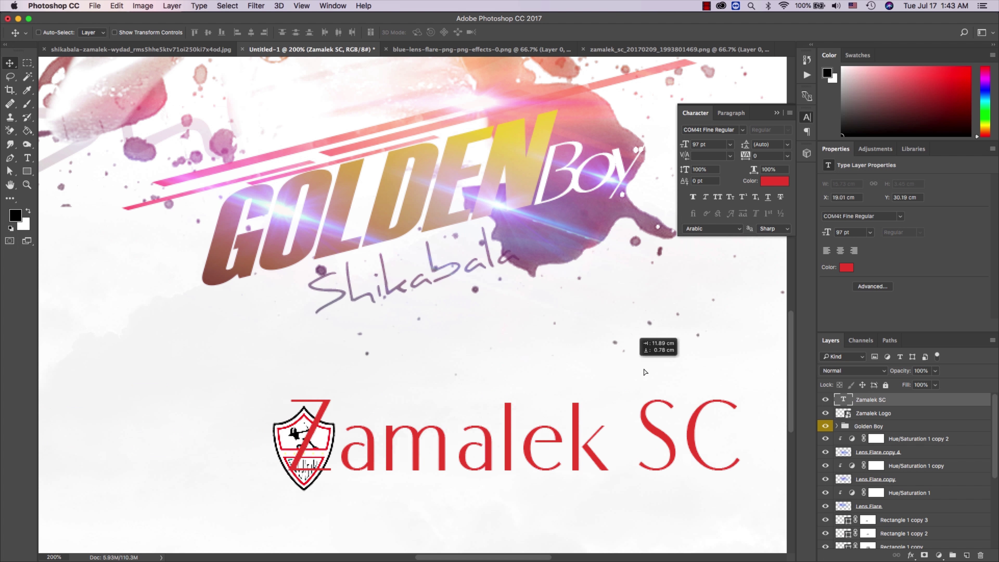
key(t)
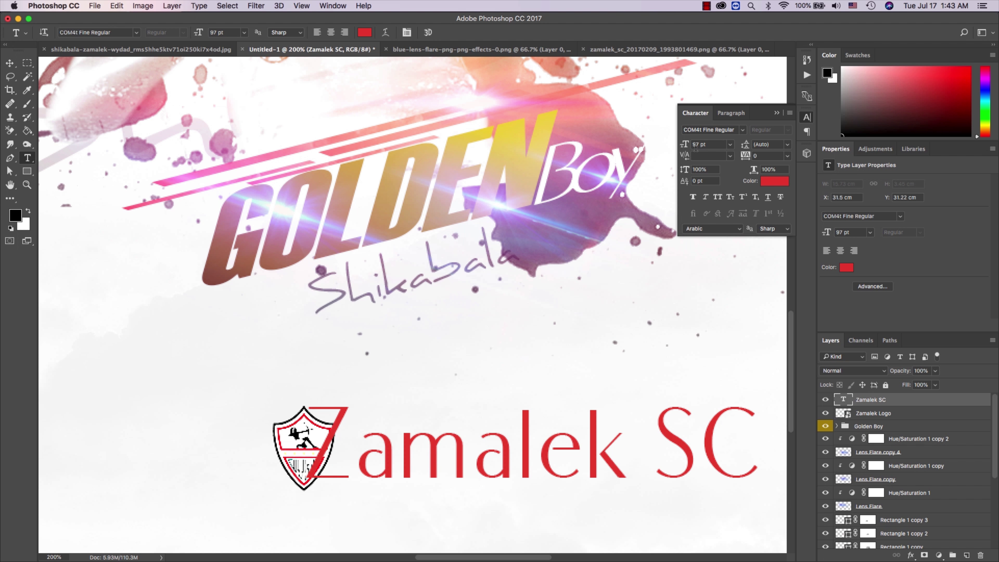
text(30)
key(Return)
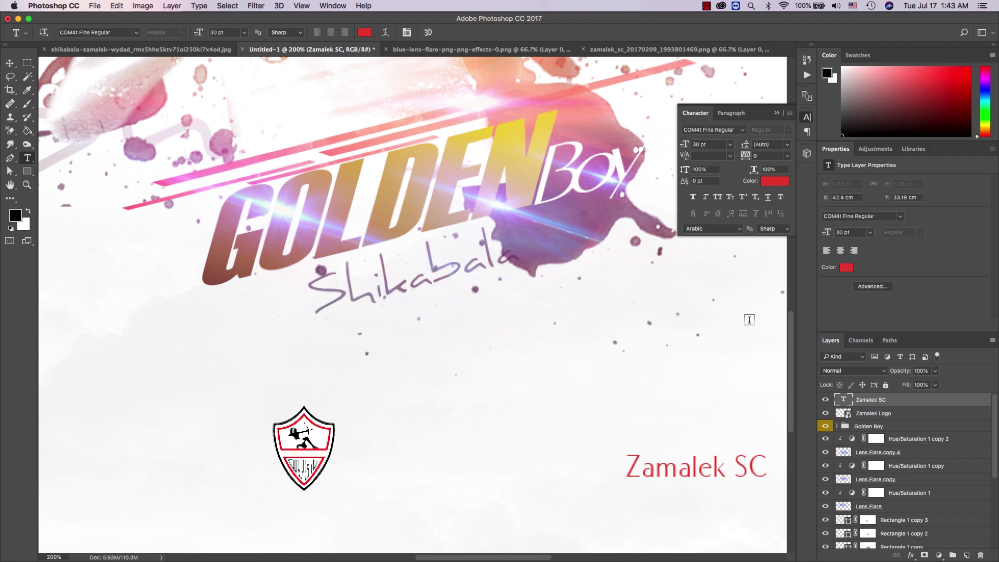
Step: Place Zamalek SC just right of the logo and zoom out to view the poster
key(v)
drag(703, 464, 424, 417)
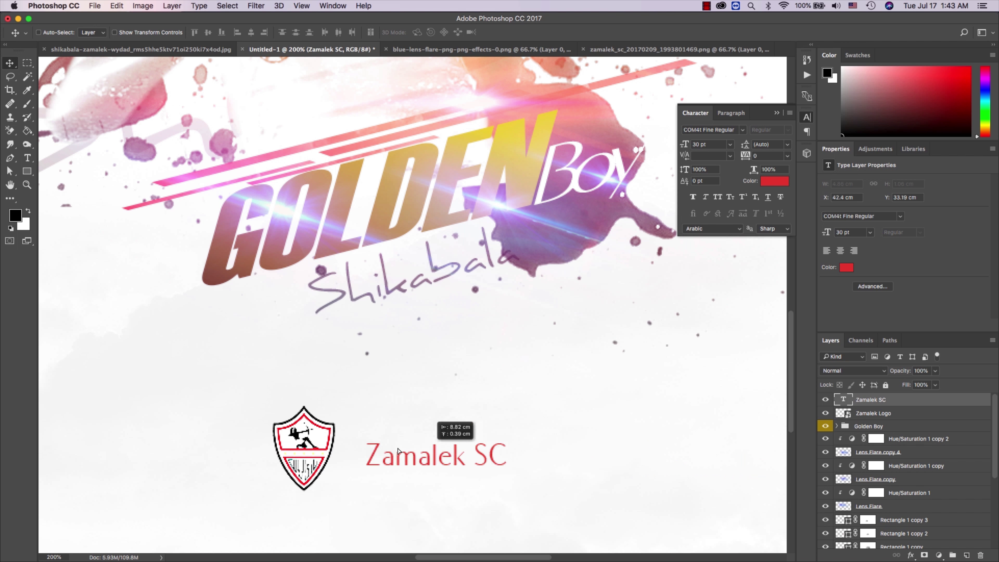
key(z)
alt+click(425, 442)
alt+click(425, 442)
click(418, 444)
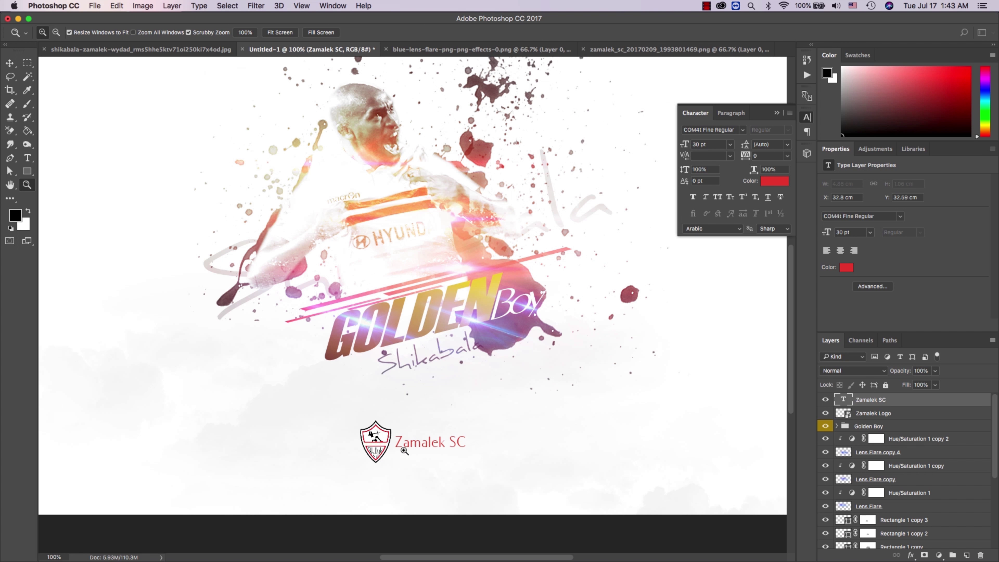
alt+click(404, 451)
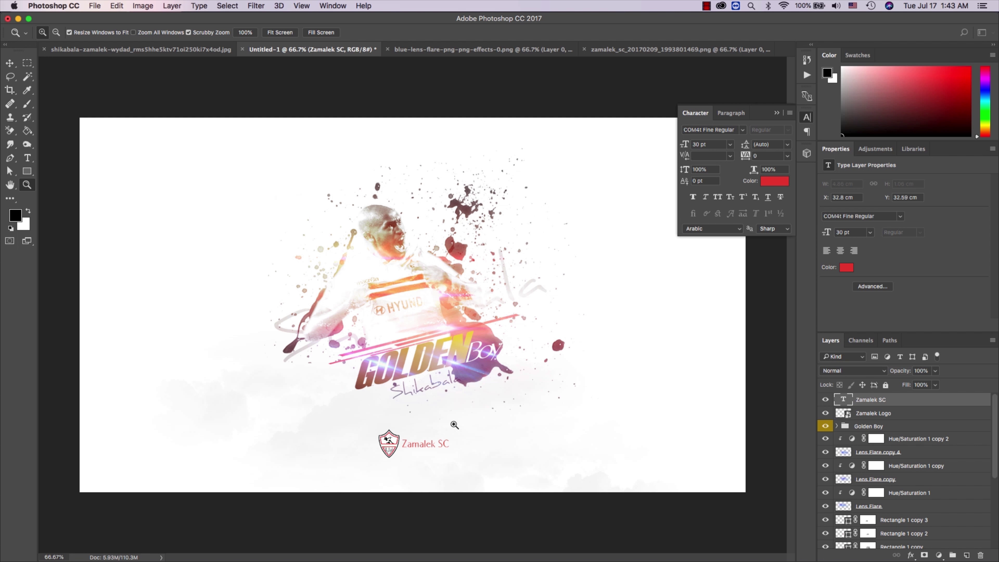
Step: Choose the star from the Custom Shape library and draw a small star below Shikabala
click(26, 172)
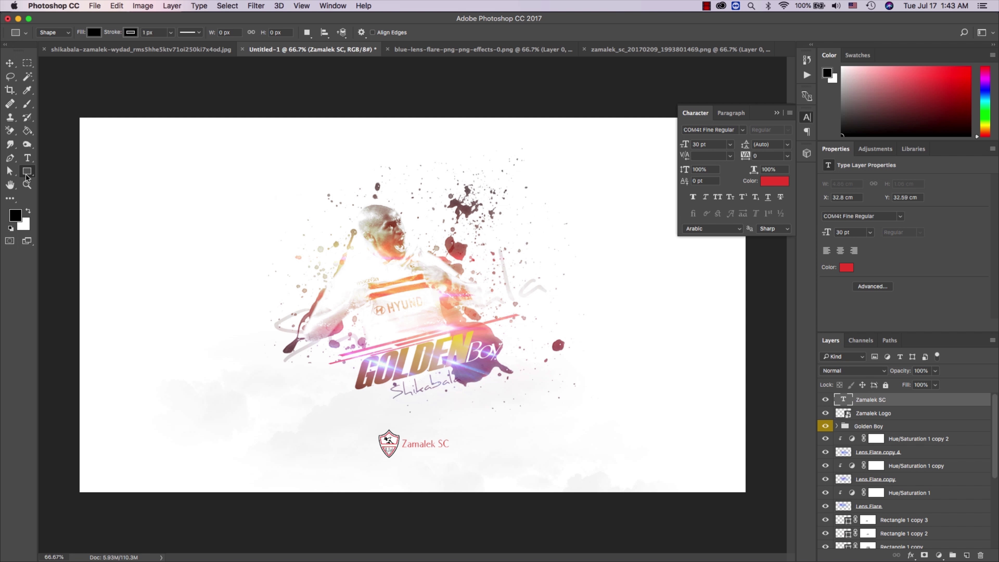
right_click(25, 173)
click(59, 212)
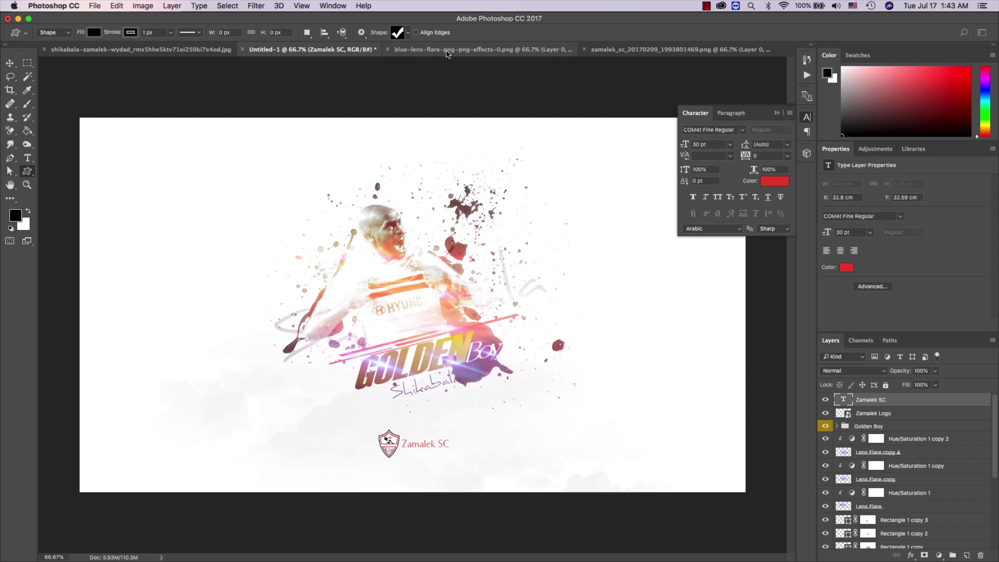
click(407, 32)
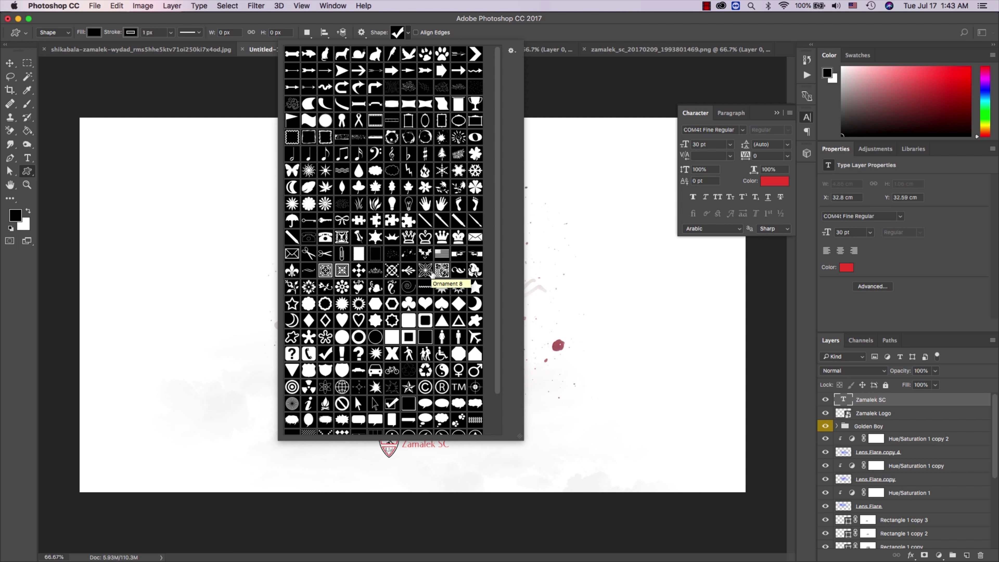
scroll(368, 314, down, 2)
click(292, 259)
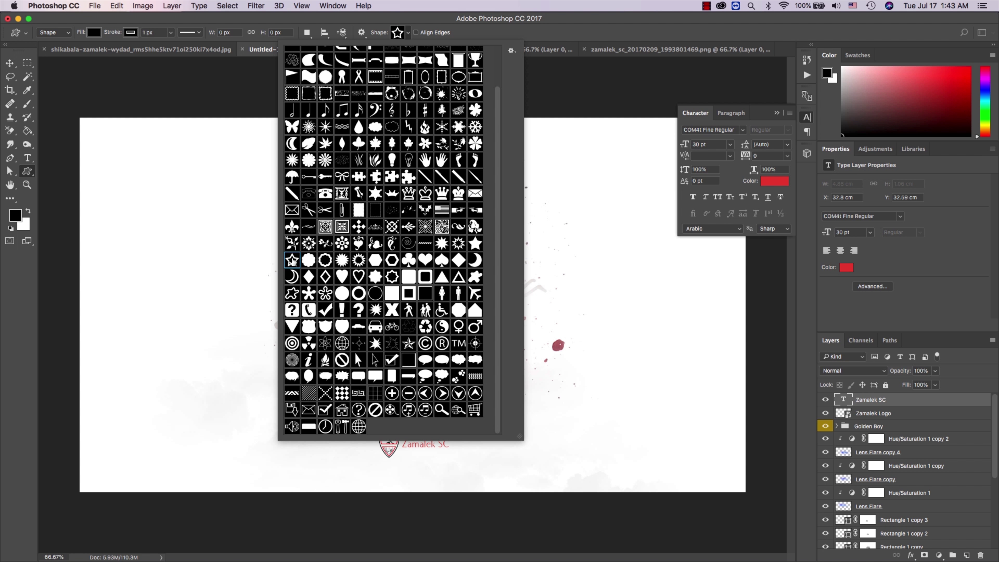
double_click(292, 260)
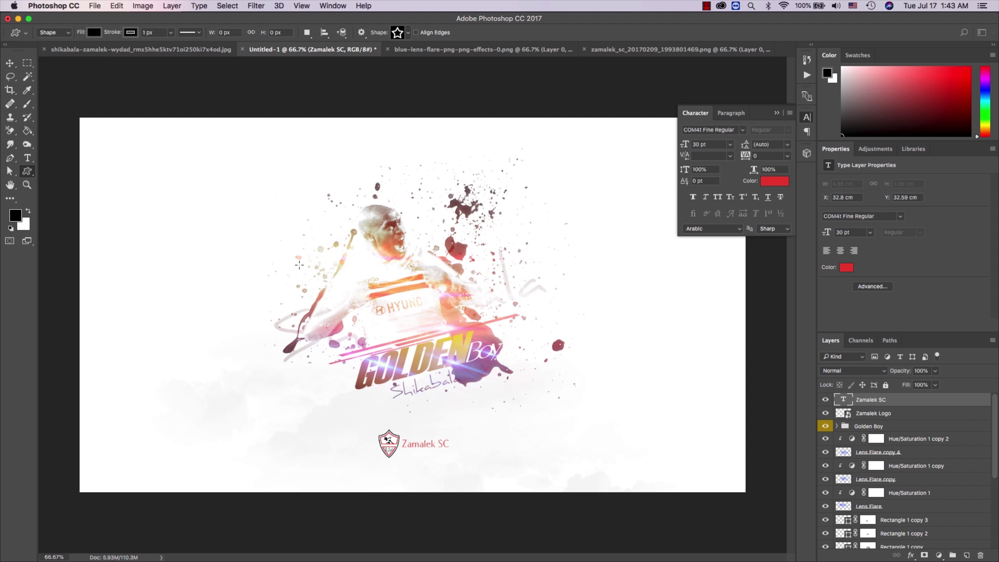
drag(475, 405, 491, 421)
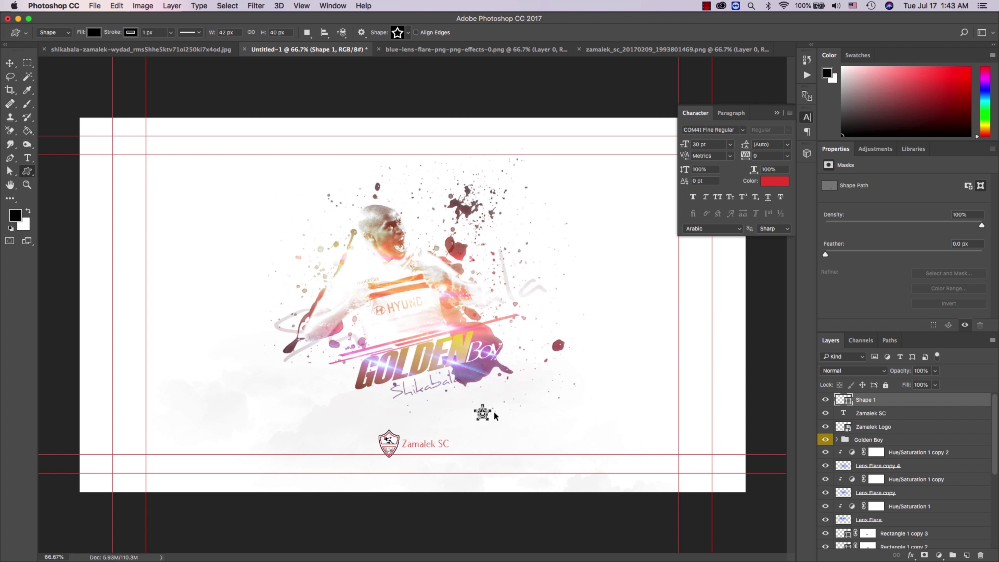
Step: Fill the new star with gold sampled from the GOLDEN lettering
key(z)
click(518, 432)
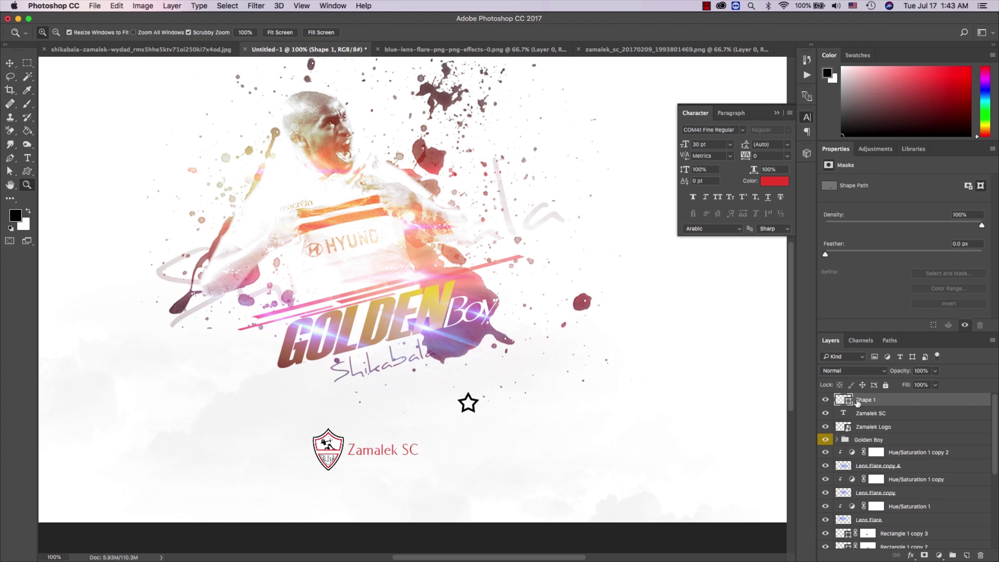
double_click(850, 400)
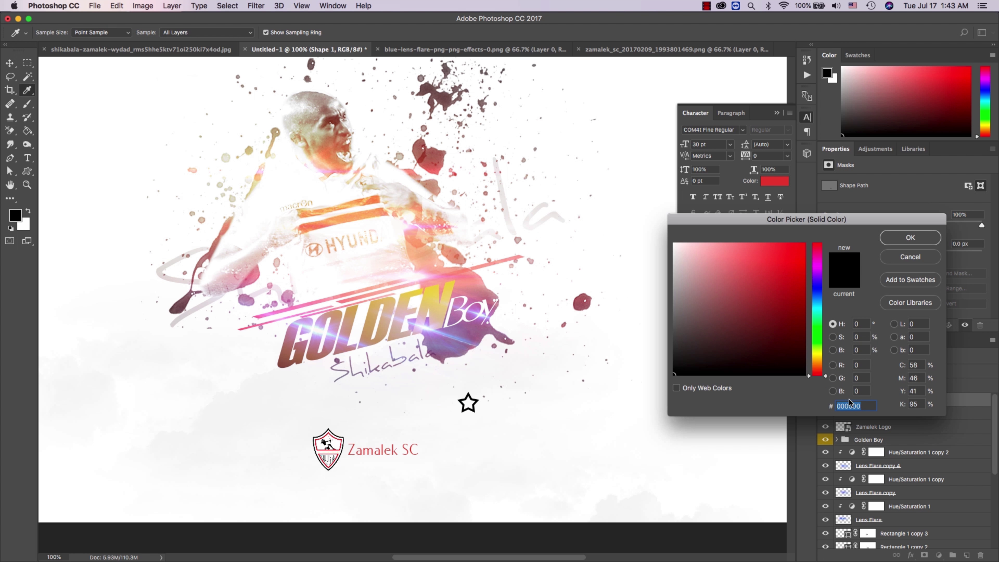
click(445, 306)
key(Return)
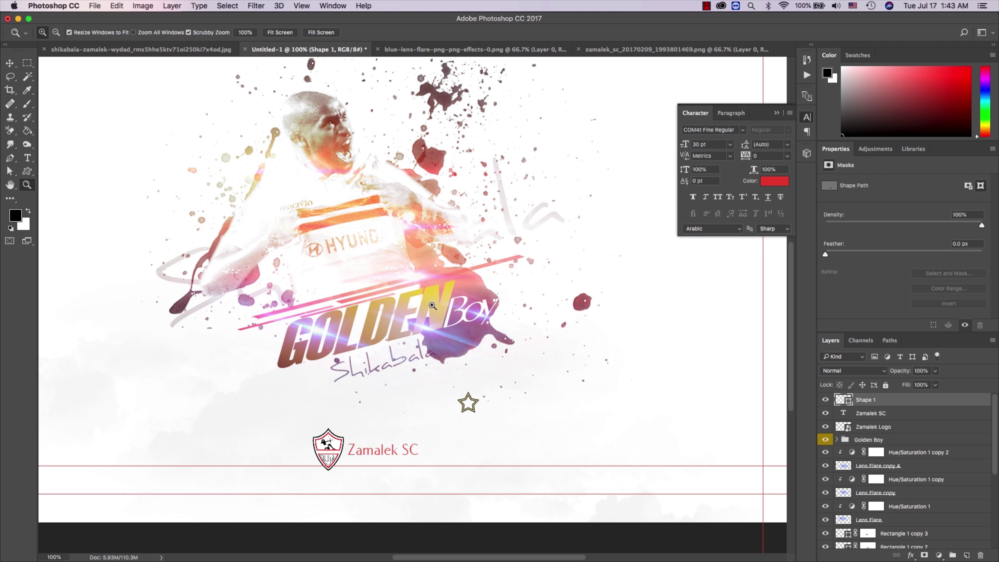
Step: Remove the star's black outline and change its fill to black
key(v)
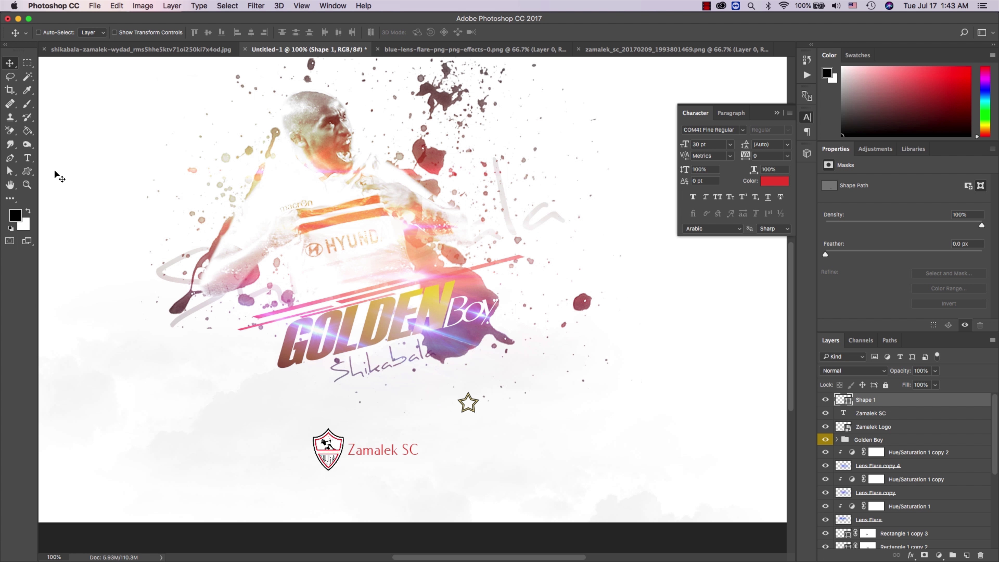
click(27, 171)
click(130, 33)
click(86, 53)
click(554, 39)
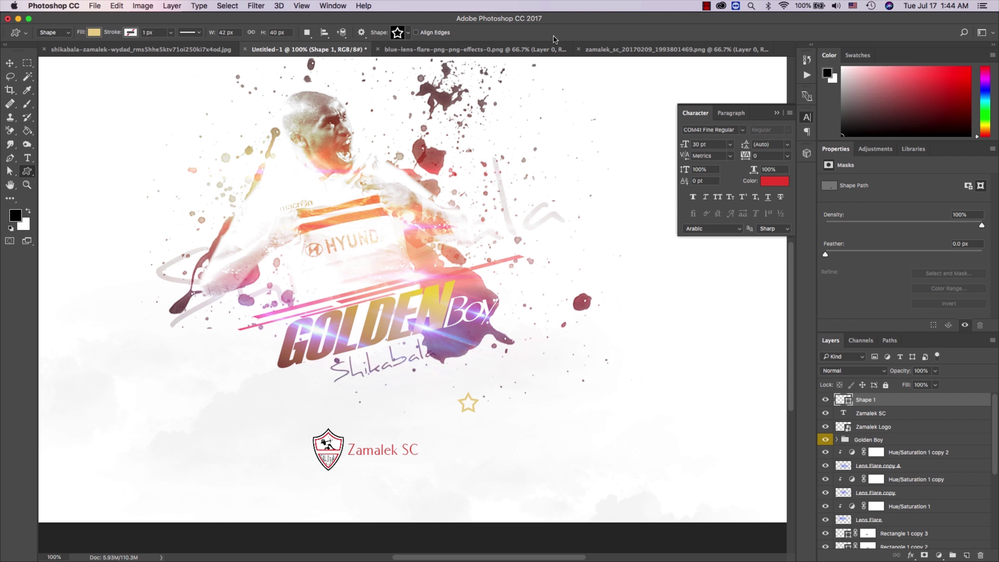
double_click(848, 400)
click(718, 364)
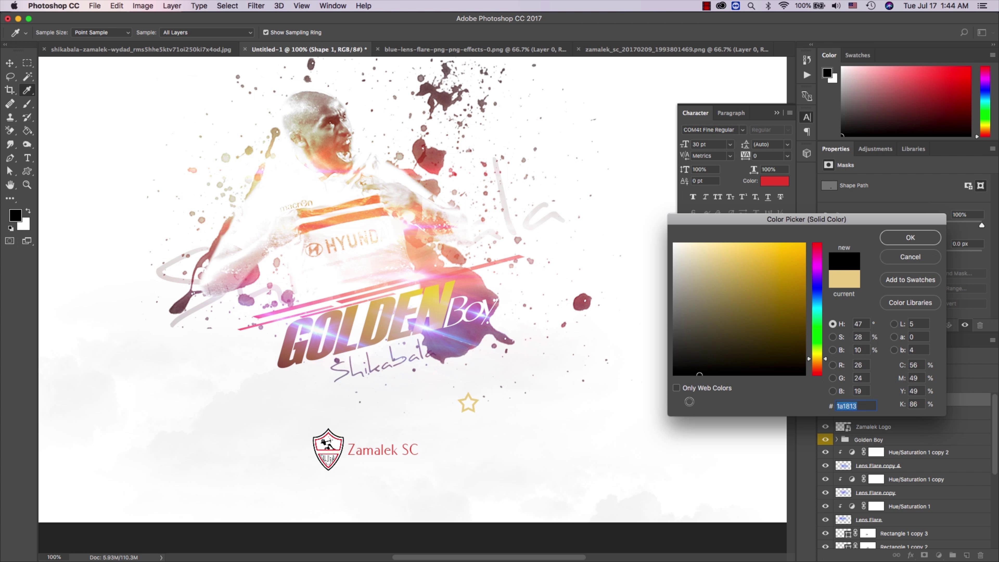
key(Return)
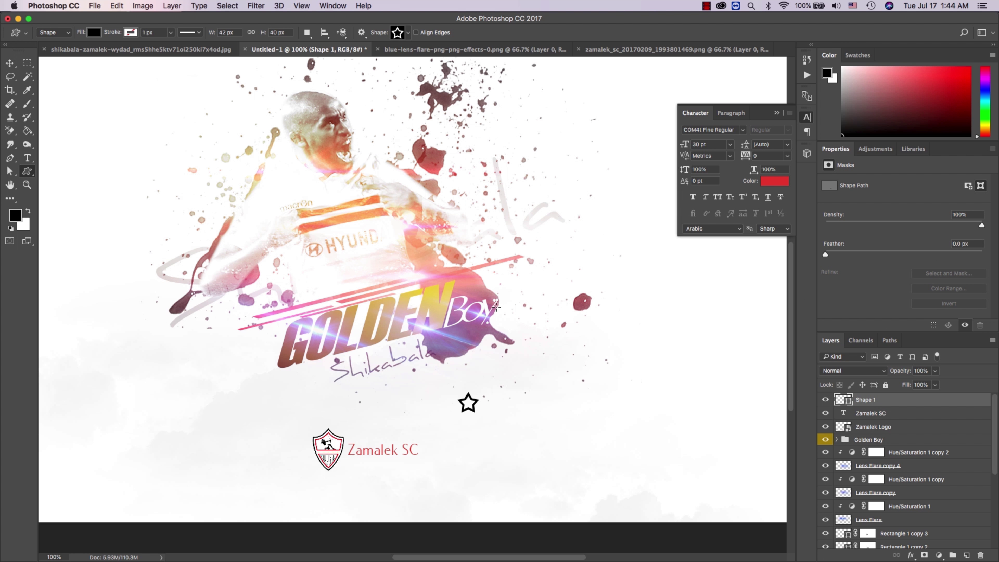
key(ctrl+t)
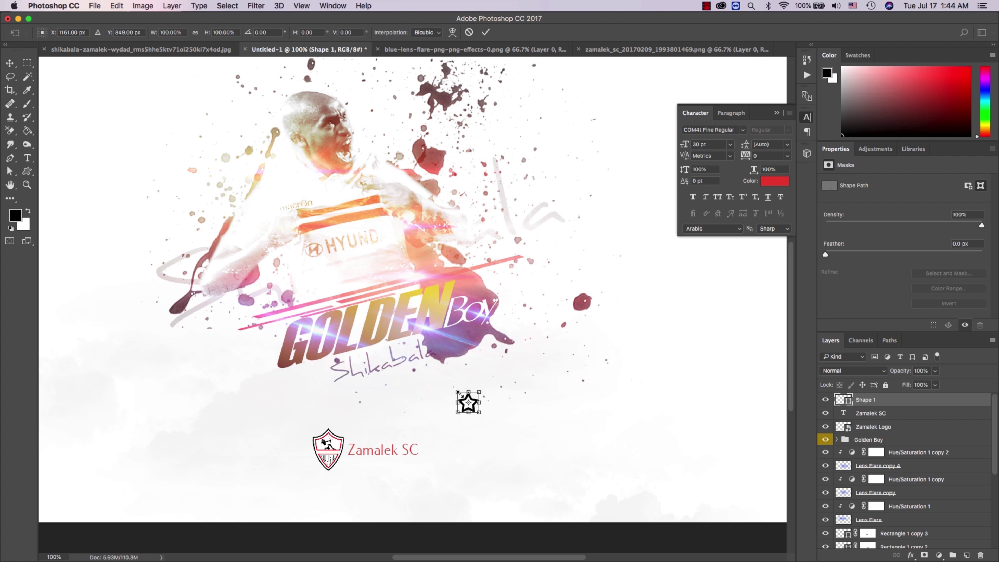
key(Return)
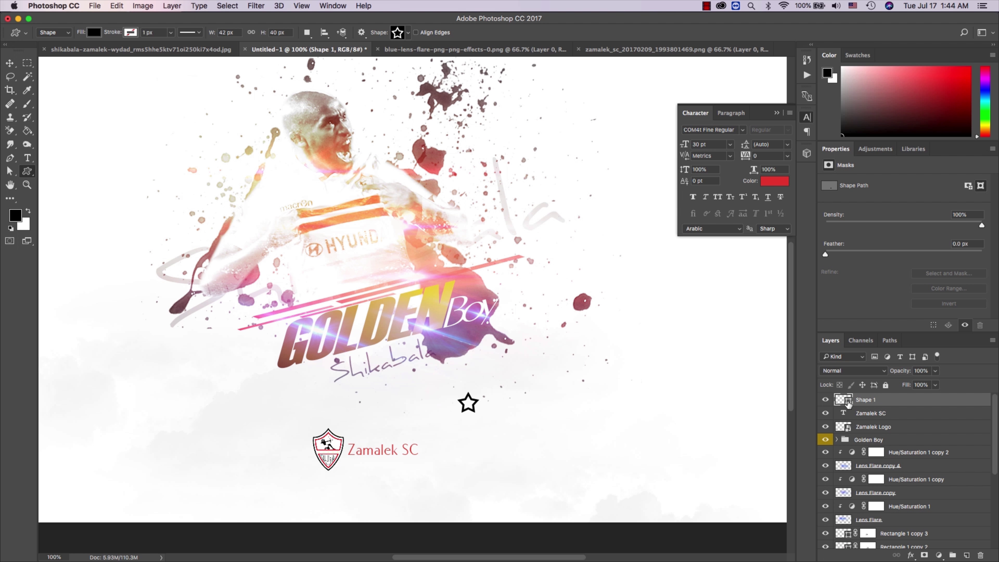
Step: Recolour the star deep red #b50808 and zoom in on it
double_click(848, 400)
click(798, 243)
drag(798, 244, 799, 251)
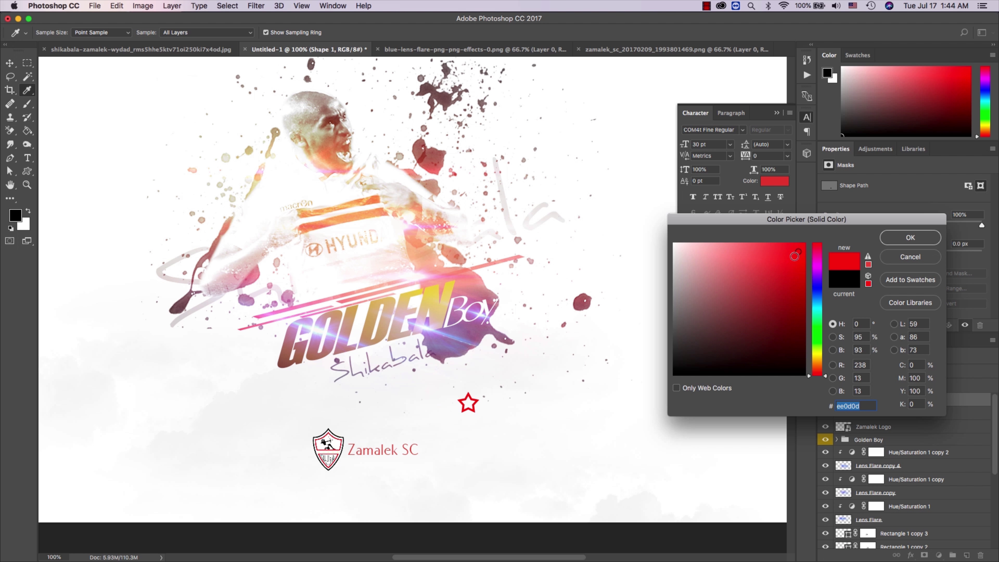
drag(798, 251, 799, 281)
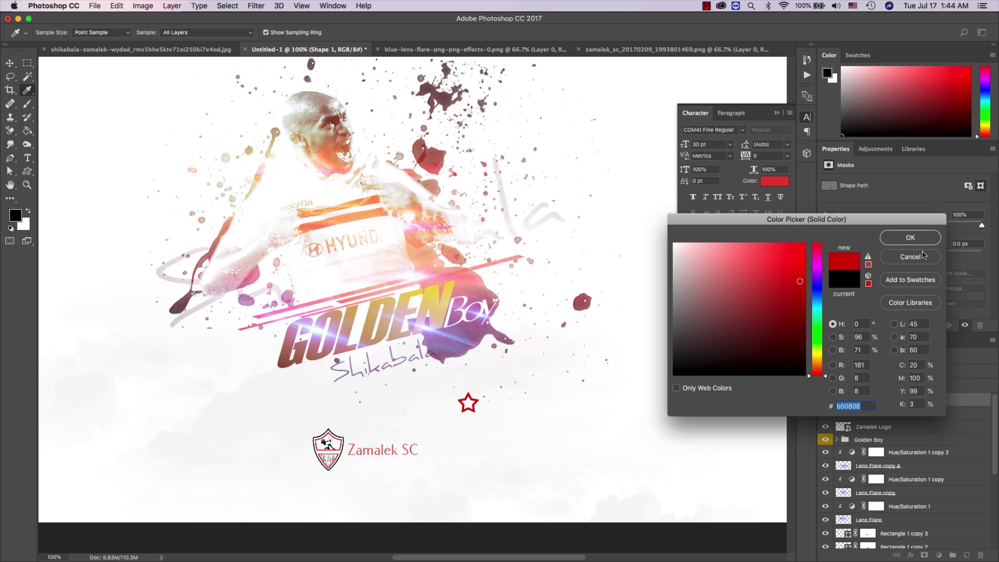
click(910, 237)
key(z)
click(531, 391)
click(531, 392)
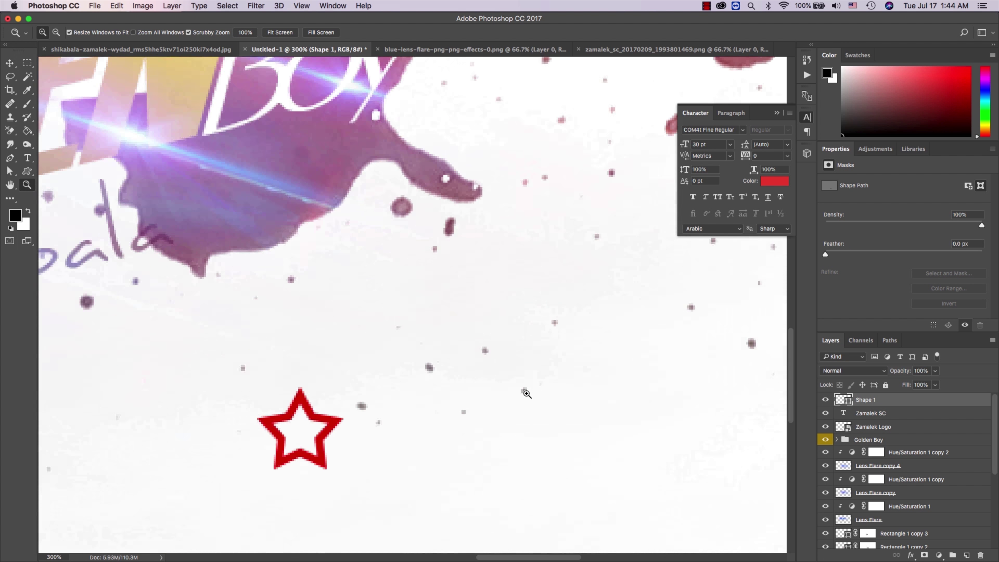
Step: Duplicate the star, move the copy to its right and enlarge it slightly
alt+click(478, 437)
alt+click(479, 437)
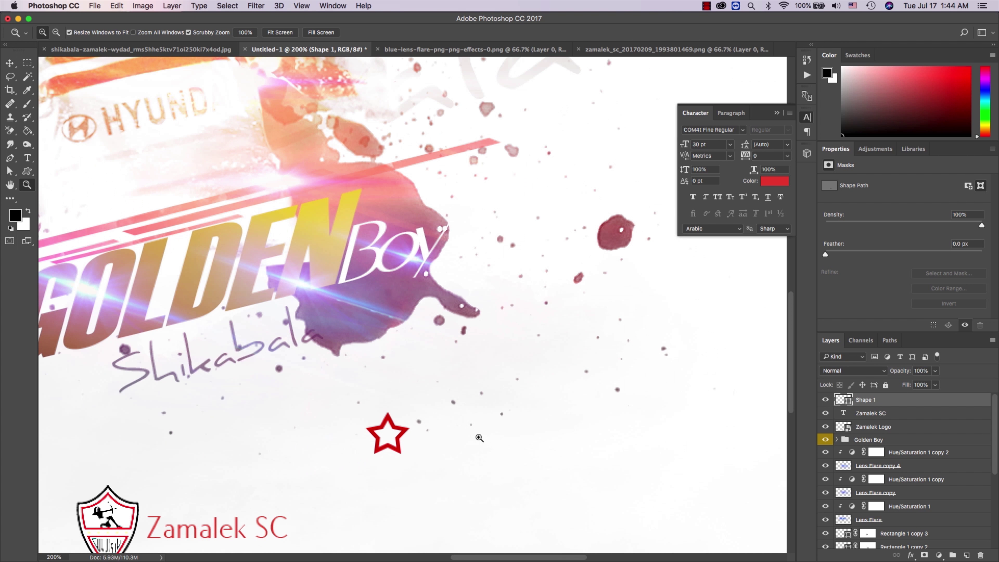
right_click(884, 399)
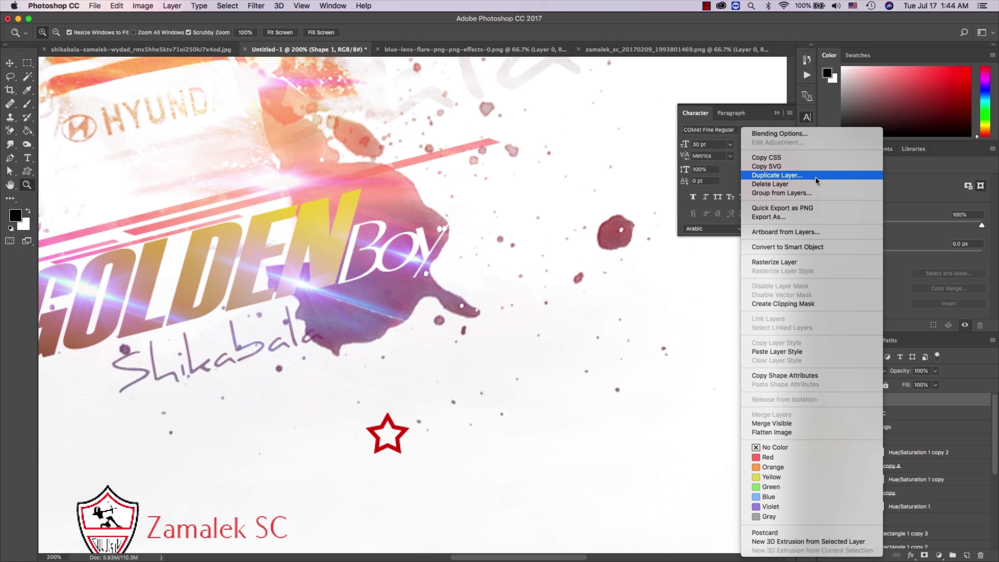
click(816, 180)
key(Return)
key(v)
drag(432, 407, 484, 405)
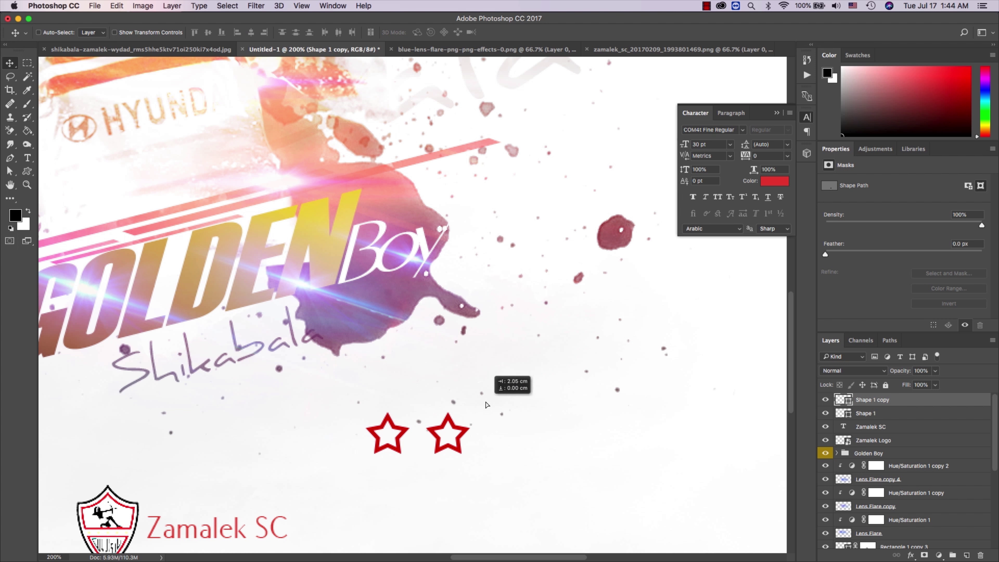
key(ctrl+t)
drag(461, 412, 471, 402)
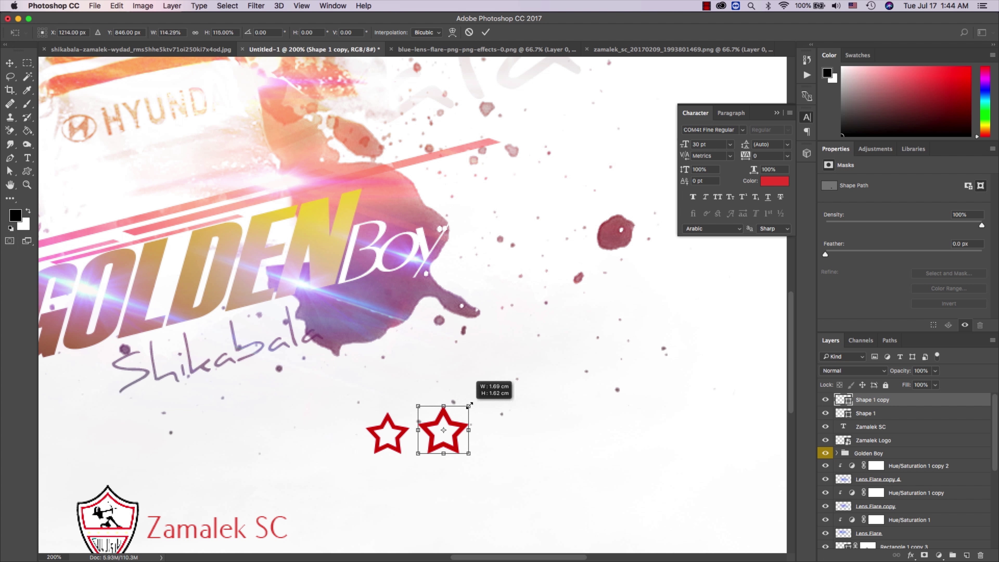
key(Return)
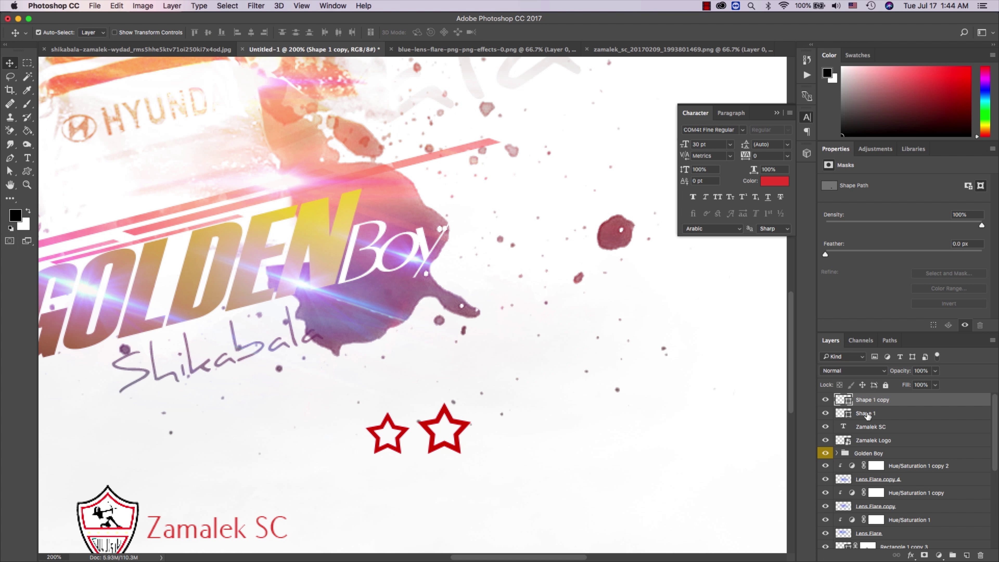
Step: Duplicate both stars, flip the copies horizontally and move them to the right
shift+click(868, 414)
right_click(867, 414)
click(759, 174)
key(Return)
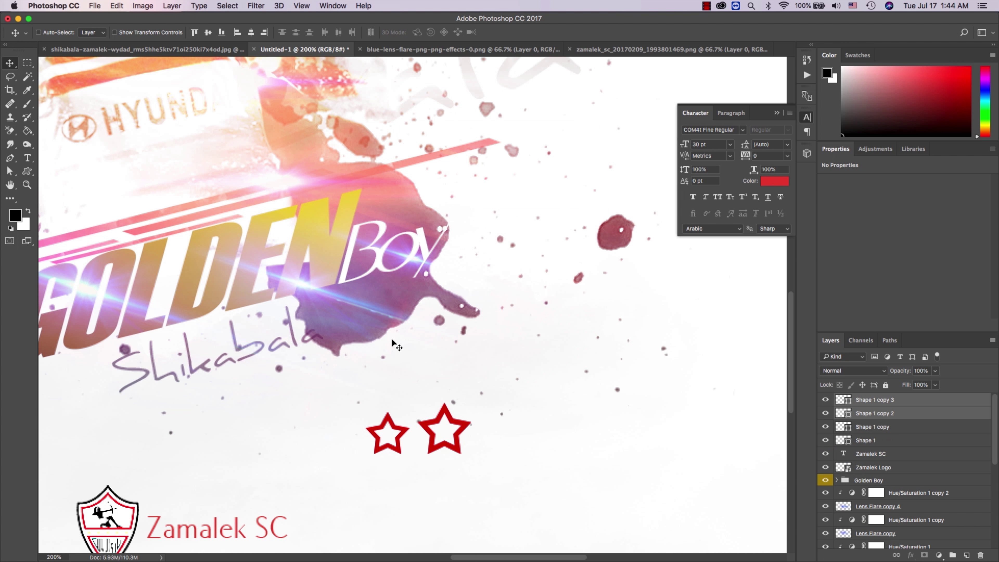
click(116, 6)
mouse_move(133, 238)
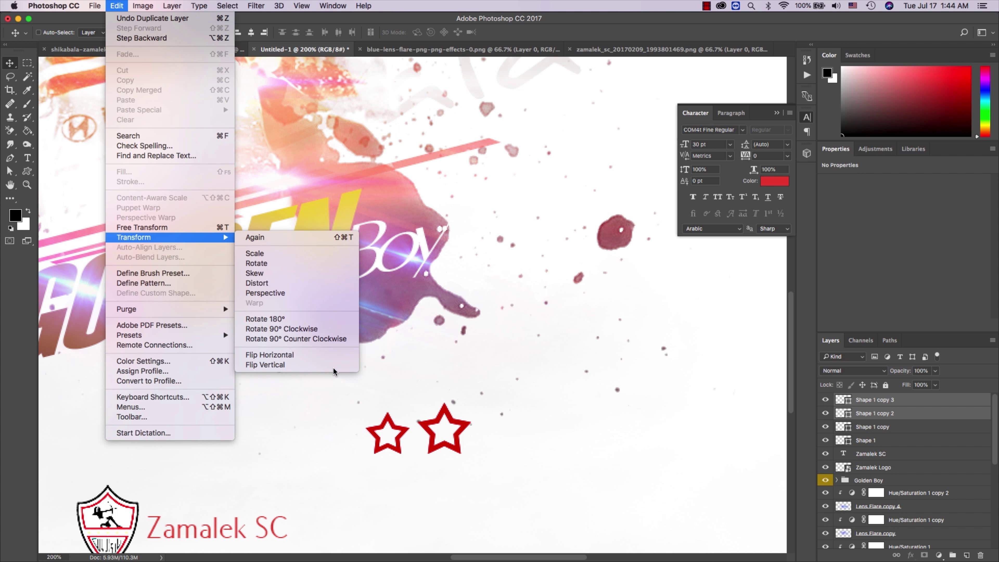
click(315, 354)
drag(369, 452, 531, 452)
Step: Add a larger copy of the enlarged star in the middle gap
click(868, 428)
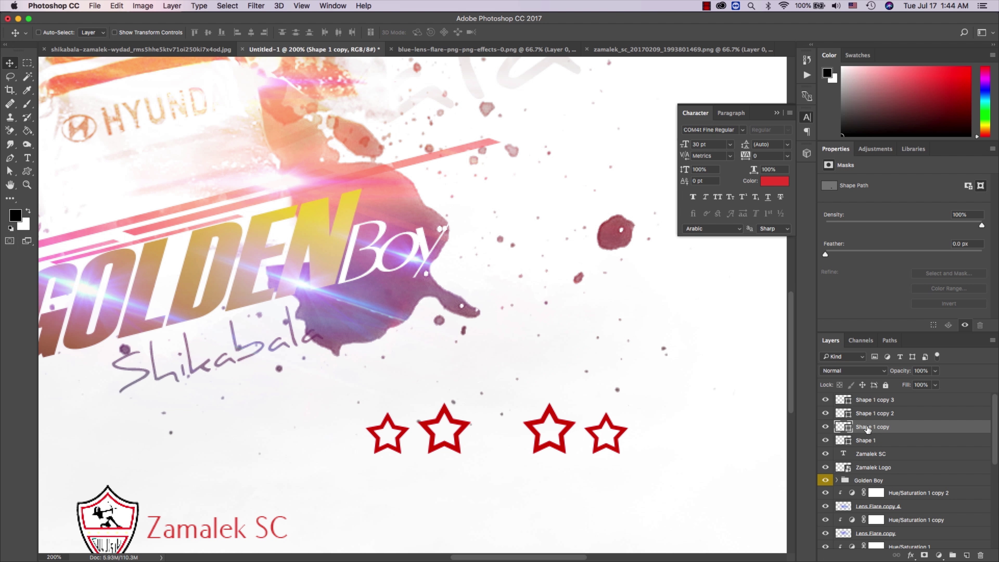
right_click(868, 429)
click(761, 175)
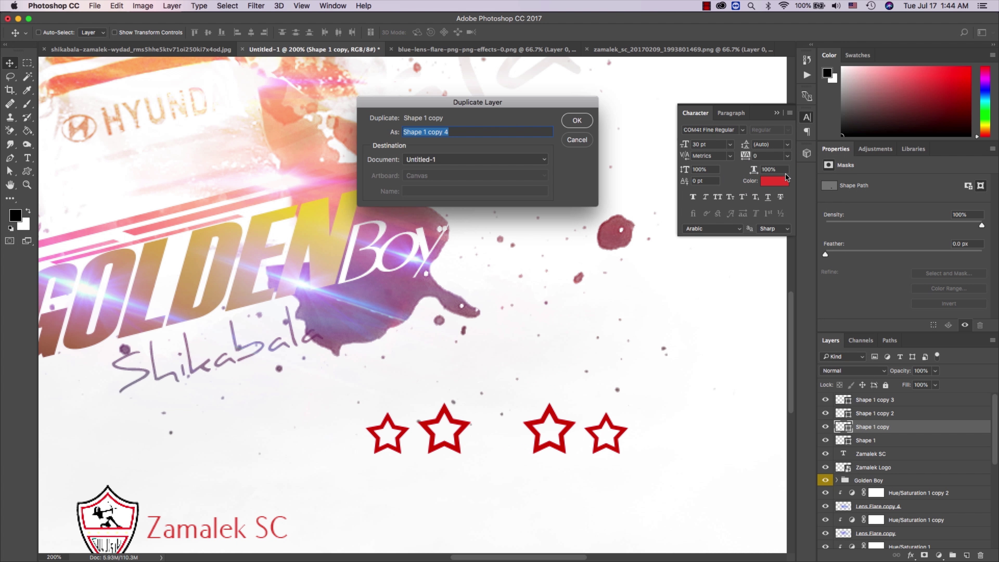
key(Return)
mouse_move(455, 429)
mouse_down()
mouse_move(506, 426)
mouse_move(535, 392)
mouse_up()
key(ctrl+t)
key(Return)
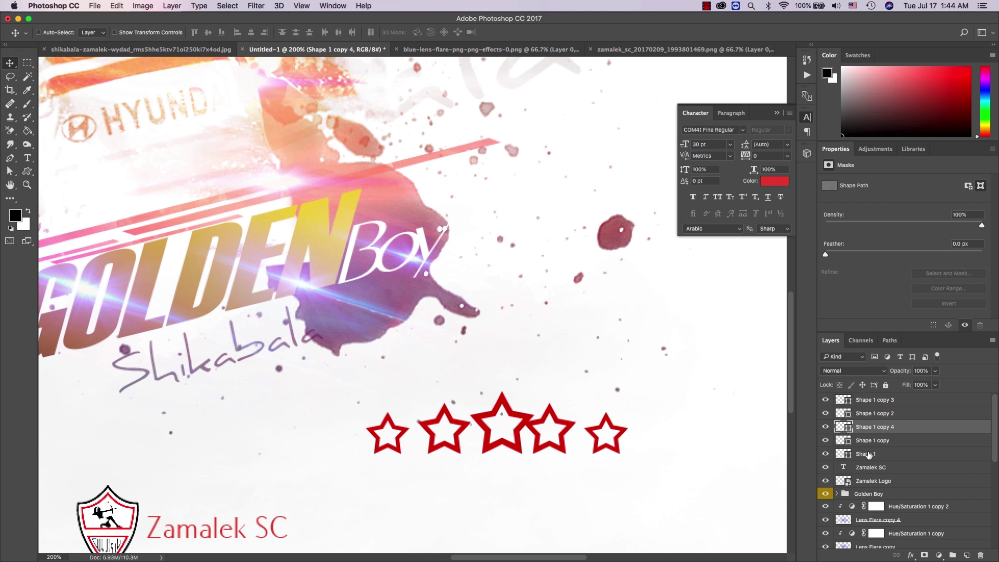
Step: Nudge the two right-hand stars further right and select all five star layers
click(880, 413)
drag(620, 457, 630, 456)
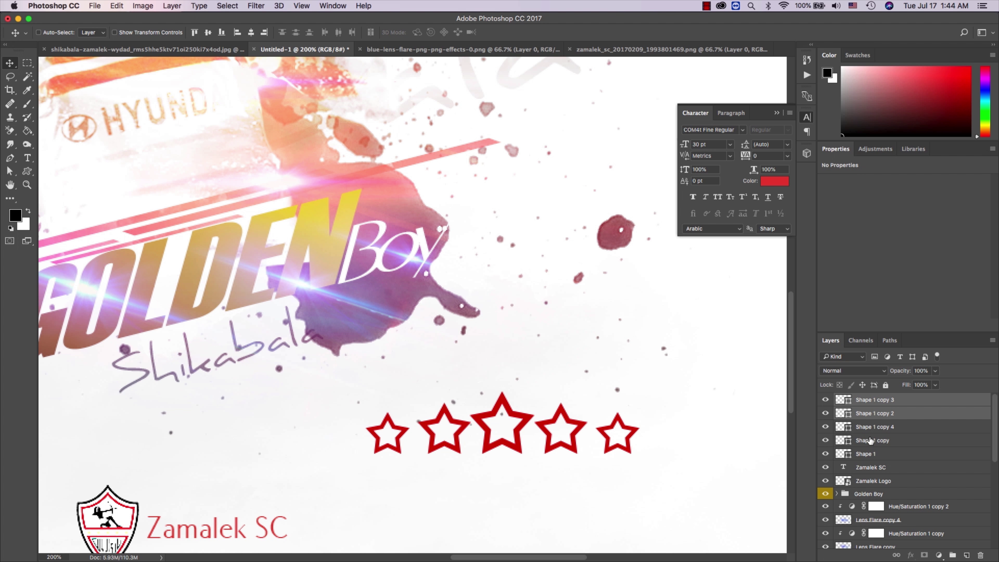
shift+click(873, 454)
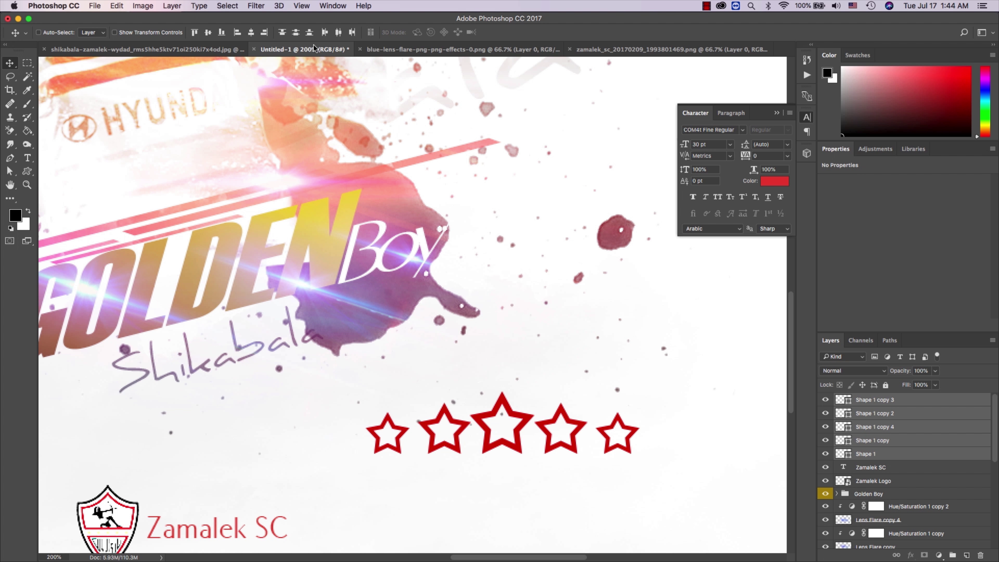
key(z)
alt+click(570, 440)
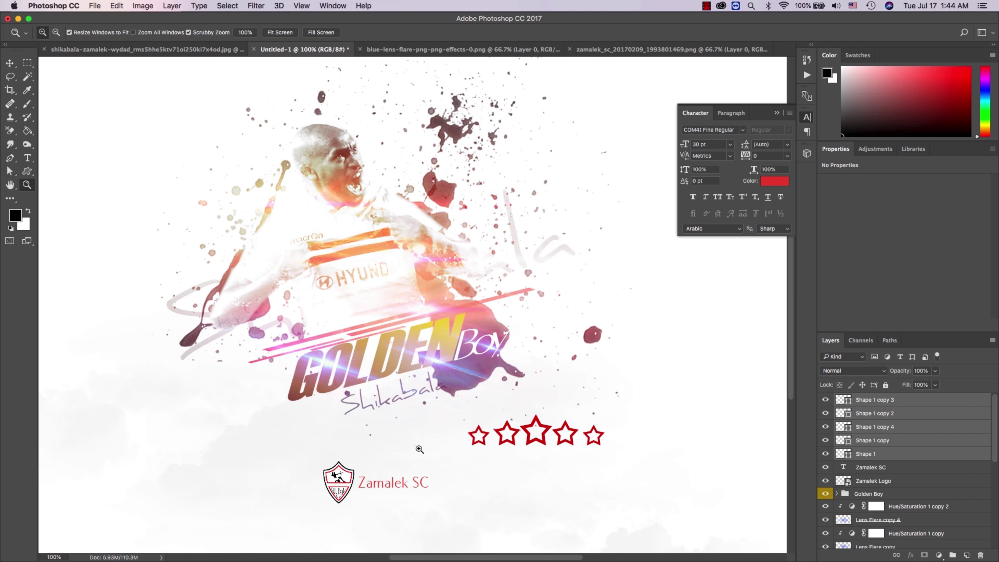
Step: Shrink the row of five stars and move it below the Zamalek logo
key(ctrl+t)
drag(604, 446, 528, 430)
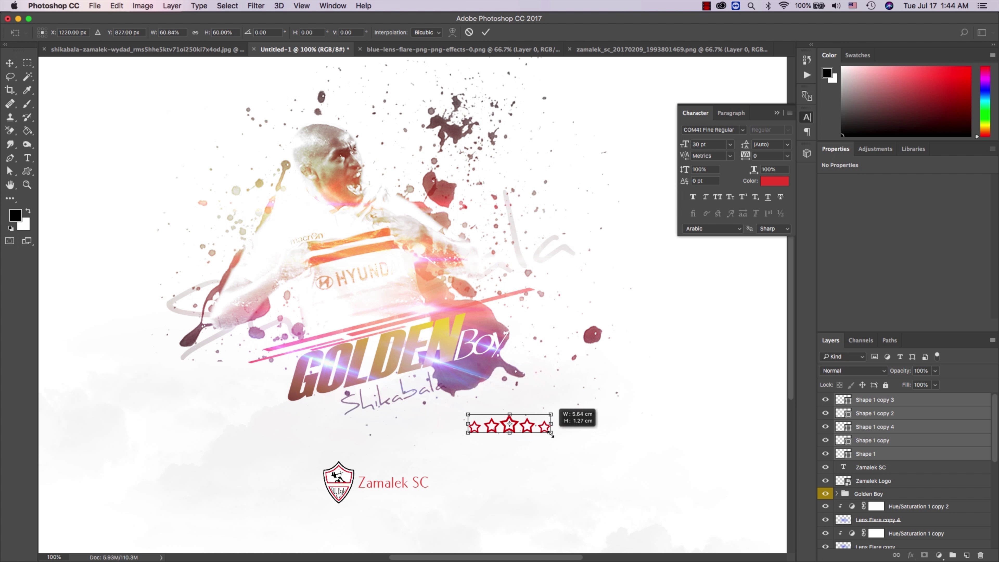
key(Return)
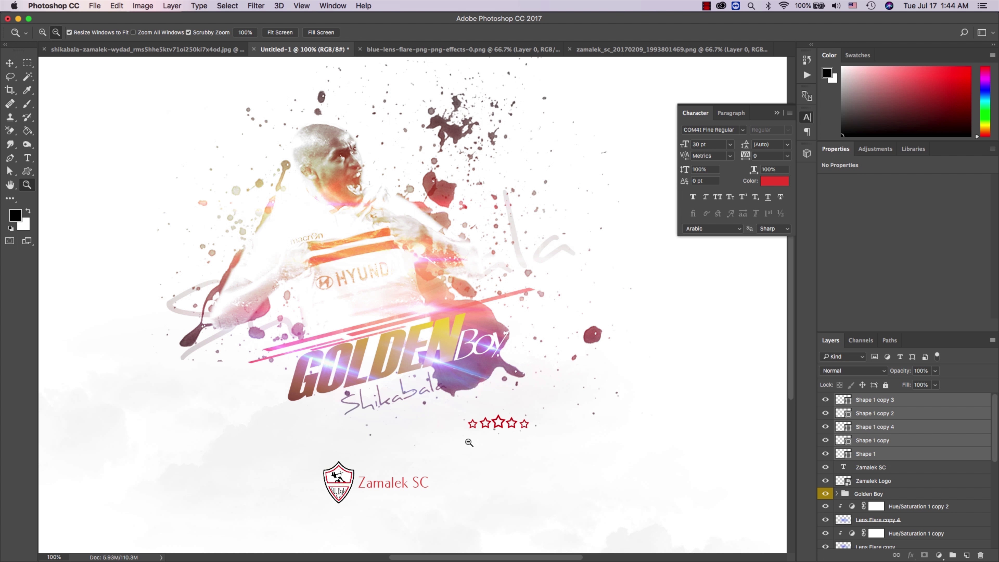
alt+click(529, 430)
key(v)
mouse_move(505, 427)
mouse_down()
mouse_move(421, 448)
mouse_move(413, 485)
mouse_up()
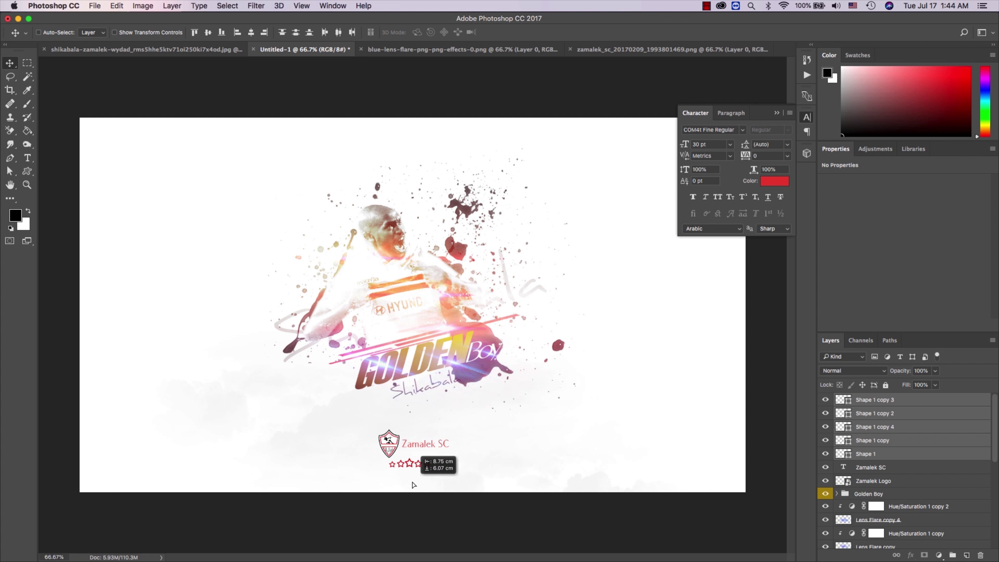
Step: Scale the stars down again to about 81%
key(ctrl+plus)
key(ctrl+plus)
key(ctrl+t)
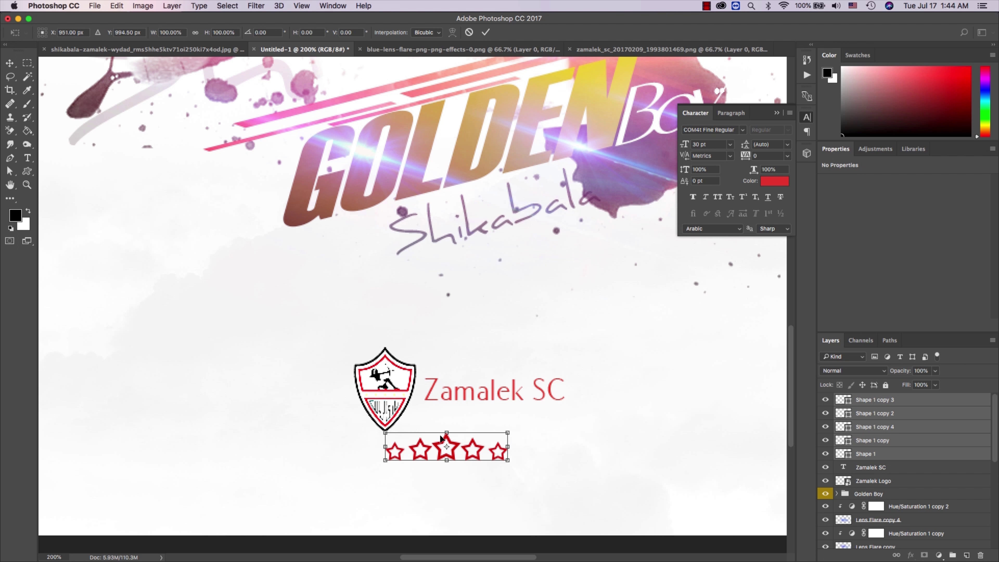
mouse_move(385, 433)
mouse_down()
mouse_move(427, 440)
mouse_move(431, 428)
mouse_move(433, 478)
mouse_up()
key(Return)
key(ctrl+minus)
key(ctrl+minus)
key(z)
click(421, 479)
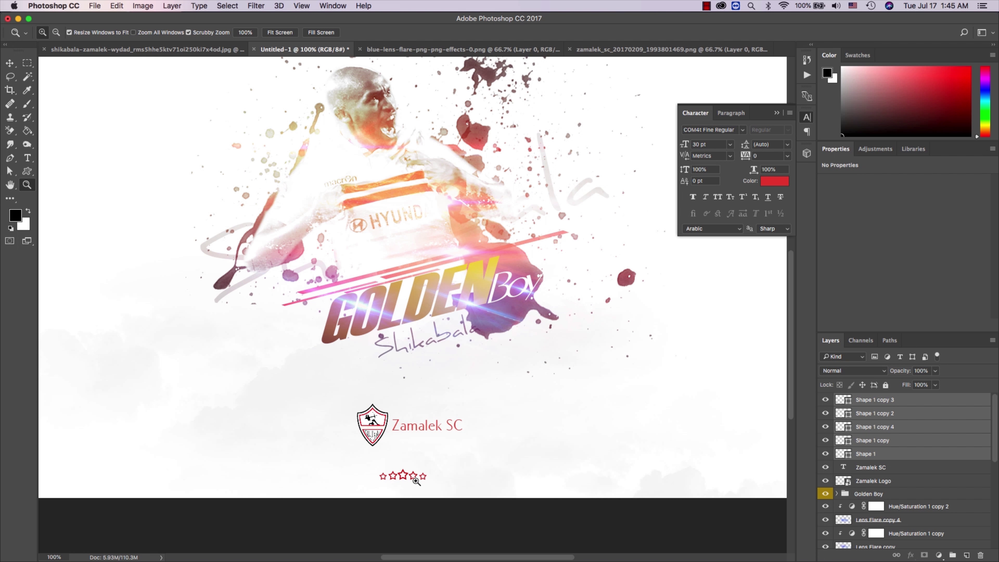
alt+click(512, 482)
Step: Align the Zamalek SC text horizontally centred with the Background layer
click(885, 467)
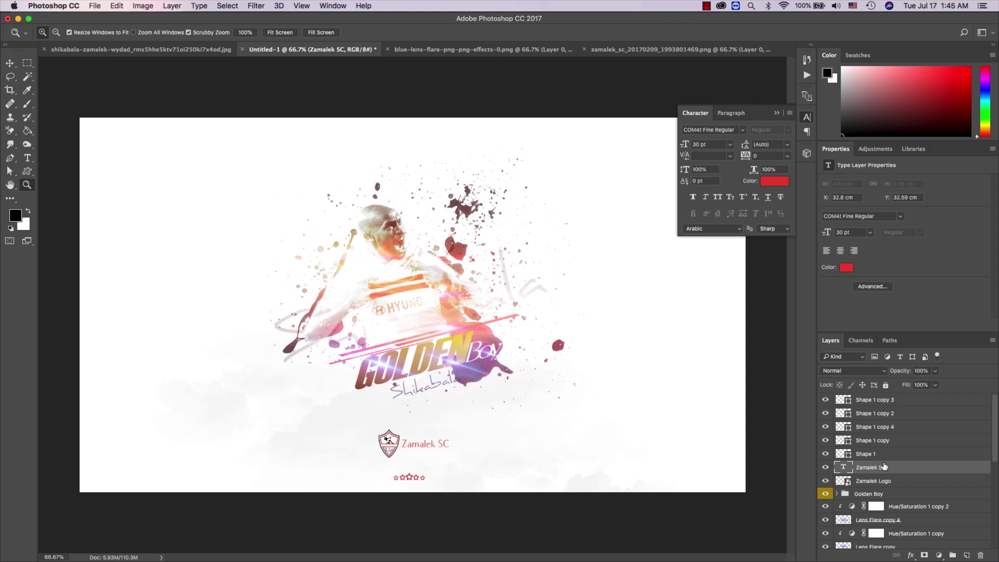
scroll(890, 444, down, 5)
click(879, 542)
key(v)
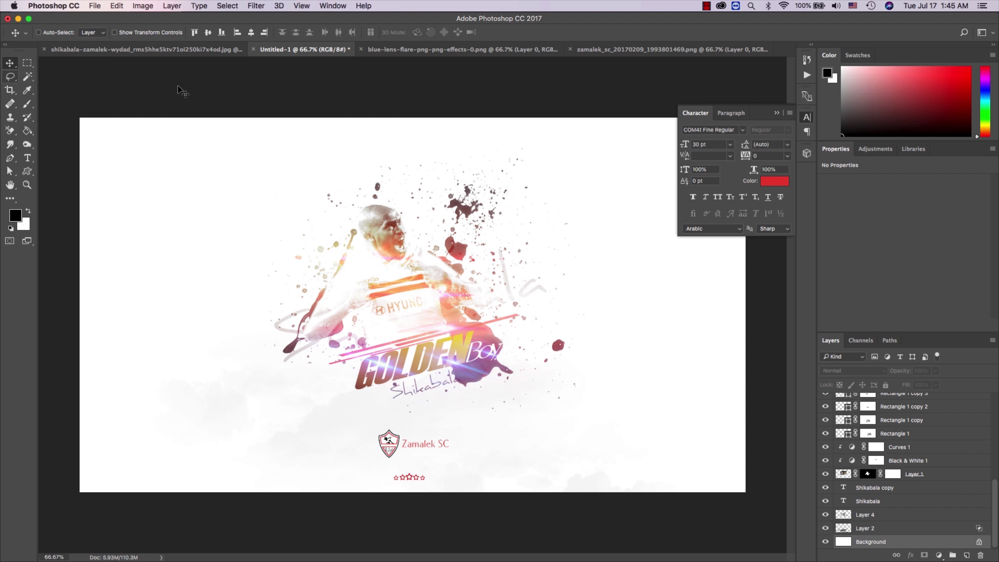
click(251, 33)
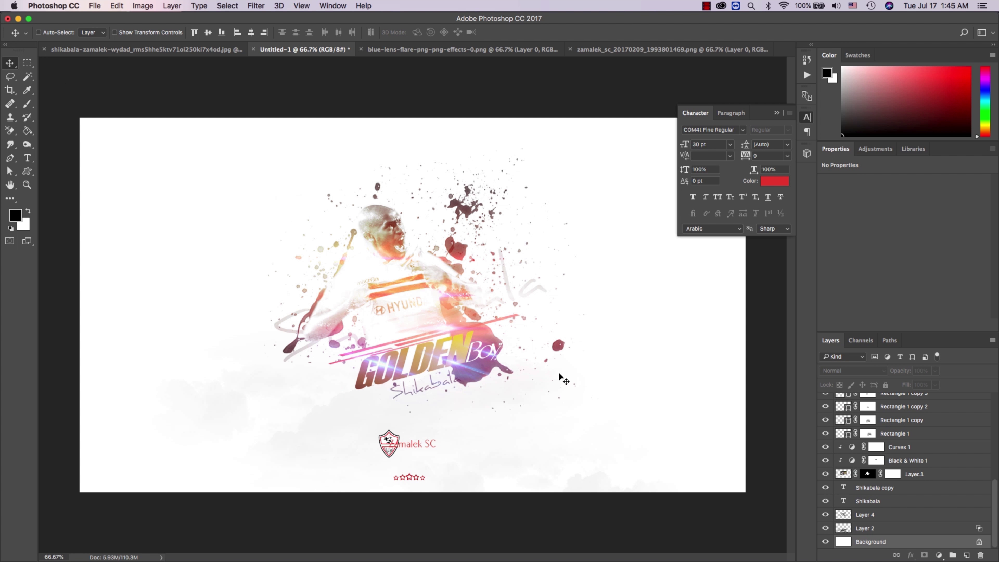
Step: Scale the Zamalek Logo layer down slightly and move it left of the Zamalek SC text
scroll(876, 451, up, 5)
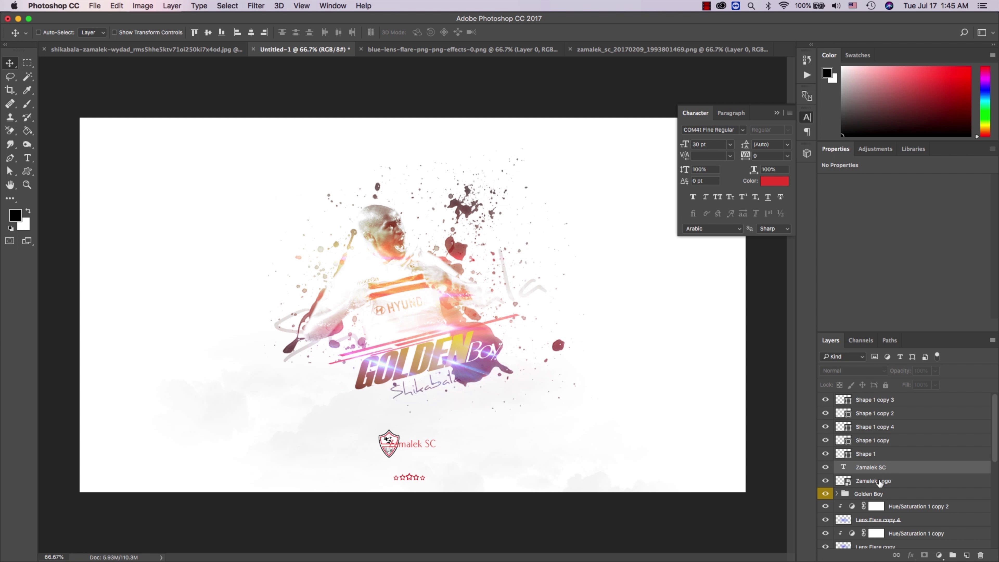
click(880, 481)
key(ctrl+t)
key(ctrl+plus)
key(ctrl+plus)
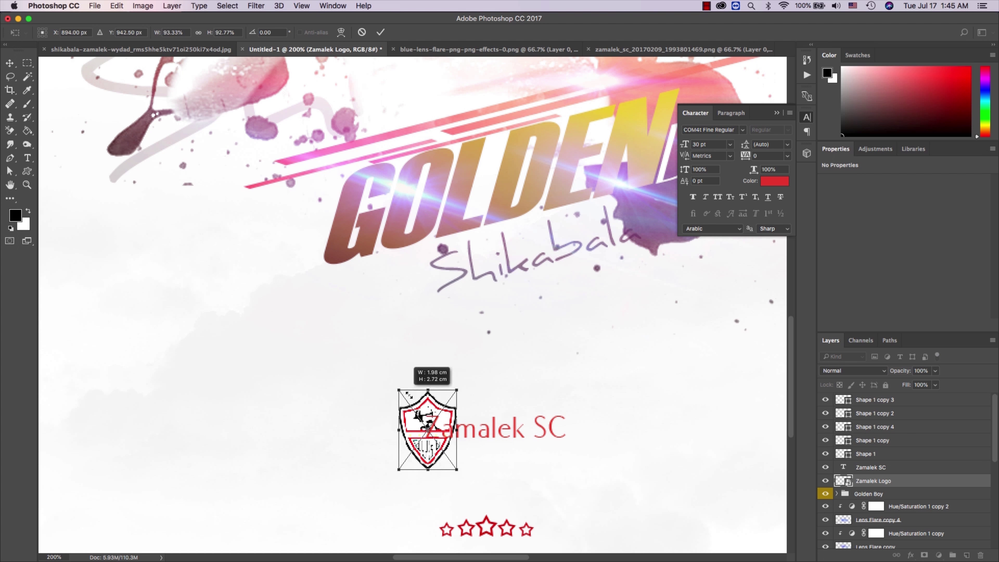
key(Return)
drag(439, 420, 405, 430)
key(z)
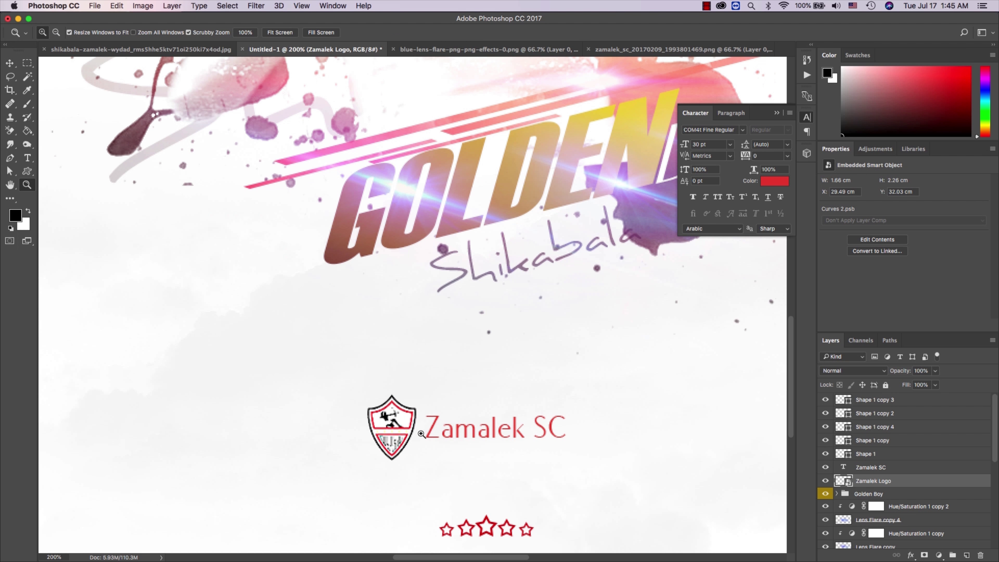
key(ctrl+minus)
key(ctrl+minus)
key(ctrl+minus)
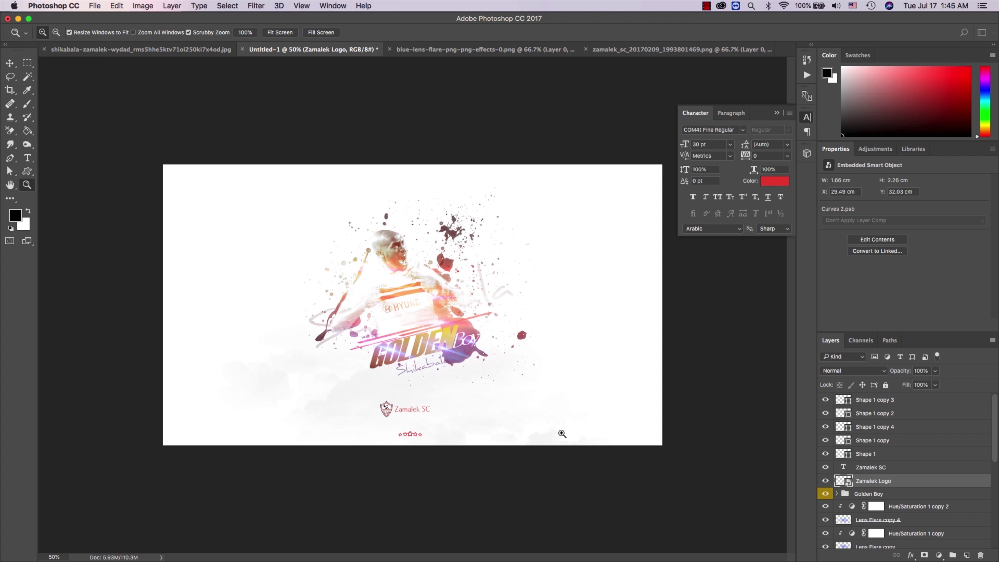
Step: Nudge the logo and Zamalek SC text together with the arrow keys
shift+click(878, 467)
key(v)
key(shift+Right)
key(shift+Right)
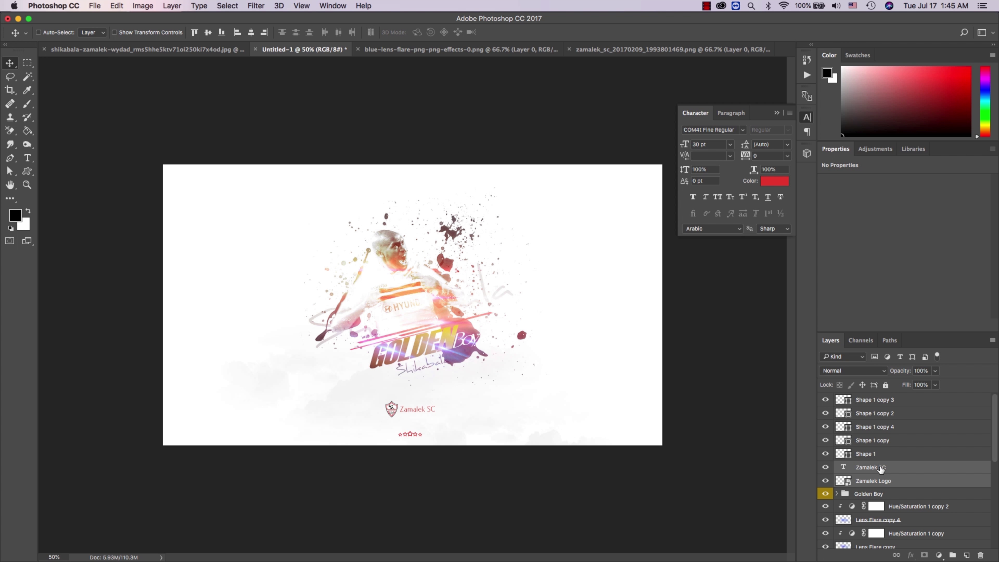
key(shift+Left)
Step: Duplicate the Layer 1, Black & White 1 and Curves 1 layers
scroll(915, 487, down, 5)
click(912, 473)
shift+click(919, 450)
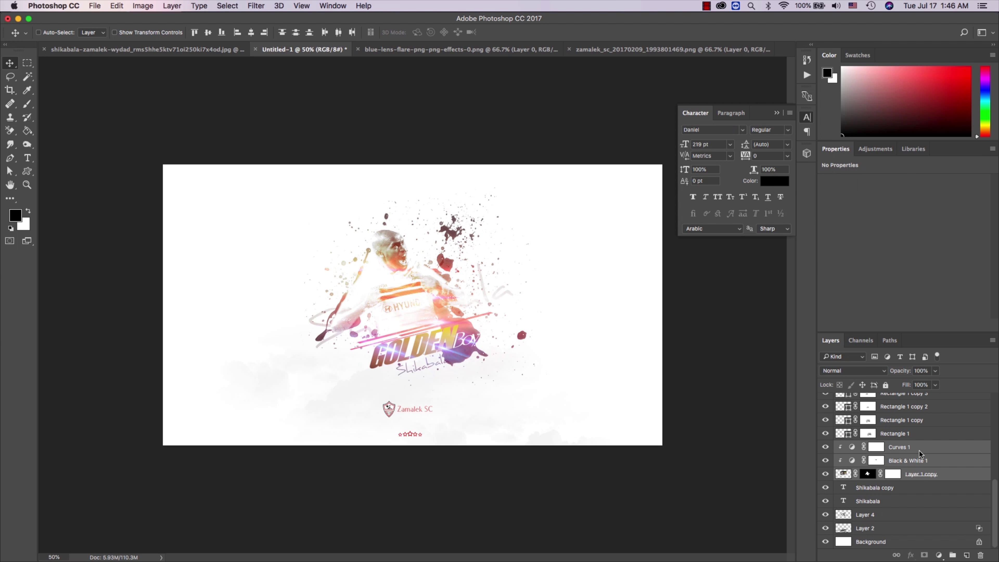
right_click(919, 450)
click(820, 176)
key(super+j)
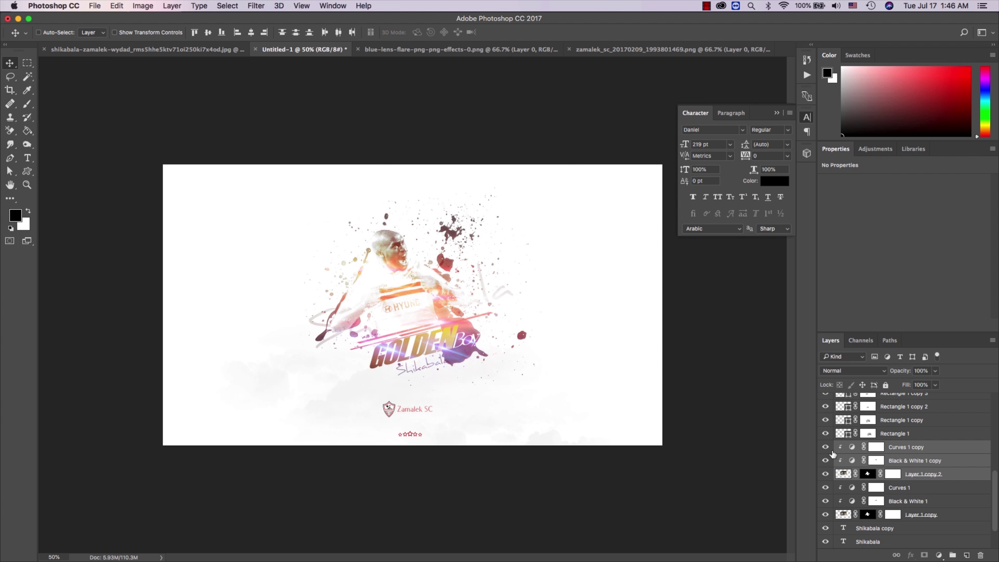
Step: Enlarge the duplicated player layers to about 262%
click(905, 515)
shift+click(905, 488)
key(super+t)
drag(592, 416, 882, 557)
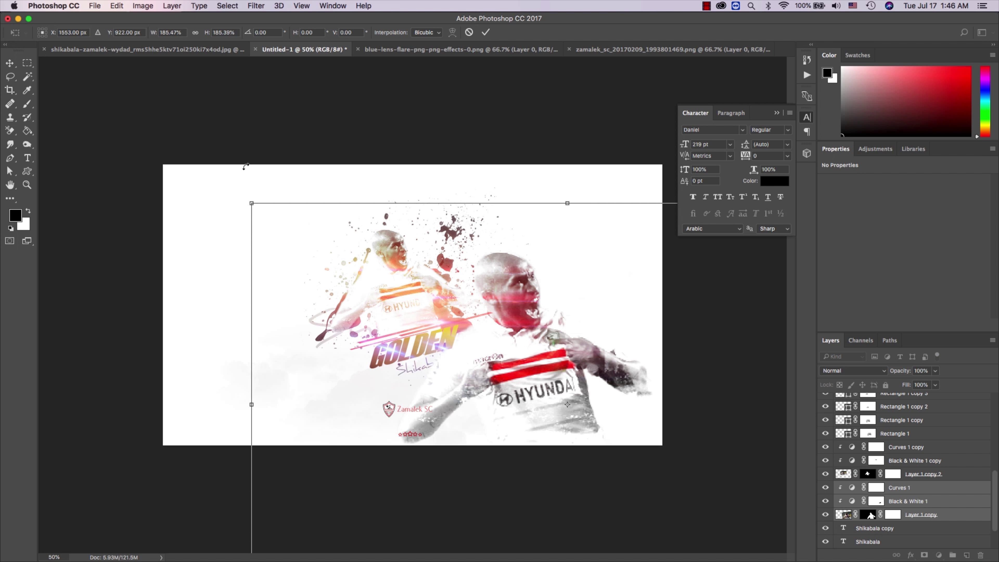
drag(241, 194, 2, 24)
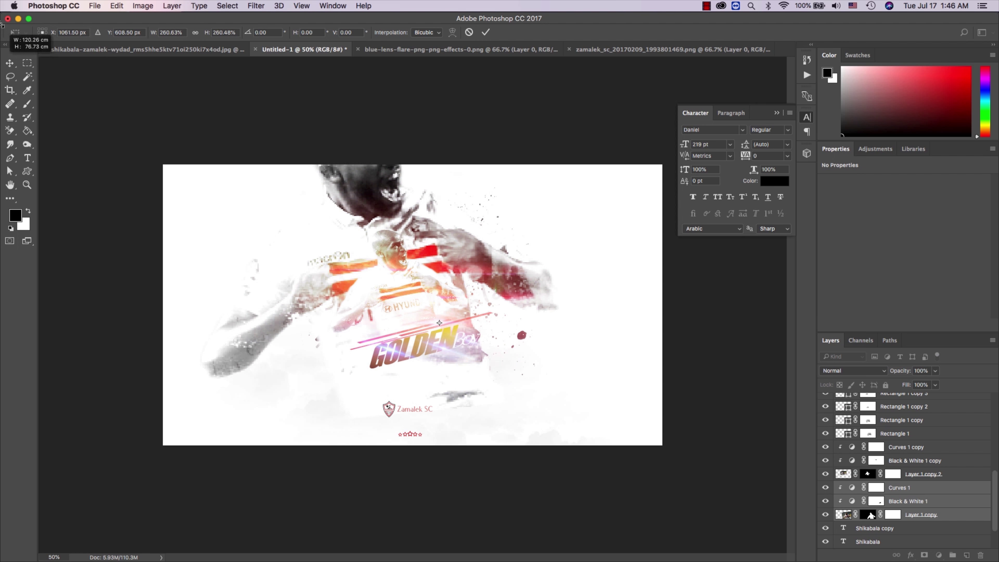
key(Return)
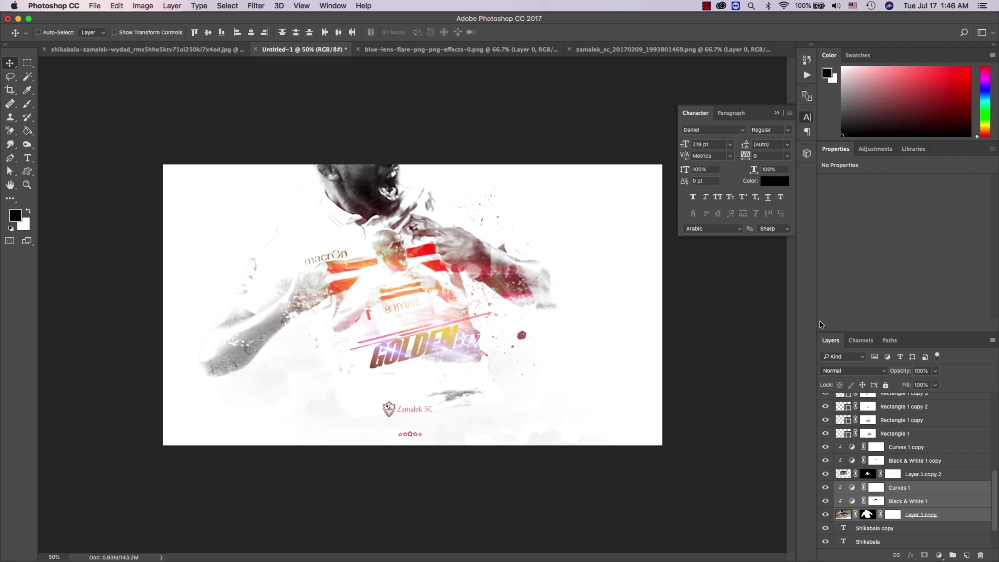
Step: Convert the enlarged player copy layers into a smart object
key(z)
key(ctrl+plus)
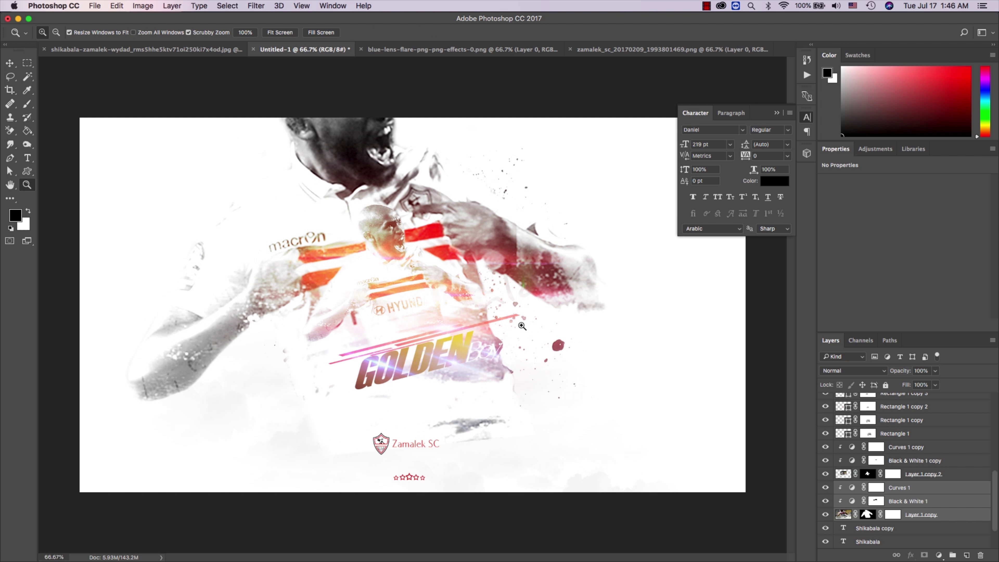
right_click(900, 487)
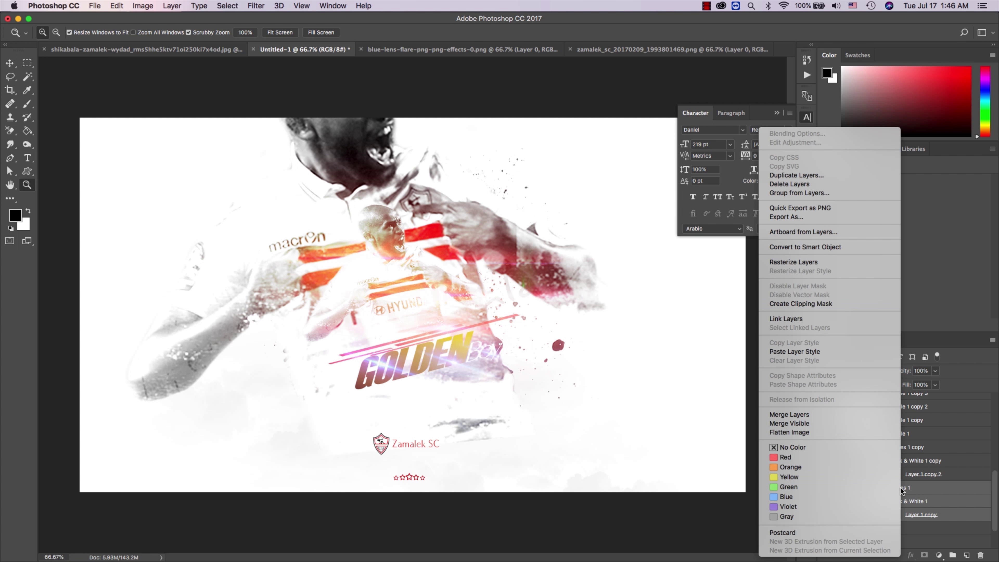
click(827, 244)
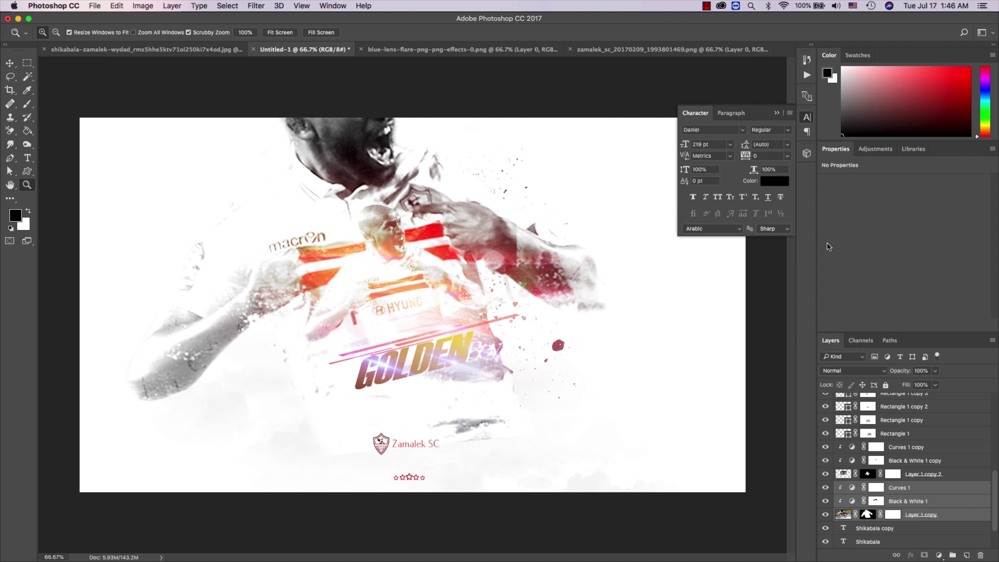
Step: Lower the huge background player to 14% opacity and shift it to the left
drag(903, 374, 860, 368)
key(v)
drag(470, 320, 373, 320)
key(z)
alt+click(266, 268)
drag(266, 268, 263, 266)
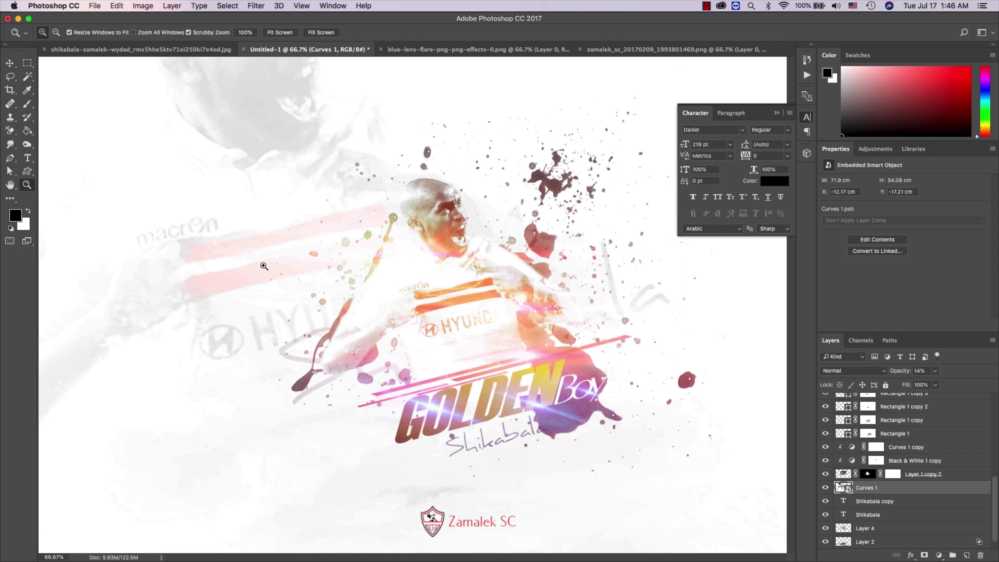
Step: Apply a 4.4-pixel Gaussian Blur to the background player layer
click(226, 6)
mouse_move(261, 130)
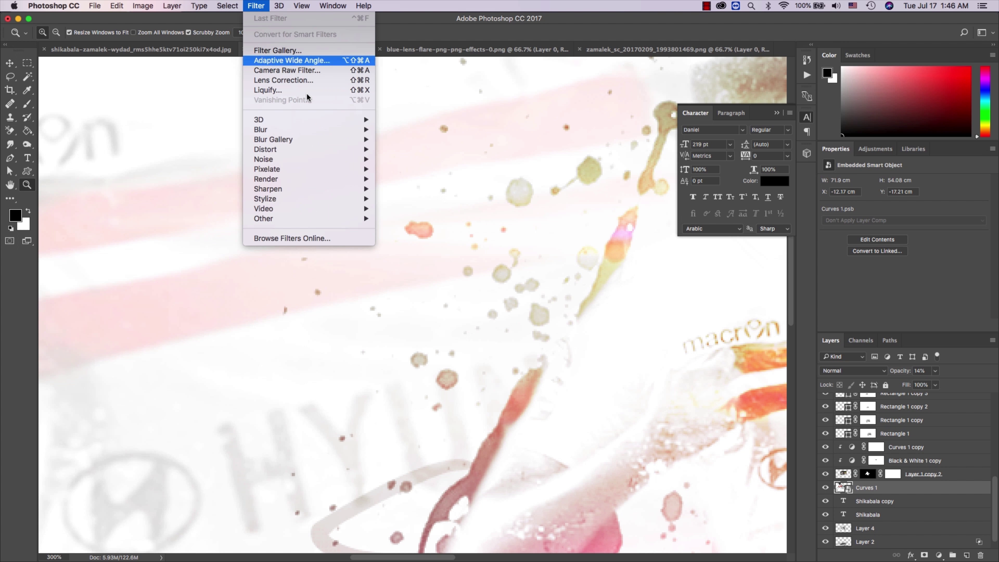
click(421, 169)
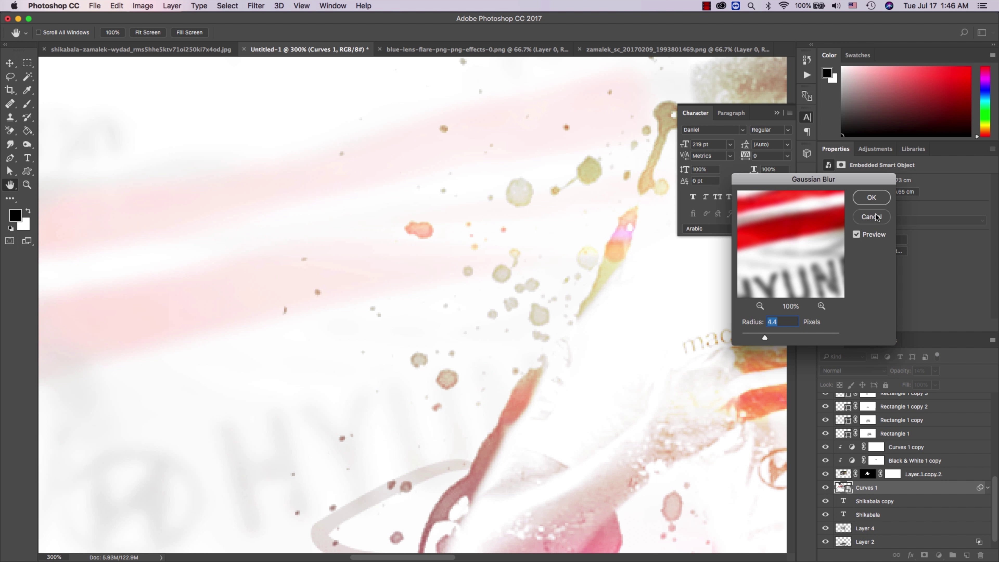
click(872, 197)
key(z)
alt+click(552, 270)
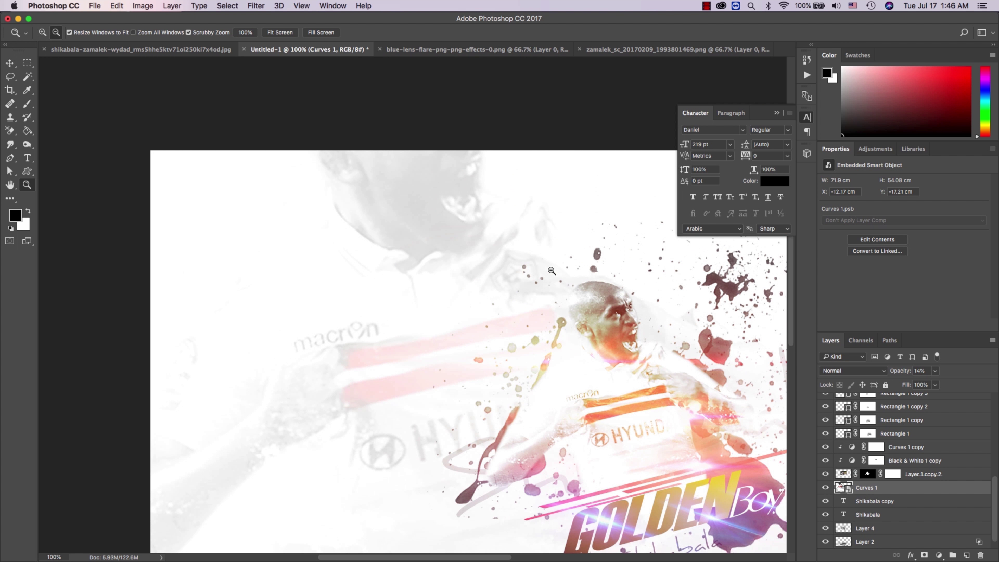
alt+click(461, 162)
click(256, 6)
mouse_move(260, 130)
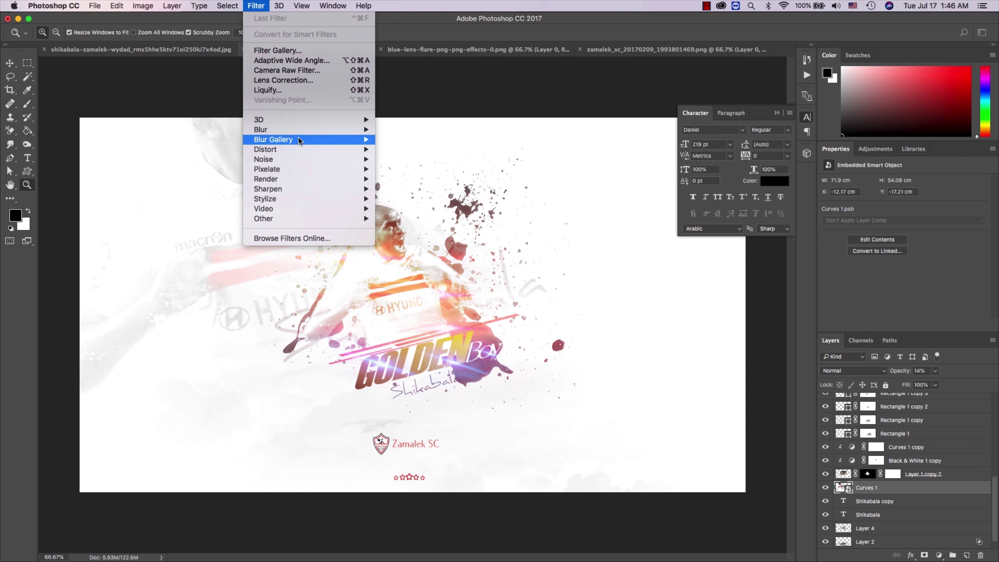
click(411, 169)
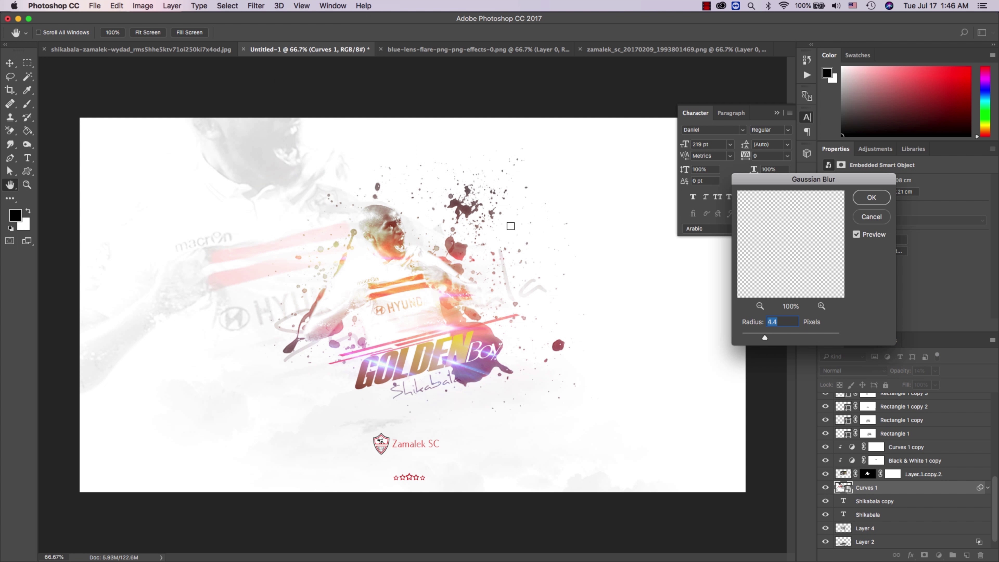
click(872, 197)
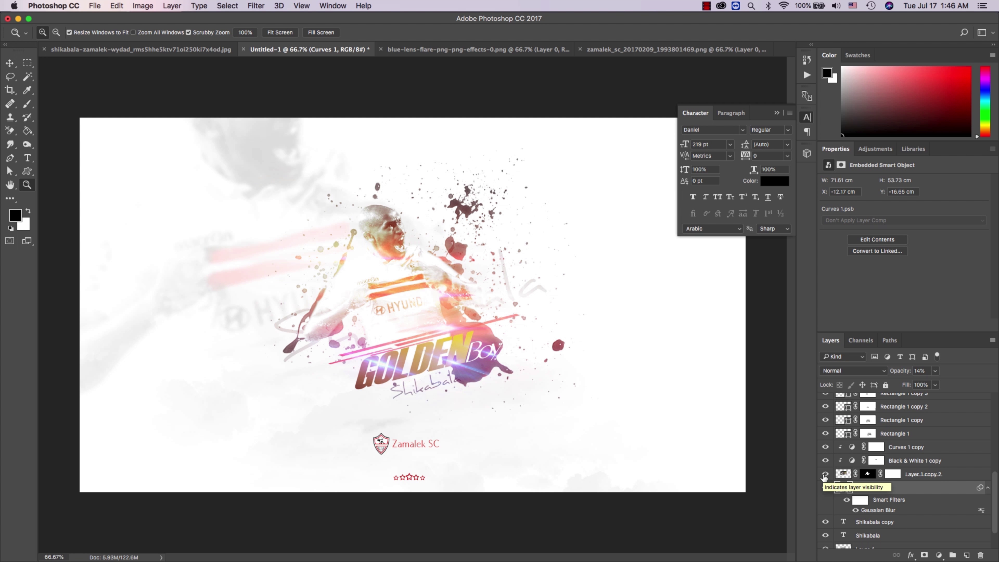
Step: Zoom out to 50%, collapse the Character panel and preview the poster full screen
alt+click(483, 488)
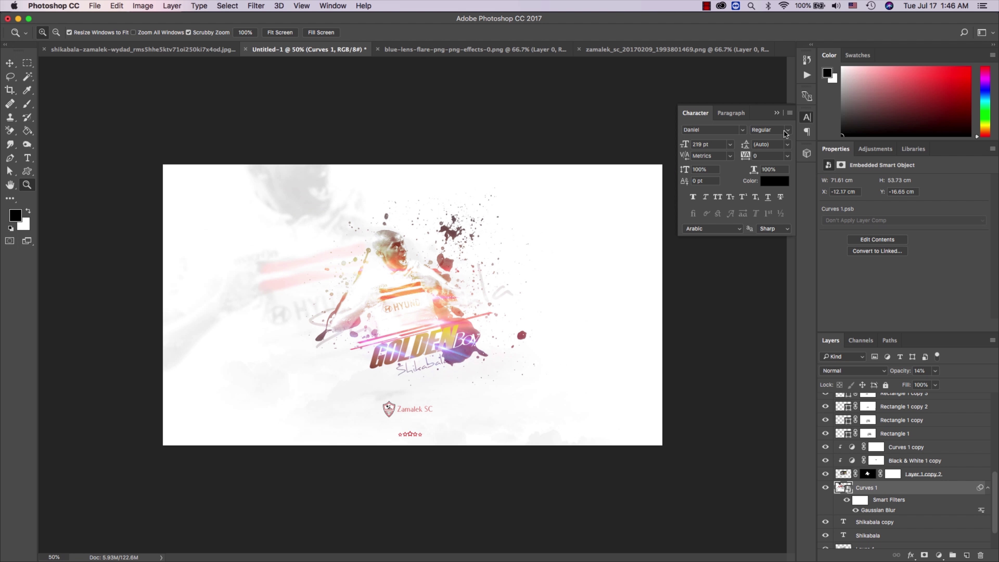
click(777, 113)
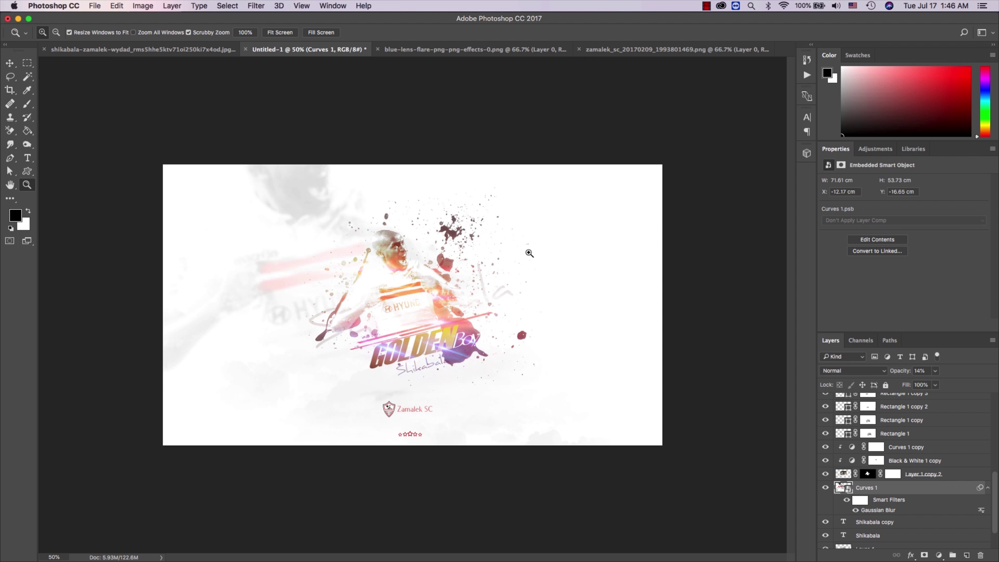
key(f)
right_click(538, 253)
Step: Inspect the poster in full-screen preview, then return to the normal workspace
key(Escape)
click(538, 255)
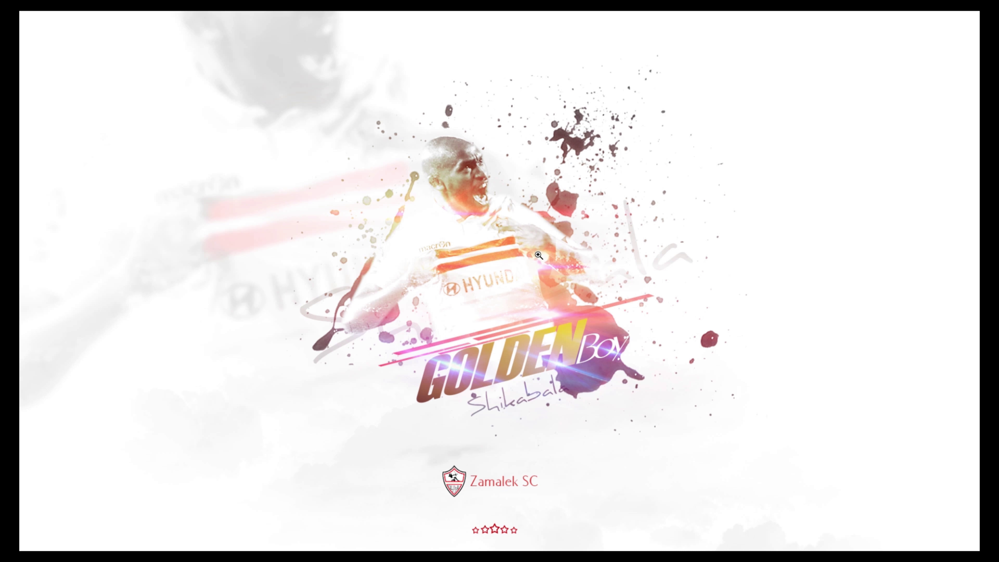
key(f)
Step: Select Layer 1 copy 2 through Curves 1 copy and scale the foreground player up slightly
click(905, 474)
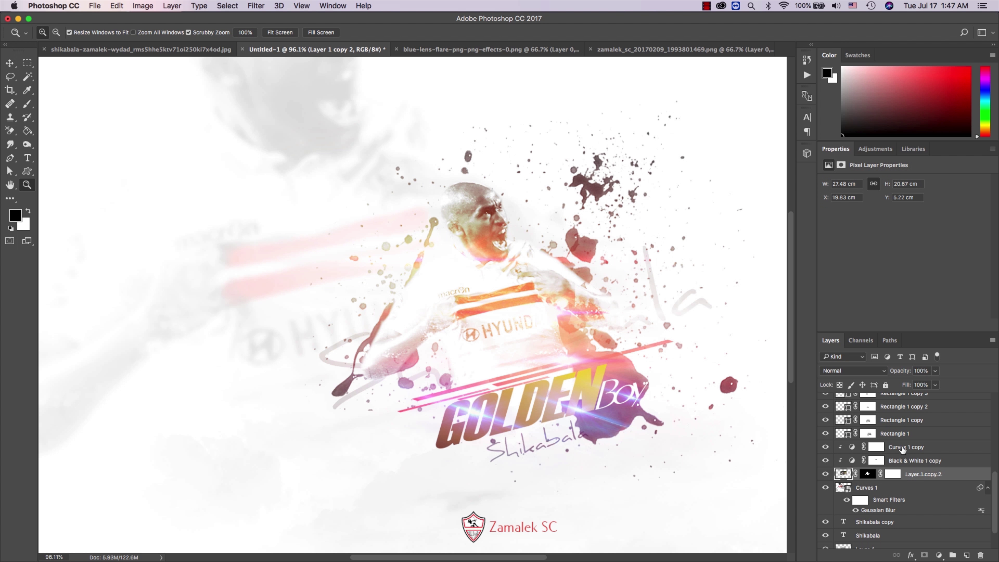
shift+click(903, 447)
key(ctrl+t)
key(ctrl+minus)
key(ctrl+minus)
drag(591, 419, 646, 456)
key(Return)
Step: Select all layers from Rectangle 1 to Layer 4, briefly toggling Layer 4 and Layer 2 visibility
key(z)
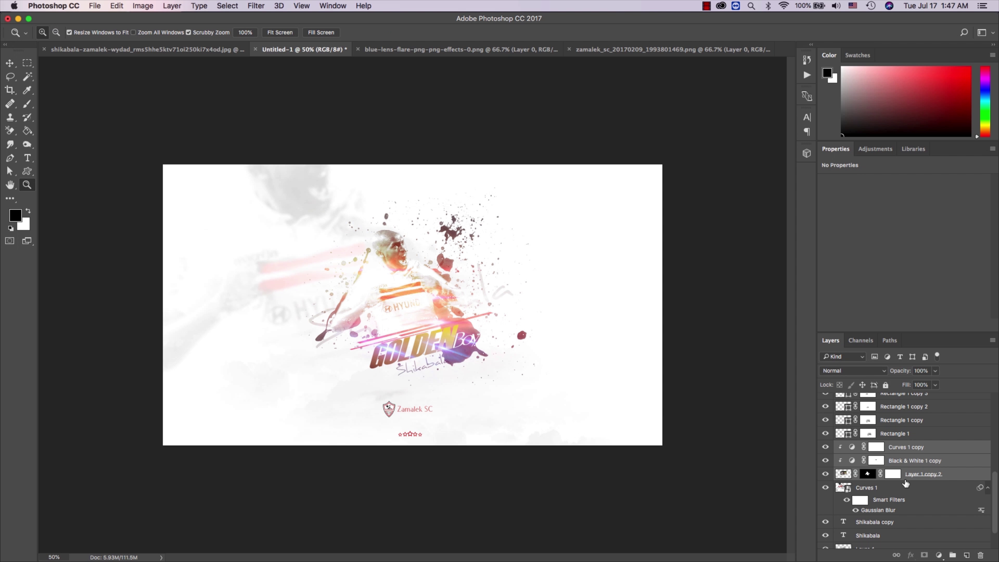
click(905, 474)
scroll(905, 476, up, 5)
scroll(904, 476, up, 2)
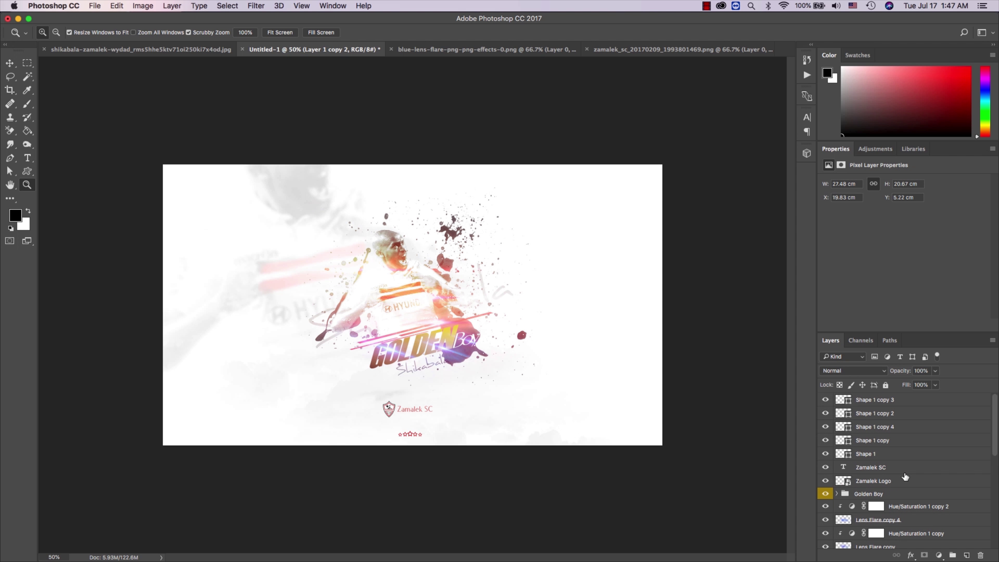
key(super+alt+a)
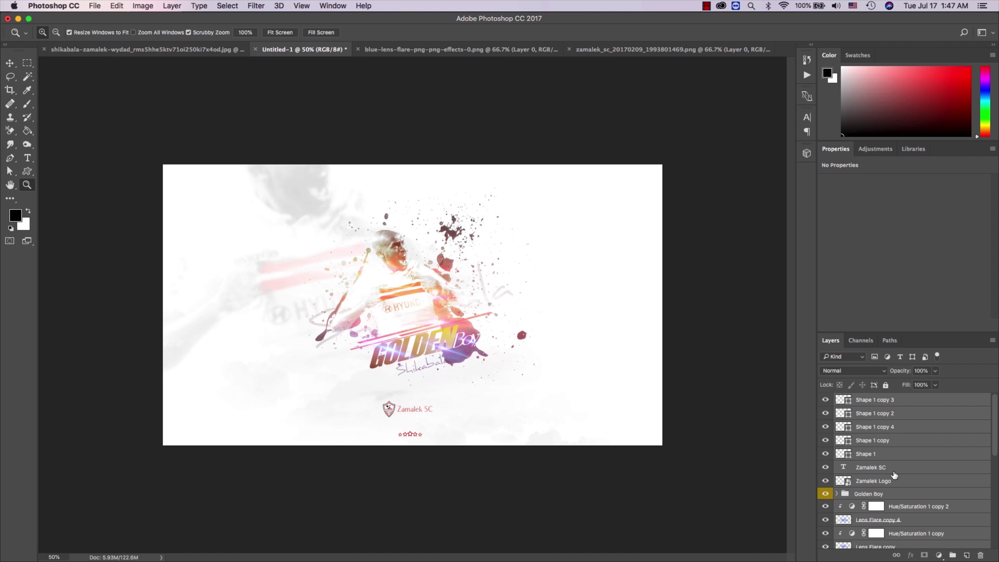
scroll(893, 473, down, 2)
scroll(885, 461, down, 2)
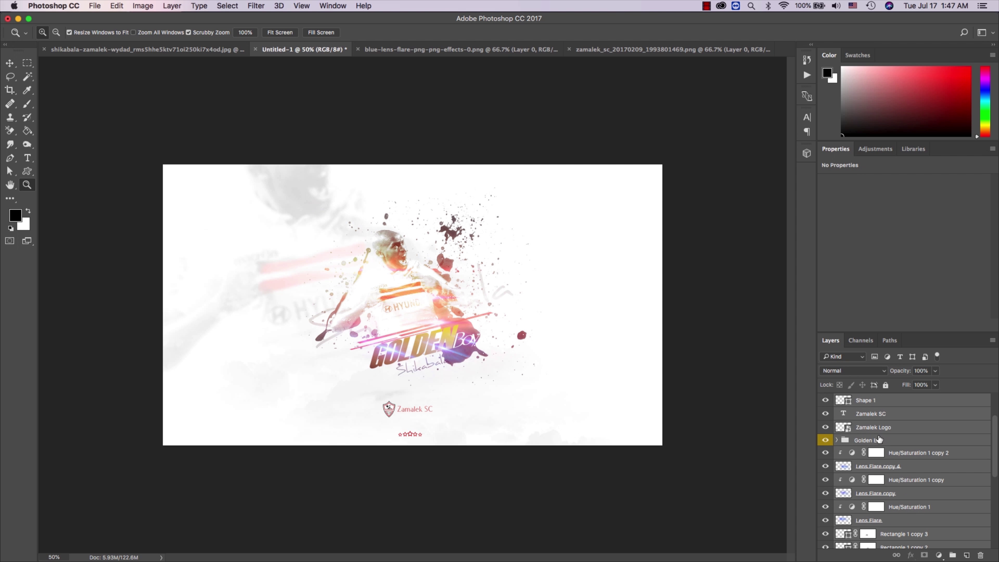
click(879, 439)
scroll(885, 425, down, 3)
scroll(892, 400, down, 3)
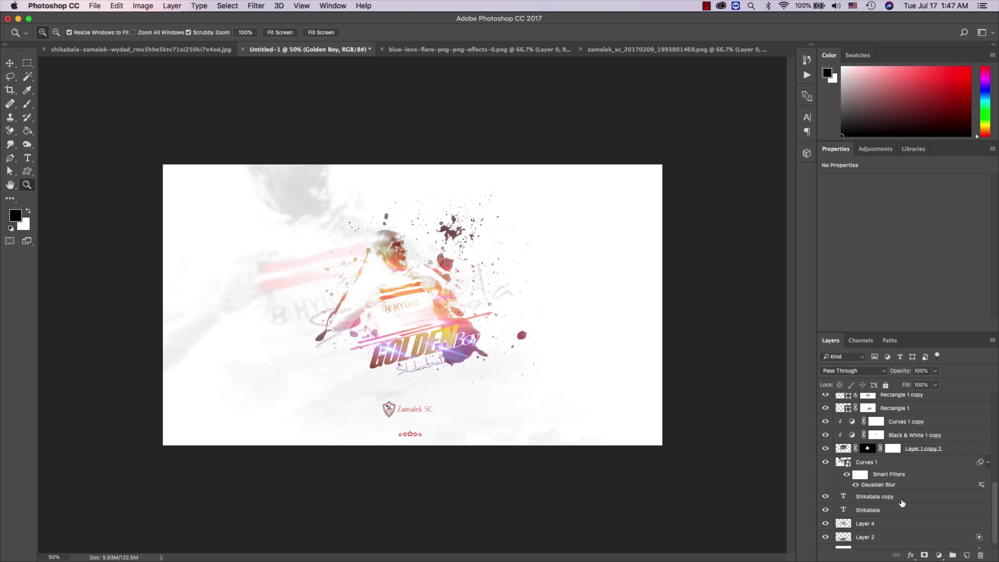
scroll(902, 504, down, 1)
click(825, 515)
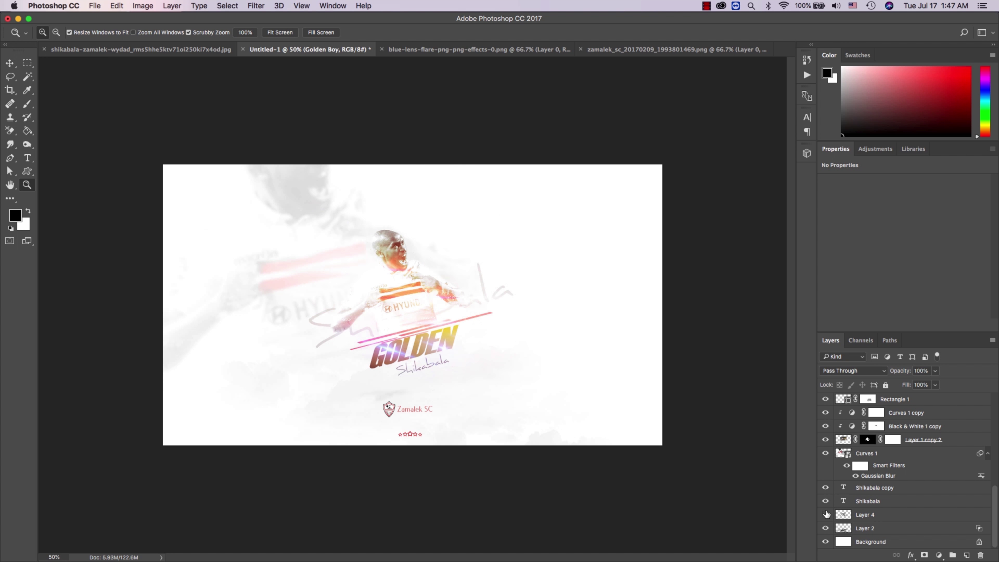
click(825, 528)
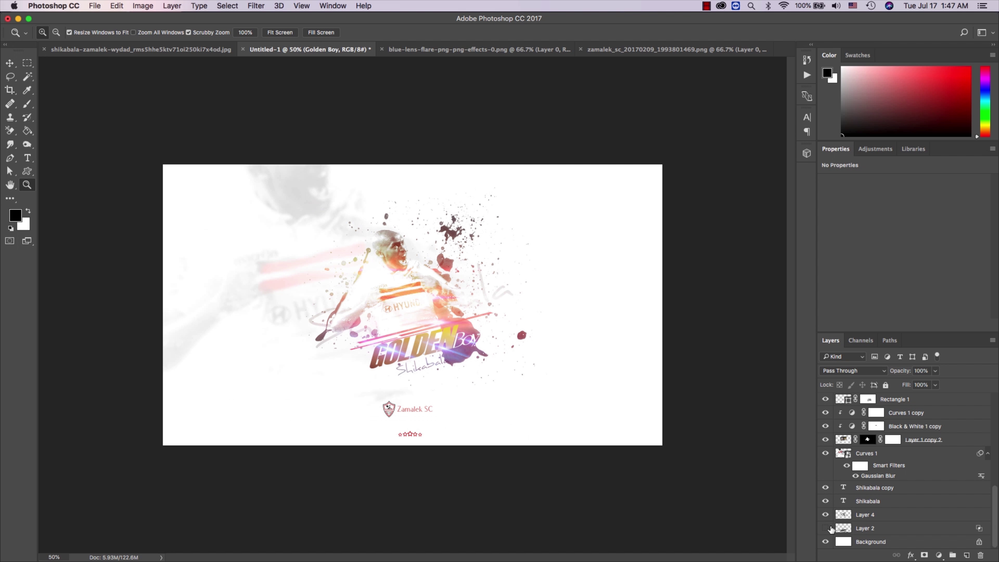
shift+click(867, 515)
Step: Scale the selected artwork to about 124% and recentre it on the poster
key(super+t)
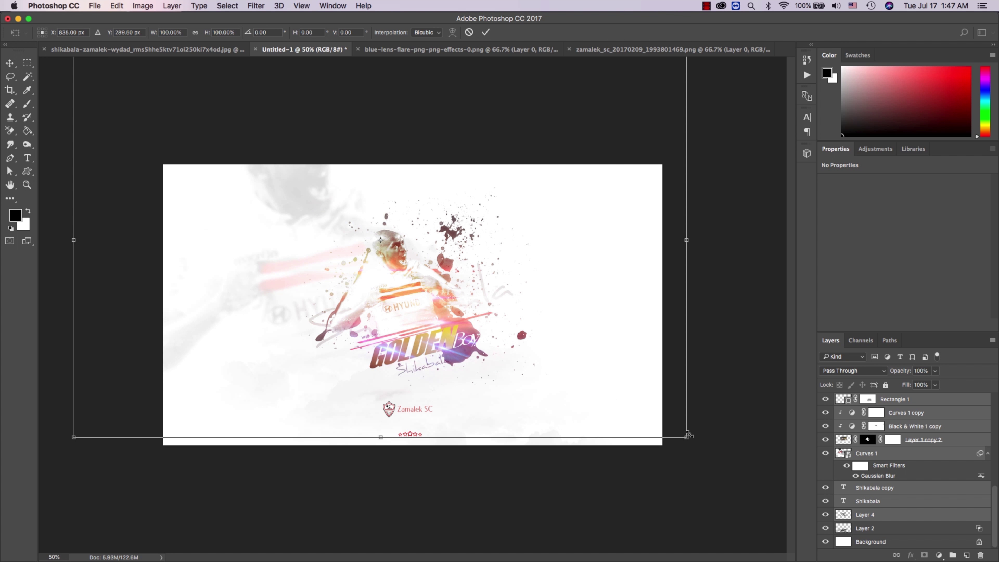
drag(687, 434, 729, 461)
drag(485, 379, 460, 360)
drag(706, 446, 761, 468)
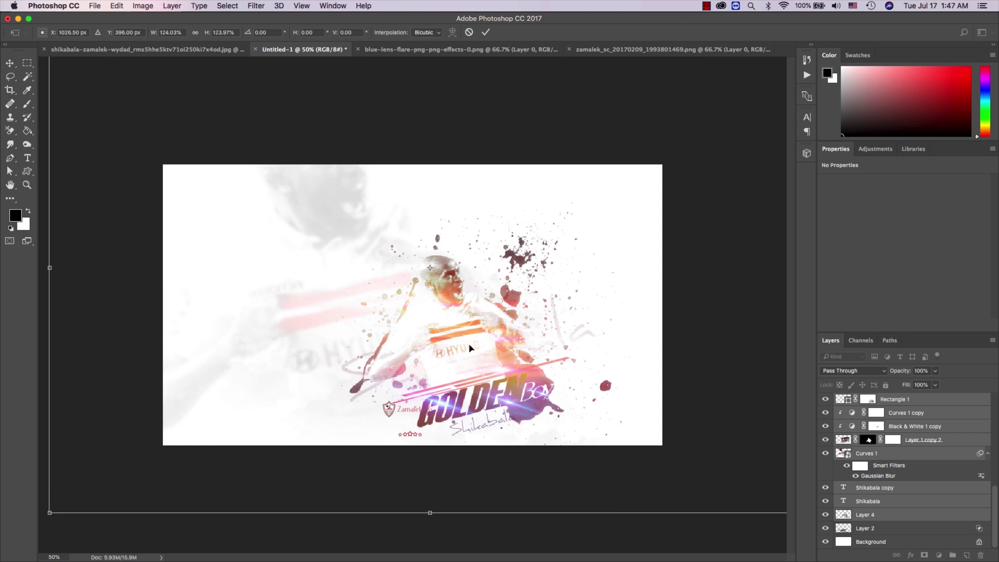
drag(413, 287, 415, 300)
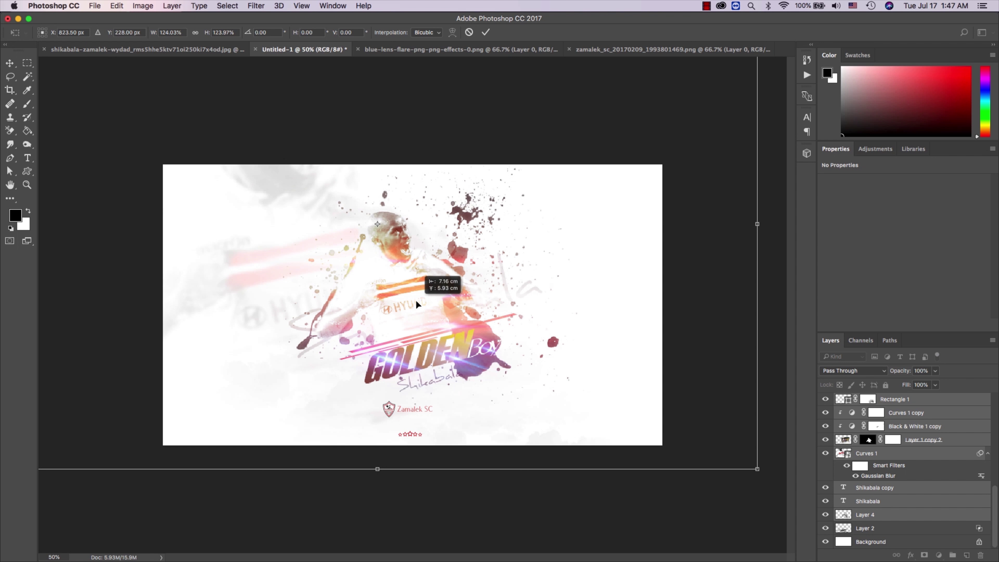
key(Return)
Step: Zoom in on the enlarged player's chest to check the result
key(z)
click(395, 317)
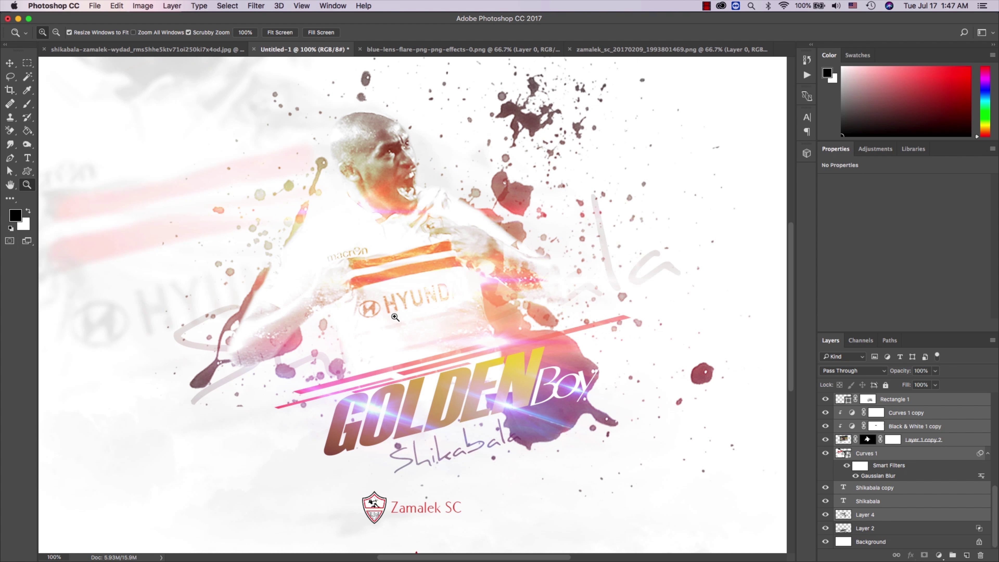
click(395, 317)
right_click(395, 315)
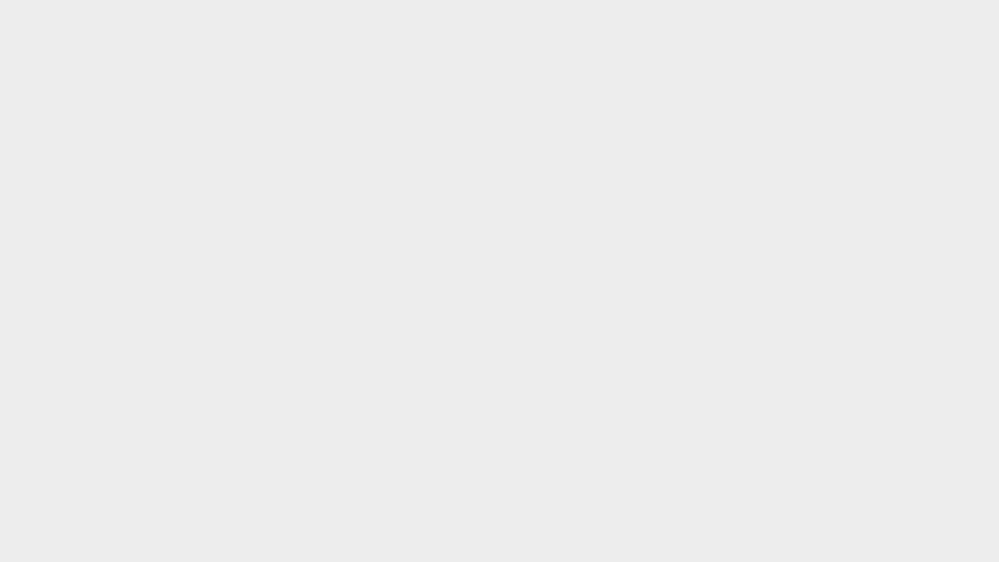